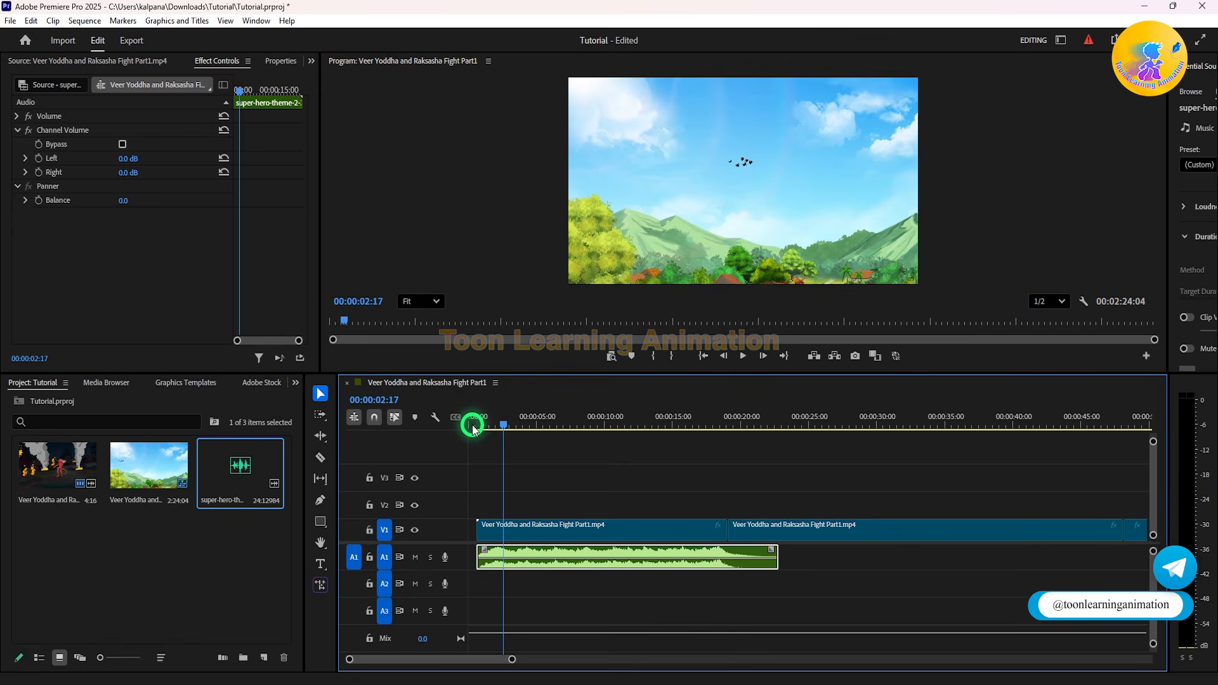
Step: Apply the default transition to the start of the first video clip on V1 and play the opening
left_click(473, 426)
left_click_drag(483, 417, 472, 419)
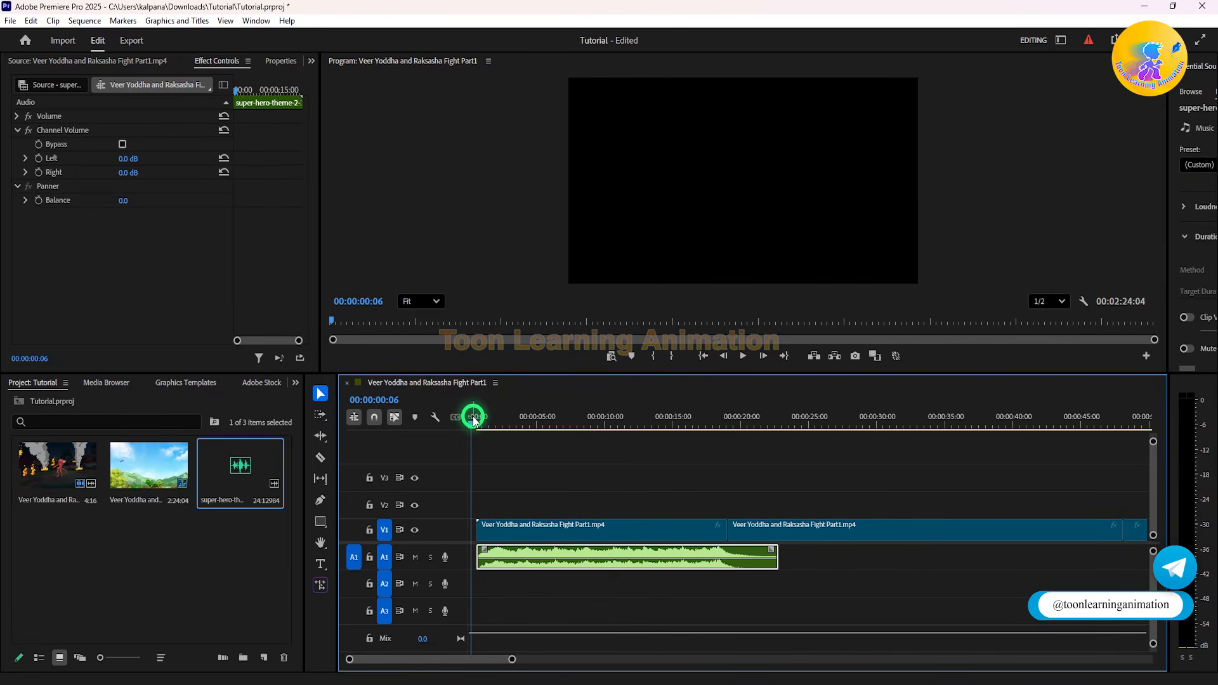
left_click(477, 526)
right_click(477, 526)
right_click(637, 530)
right_click(477, 526)
left_click(578, 614)
left_click(475, 422)
key("space")
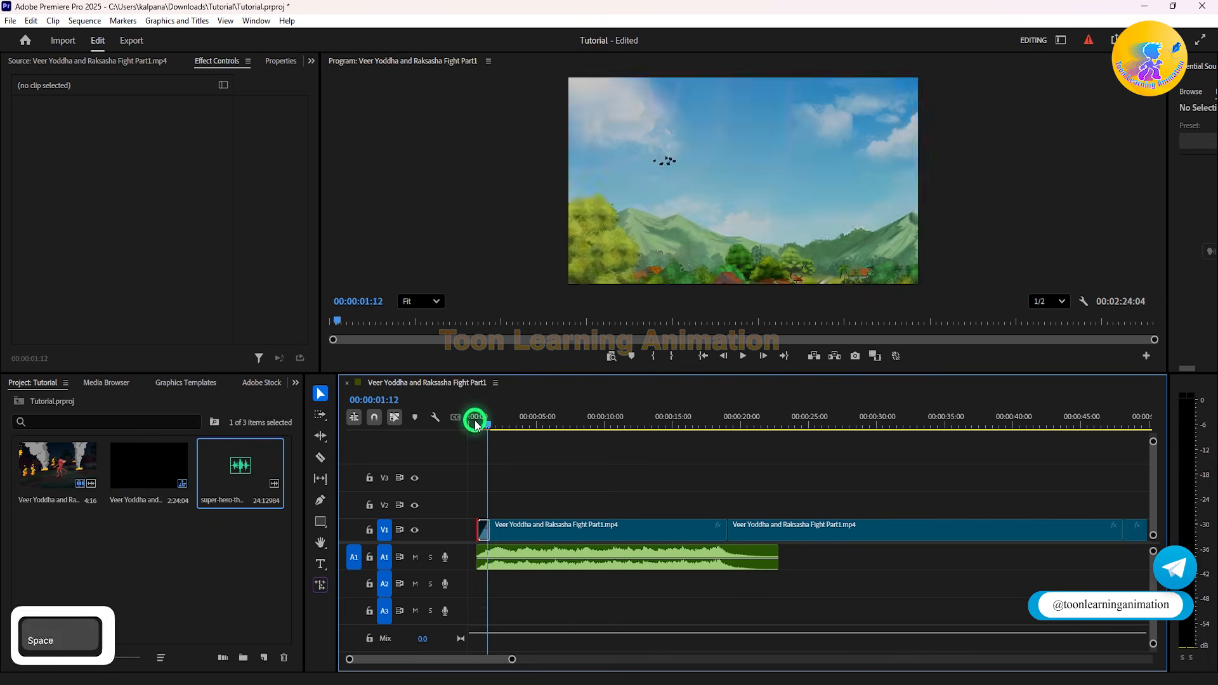
left_click(477, 424)
Step: Enlarge audio track A1 and test the music clip's volume by lowering it to about -19.9 dB and raising it again
left_click_drag(419, 570, 437, 610)
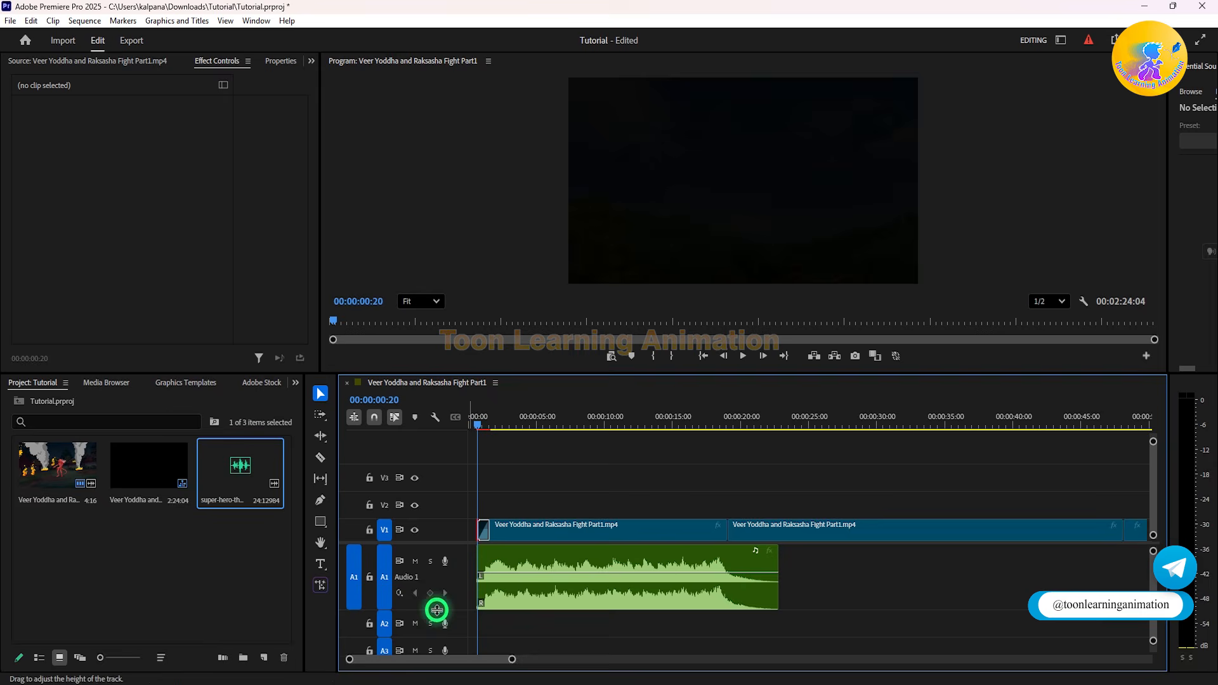
left_click_drag(536, 573, 538, 592)
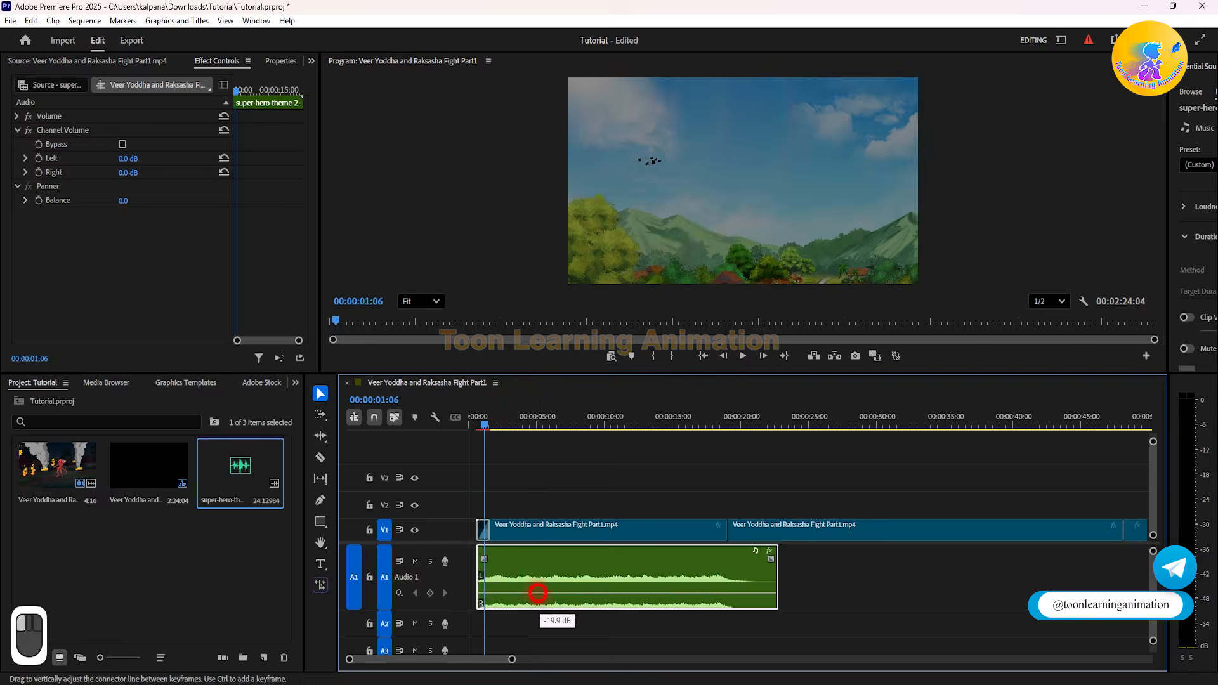
key("space")
left_click_drag(551, 592, 551, 573)
left_click(477, 422)
key("space")
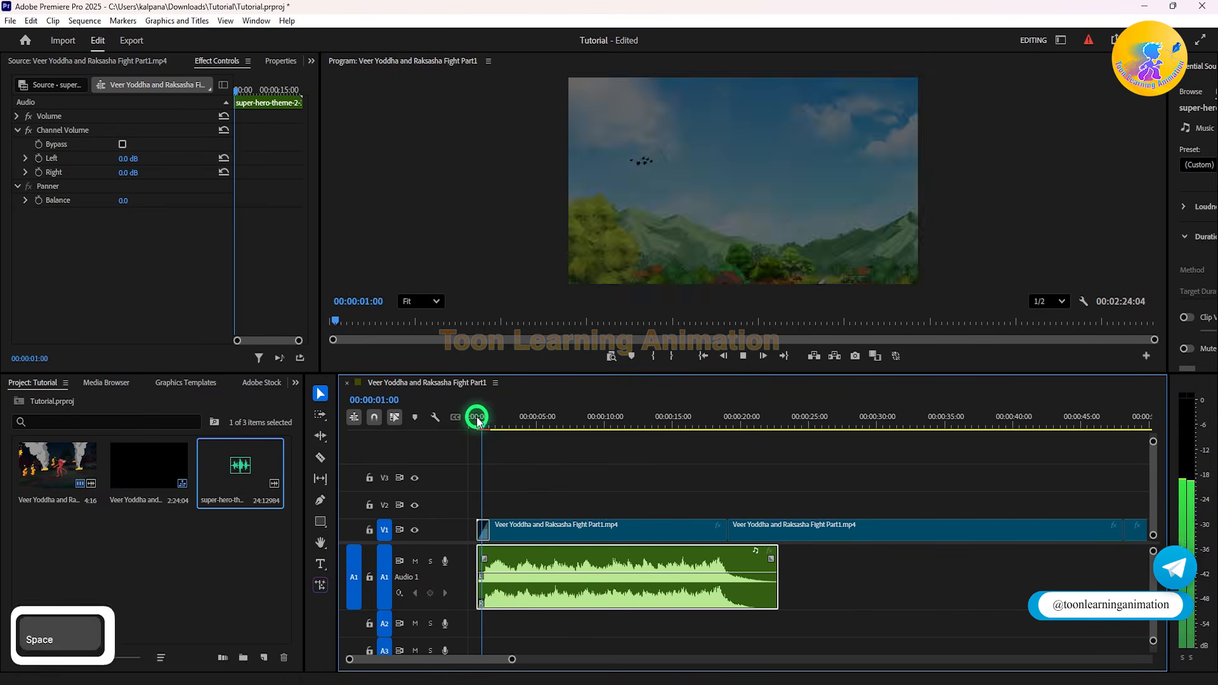
left_click(497, 422)
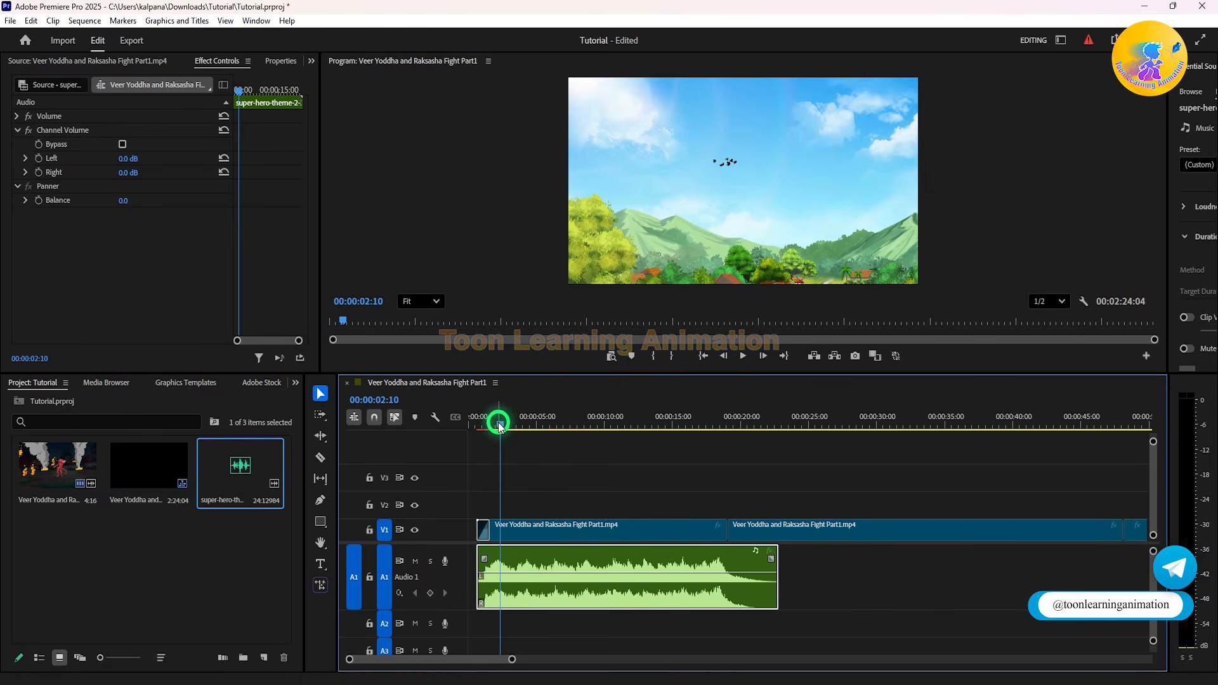
Step: Apply the default audio transition to the start of the music clip on A1 and play the sequence
left_click_drag(479, 558, 496, 557)
right_click(477, 590)
left_click(533, 644)
key("space")
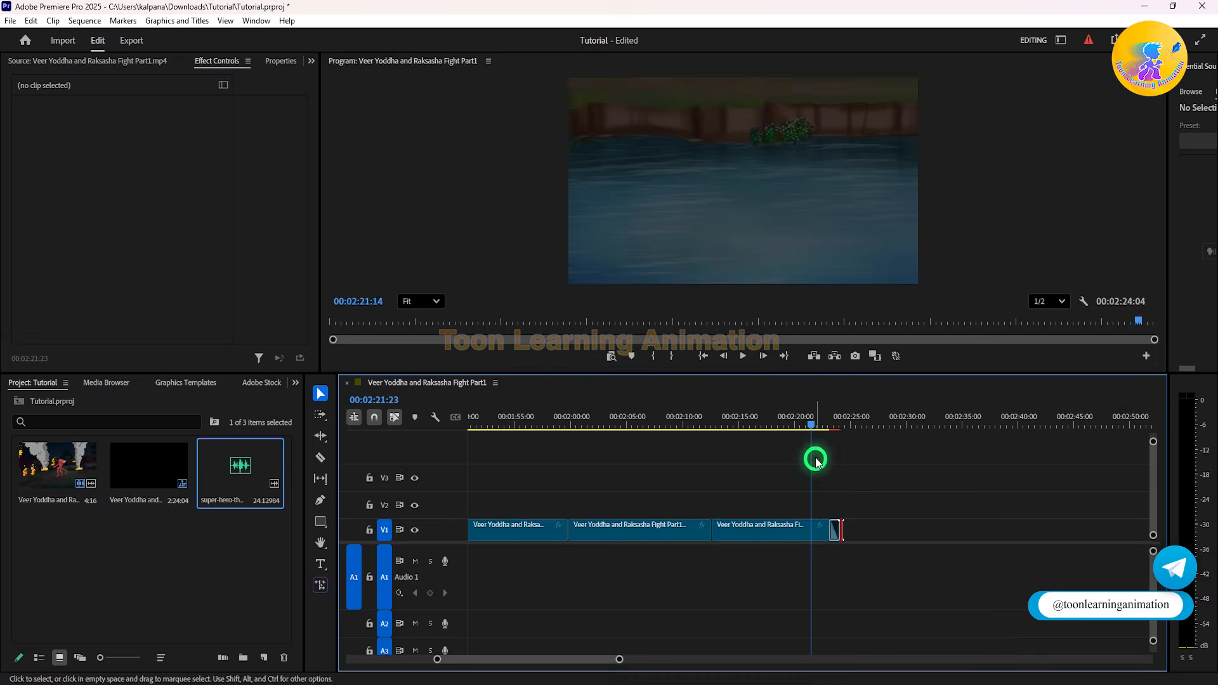
Step: Trim one second off the end of the music clip, to a duration of 00:00:14:11
key("minus")
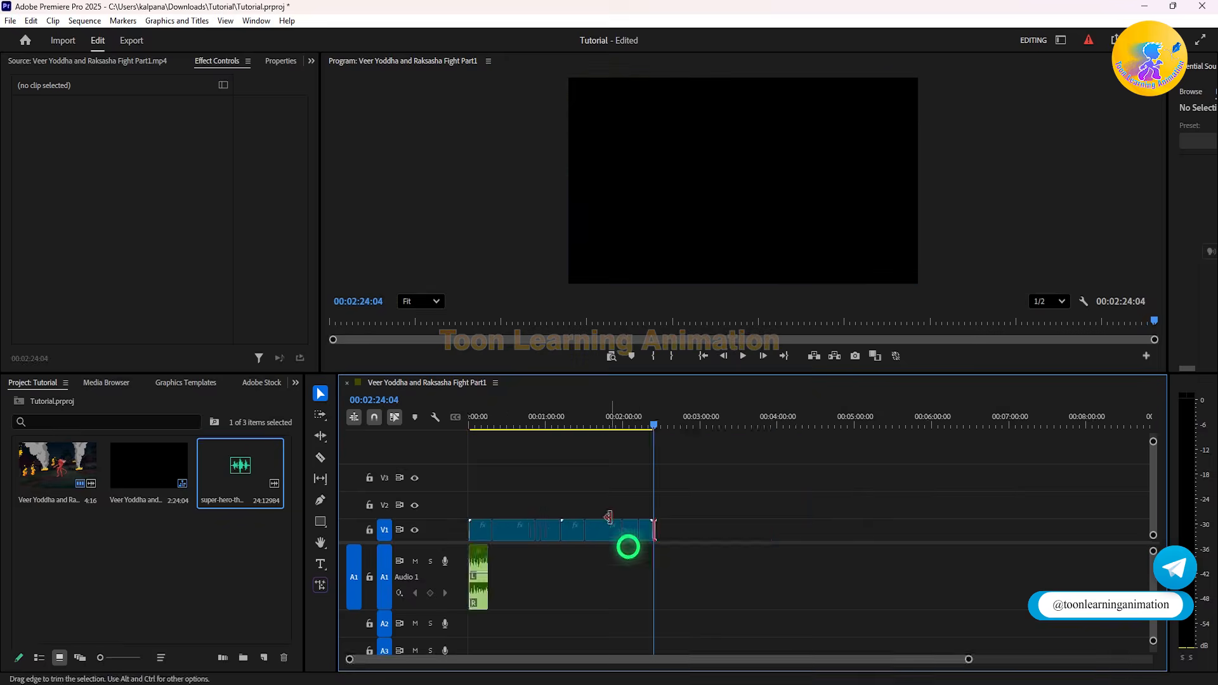
left_click(780, 416)
key("space")
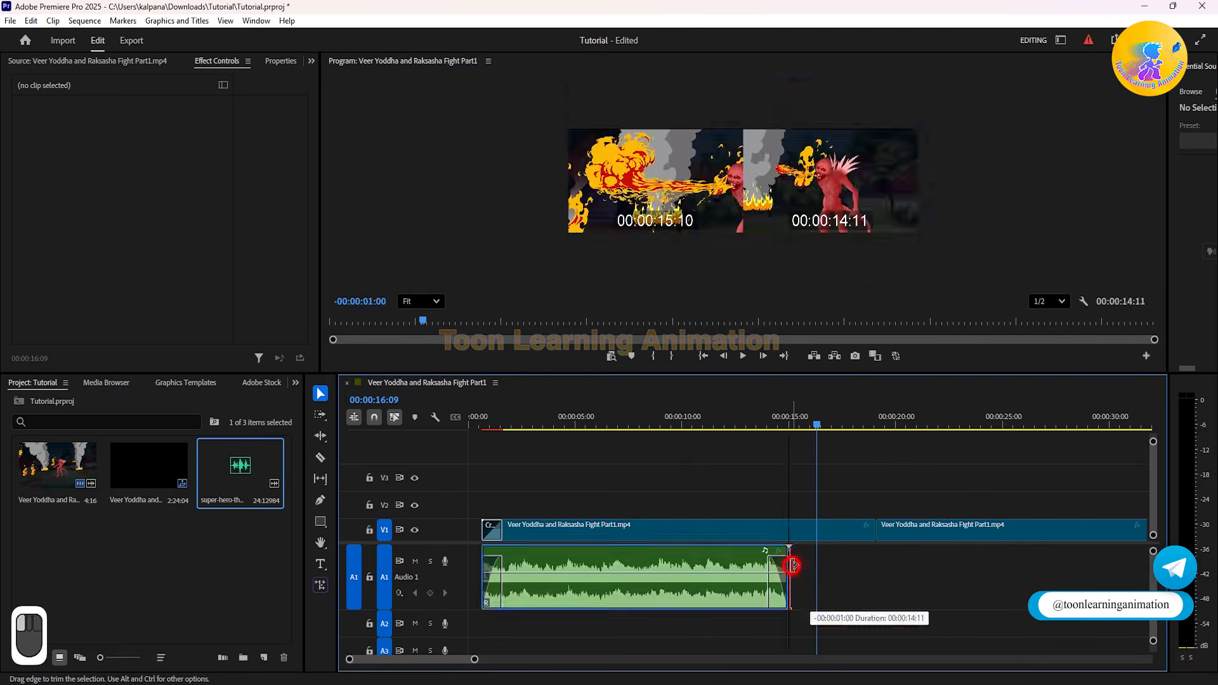
key("space")
left_click(655, 458)
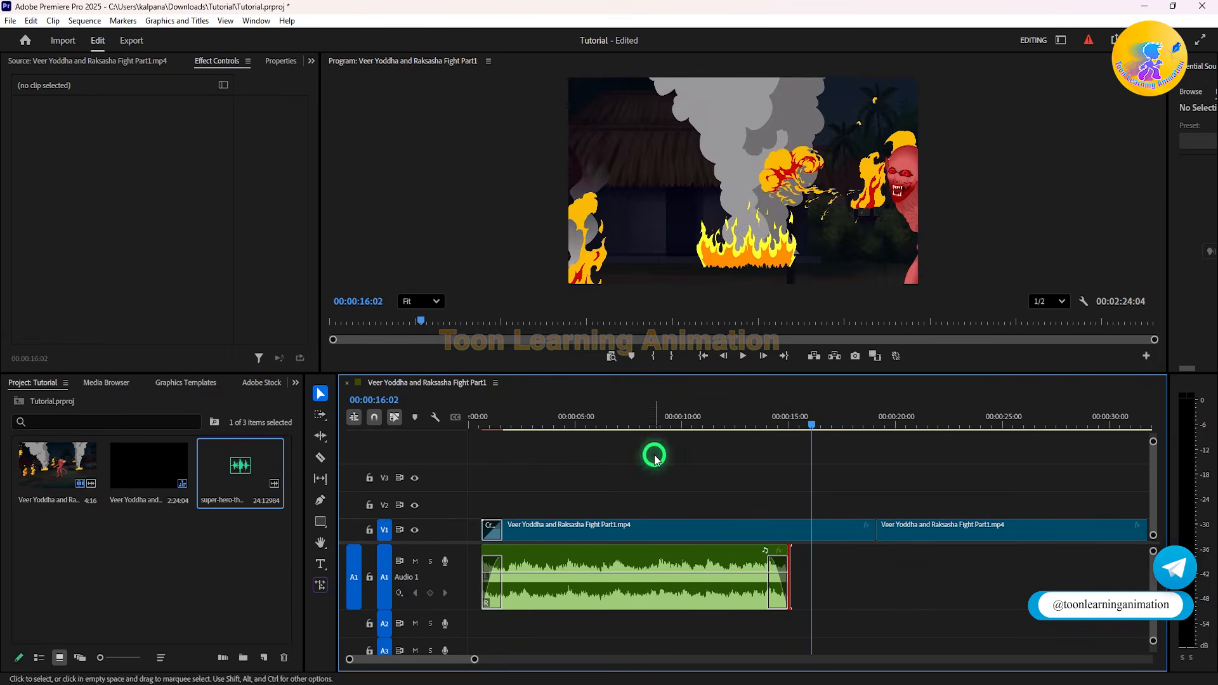
Step: Lengthen the transition at the start of the first video clip to 00:00:05:03 and play it back
left_click(487, 420)
key("space")
left_click(486, 420)
left_click_drag(501, 531, 589, 530)
left_click(477, 420)
key("space")
left_click(477, 419)
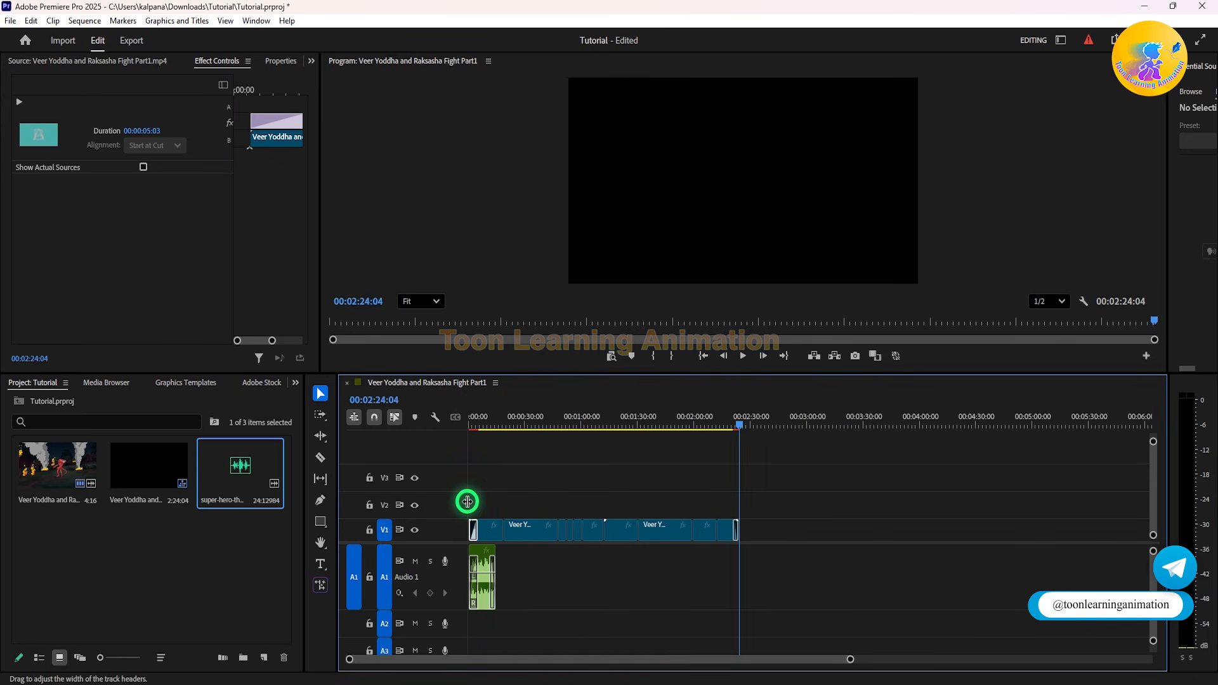
scroll(471, 539, "up", 5)
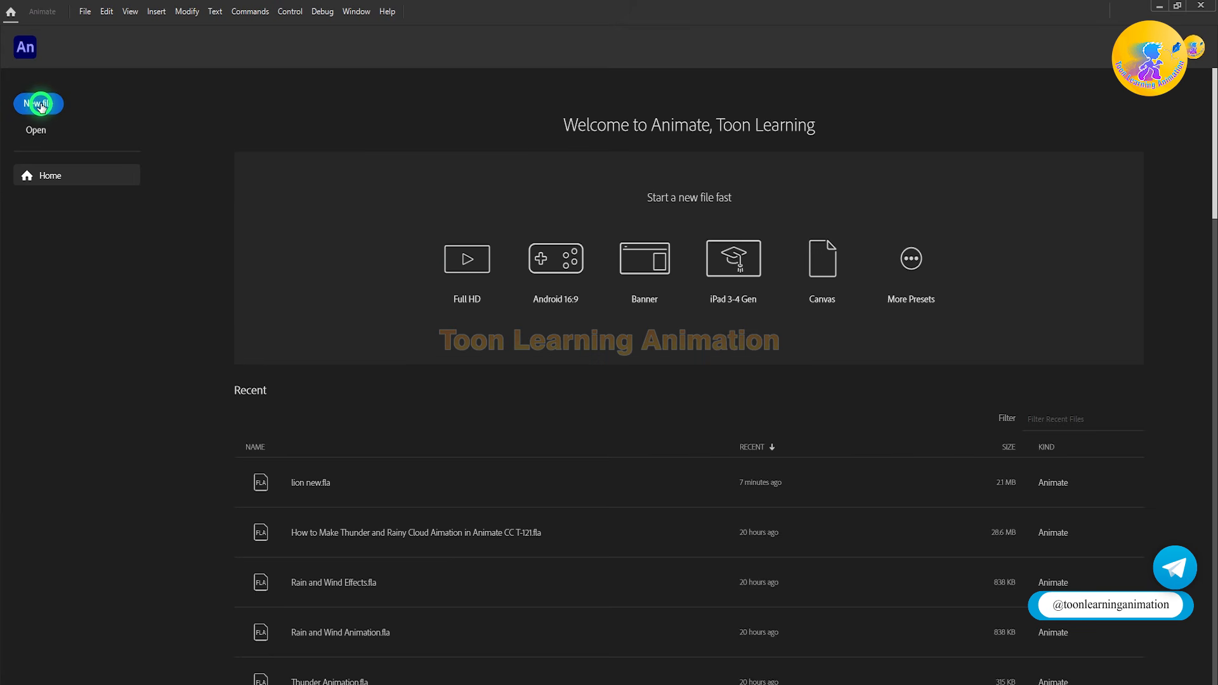
Step: In Adobe Animate, create a new Full HD document of 1920 × 1080 pixels at 30 fps for ActionScript 3.0
left_click(40, 105)
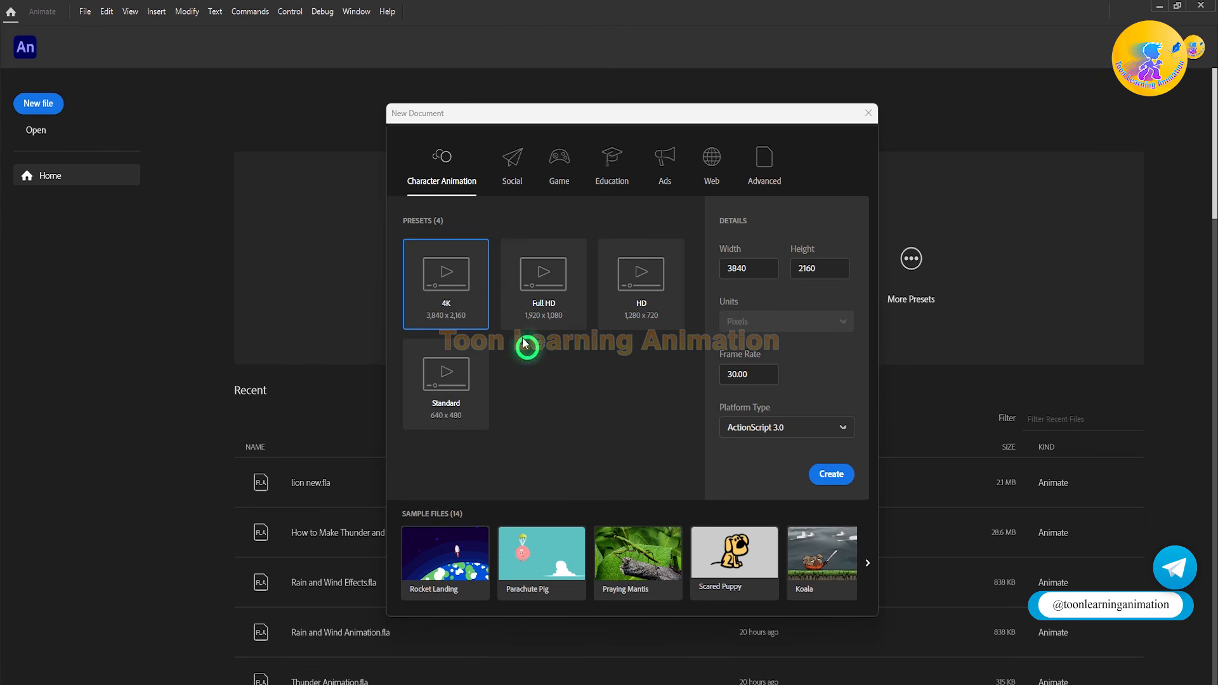
left_click(526, 289)
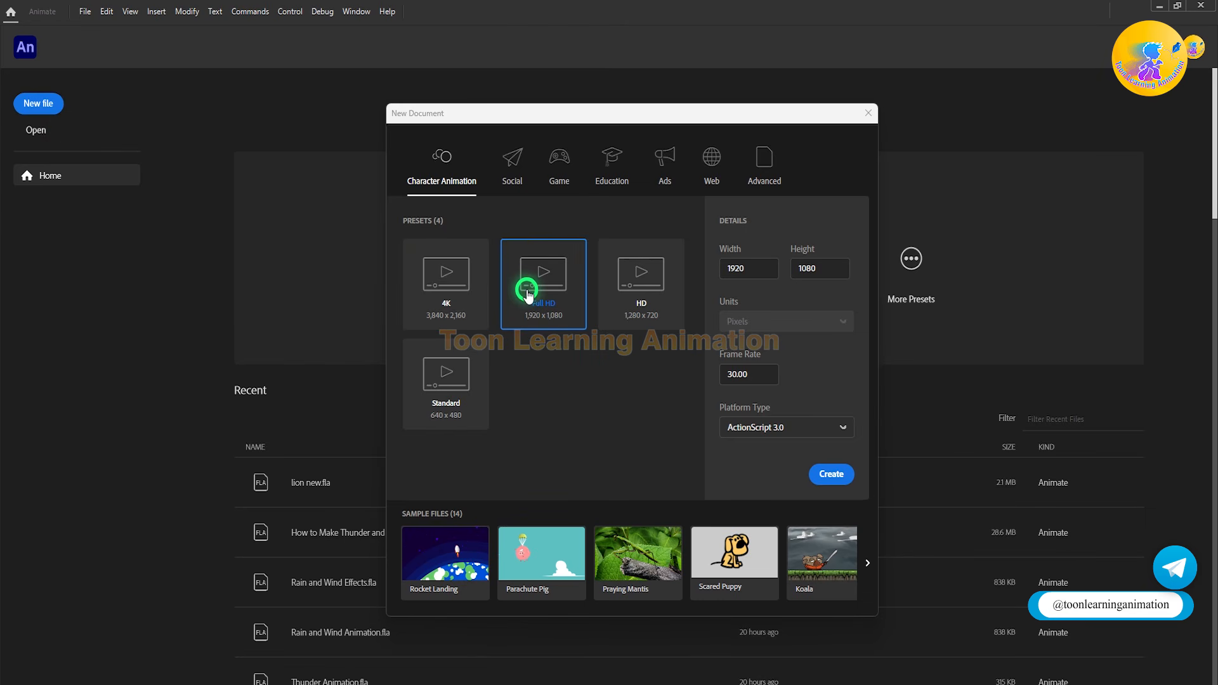
left_click(832, 476)
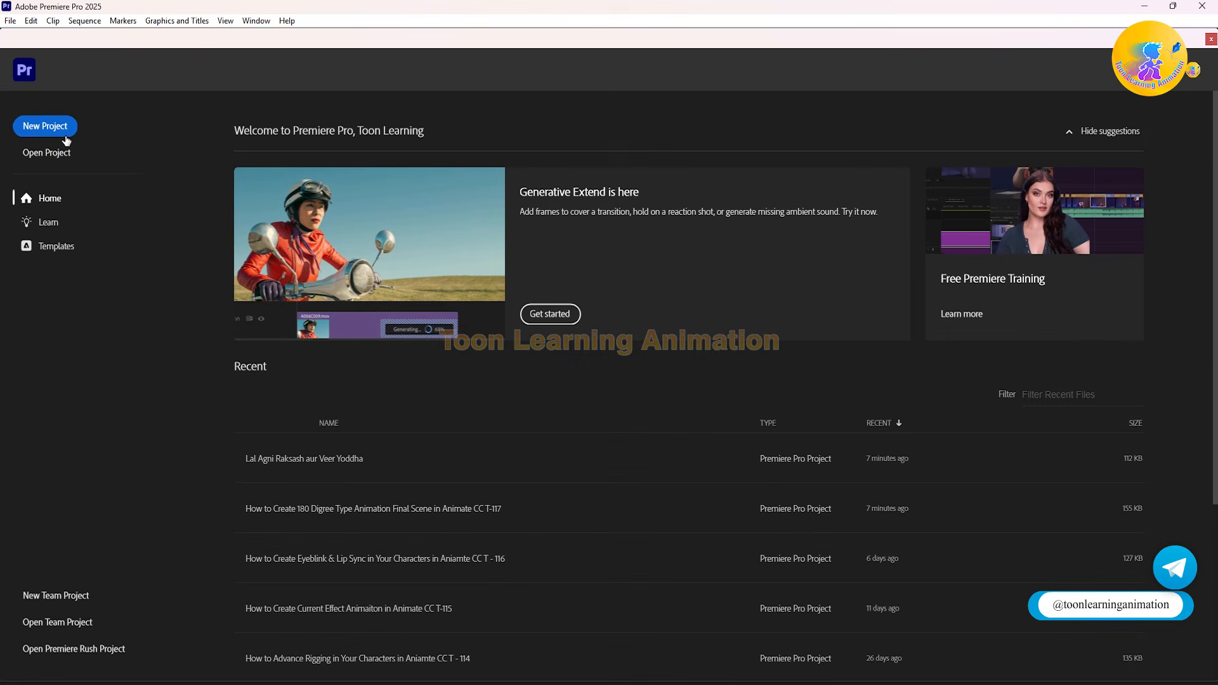
Step: Switch to Premiere Pro, start a new project named Tutorial and browse to the Downloads folder for its location
left_click(66, 137)
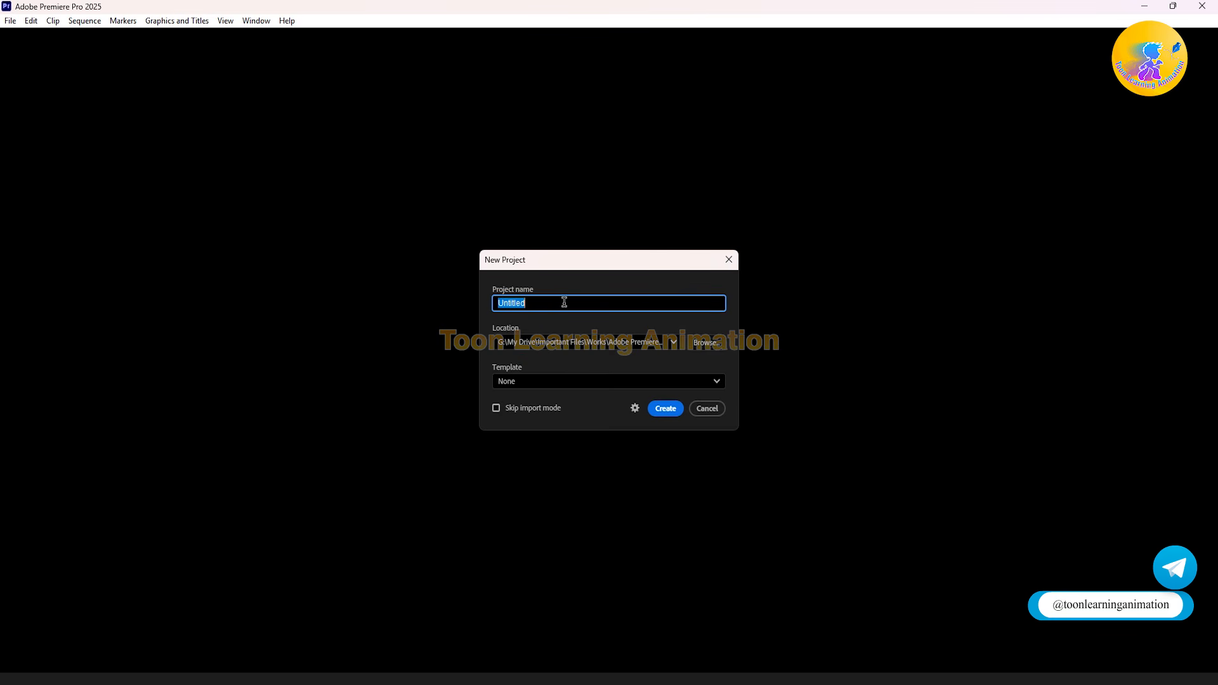
type("Tutorial")
left_click(712, 345)
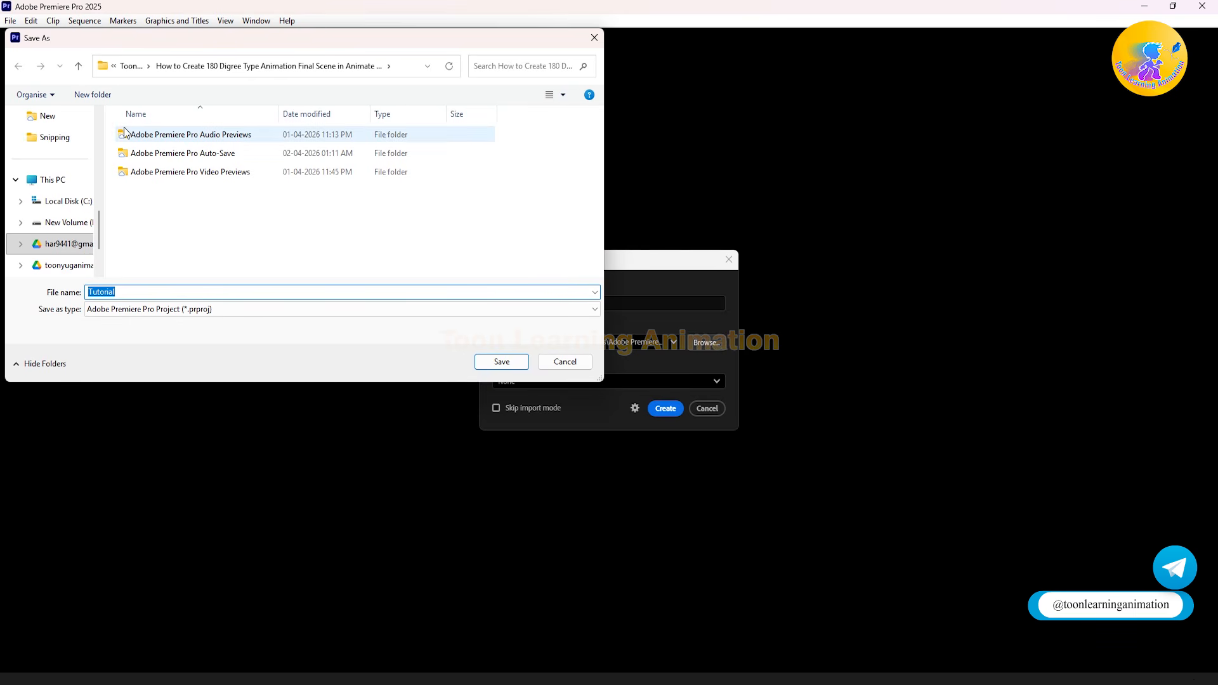
scroll(63, 203, "up", 10)
left_click(63, 232)
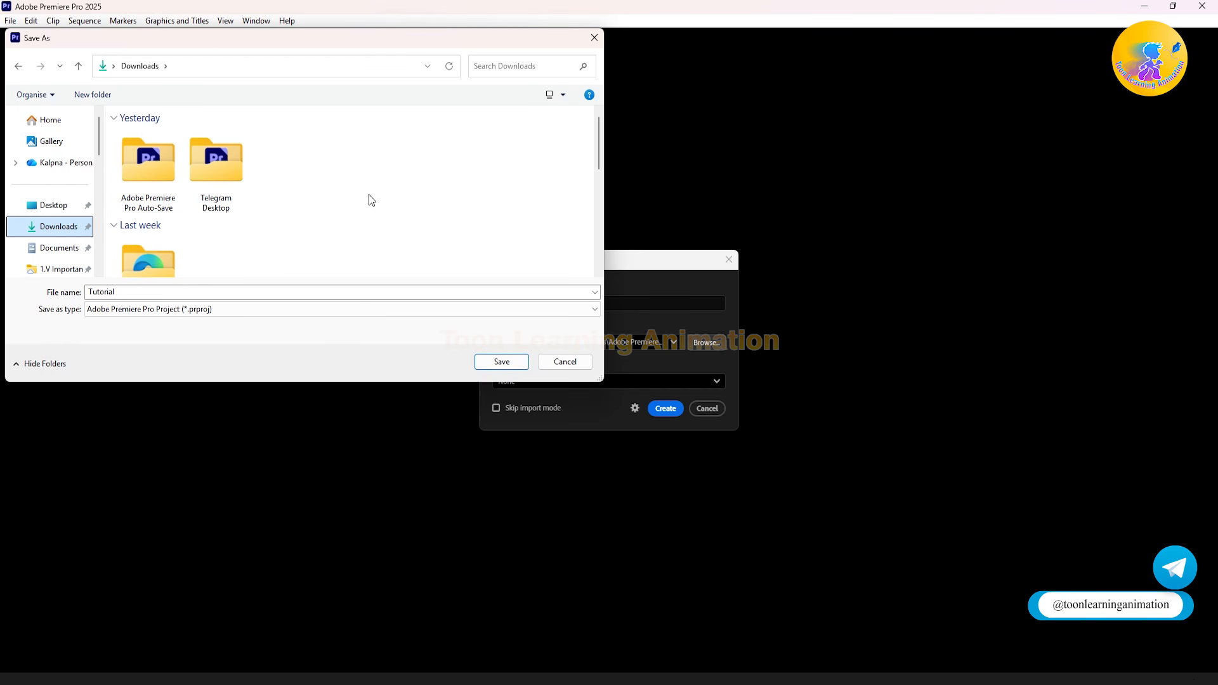
Step: Create a new folder named Tutorial inside Downloads
right_click(372, 154)
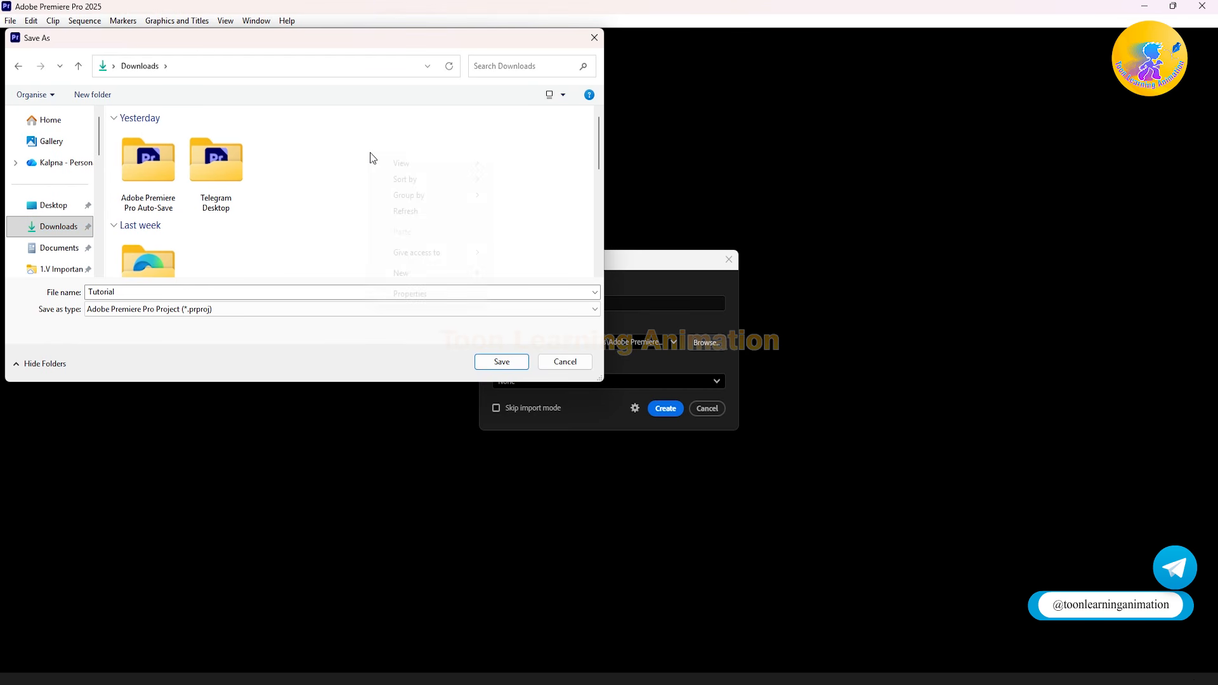
right_click(314, 150)
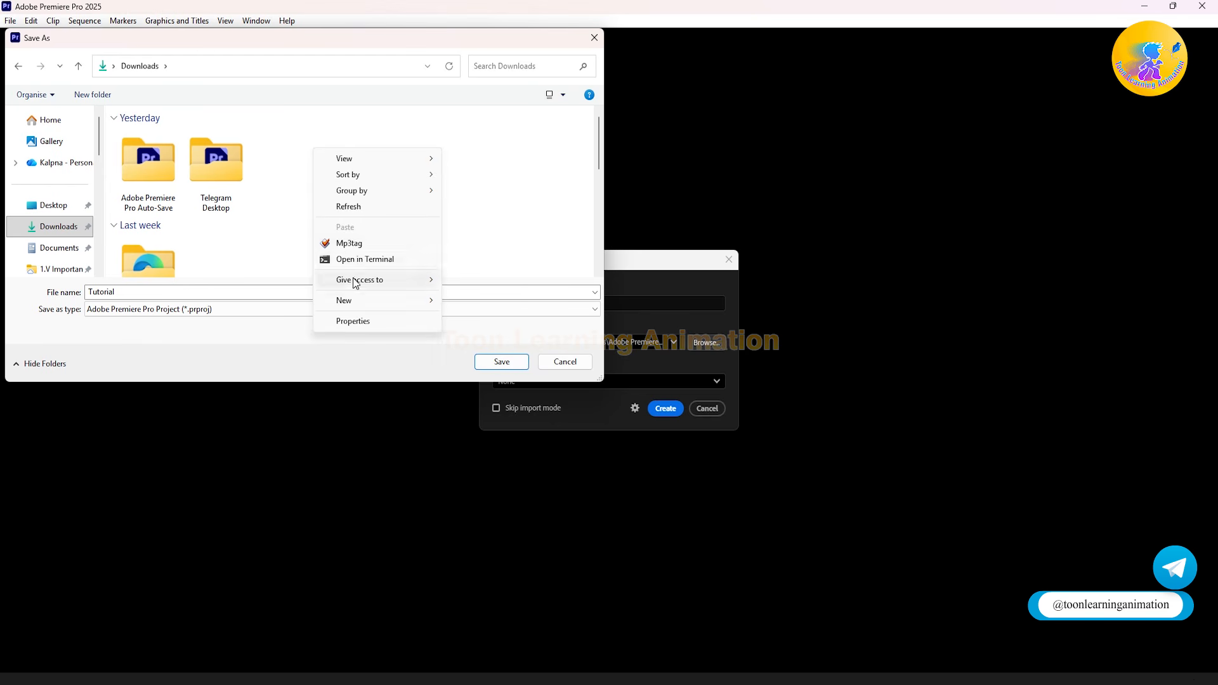
mouse_move(355, 309)
left_click(470, 303)
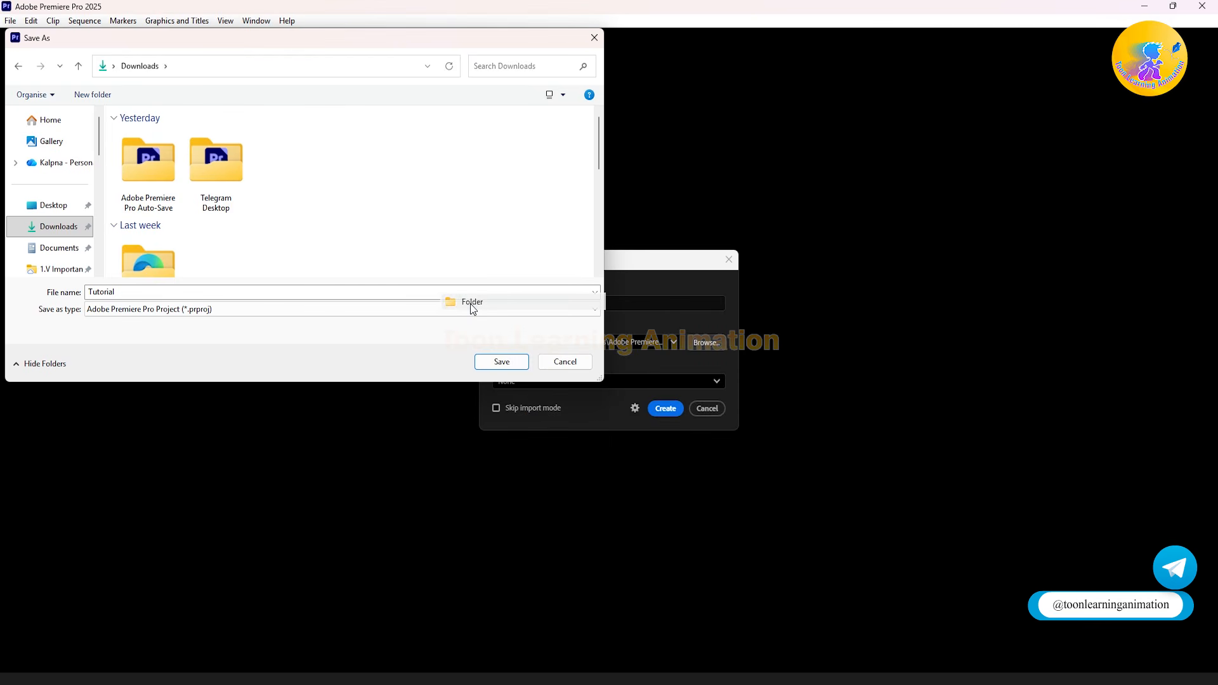
type("Tut")
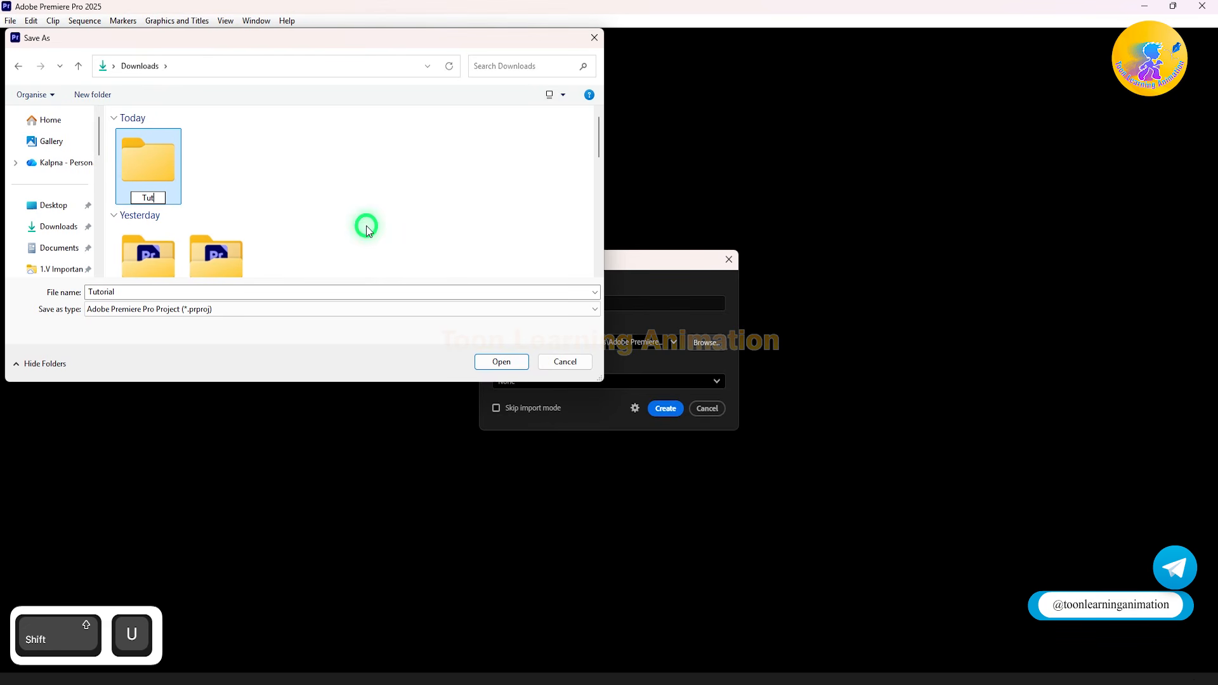
type("orial")
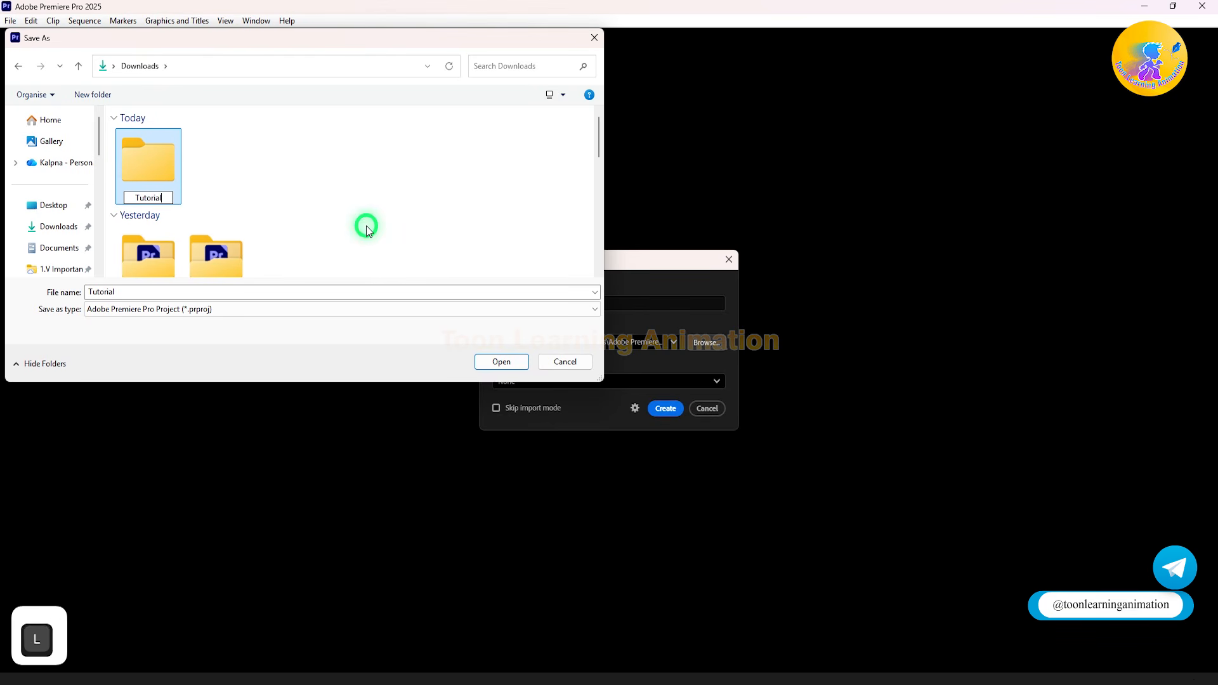
key("Return")
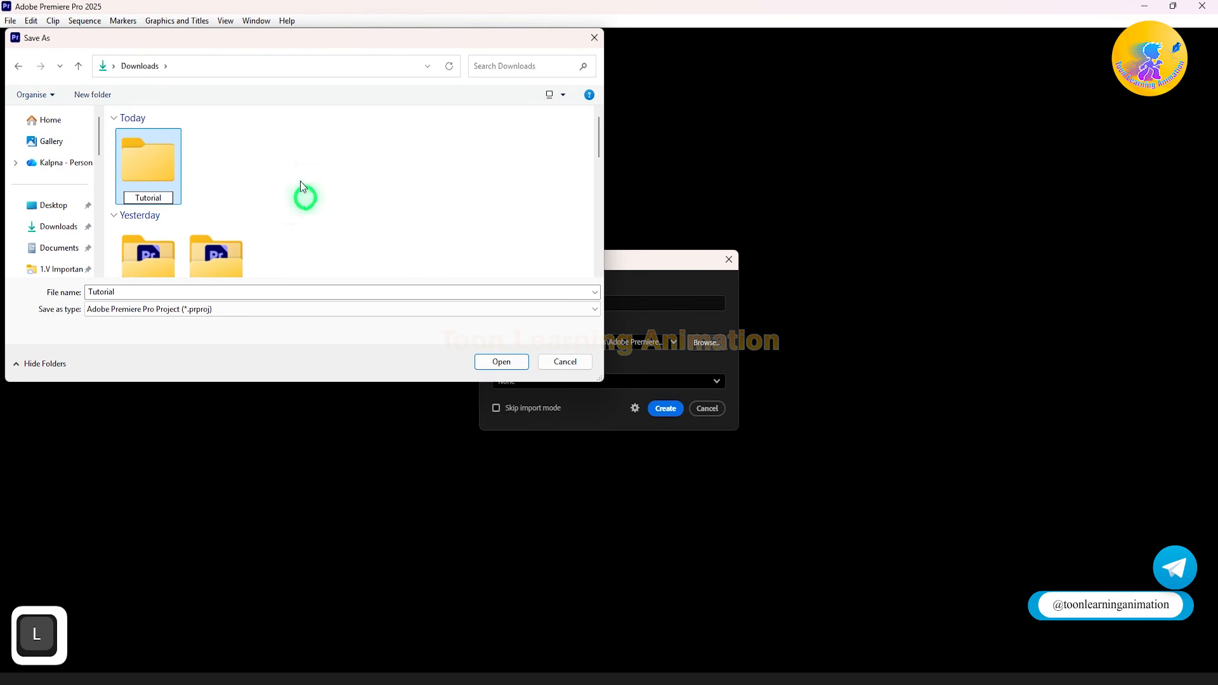
Step: Create the project inside the Tutorial folder and open its editing workspace without importing media
double_click(158, 169)
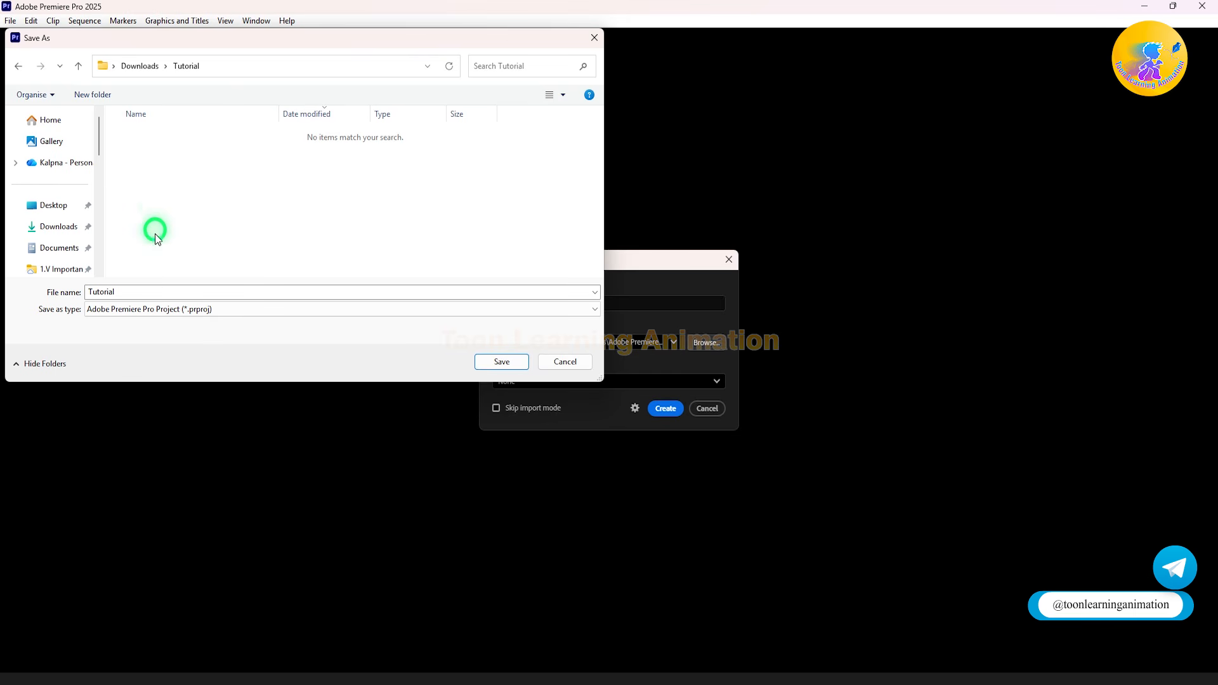
left_click(513, 359)
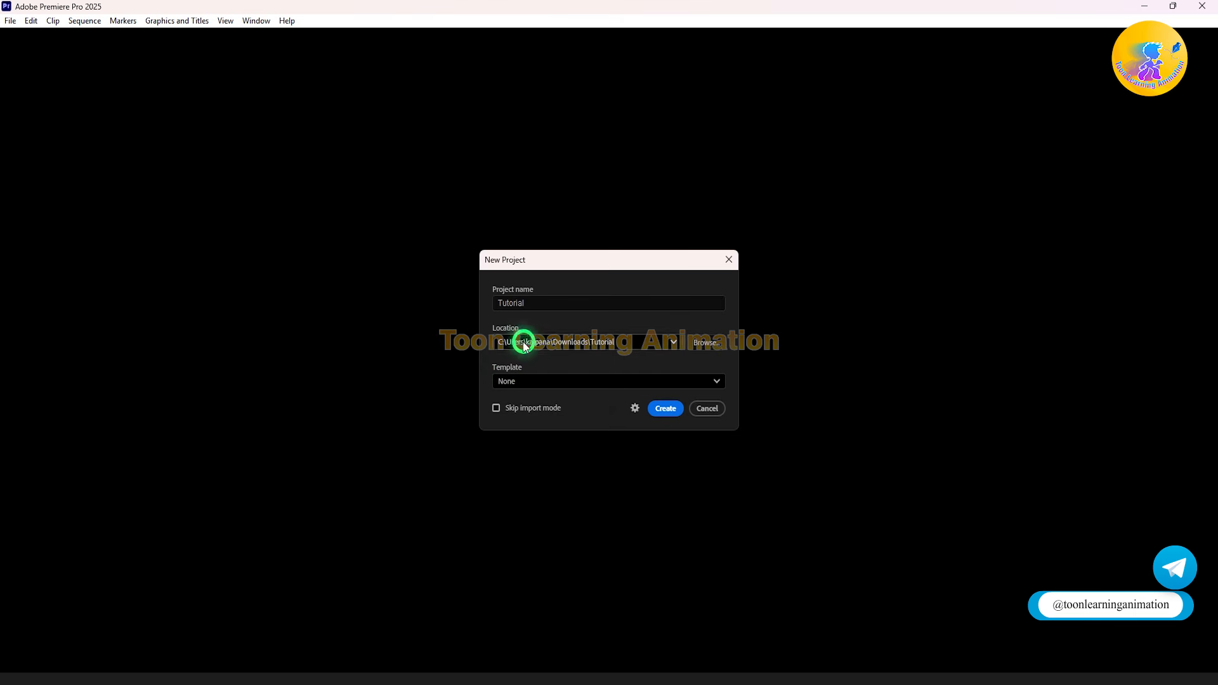
left_click(666, 410)
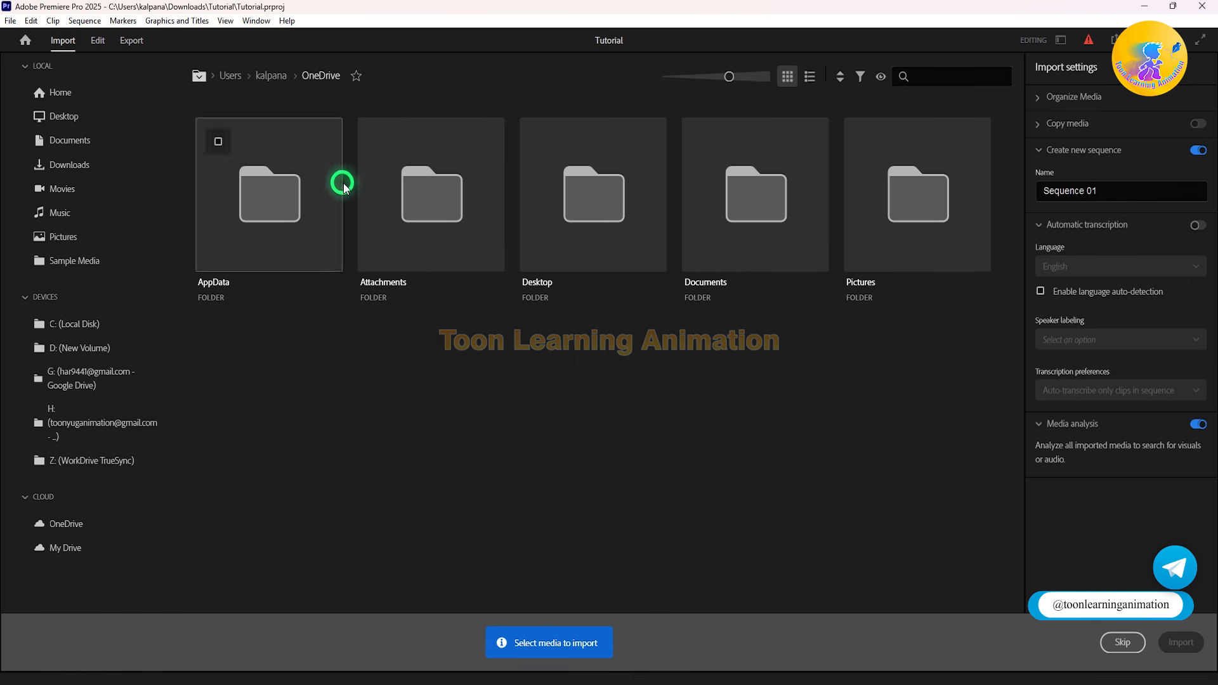
left_click(99, 44)
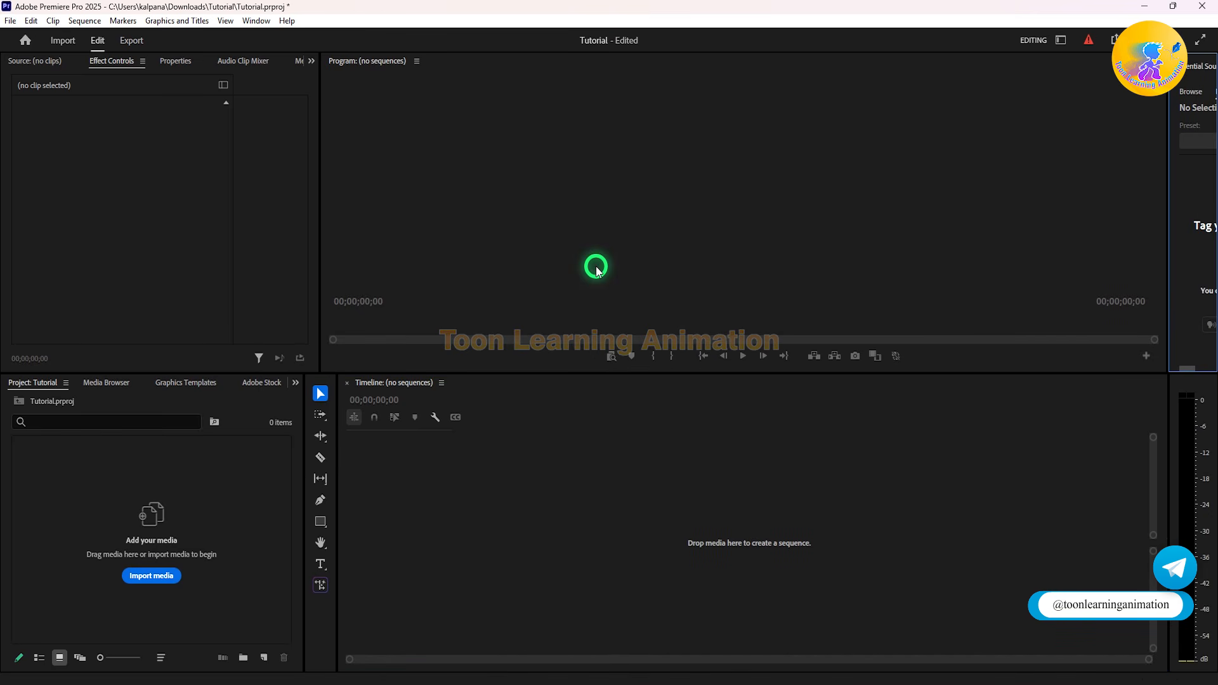
Step: Examine the effect controls, program monitor, project, timeline and source monitor areas of the empty workspace
left_click(182, 180)
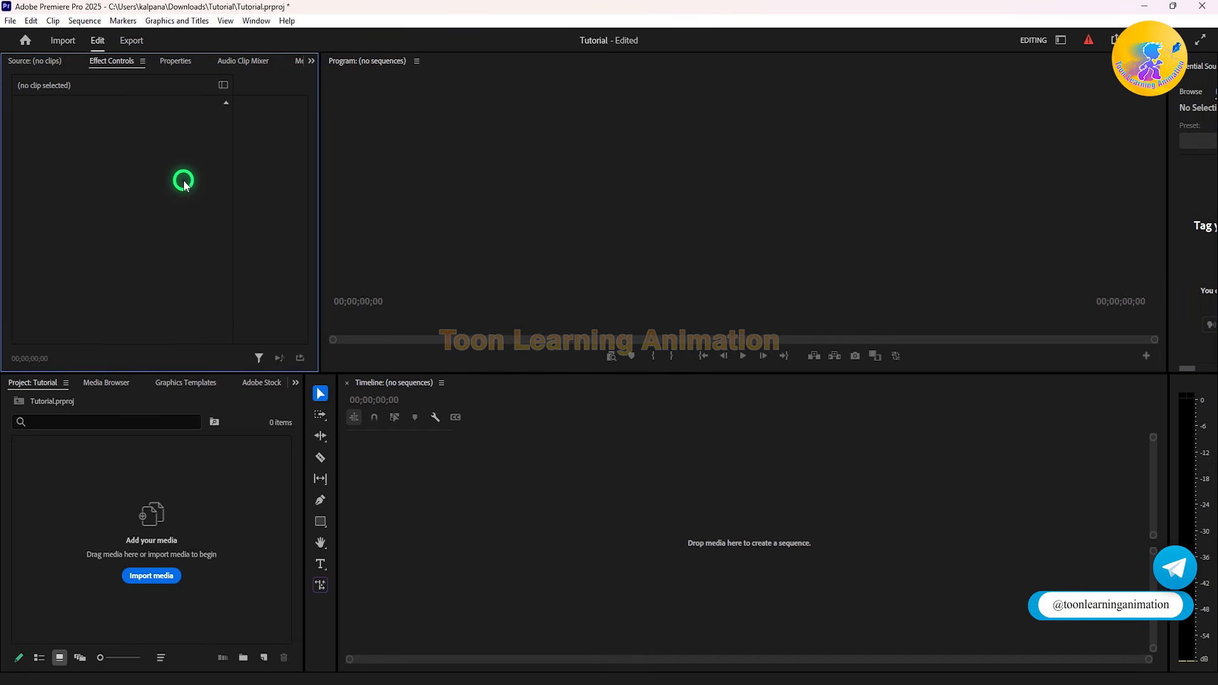
left_click(731, 258)
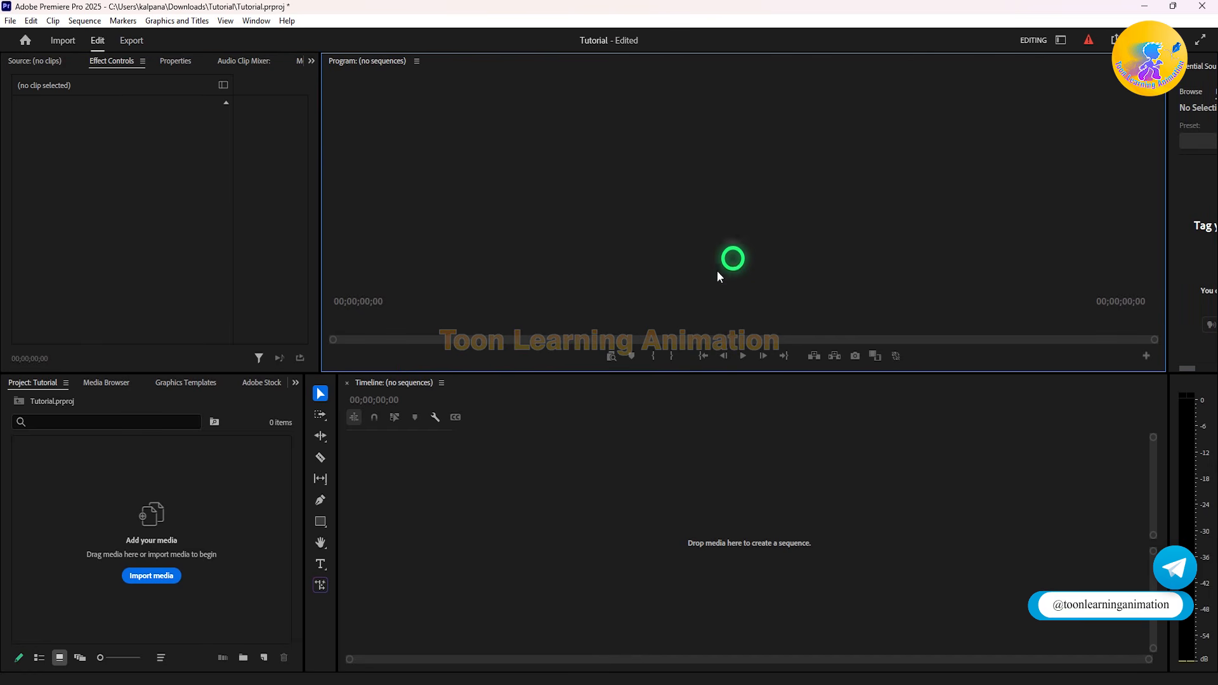
left_click(172, 519)
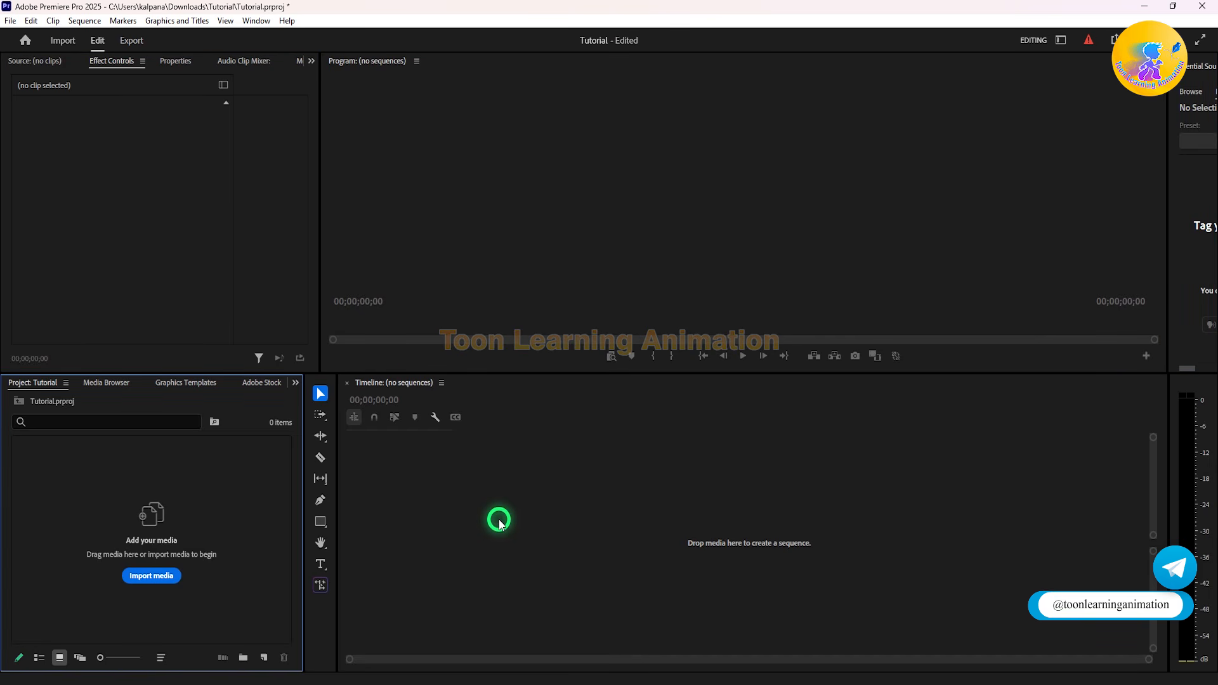
left_click(500, 520)
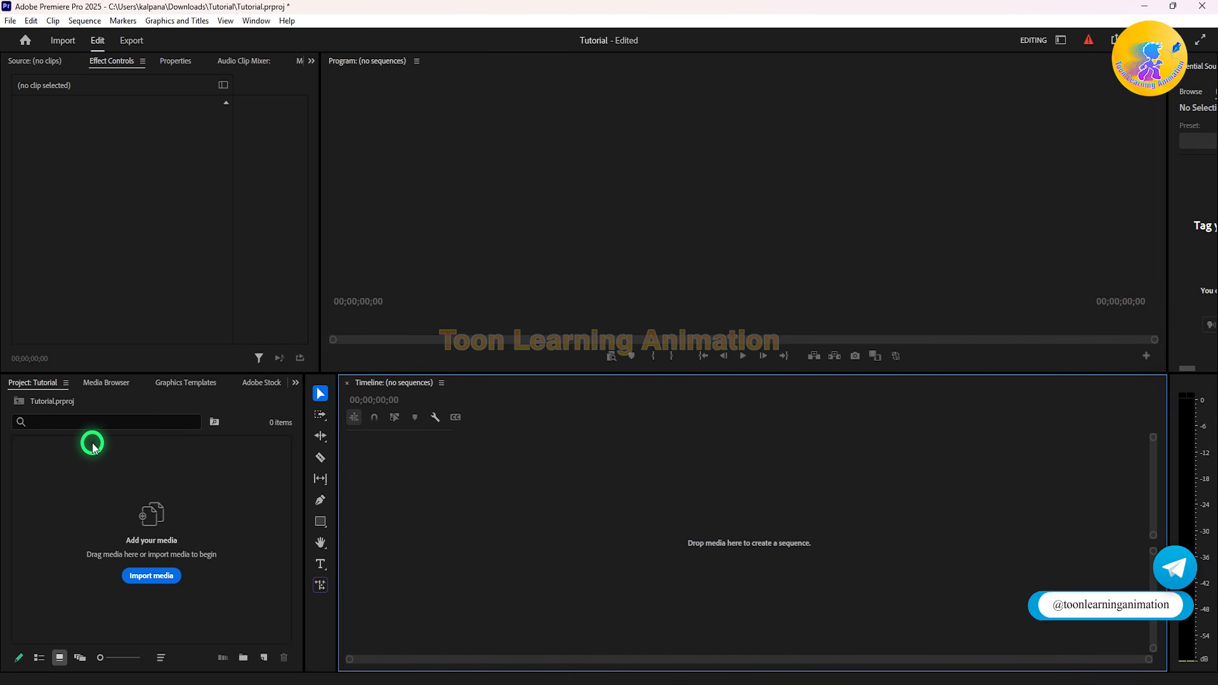
left_click(28, 63)
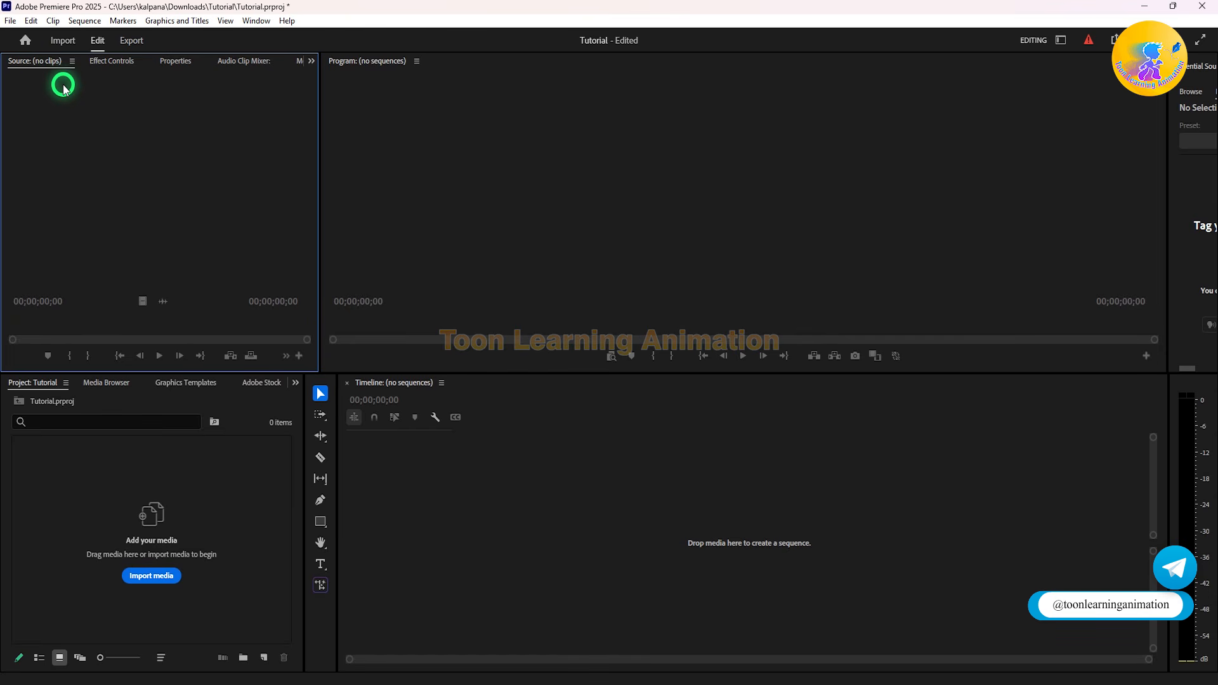
left_click(105, 63)
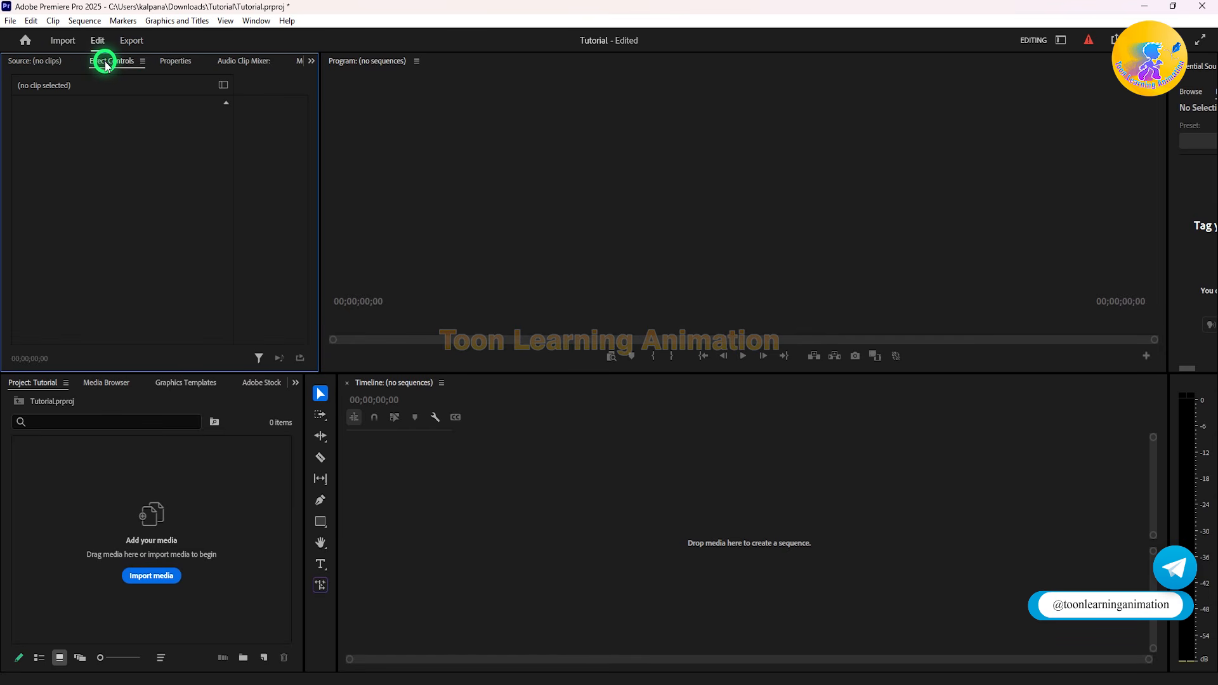
left_click(39, 63)
left_click(81, 60)
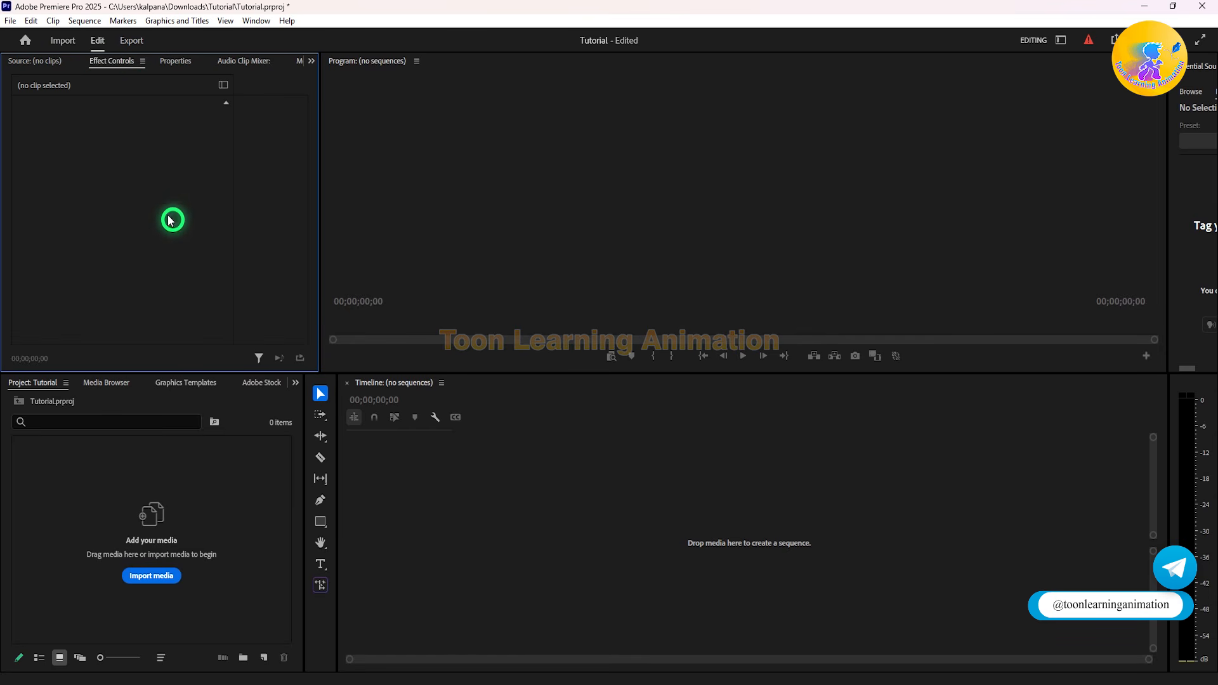
Step: Examine the source monitor, the effects categories, the project bin and the empty timeline
left_click(39, 61)
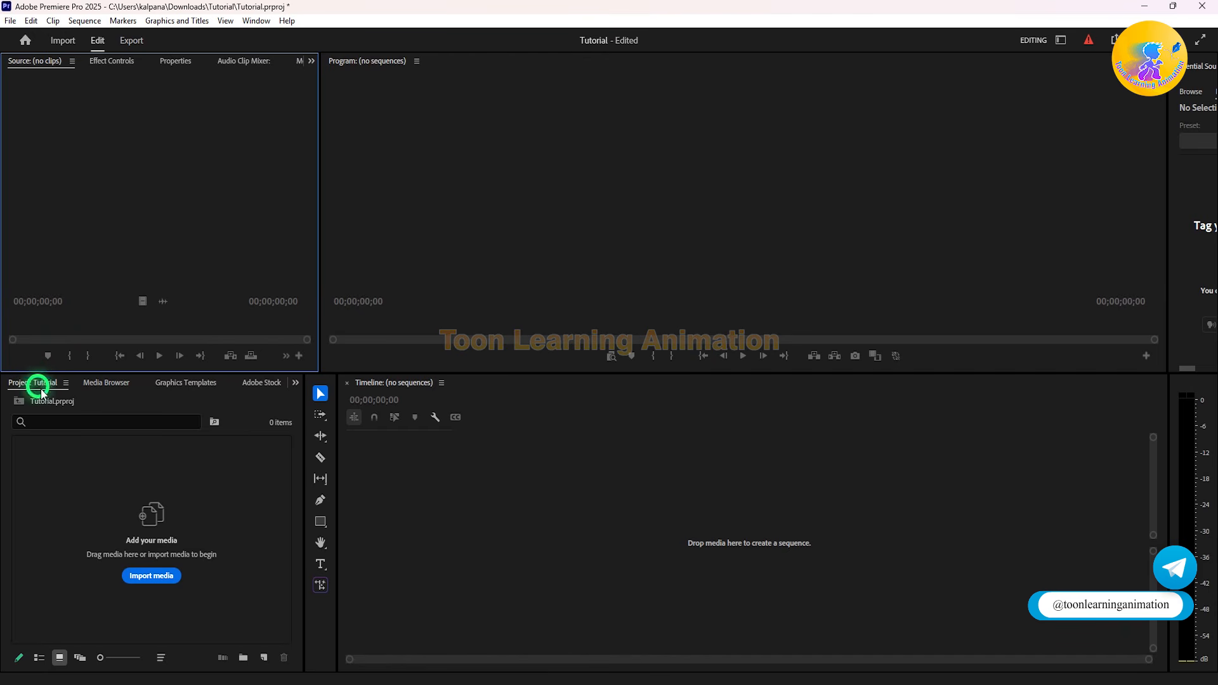
left_click(297, 384)
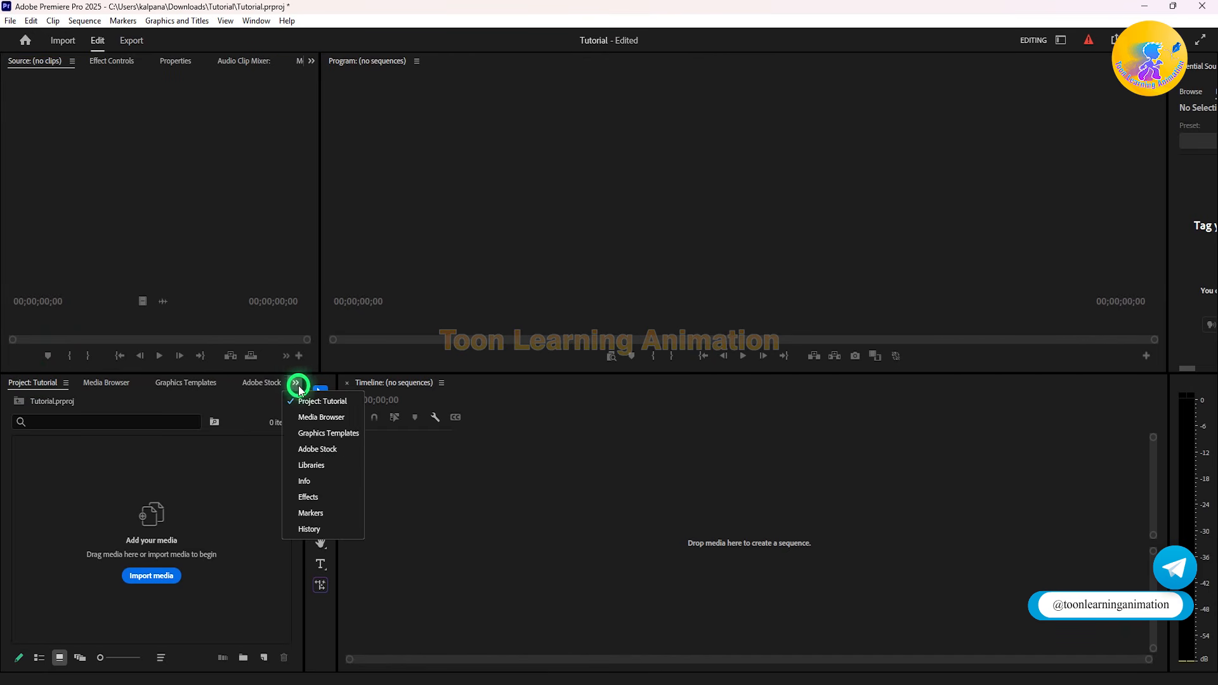
left_click(315, 503)
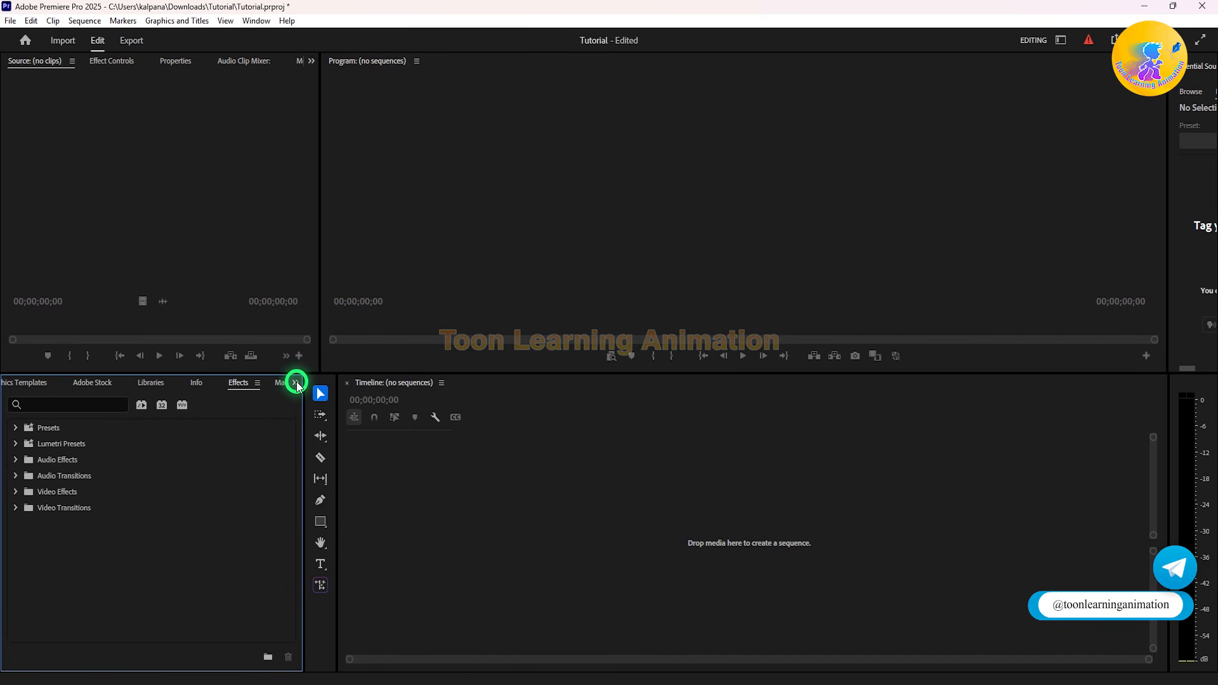
left_click(296, 383)
left_click(317, 402)
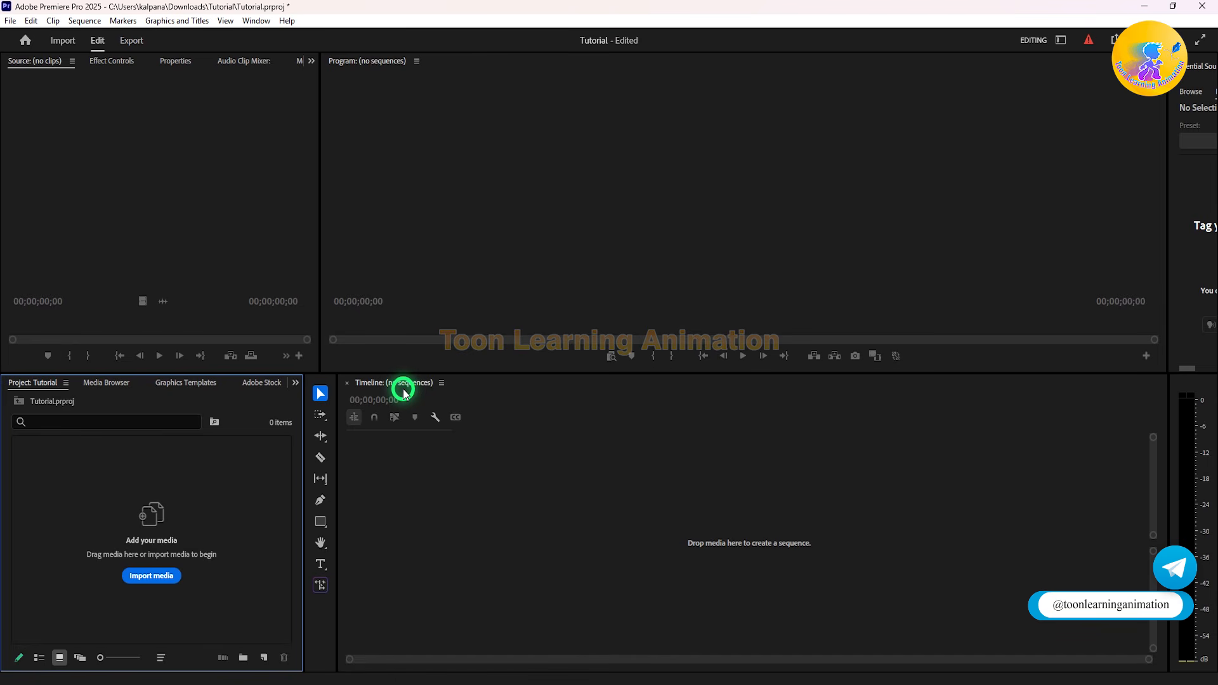
left_click(453, 503)
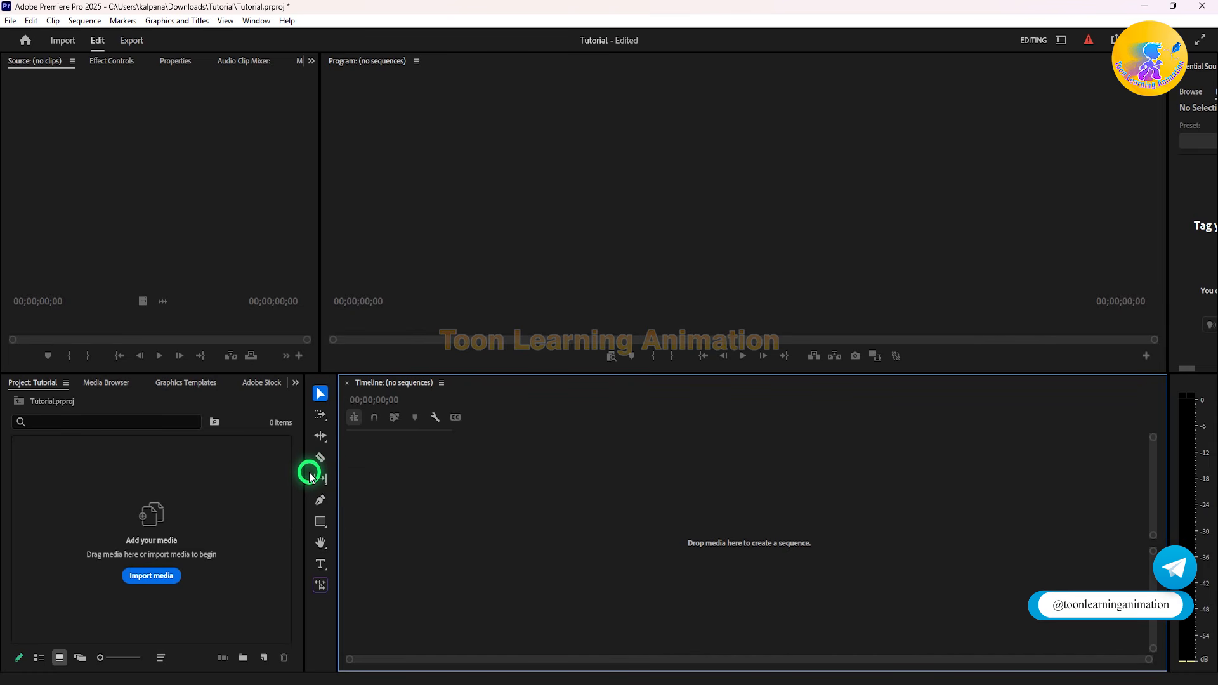
left_click(211, 524)
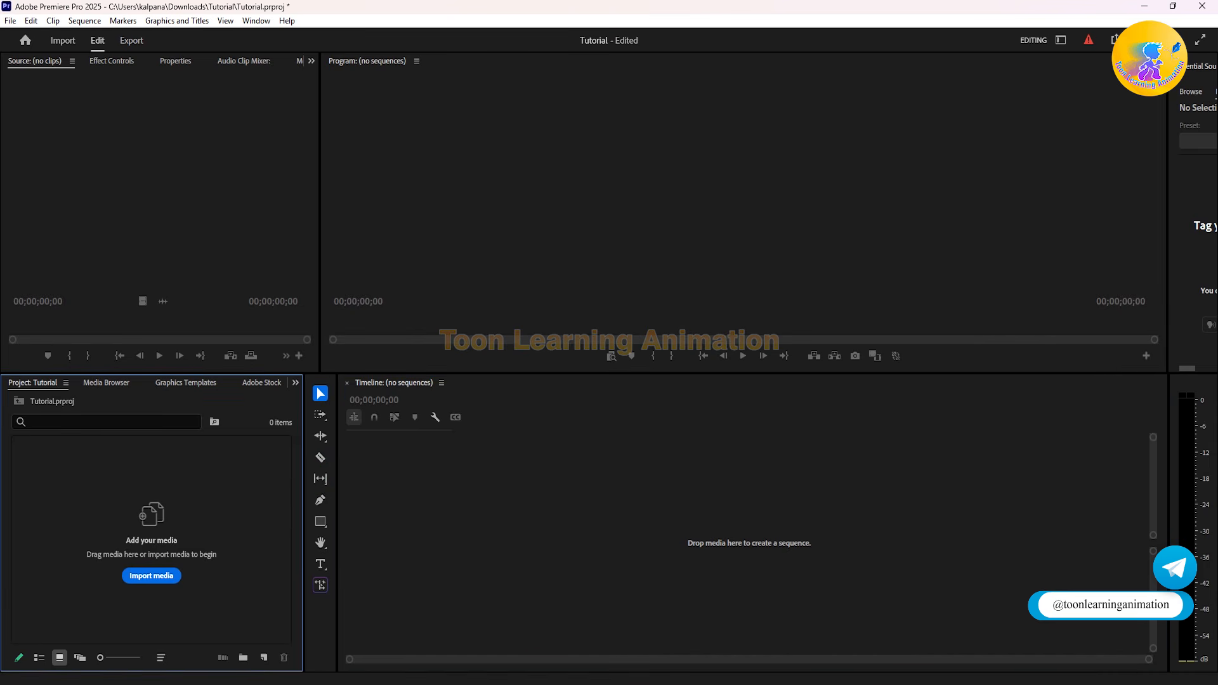
Step: Switch to File Explorer and preview several moments of Veer Yoddha and Raksasha Fight Part1.mp4
left_click(517, 493)
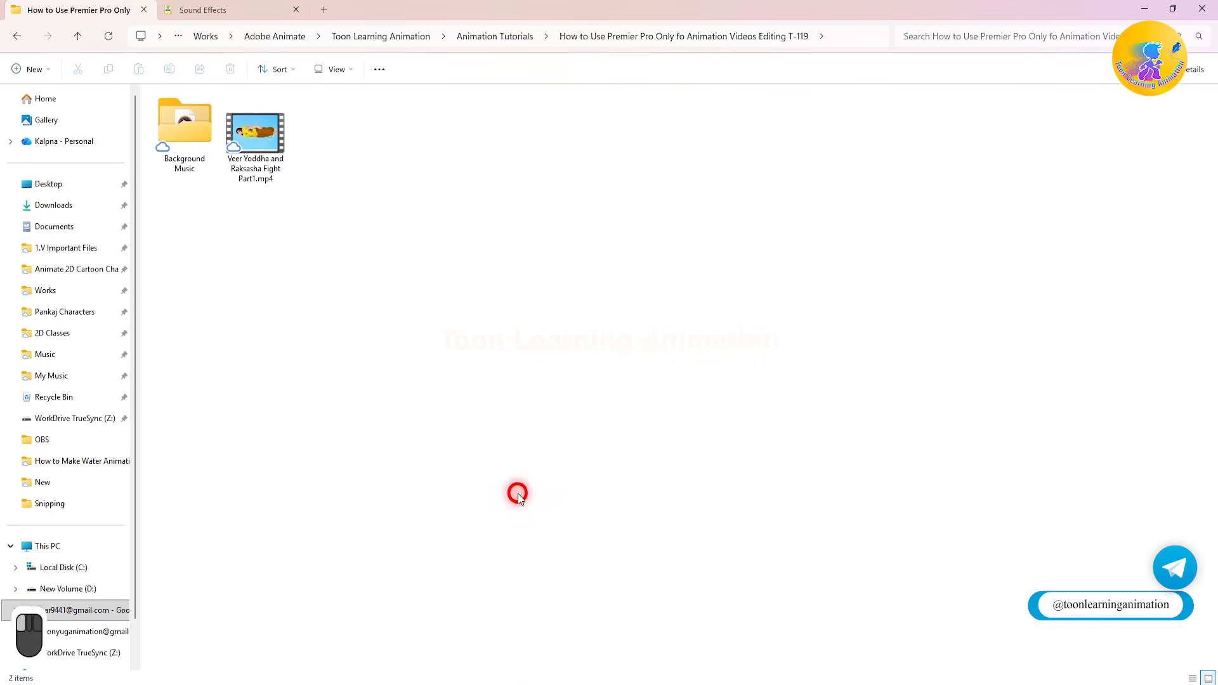
double_click(265, 141)
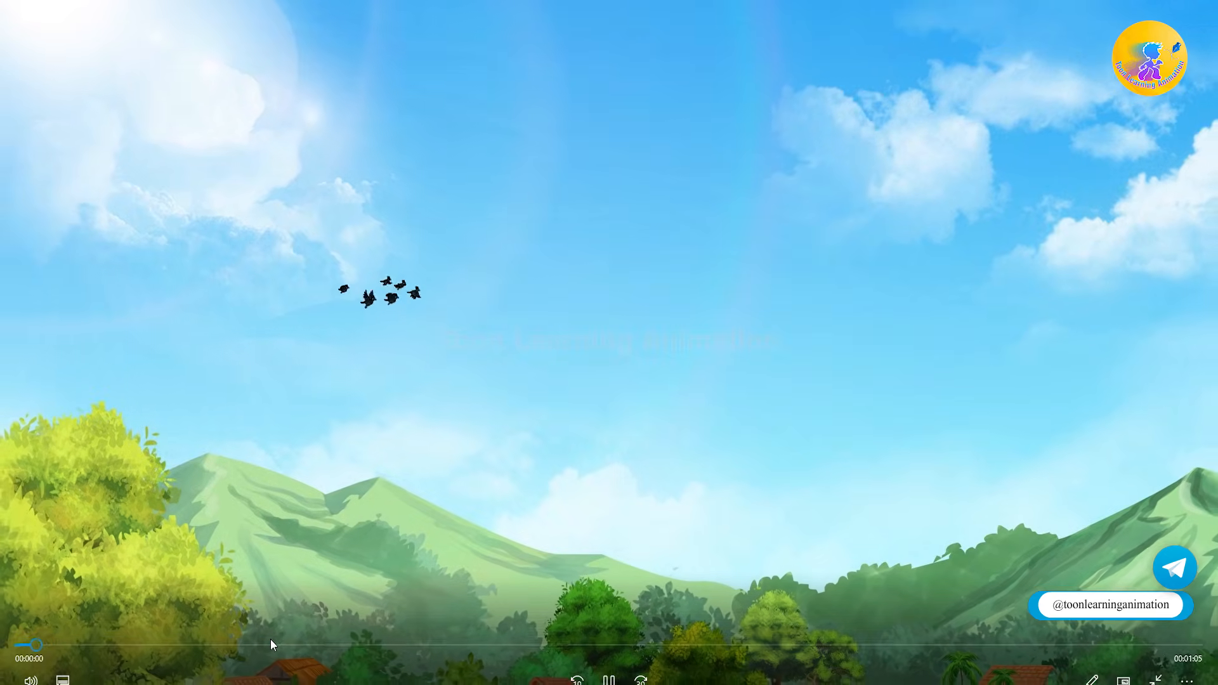
left_click_drag(277, 644, 473, 644)
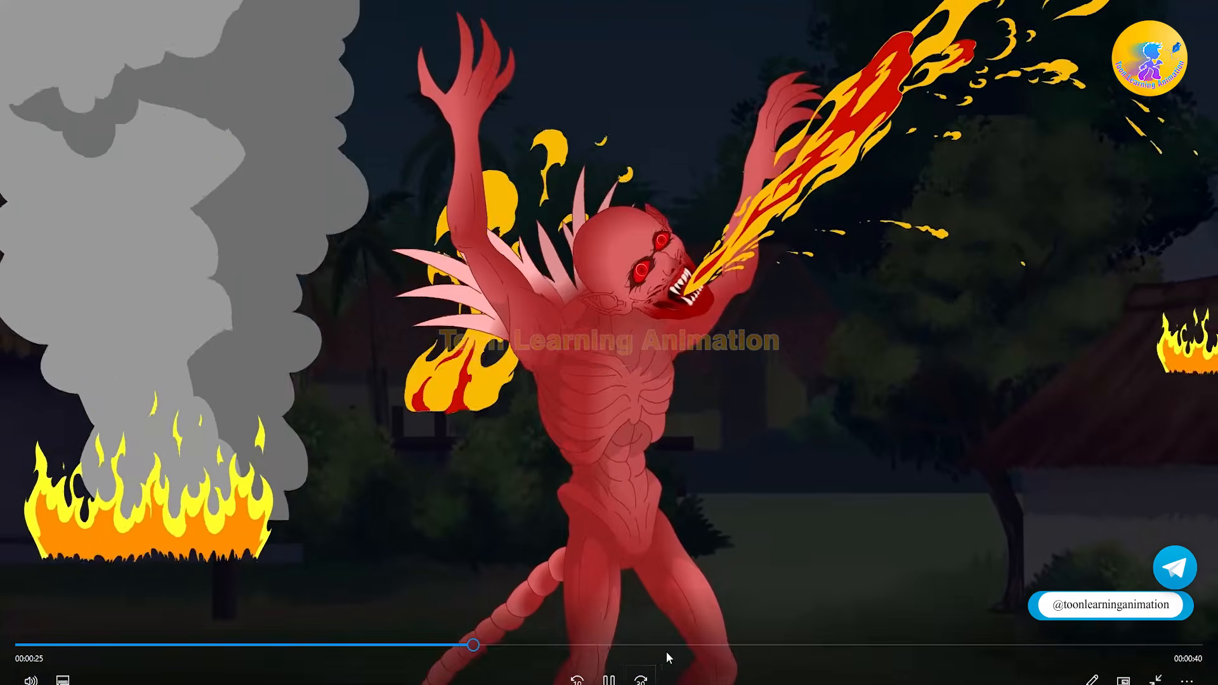
left_click(685, 644)
left_click(834, 644)
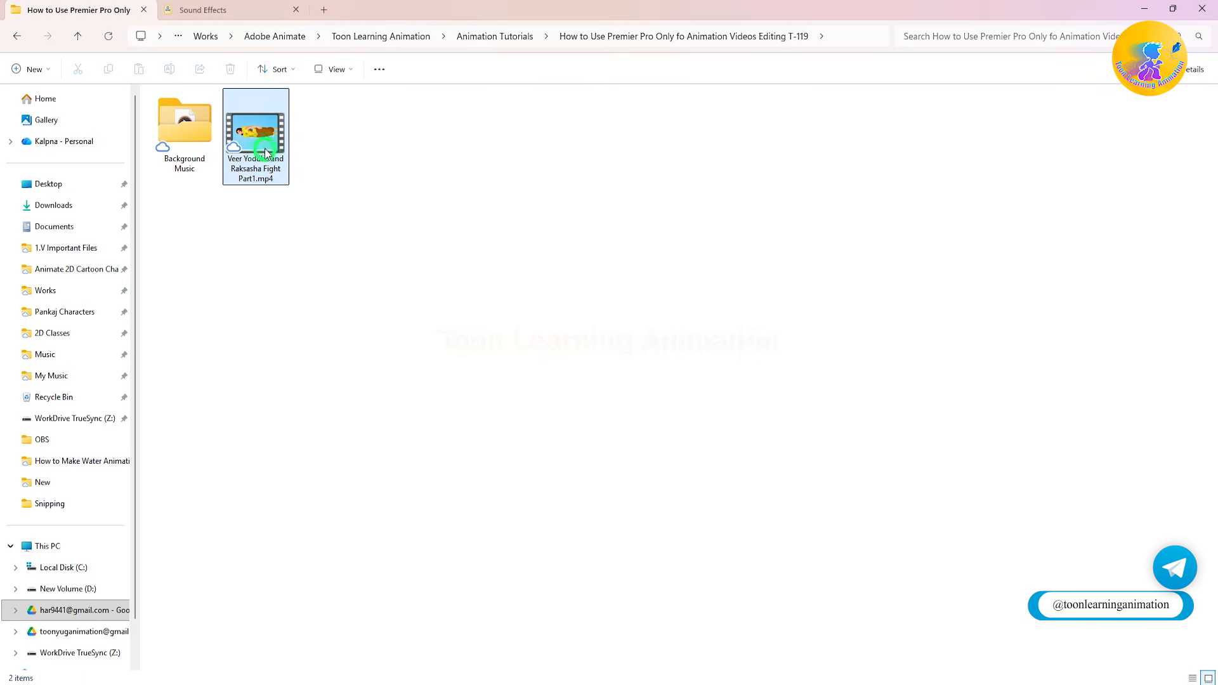
Step: Bring Veer Yoddha and Raksasha Fight Part1.mp4 from its folder into the Premiere Pro project and remove it again
left_click(264, 136)
left_click_drag(264, 135, 145, 481)
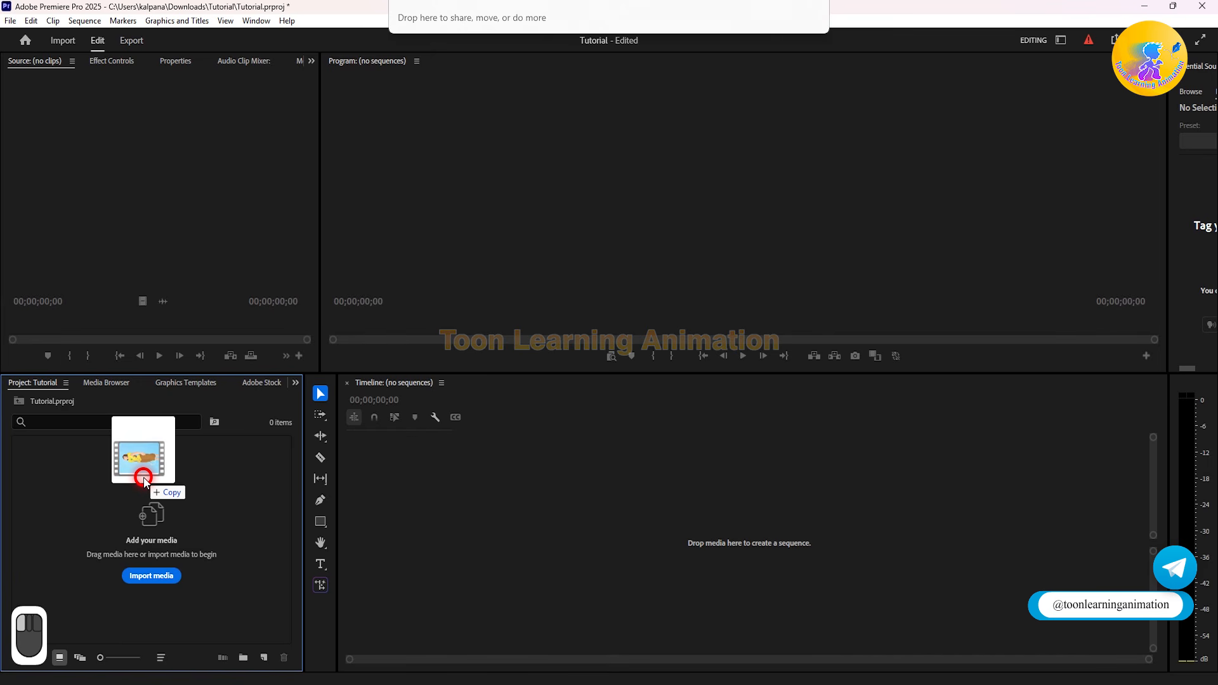
left_click_drag(145, 481, 144, 525)
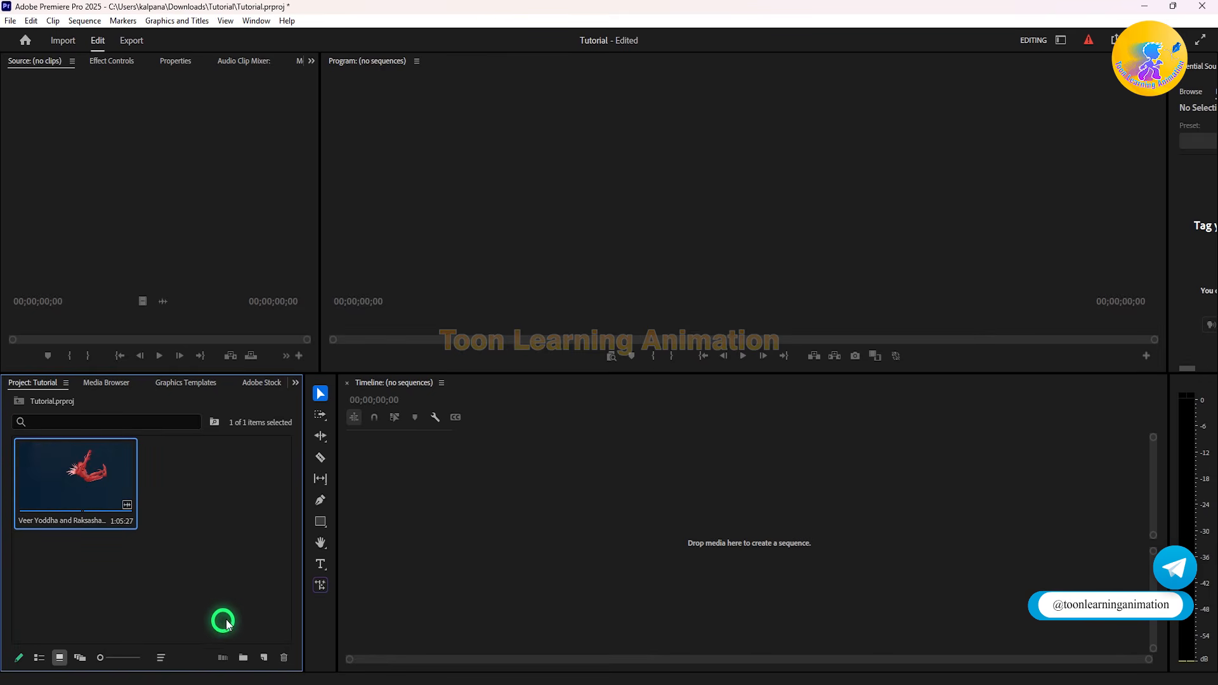
left_click_drag(212, 486, 68, 524)
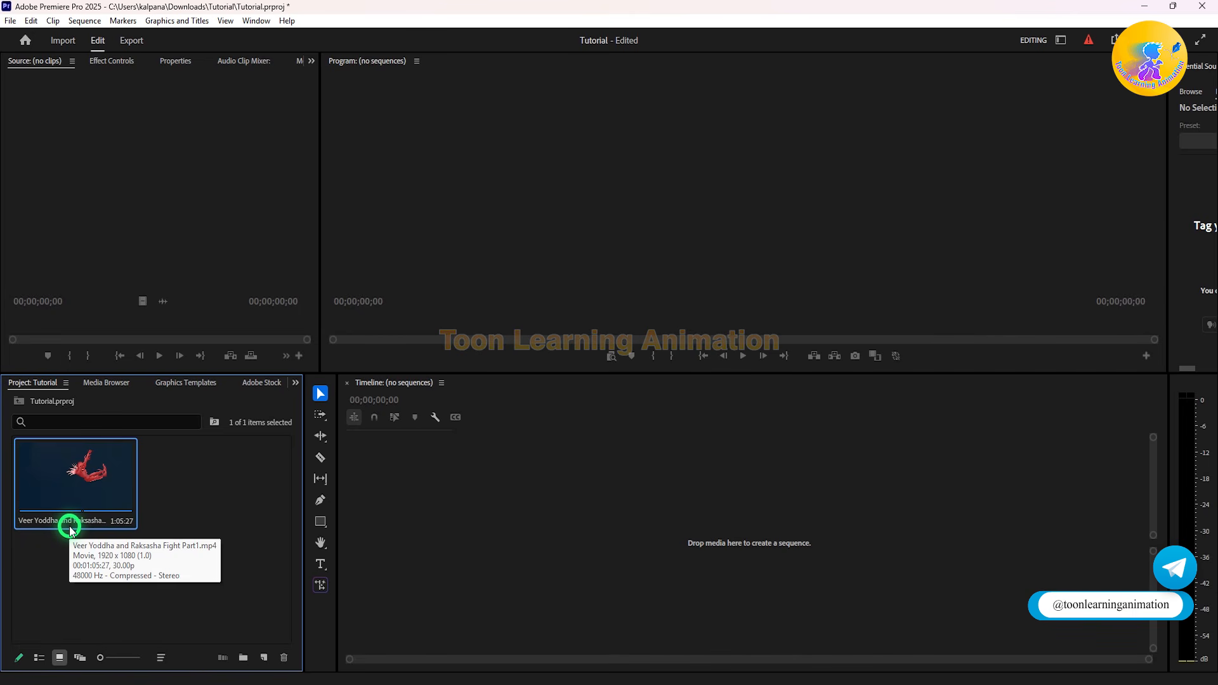
key("Delete")
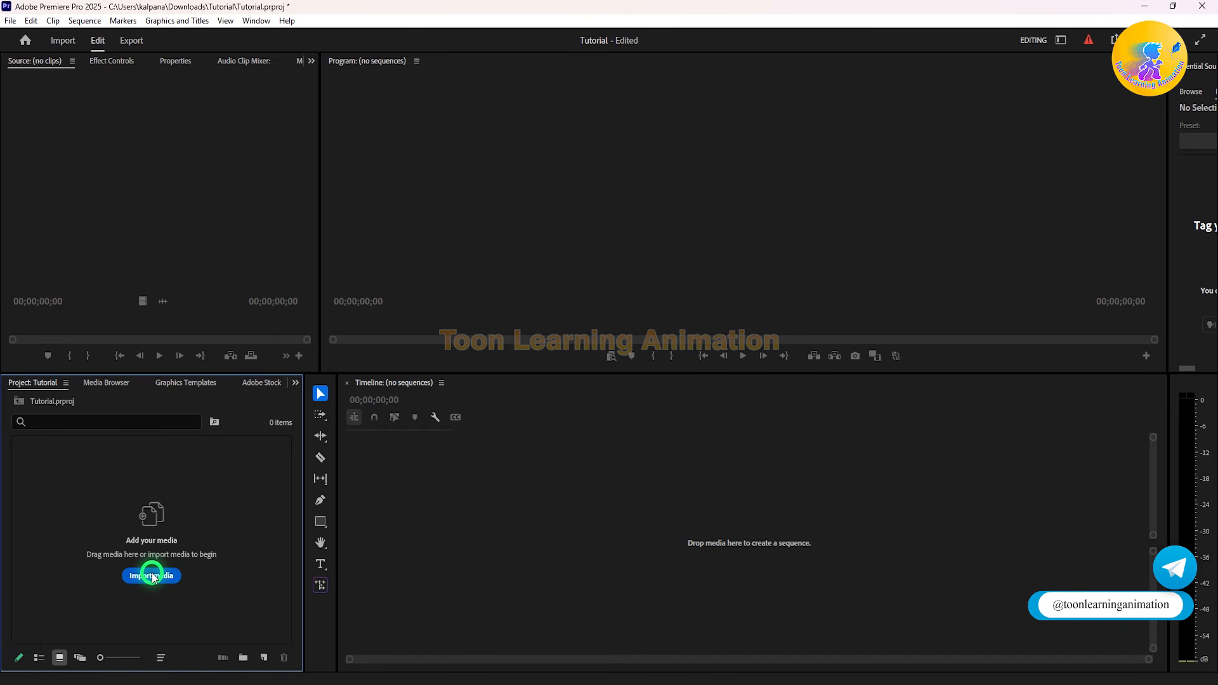
Step: Import Veer Yoddha and Raksasha Fight Part1.mp4 through the Import dialog and delete it from the project again
left_click(152, 576)
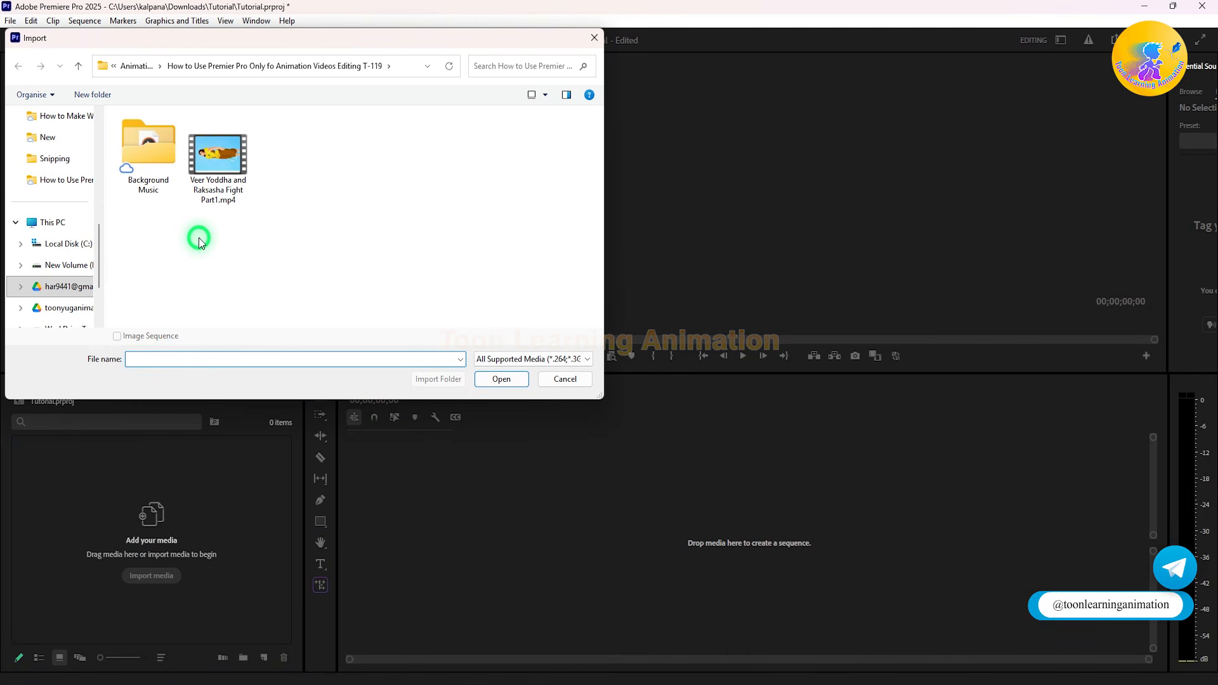
left_click(218, 162)
left_click(519, 375)
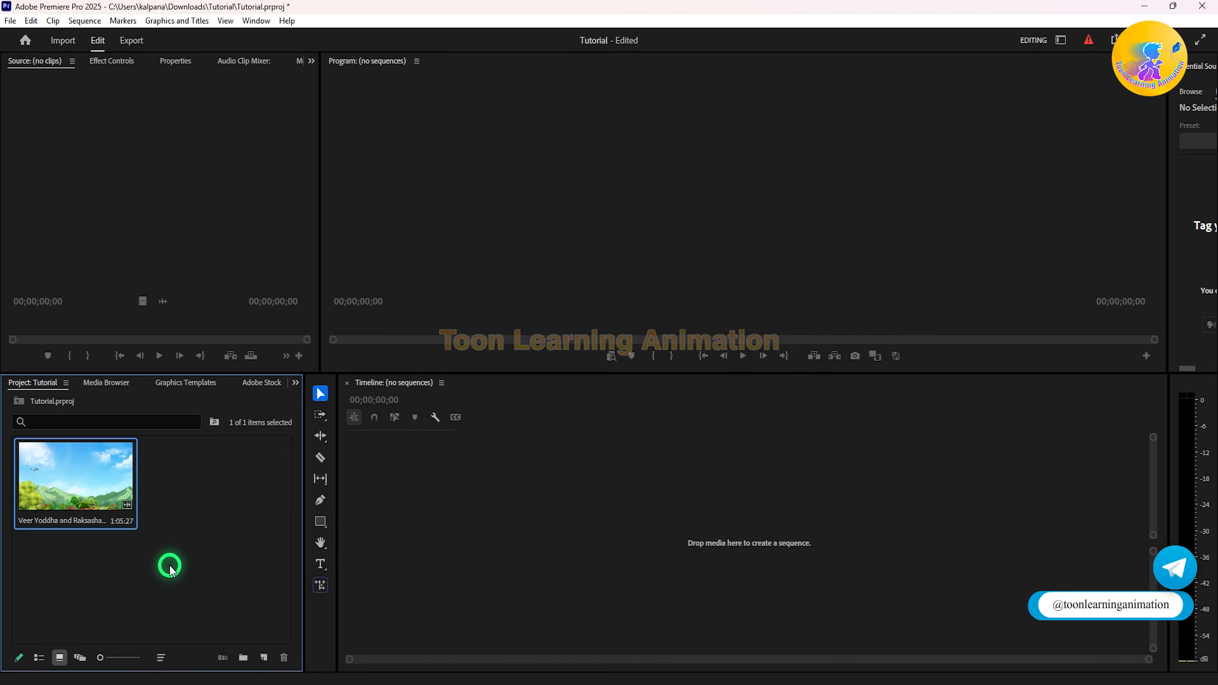
key("Delete")
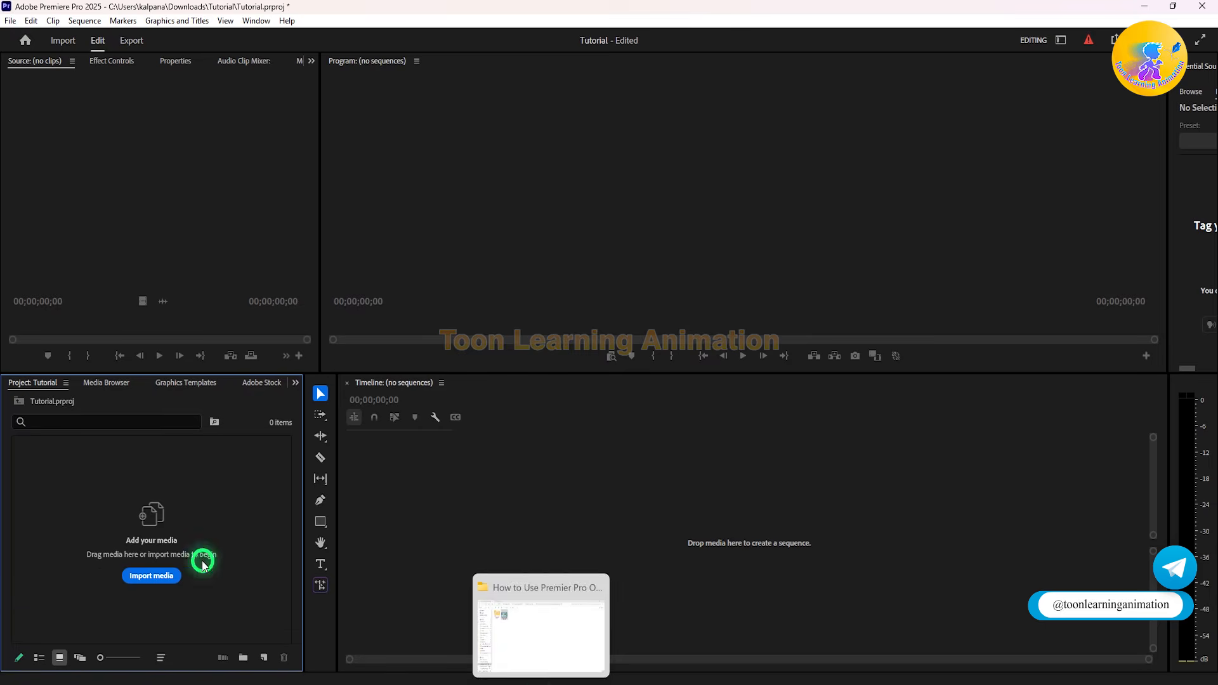
Step: Add Veer Yoddha and Raksasha Fight Part1.mp4 from File Explorer to the project and leave it unselected
left_click(154, 576)
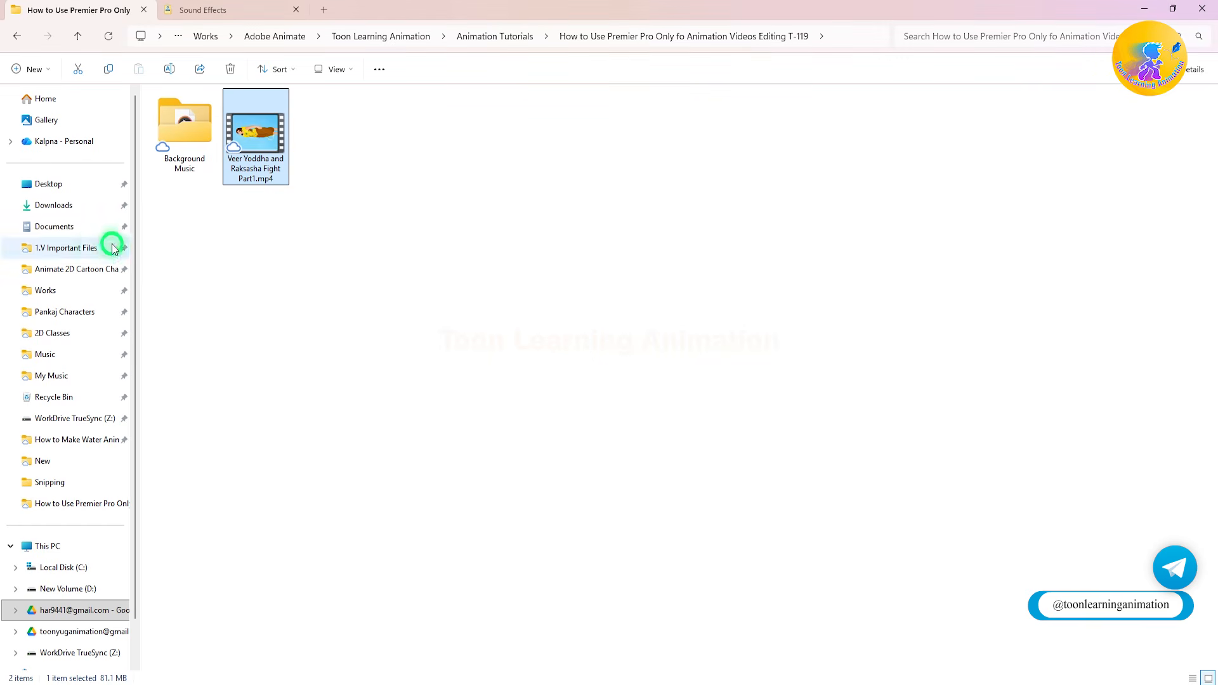
left_click_drag(270, 143, 120, 527)
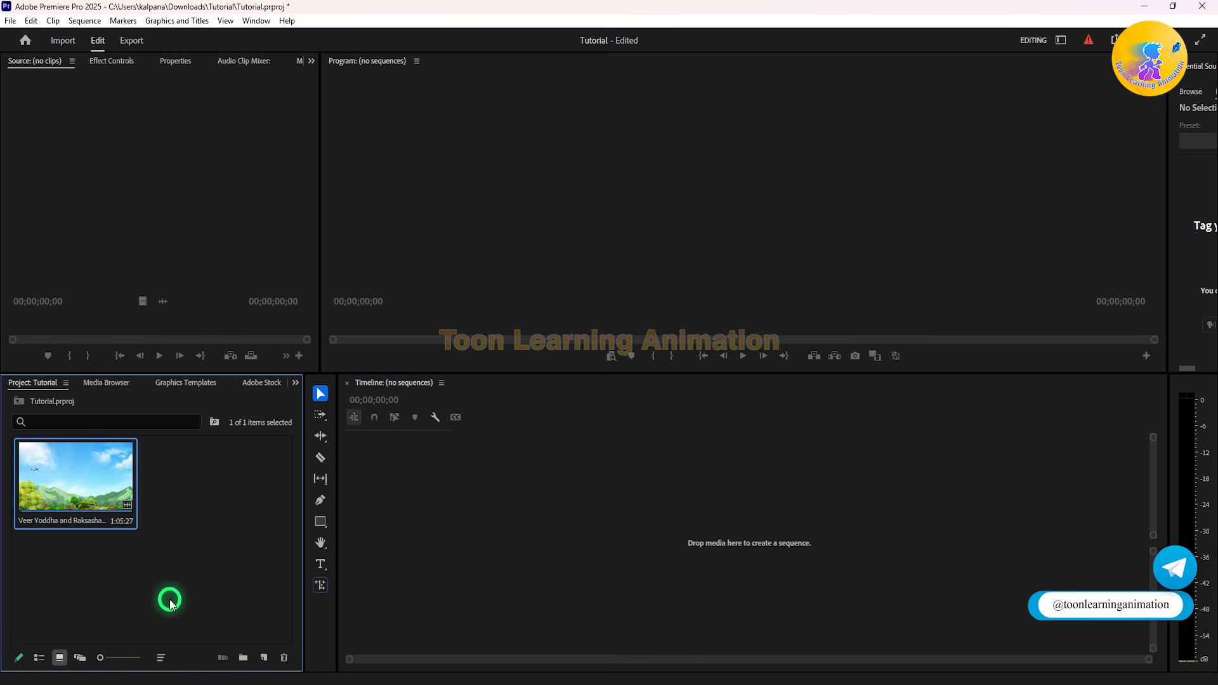
left_click(227, 577)
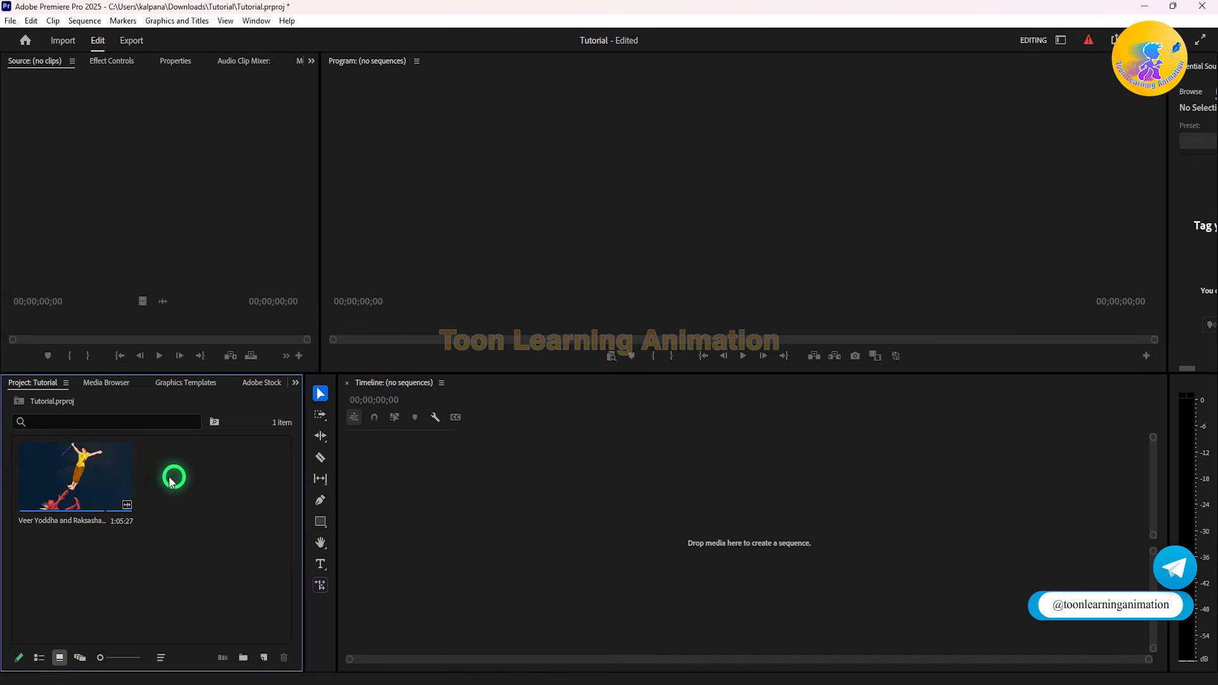
Step: Create a sequence from the imported Veer Yoddha and Raksasha Fight clip by placing it in the empty timeline
left_click(73, 477)
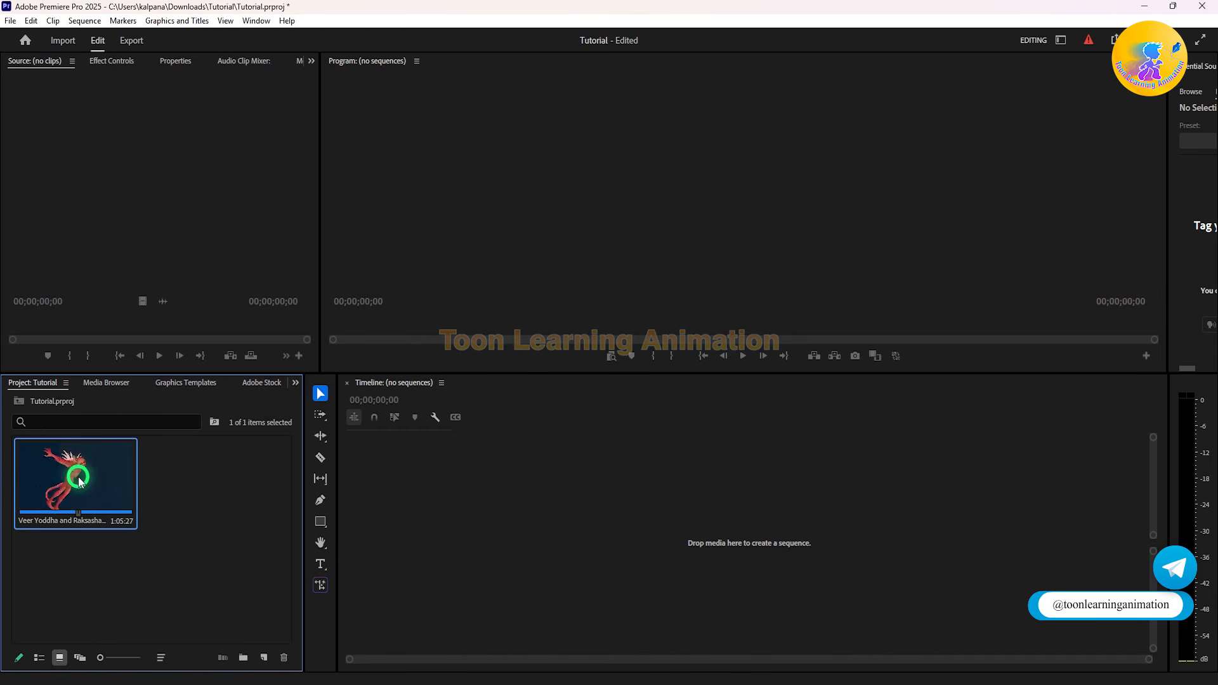
left_click(76, 474)
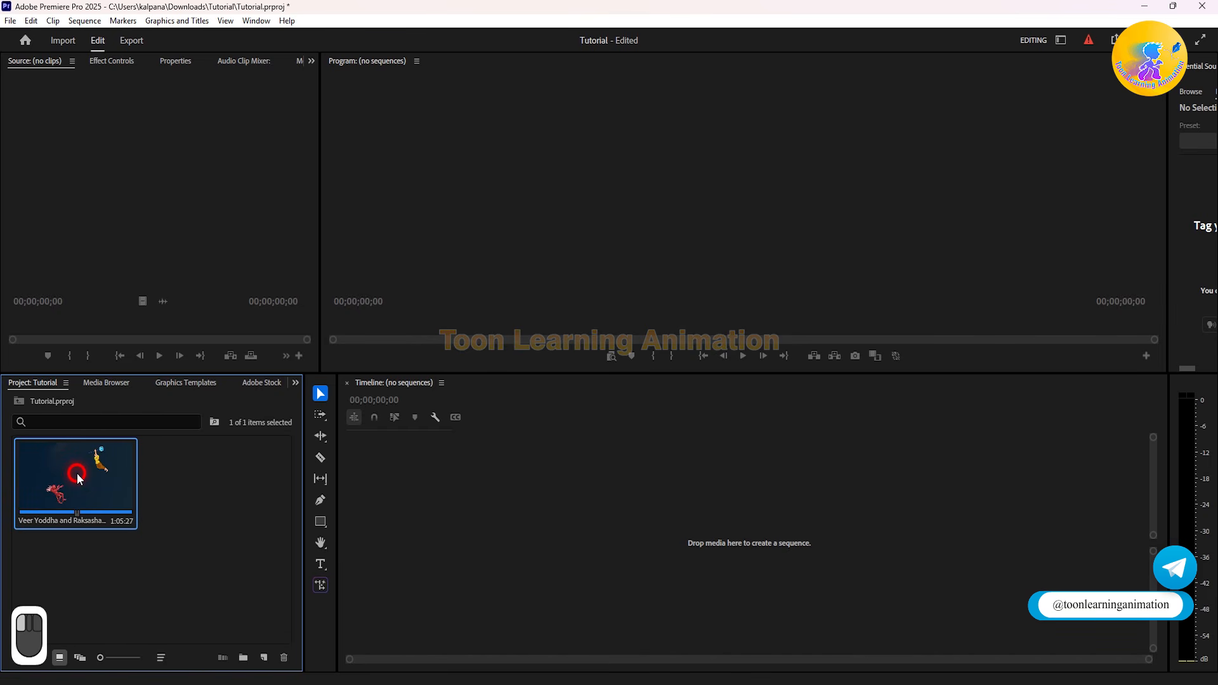
left_click_drag(77, 477, 471, 503)
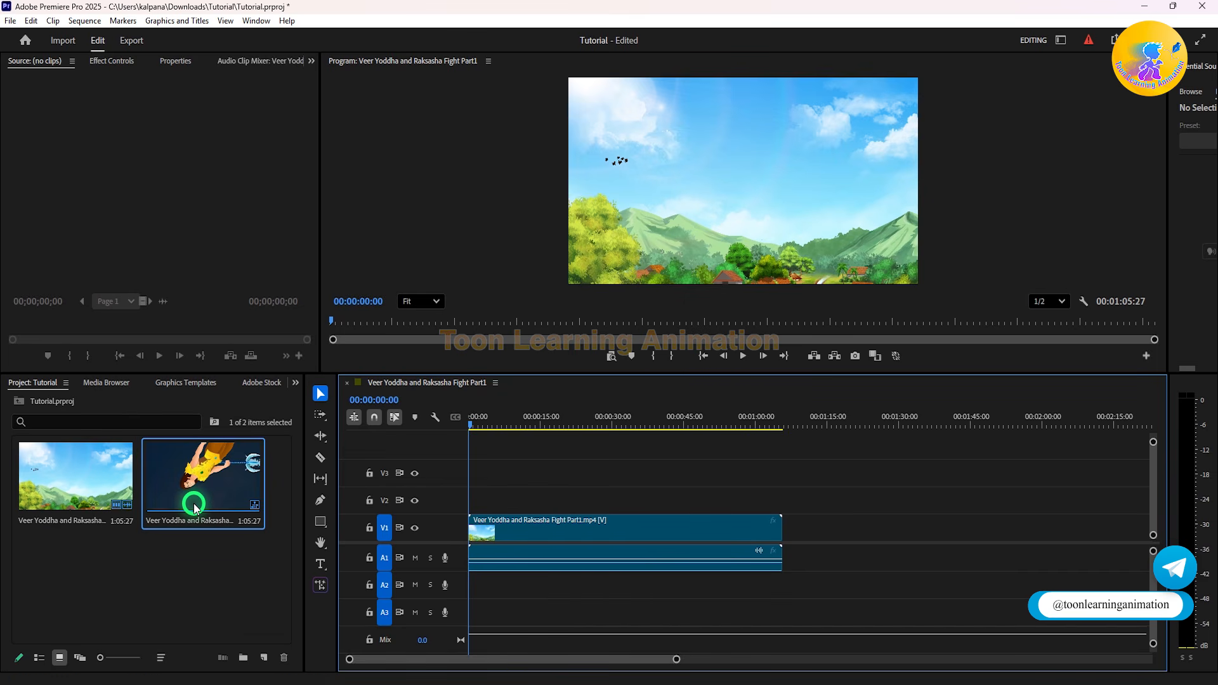
mouse_move(625, 550)
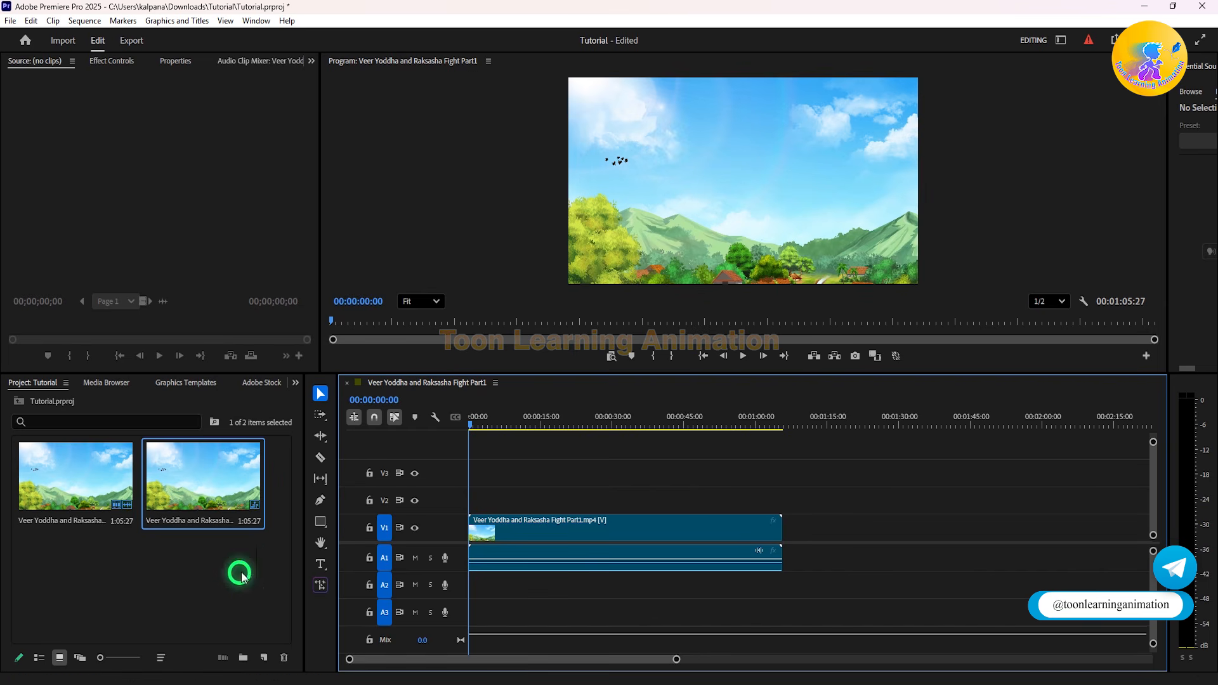
Step: Import the vertical Rangoo Bird 180 animation from its File Explorer folder and place it on V1 directly after the first clip
left_click(518, 684)
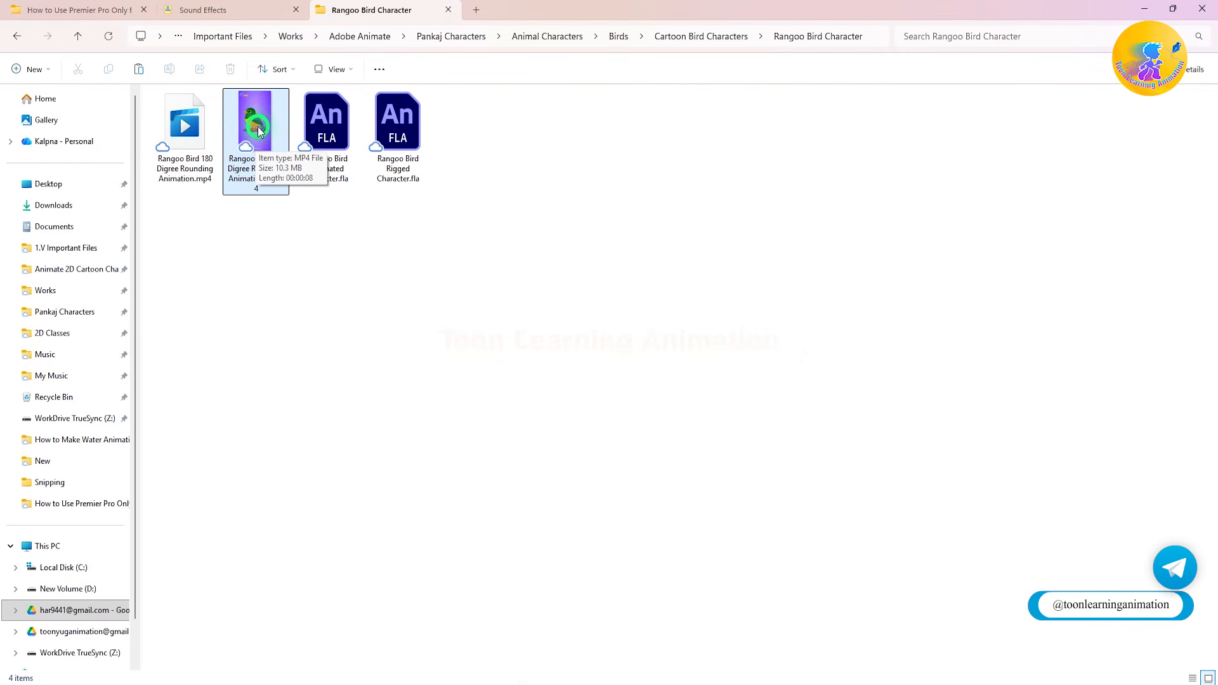
left_click_drag(258, 128, 132, 594)
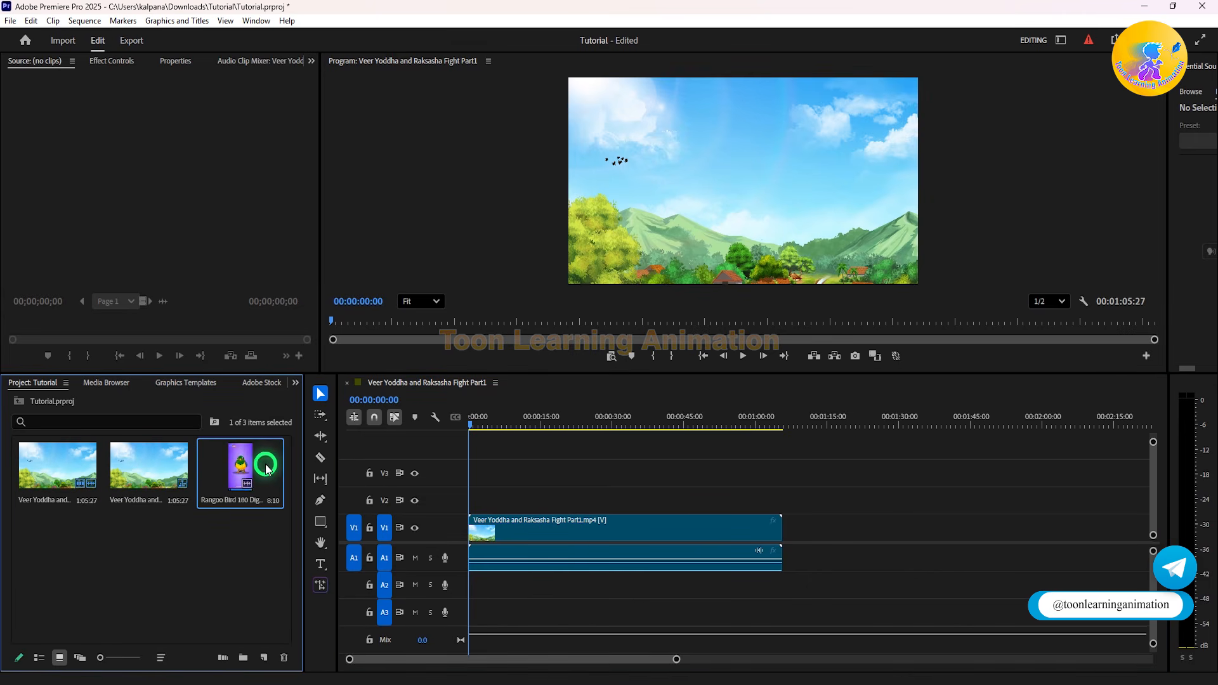
left_click_drag(241, 467, 783, 517)
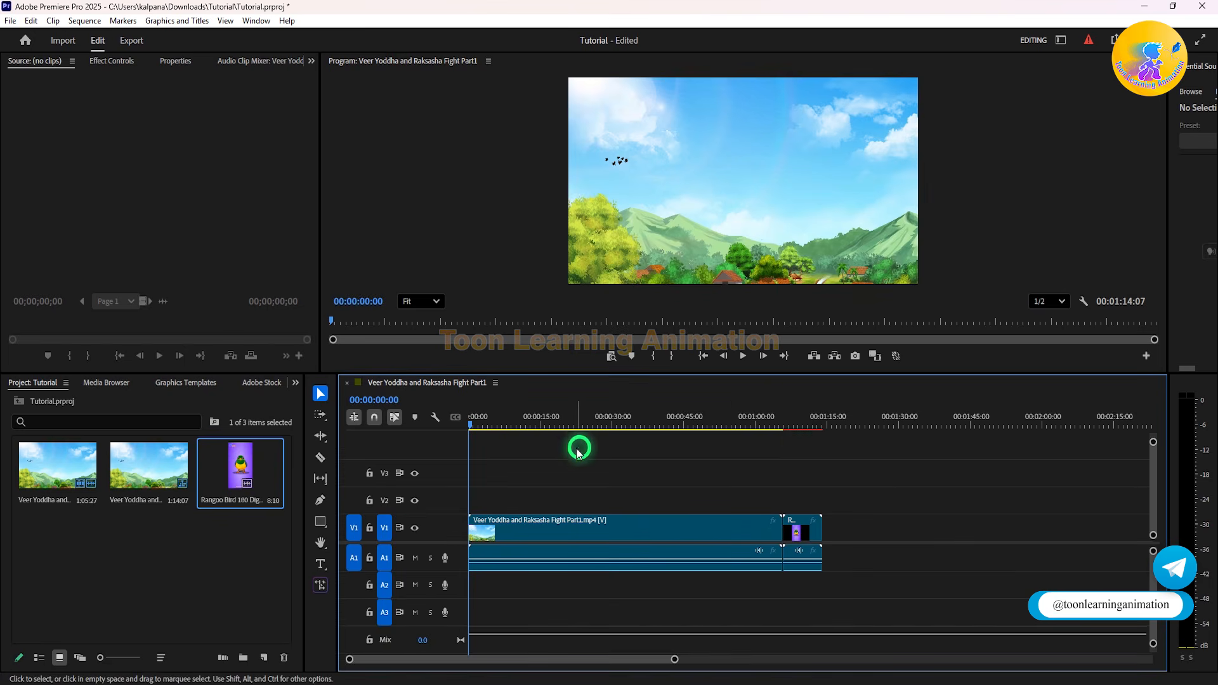
Step: Scrub through the sequence to compare how the first clip and the vertical bird clip fill the frame
left_click(470, 427)
left_click_drag(470, 427, 483, 429)
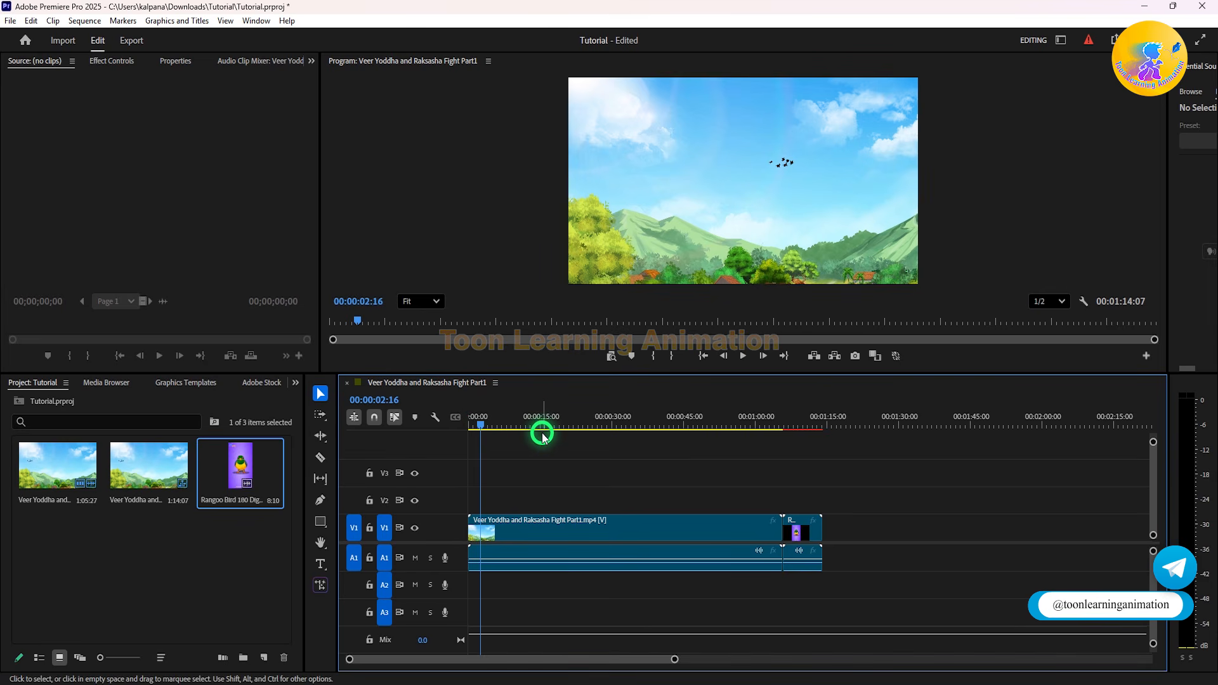
left_click_drag(498, 426, 788, 444)
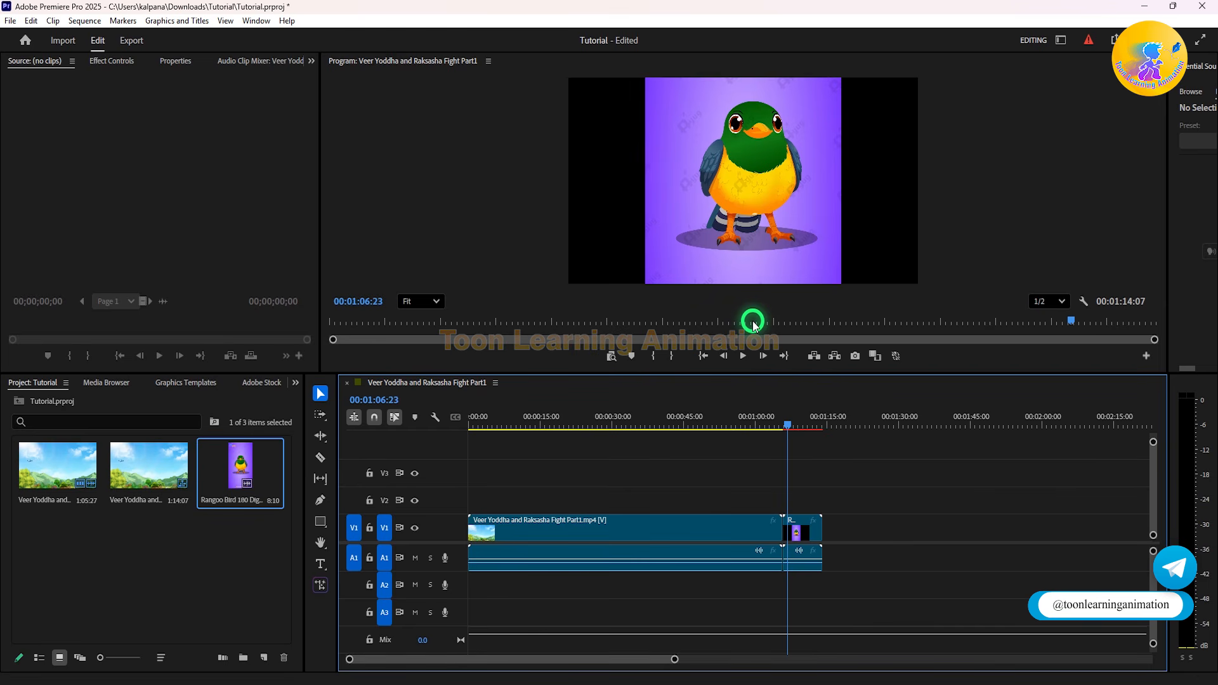
left_click(624, 424)
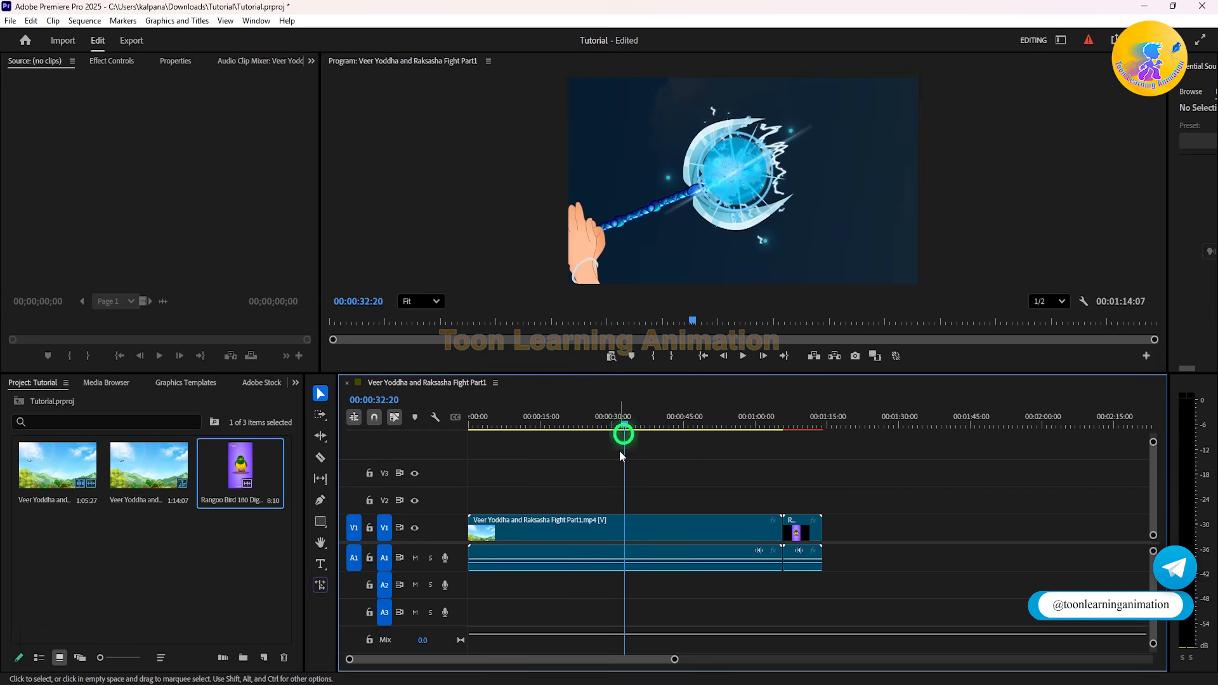
left_click(614, 519)
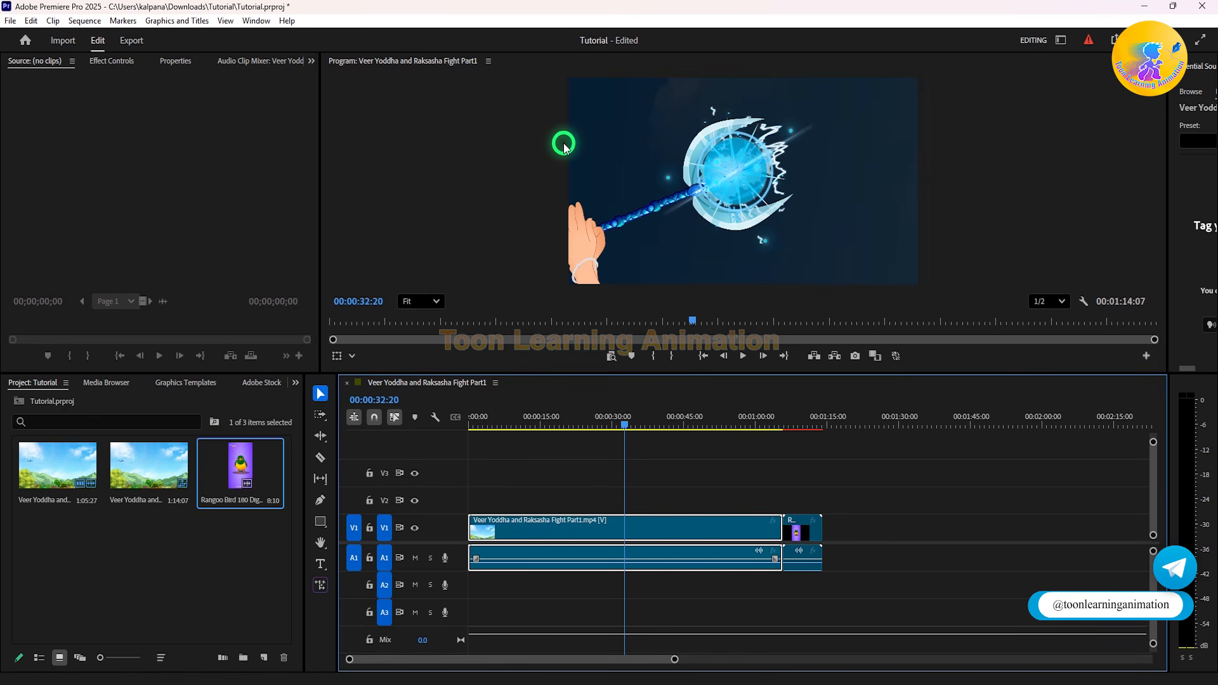
left_click_drag(781, 419, 774, 420)
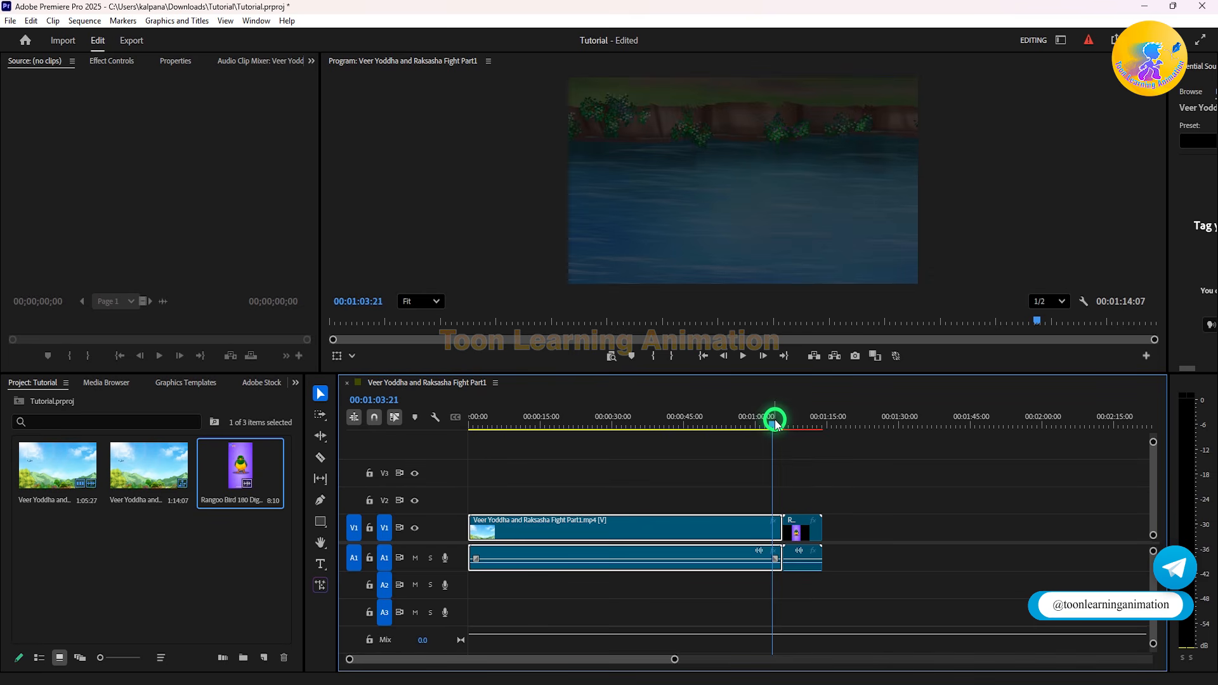
left_click_drag(776, 424, 797, 430)
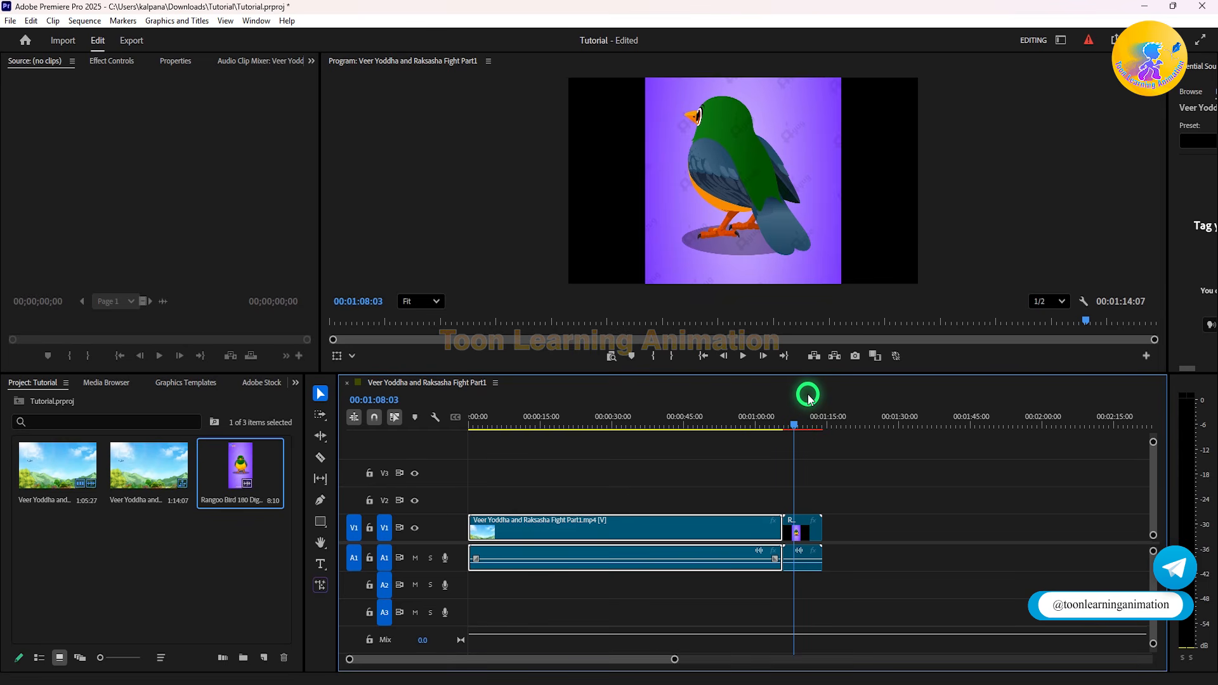
Step: Move the playhead to 00:01:09:17 over the bird clip and select that clip on the timeline
left_click(801, 427)
left_click(799, 538)
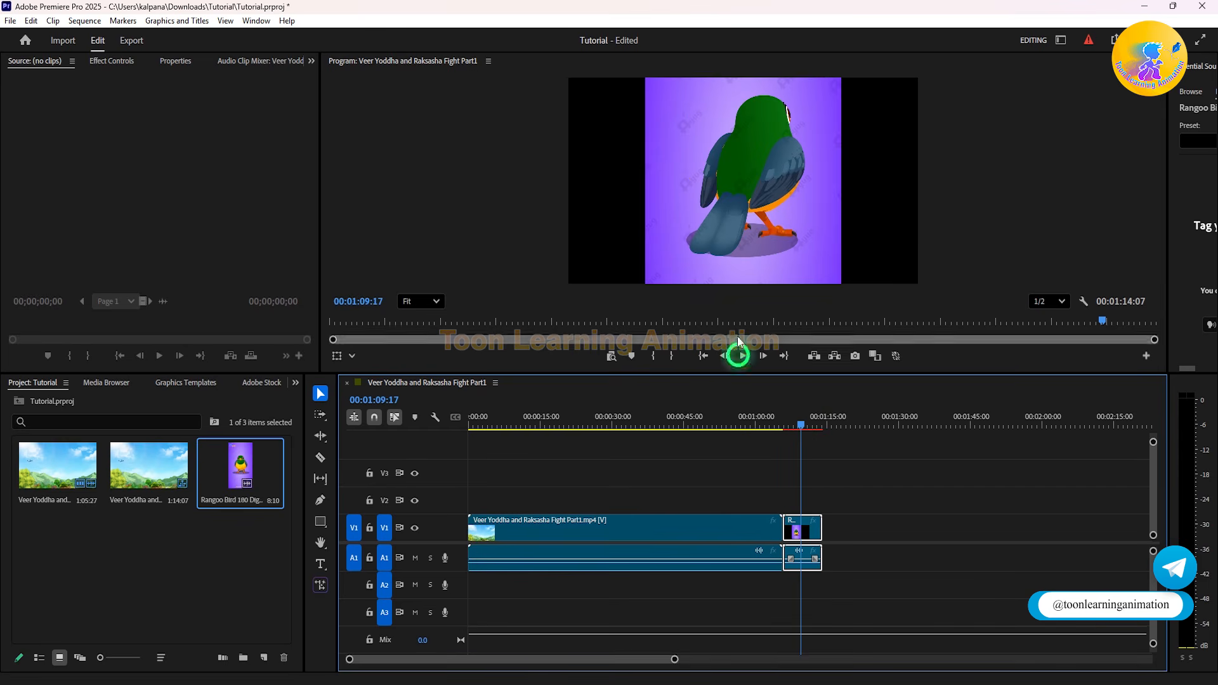
left_click(811, 235)
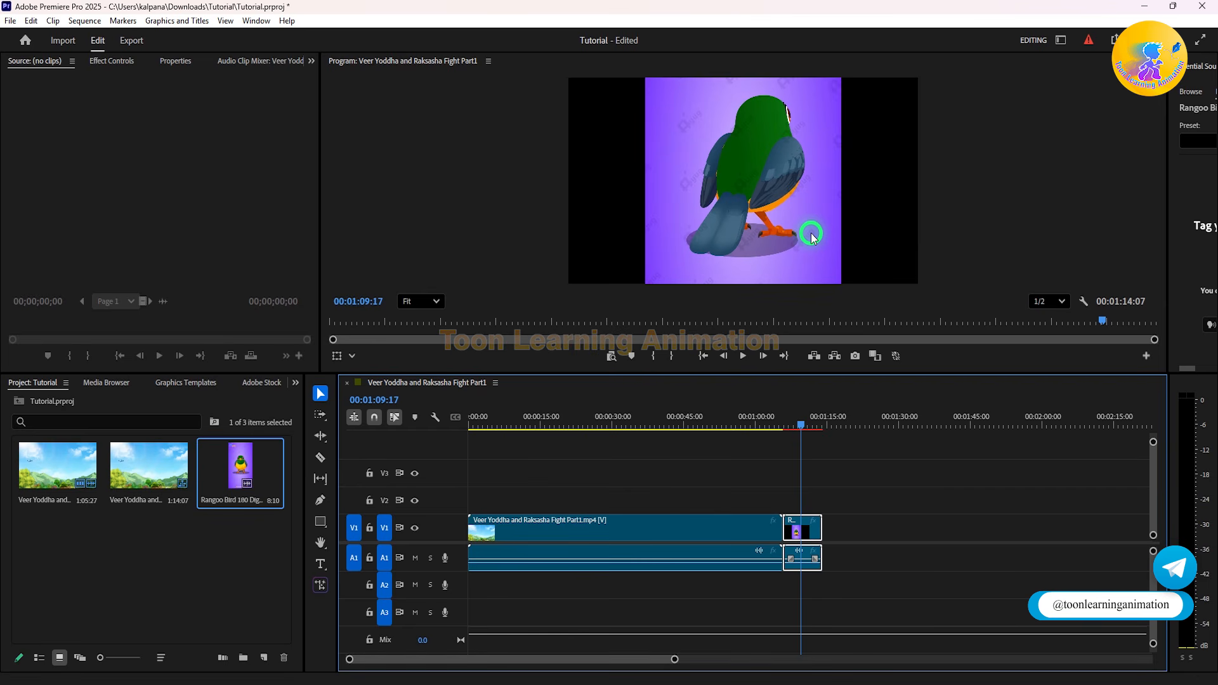
Step: Compare the first clip at 00:00:36:15 with the bird clip at 00:01:11:28, and select the bird clip in the preview
left_click(643, 422)
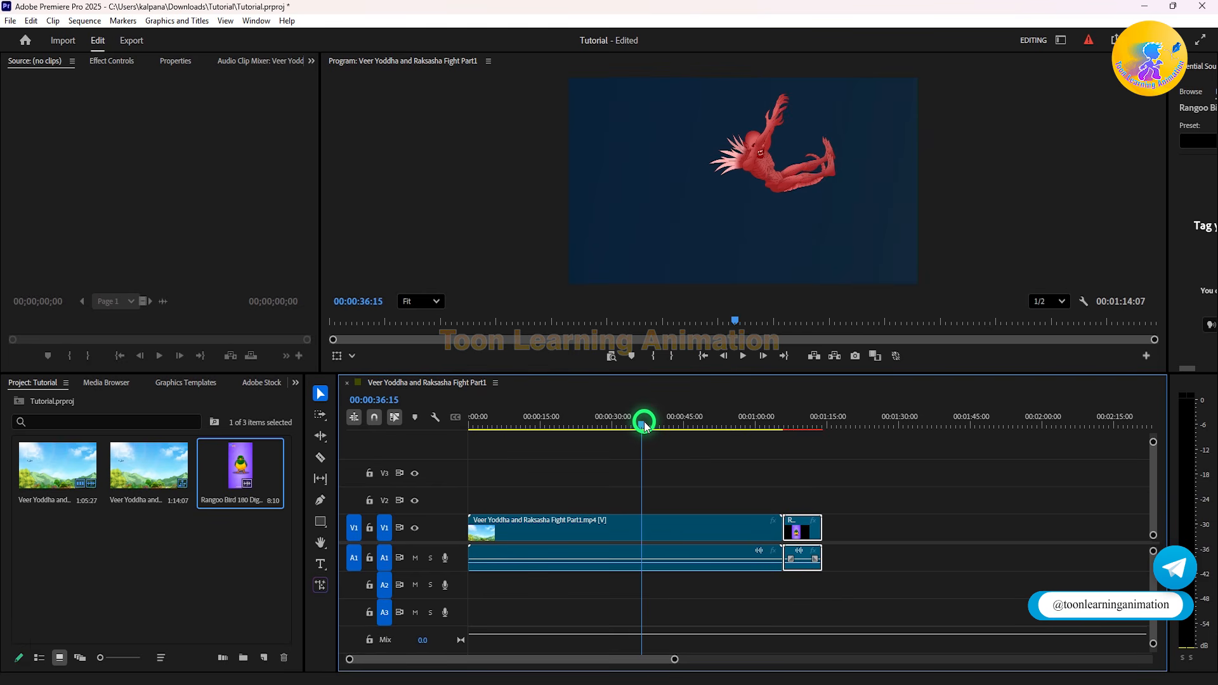
left_click(811, 421)
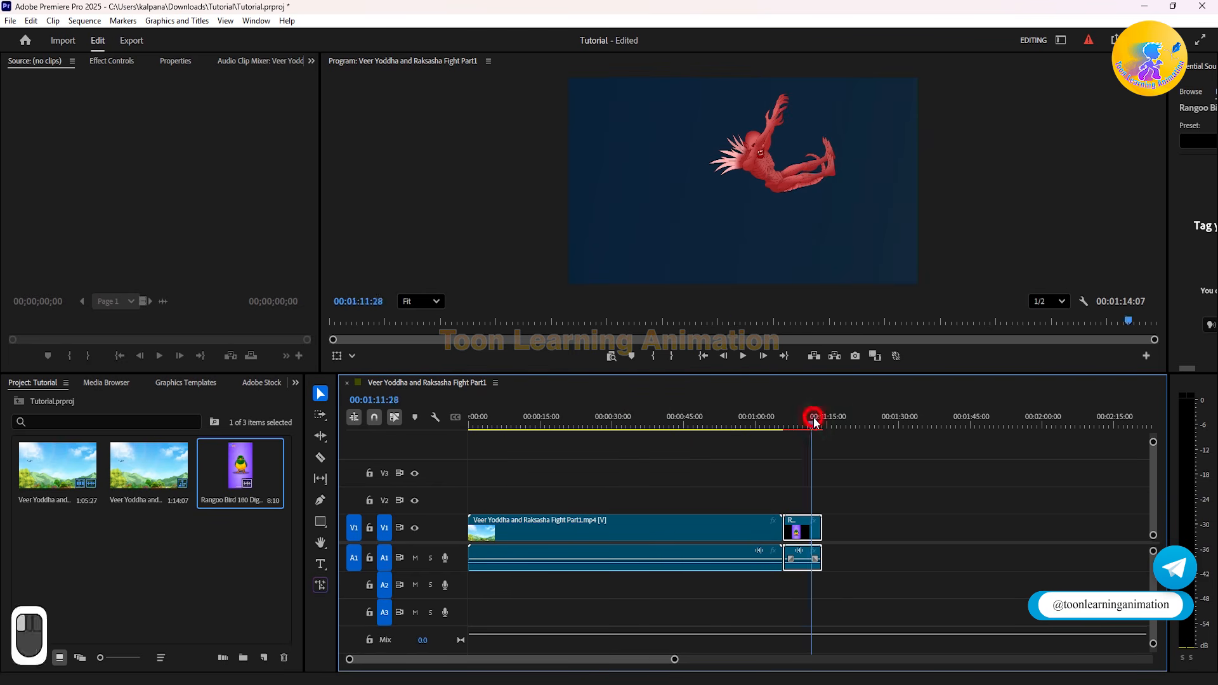
left_click(750, 240)
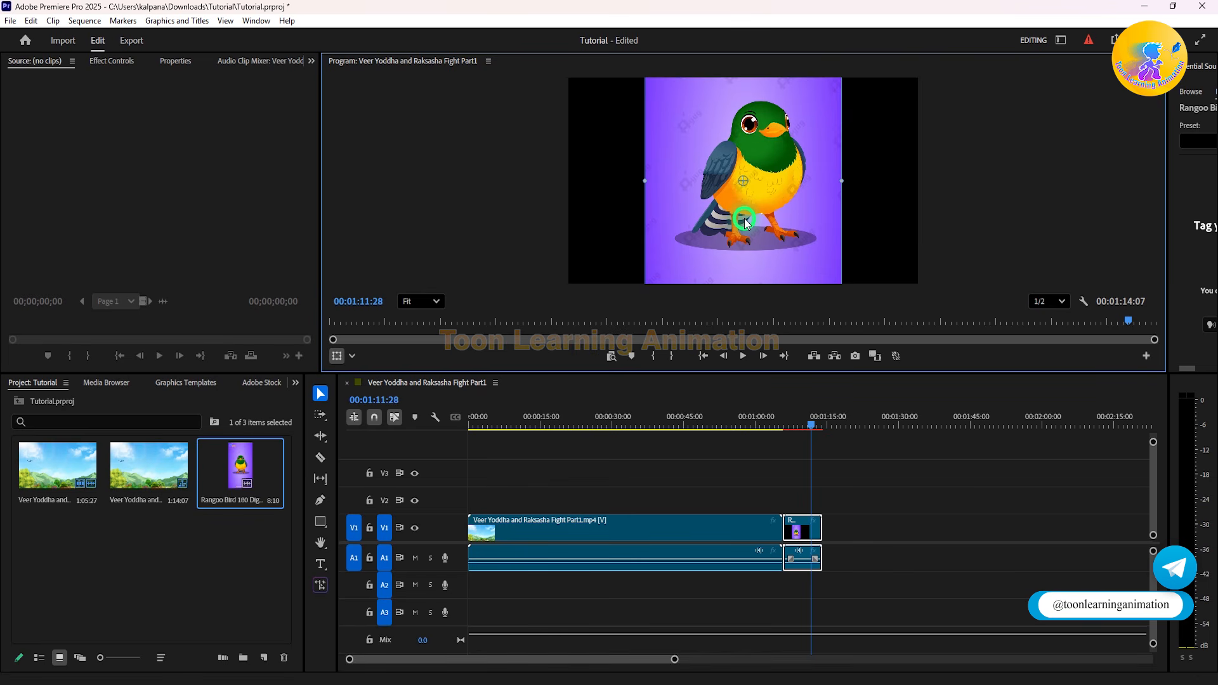
left_click(804, 534)
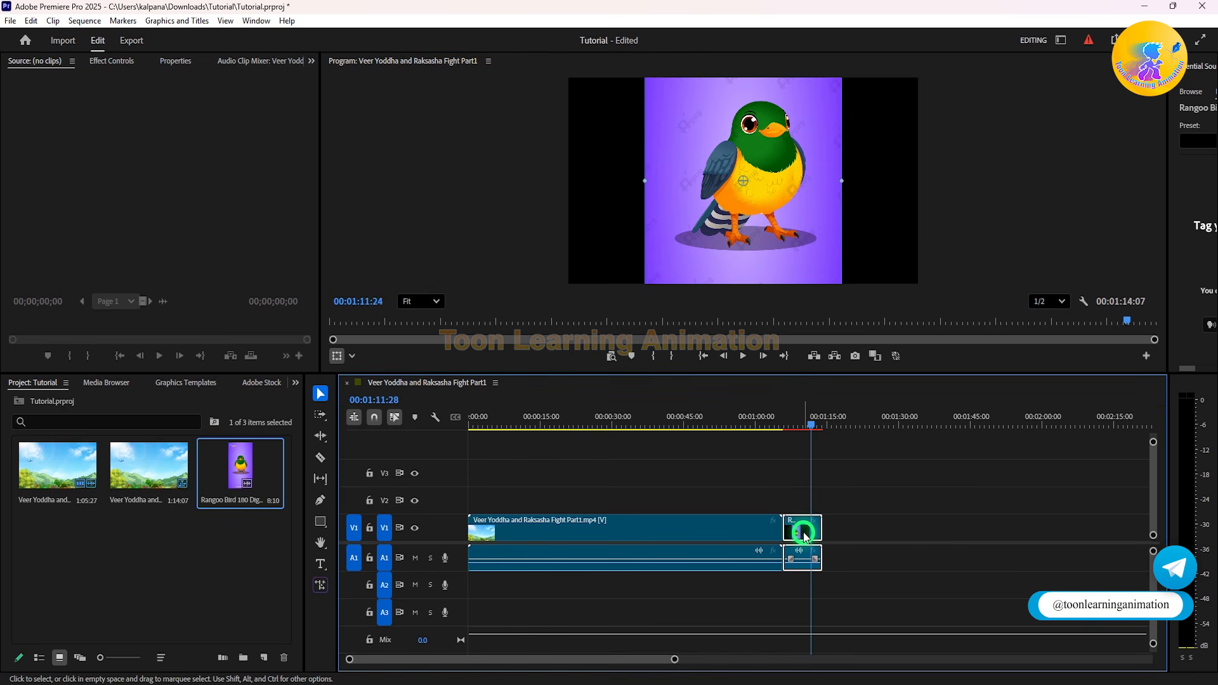
left_click(757, 190)
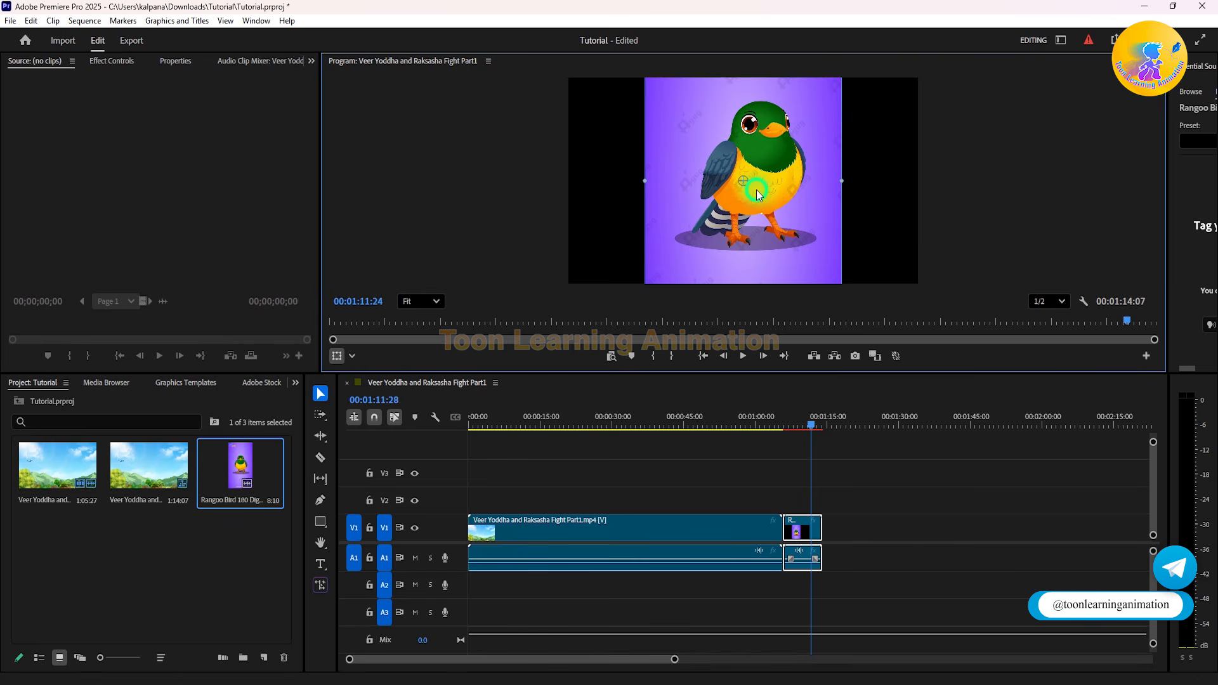
Step: Set the bird clip's Scale to 59.0 in its Motion effect
left_click(113, 64)
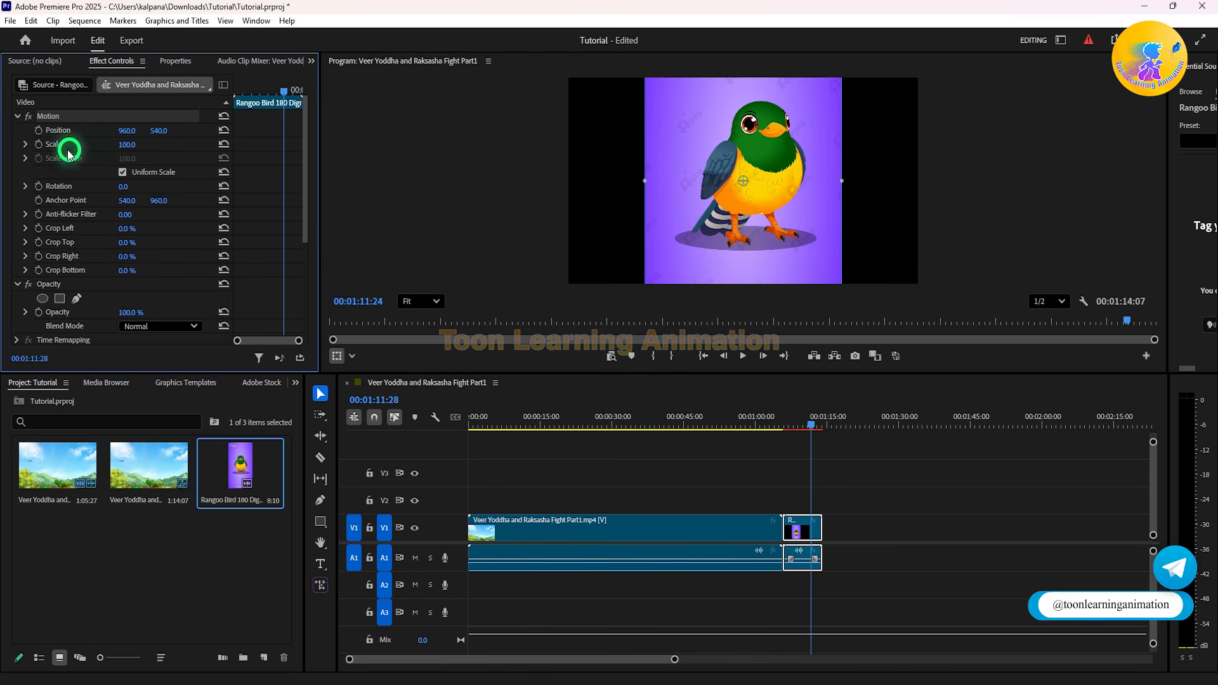
left_click(135, 143)
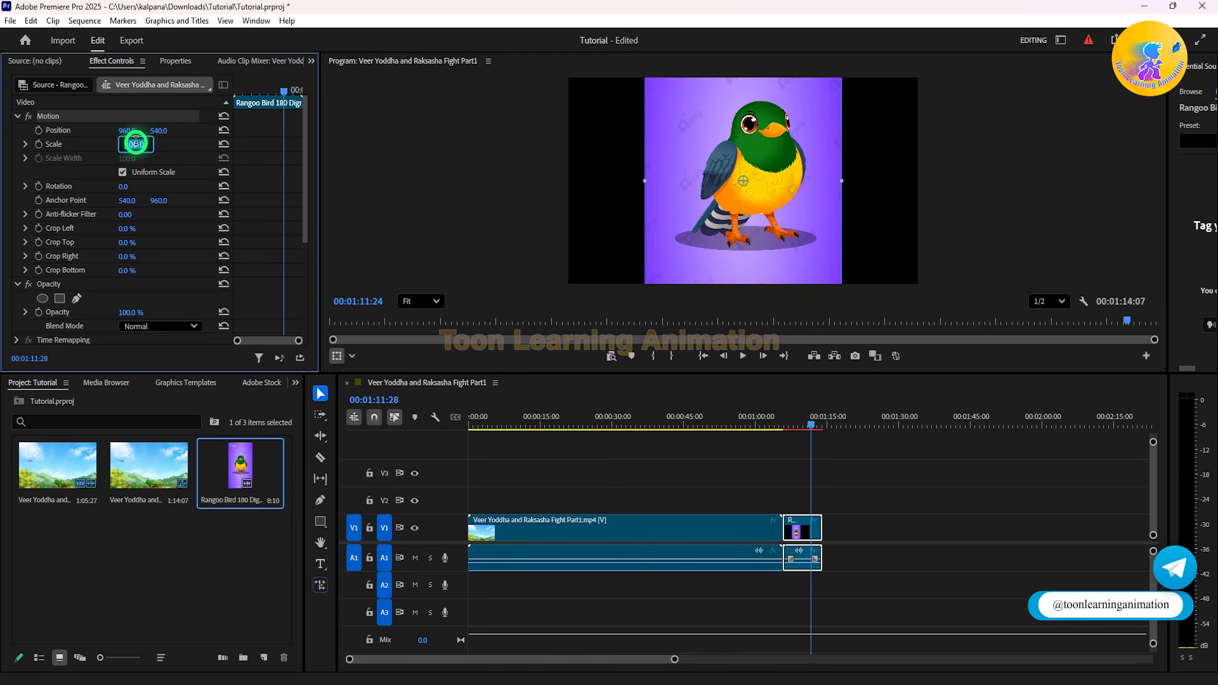
left_click(97, 146)
left_click_drag(126, 144, 98, 143)
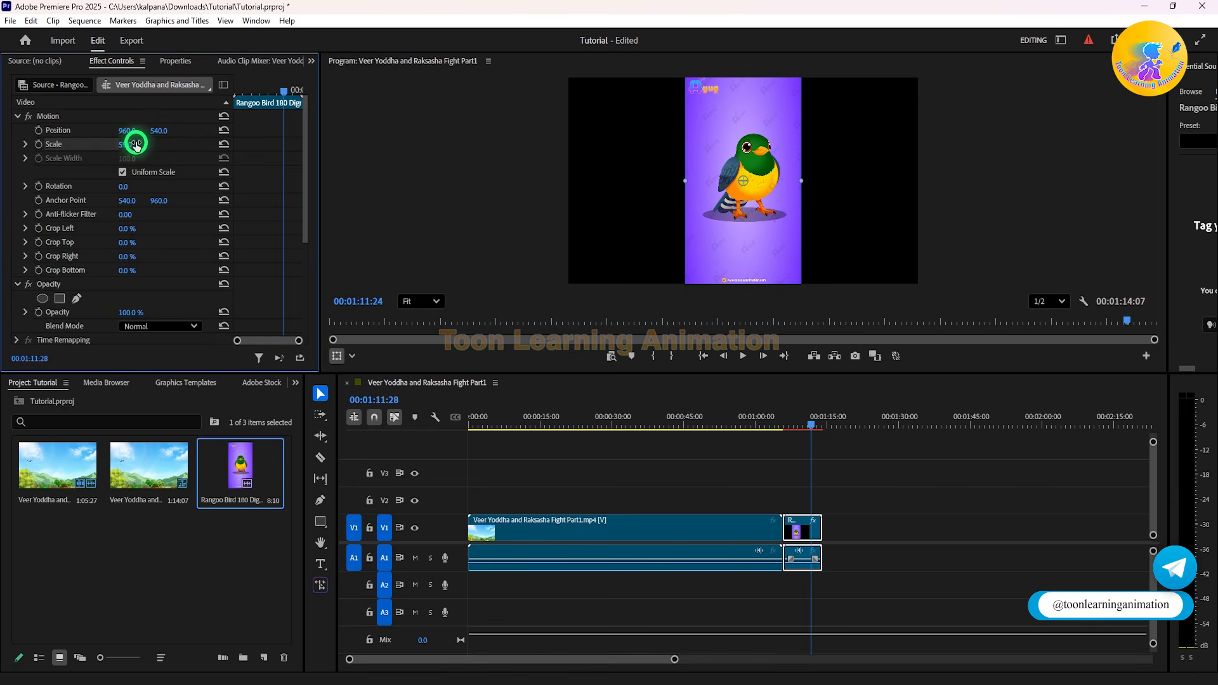
Step: Shrink the bird clip in the preview to a scale of 57.1, and undo both scale changes
left_click(797, 264)
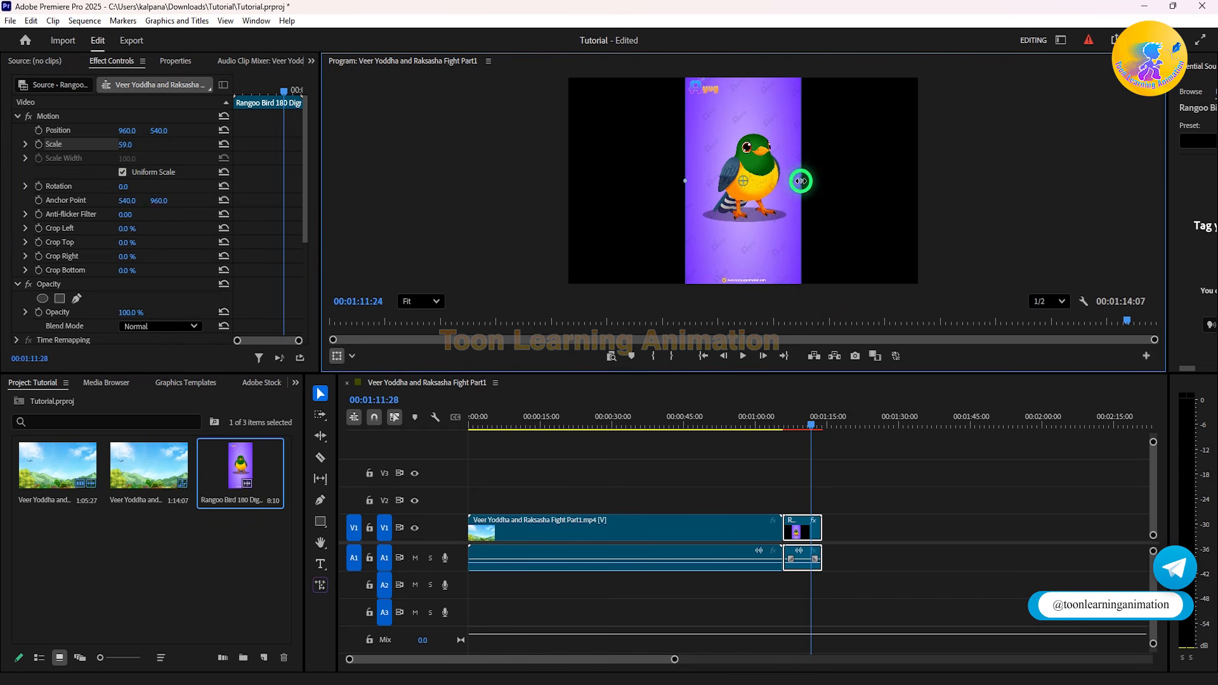
mouse_move(801, 184)
left_mouse_down()
mouse_move(835, 185)
mouse_move(779, 191)
mouse_move(800, 190)
left_mouse_up()
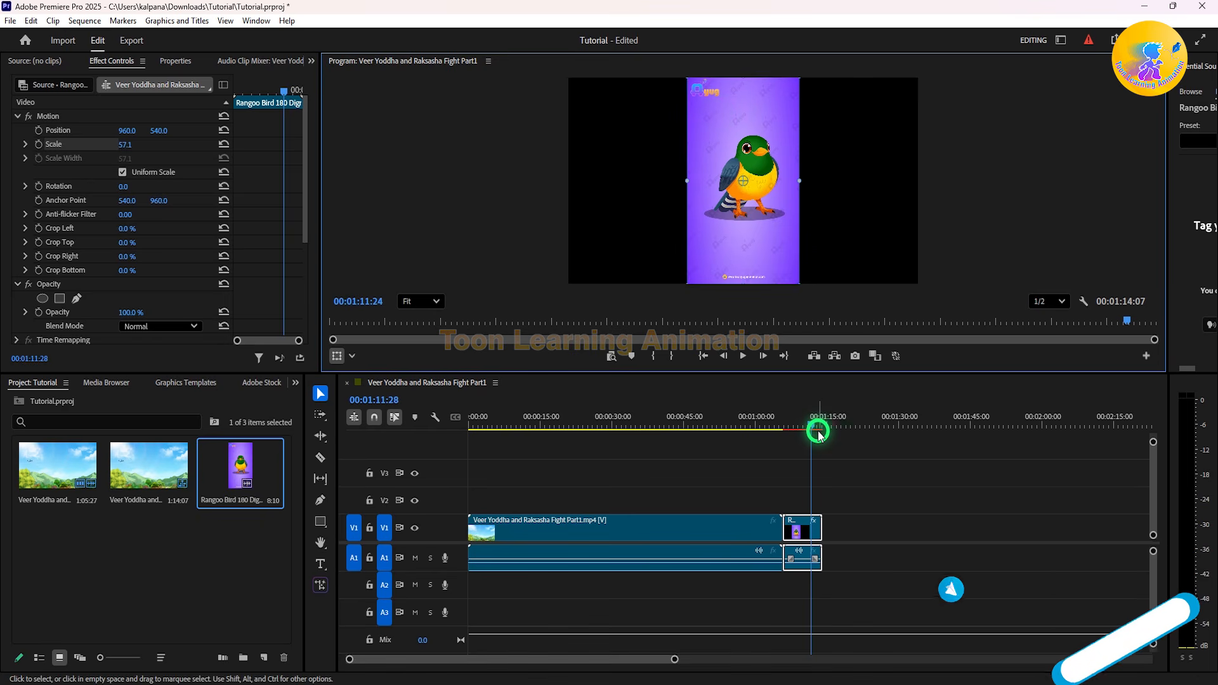
key("ctrl+z")
key("ctrl+z")
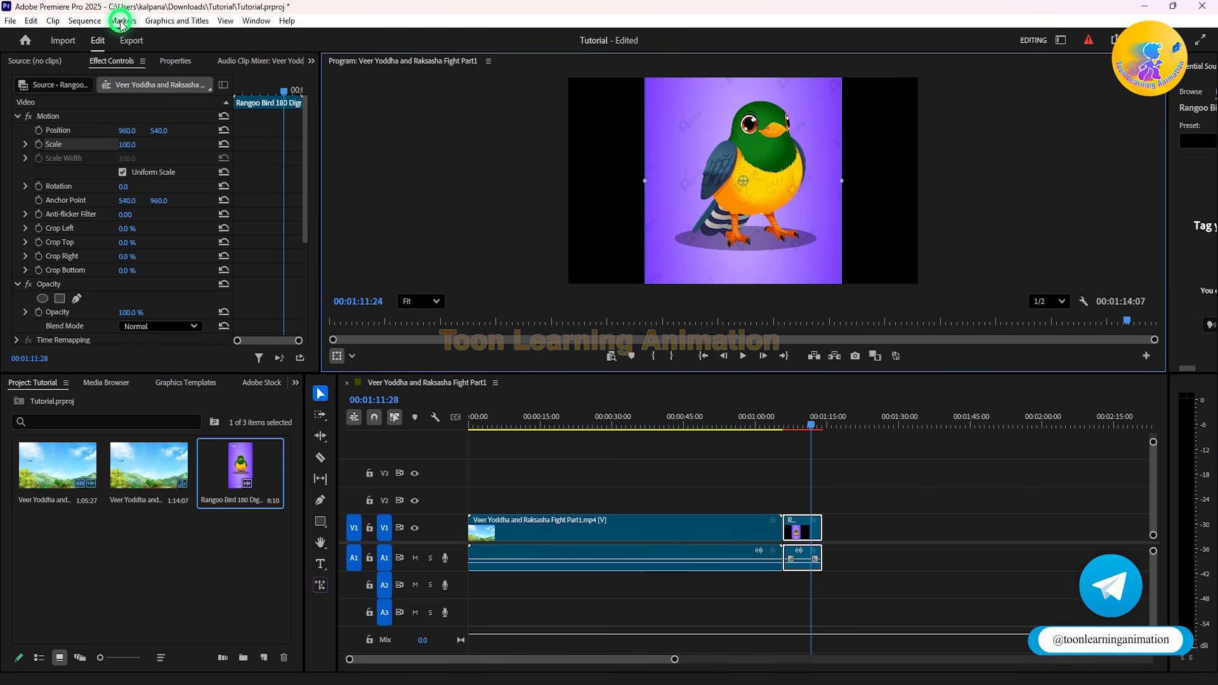
Step: Change the sequence's frame size to 1080 horizontal by 1920 vertical and accept deleting all its previews
left_click(81, 22)
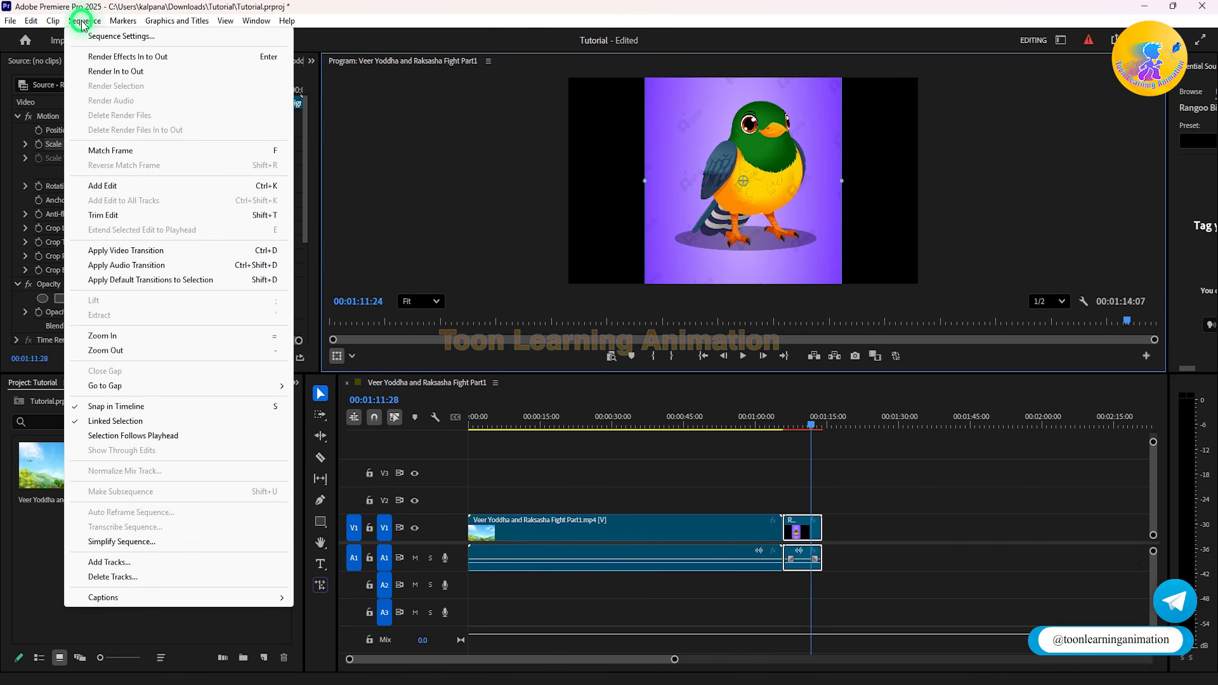
left_click(116, 37)
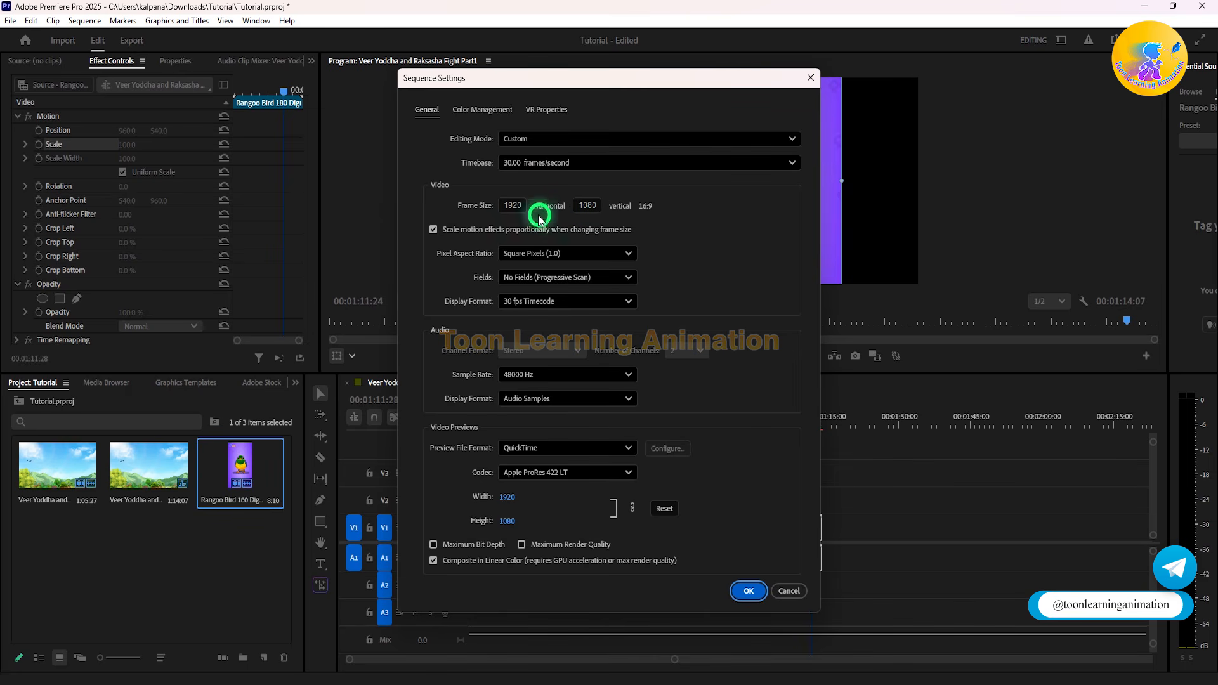
left_click(517, 204)
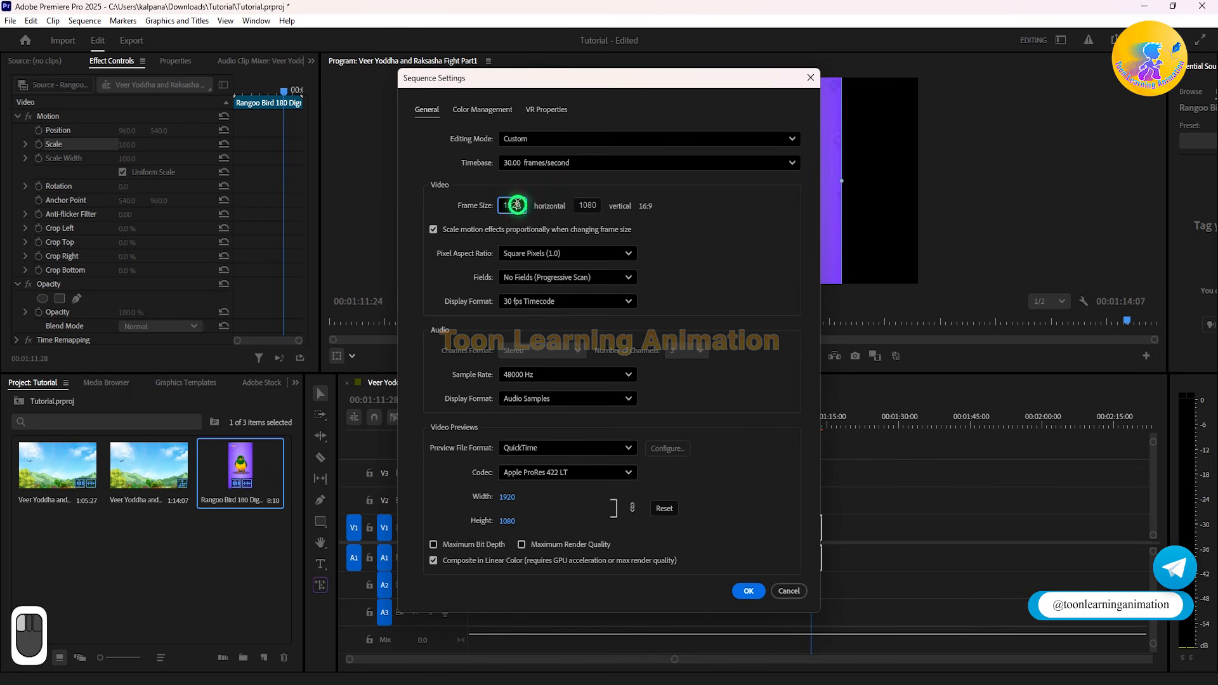
double_click(517, 205)
key("ctrl+c")
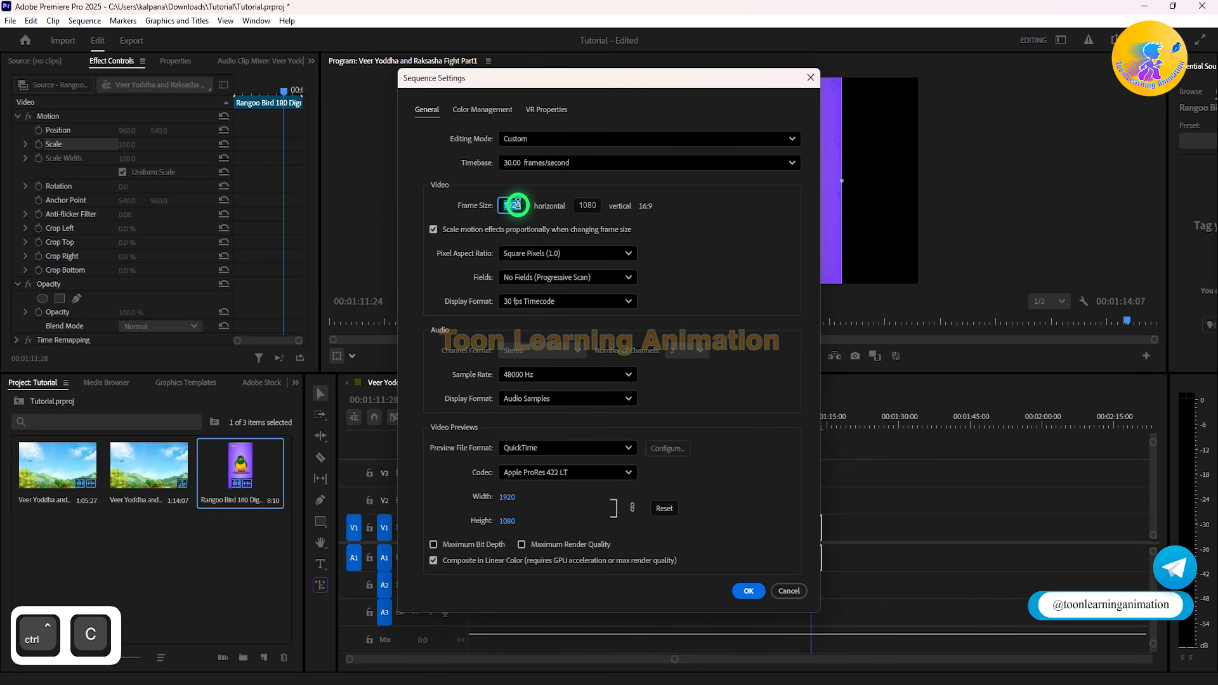
type("1080")
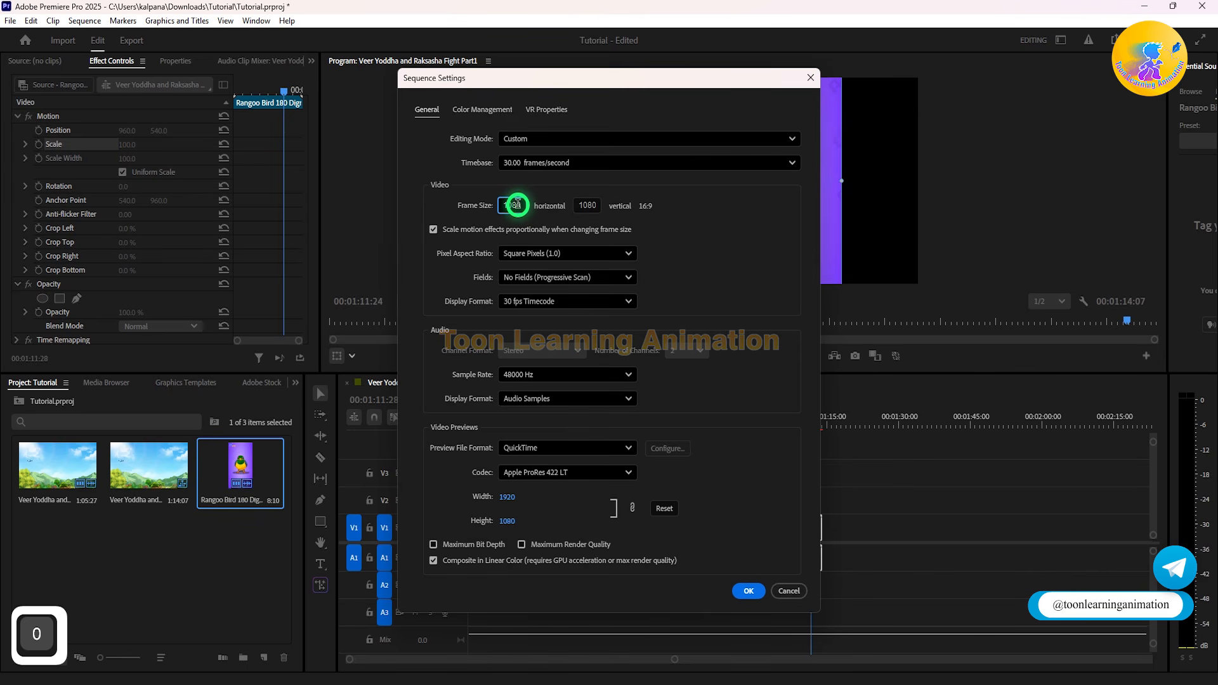
left_click(589, 206)
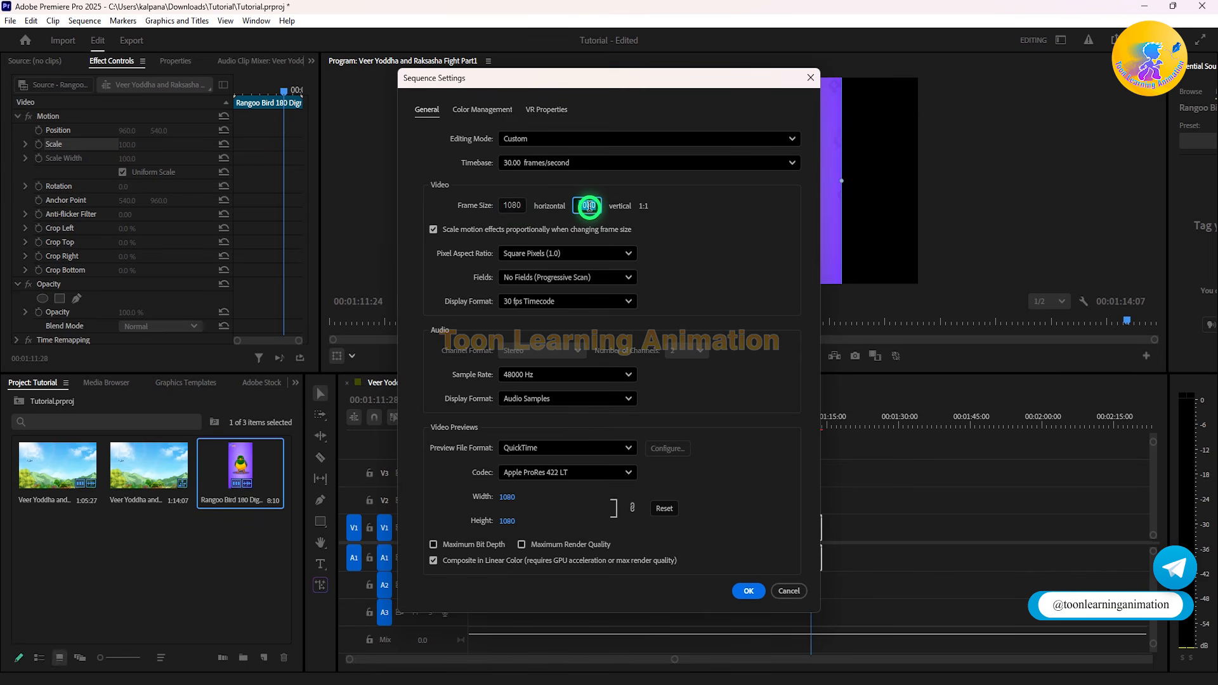
key("ctrl+v")
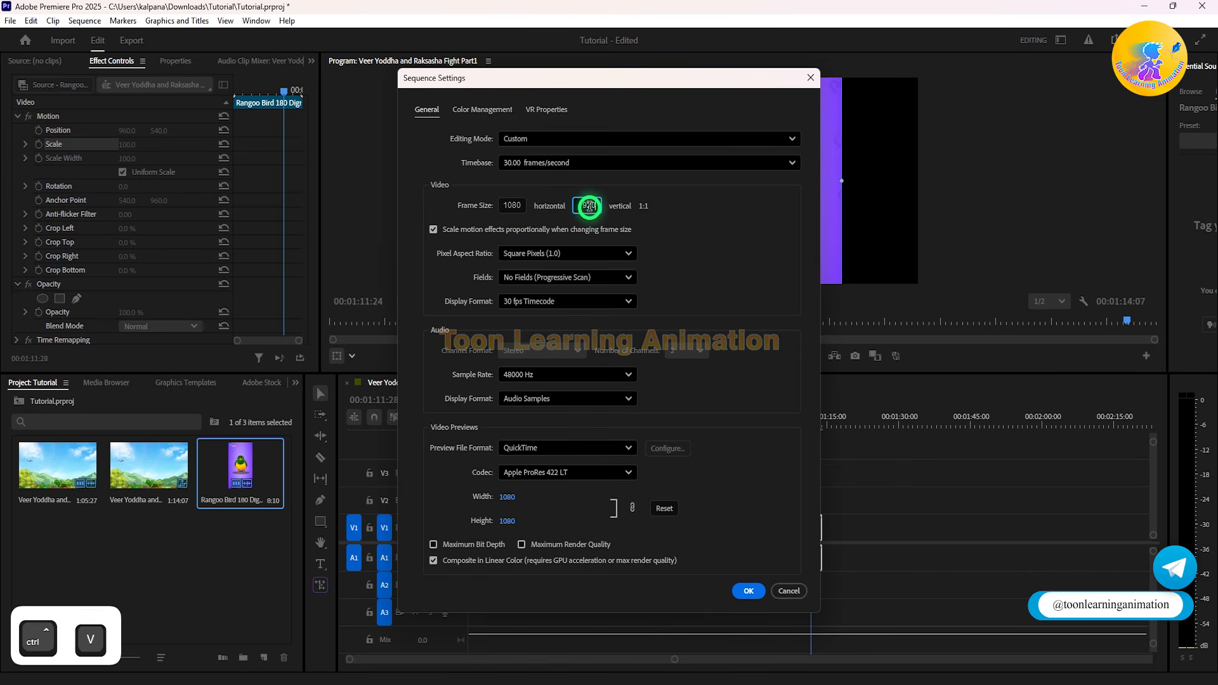
left_click(700, 223)
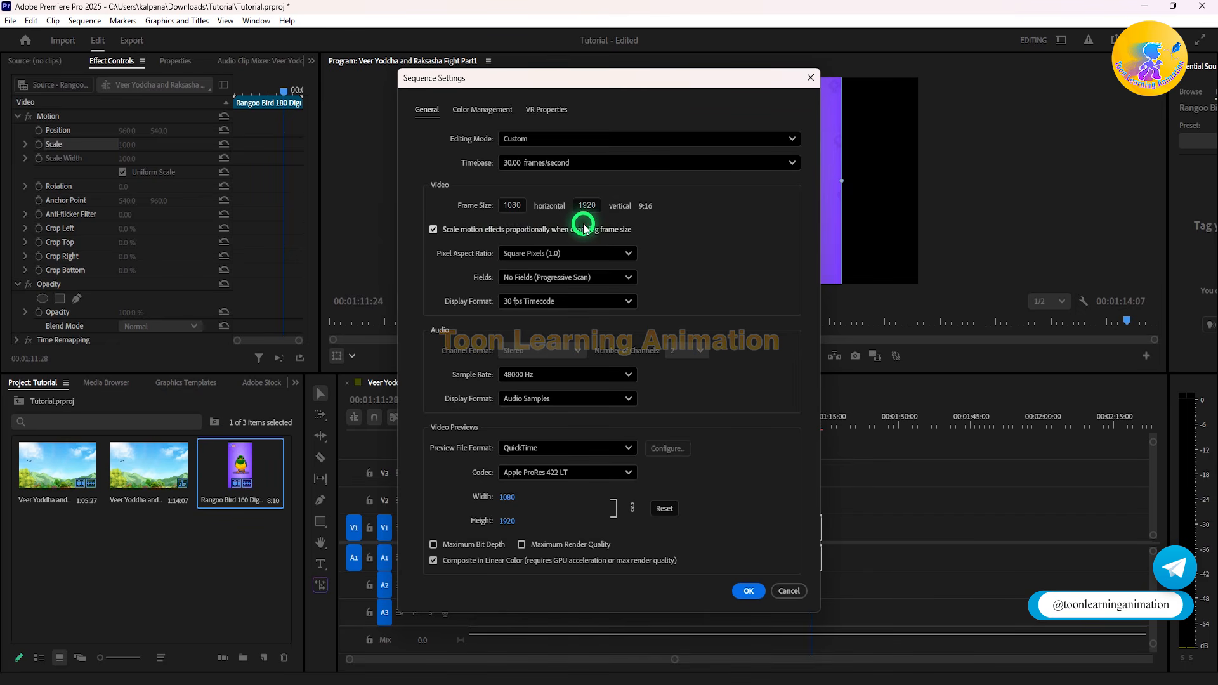
left_click(749, 591)
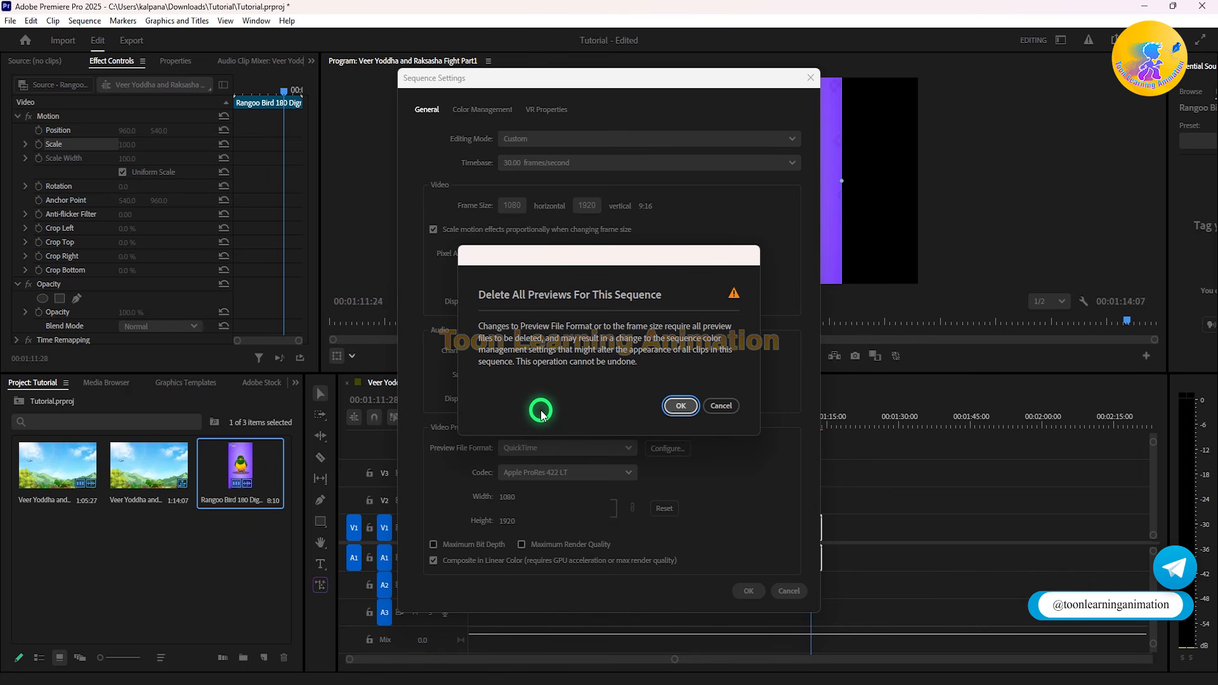
left_click(681, 406)
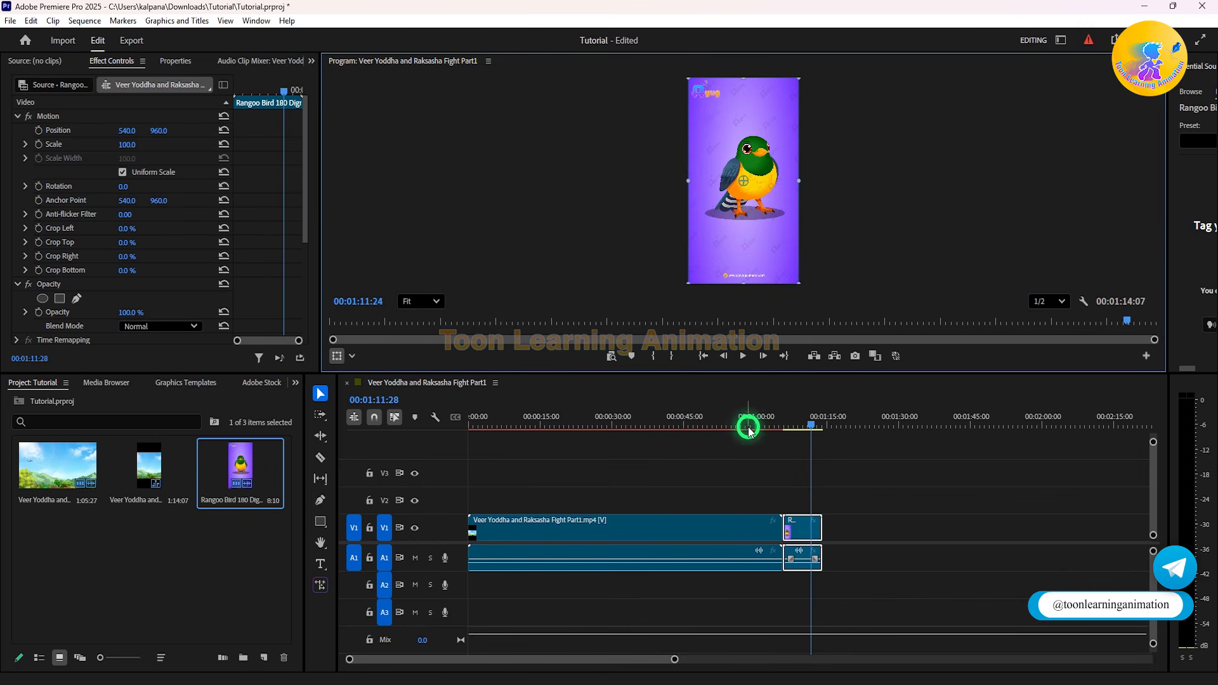
Step: Scale the Veer Yoddha and Raksasha Fight clip down to about 62.2 in the preview at 00:00:40:03
left_click_drag(786, 420, 801, 421)
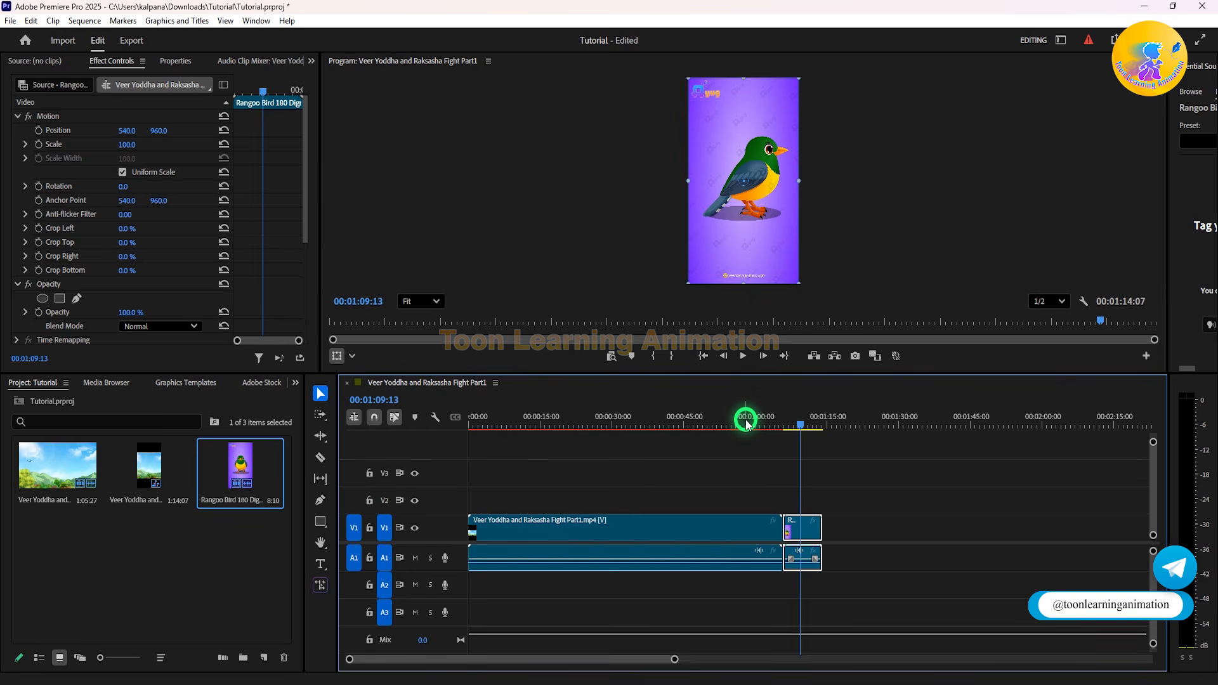
left_click_drag(746, 423, 661, 423)
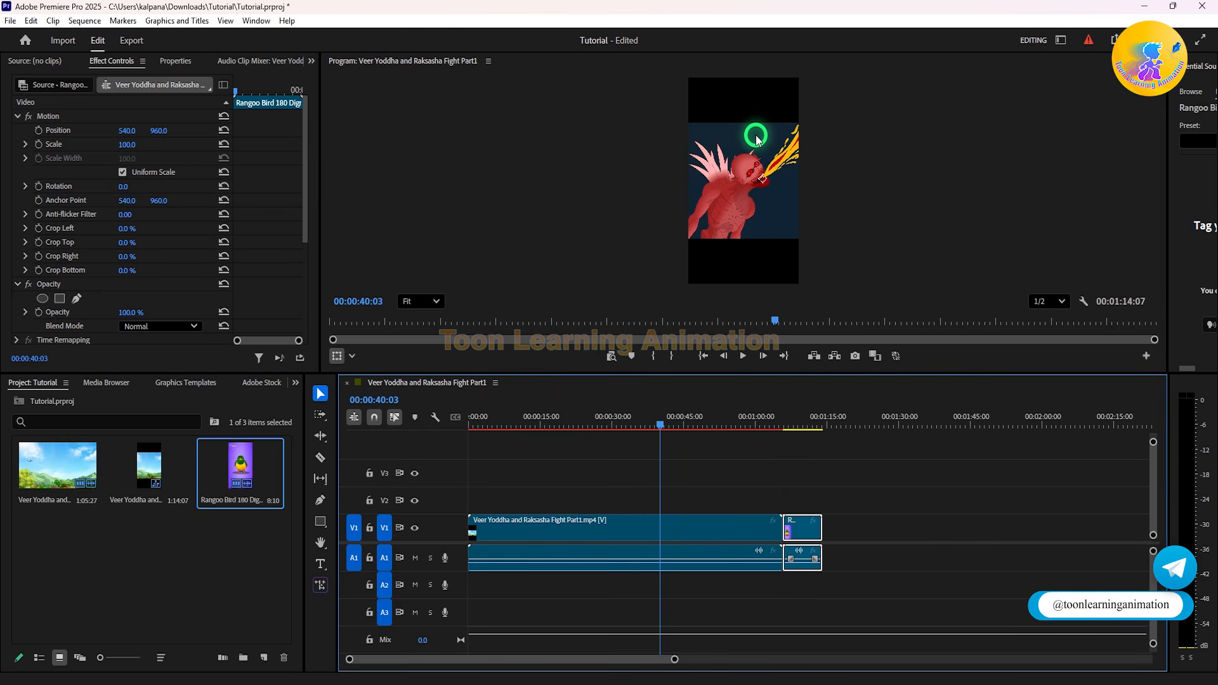
left_click(757, 191)
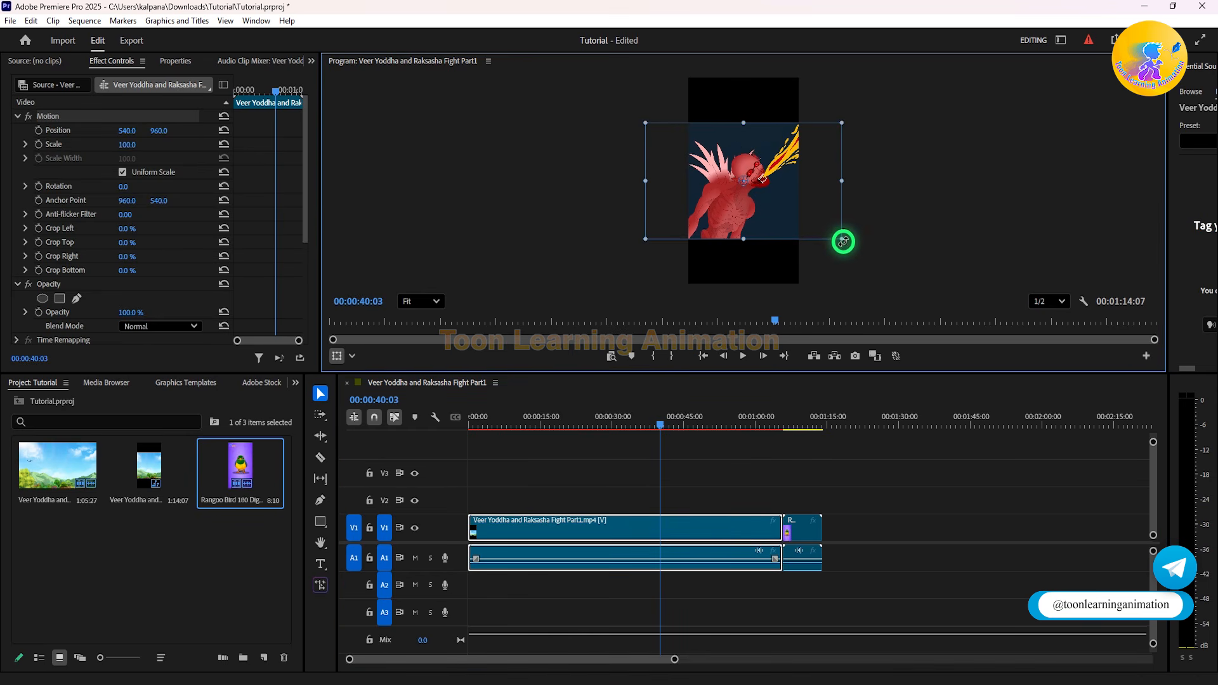
left_click_drag(841, 240, 804, 216)
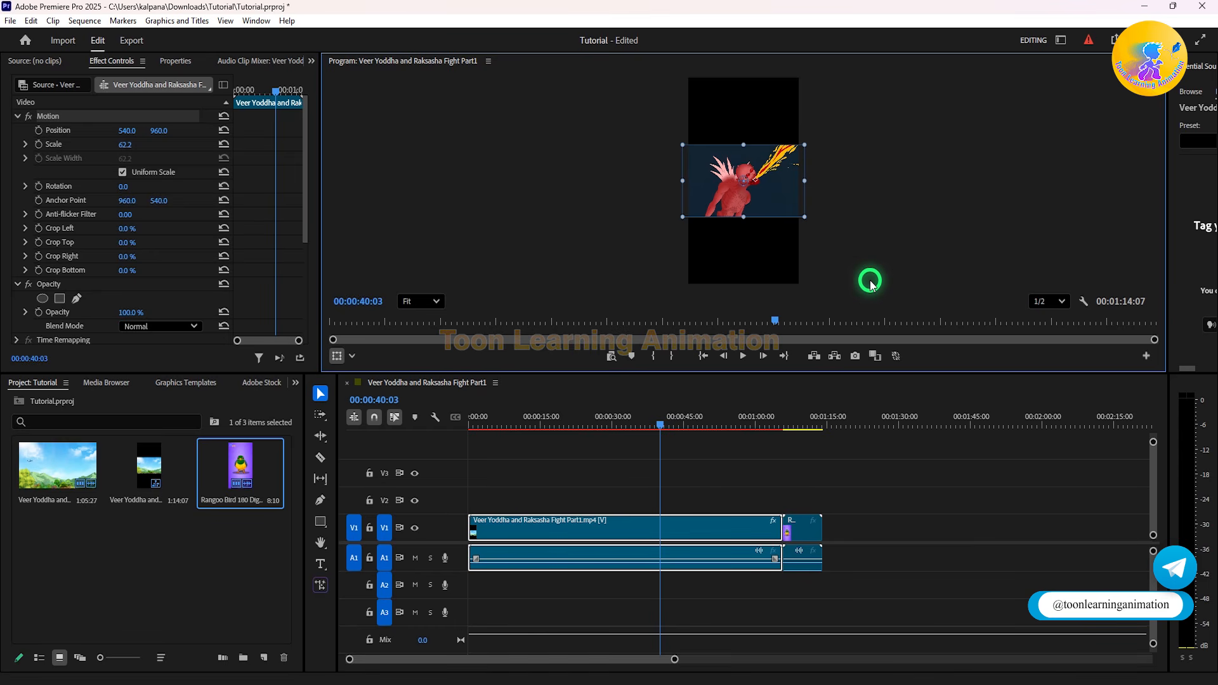
Step: Review the sequence settings without changing them, and undo the fight clip's scaling and the vertical frame size
left_click(85, 20)
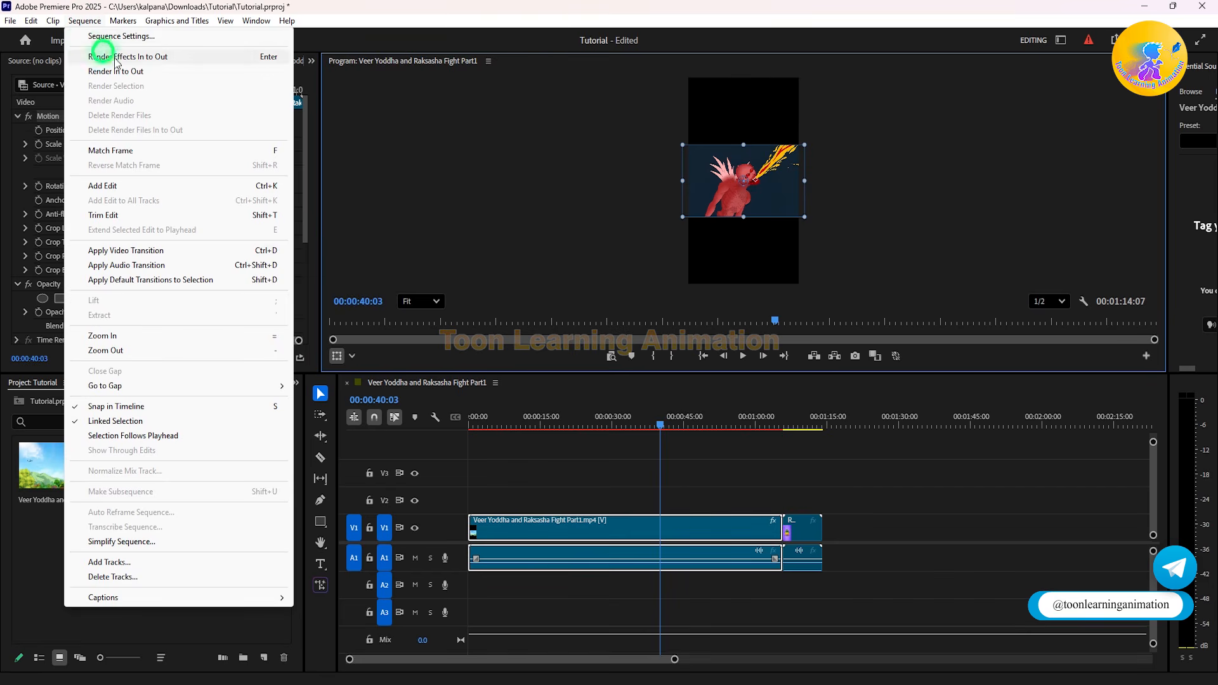
left_click(144, 36)
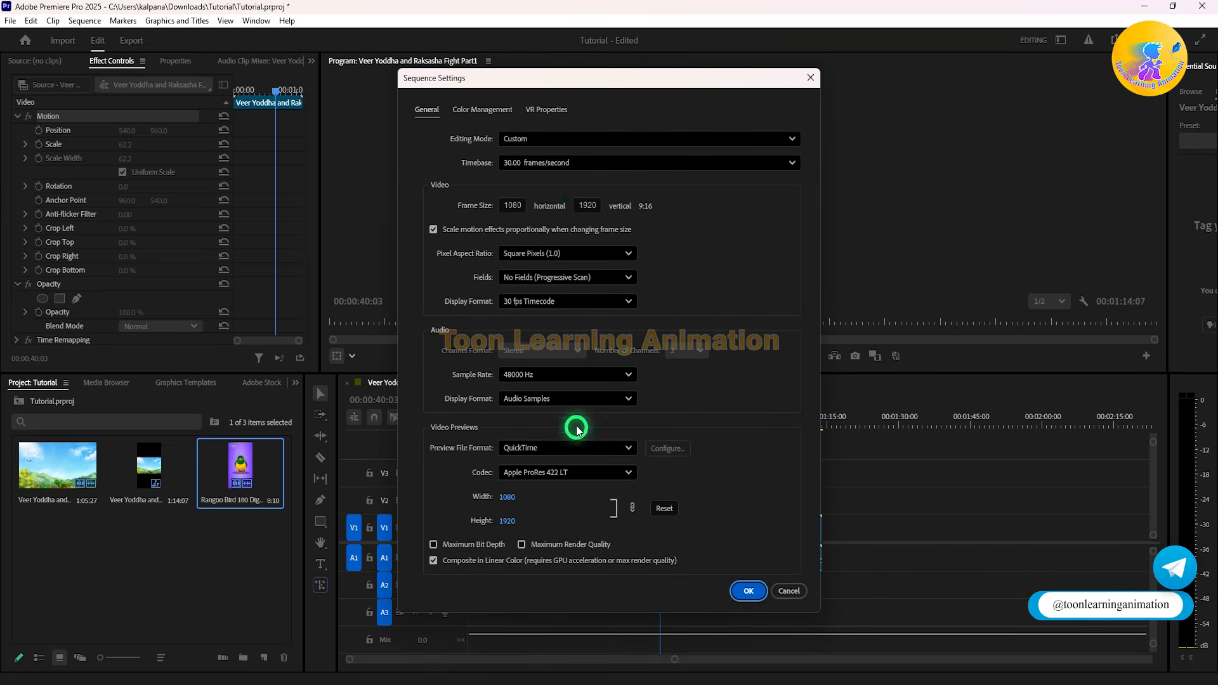
left_click(791, 590)
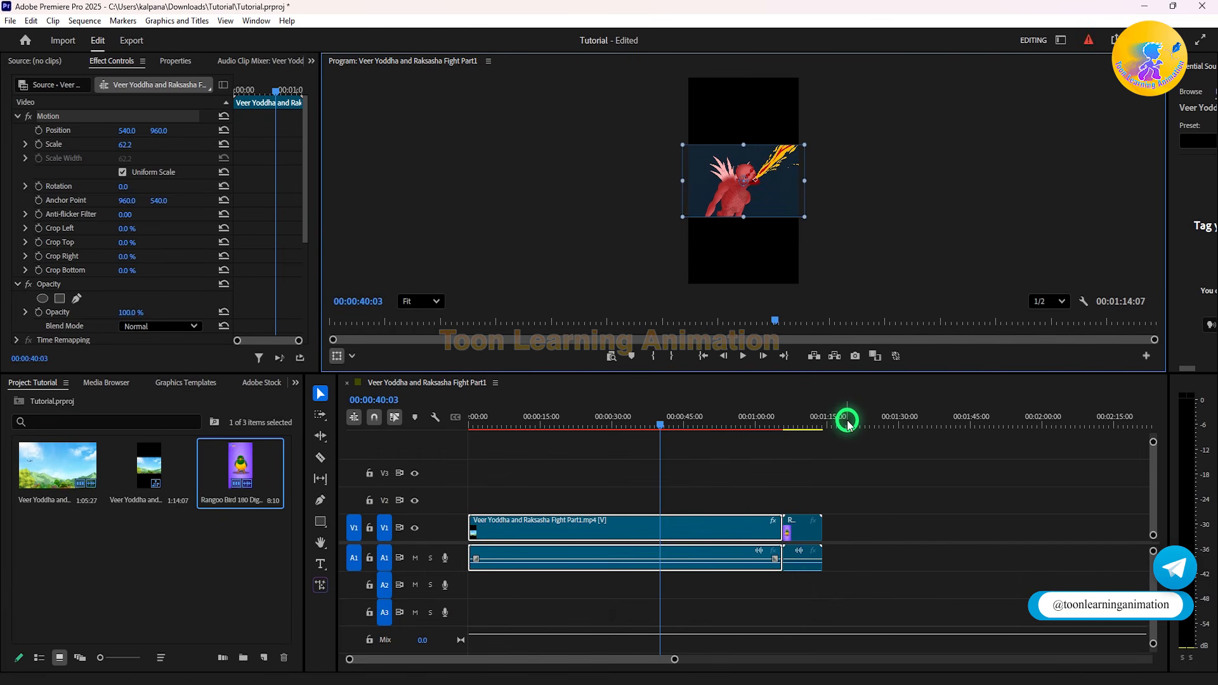
key("ctrl+z")
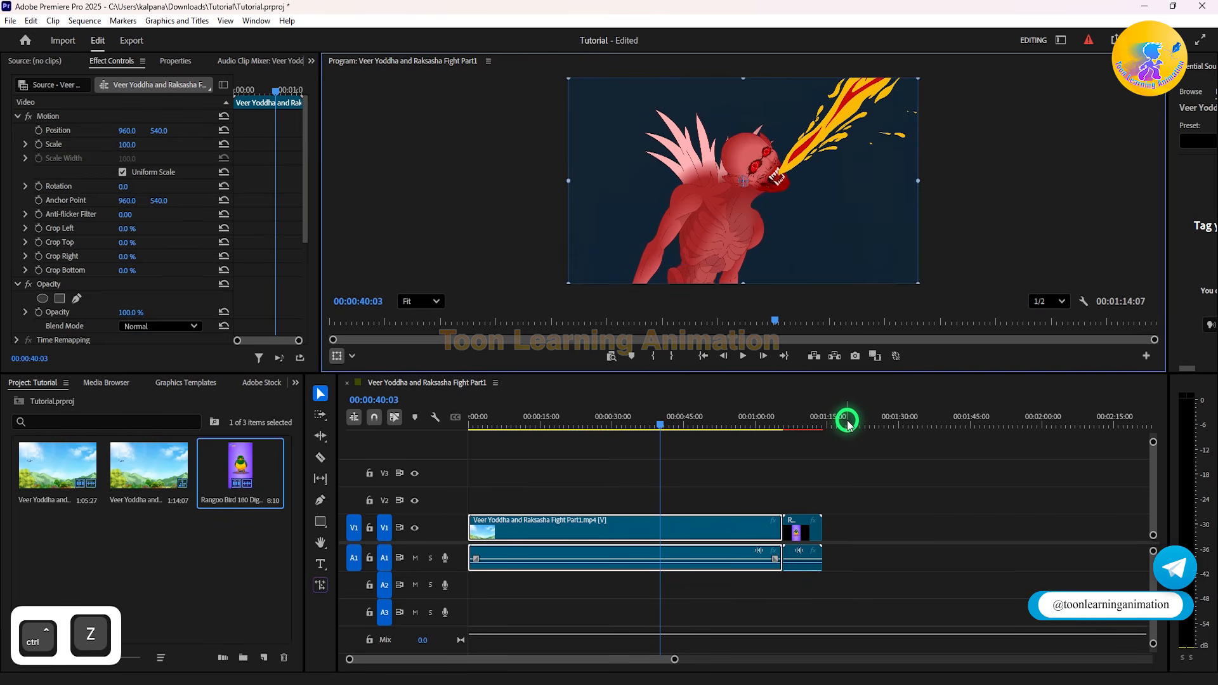
Step: Delete the Rangoo Bird clip, including its audio, from the end of the timeline
left_click(794, 422)
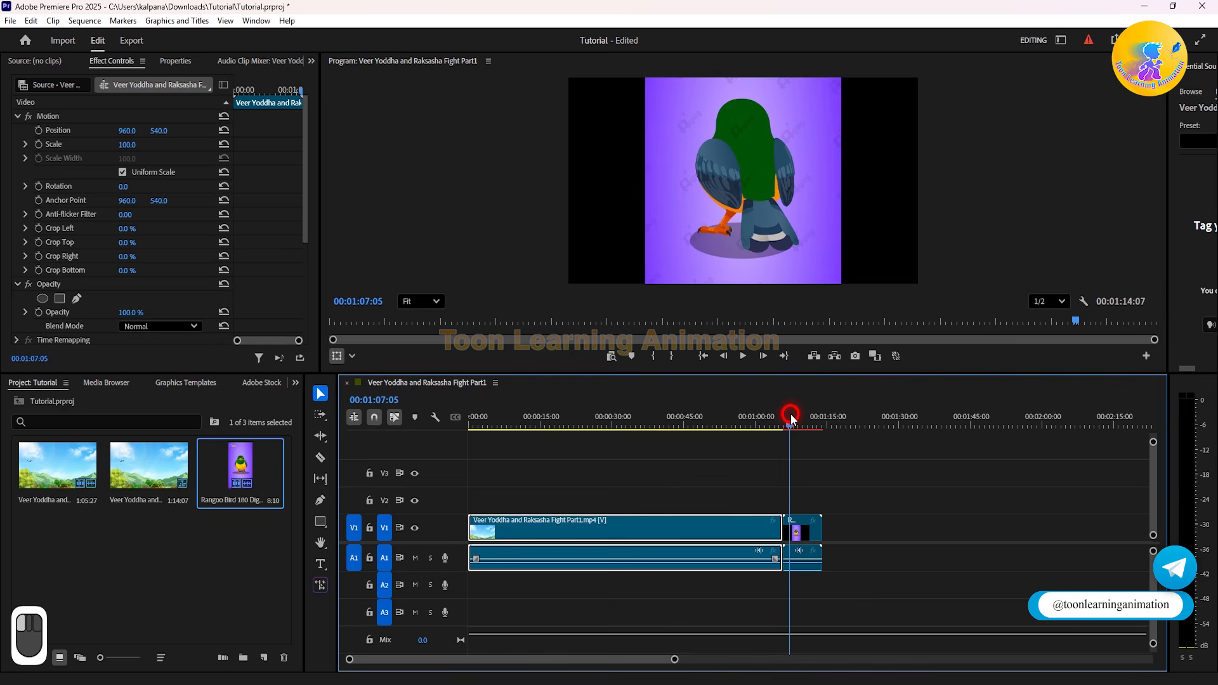
left_click_drag(798, 426, 807, 424)
left_click(850, 481)
left_click_drag(807, 603, 806, 604)
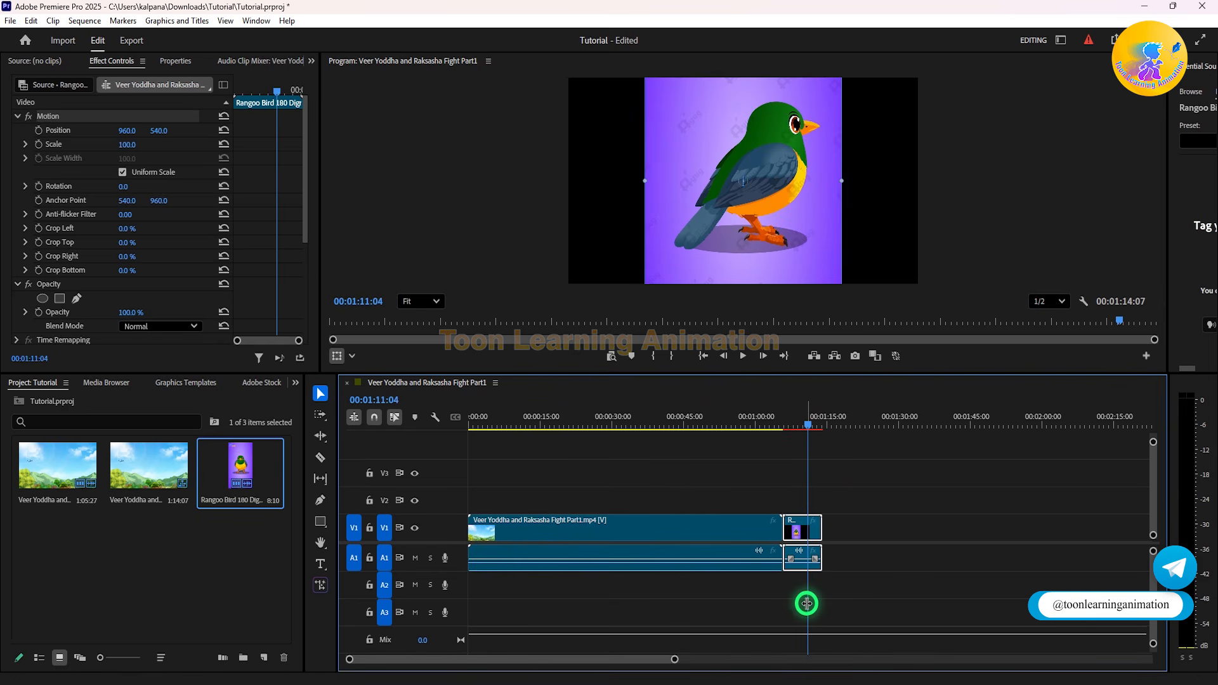
key("Delete")
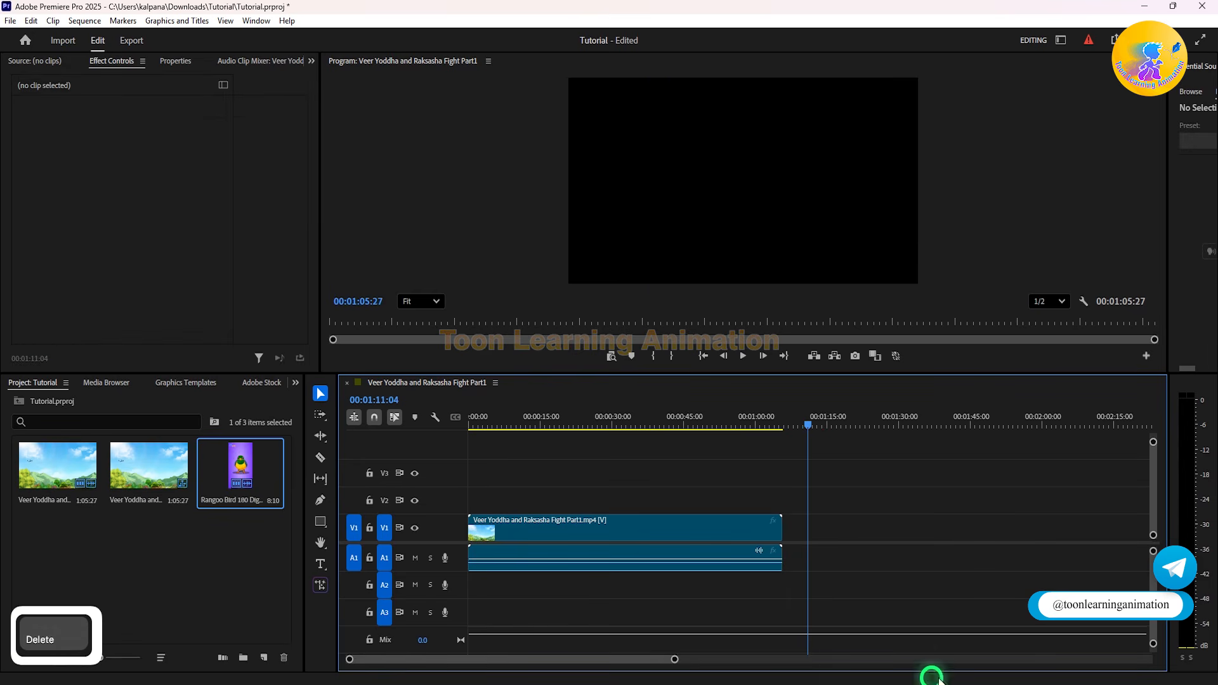
Step: Delete the Rangoo Bird 180 clip from the project and select the Veer Yoddha and Raksasha Fight sequence item
left_click(253, 553)
left_click(238, 474)
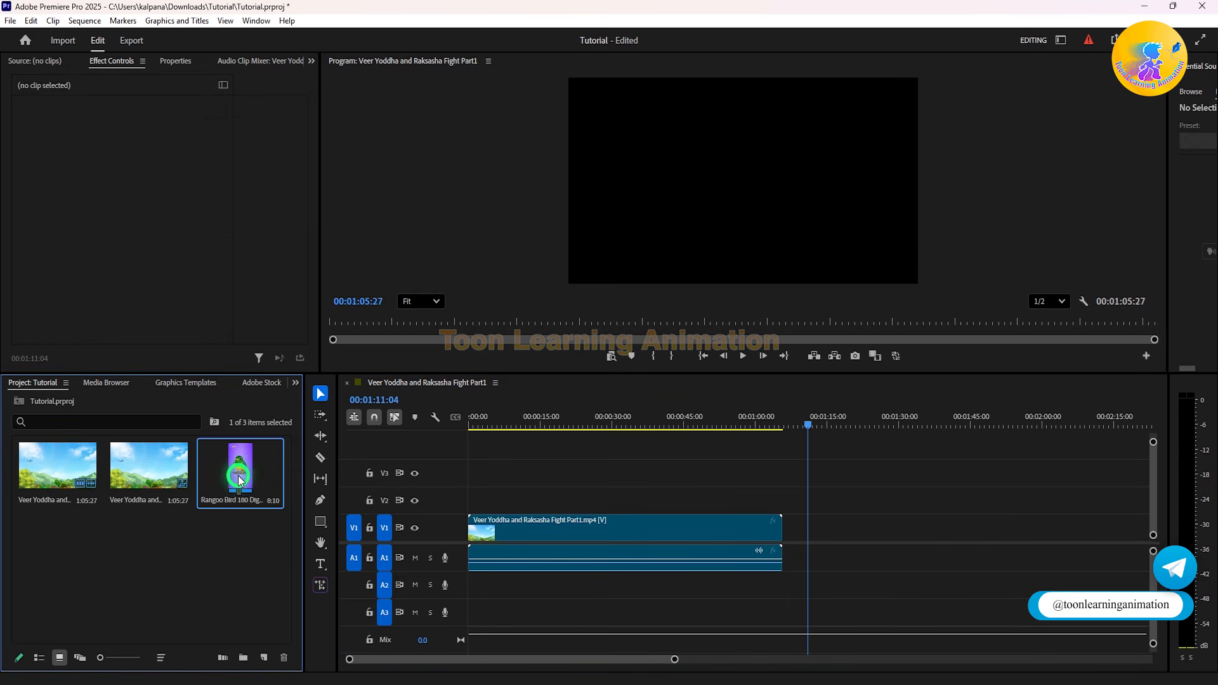
key("Delete")
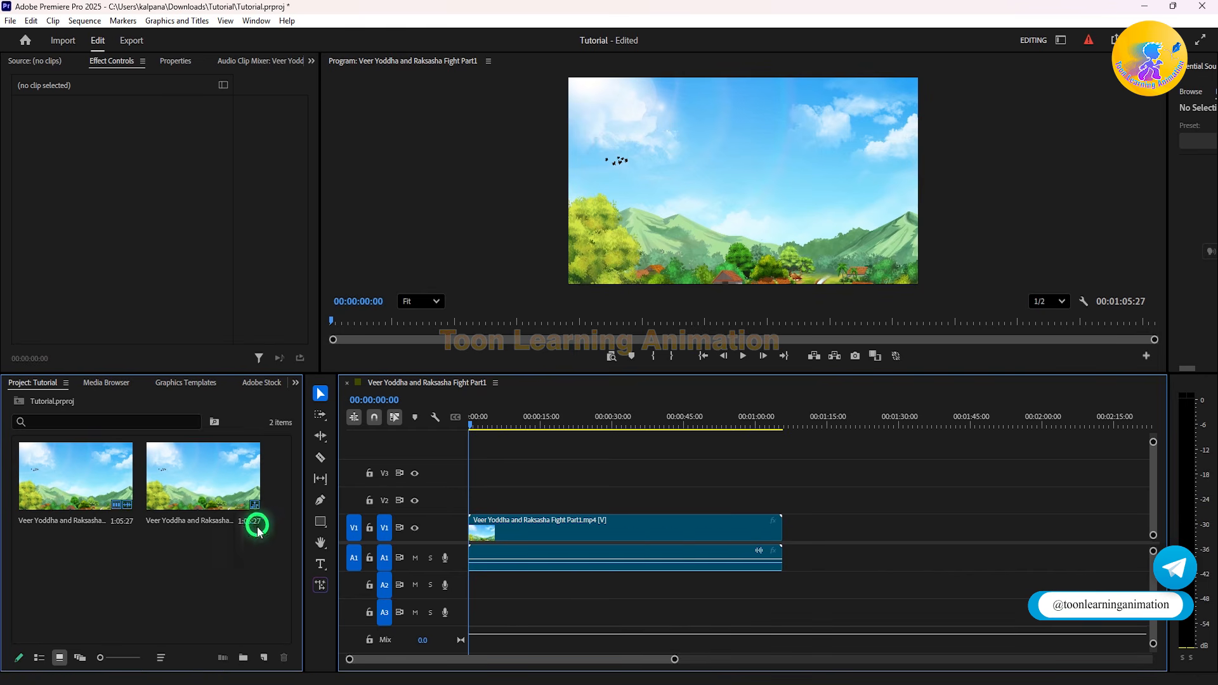
left_click(209, 530)
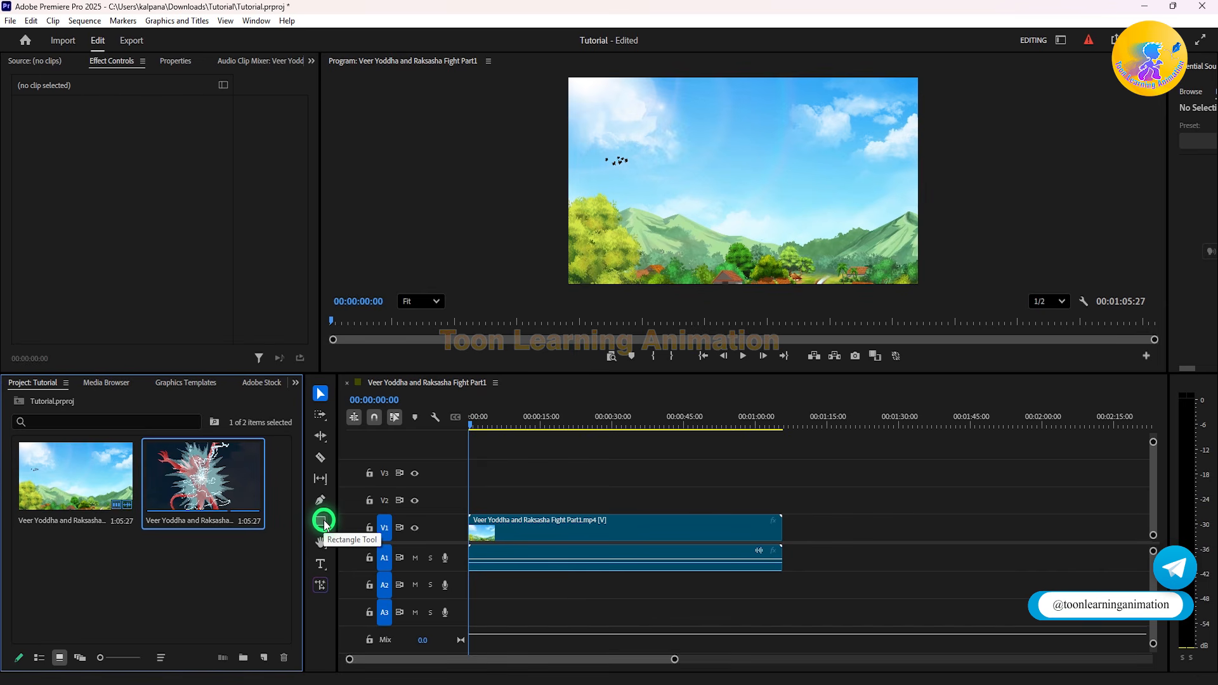
Step: Load the Veer Yoddha and Raksasha Fight Part1.mp4 clip from the project into the Source monitor
left_click(26, 63)
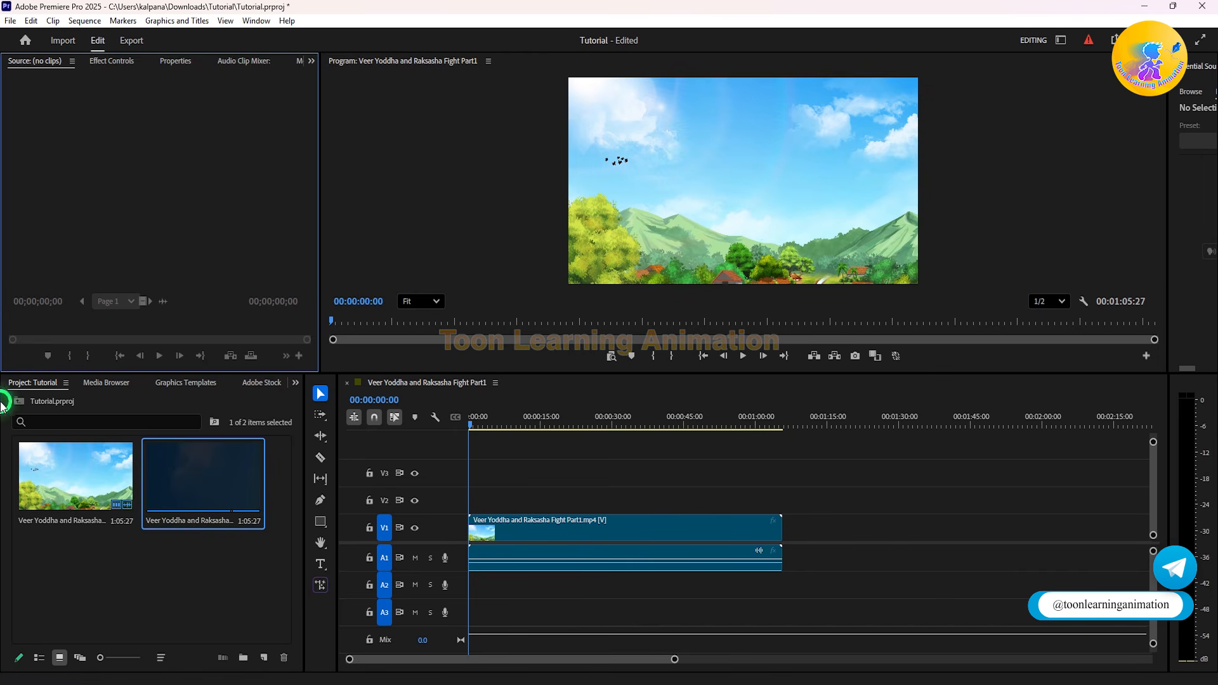
left_click(89, 581)
left_click_drag(82, 484, 95, 179)
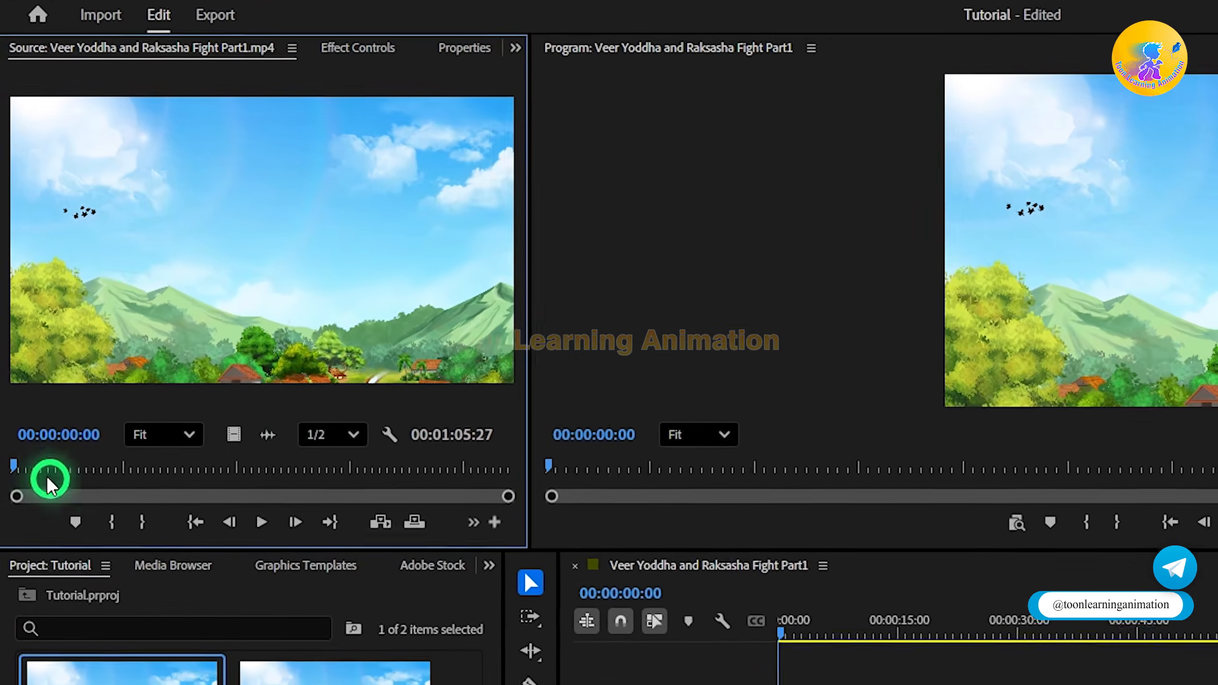
Step: Scrub through the source clip and mark its In point at 00:00:09:08
mouse_move(15, 507)
left_mouse_down()
mouse_move(515, 510)
mouse_move(14, 512)
left_mouse_up()
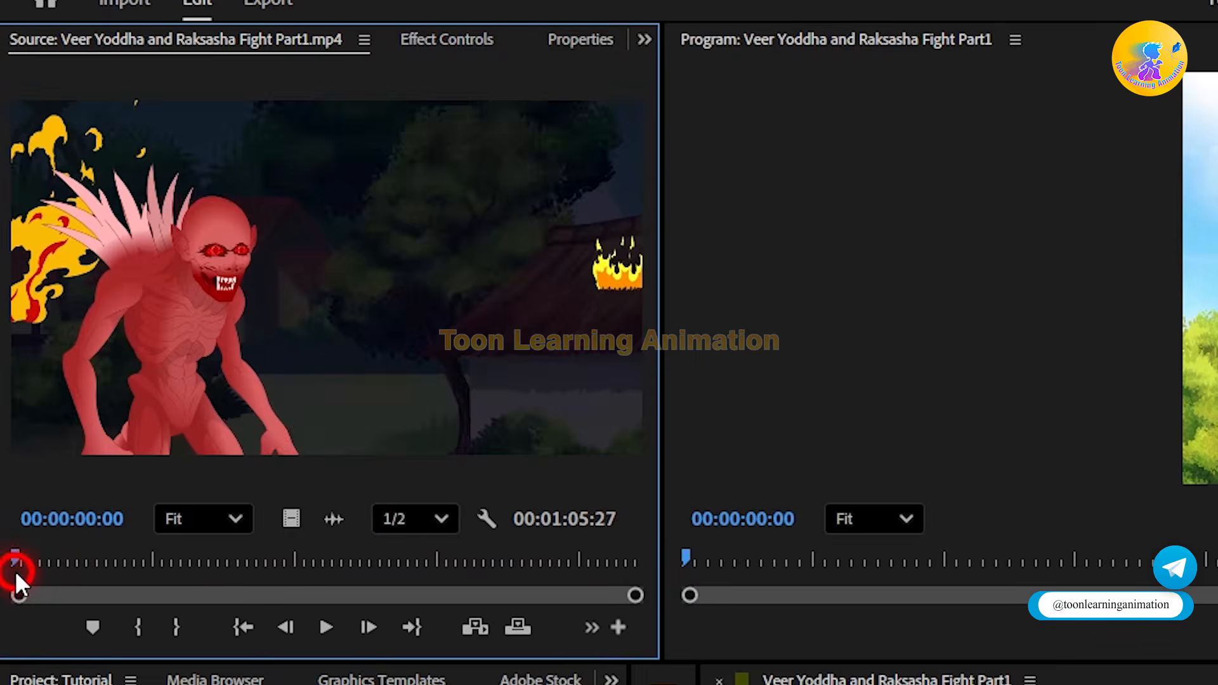
left_click_drag(15, 570, 107, 550)
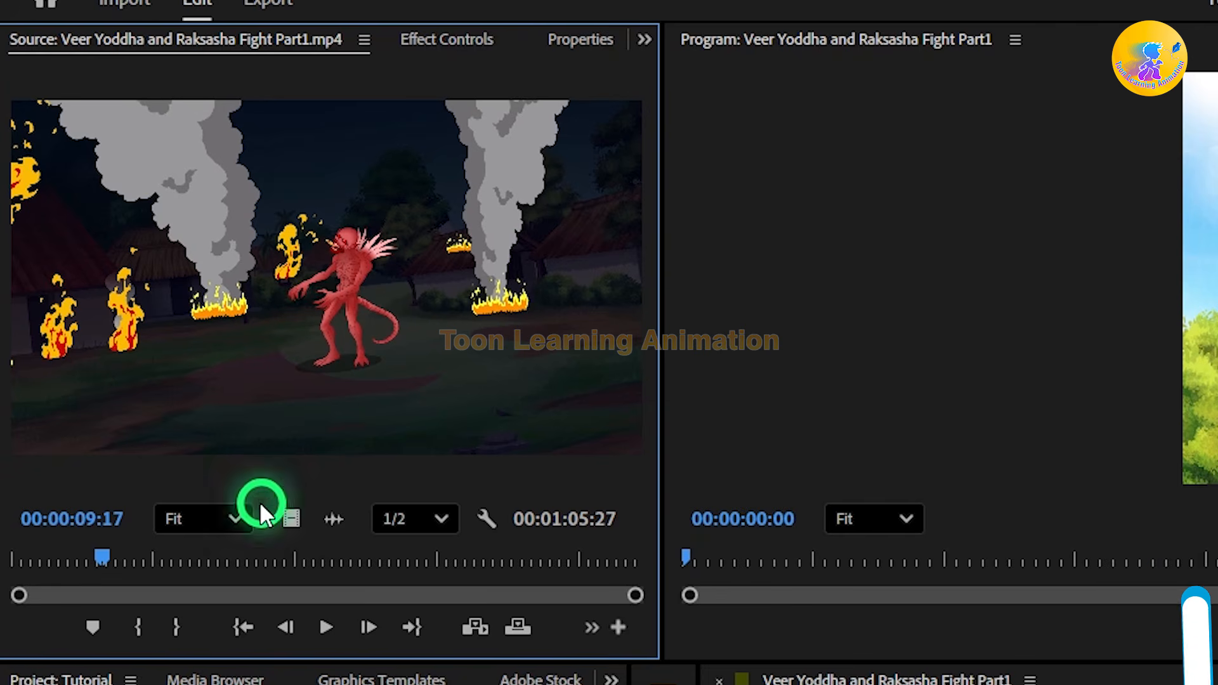
left_click_drag(100, 552, 98, 552)
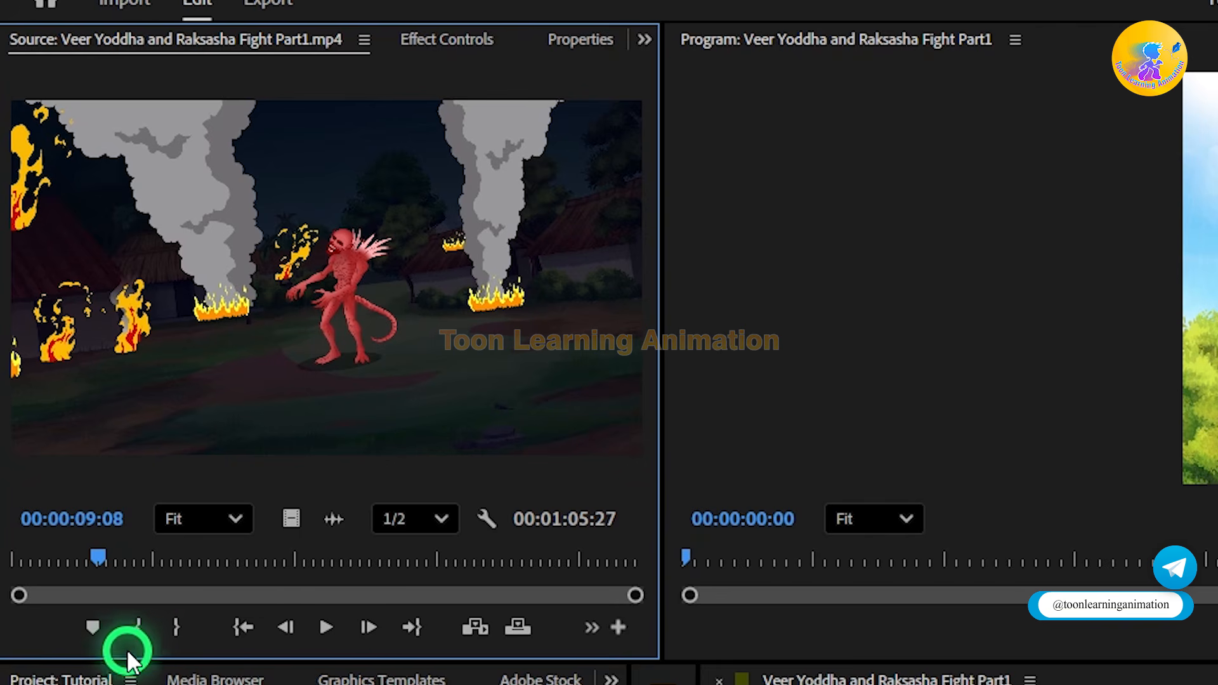
left_click(136, 629)
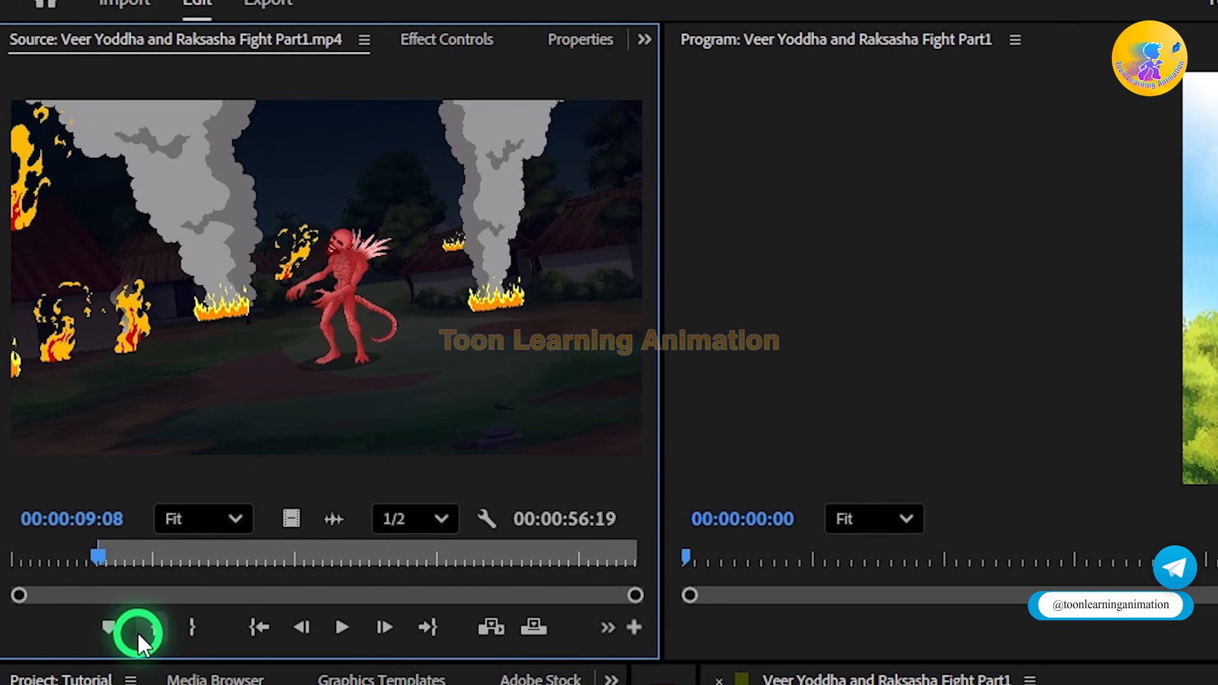
Step: Change the source clip's In point to 00:00:13:19
left_click(95, 555)
left_click_drag(95, 555, 137, 554)
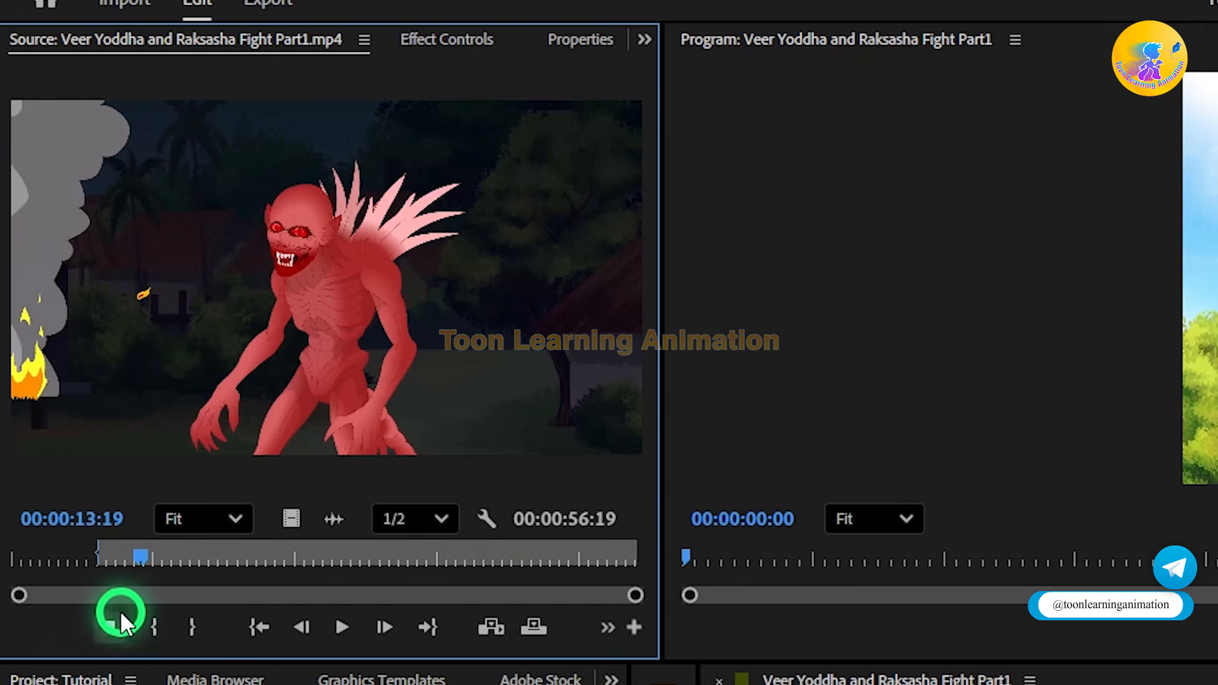
left_click(154, 627)
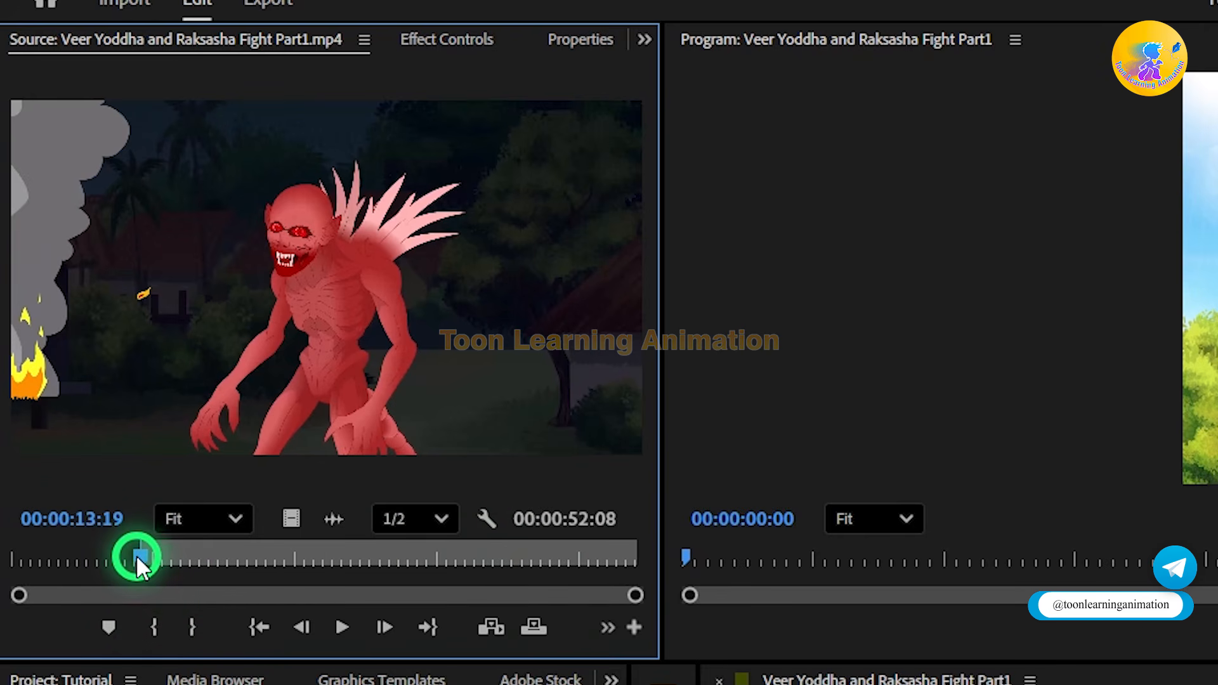
Step: Mark the source clip's In point at 00:00:09:17 and its Out point at 00:00:14:02
left_click_drag(136, 555, 97, 550)
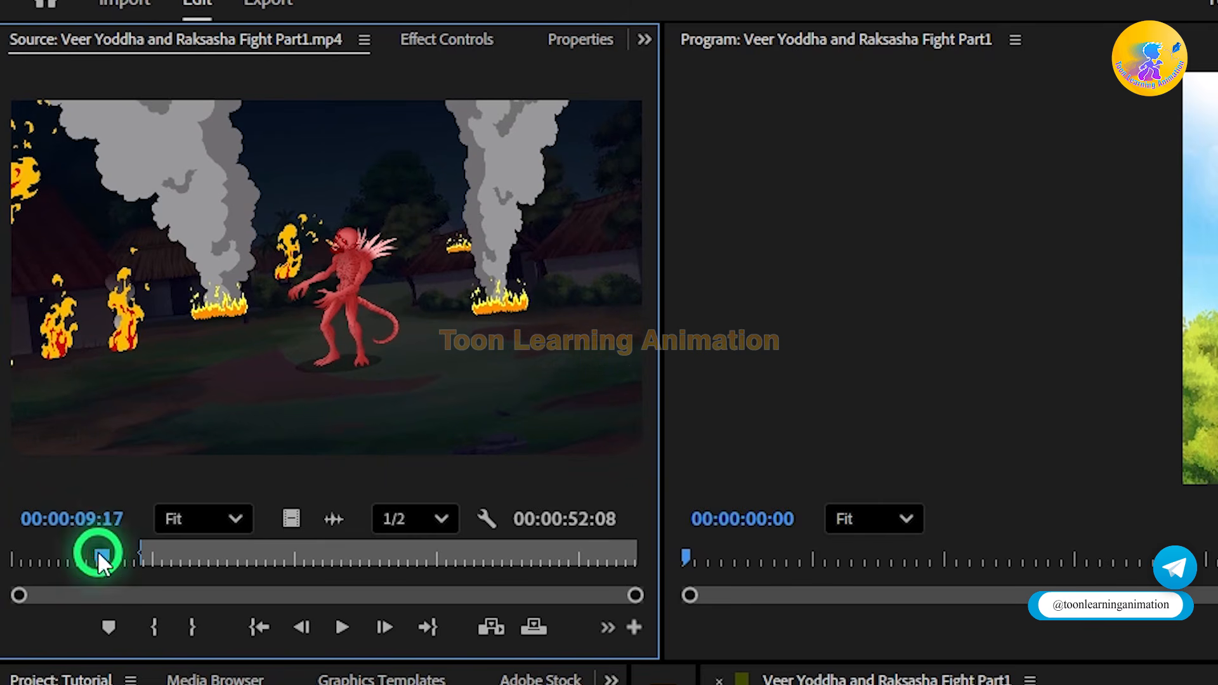
left_click(156, 626)
left_click_drag(111, 561, 150, 557)
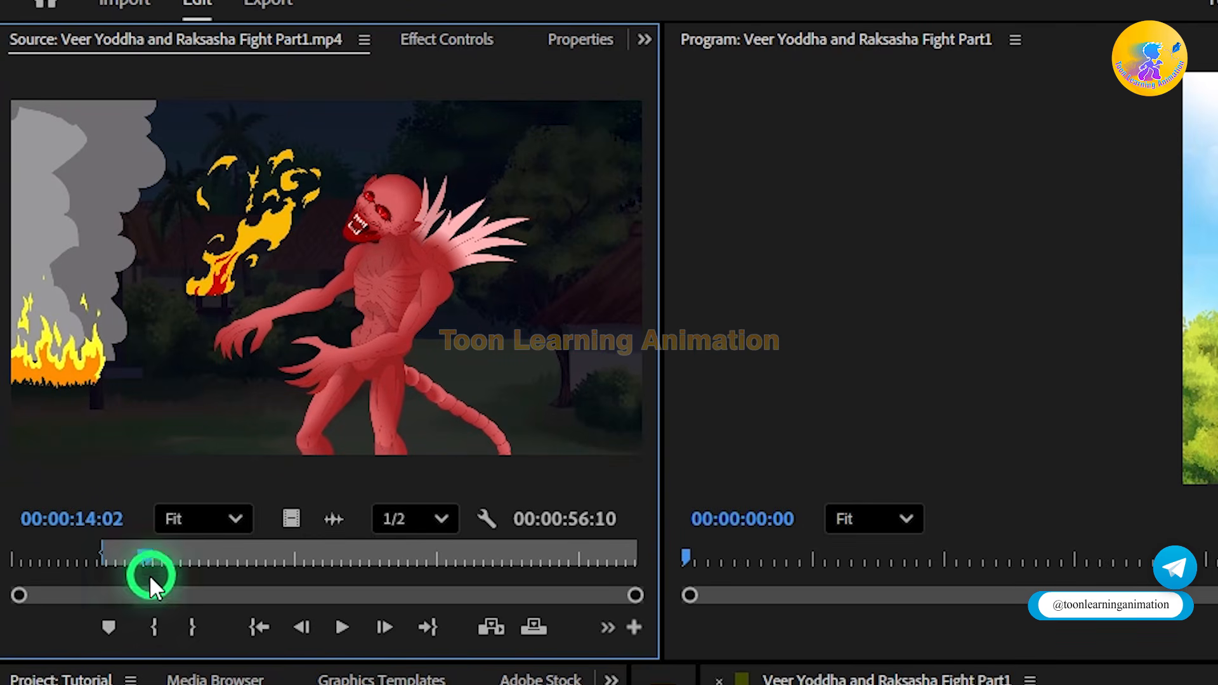
left_click(191, 625)
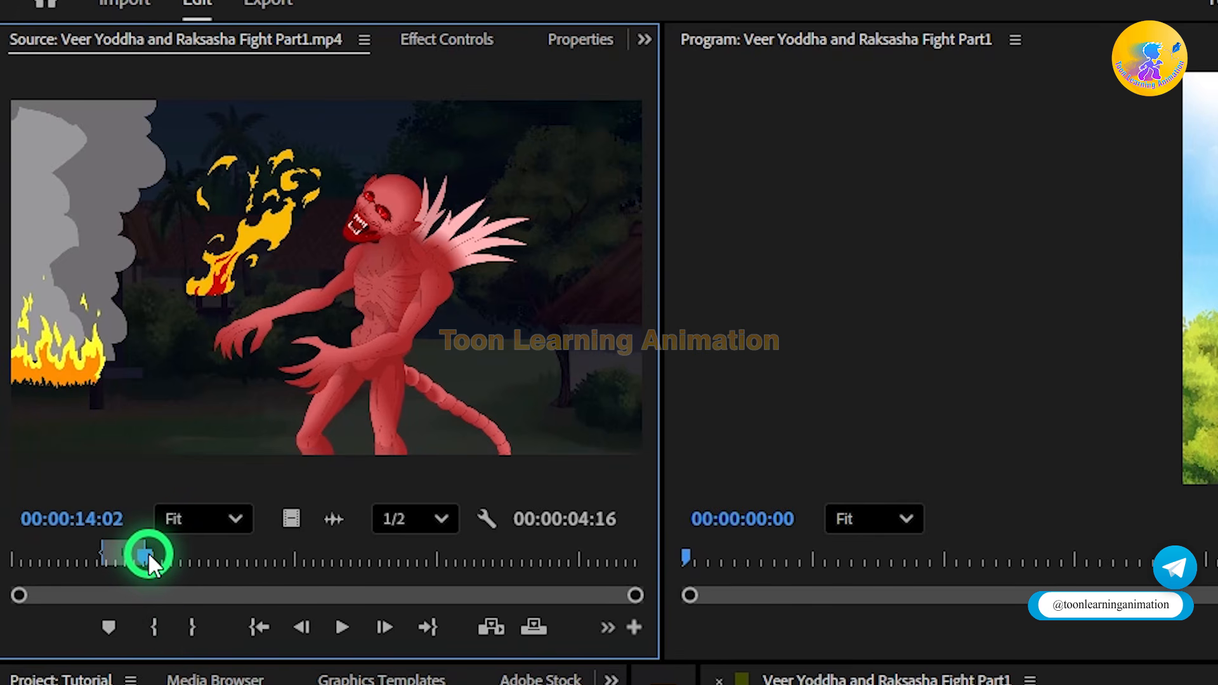
Step: Place the marked source section on V1 and A1 after the full clip, starting at about 00:01:08:07, with the playhead at its start
left_click_drag(147, 552, 119, 552)
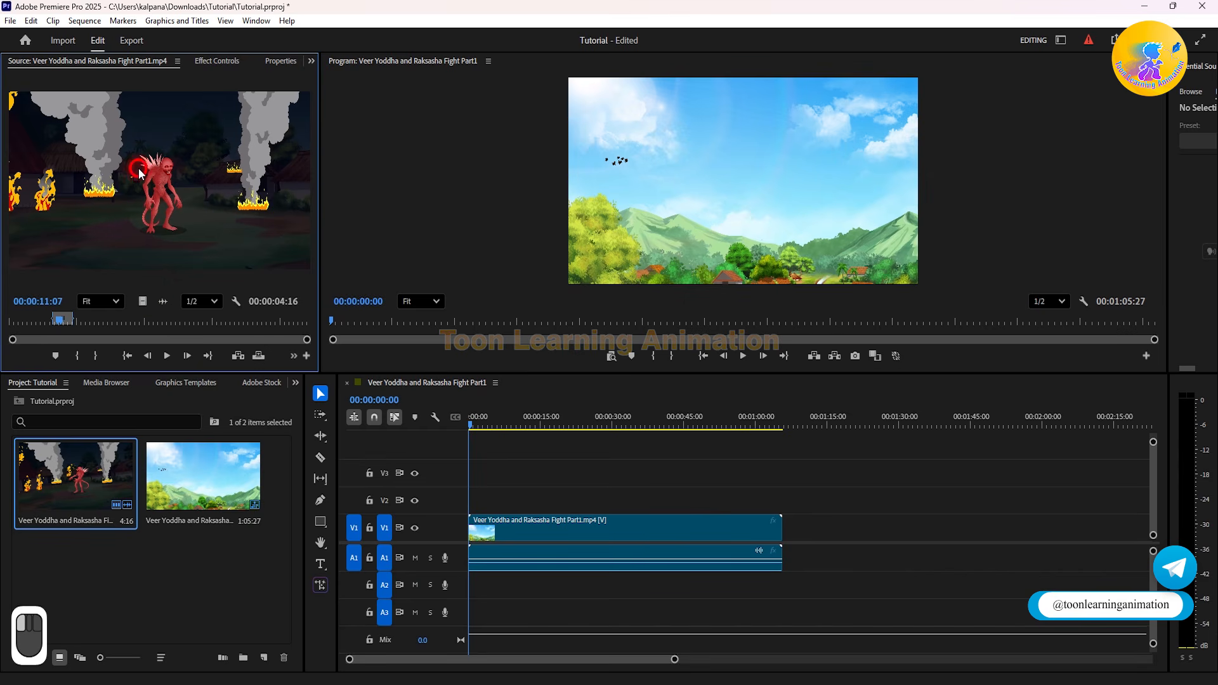
left_click_drag(157, 179, 797, 530)
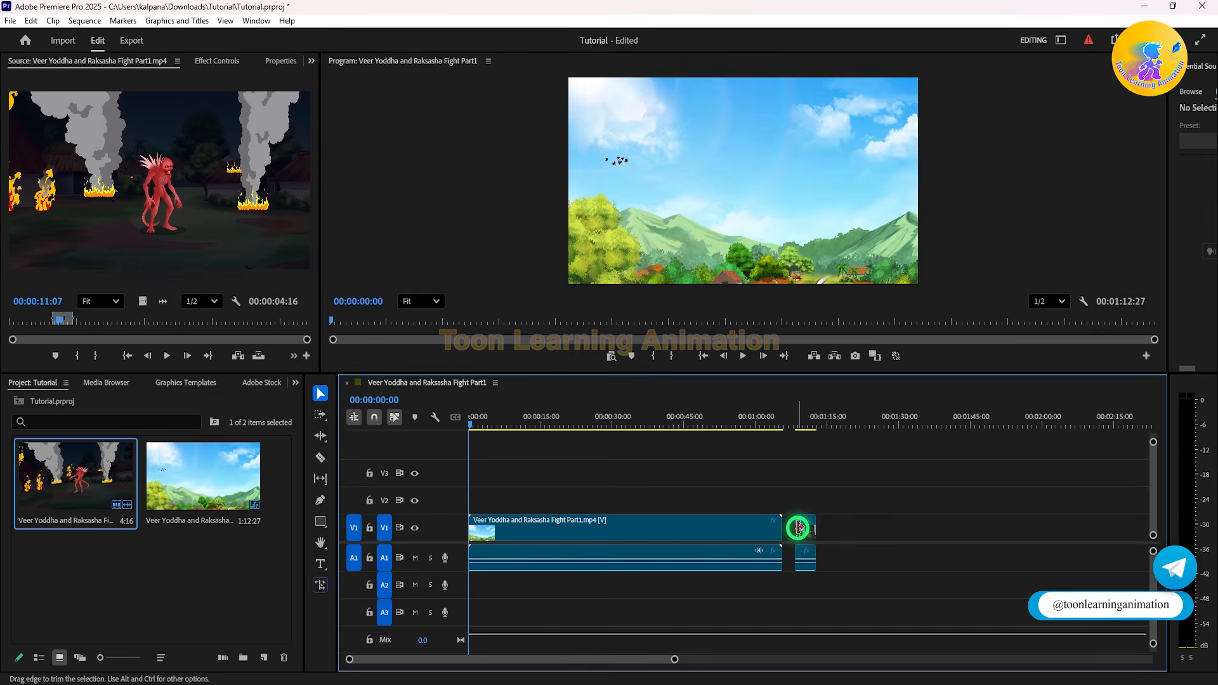
left_click(794, 421)
left_click_drag(794, 424, 794, 423)
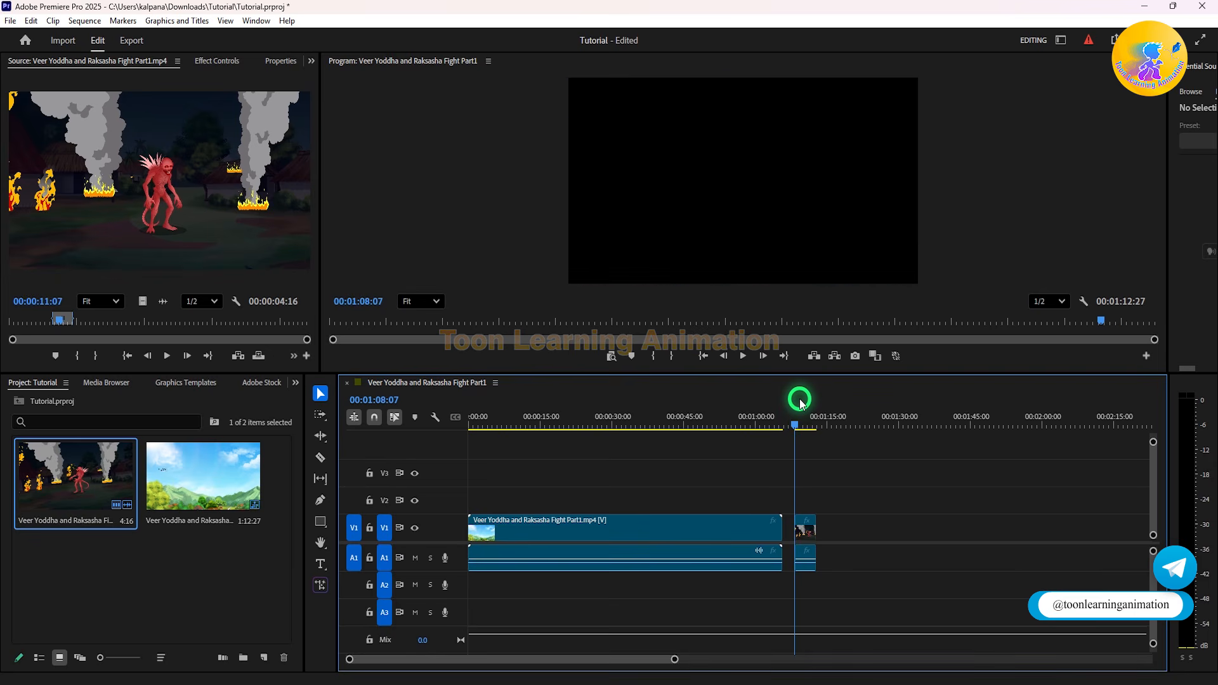
Step: Play the sequence from the beginning, and return the playhead to 00:01:08:03 before the short section
key("Return")
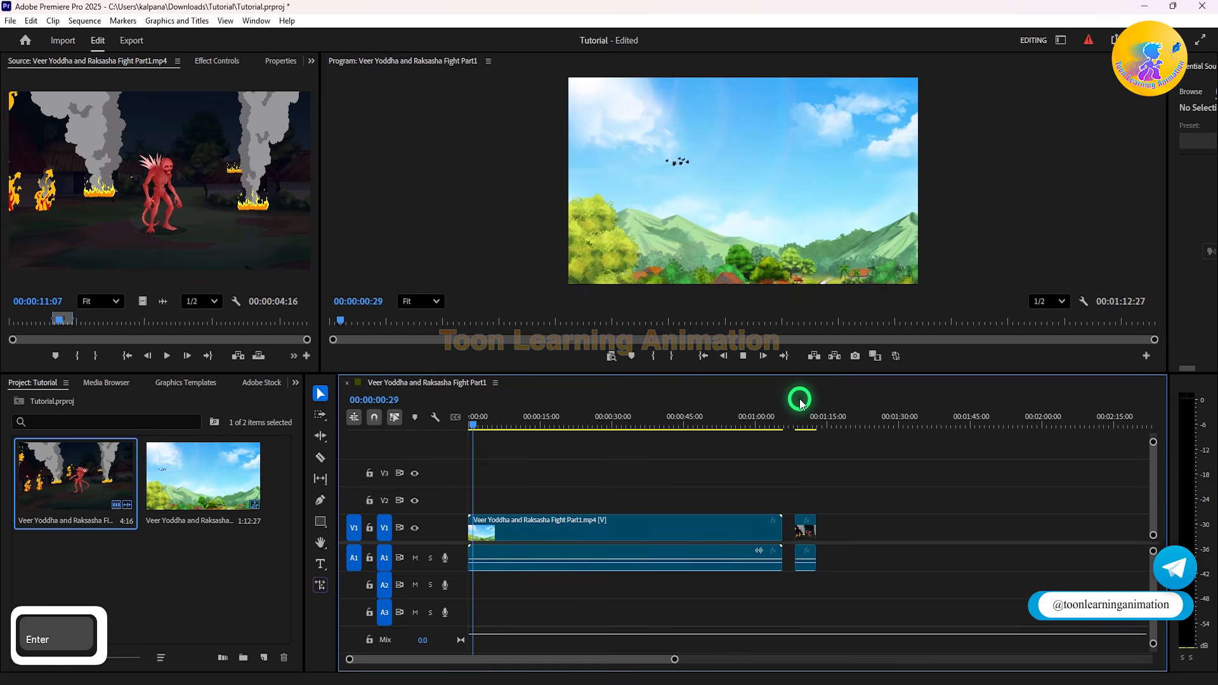
key("space")
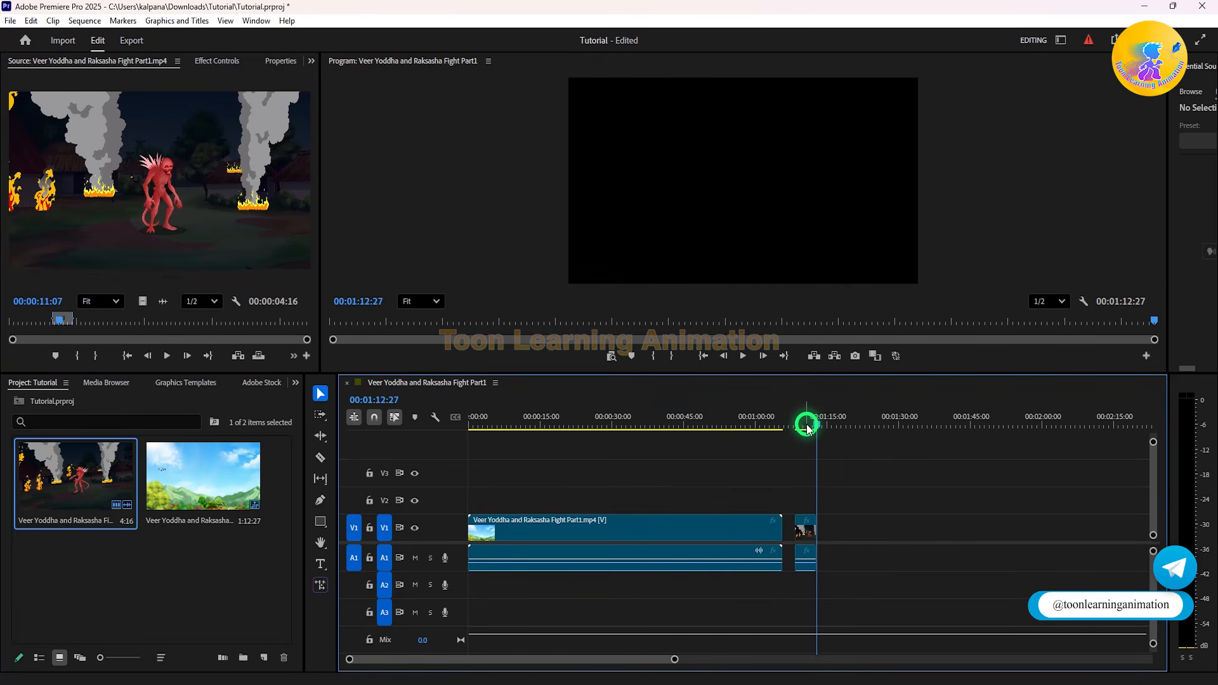
left_click_drag(807, 429, 794, 422)
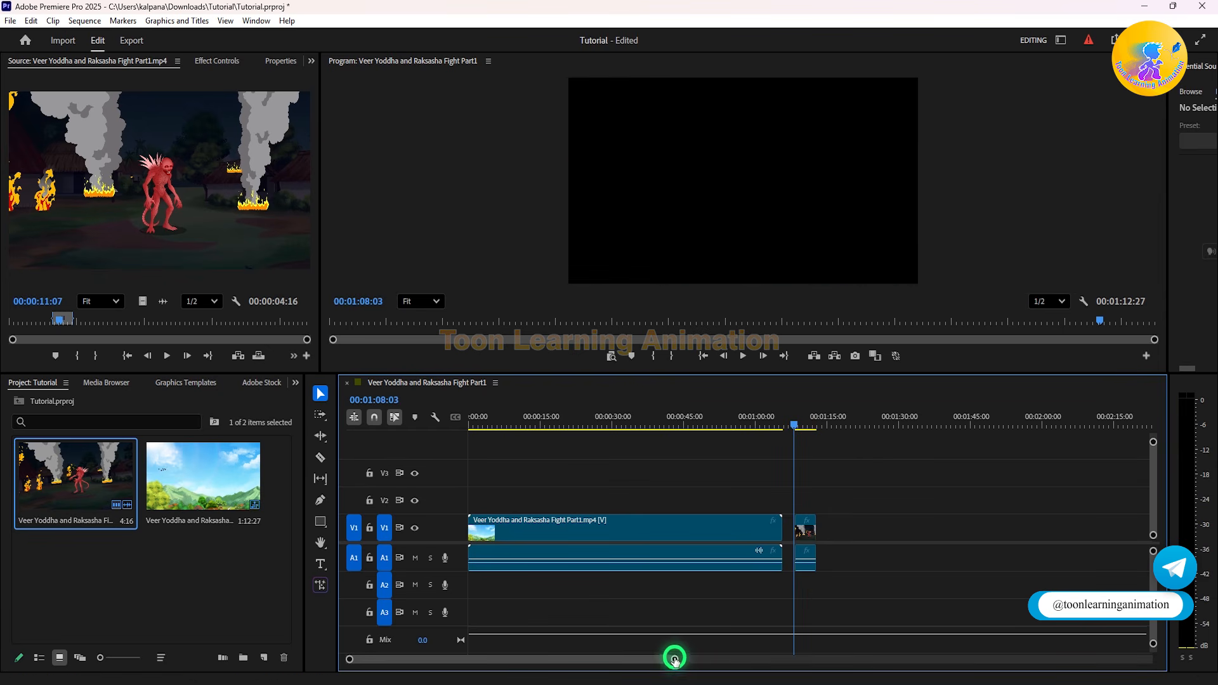
Step: Delete the short section after the full fight clip, including its audio, from the timeline
left_click_drag(674, 660, 569, 660)
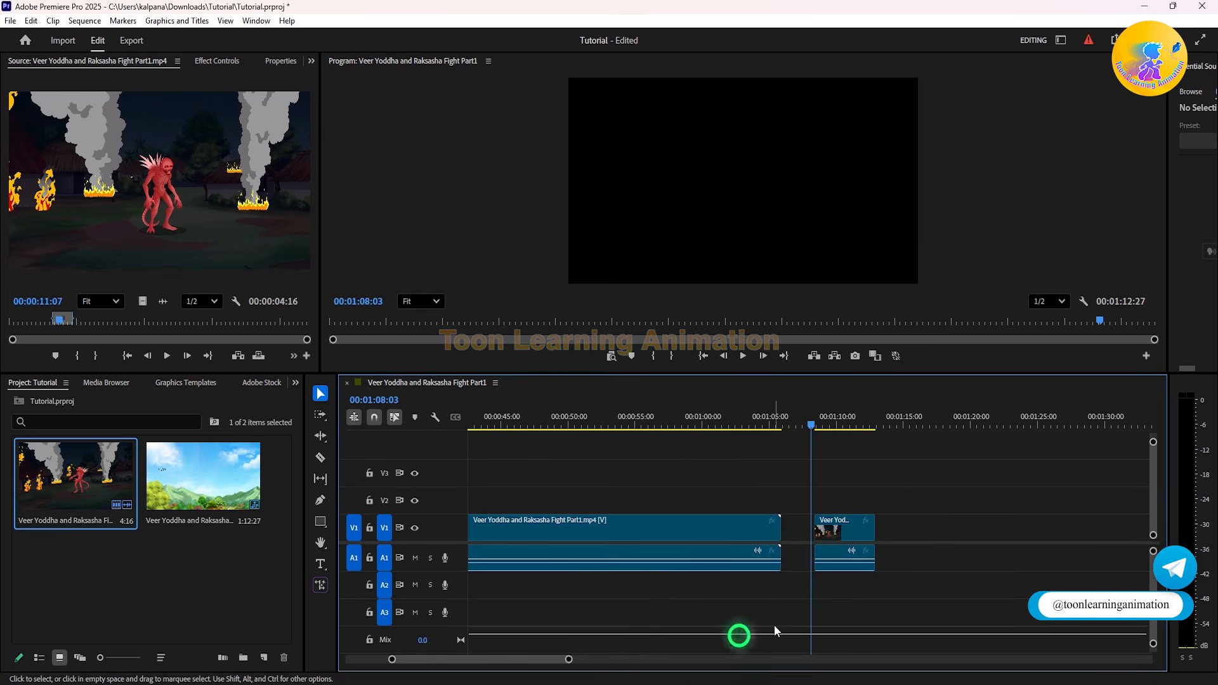
left_click(837, 570)
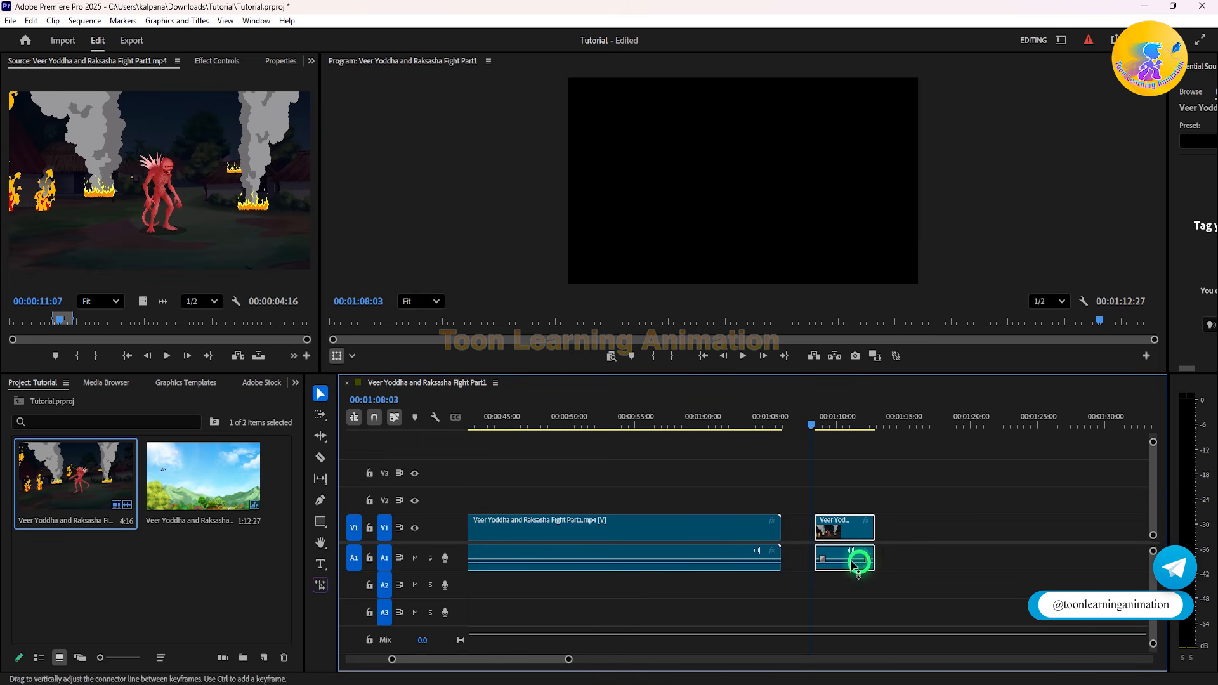
left_click(847, 523)
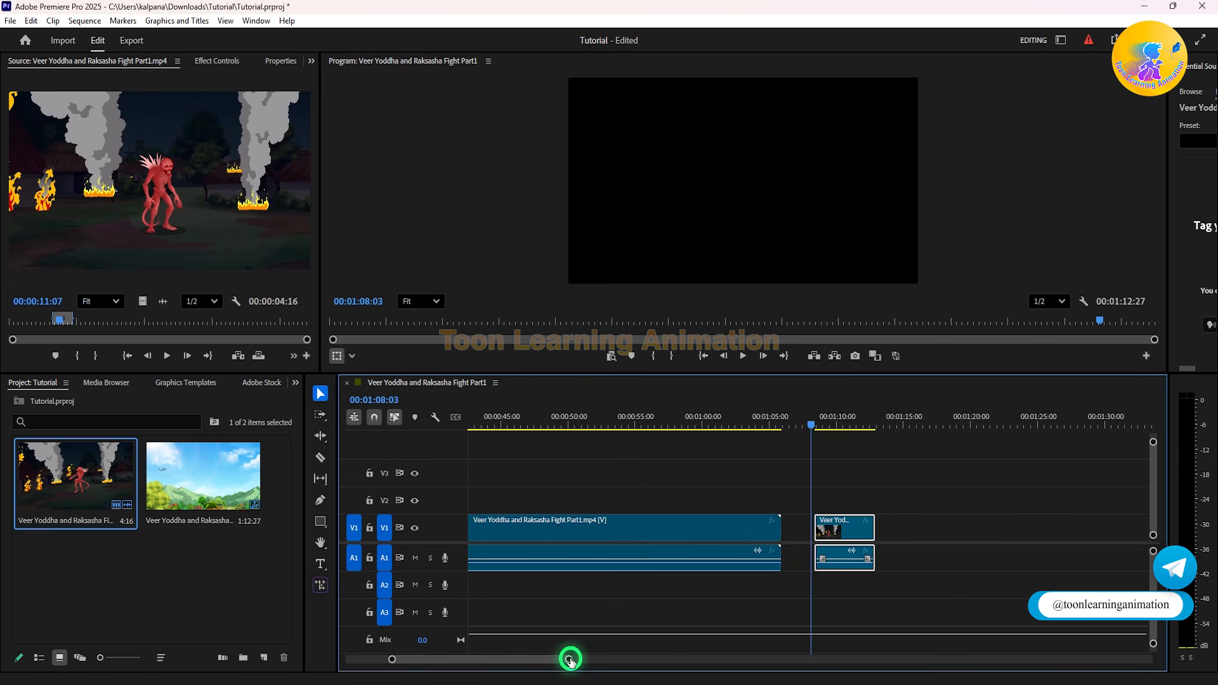
left_click_drag(568, 660, 631, 662)
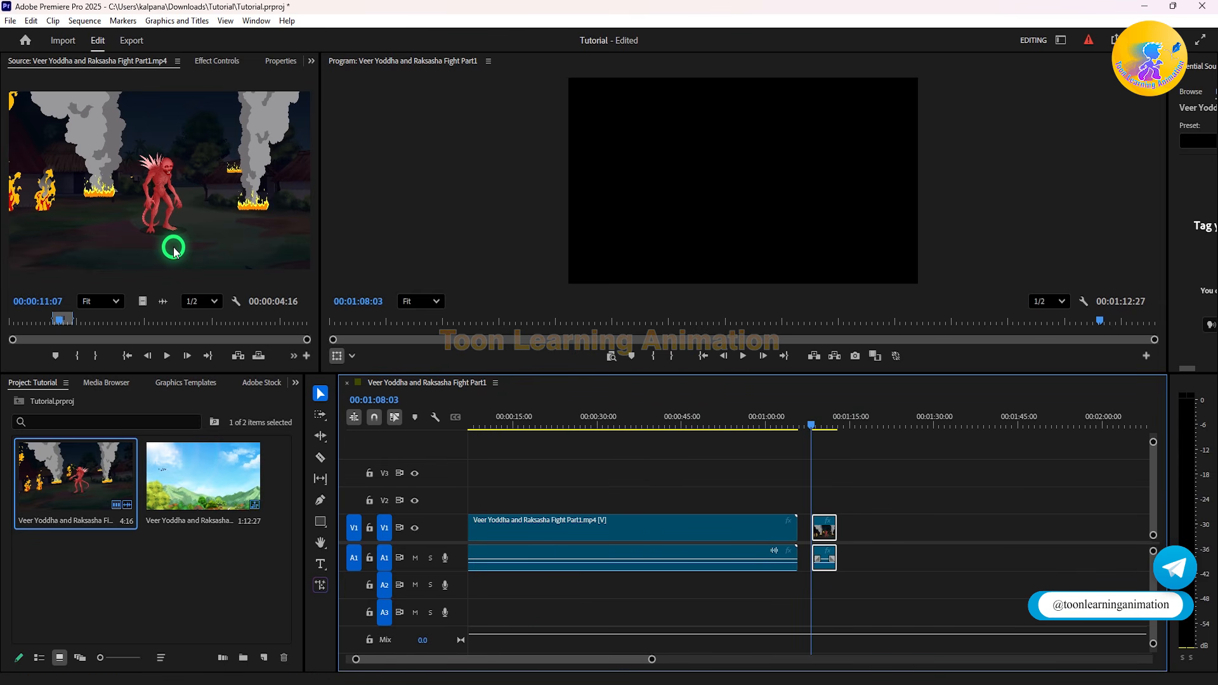
left_click(828, 558)
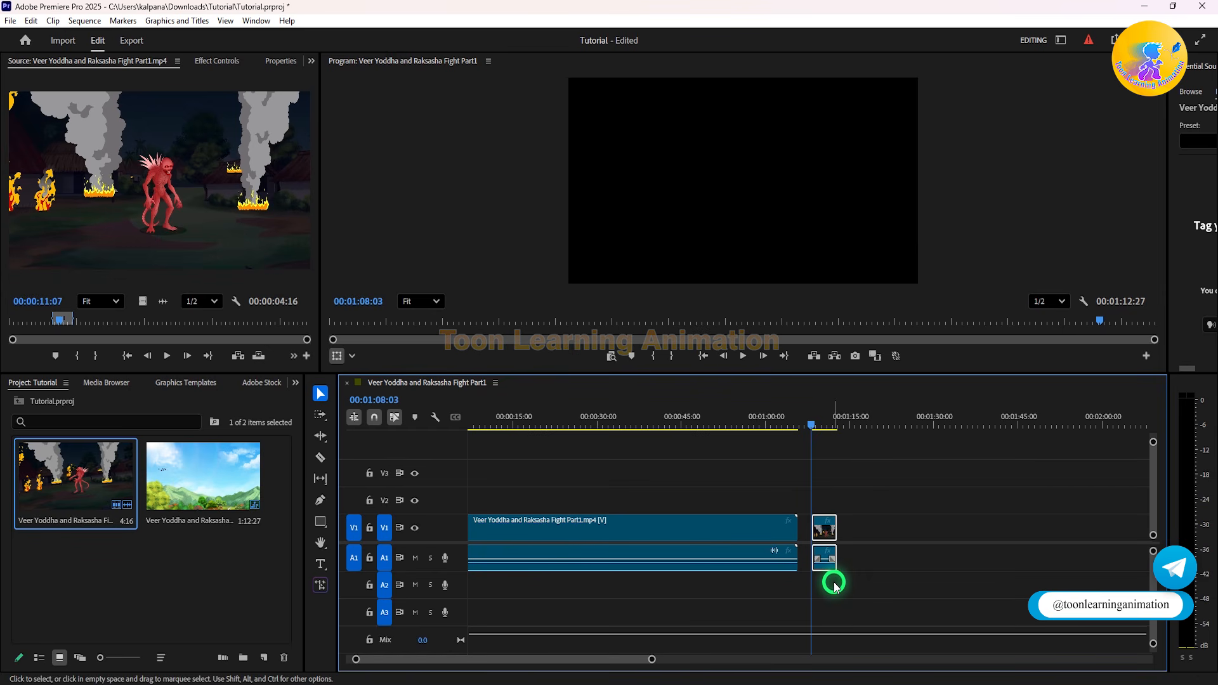
key("Delete")
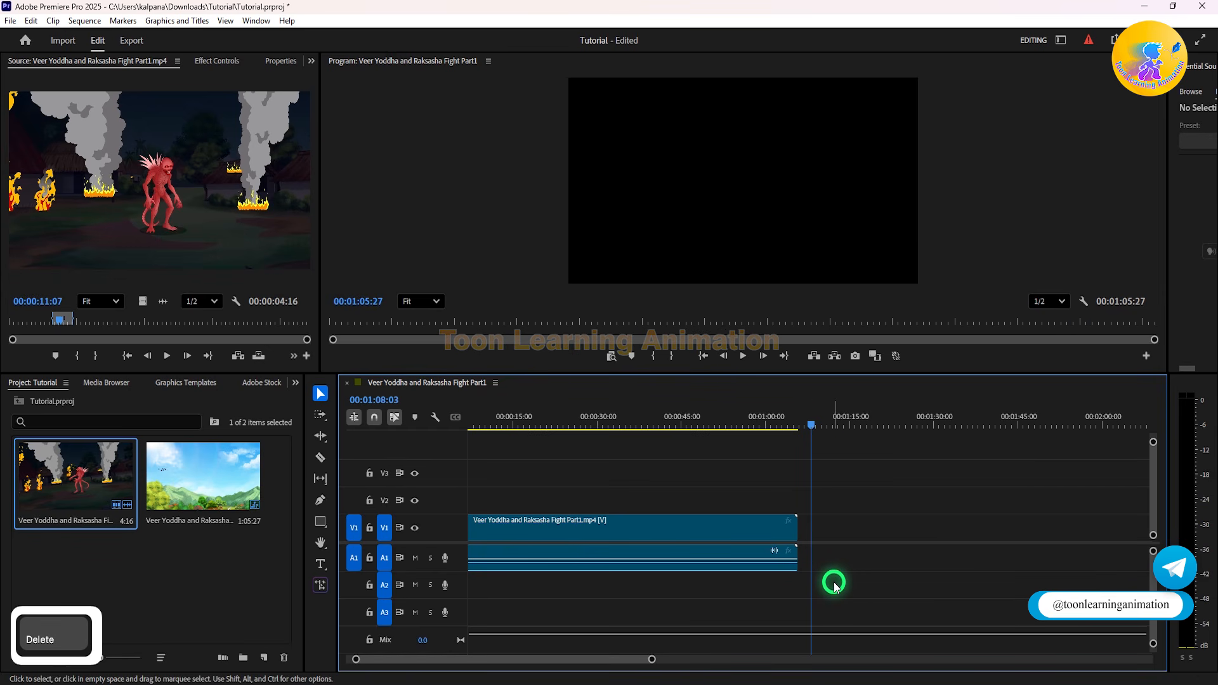
Step: Split the full fight clip and its linked audio near the 30-second mark with the Razor tool, and return to the Selection tool
left_click_drag(807, 425, 295, 412)
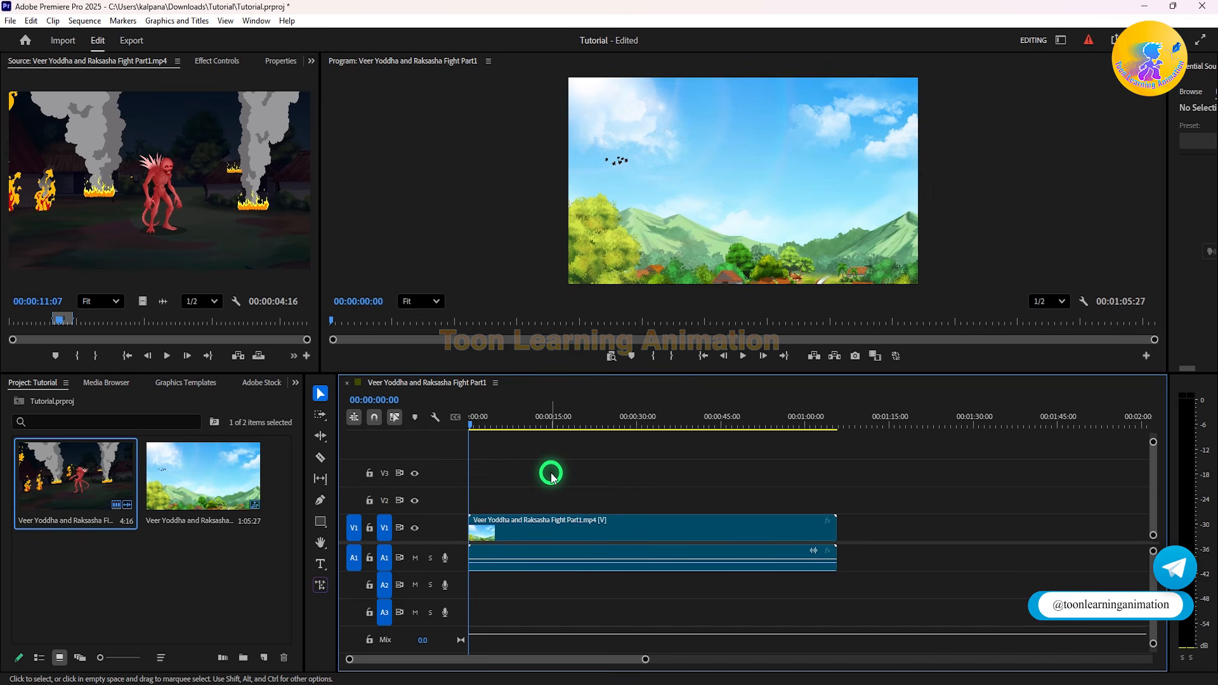
left_click(609, 539)
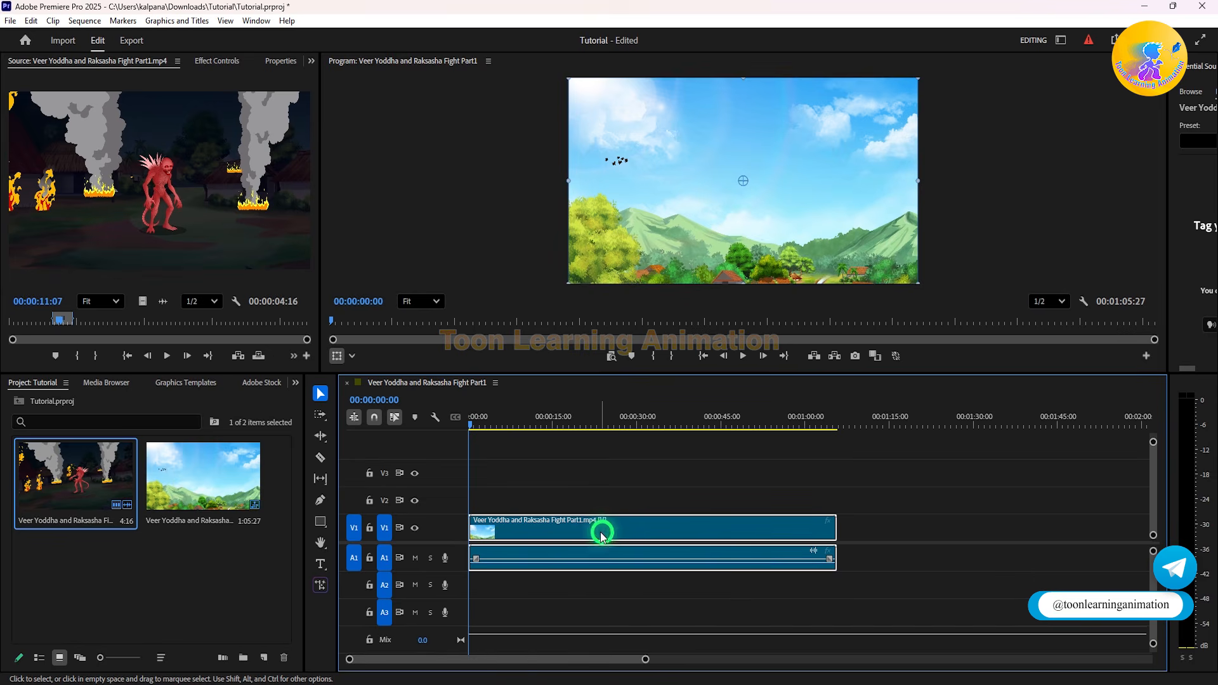
left_click_drag(601, 530, 574, 536)
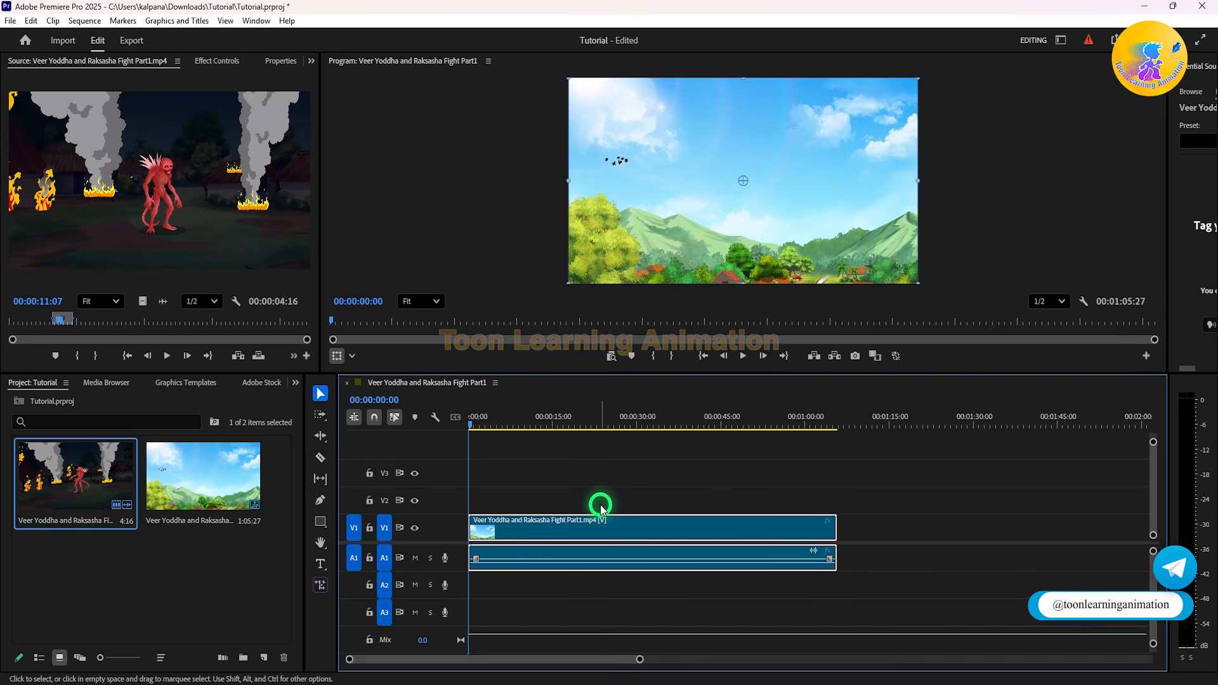
left_click_drag(473, 421, 624, 452)
left_click(321, 457)
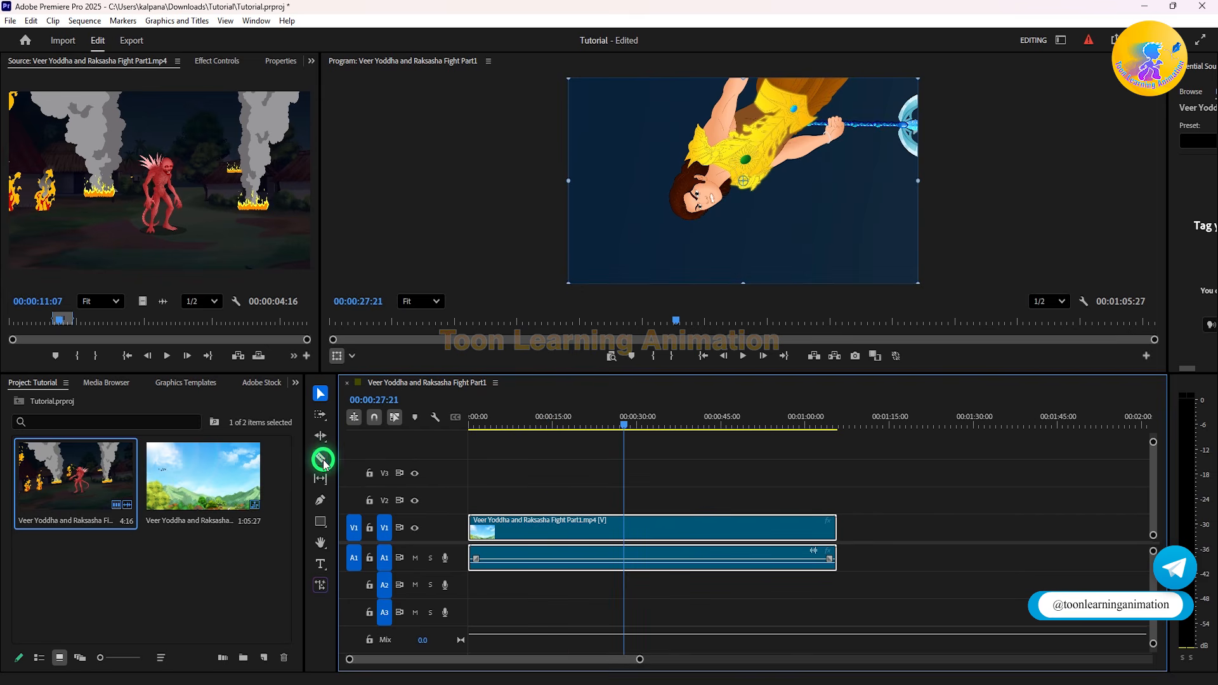
left_click(638, 531)
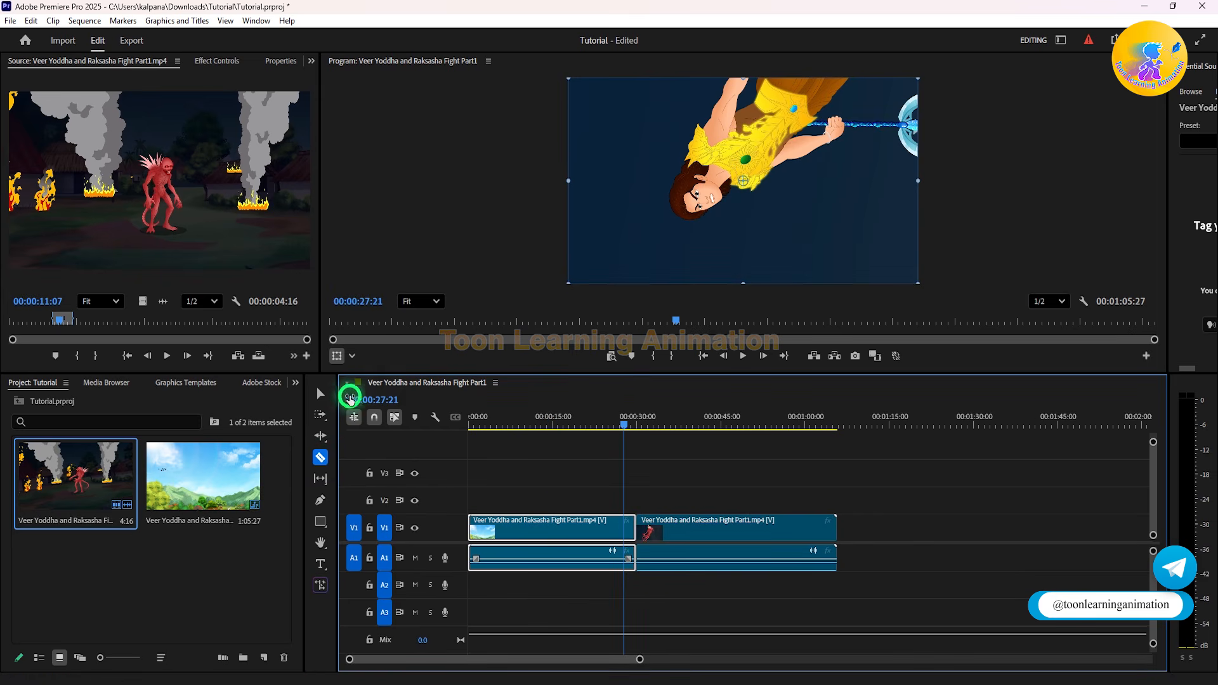
left_click(321, 394)
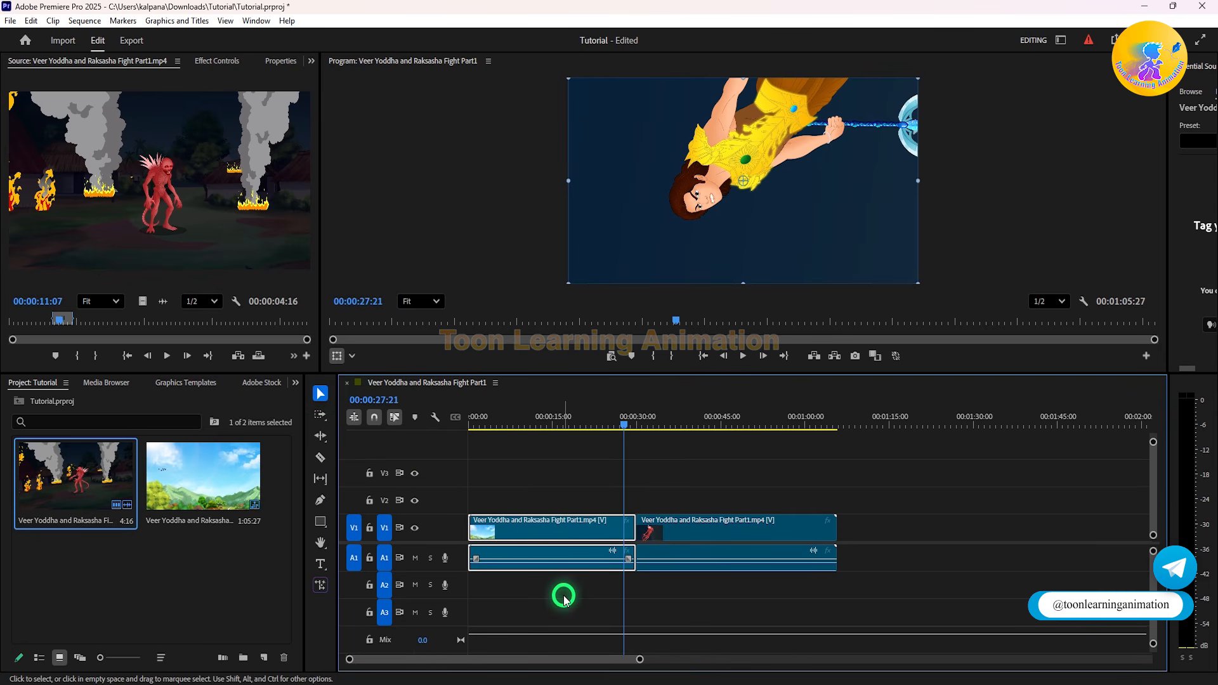
Step: Move the second part of the split clip, with its audio, later on V1 and A1 to start at about 00:00:51
left_click_drag(677, 463, 784, 644)
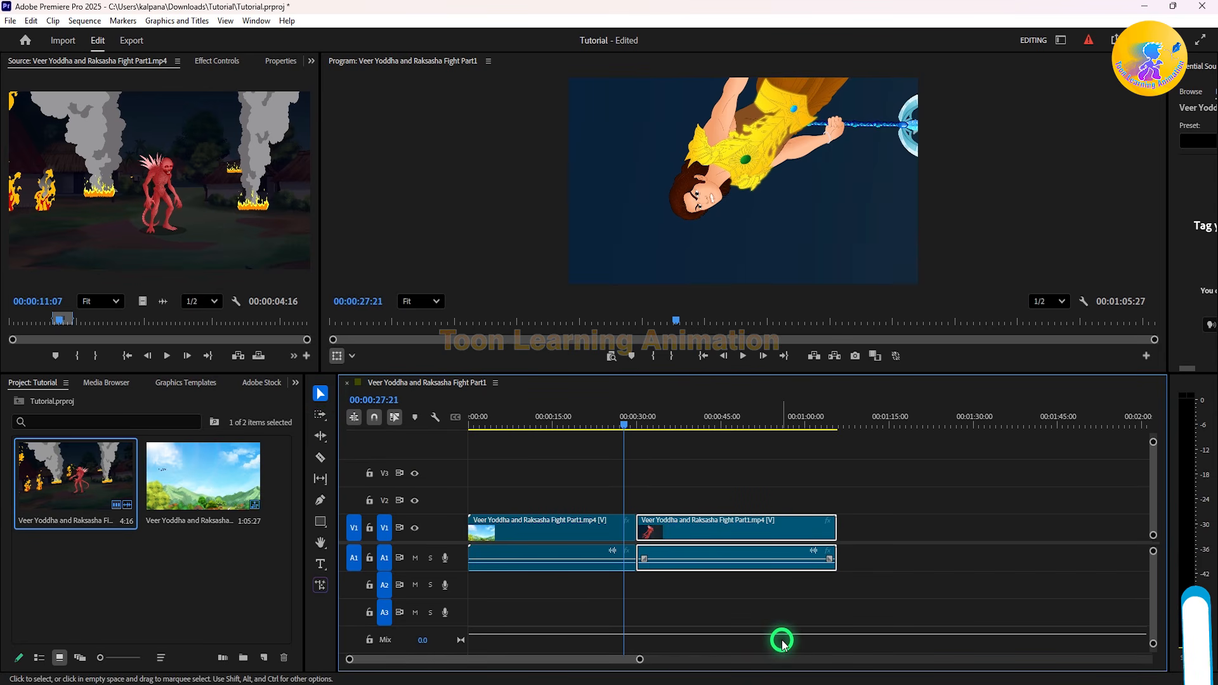
left_click(703, 480)
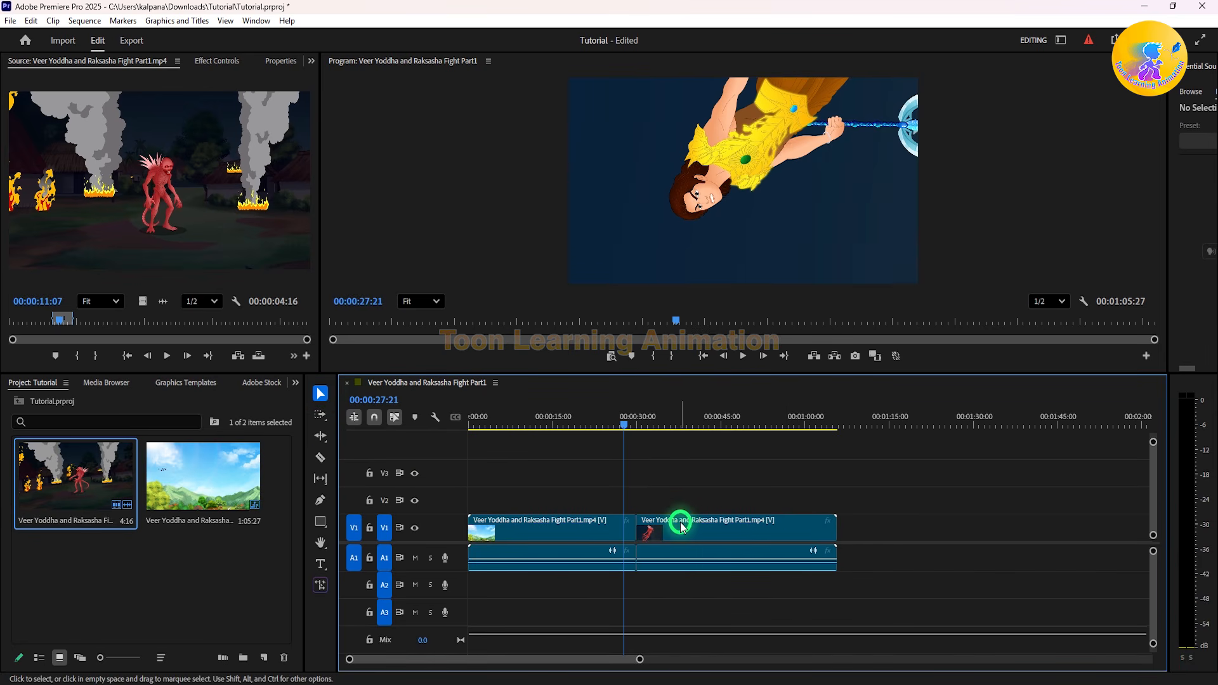
left_click_drag(681, 526, 802, 528)
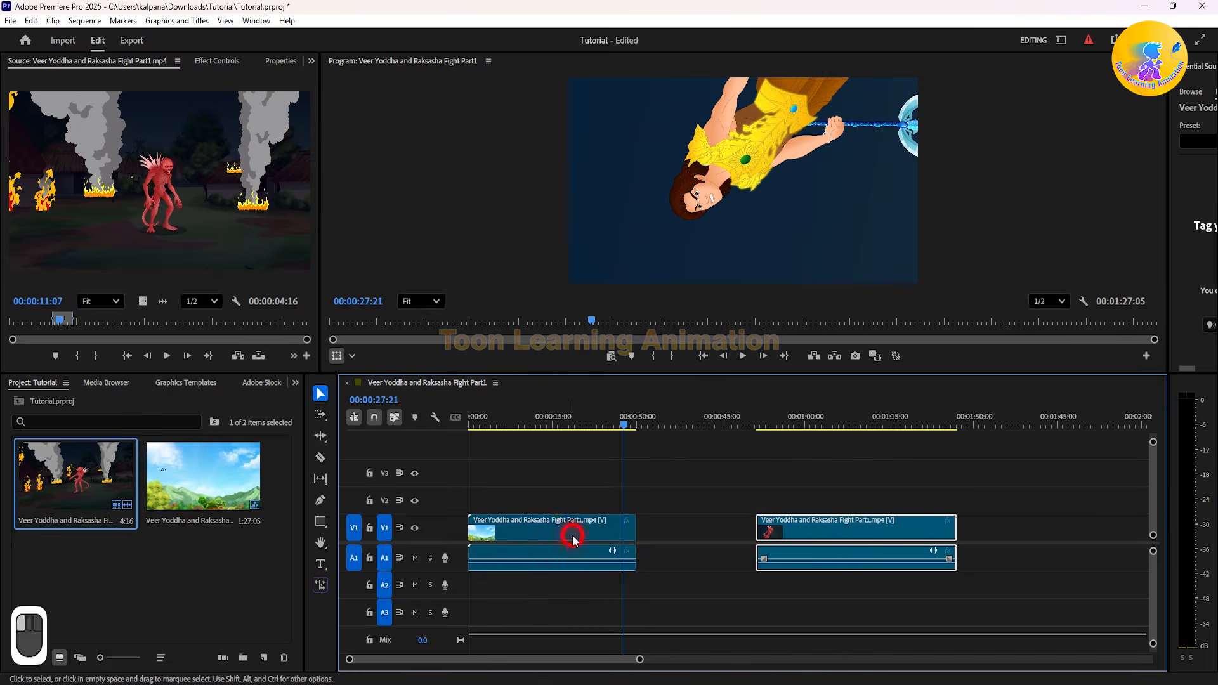
Step: Shift the first part of the split clip to start at about 00:00:03:25, and move it back to the sequence's start
left_click_drag(573, 538, 594, 538)
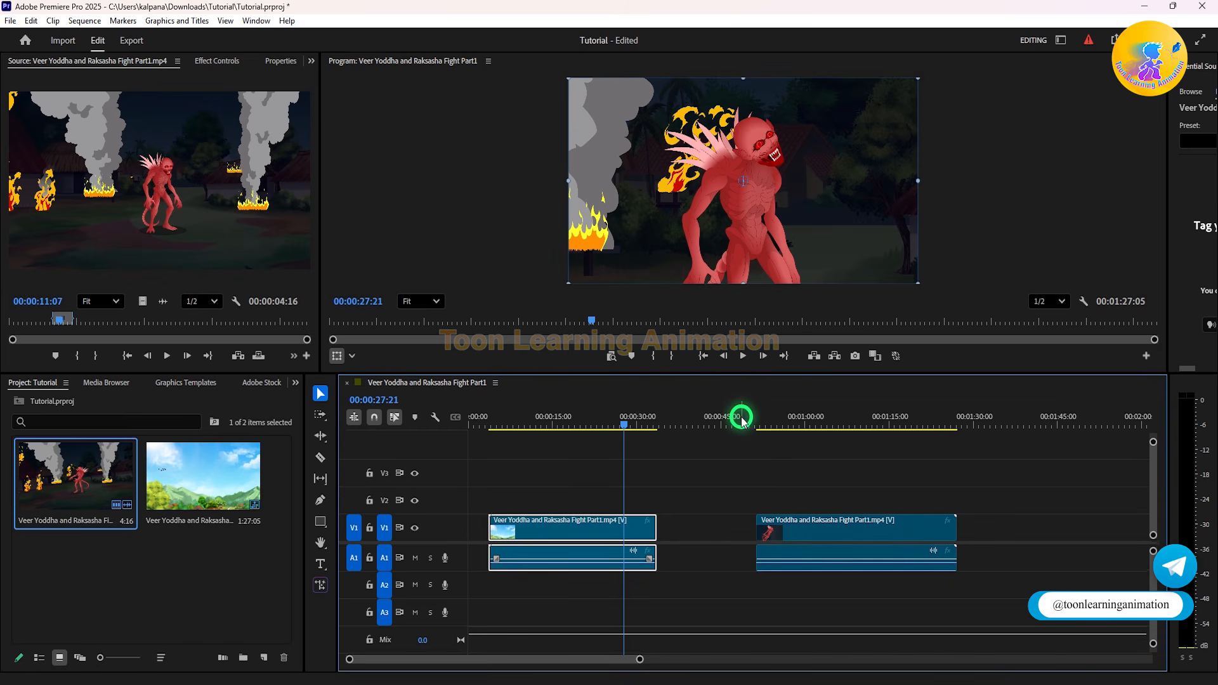
left_click(499, 422)
left_click_drag(499, 423, 490, 423)
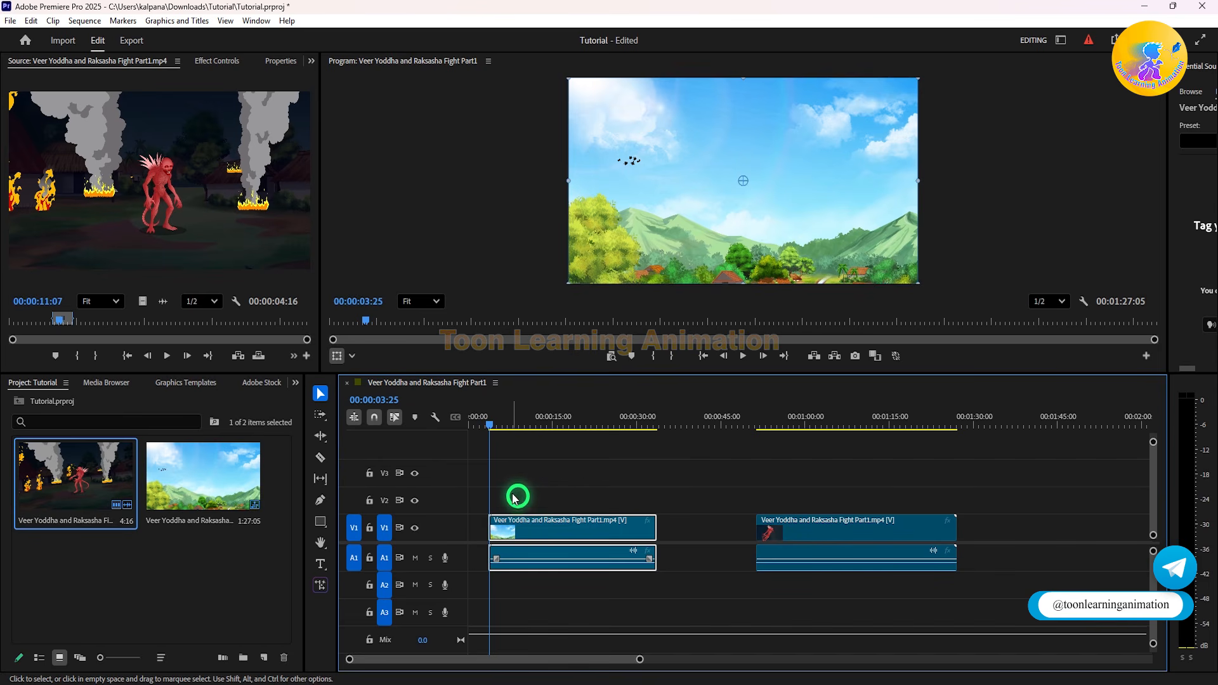
left_click(373, 402)
left_click_drag(551, 517, 478, 523)
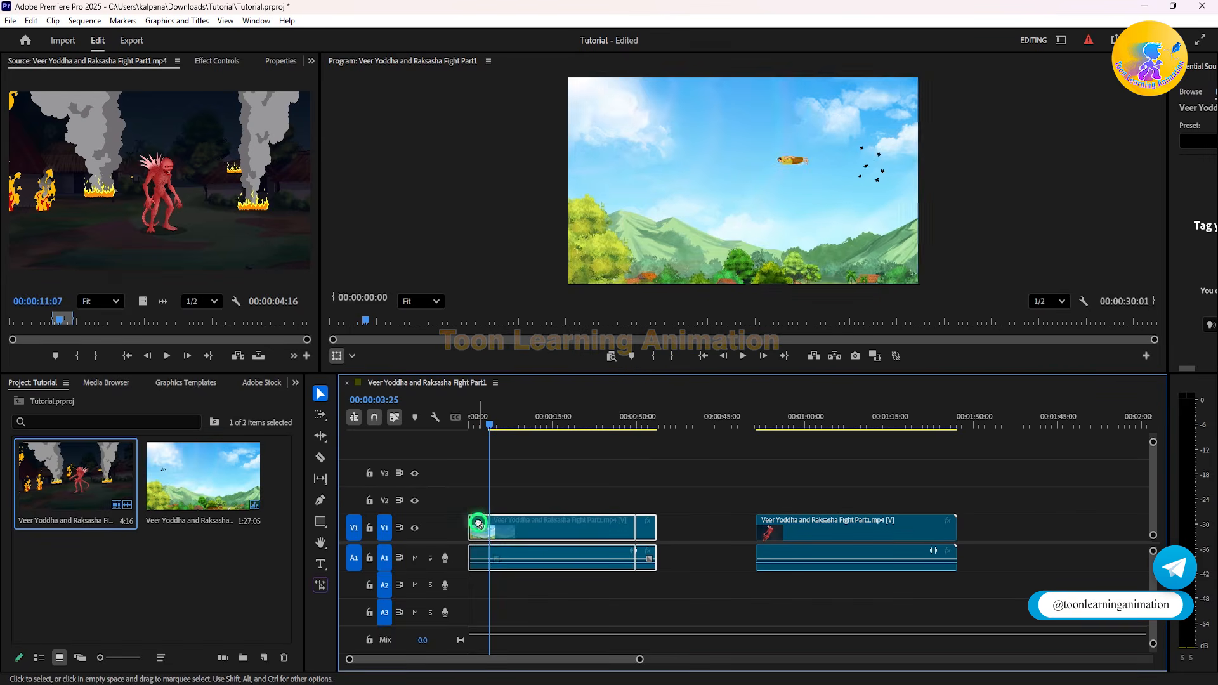
Step: Play the sequence from about 00:00:30 into the gap, and move the playhead to 00:00:58:14 inside the second part
left_click(480, 423)
left_click_drag(481, 430, 637, 460)
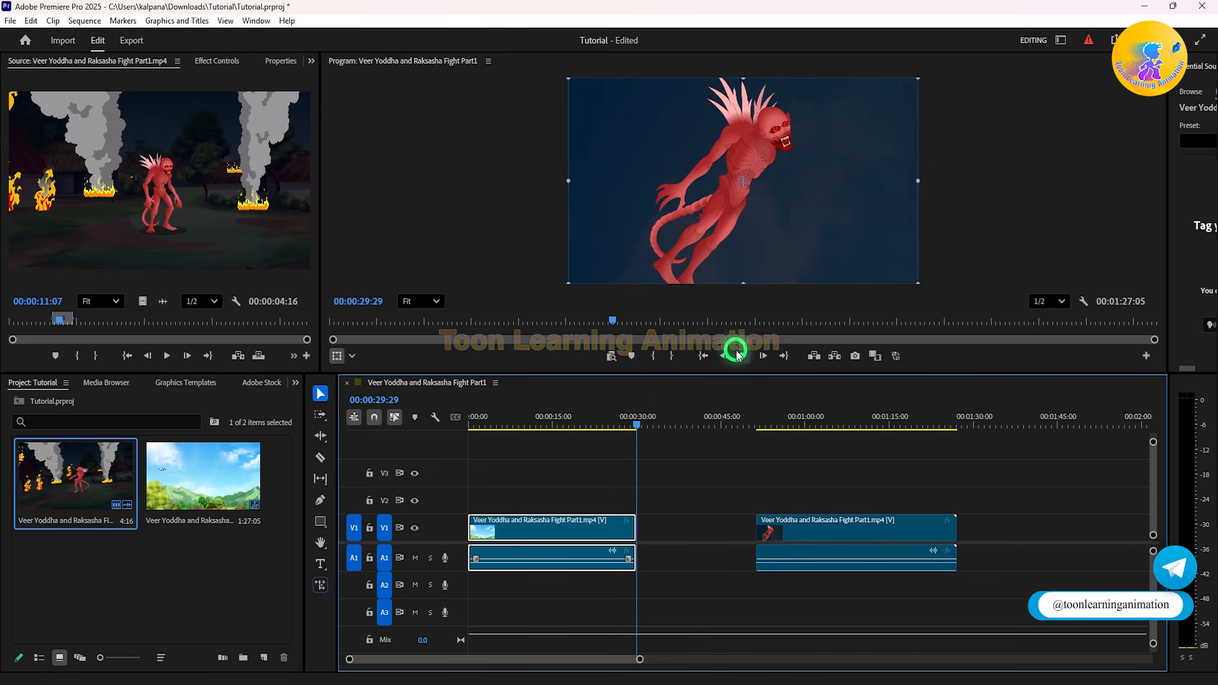
left_click(740, 356)
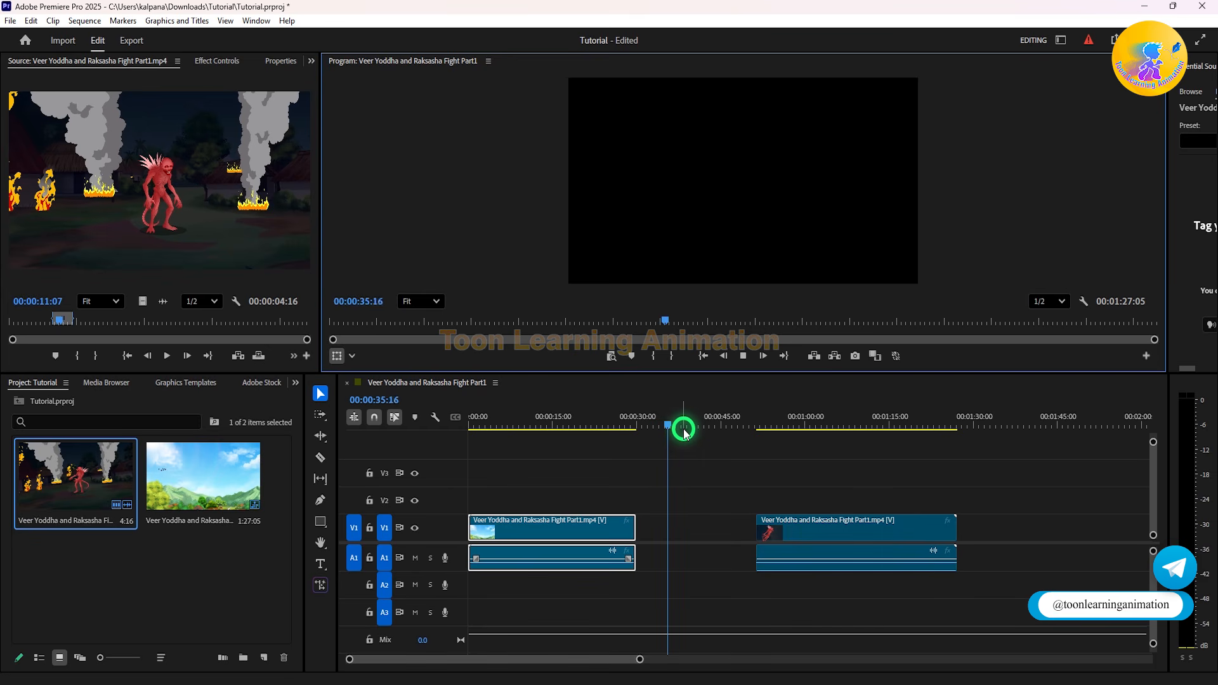
left_click(796, 425)
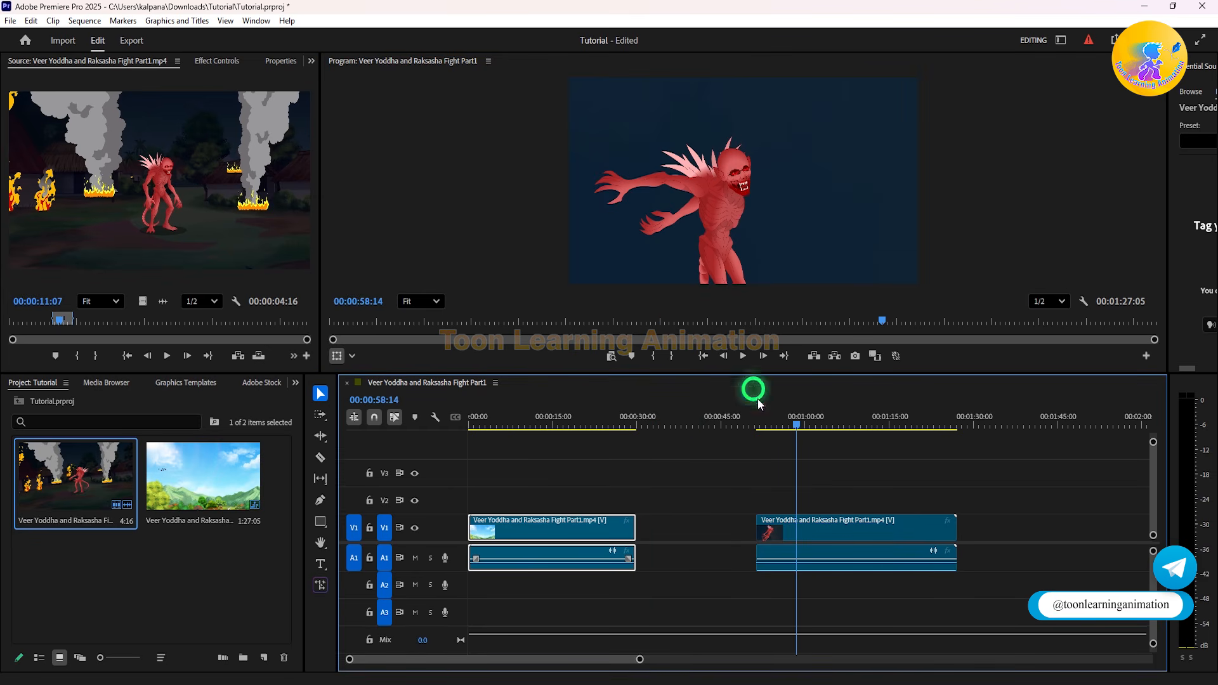
Step: Move the second part, with its audio, against the end of the first part at about 00:00:30, and play across the join
left_click_drag(823, 532, 705, 527)
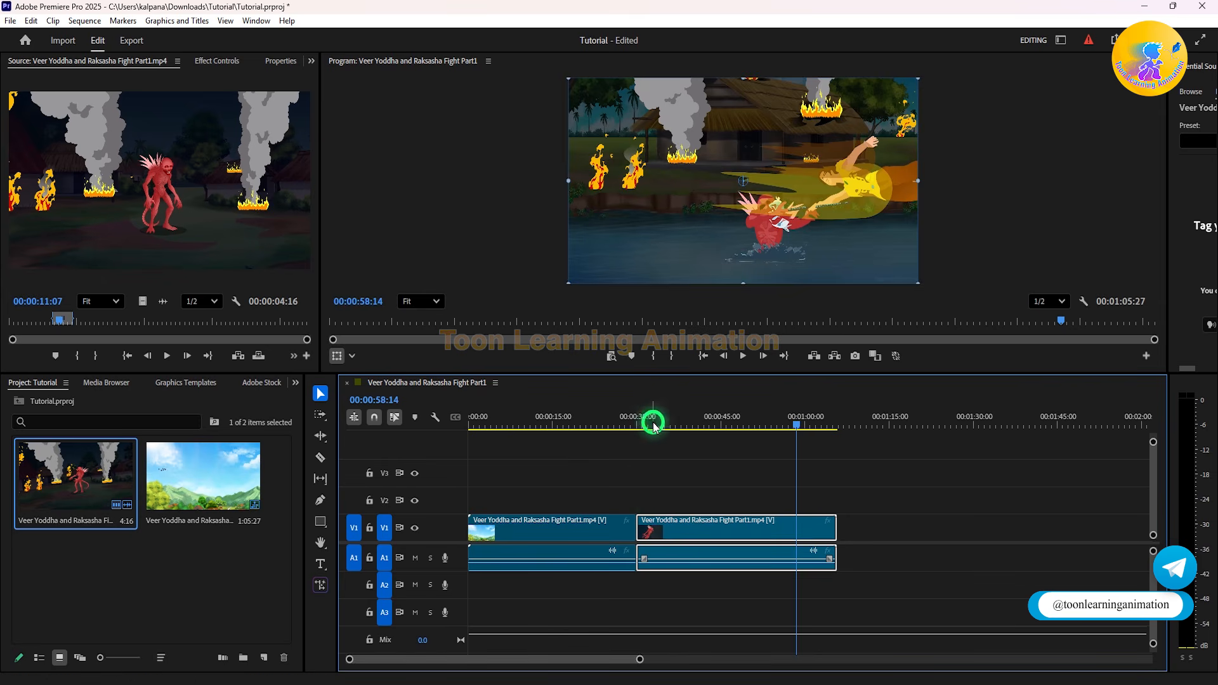
left_click(628, 425)
left_click_drag(630, 424, 631, 424)
left_click(745, 356)
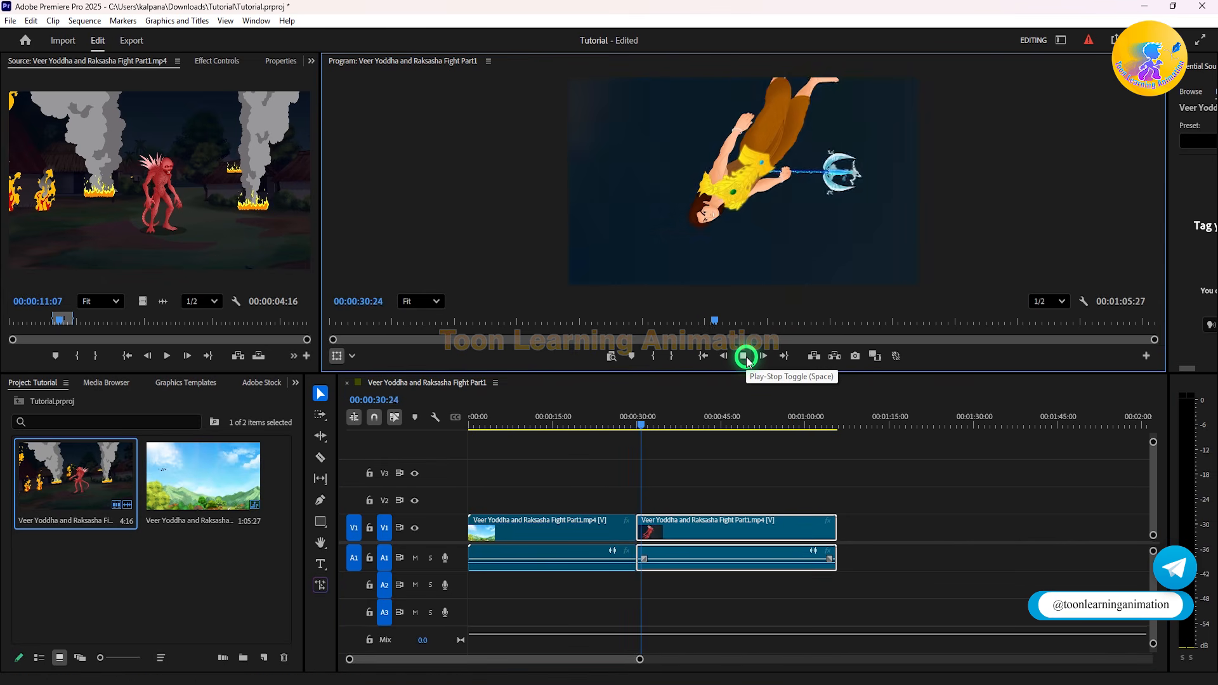
left_click(631, 424)
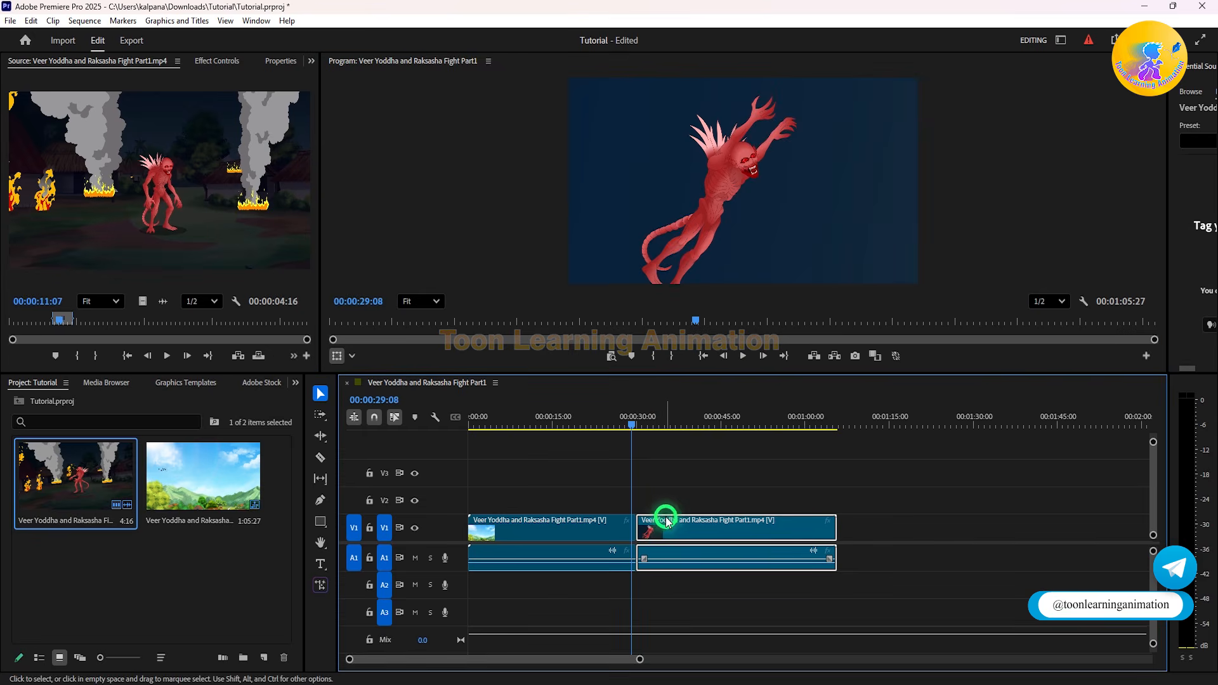
Step: Shift the second part slightly later to leave a gap of about one second, and play across that gap
left_click_drag(660, 515, 668, 531)
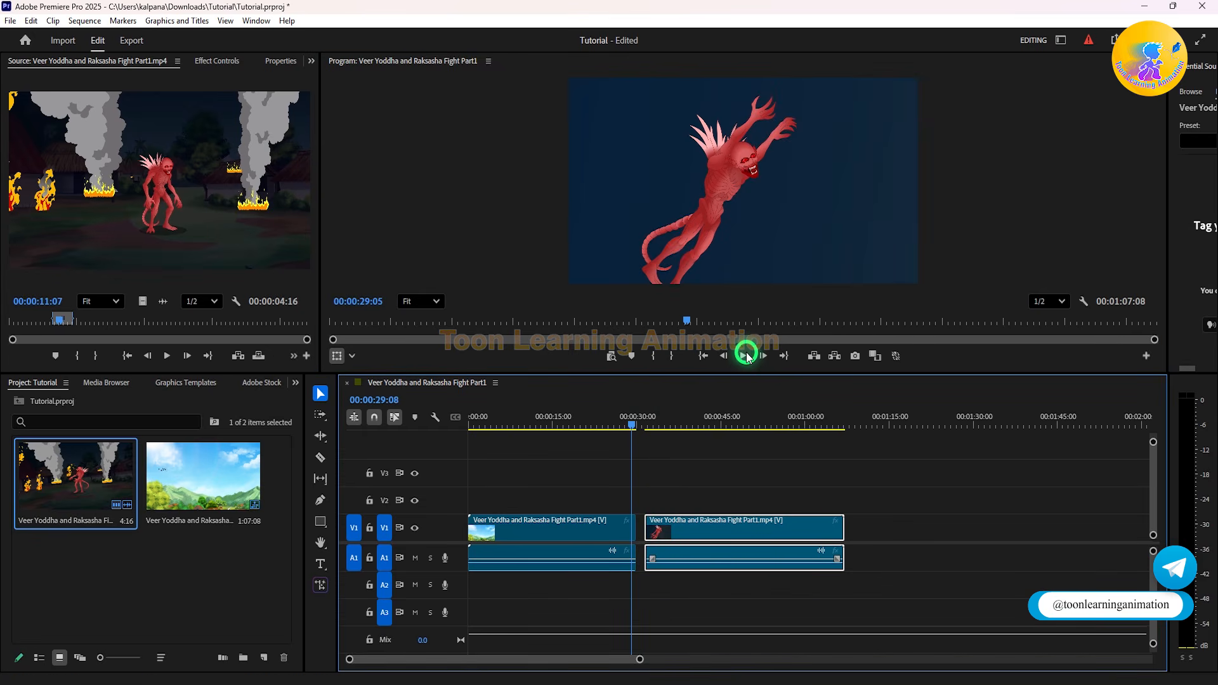
left_click(744, 356)
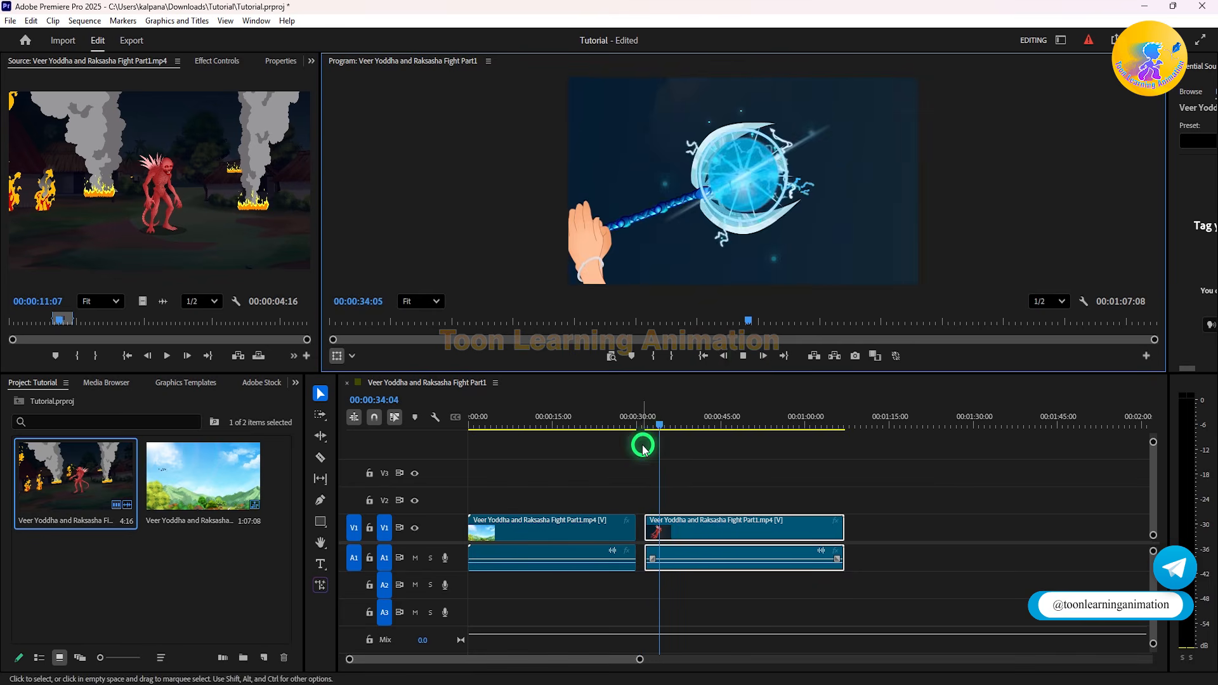
left_click(644, 420)
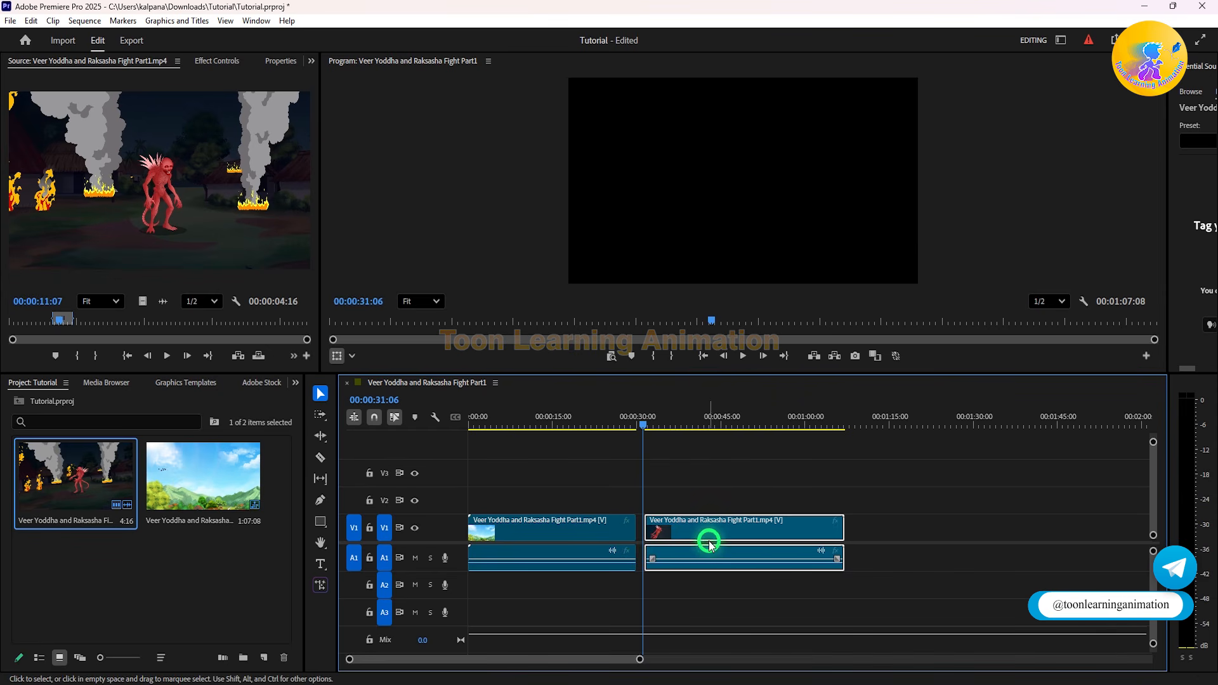
Step: Move the second part far later to end at 00:01:47:05, and pull it back to end at 00:01:29:29
left_click_drag(709, 544, 933, 544)
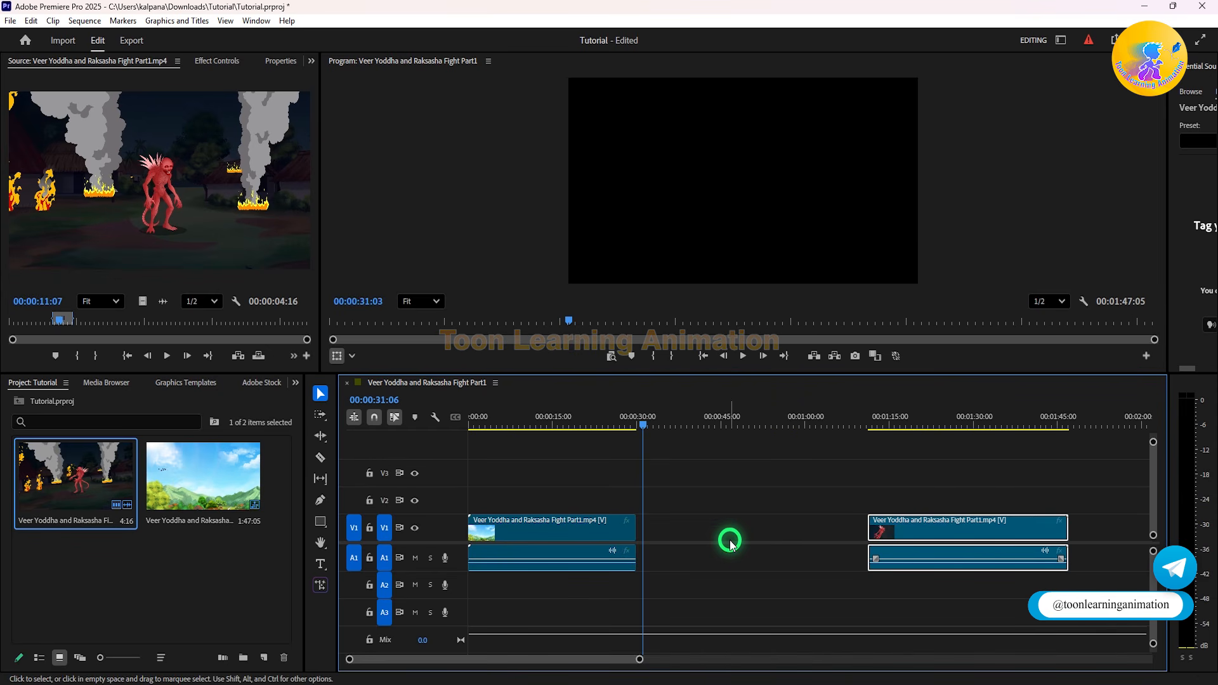
left_click(682, 424)
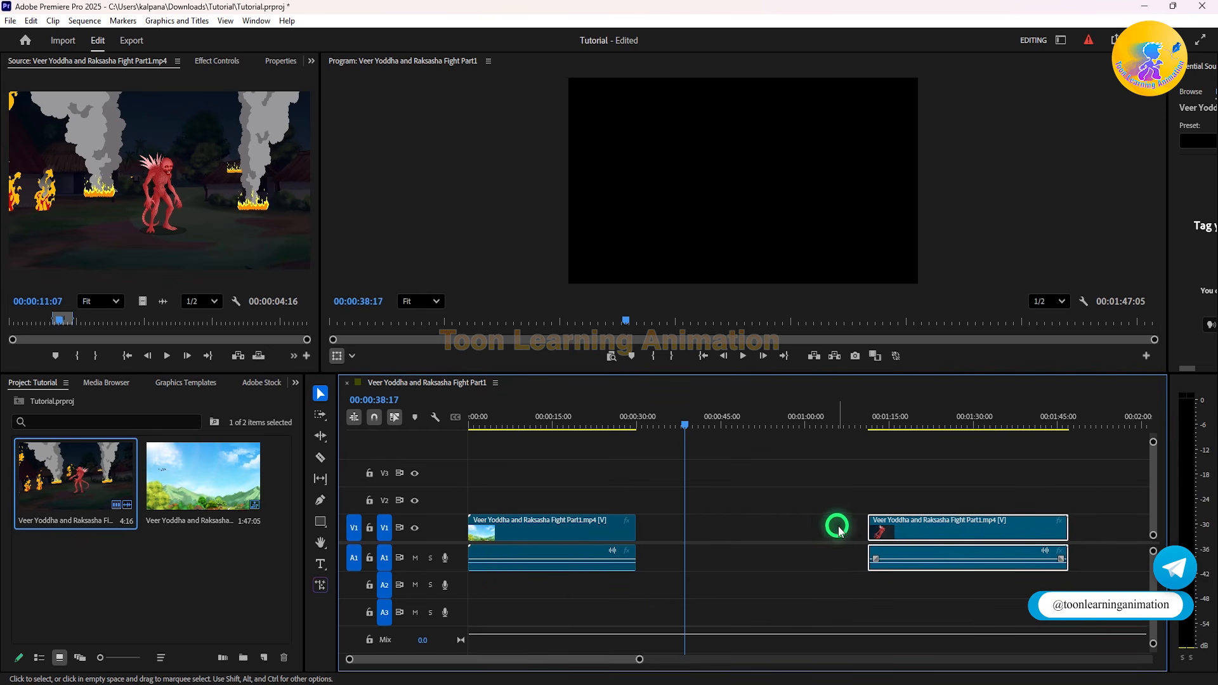
left_click_drag(901, 536, 805, 536)
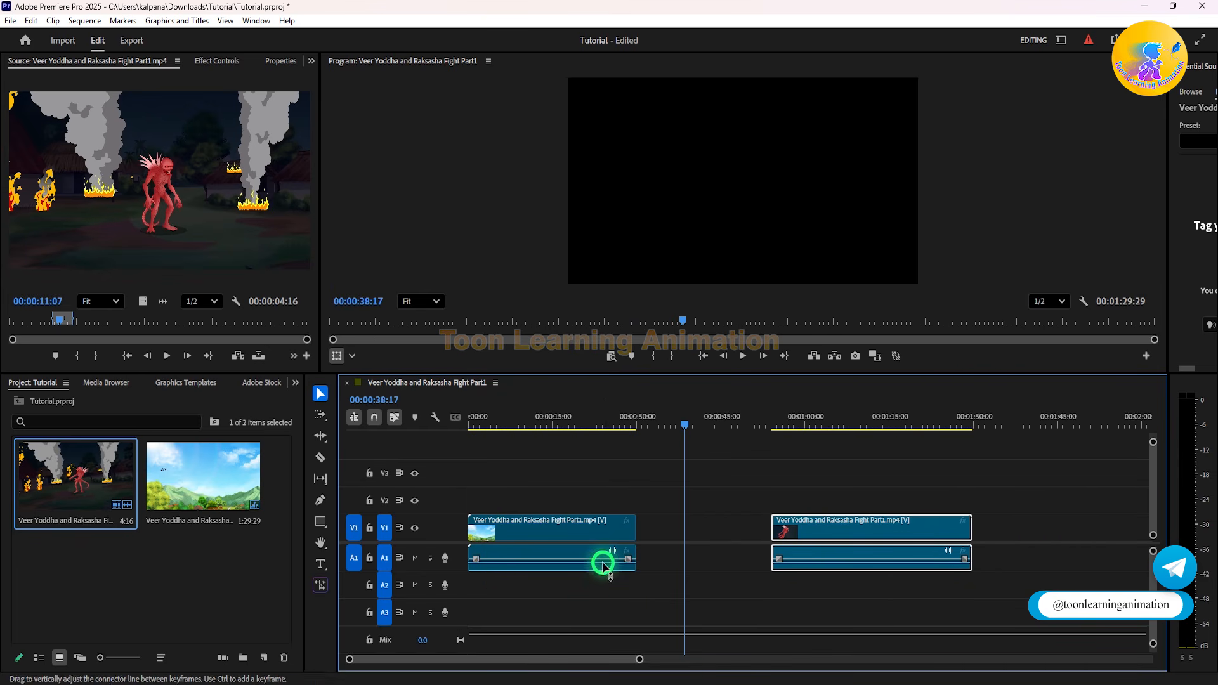
Step: Extend the end of the first part, with its audio, to about 00:00:36 and further to about 00:00:50, scrubbing the restored footage
left_click_drag(617, 417, 632, 423)
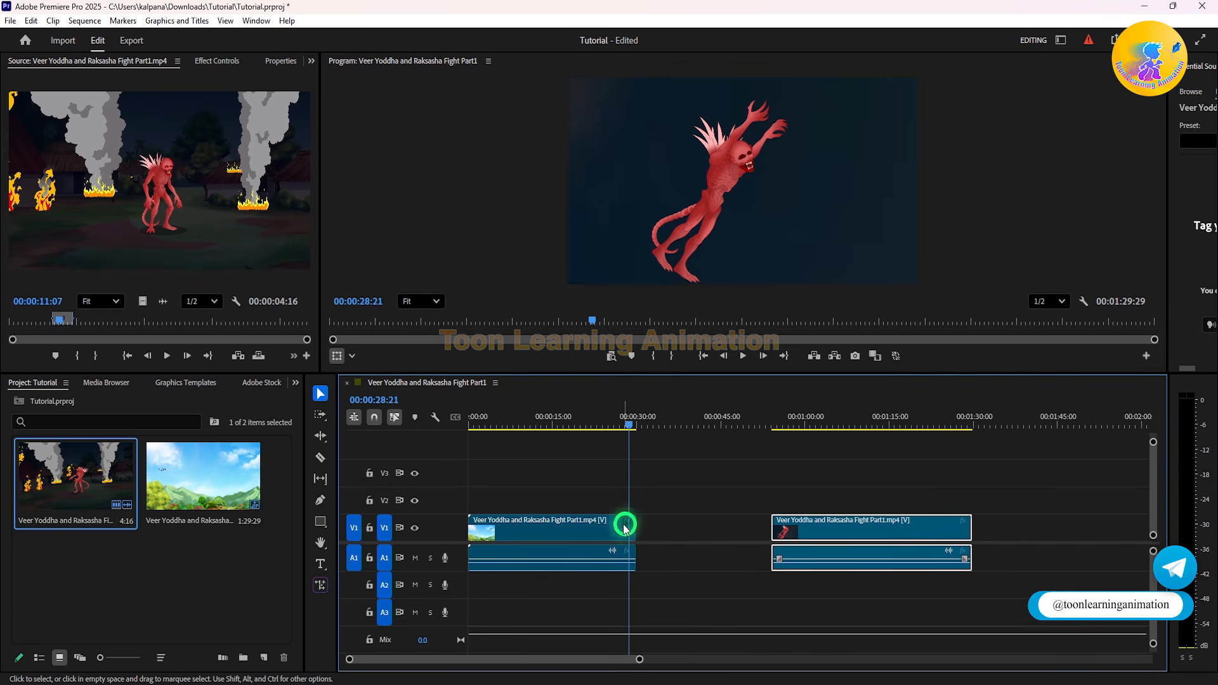
mouse_move(633, 416)
left_mouse_down()
mouse_move(645, 421)
mouse_move(628, 420)
left_mouse_up()
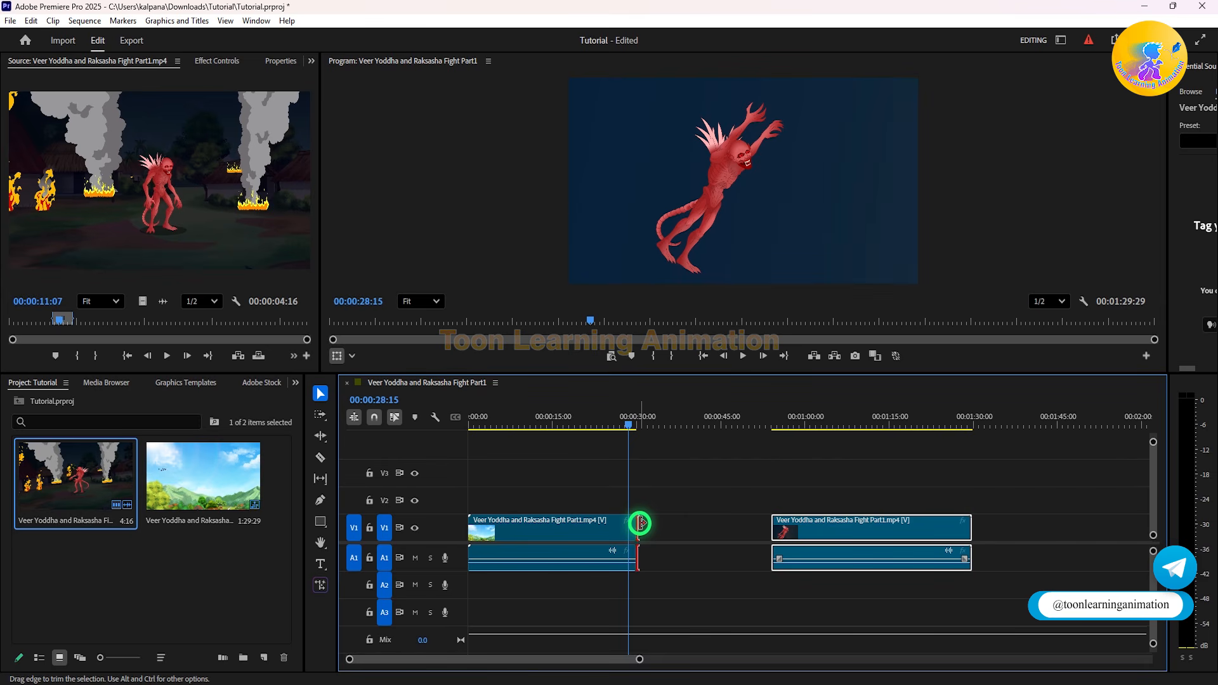
left_click_drag(641, 524, 674, 526)
left_click_drag(629, 422, 671, 424)
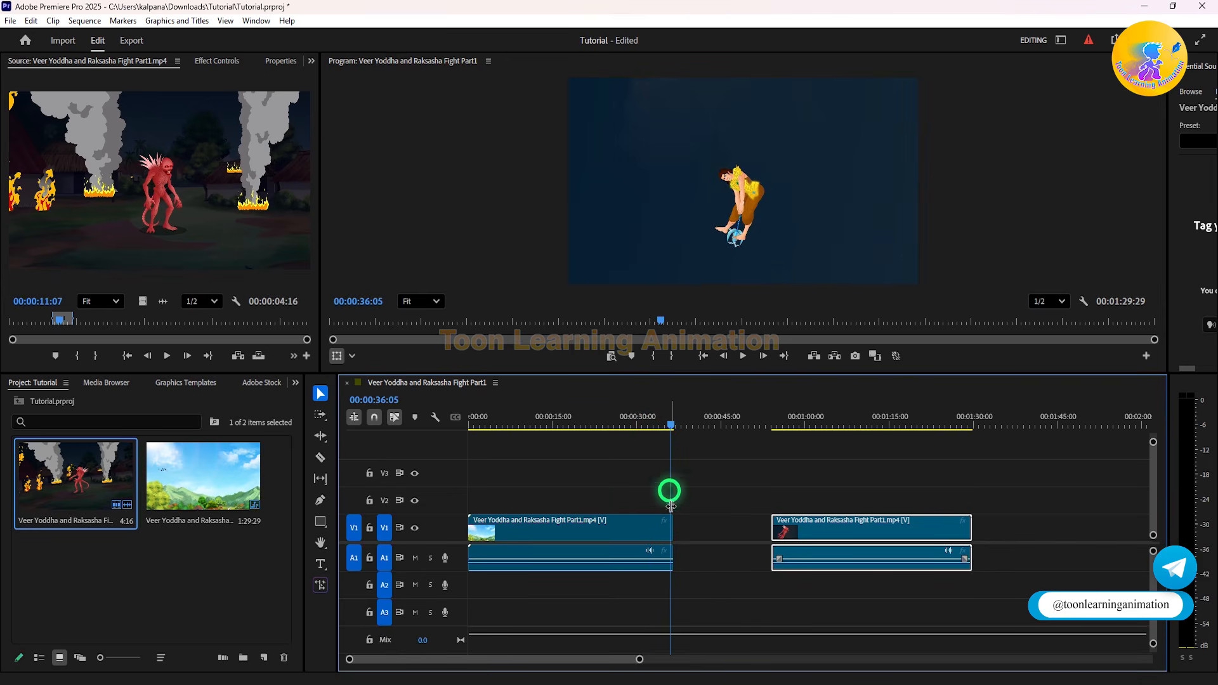
left_click_drag(678, 524, 748, 531)
left_click_drag(669, 422, 734, 431)
Step: Move the second part to end at 00:01:55:22, and extend the first part's end to its full 00:01:05:27 duration
left_click_drag(789, 521, 933, 536)
left_click_drag(747, 532, 904, 542)
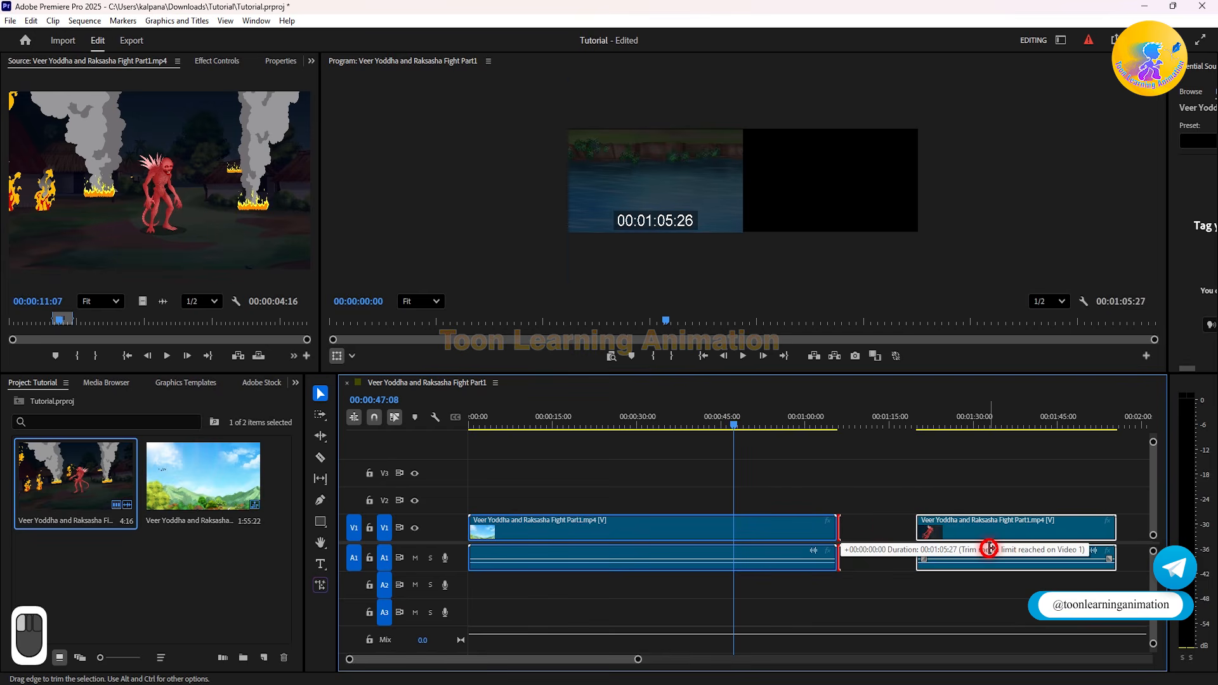
left_click_drag(990, 548, 878, 533)
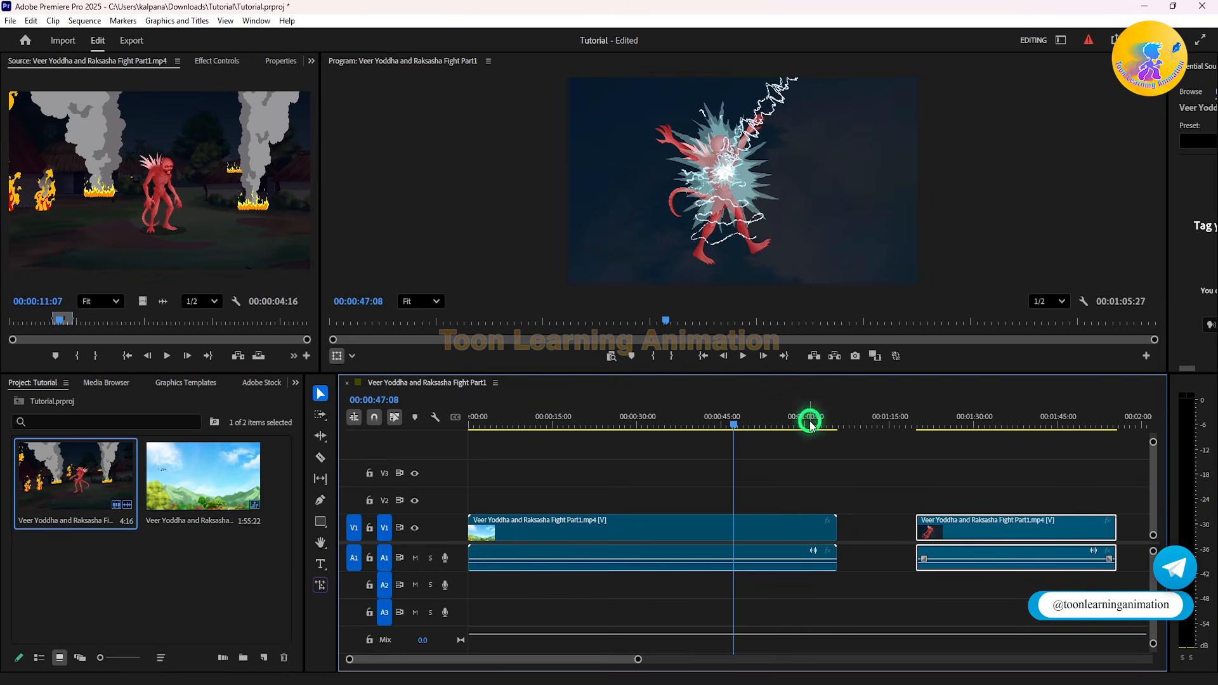
Step: Trim the end of the first part back to the playhead at 00:00:37:26
mouse_move(810, 424)
left_mouse_down()
mouse_move(830, 422)
mouse_move(798, 433)
mouse_move(818, 434)
left_mouse_up()
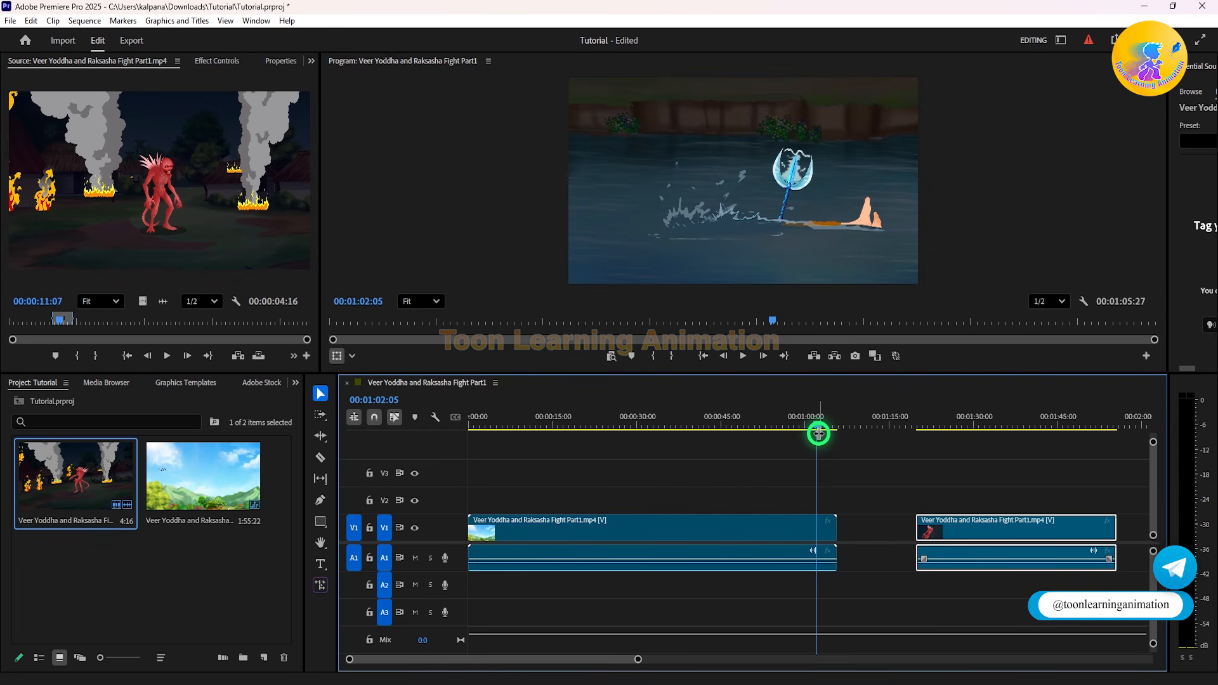
left_click_drag(818, 433, 681, 432)
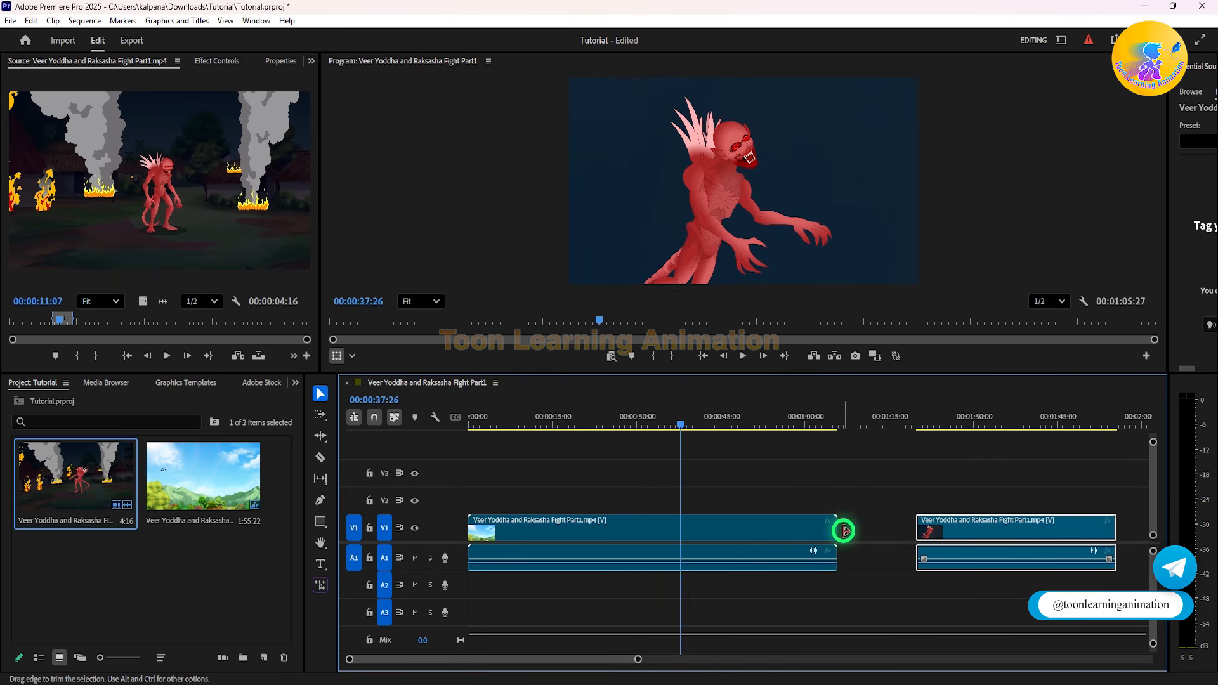
left_click_drag(843, 534, 681, 532)
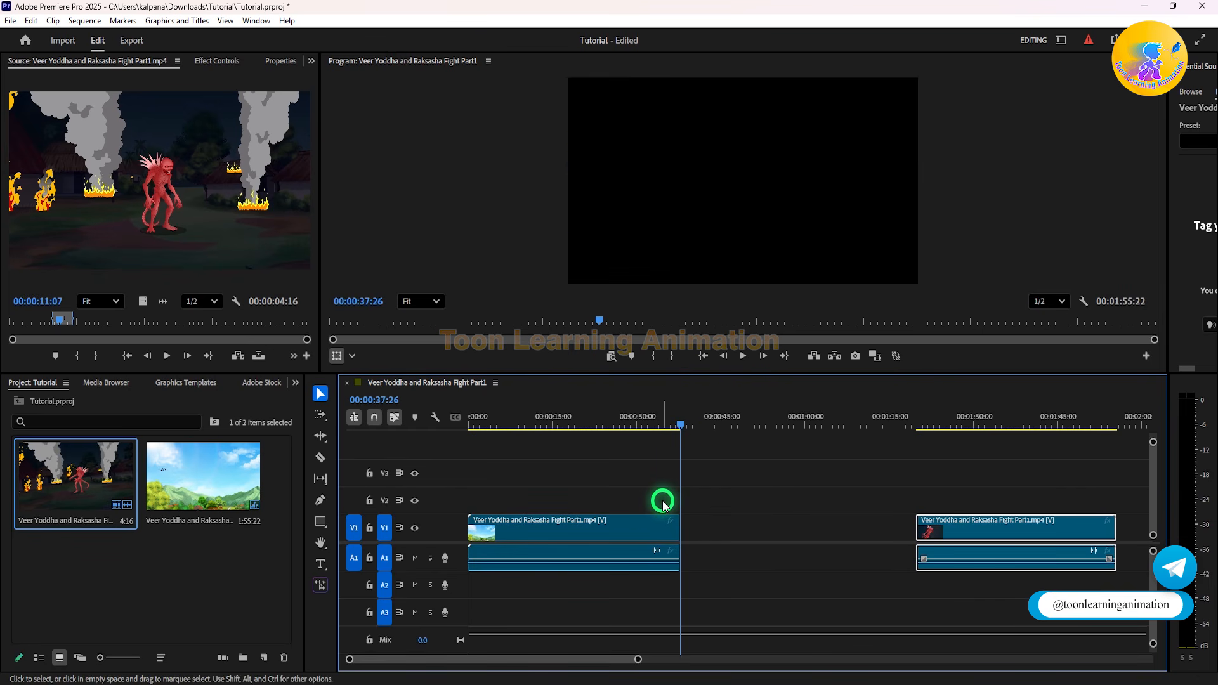
Step: Extend the first part's end to about 00:00:53 and on to the full source length, checking the second part's opening in between
left_click_drag(682, 531, 764, 531)
mouse_move(675, 430)
left_mouse_down()
mouse_move(739, 433)
mouse_move(697, 433)
left_mouse_up()
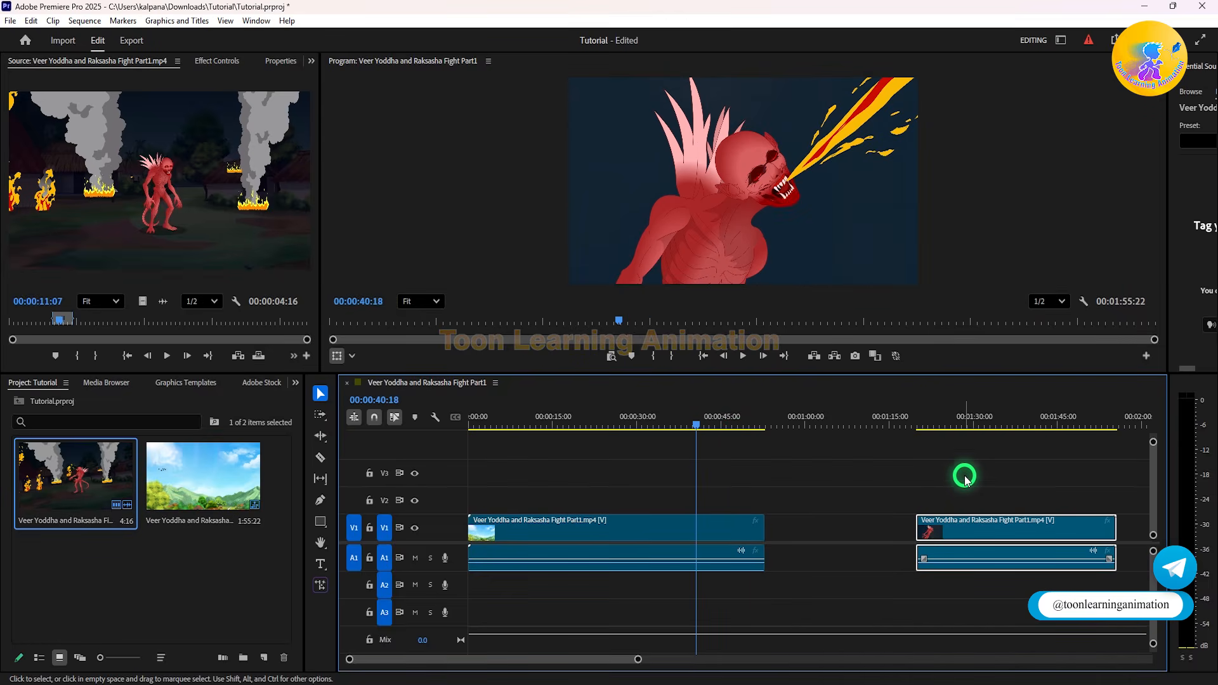
left_click(919, 418)
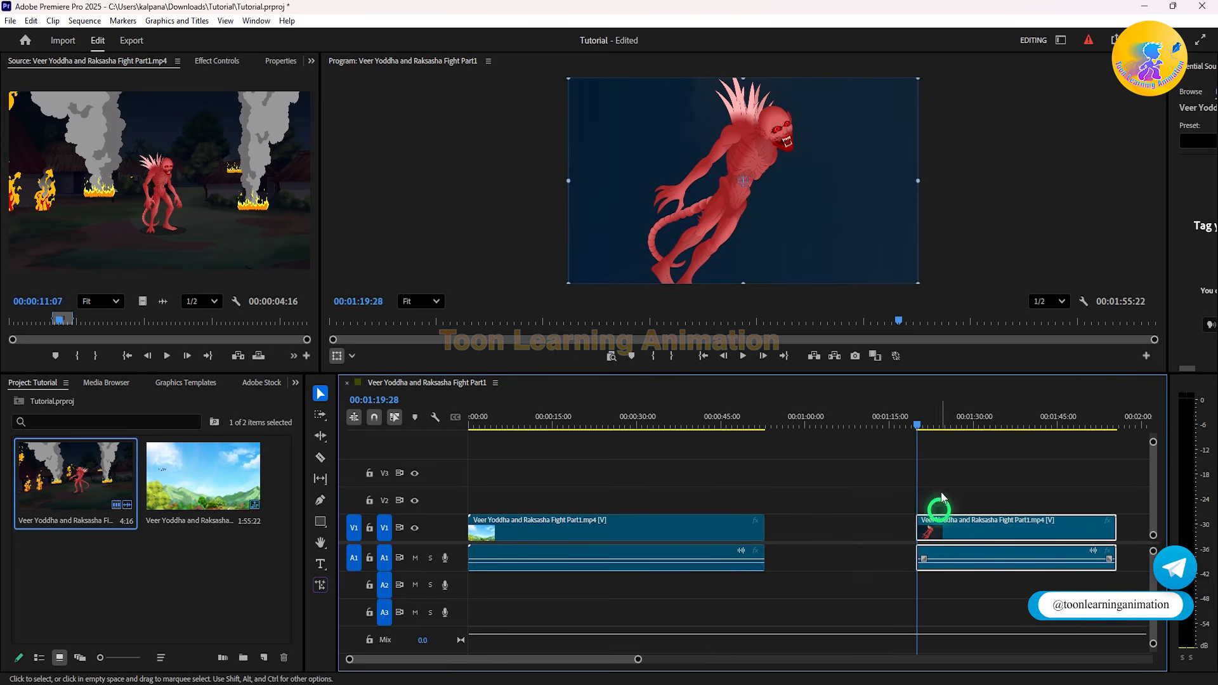
left_click(949, 420)
left_click_drag(763, 530, 885, 529)
Step: Scrub through the second part, and try to extend its end beyond the last source frame
left_click(918, 420)
left_click_drag(917, 424, 964, 421)
left_click_drag(639, 660, 643, 660)
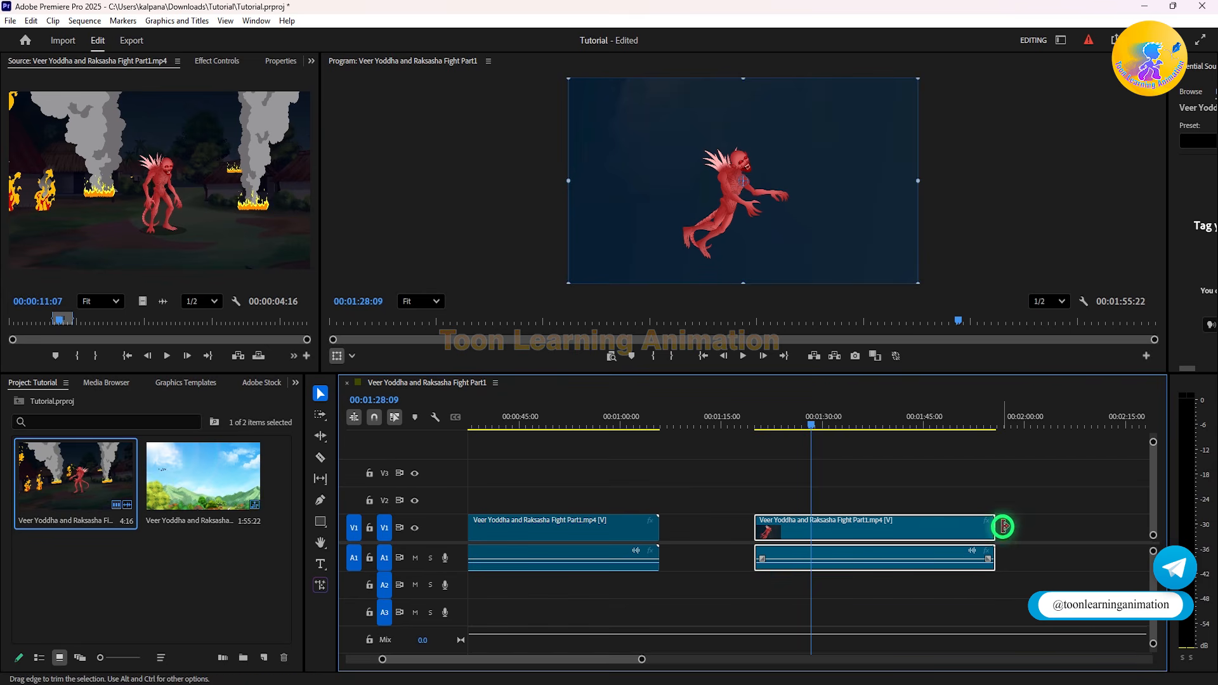
left_click_drag(997, 527, 1156, 526)
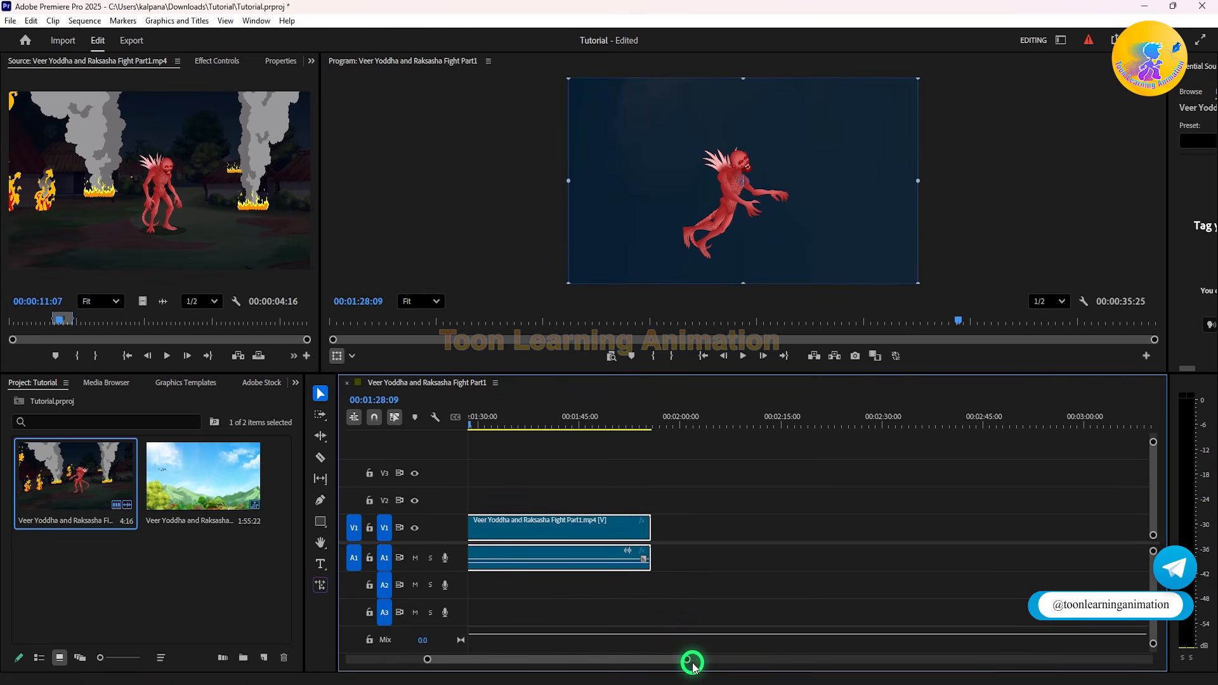
mouse_move(693, 660)
left_mouse_down()
mouse_move(714, 661)
mouse_move(703, 662)
left_mouse_up()
left_click_drag(973, 528, 1027, 487)
left_click(993, 419)
left_click_drag(993, 419, 978, 422)
left_click_drag(982, 420, 766, 435)
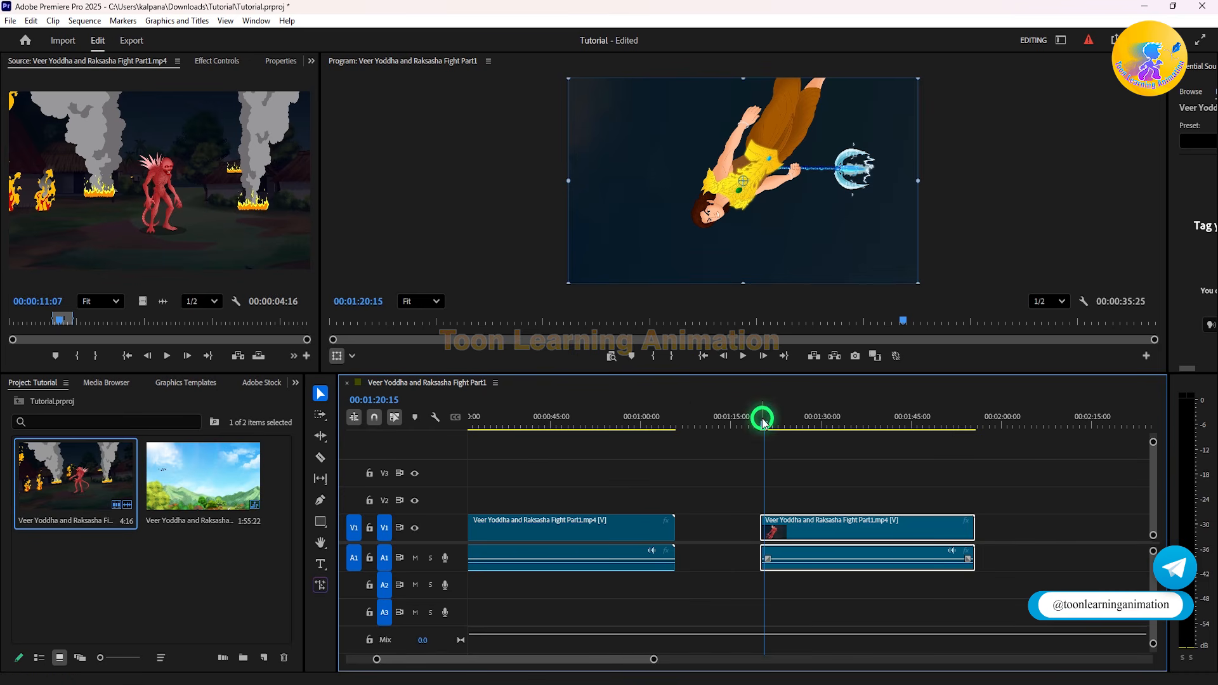
Step: Extend the second part's start back to the source's first frame, moving the clip later to end at 00:02:38:14
left_click(702, 428)
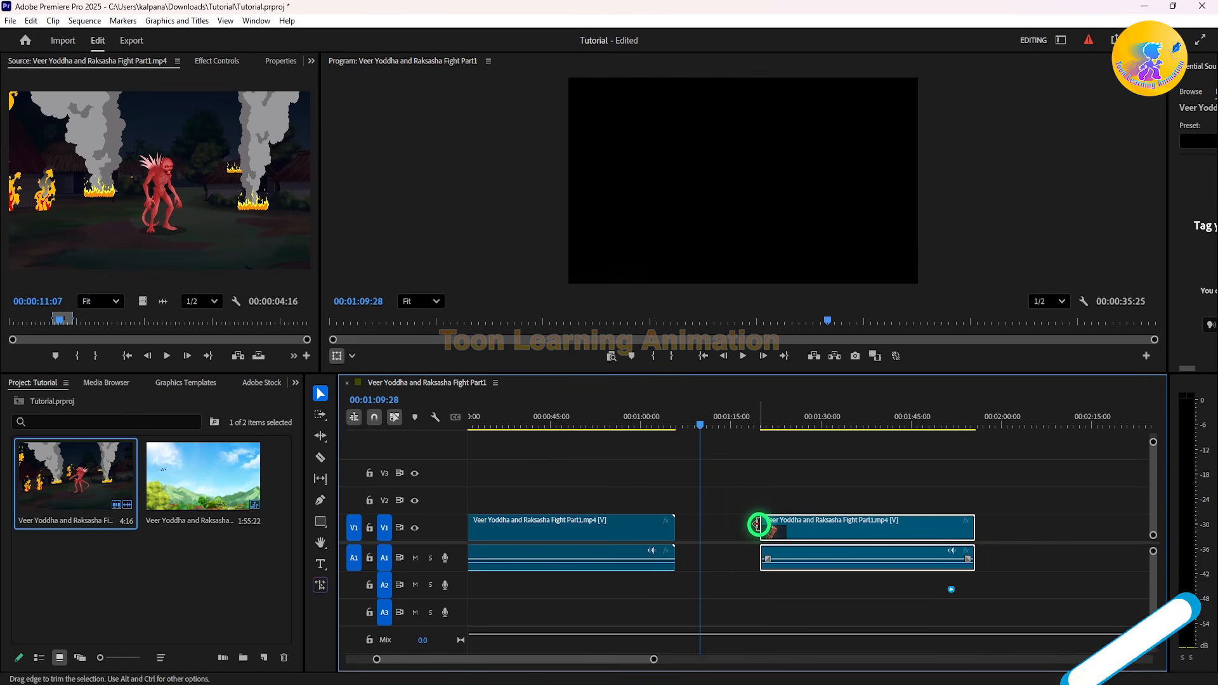
left_click_drag(758, 524, 684, 527)
left_click_drag(729, 430, 690, 435)
mouse_move(742, 524)
left_mouse_down()
mouse_move(996, 520)
mouse_move(742, 527)
left_mouse_up()
left_click(949, 479)
left_click_drag(867, 437, 819, 426)
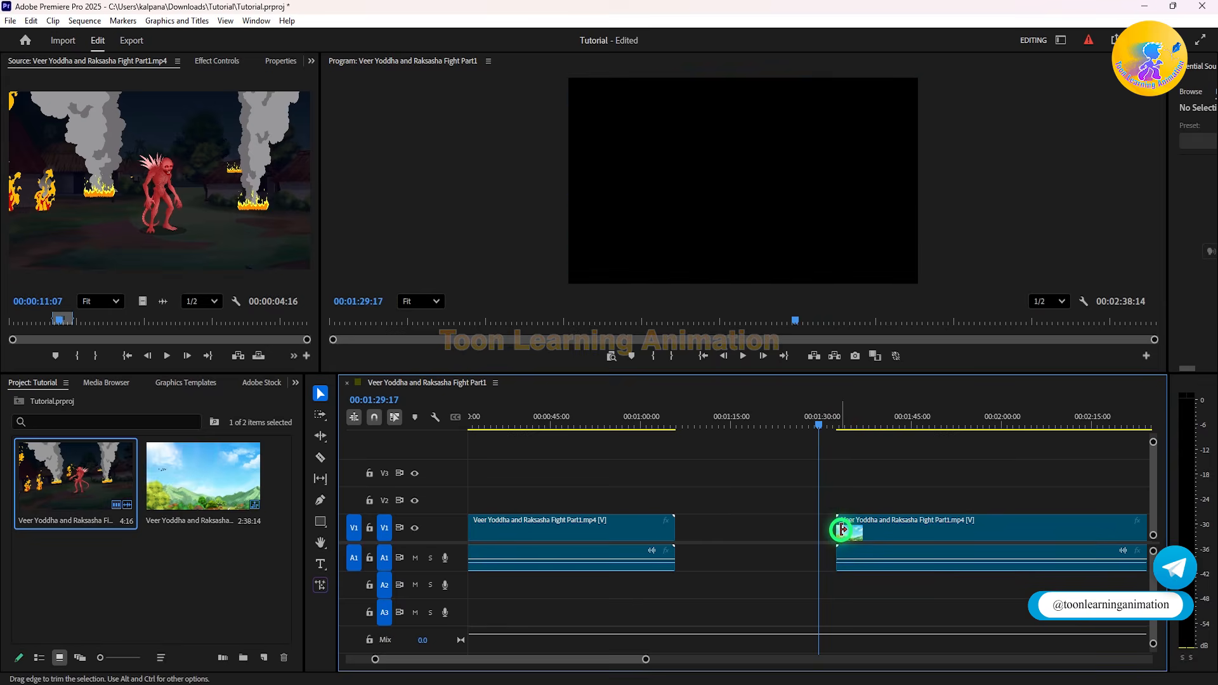
Step: Try to extend the second clip's start before the first source frame, and scrub through the clip to 00:02:06:02
left_click_drag(838, 525, 771, 531)
left_click_drag(691, 548, 503, 541)
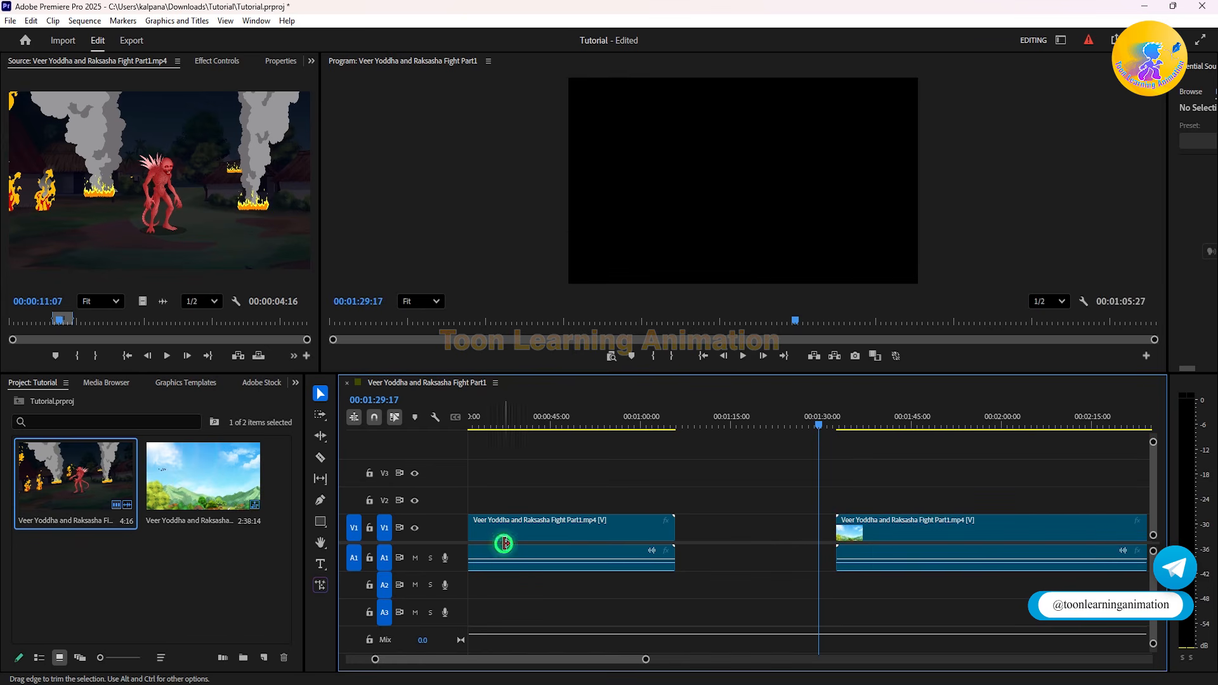
left_click(839, 419)
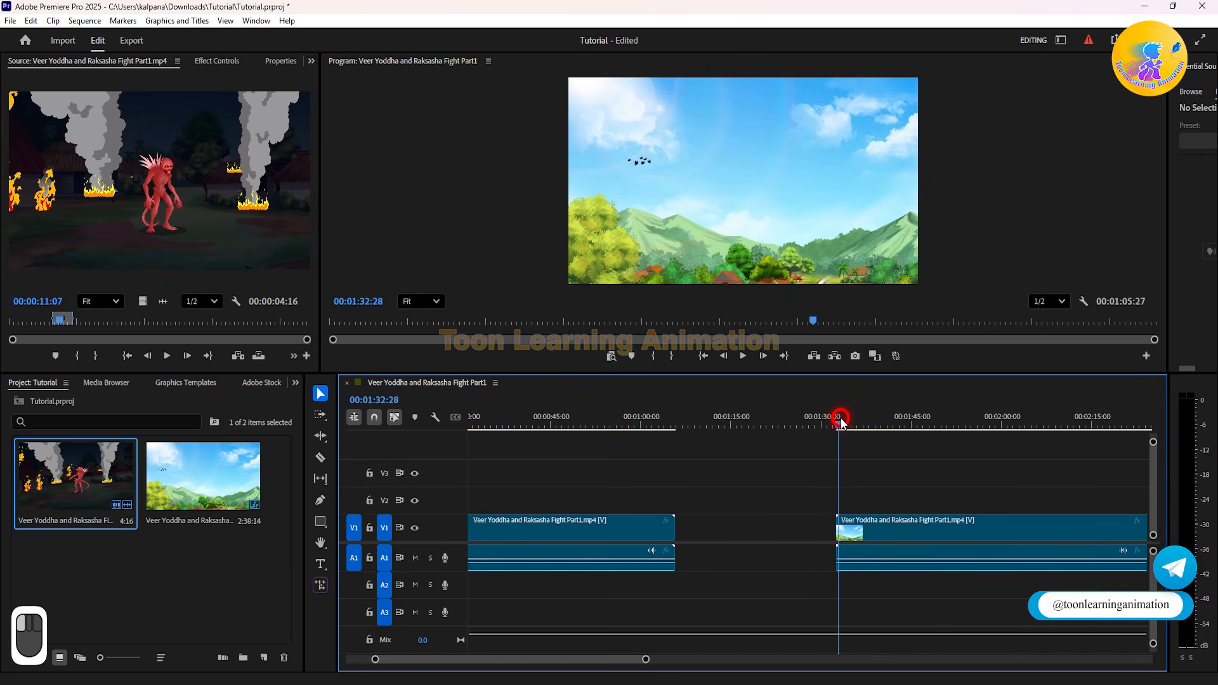
left_click_drag(841, 421, 1037, 436)
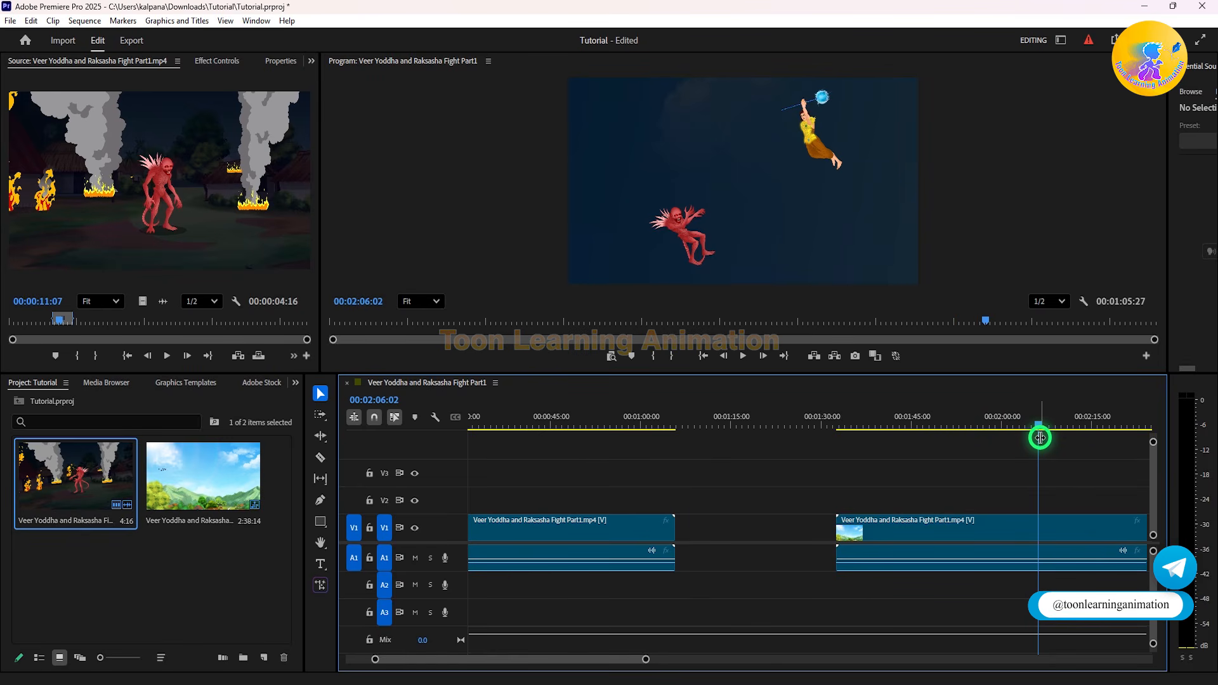
Step: Trim the second clip's start, and move the shortened clip earlier to run from about 00:01:17:26 to 00:01:42:01
left_click_drag(838, 526, 793, 527)
left_click_drag(786, 416, 750, 431)
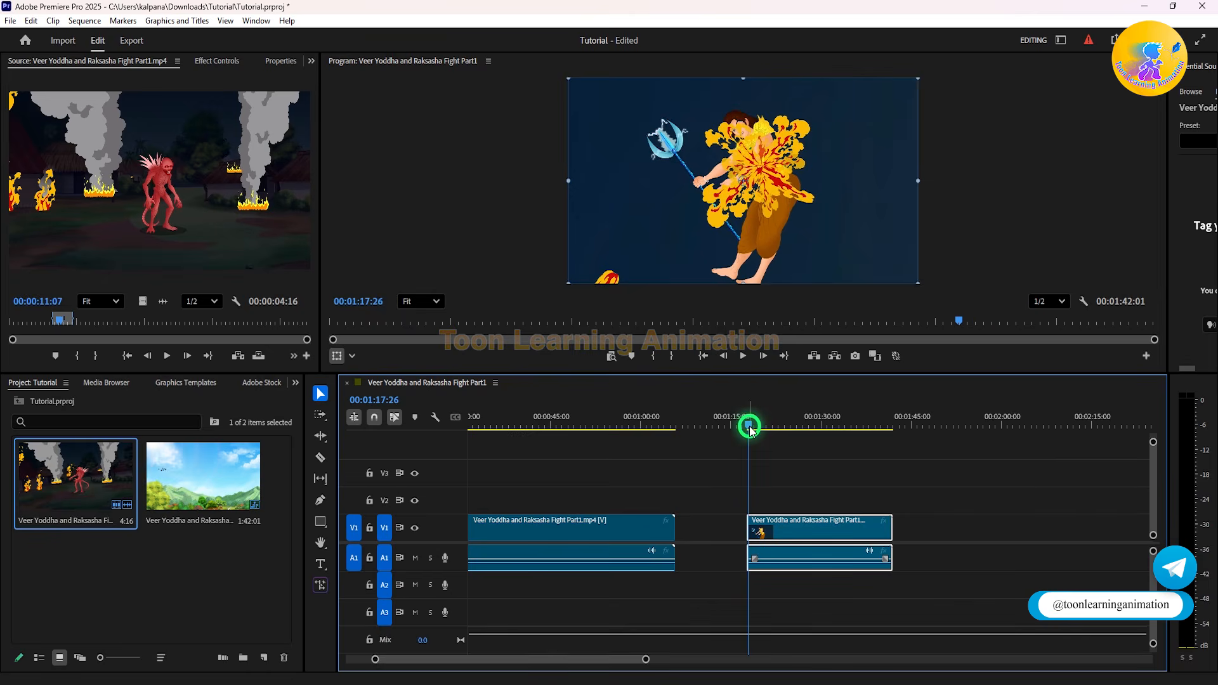
left_click_drag(647, 660, 651, 659)
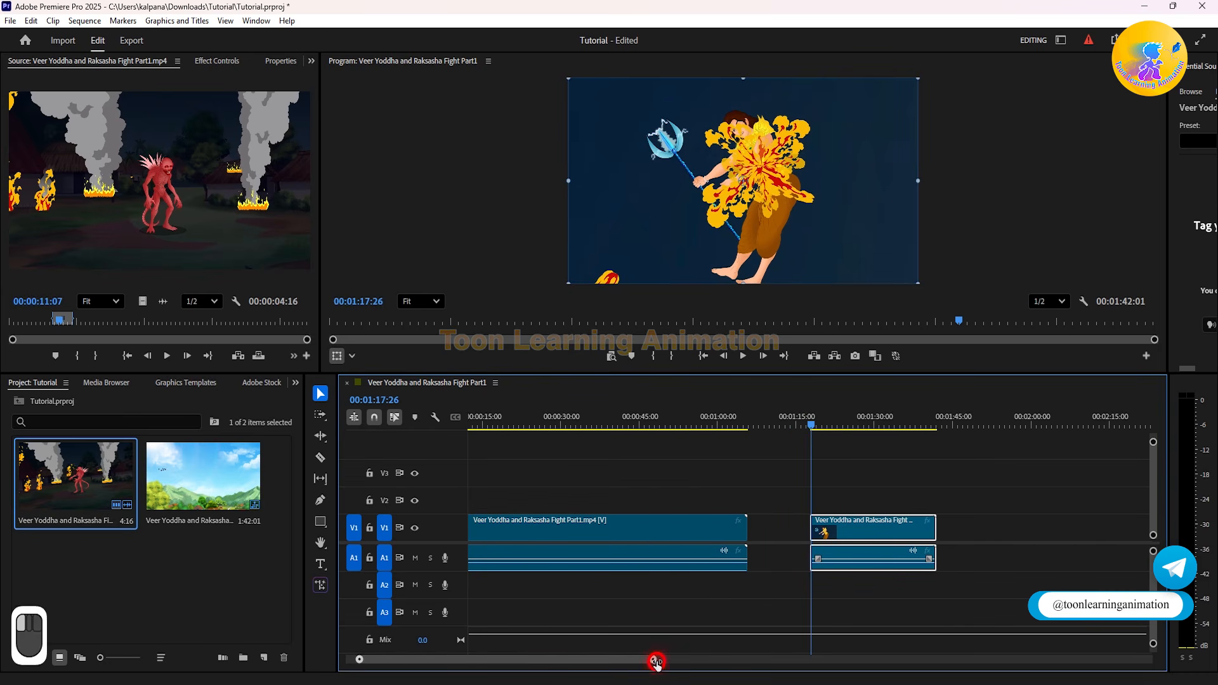
Step: Split the second clip near 00:01:30 and the first clip near 00:00:47, 00:00:18 and 00:00:35 with the Razor tool
left_click(320, 457)
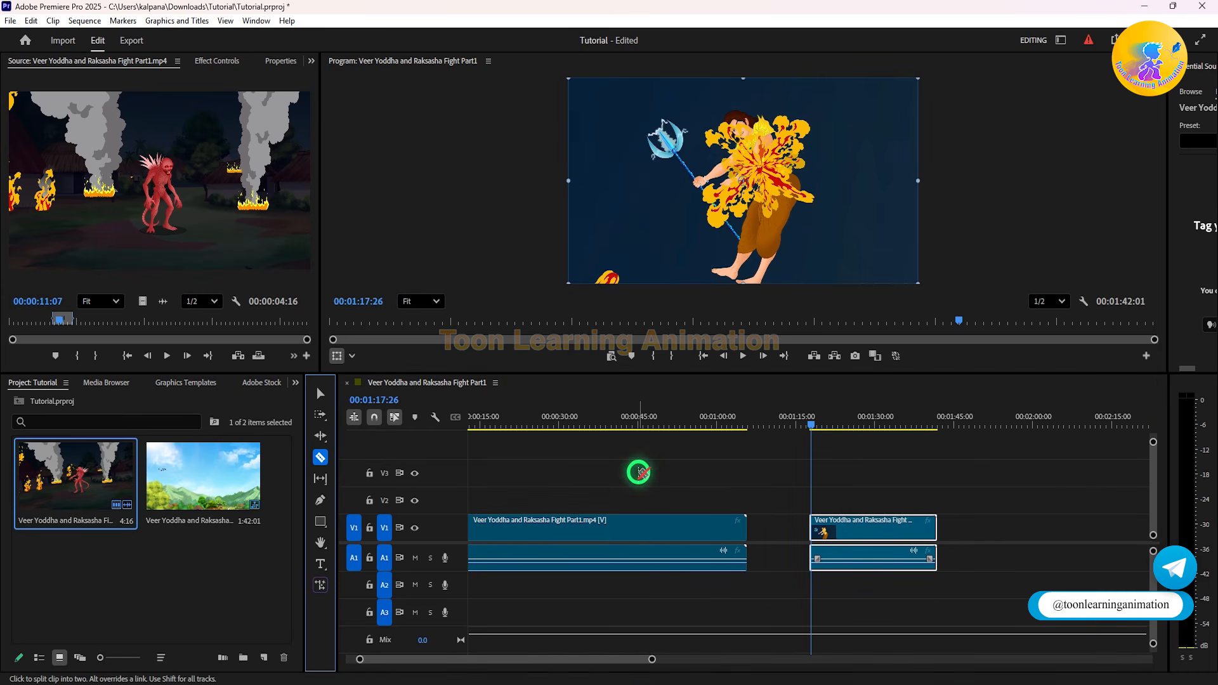
left_click(876, 528)
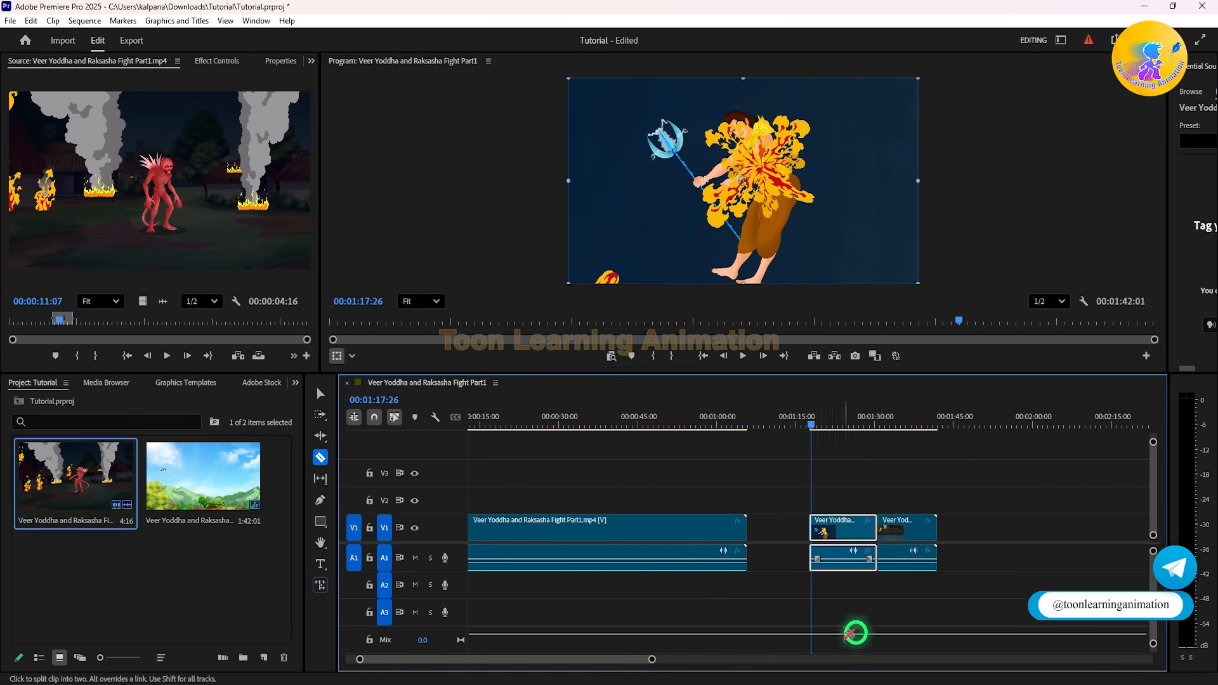
left_click(651, 549)
left_click(498, 536)
left_click(586, 545)
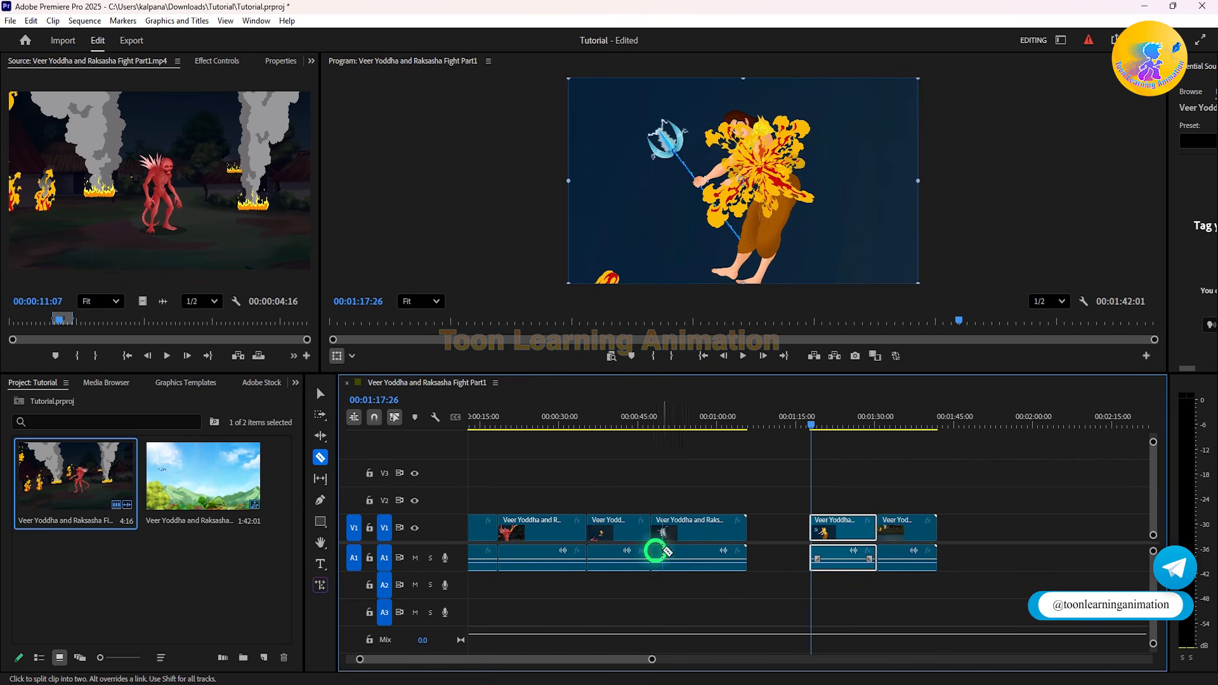
Step: Split the first group's last piece near 00:01:00 with the Razor tool, and delete the piece between about 00:00:35 and 00:00:47
left_click(716, 539)
left_click(320, 394)
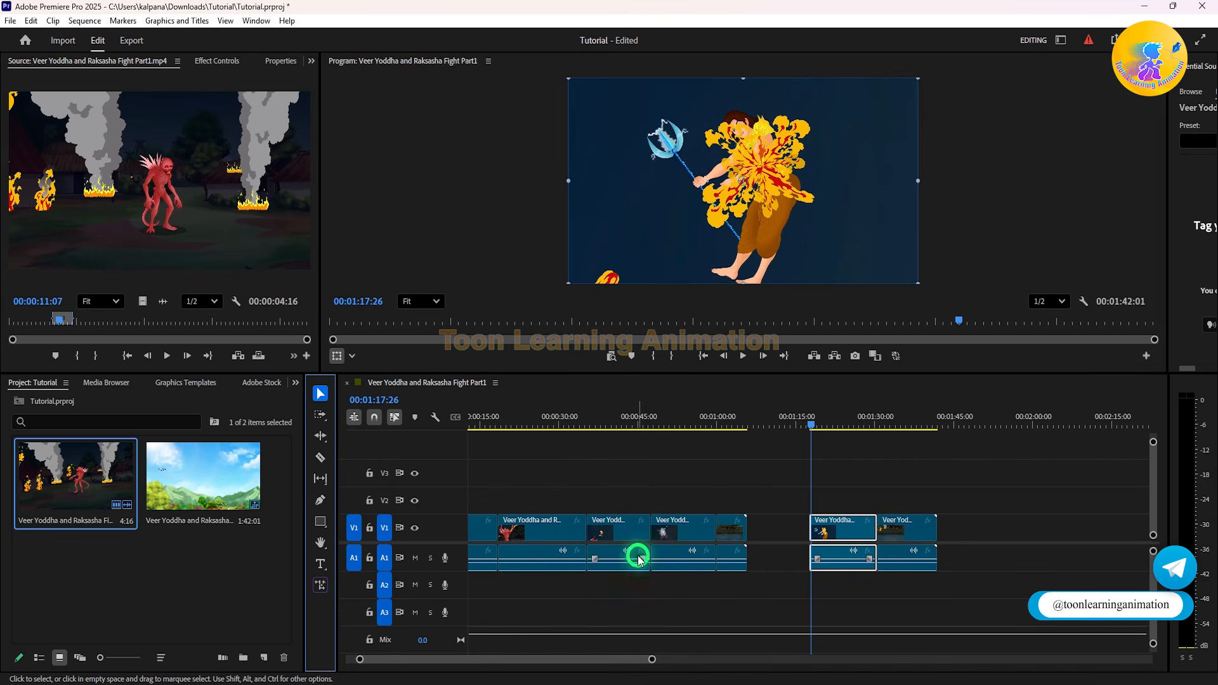
left_click_drag(619, 468, 619, 590)
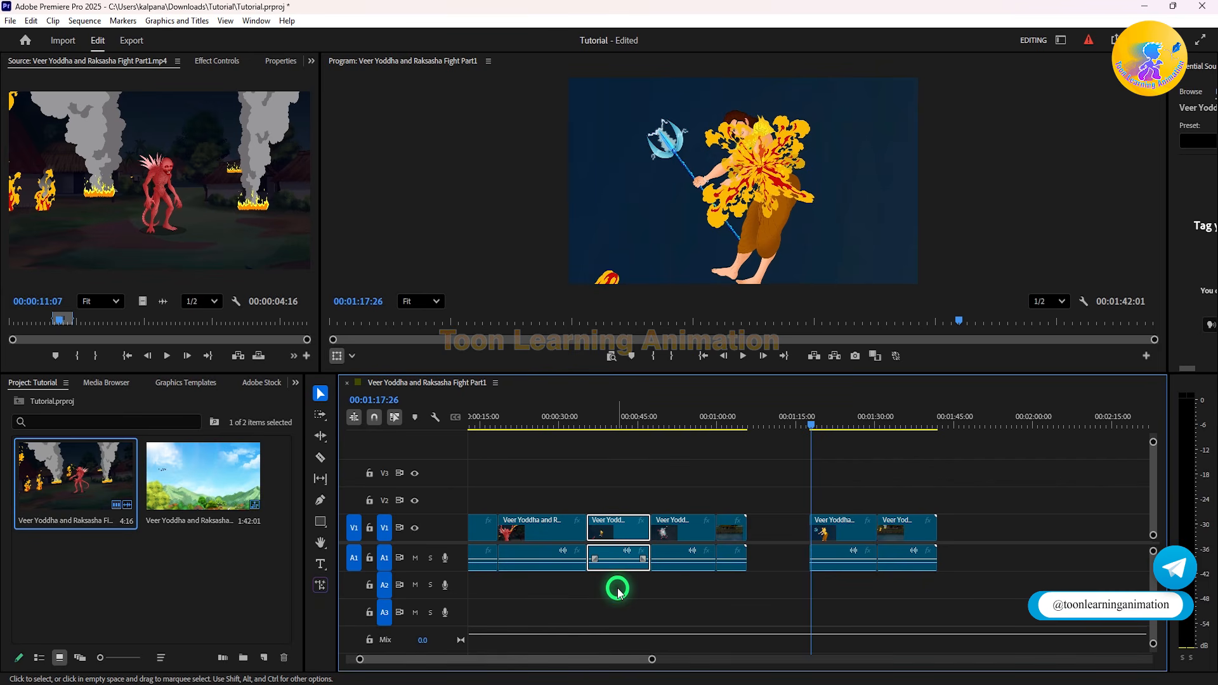
key("Delete")
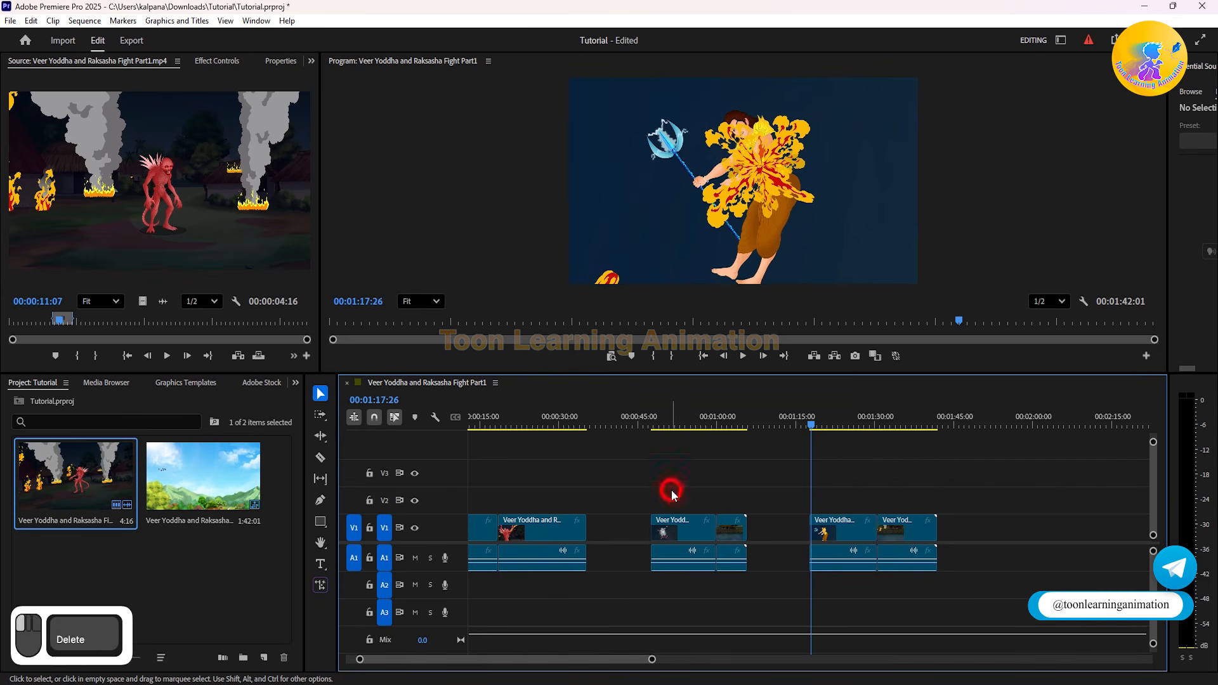
Step: Close both timeline gaps by moving the following pieces and the last two clips earlier, ending the sequence at 00:01:18:02
left_click_drag(666, 484, 674, 533)
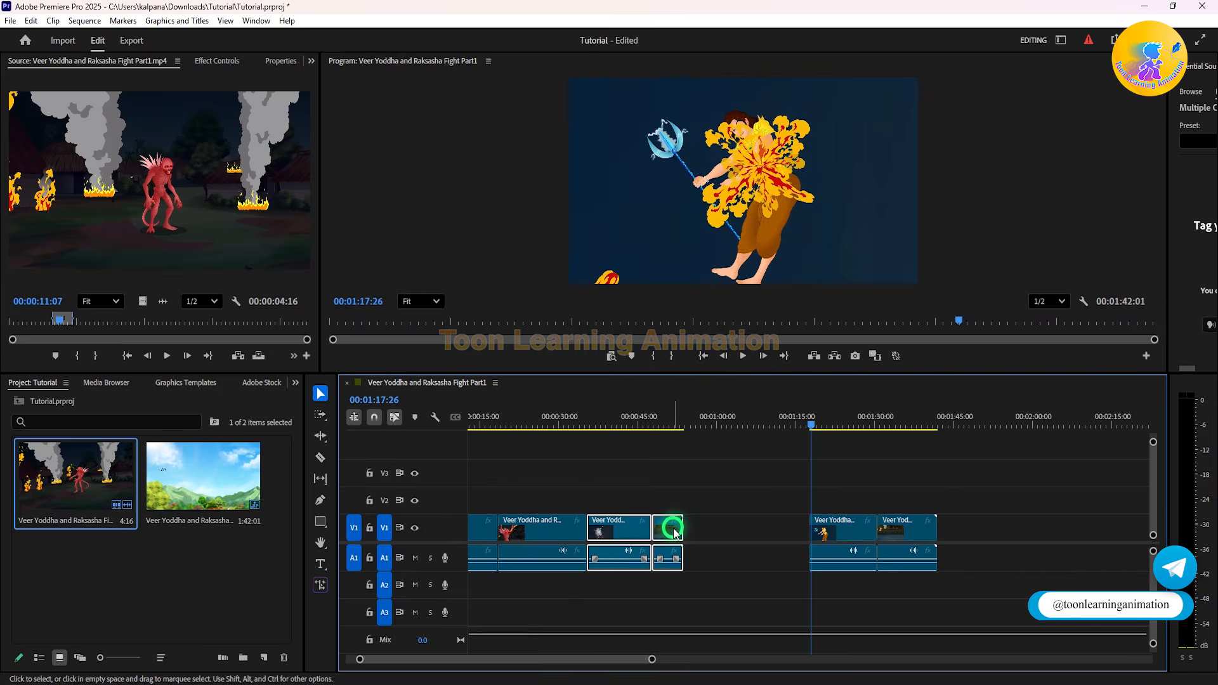
left_click_drag(755, 482, 971, 579)
left_click_drag(916, 526, 787, 536)
left_click_drag(568, 418, 834, 492)
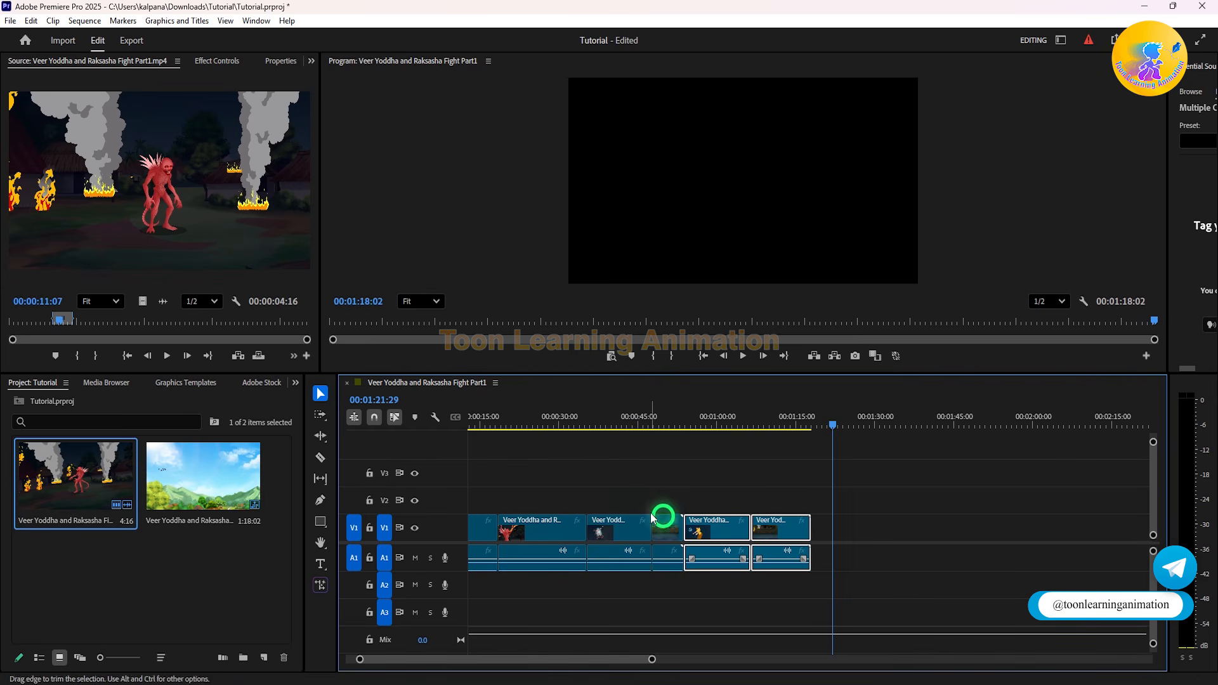
Step: Undo the gap-closing moves and the deletion of the piece starting near 00:00:35
key("ctrl+z")
key("ctrl+z")
key("ctrl+z")
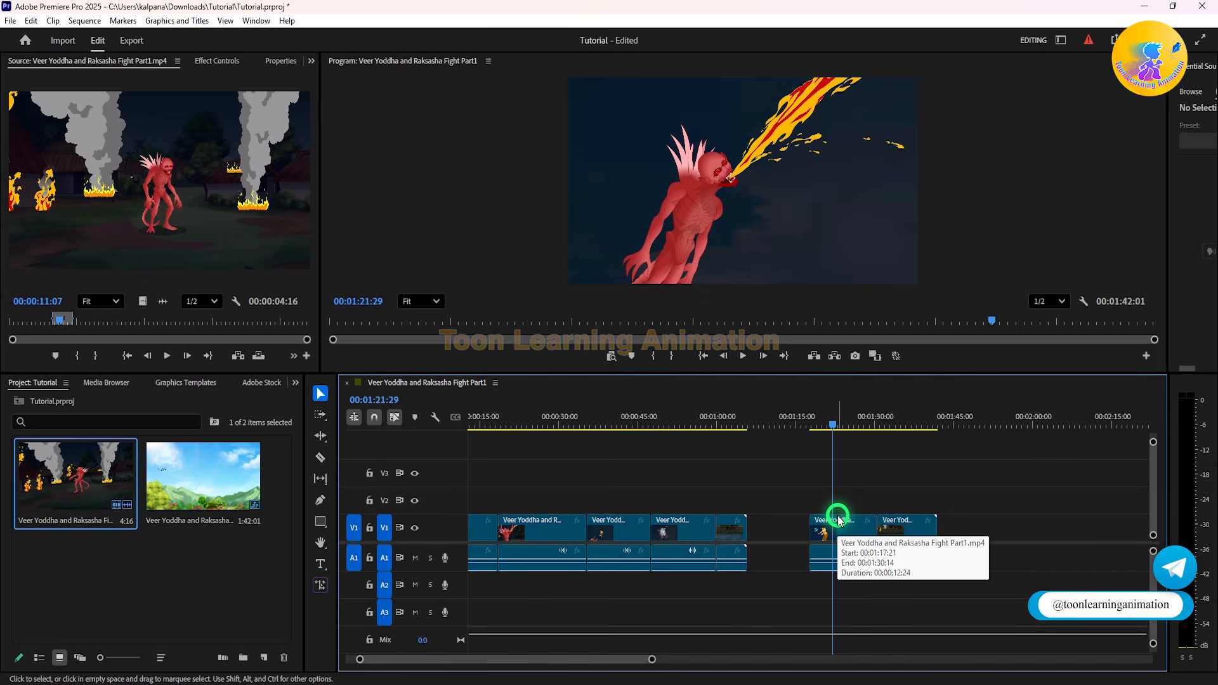
Step: Join the through edit near 00:00:35, and delete the two pieces between about 00:00:47 and 00:01:05
right_click(590, 519)
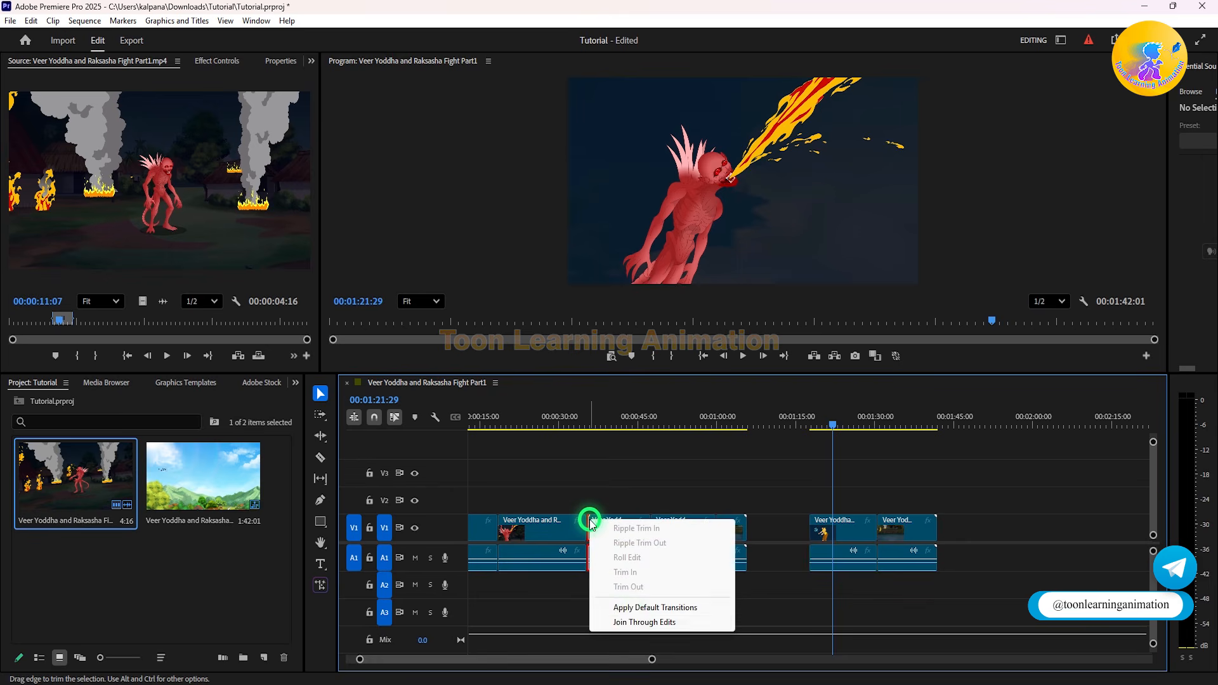
left_click(637, 624)
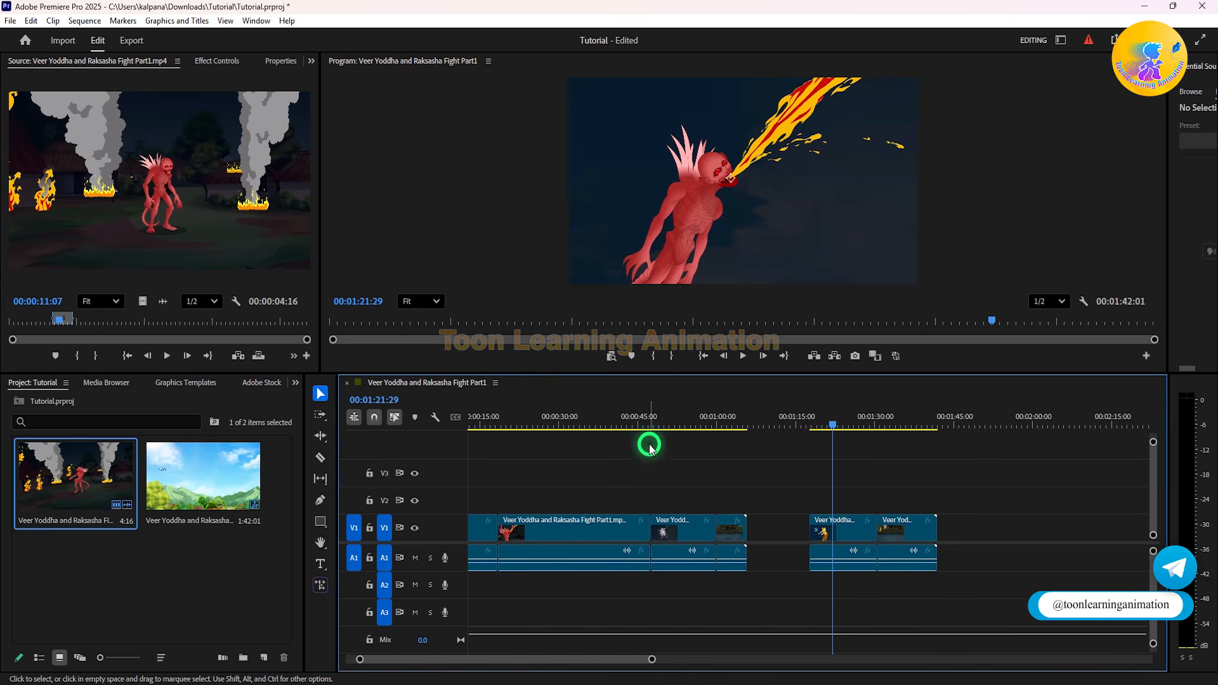
left_click_drag(622, 418, 648, 419)
left_click_drag(666, 484, 774, 597)
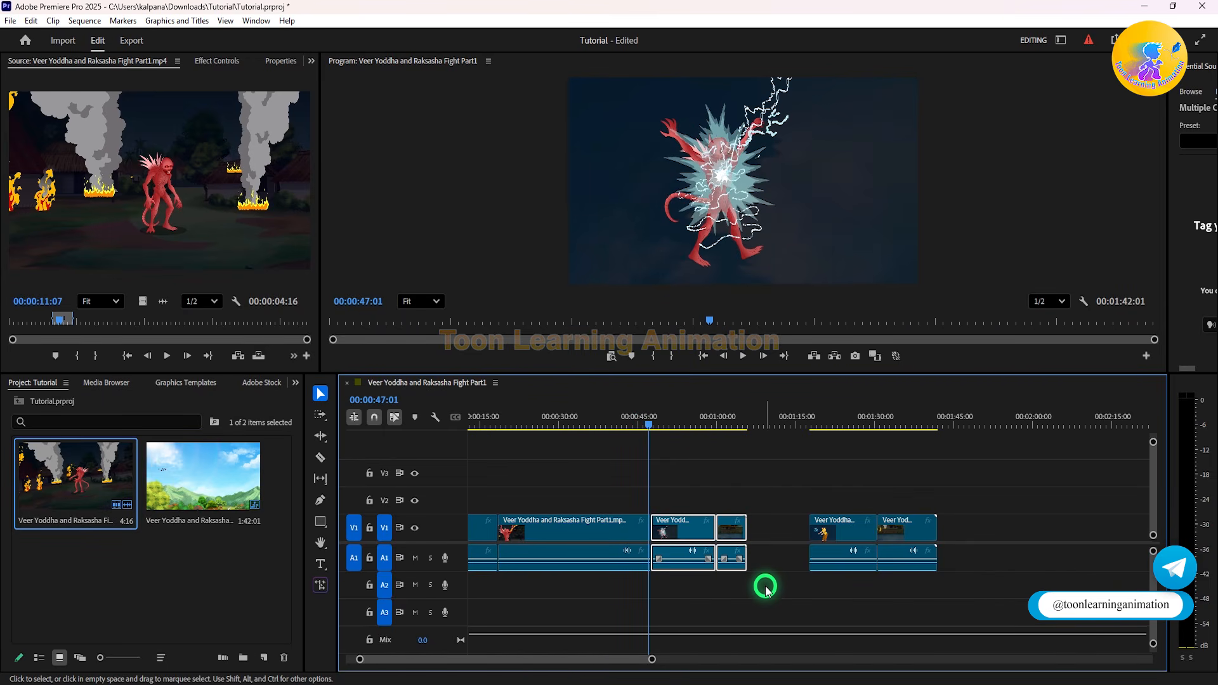
key("Delete")
Step: Move the clip starting at 00:01:17:21 against the cut near 00:00:47, and check whether Join Through Edits is available there
left_click(812, 416)
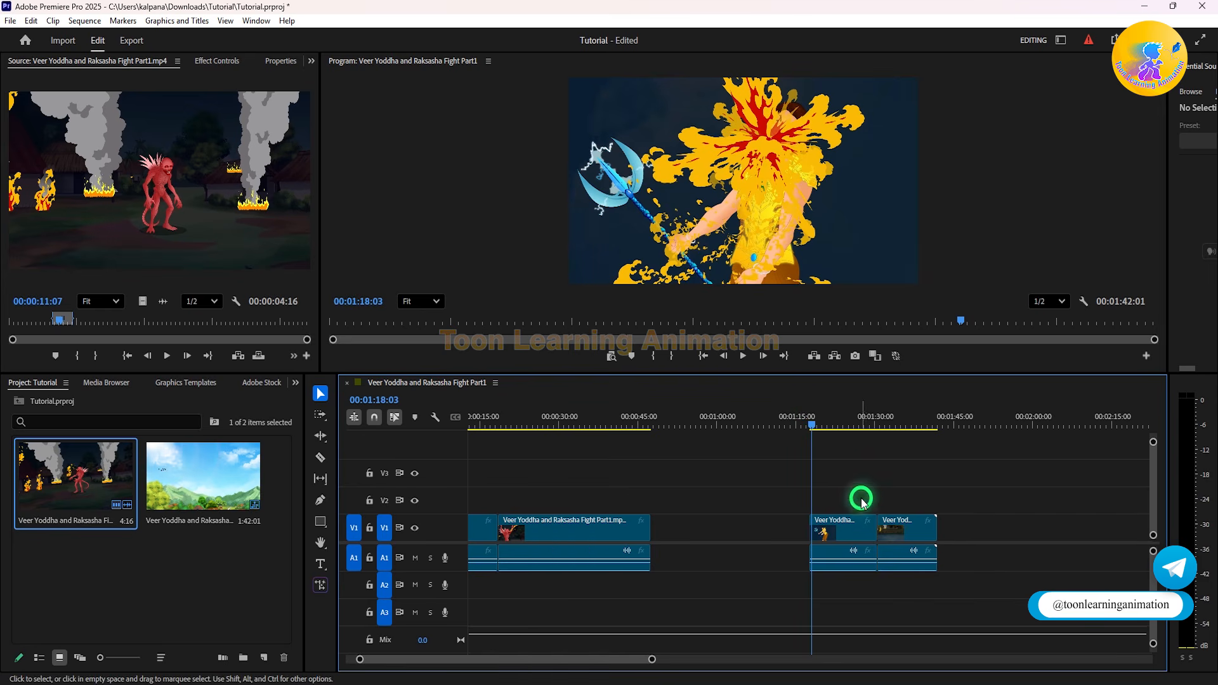
left_click_drag(848, 543, 689, 543)
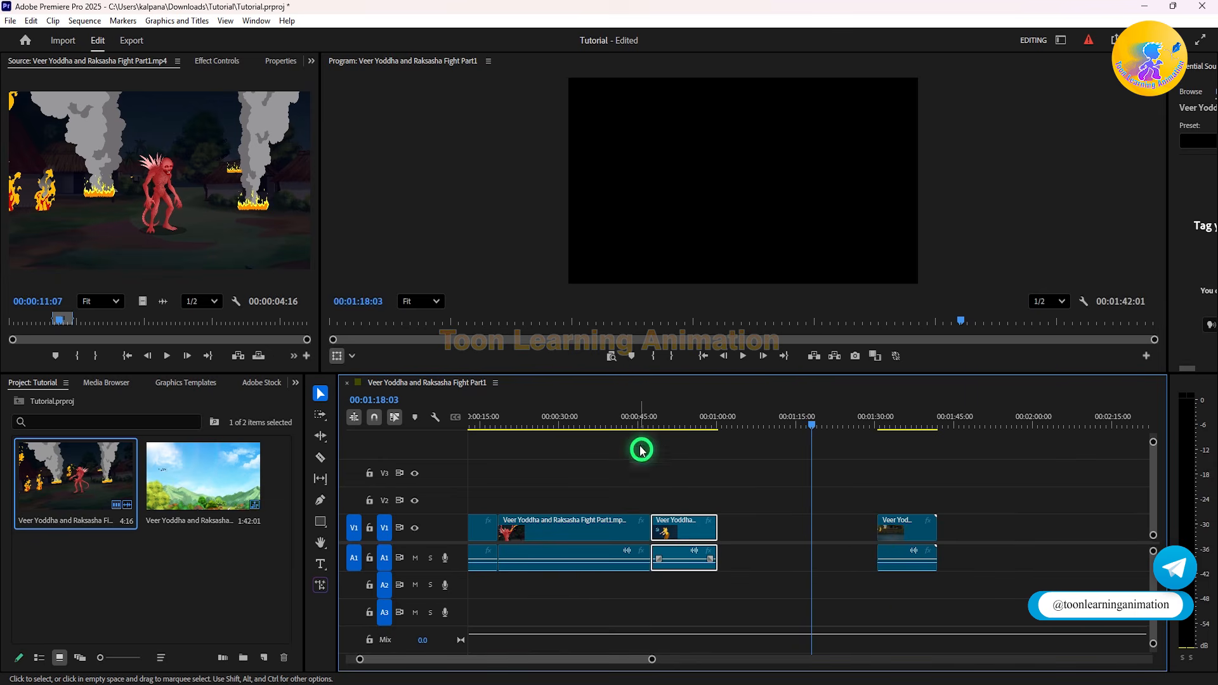
left_click(646, 416)
mouse_move(648, 419)
left_mouse_down()
mouse_move(660, 417)
mouse_move(648, 421)
left_mouse_up()
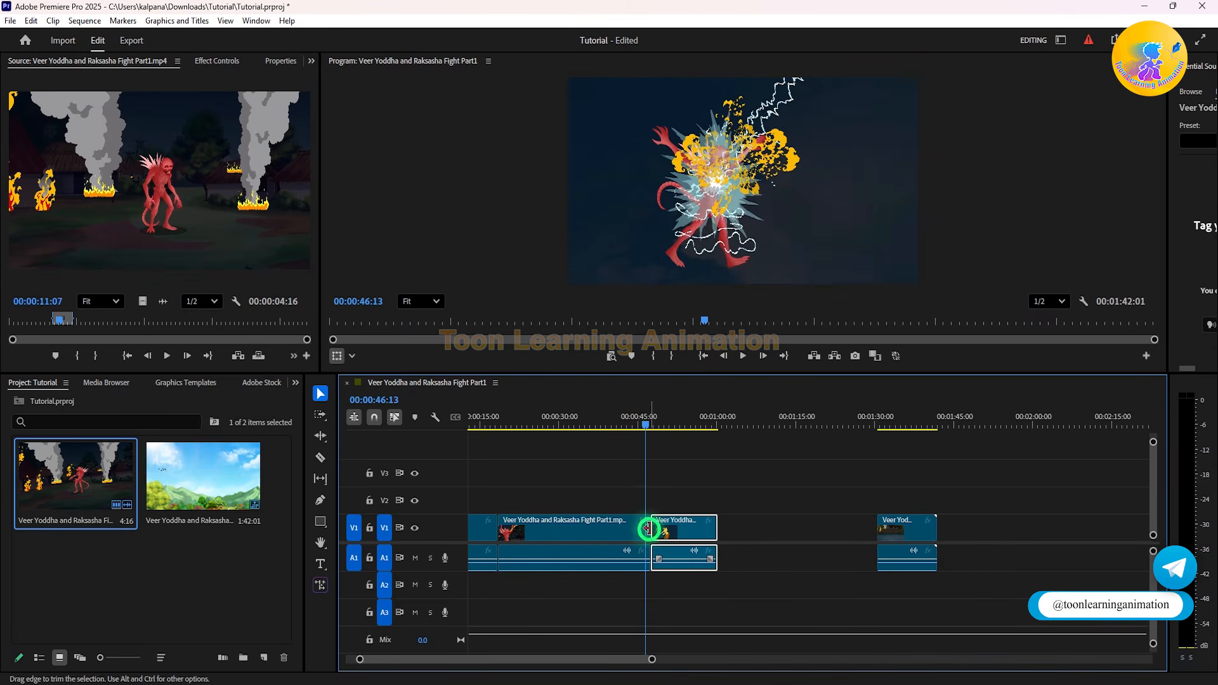
left_click(648, 421)
left_click(682, 494)
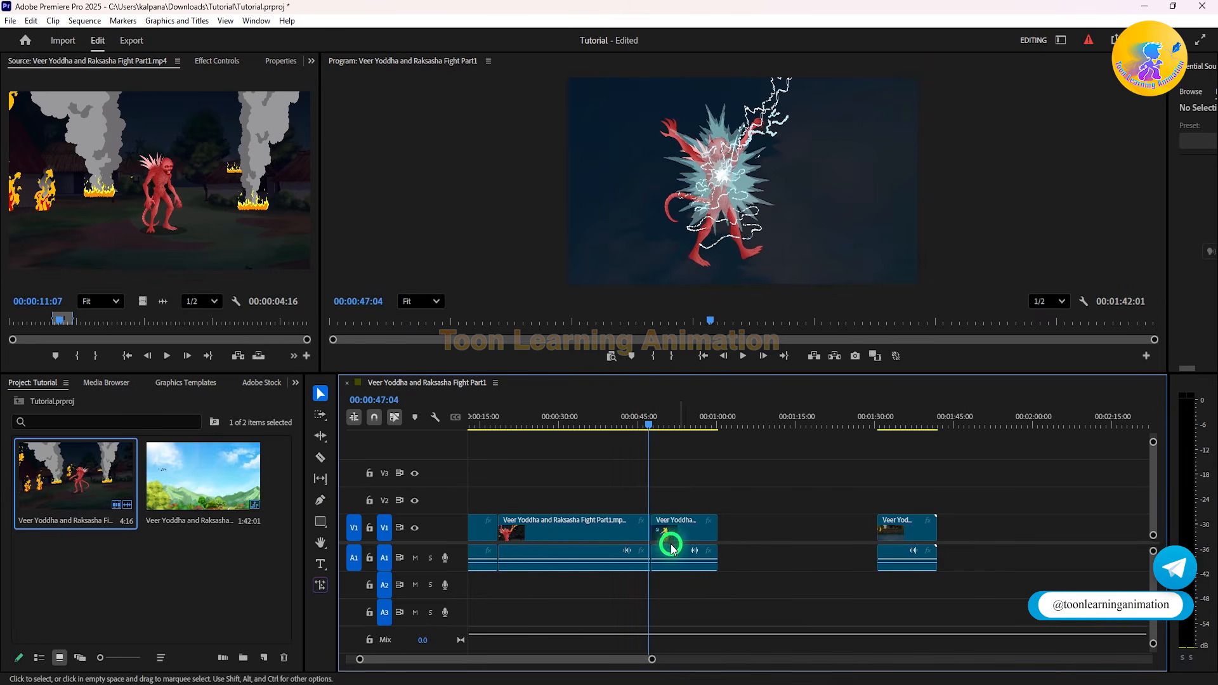
right_click(653, 522)
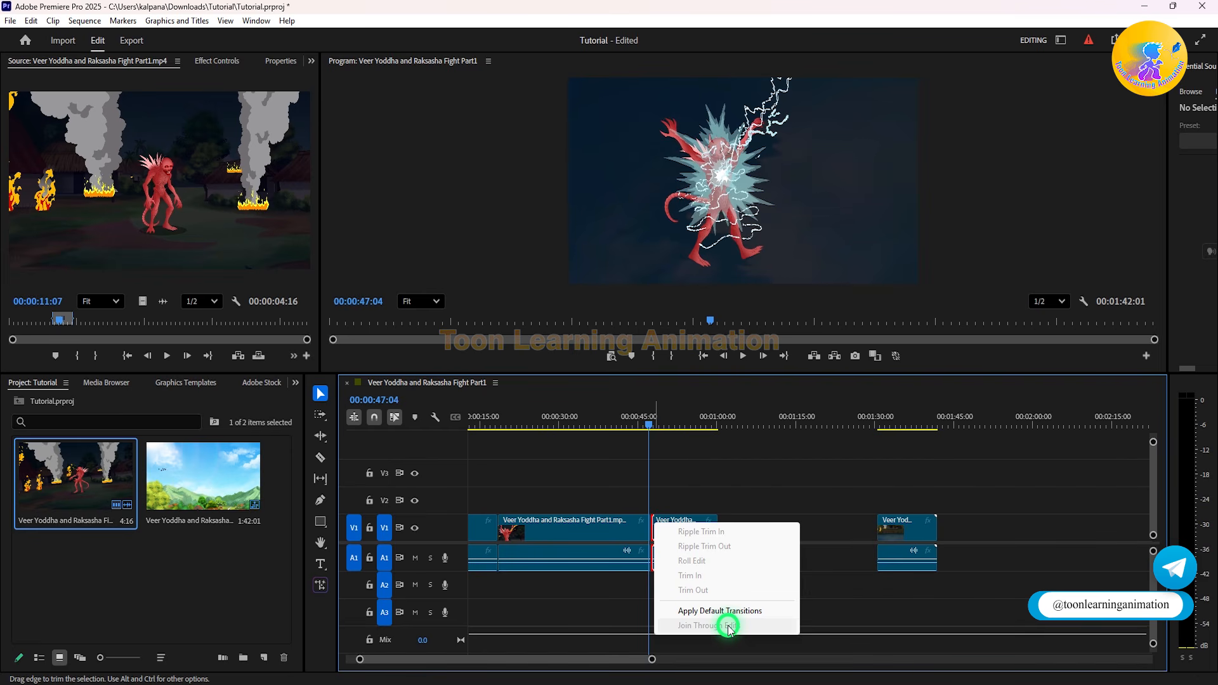
left_click(593, 423)
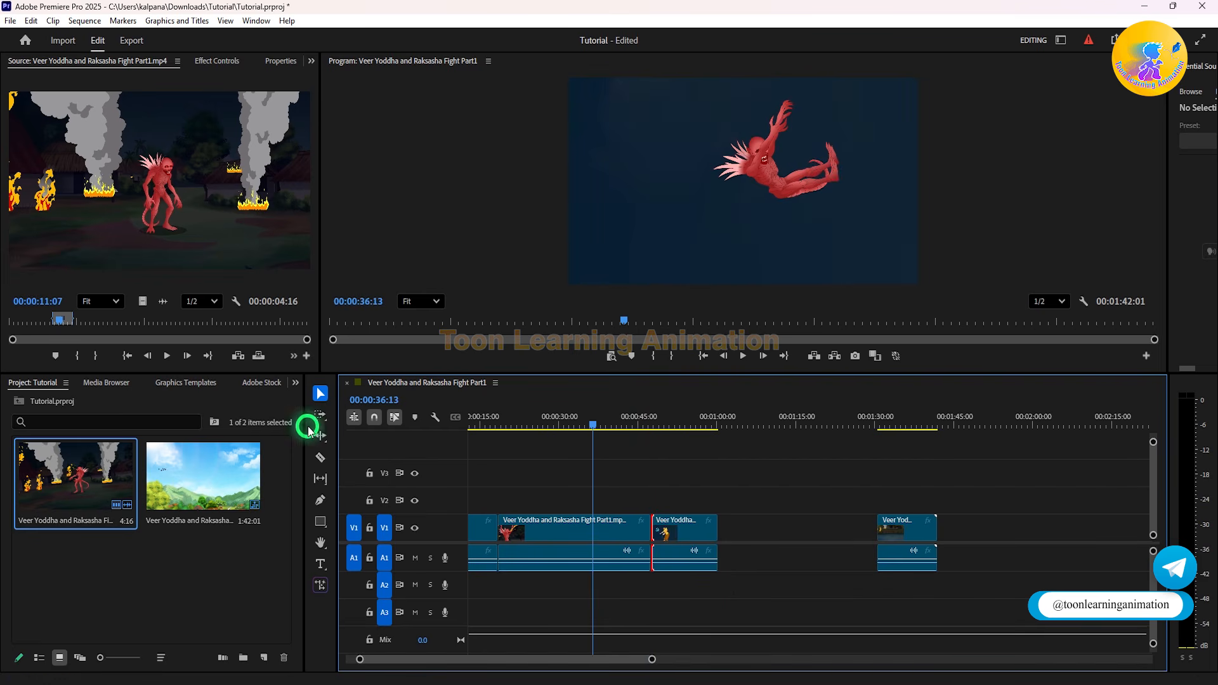
Step: Split the joined clip near 00:00:31 with the Razor tool, and check Join Through Edits at the new cut
left_click(320, 457)
left_click(568, 541)
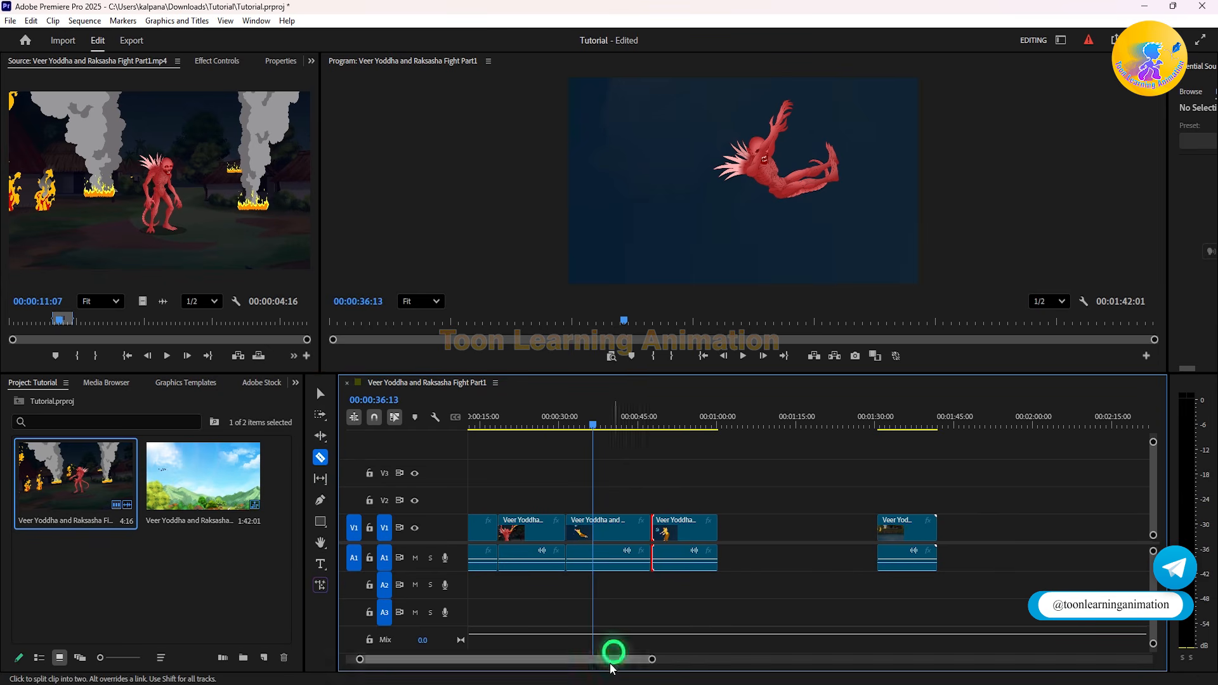
left_click(320, 393)
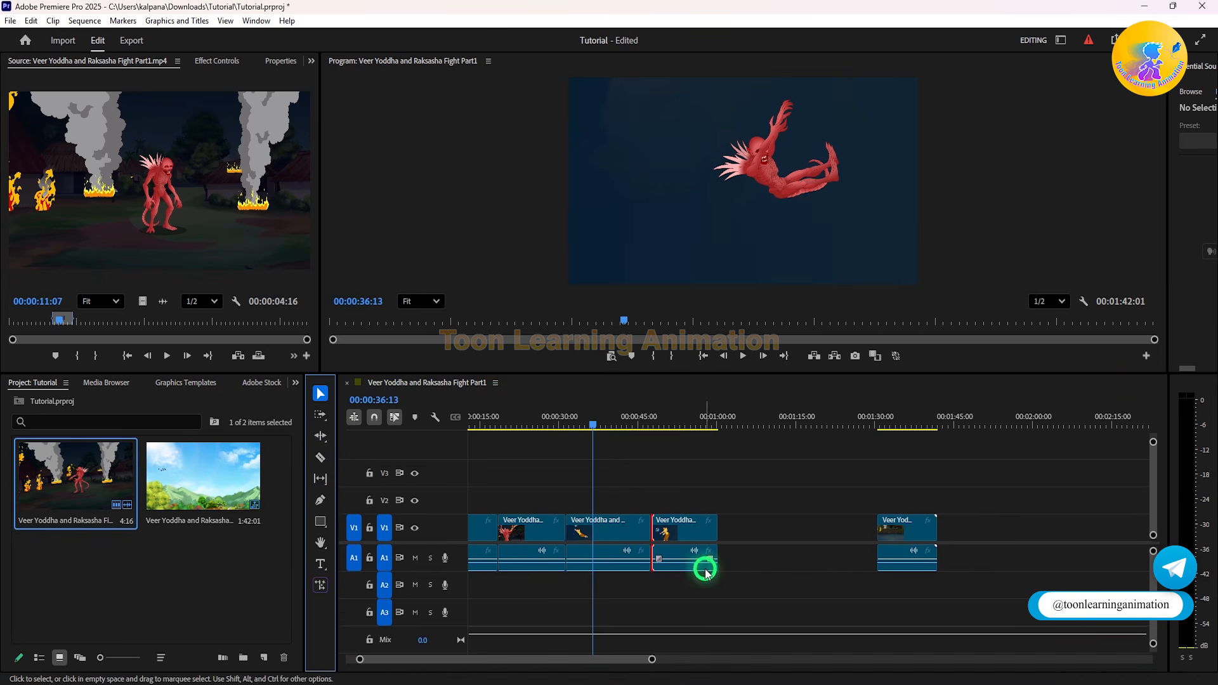
right_click(567, 526)
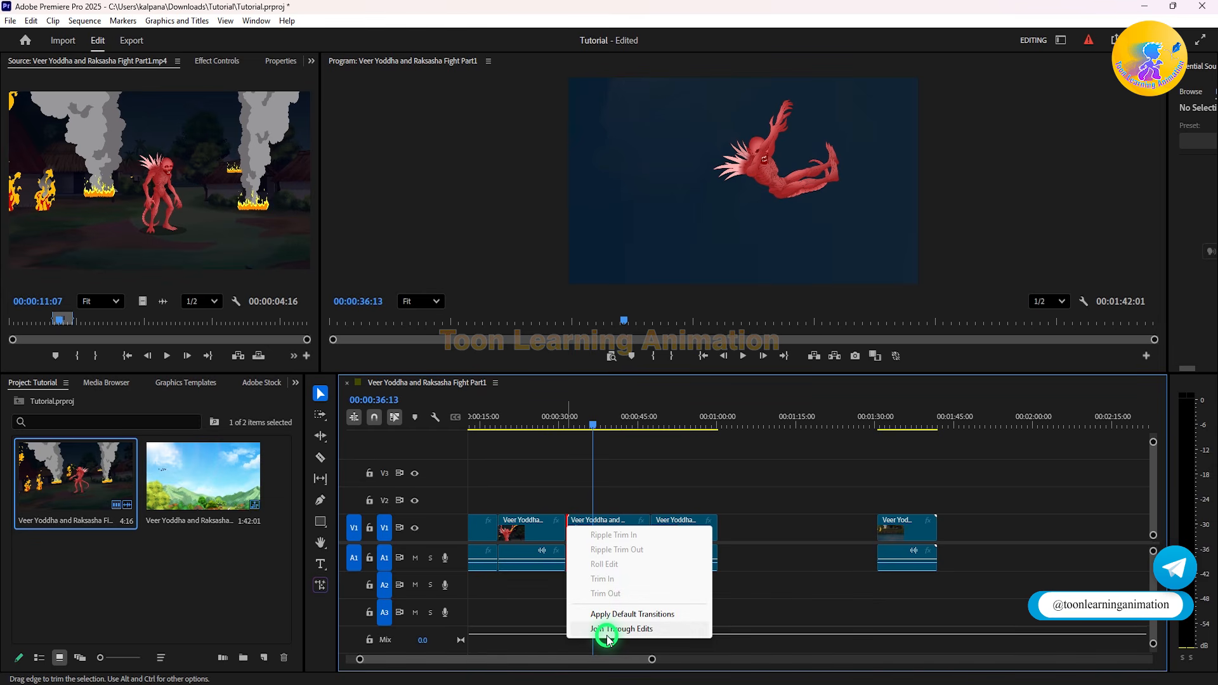
left_click(607, 630)
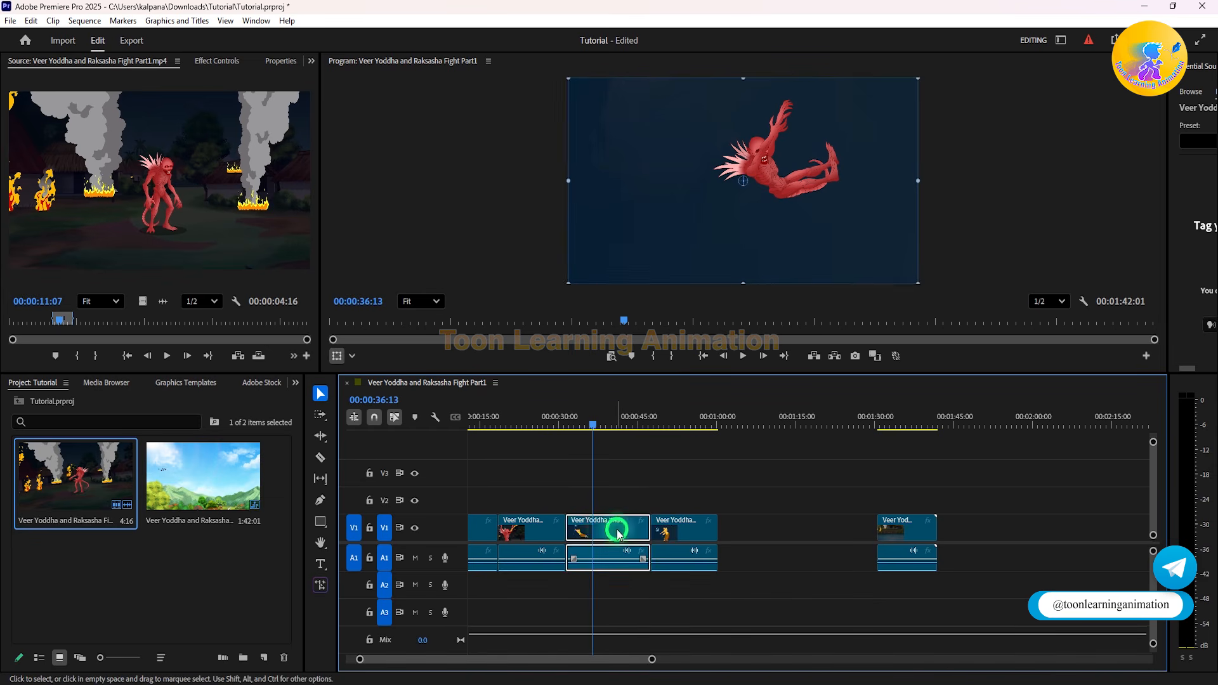
Step: Move the second piece against the last clip near 00:01:30, place the neighbouring clip at the 00:00:31 cut, and check for Join Through Edits
left_click_drag(620, 524, 835, 533)
left_click(697, 536)
left_click_drag(698, 536, 613, 537)
right_click(571, 524)
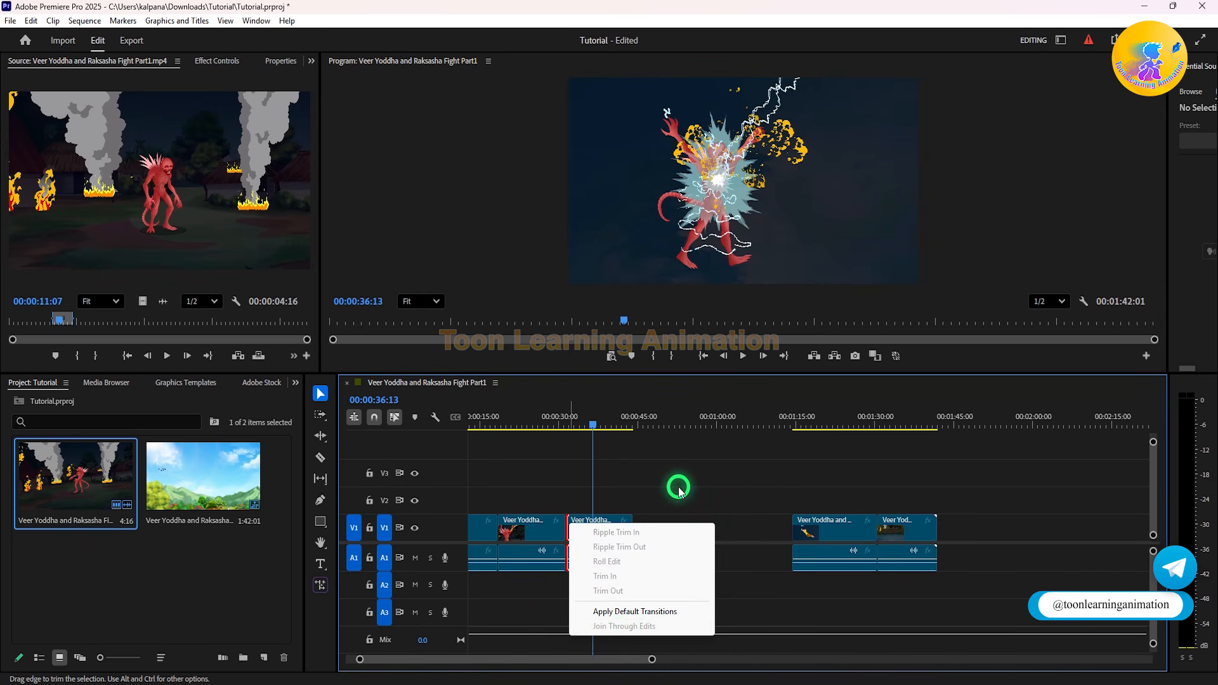
left_click(701, 476)
Step: Undo the two clip moves, and join the through edit near 00:00:31
key("ctrl+z")
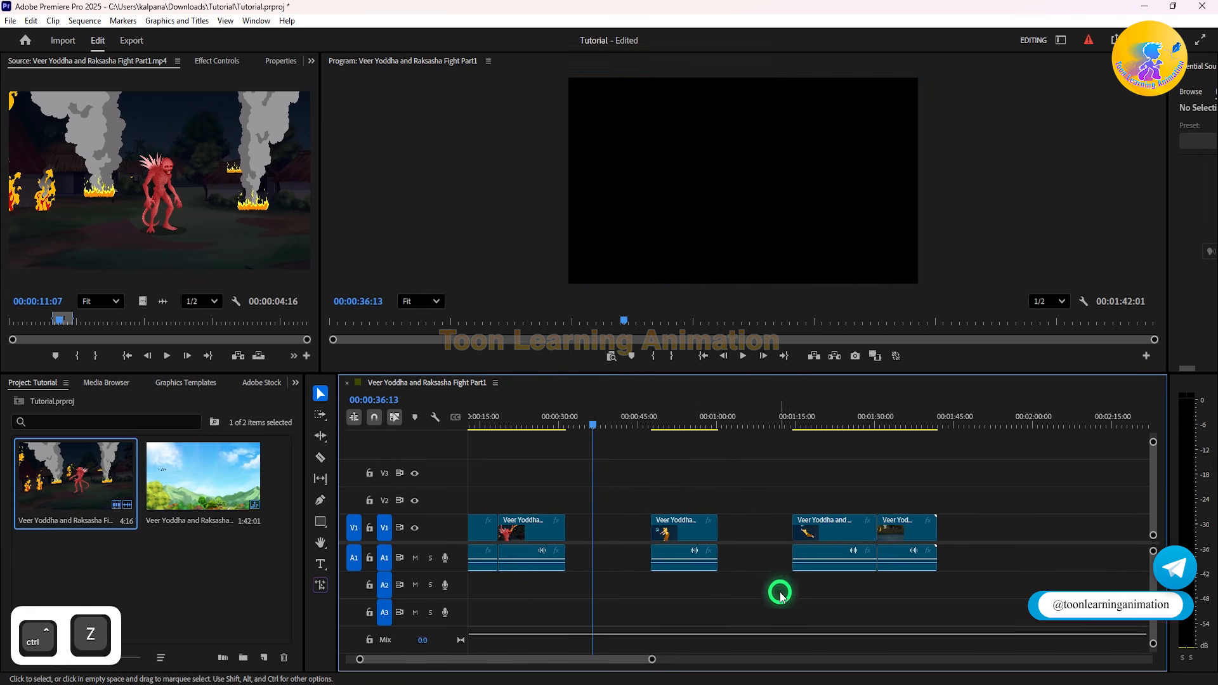
key("ctrl+z")
right_click(568, 521)
left_click(609, 616)
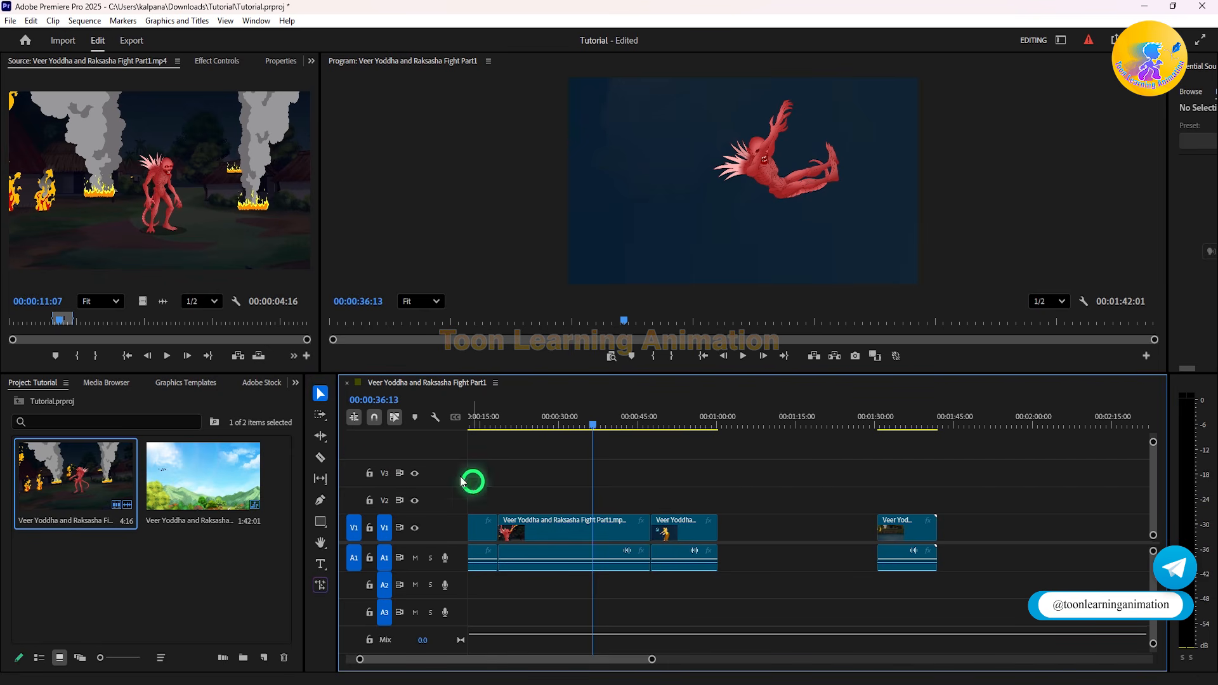
Step: Move the last clip earlier against the previous clip's end near 00:01:00, ending the sequence at 00:01:11:25
left_click(320, 413)
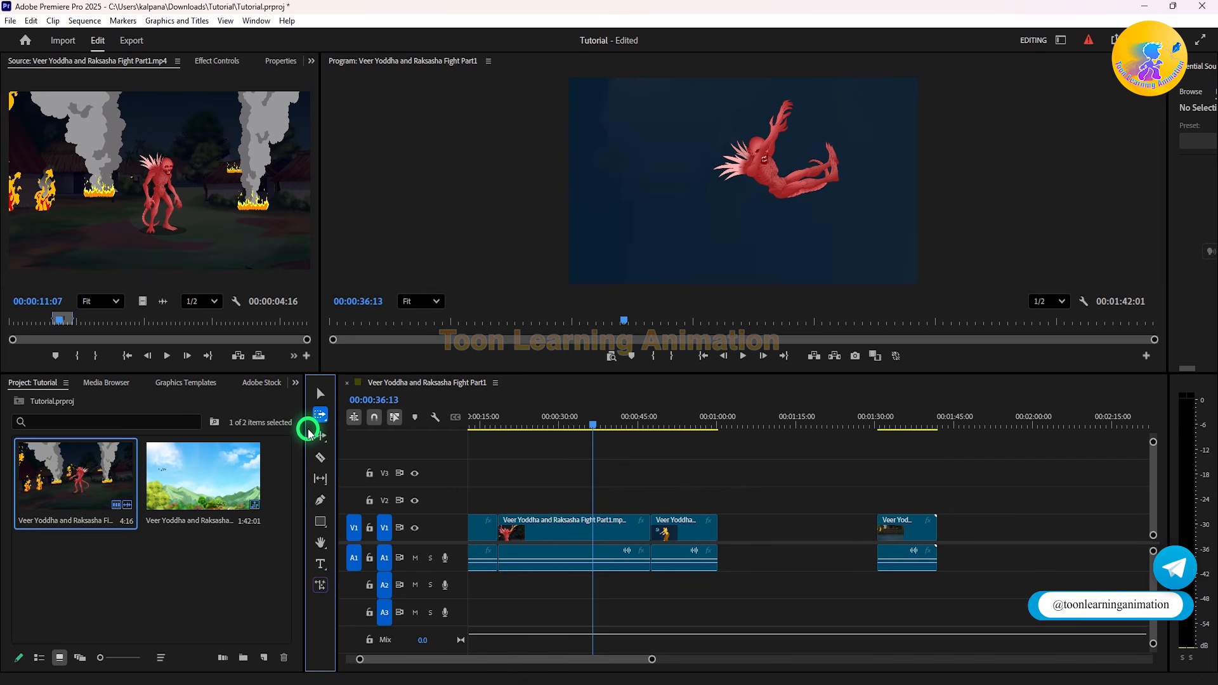
left_click(320, 394)
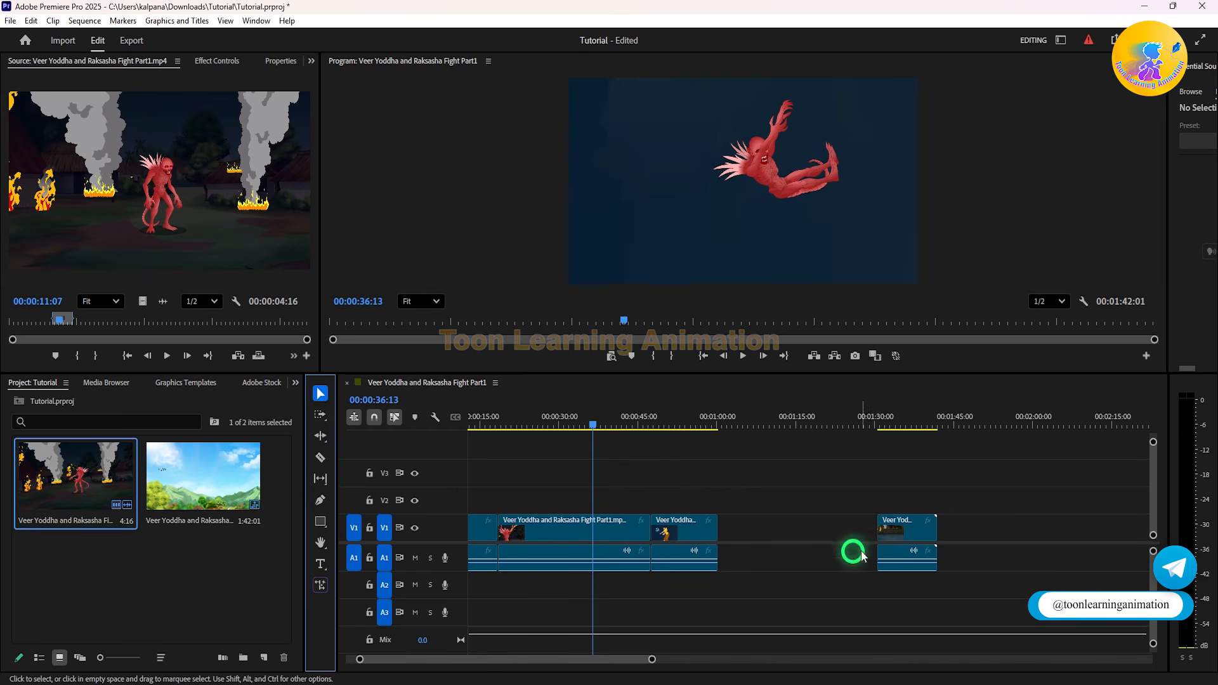
left_click(892, 535)
left_click_drag(893, 535, 756, 515)
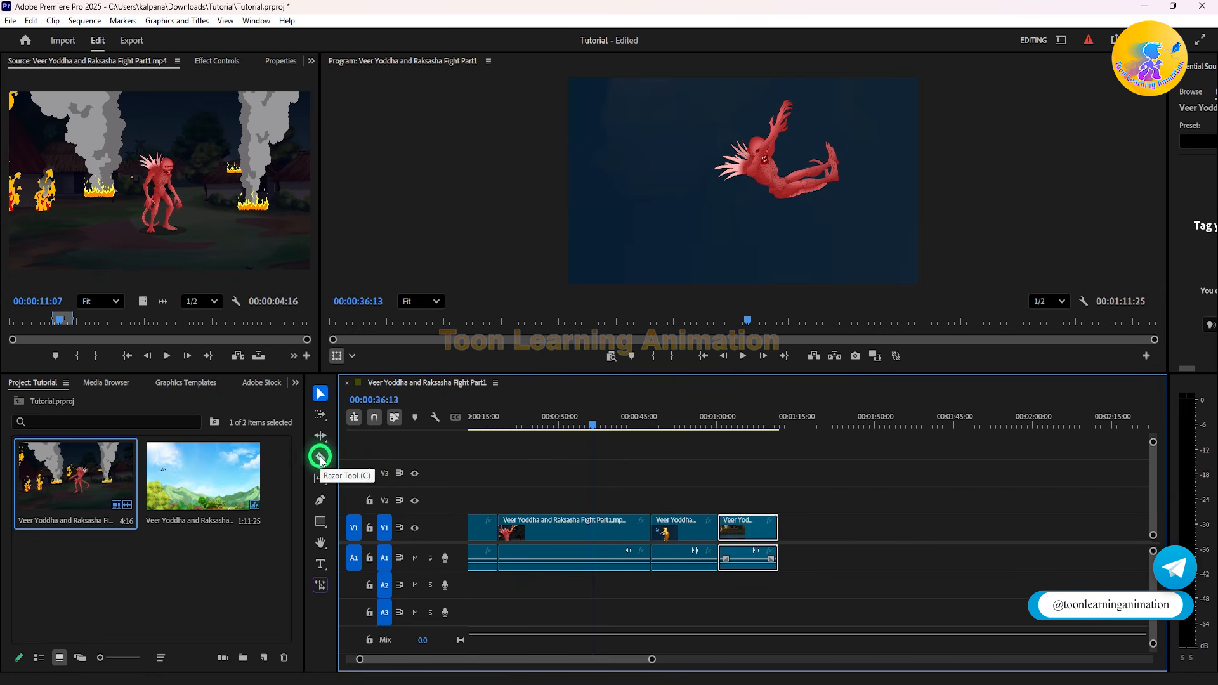
Step: Use Track Select Forward to select all clips from the second clip onward, and then only those from the third clip onward
left_click(321, 415)
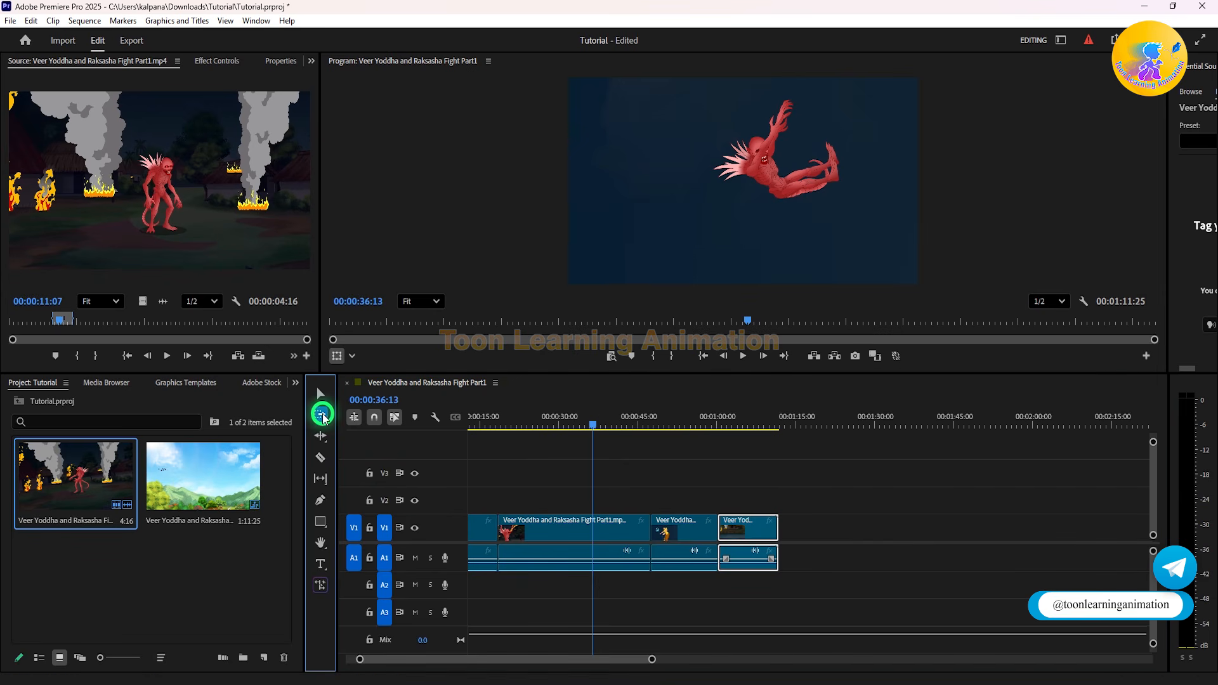
left_click(625, 492)
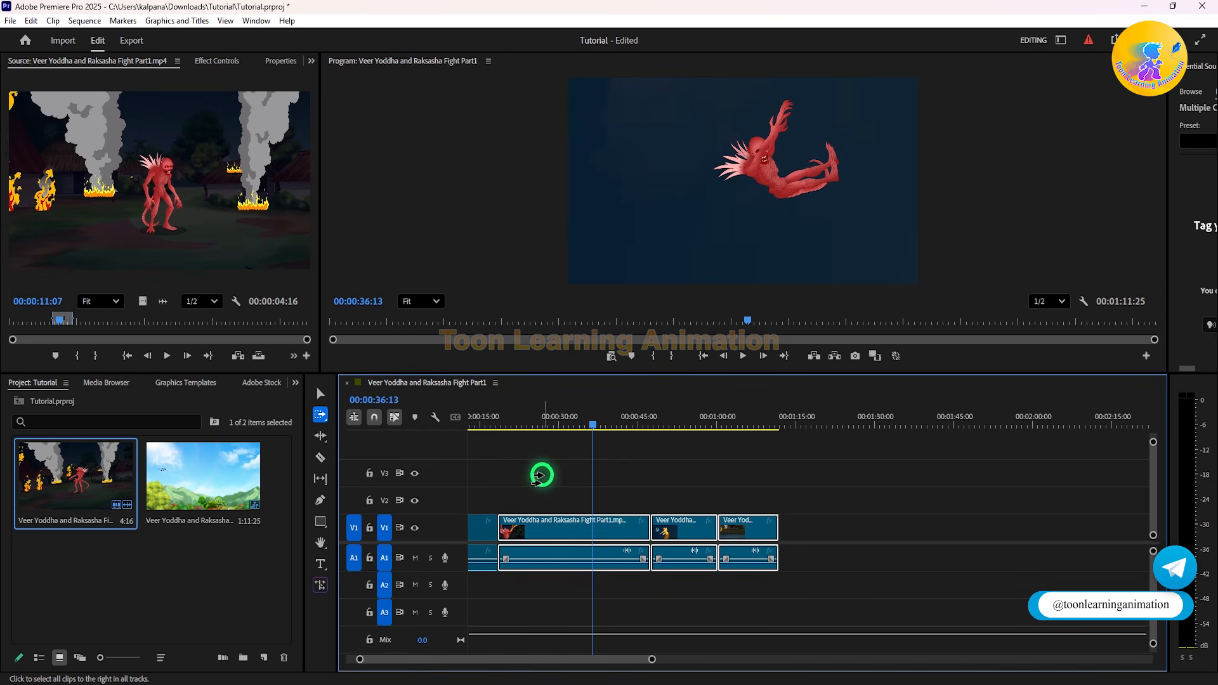
left_click(620, 486)
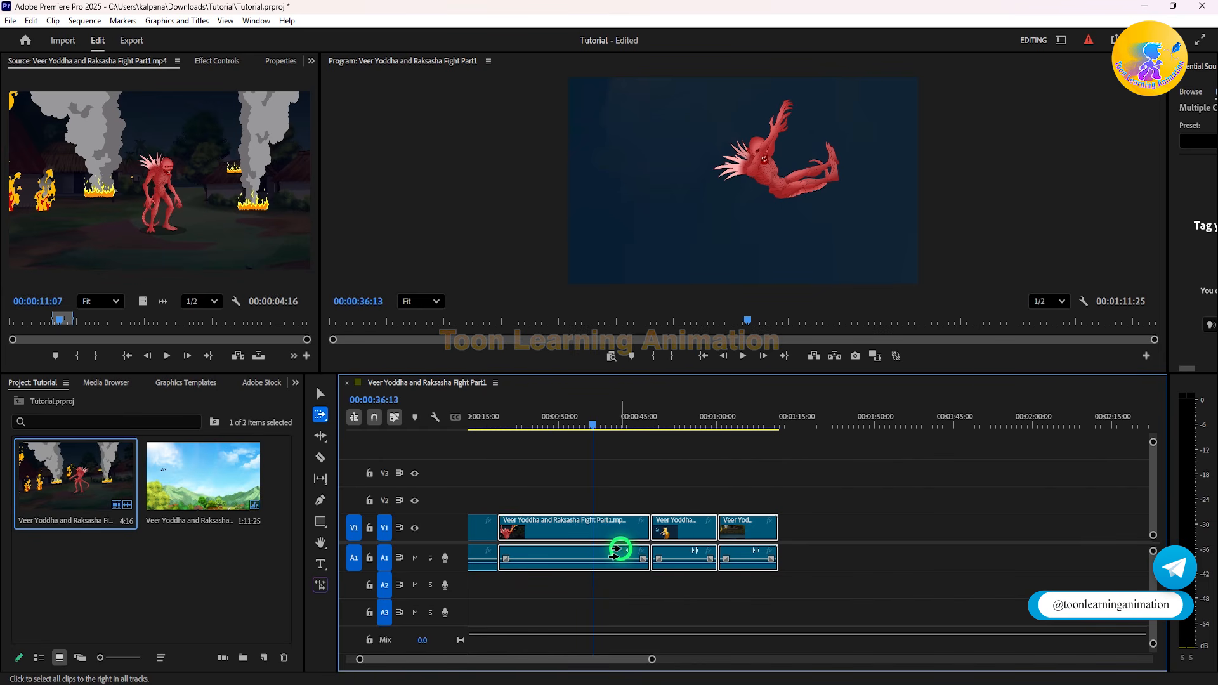
left_click(685, 485)
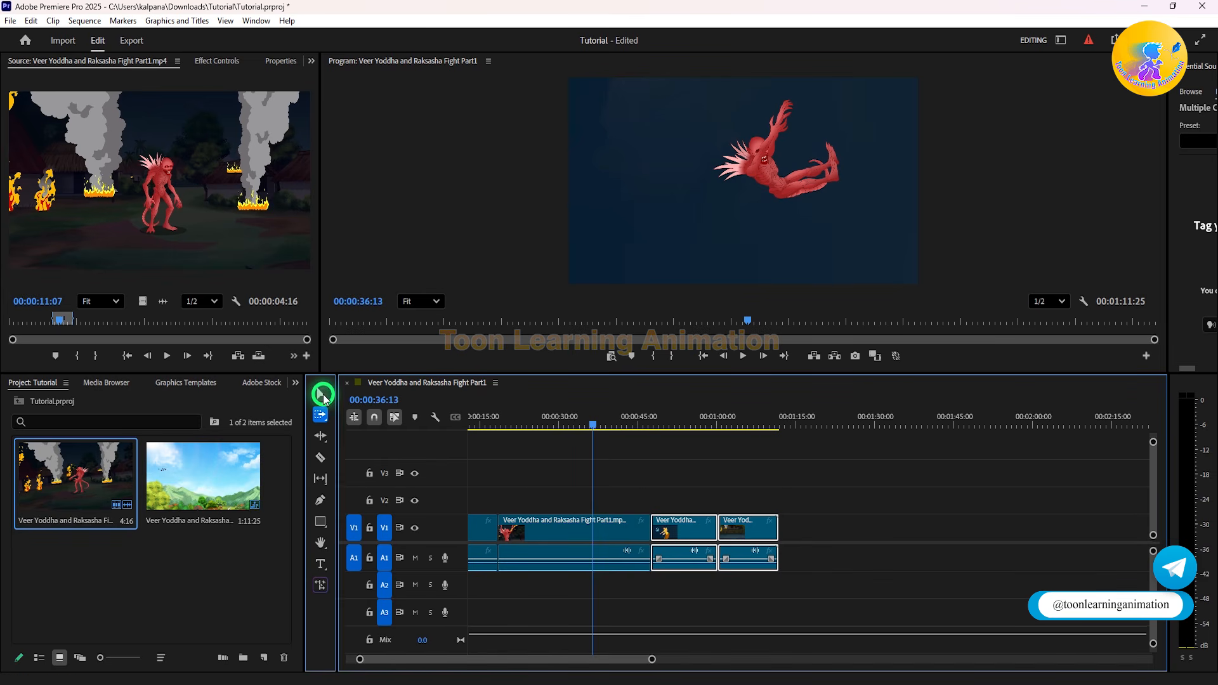
Step: Duplicate all four timeline clips directly after the last one, extending the sequence to 00:02:23:15
left_click(320, 393)
left_click_drag(821, 491, 449, 587)
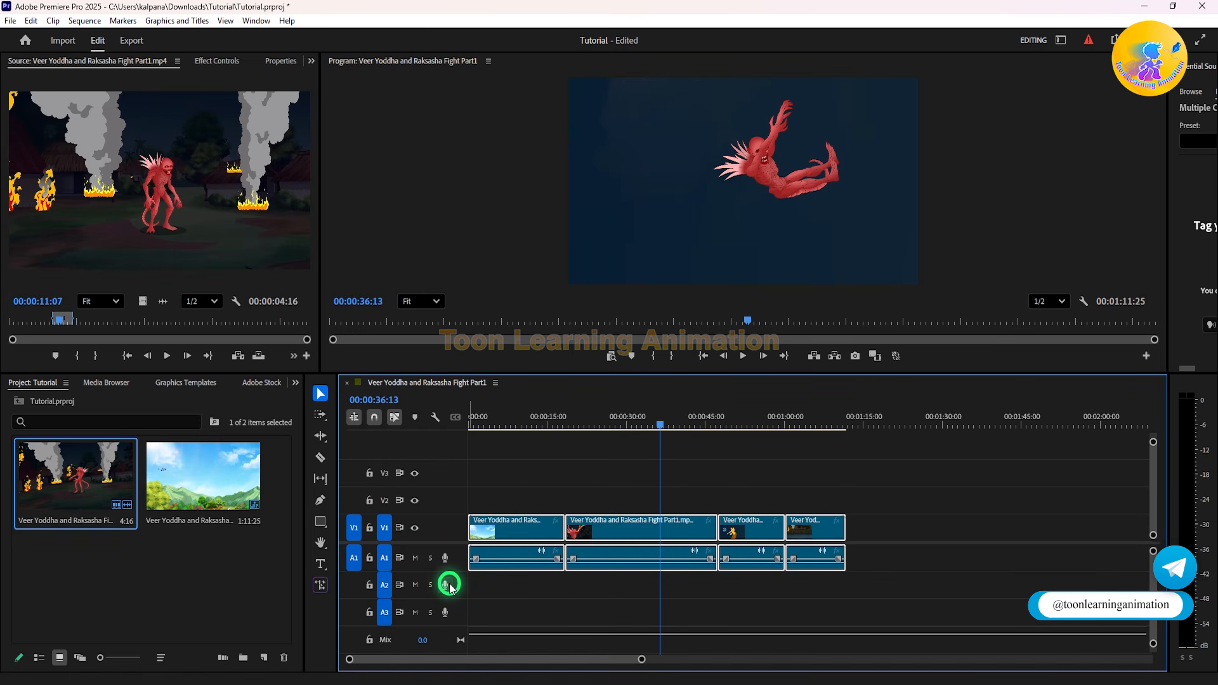
key("alt")
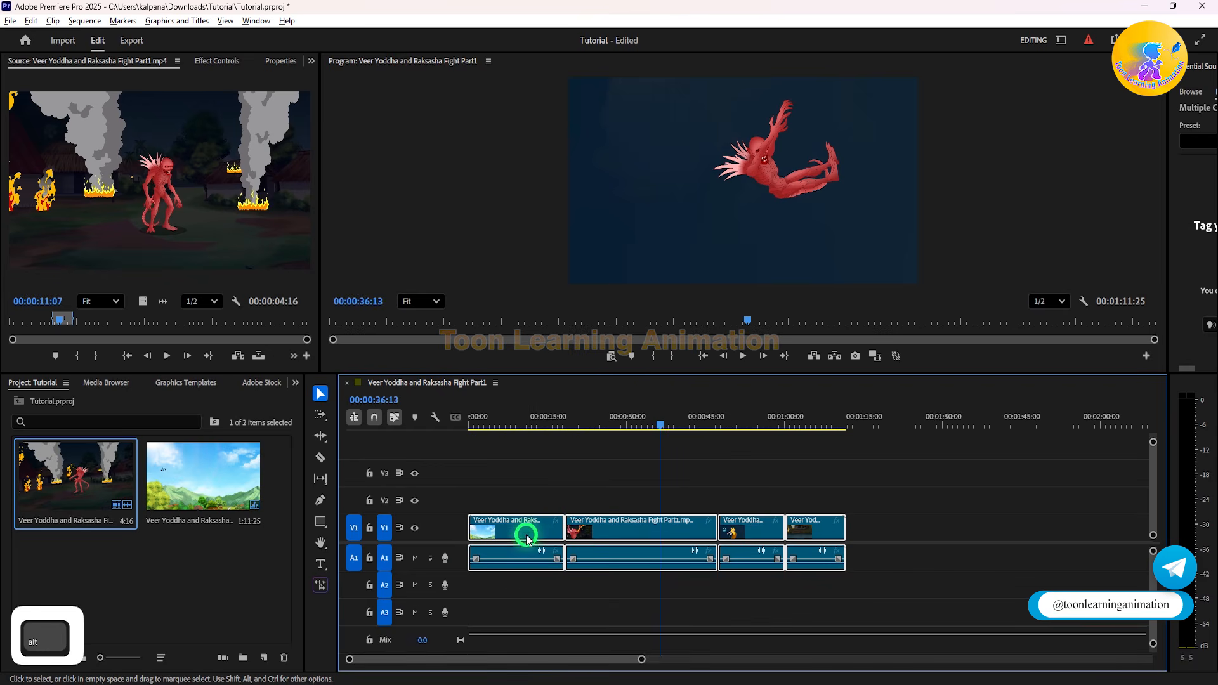
left_click_drag(526, 538, 905, 545)
left_click(911, 620)
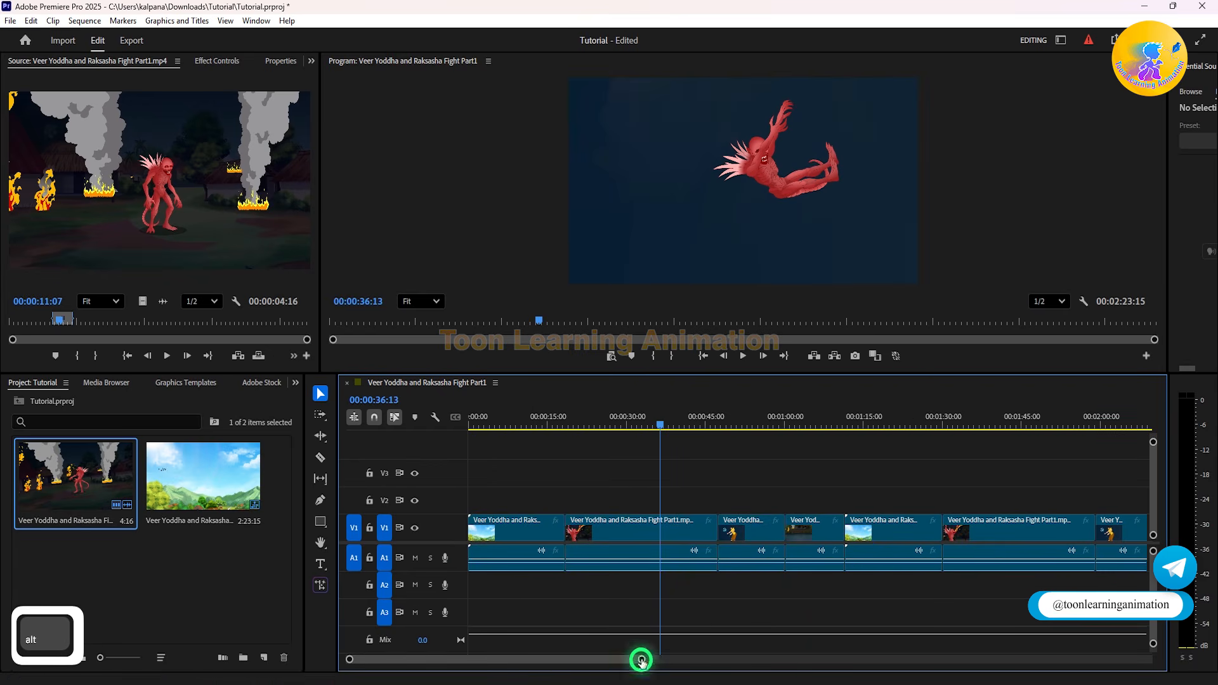
Step: Select every clip from the third one onward with the Track Select Forward tool
left_click_drag(641, 660, 749, 660)
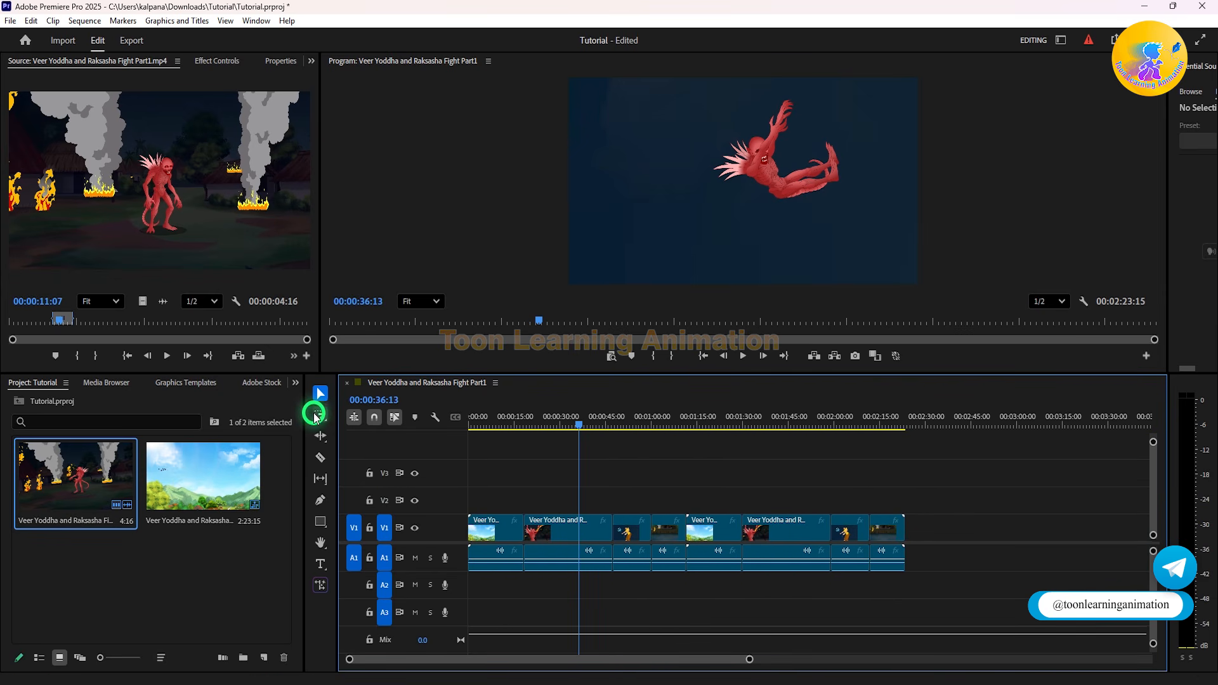
left_click(321, 416)
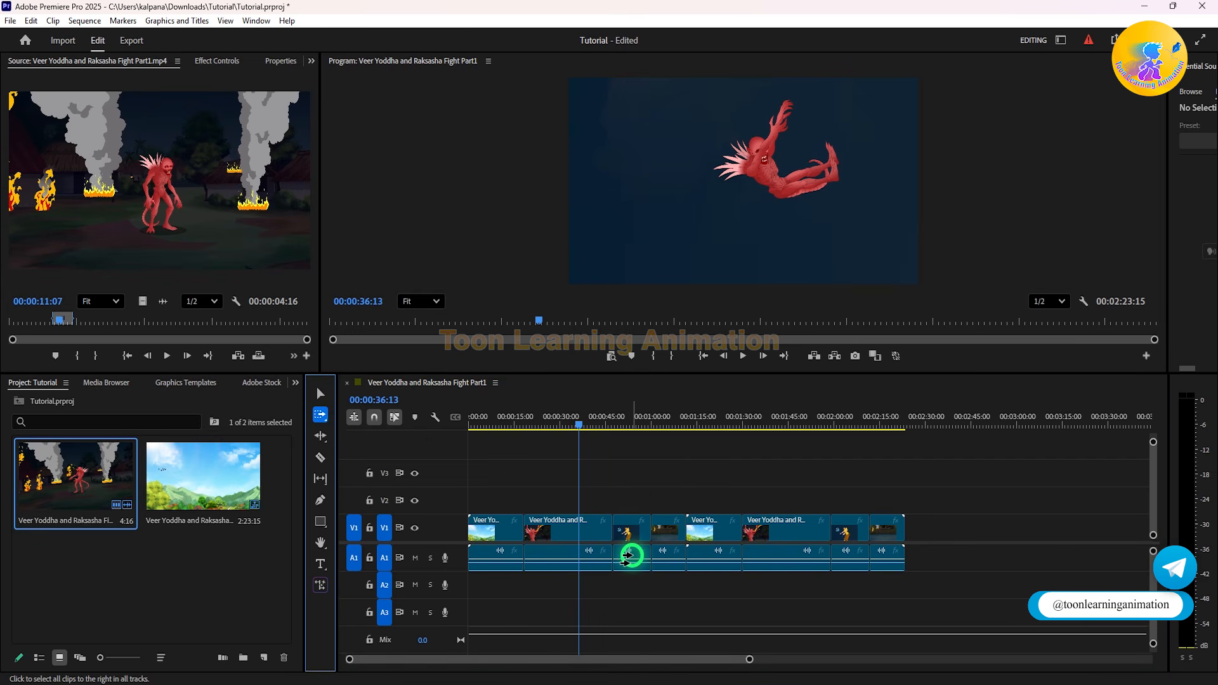
left_click(631, 490)
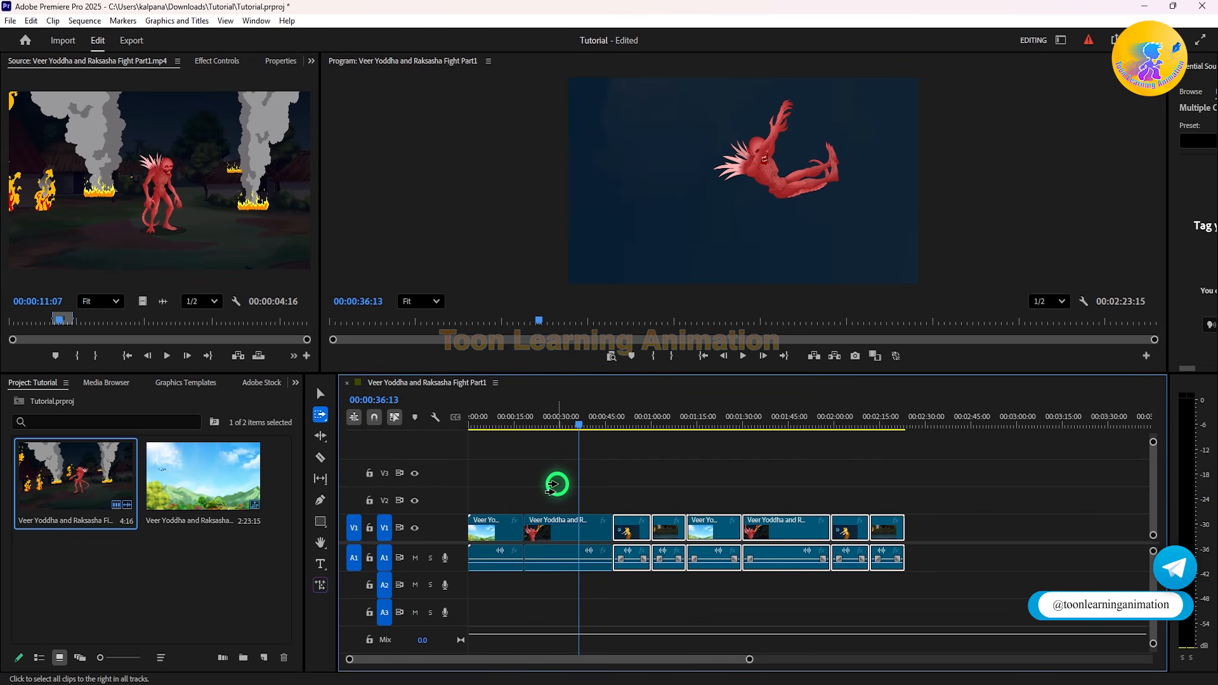
Step: Use Track Select Forward to select all clips from the second one onward, and then only those from the sixth onward
left_click(551, 486)
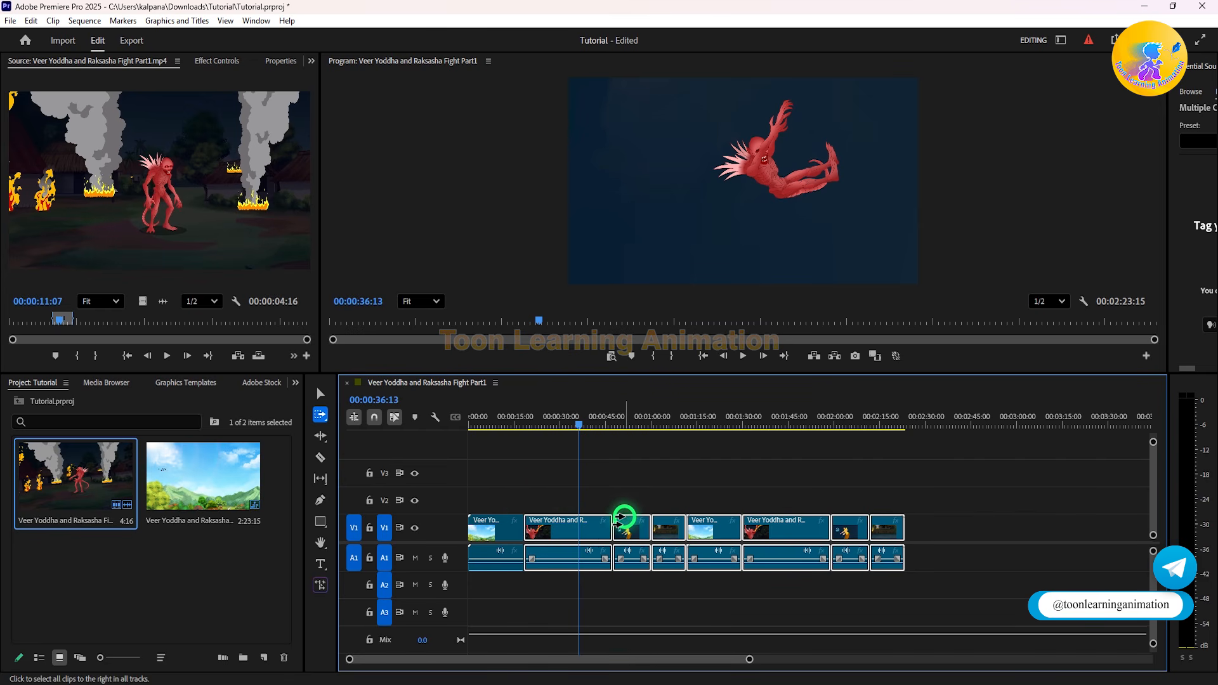
left_click(781, 476)
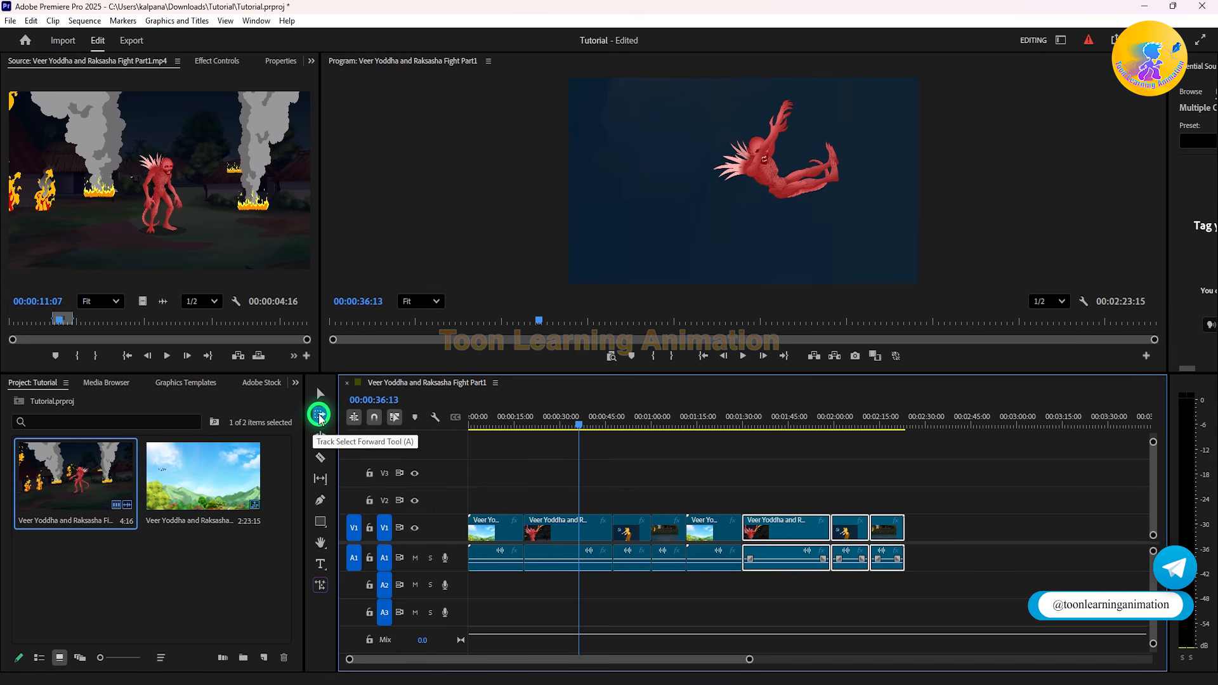
Step: Switch to Track Select Backward and select the first six timeline clips, and then only the first four
left_click(319, 416)
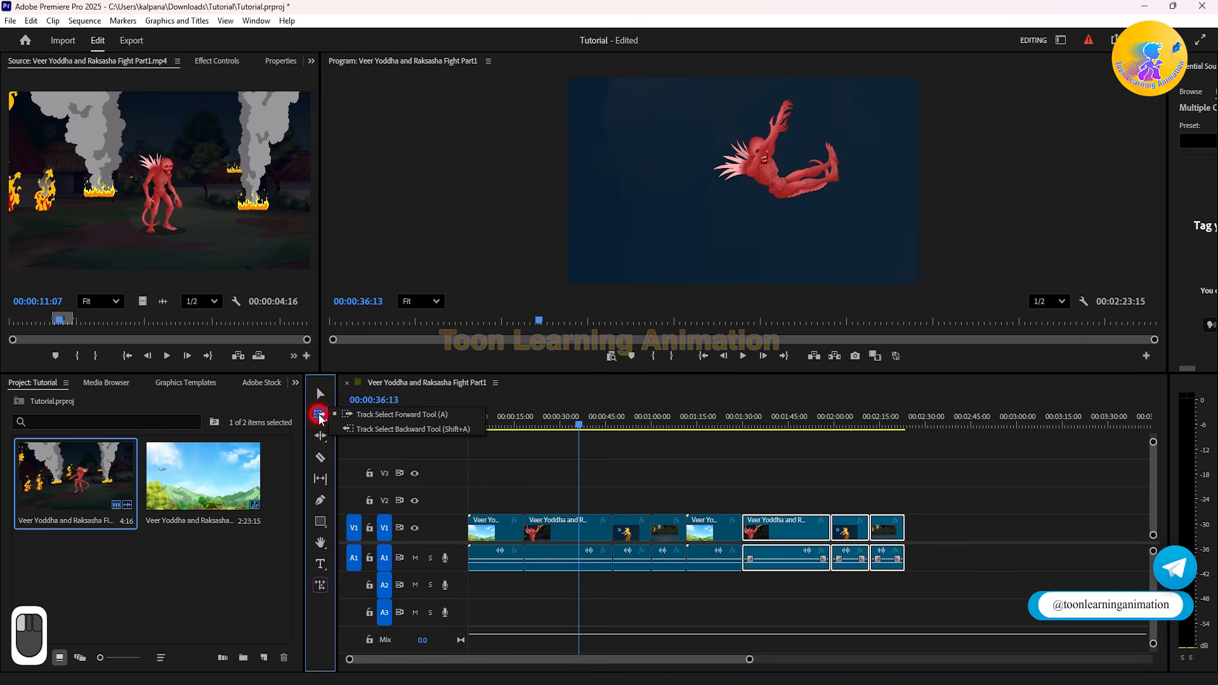
left_click_drag(325, 416, 359, 430)
left_click(764, 487)
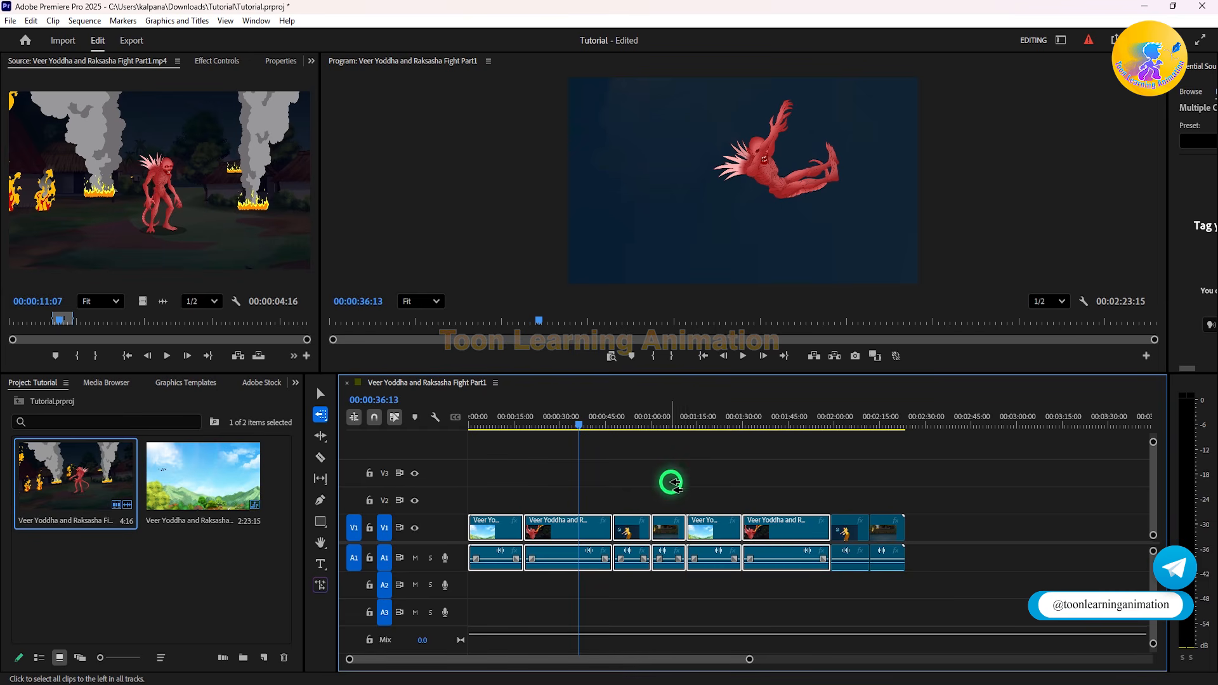
left_click(666, 482)
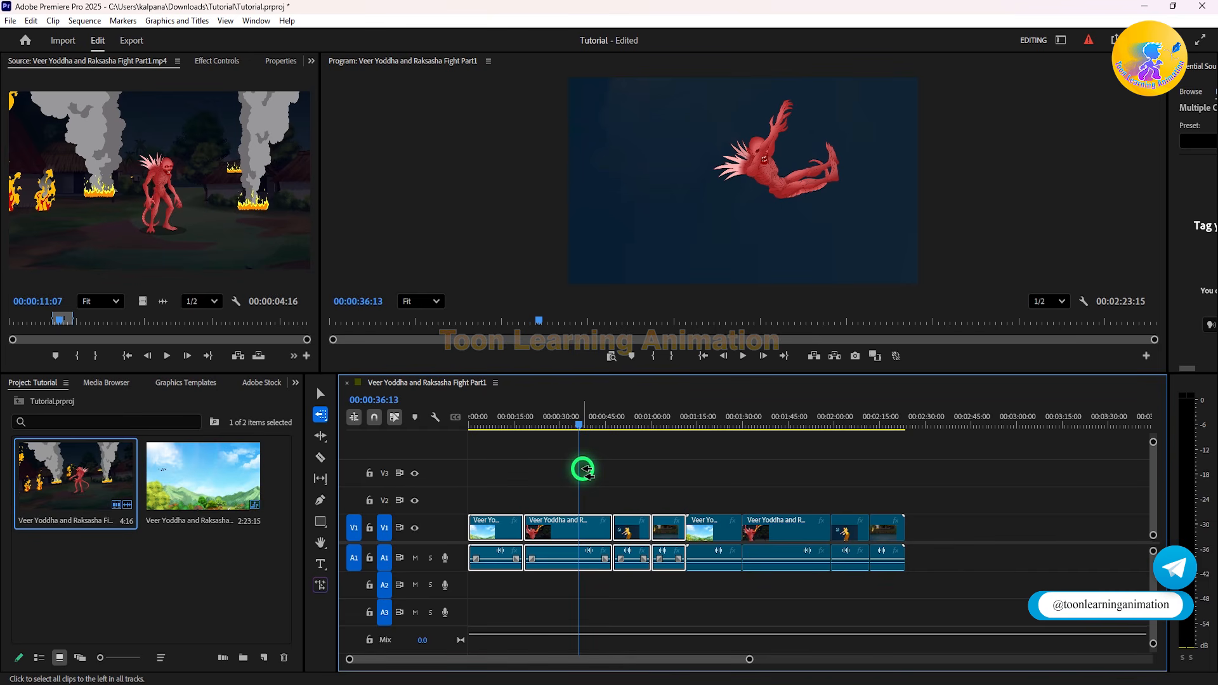
Step: Marquee-select every clip from the second one onward with the Selection tool, then switch to the Track Select Forward tool
left_click(320, 393)
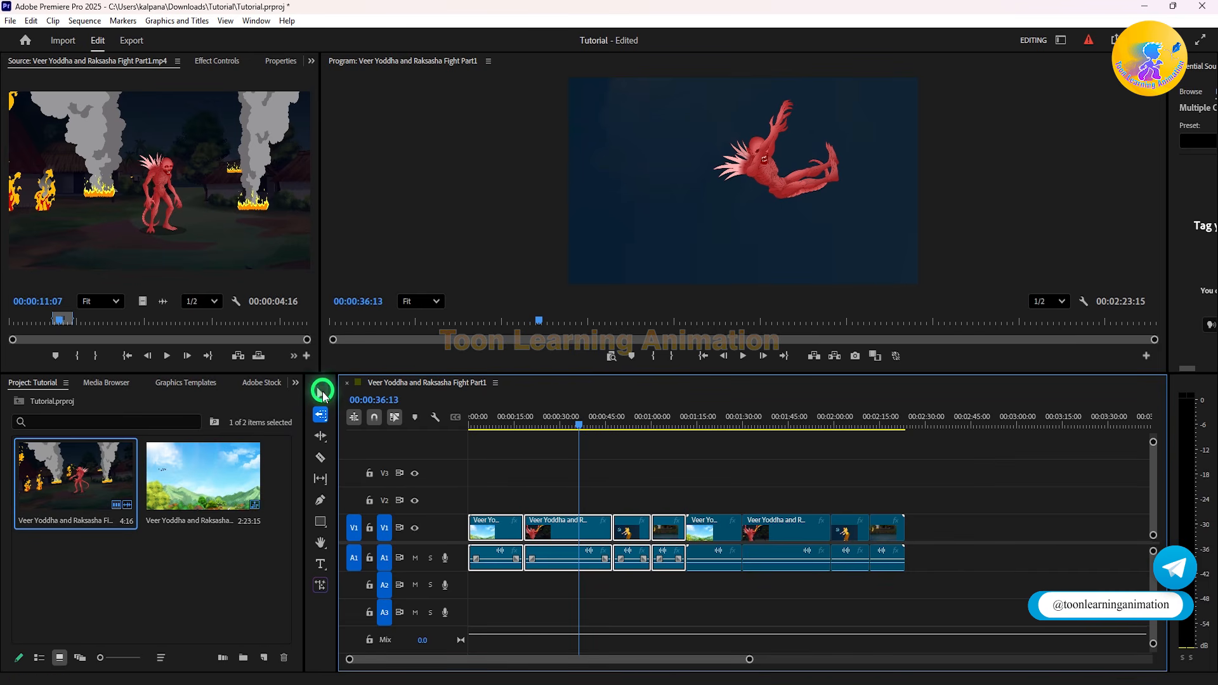
left_click_drag(546, 463, 975, 644)
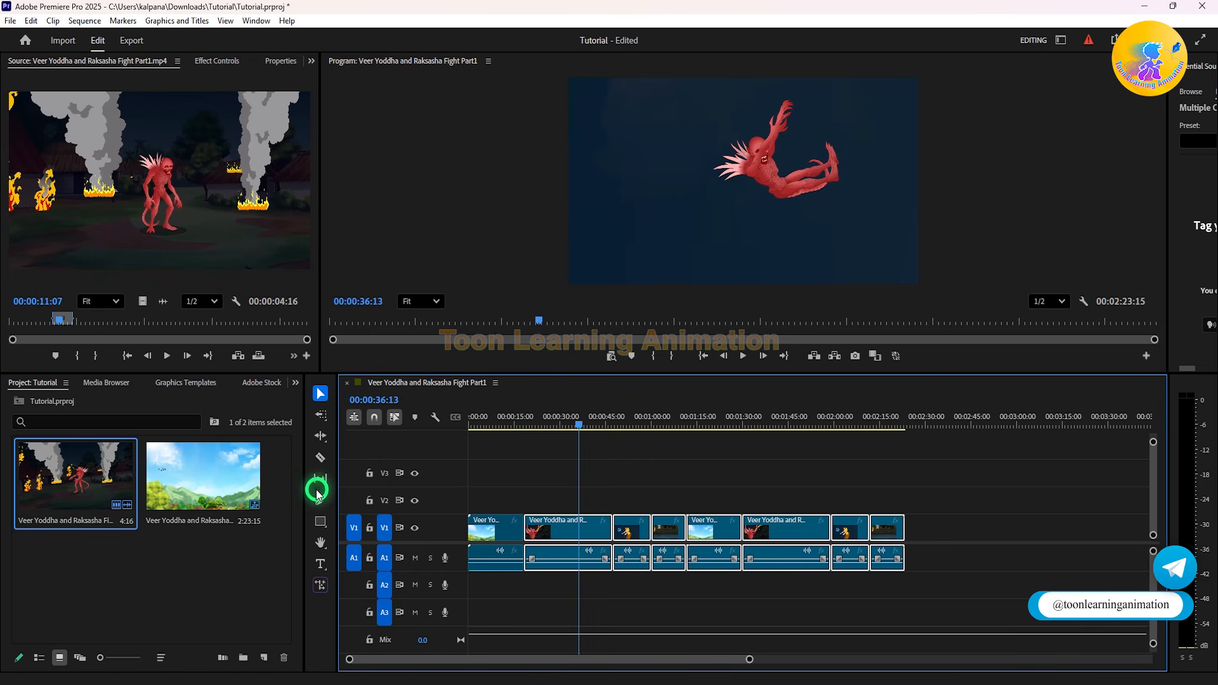
left_click(322, 413)
mouse_move(324, 413)
left_mouse_down()
mouse_move(368, 415)
mouse_move(321, 416)
left_mouse_up()
left_click(320, 413)
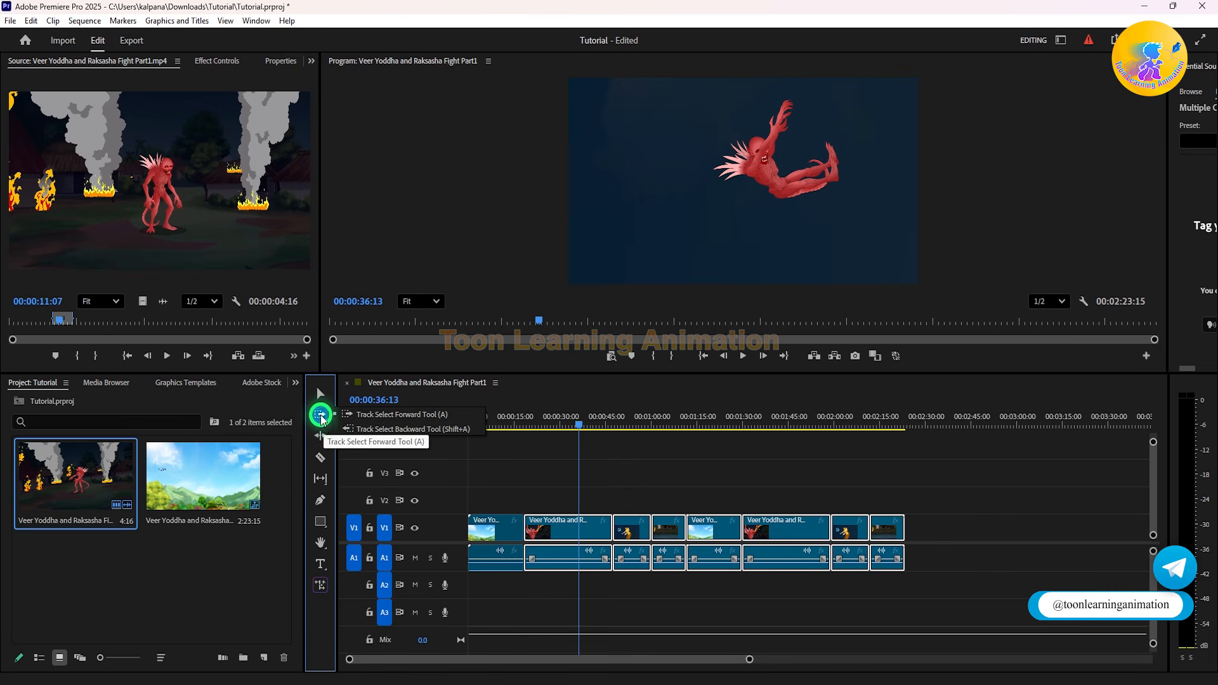
left_click(322, 417)
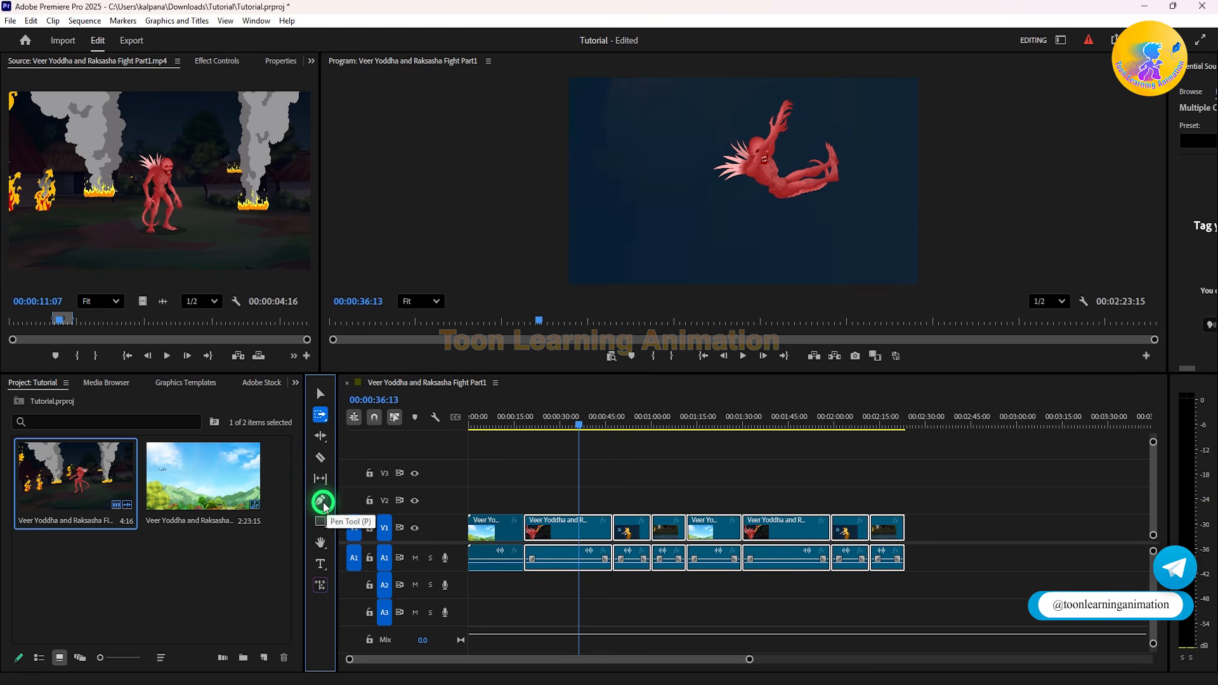
Step: Return to the Selection tool and move the timeline playhead to 00:00:24:23
left_click(541, 420)
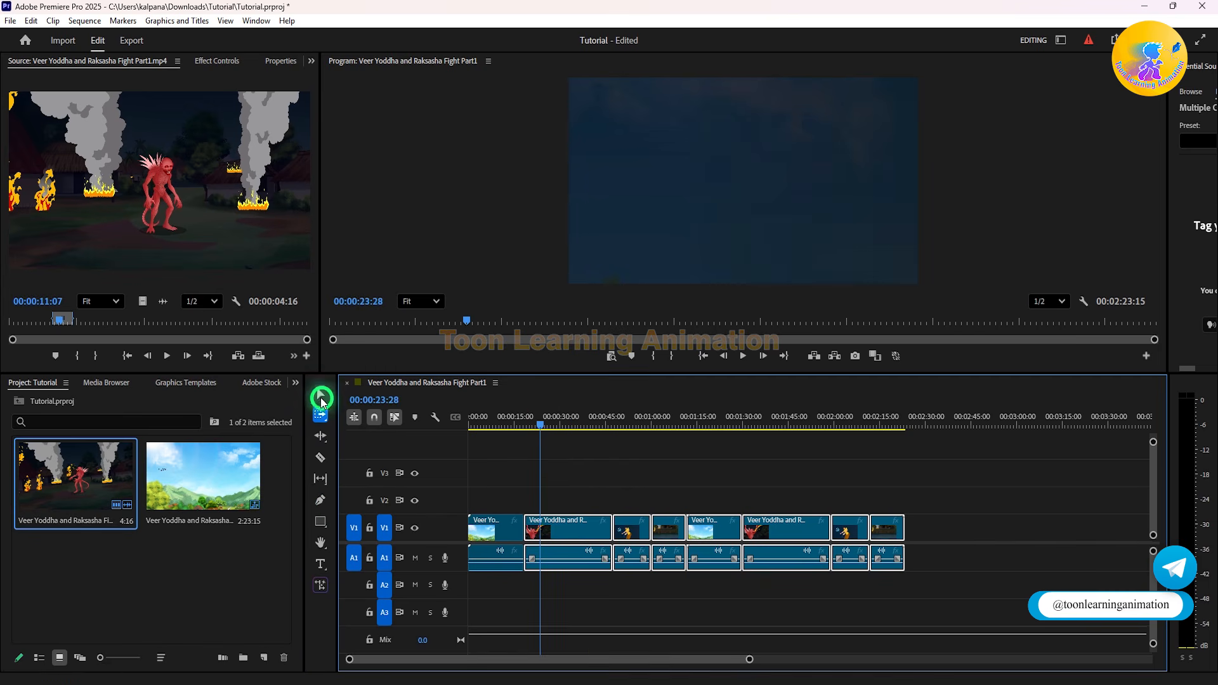
left_click(321, 396)
left_click(543, 424)
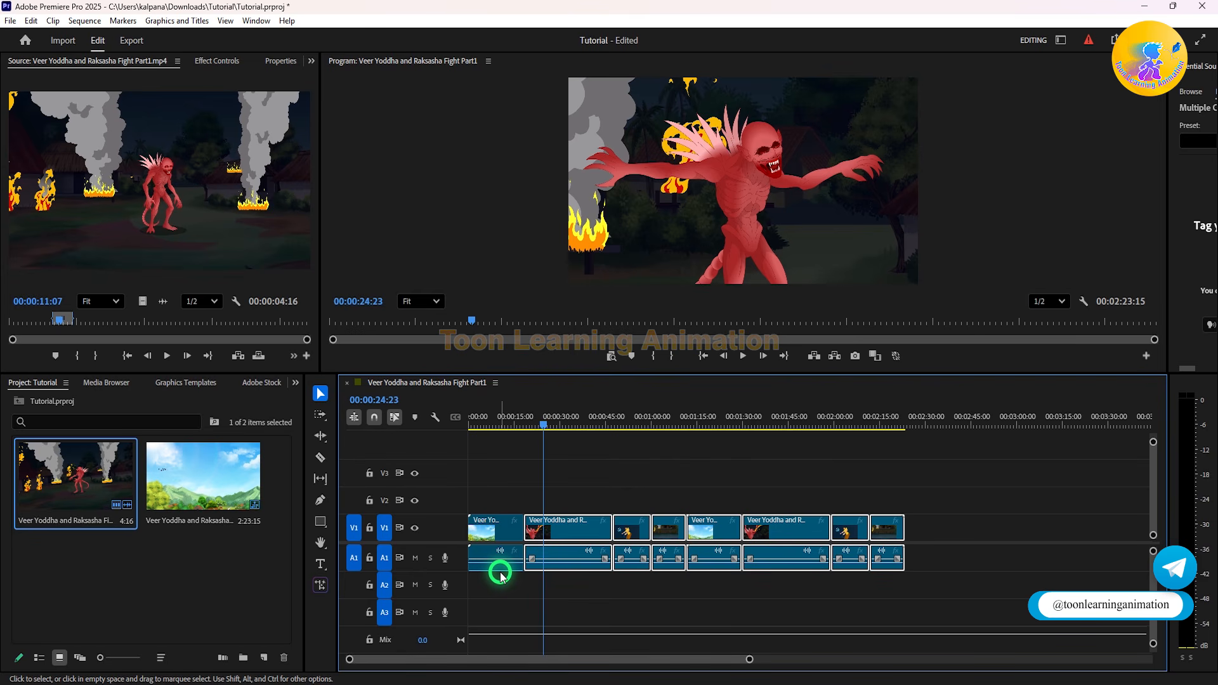
Step: Try the Pen tool, return to the Selection tool and deselect all timeline clips
left_click(320, 500)
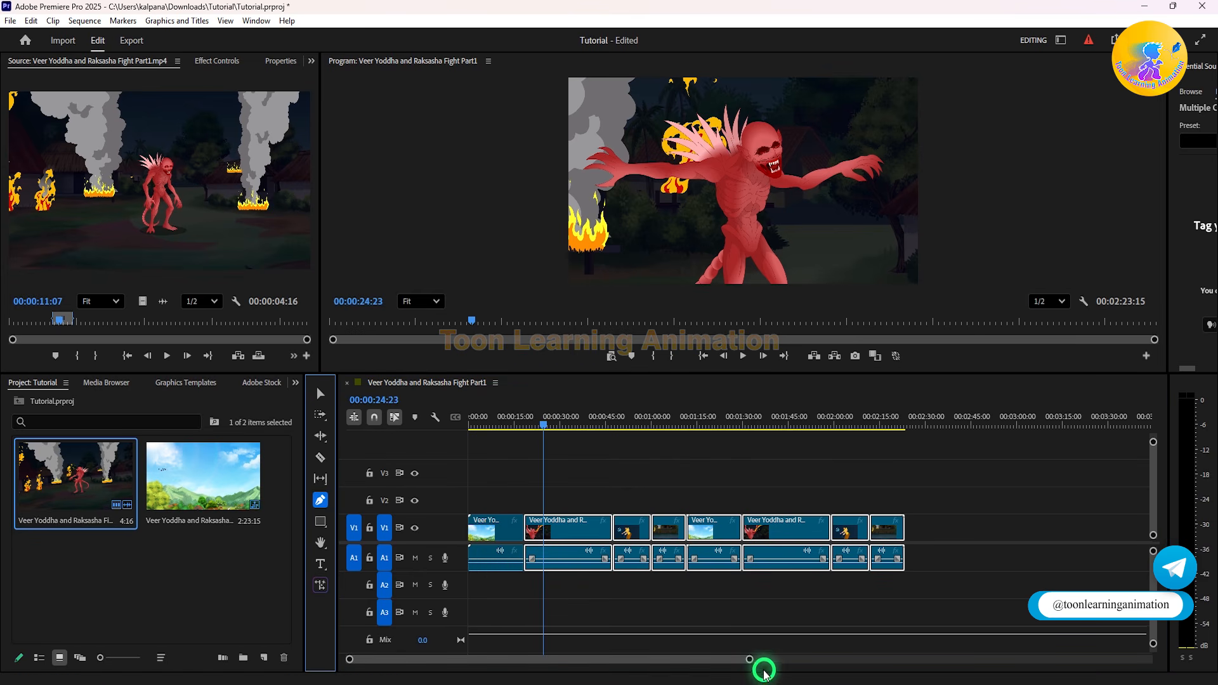
left_click_drag(755, 658, 580, 659)
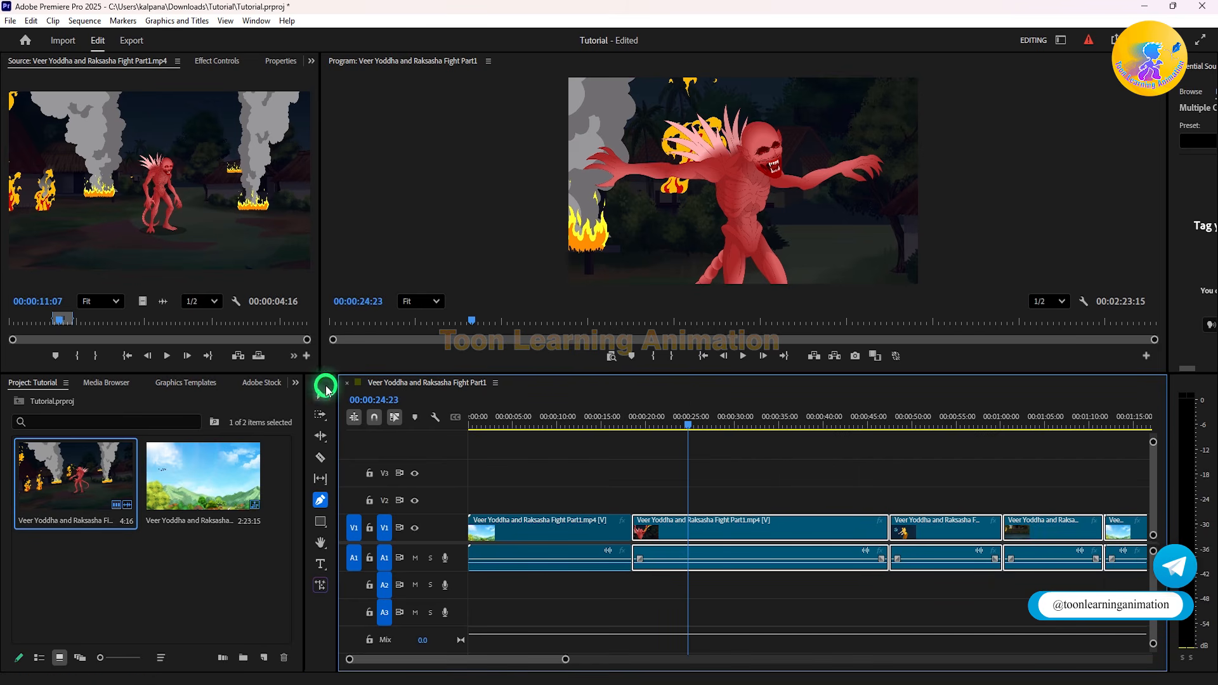
left_click(324, 390)
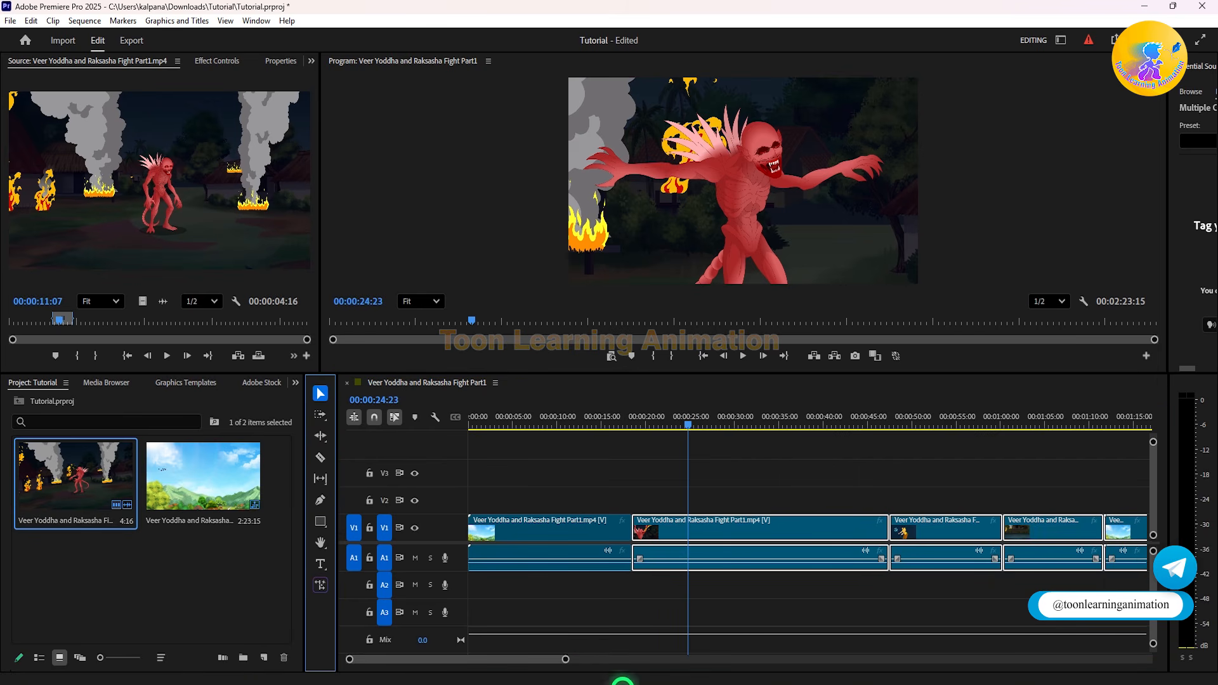
left_click(619, 457)
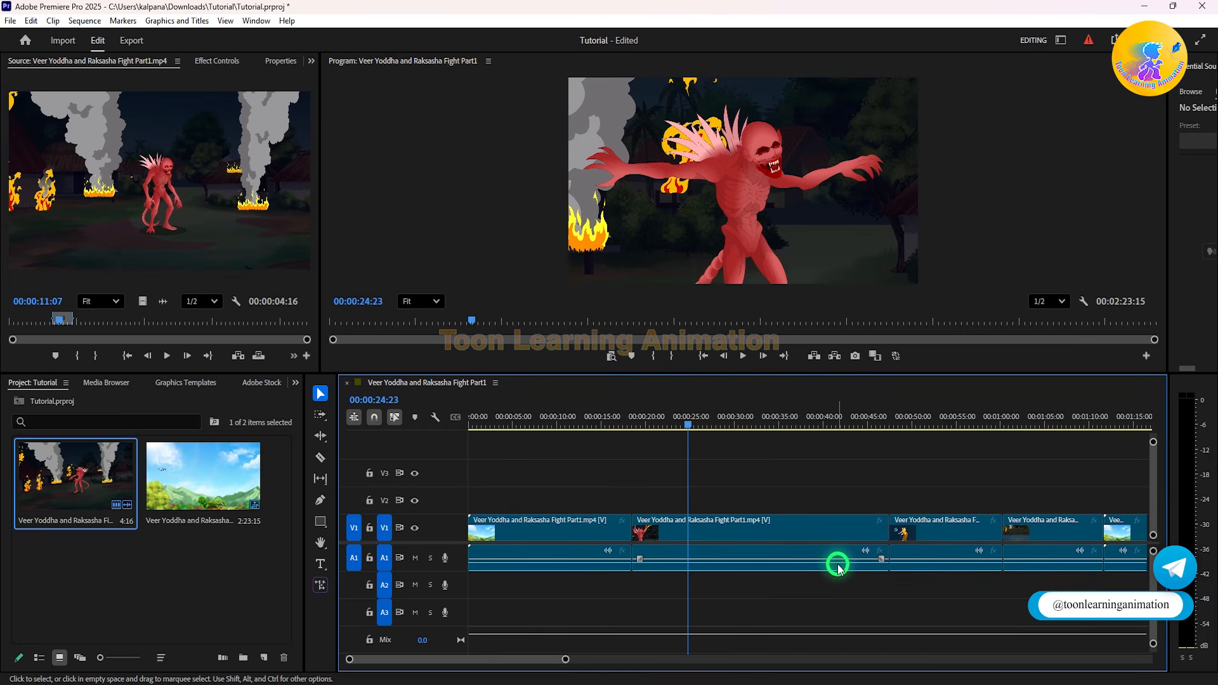
Step: Marquee-select all eight timeline clips together and clear the selection again
left_click_drag(565, 659, 726, 658)
left_click_drag(1056, 590, 474, 559)
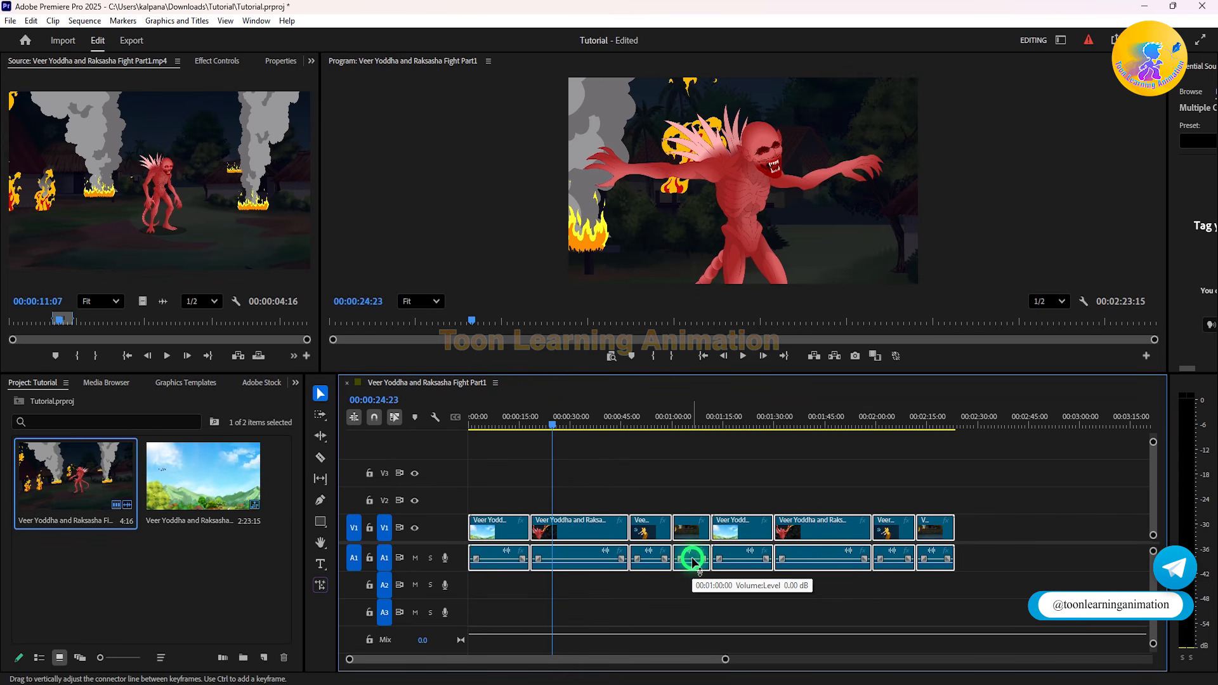
left_click(850, 623)
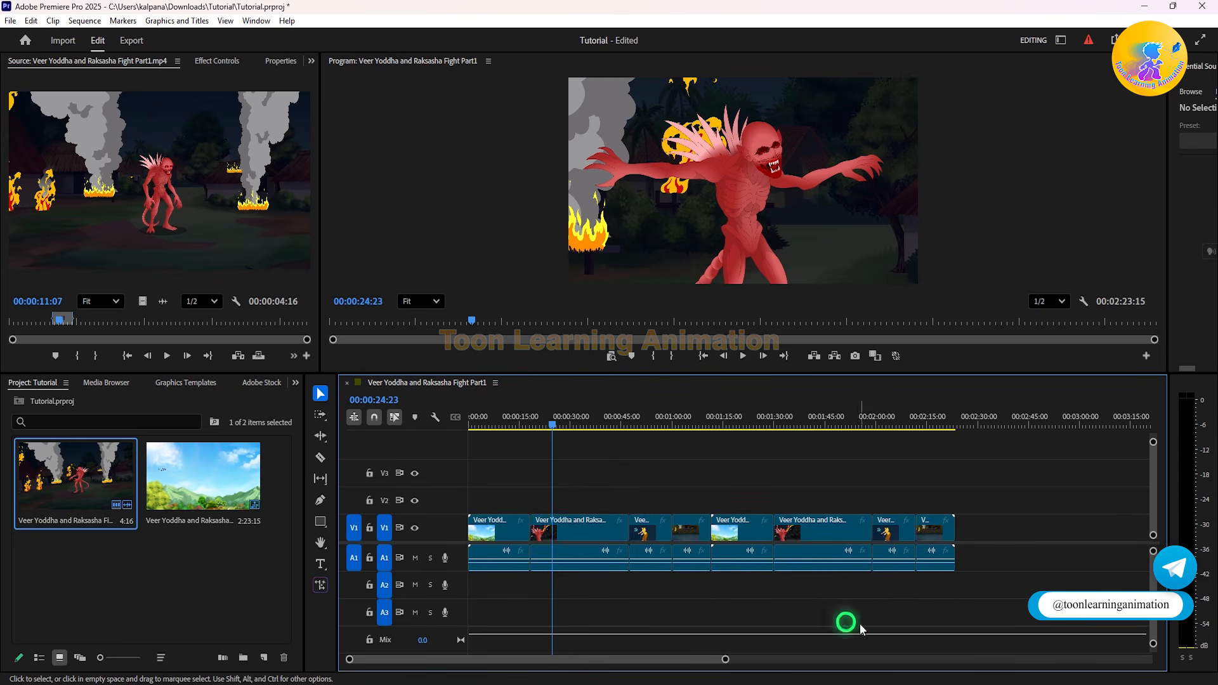
left_click_drag(1019, 598, 486, 550)
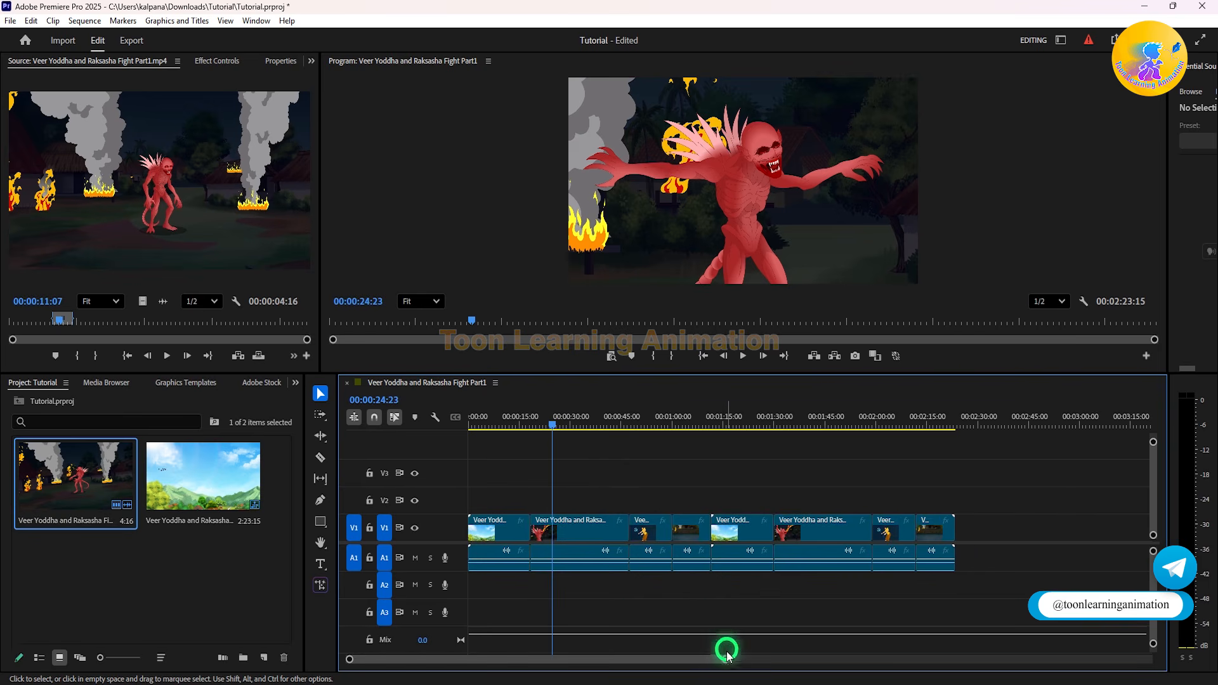
left_click_drag(725, 659, 657, 660)
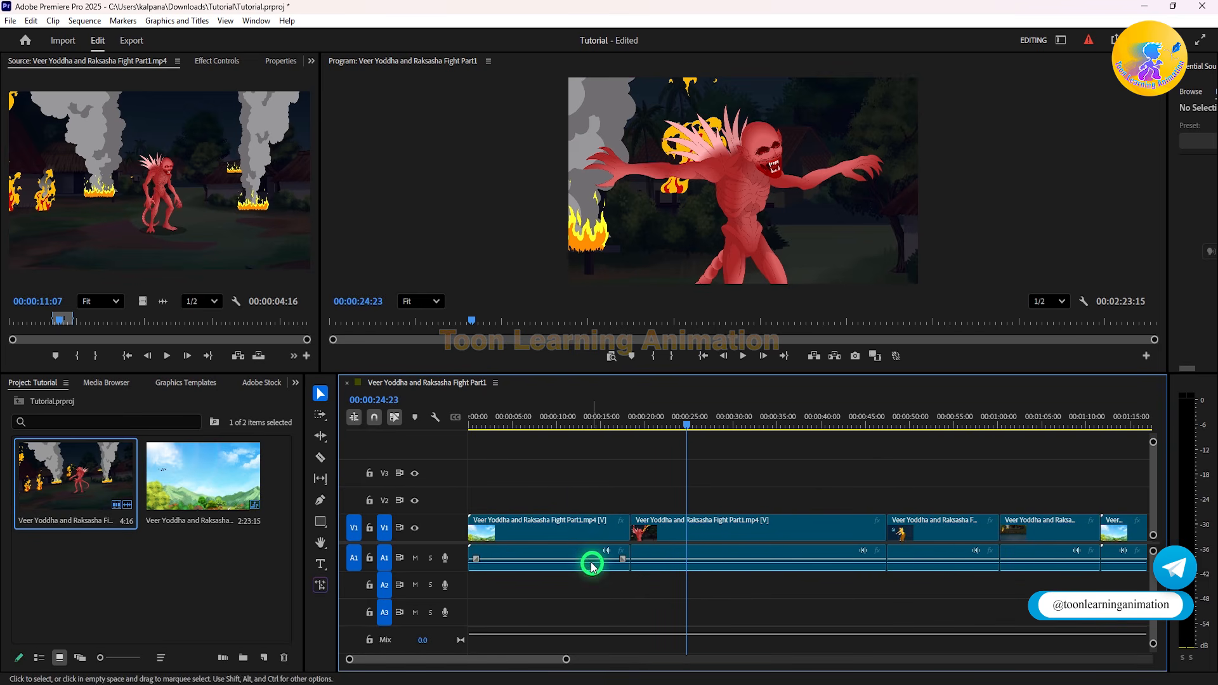
Step: Unlink the first timeline clip's video from its audio
left_click(556, 558)
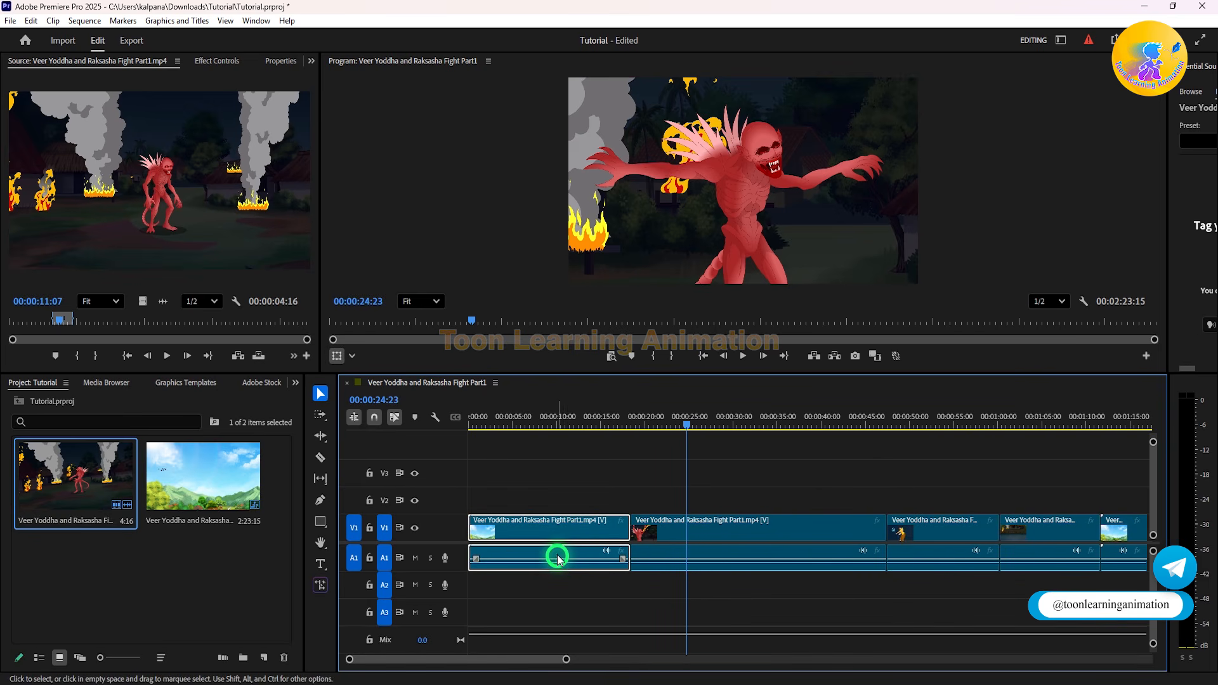
left_click(555, 530)
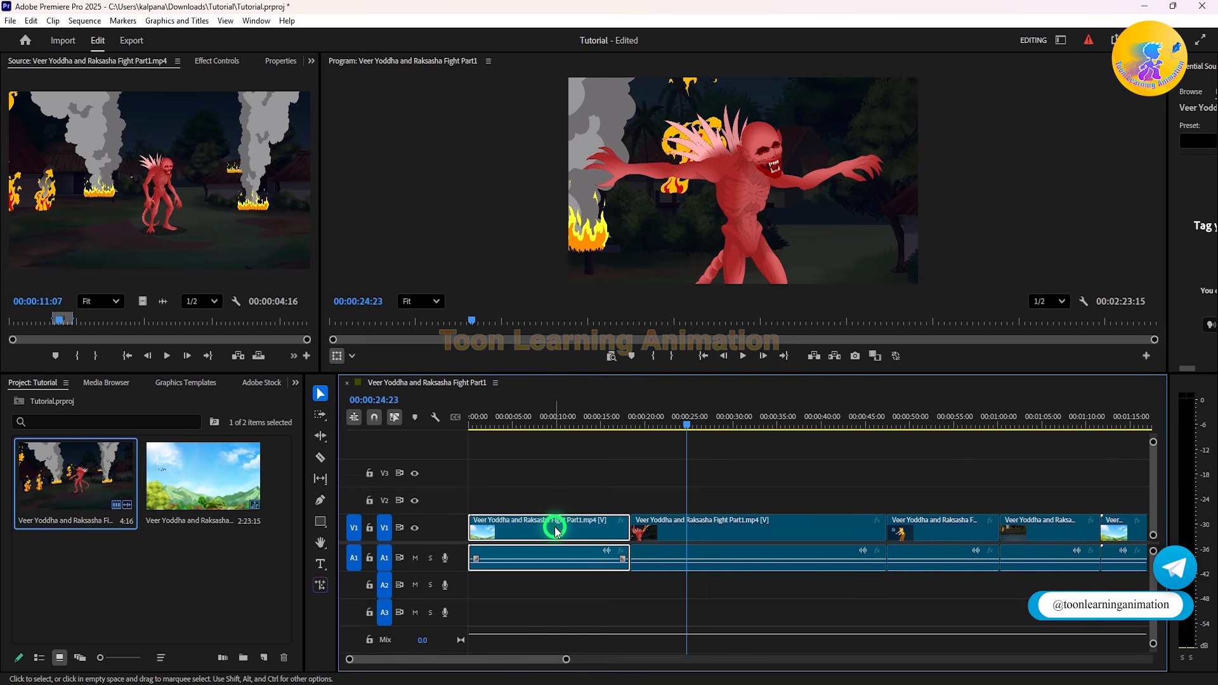
left_click(556, 562)
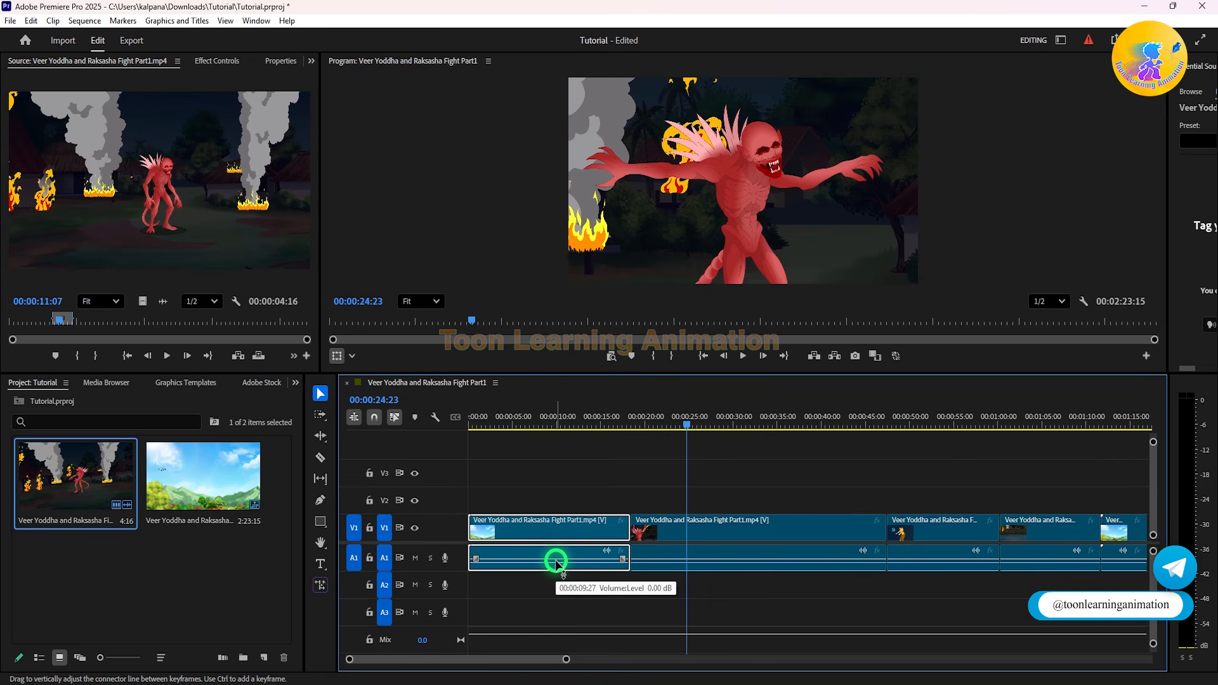
left_click(510, 561)
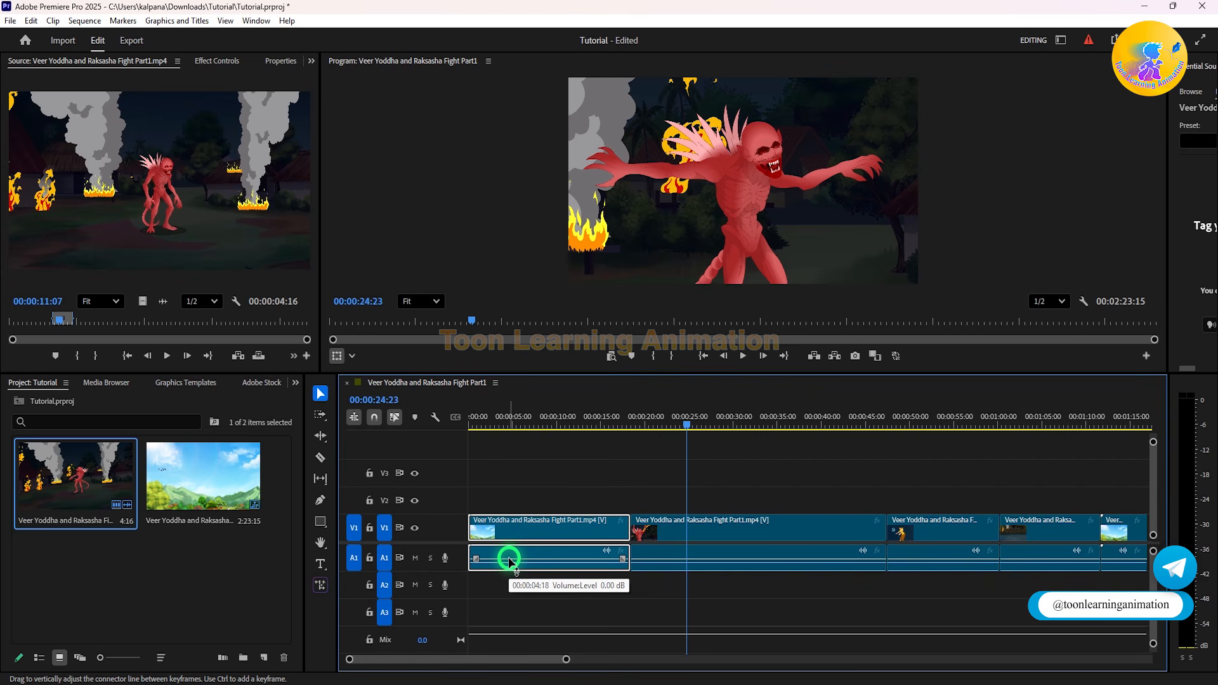
right_click(550, 538)
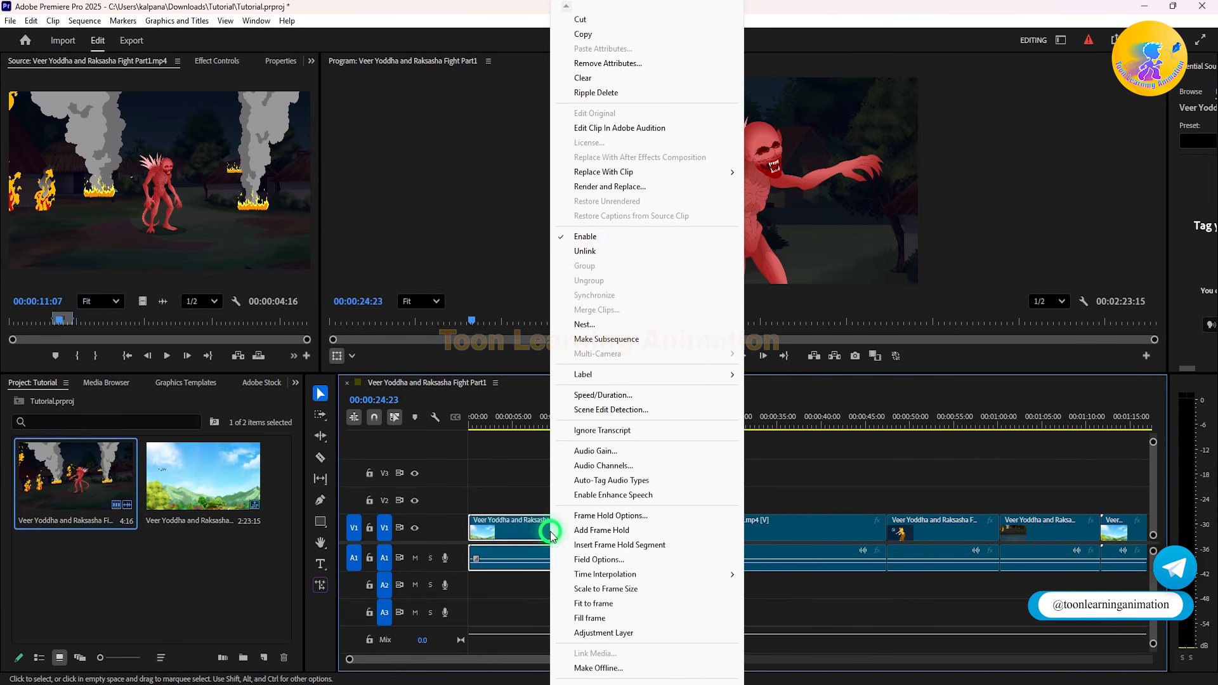
left_click(587, 251)
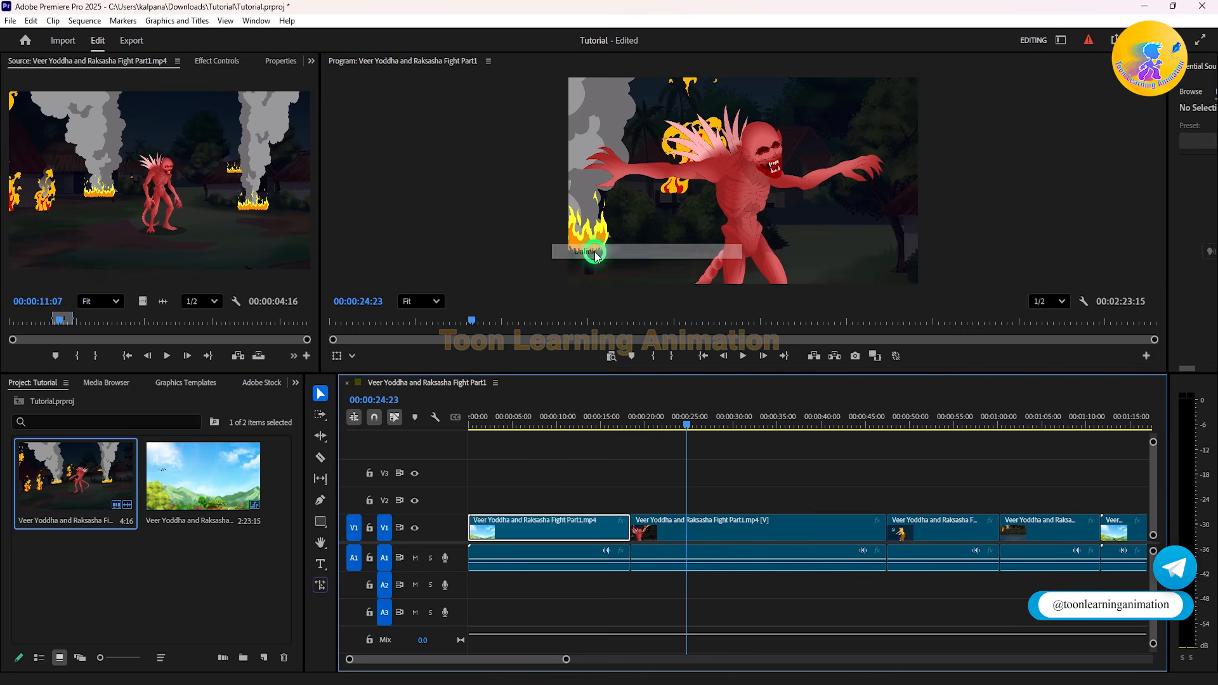
Step: Select the first clip's video and audio separately to check that each part can be picked on its own
left_click(617, 477)
left_click(584, 524)
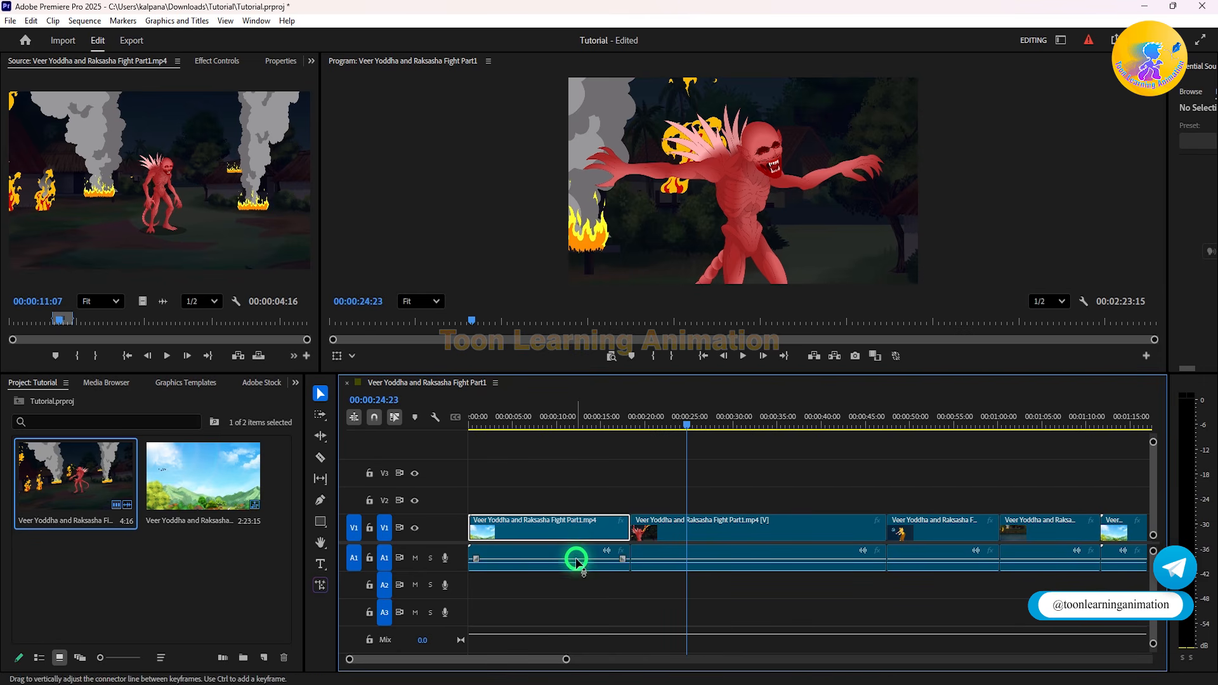
left_click(577, 562)
left_click(575, 536)
left_click(575, 553)
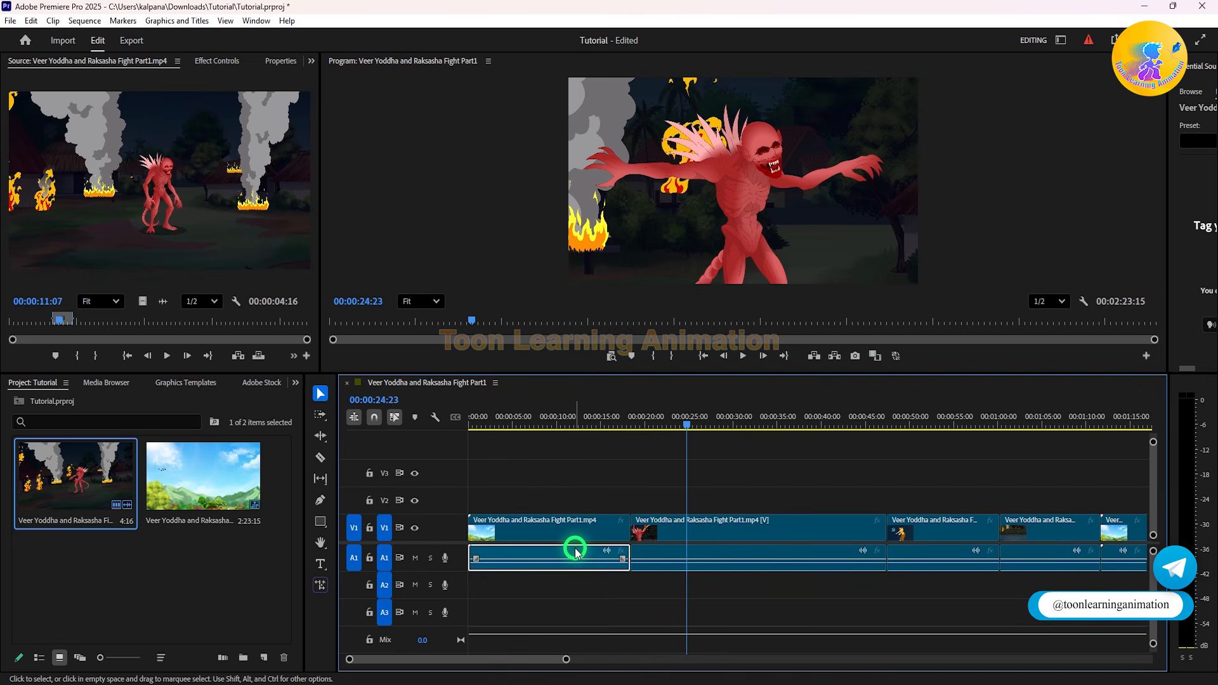
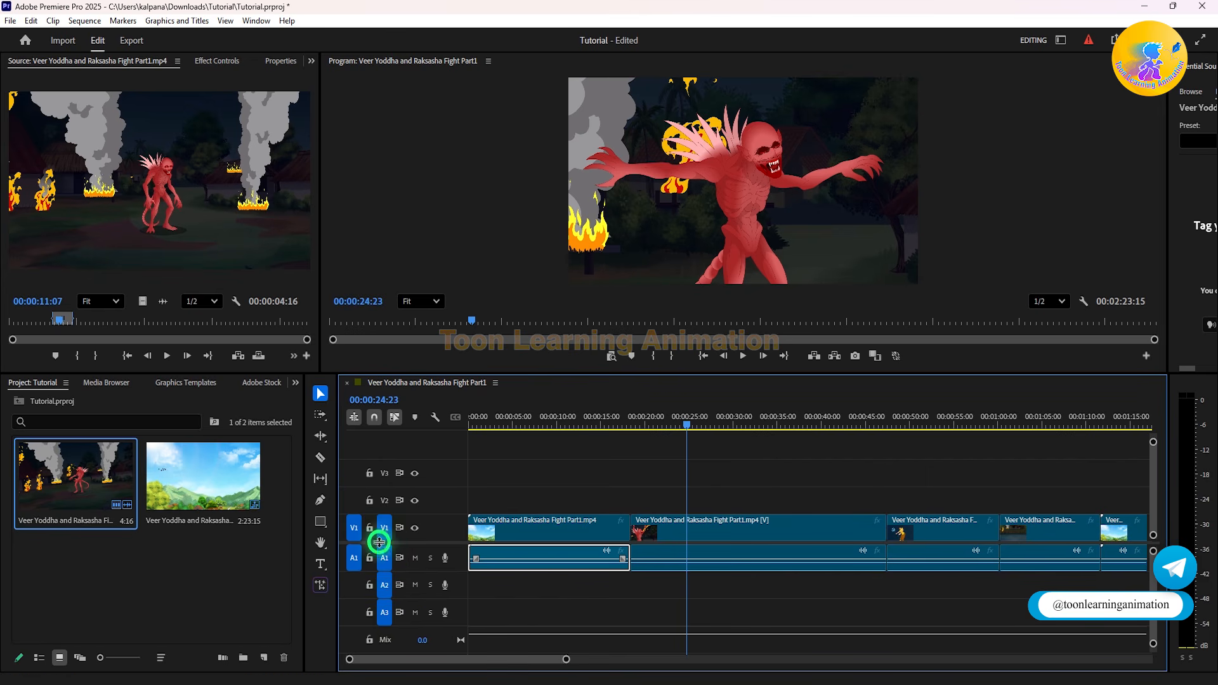
left_click(550, 532)
left_click(563, 473)
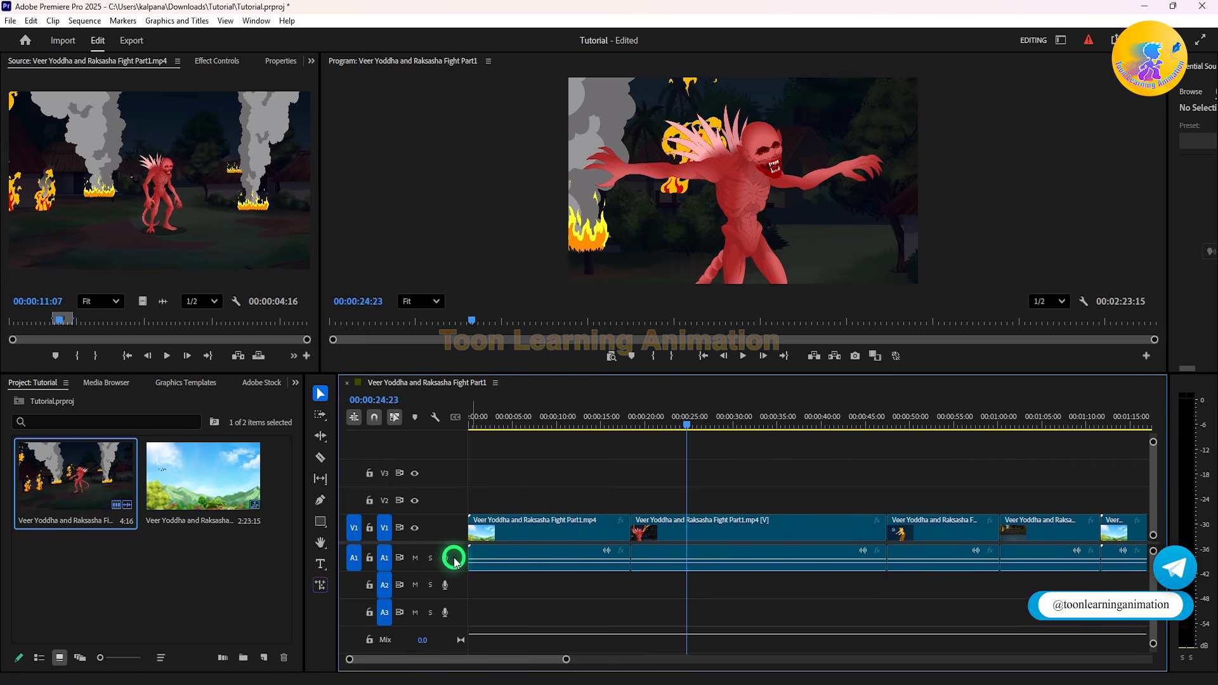
left_click(533, 516)
left_click(539, 475)
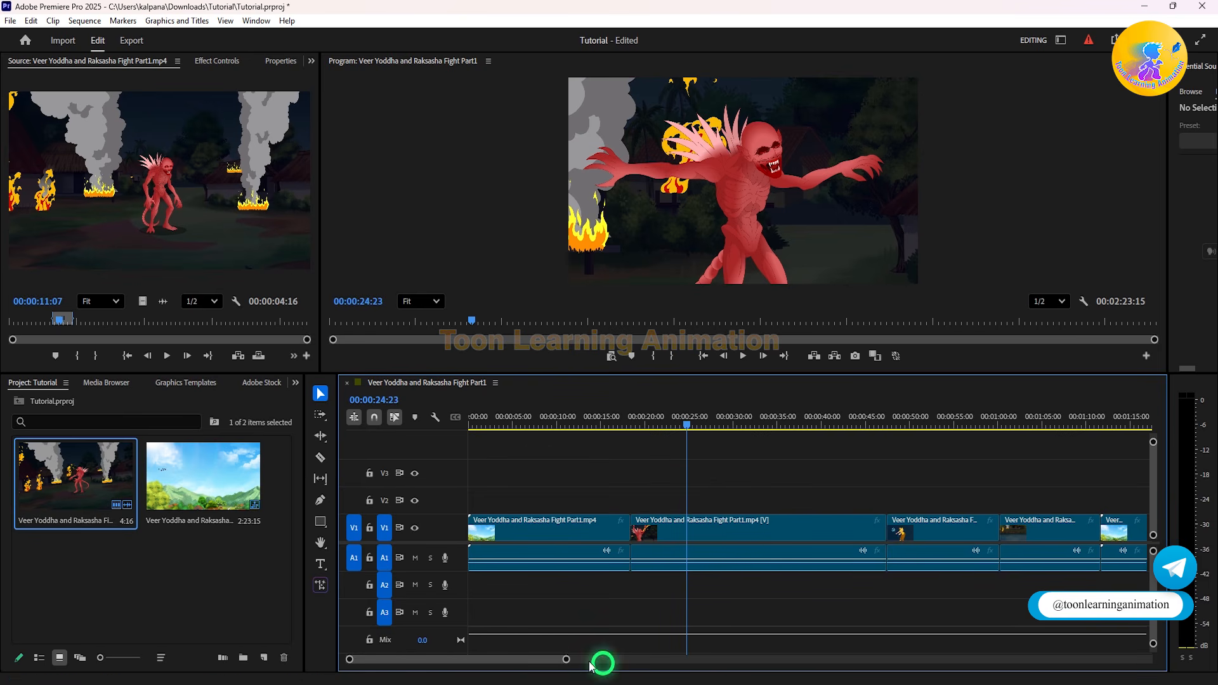
left_click(541, 555)
left_click(547, 616)
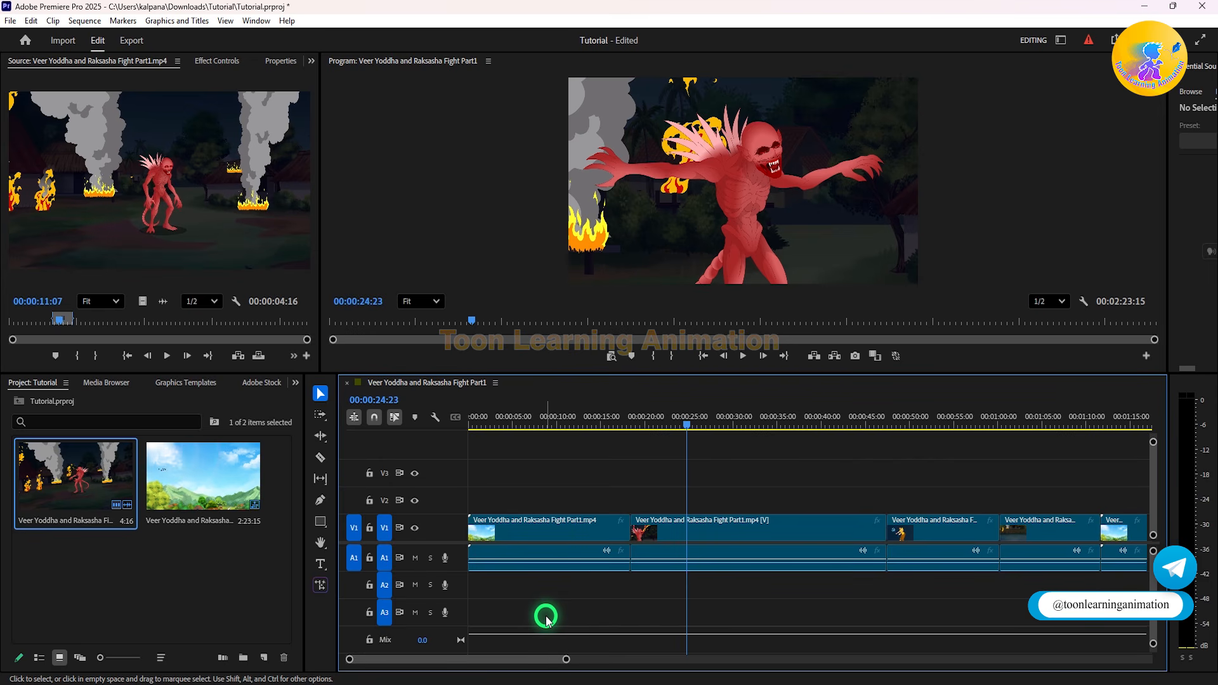
Step: Move the playhead to 00:00:12:22 and delete the first clip's audio from track A1
left_click(581, 409)
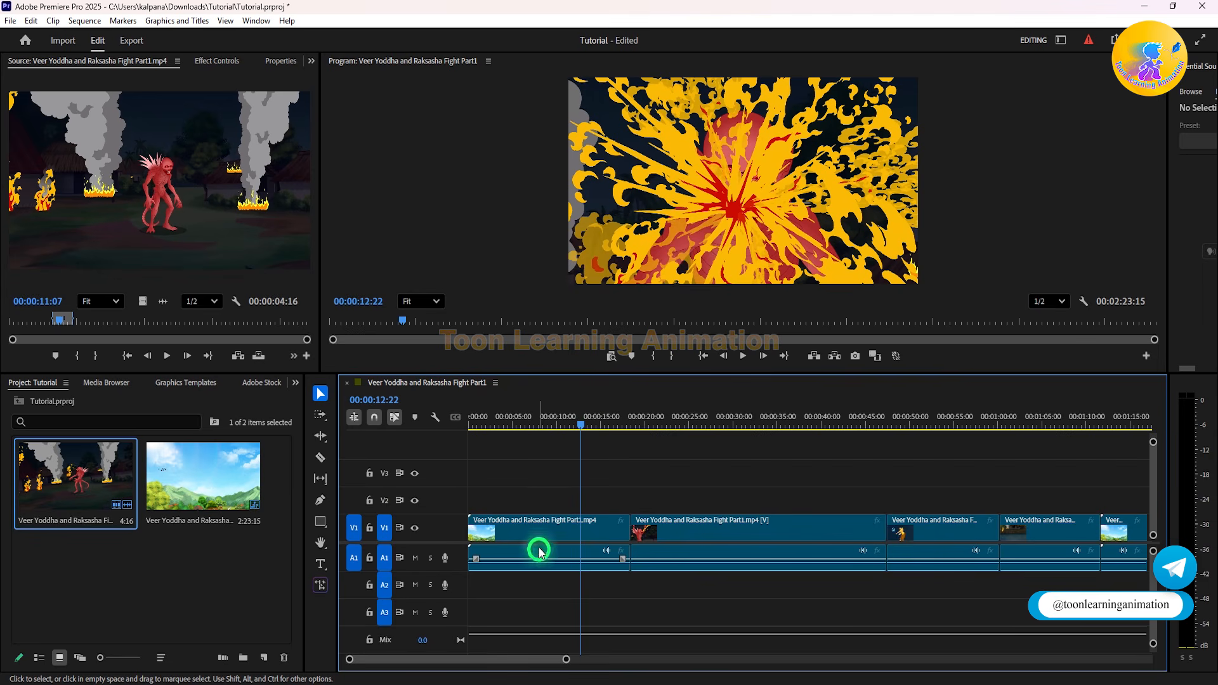
left_click(551, 534)
left_click(541, 566)
left_click(547, 564)
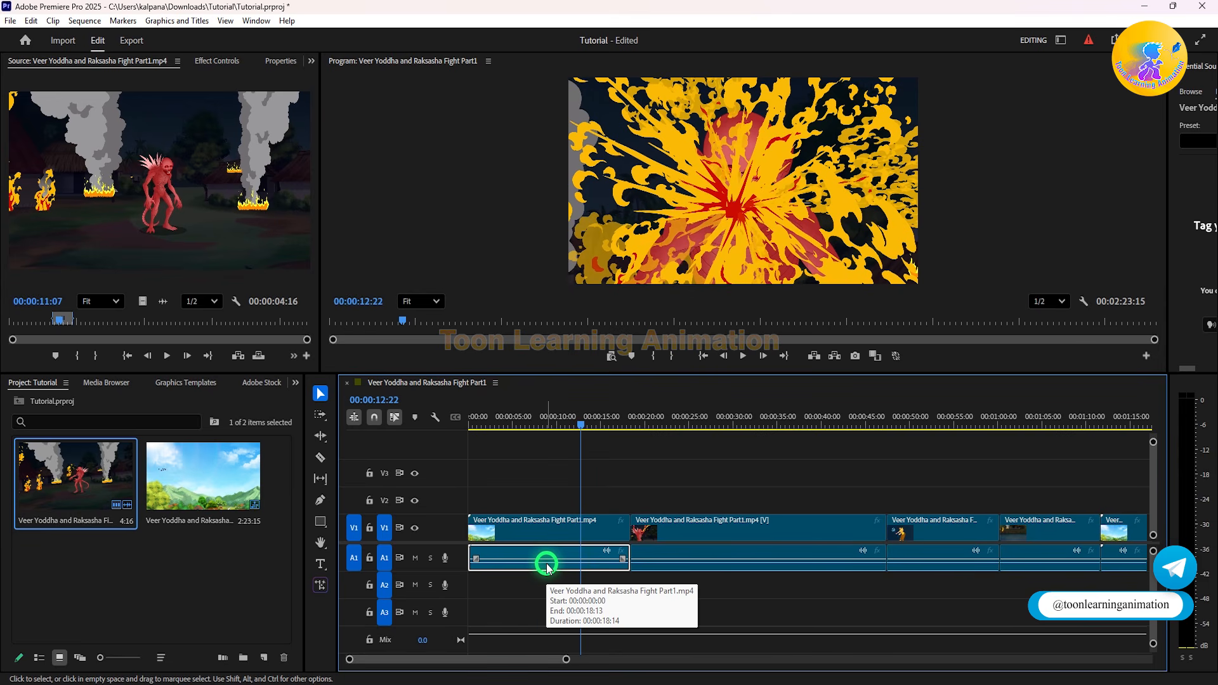
key("Delete")
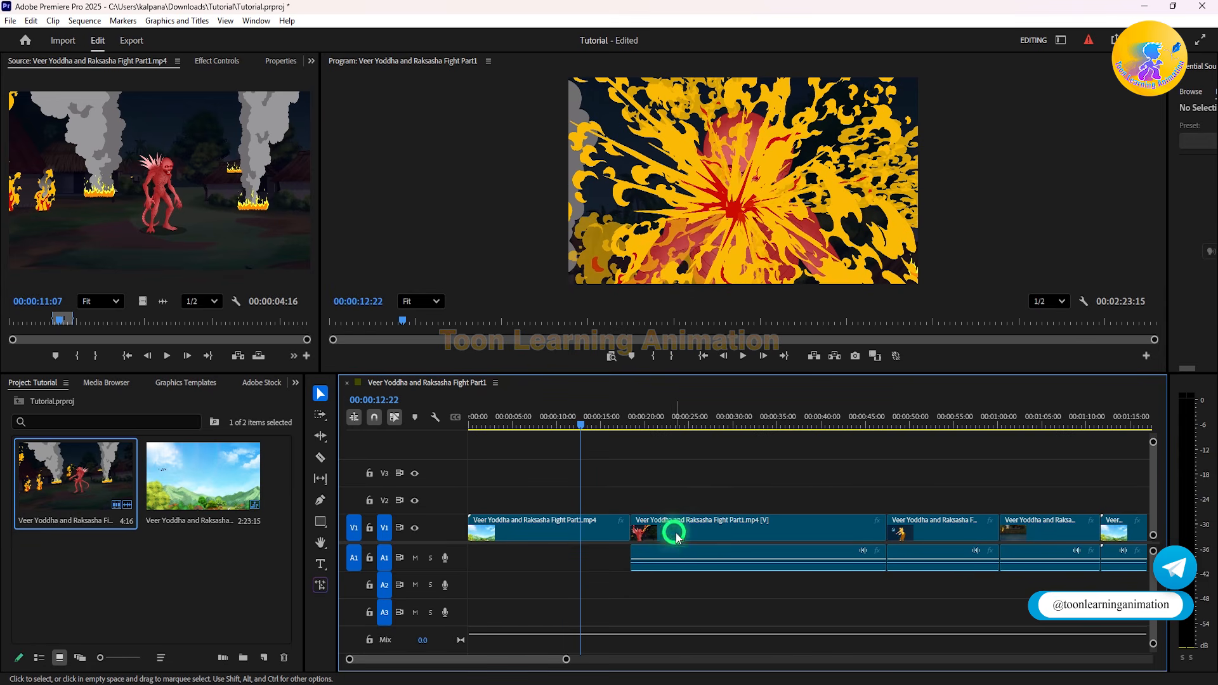
Step: Select only the audio part of the second timeline clip, without unlinking it, and delete it from track A1
right_click(696, 529)
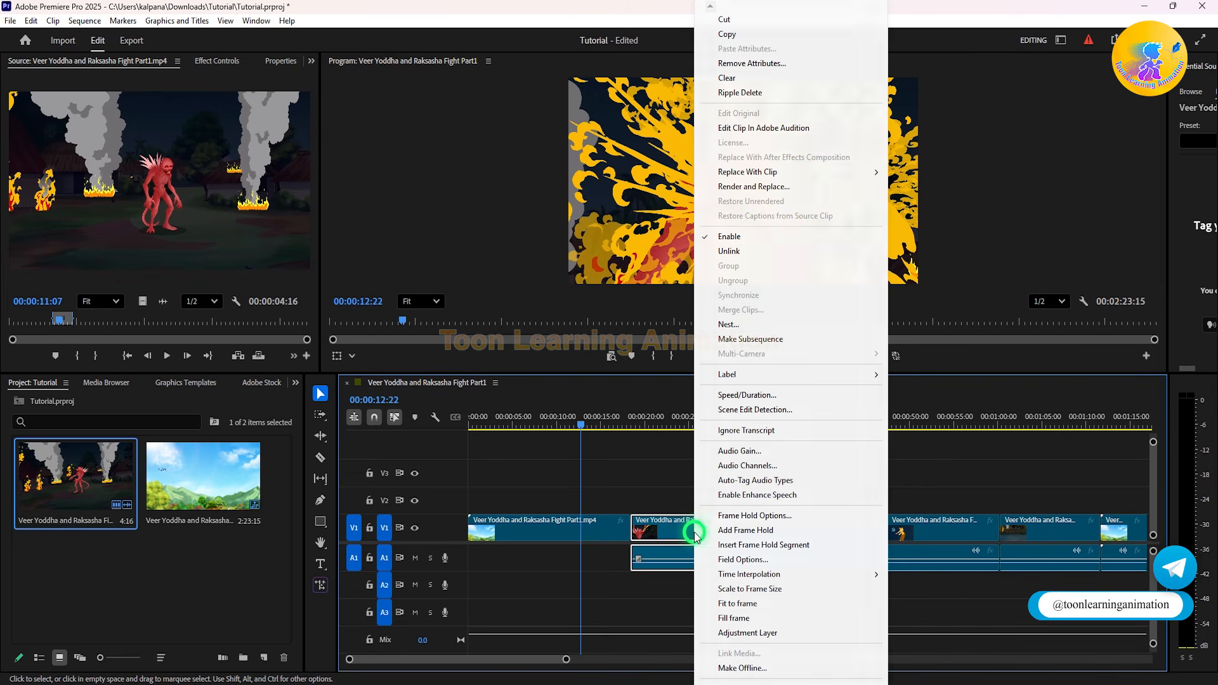
left_click(654, 461)
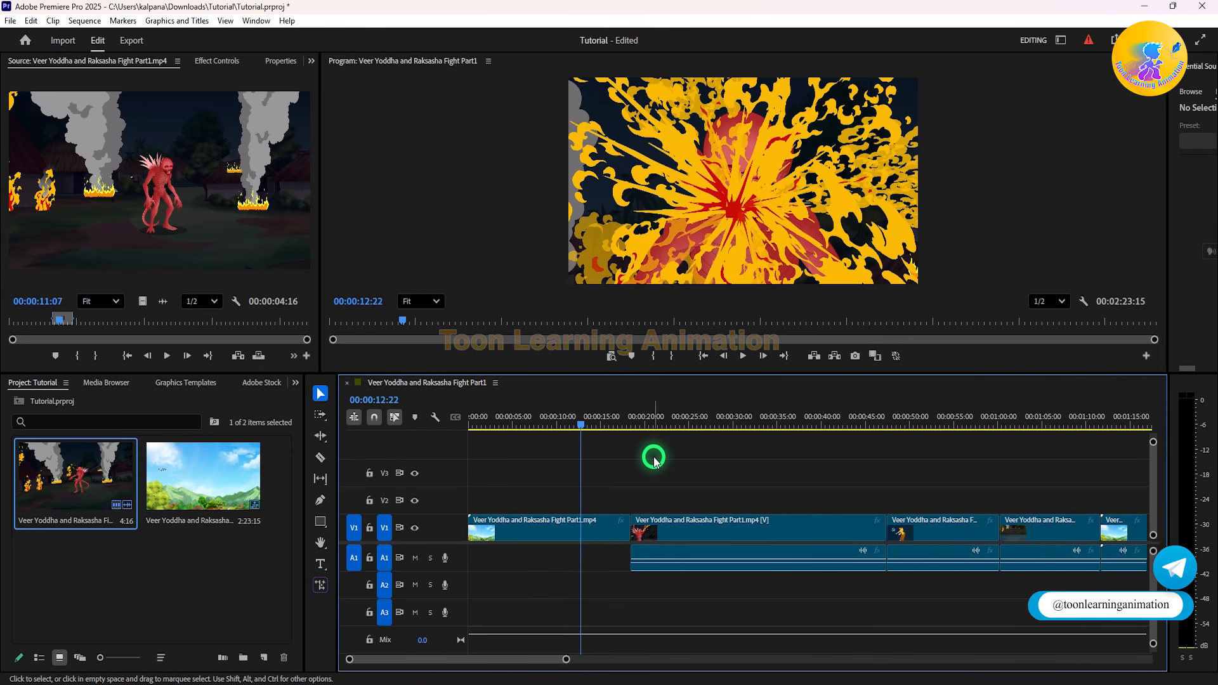
key("alt")
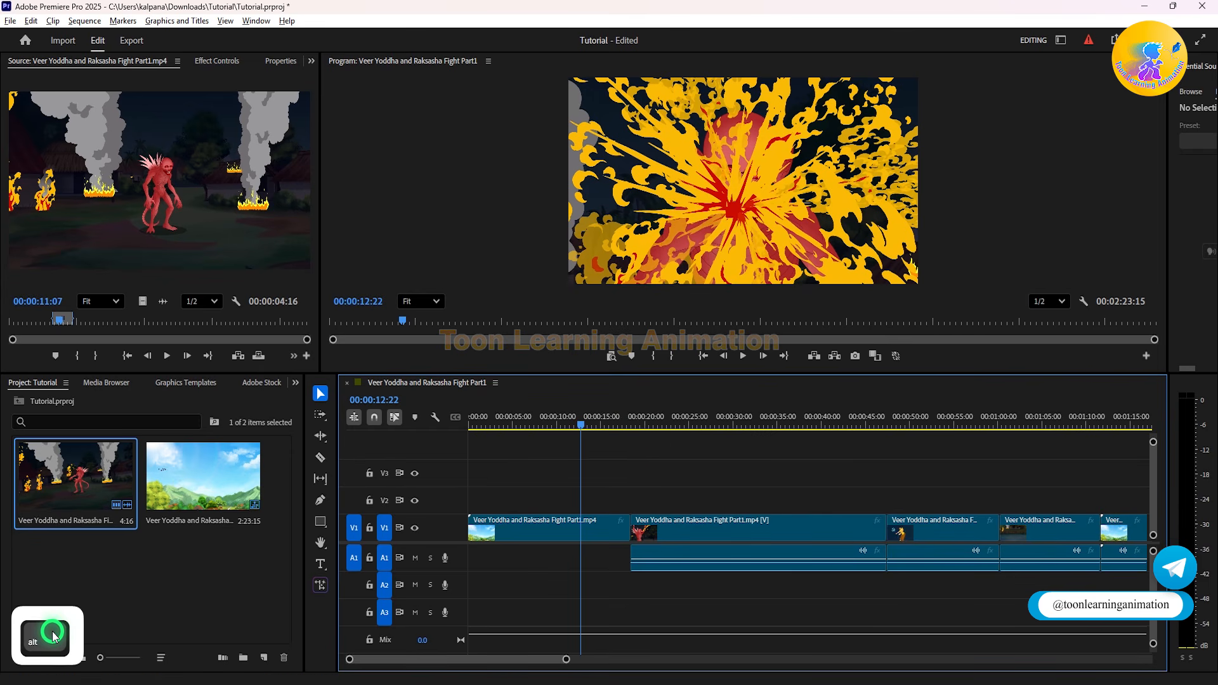
left_click(690, 565, "alt")
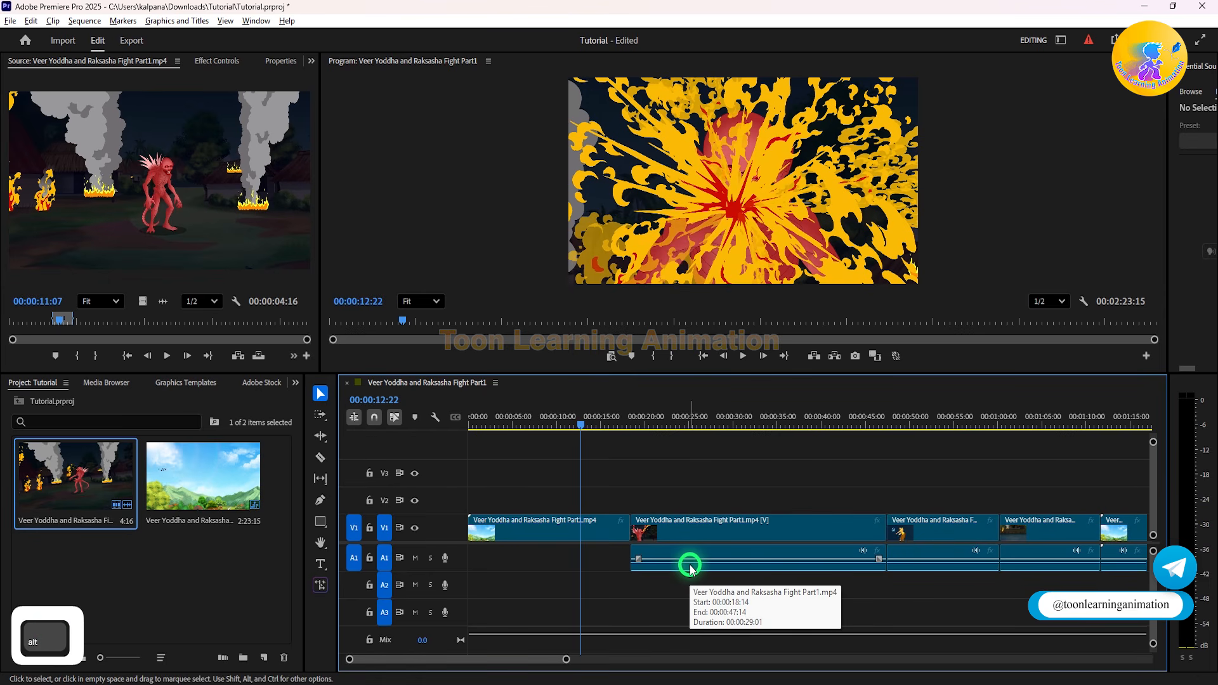
left_click(690, 566, "alt")
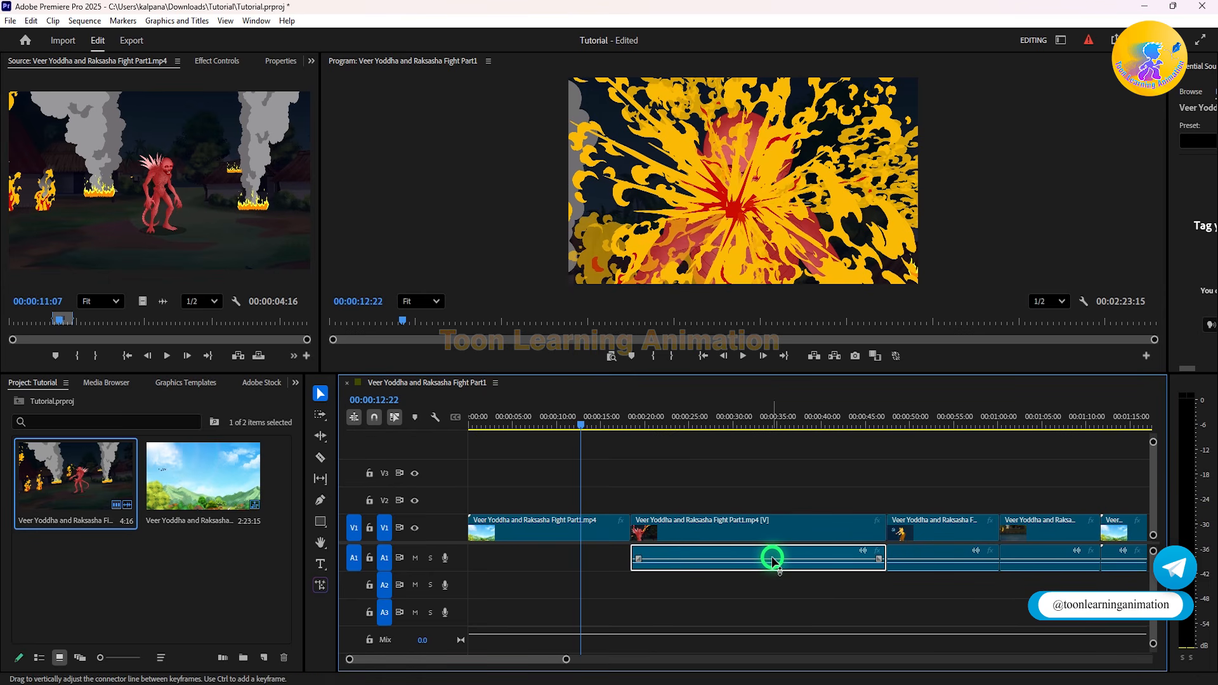
mouse_move(773, 562)
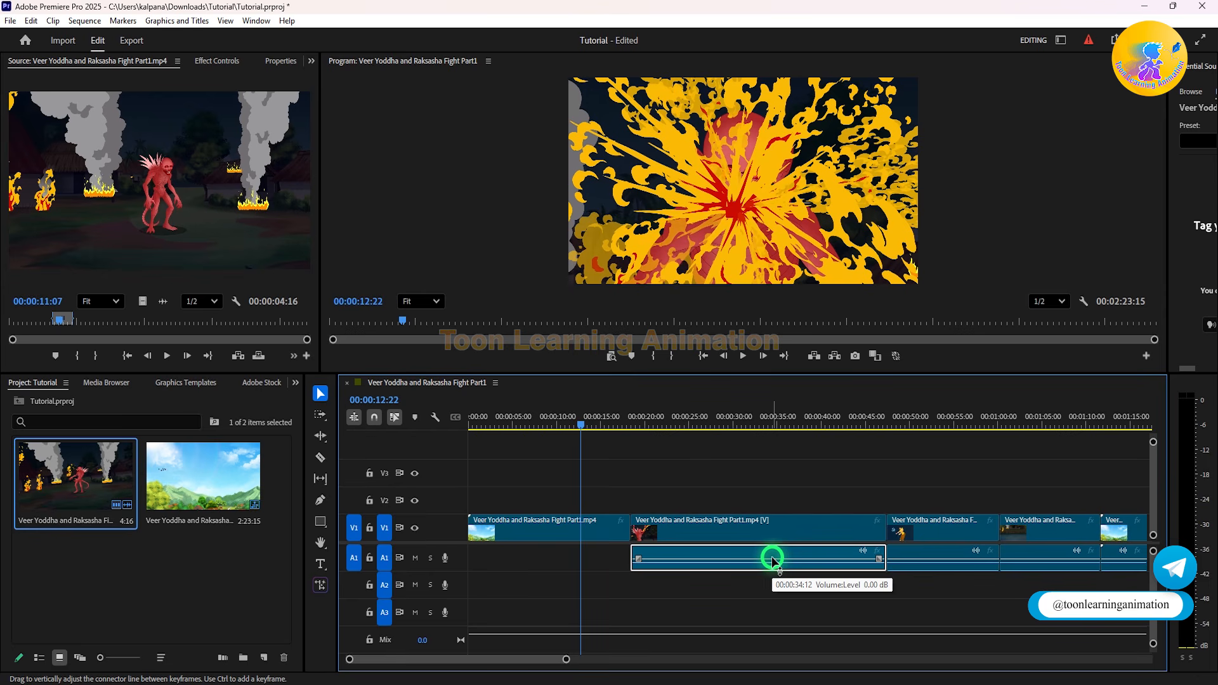
key("Delete")
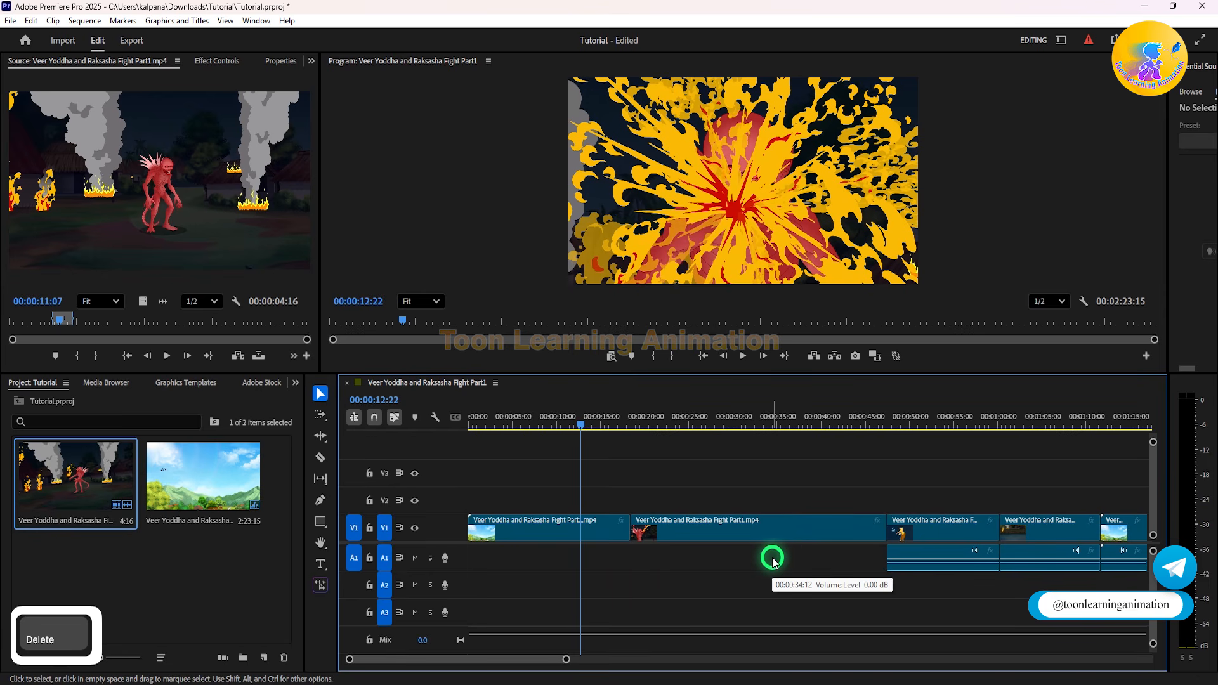
Step: Pick the third clip's linked audio and video individually, and delete only its audio from track A1
left_click(923, 552)
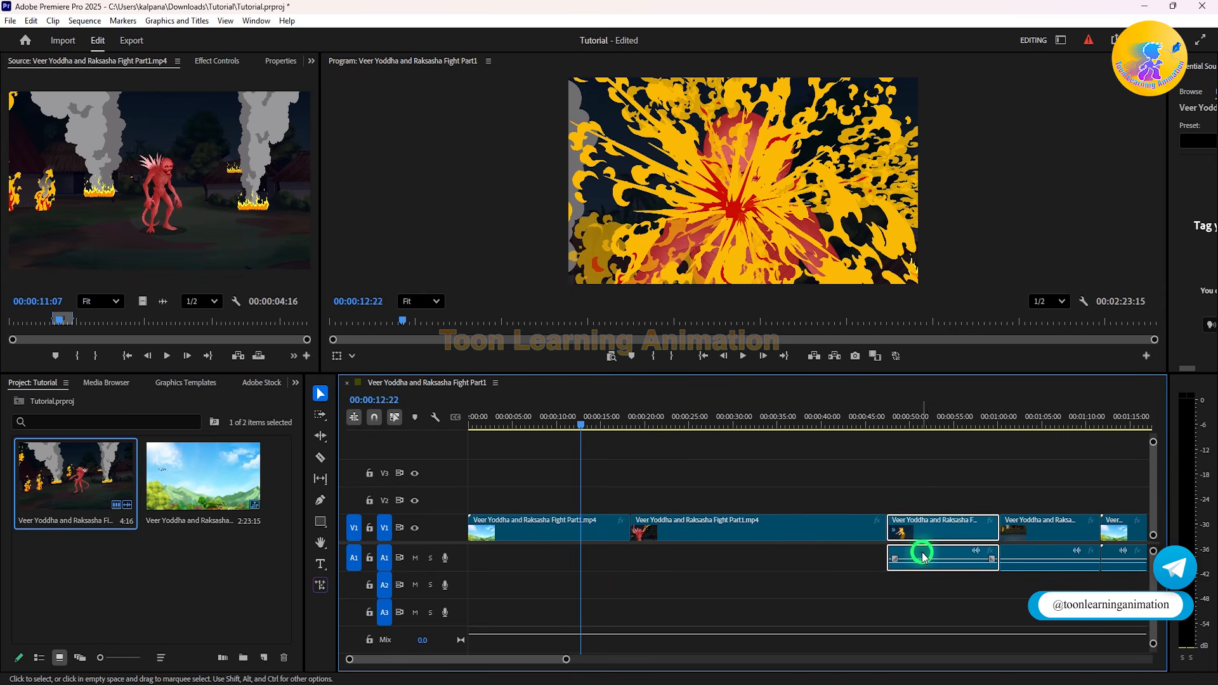
left_click(944, 603)
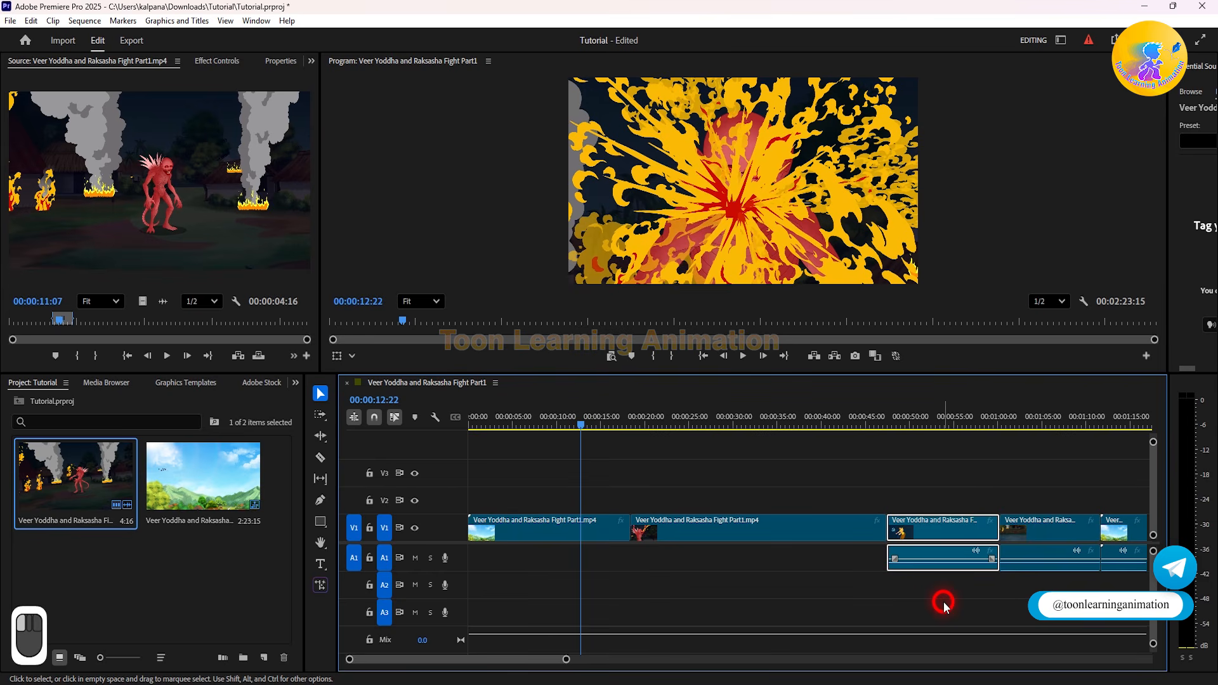
left_click(937, 562, "alt")
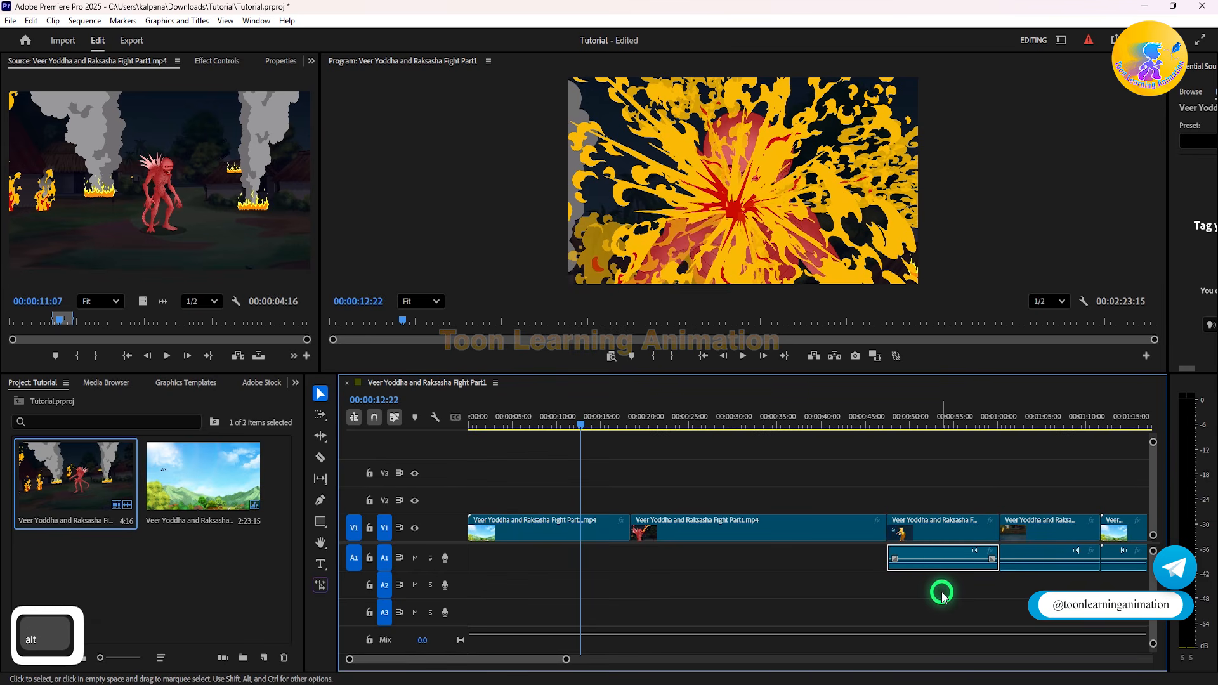
left_click(943, 593, "alt")
left_click(934, 535, "alt")
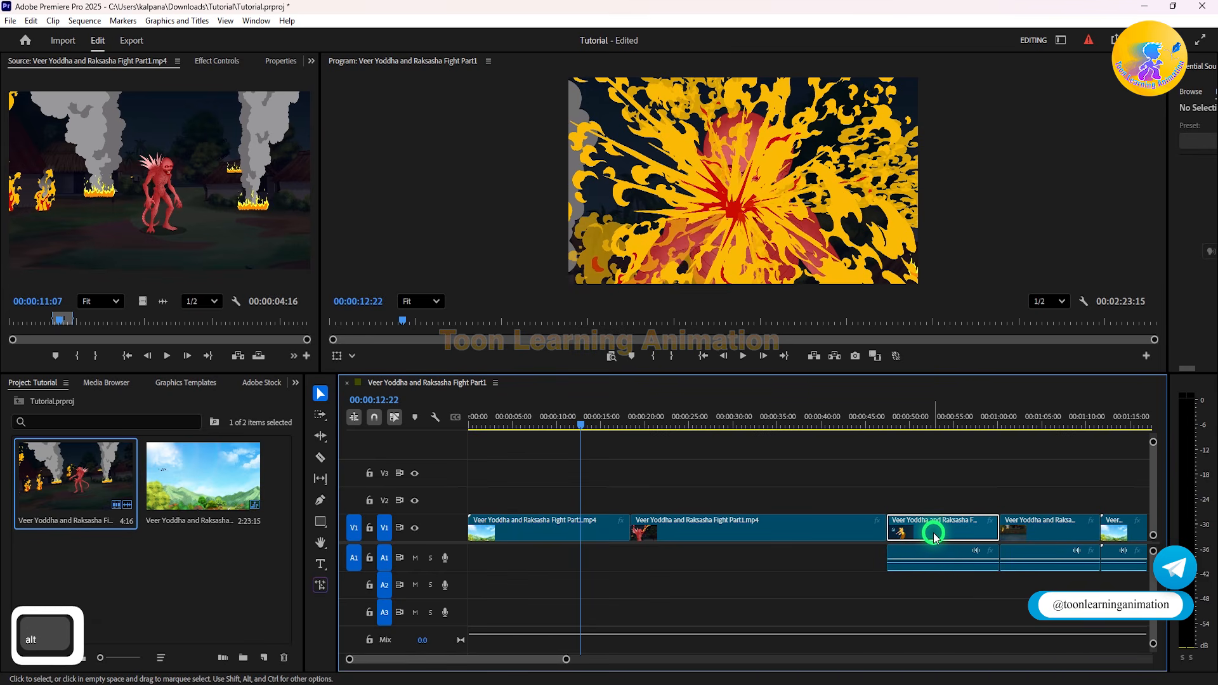
left_click(945, 564, "alt")
key("Delete")
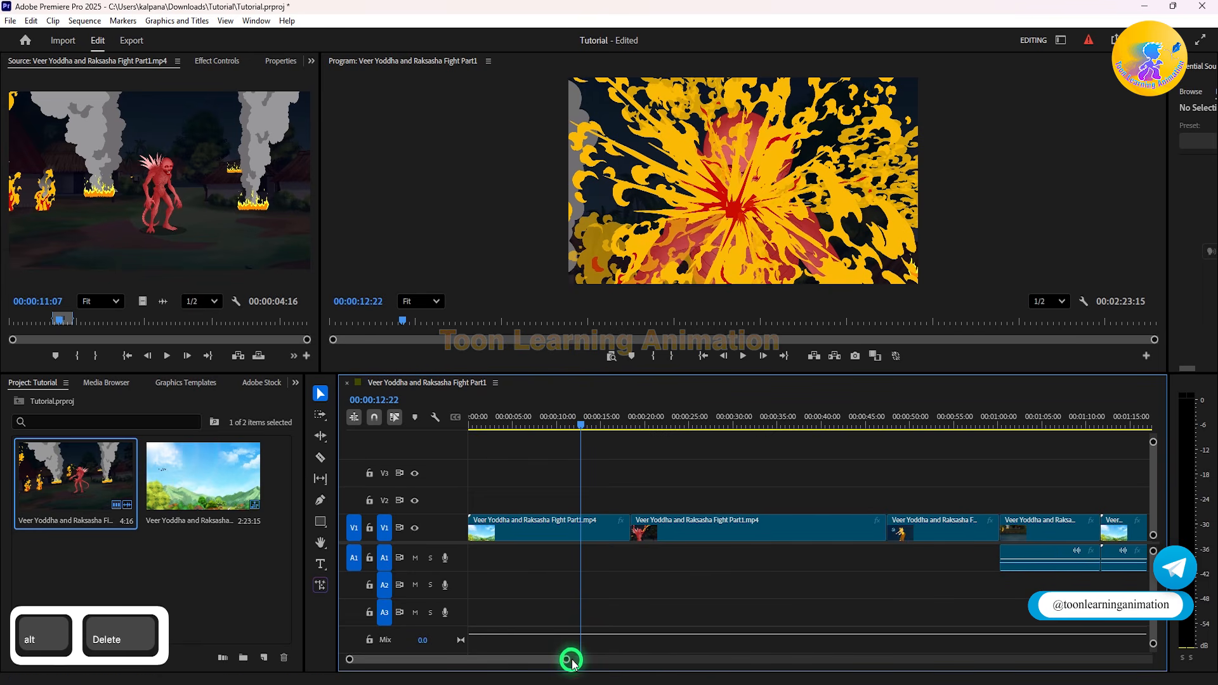
Step: Marquee-select all the remaining audio clips on track A1 apart from their video and delete them together
left_click_drag(568, 660, 747, 660)
left_click_drag(976, 630, 625, 563)
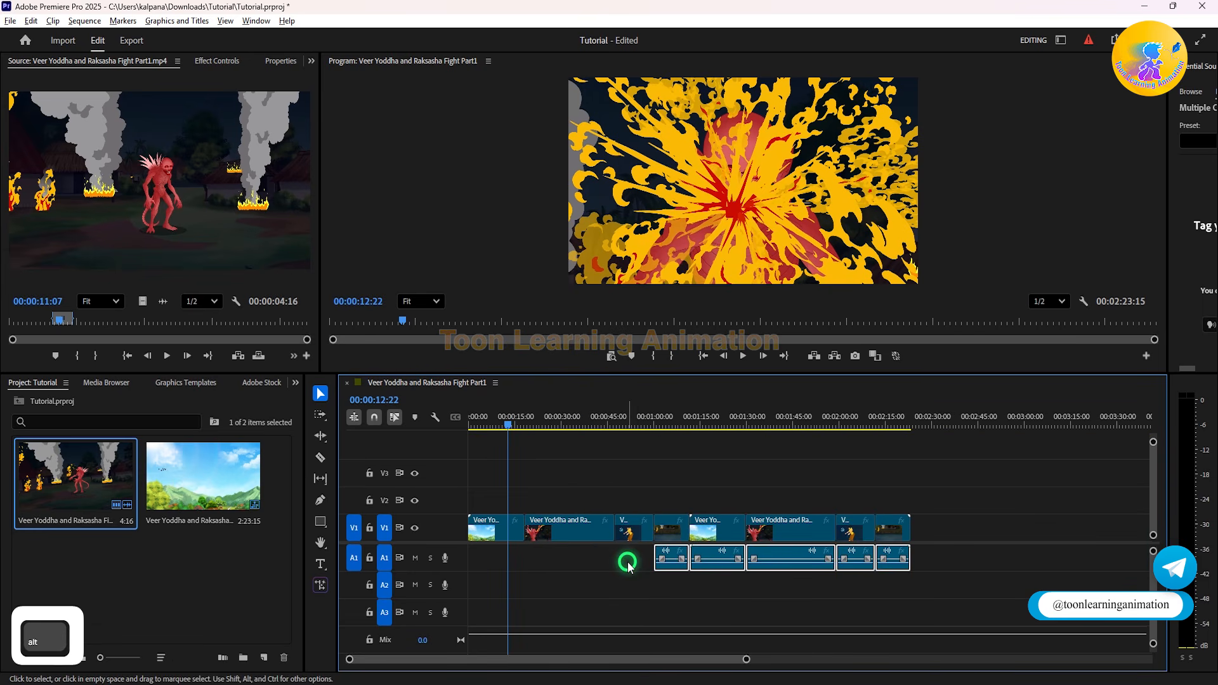
key("Delete")
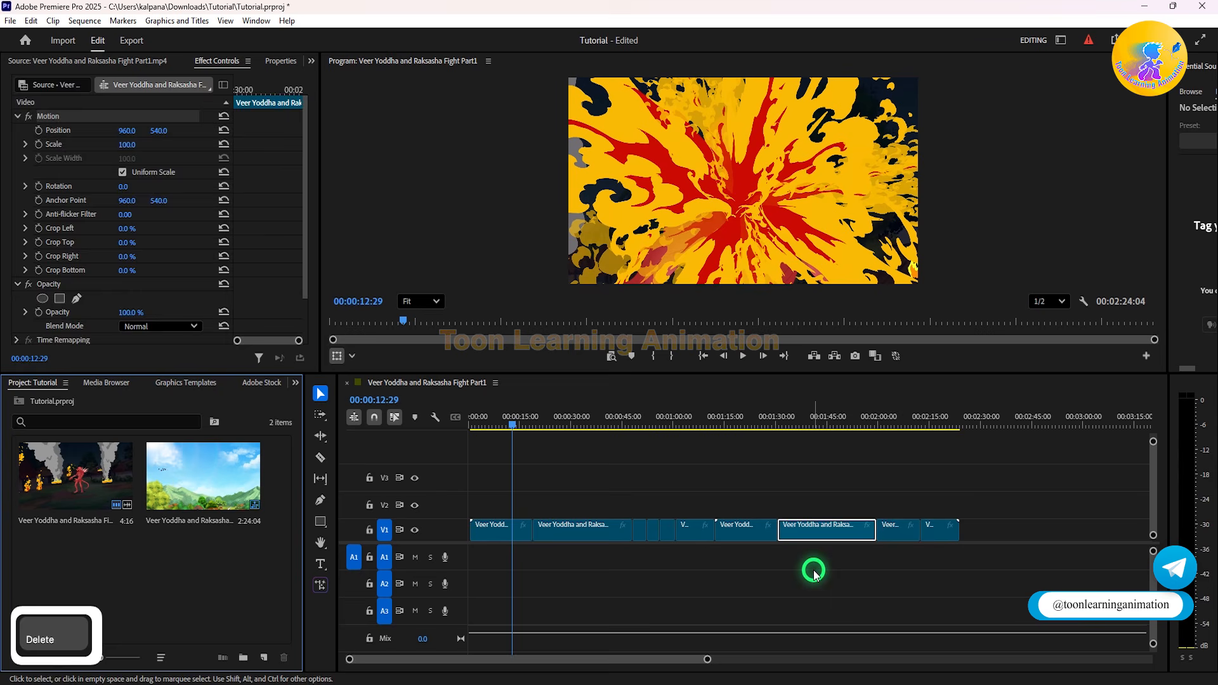
Step: Check the Unlink option of the video-only clip near 00:01:30:00 on track V1 and dismiss the options
left_click(653, 604)
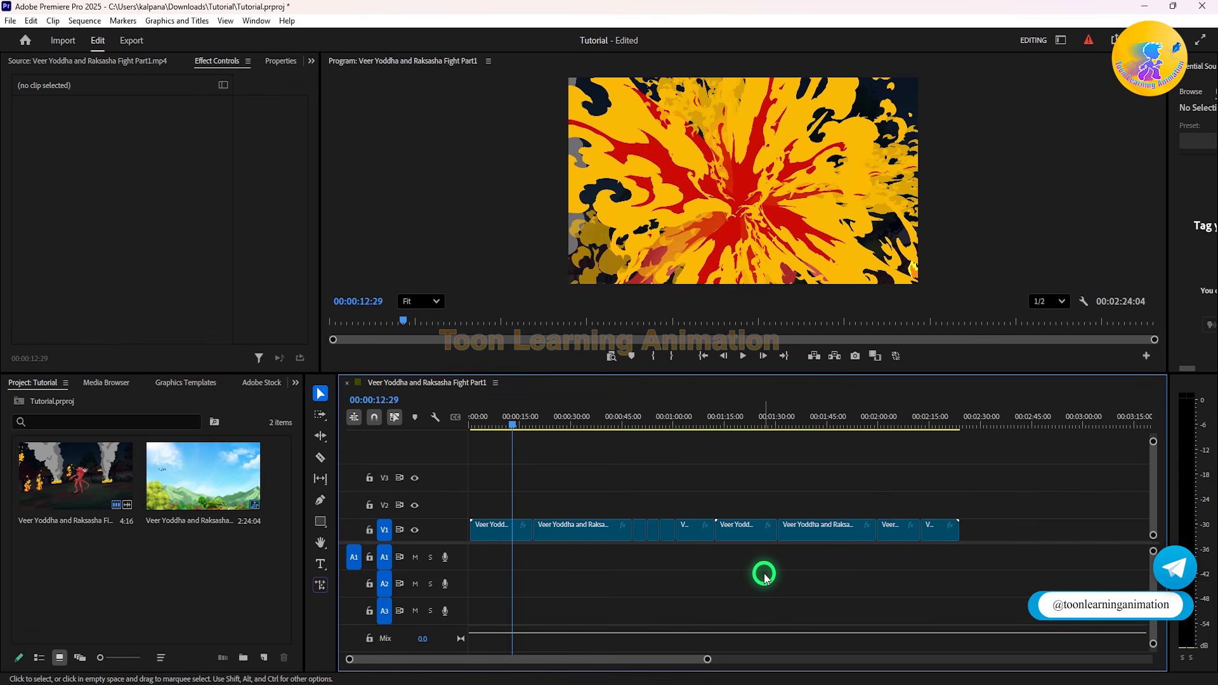
right_click(800, 526)
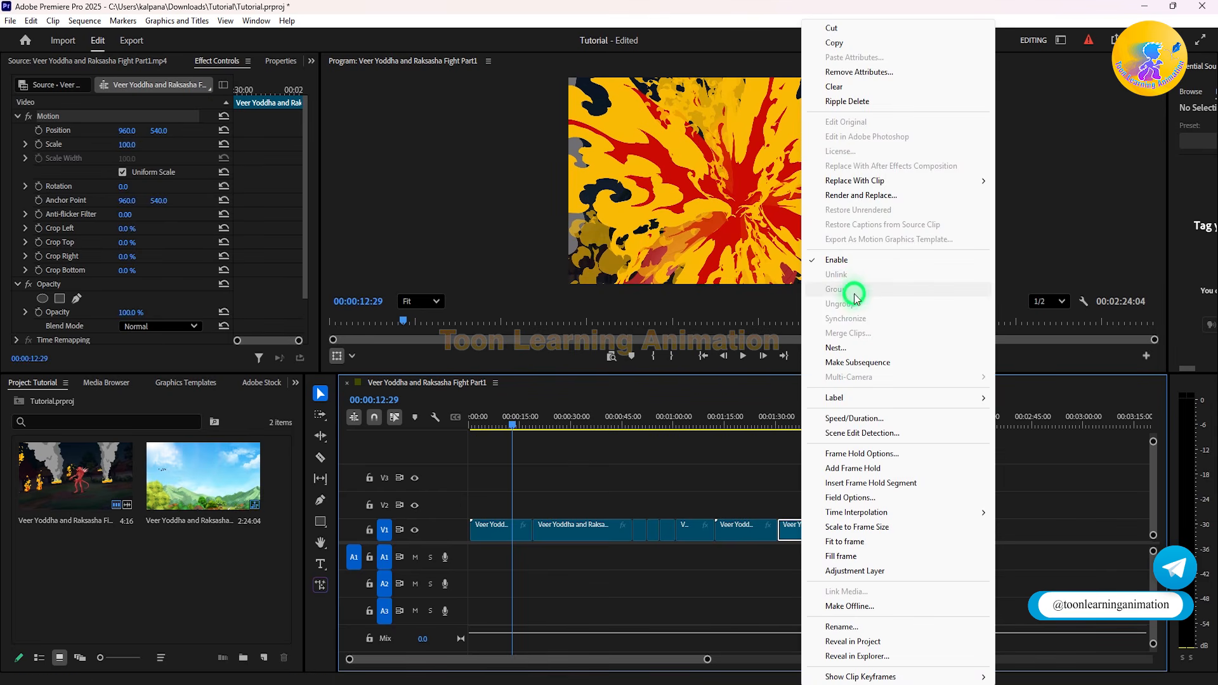
left_click(704, 559)
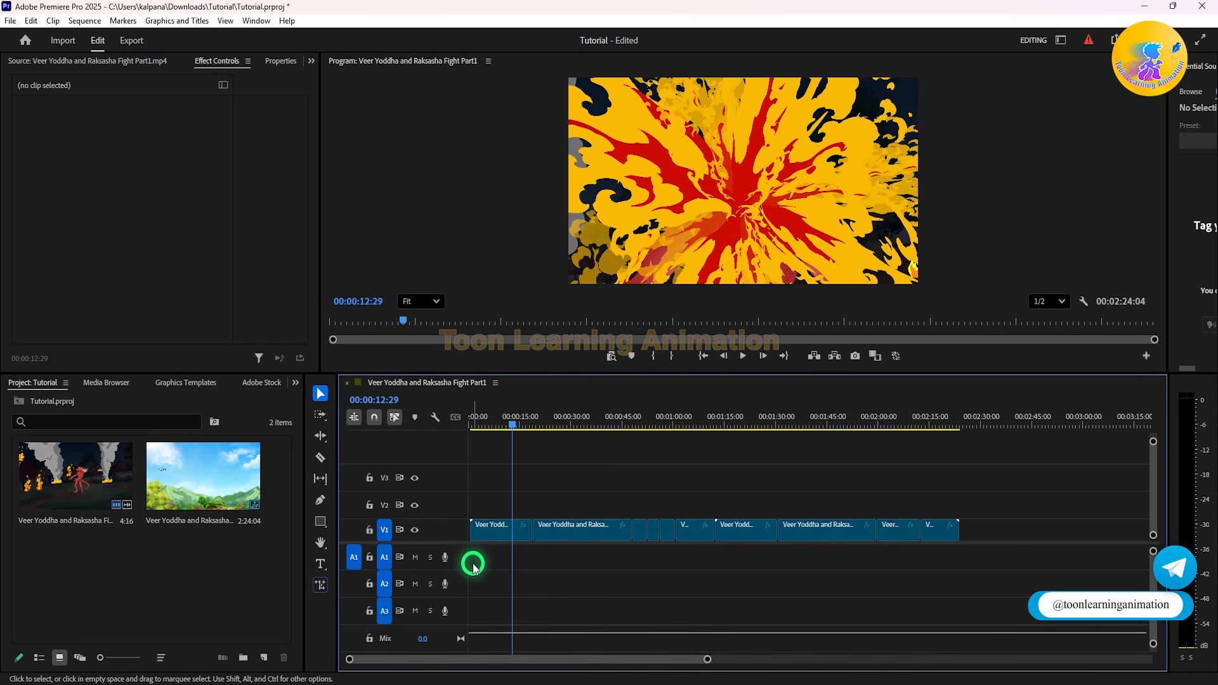
Step: Switch to File Explorer and import super-hero-theme-2-293102.mp3 from the Background Music folder into the project
left_click(283, 322)
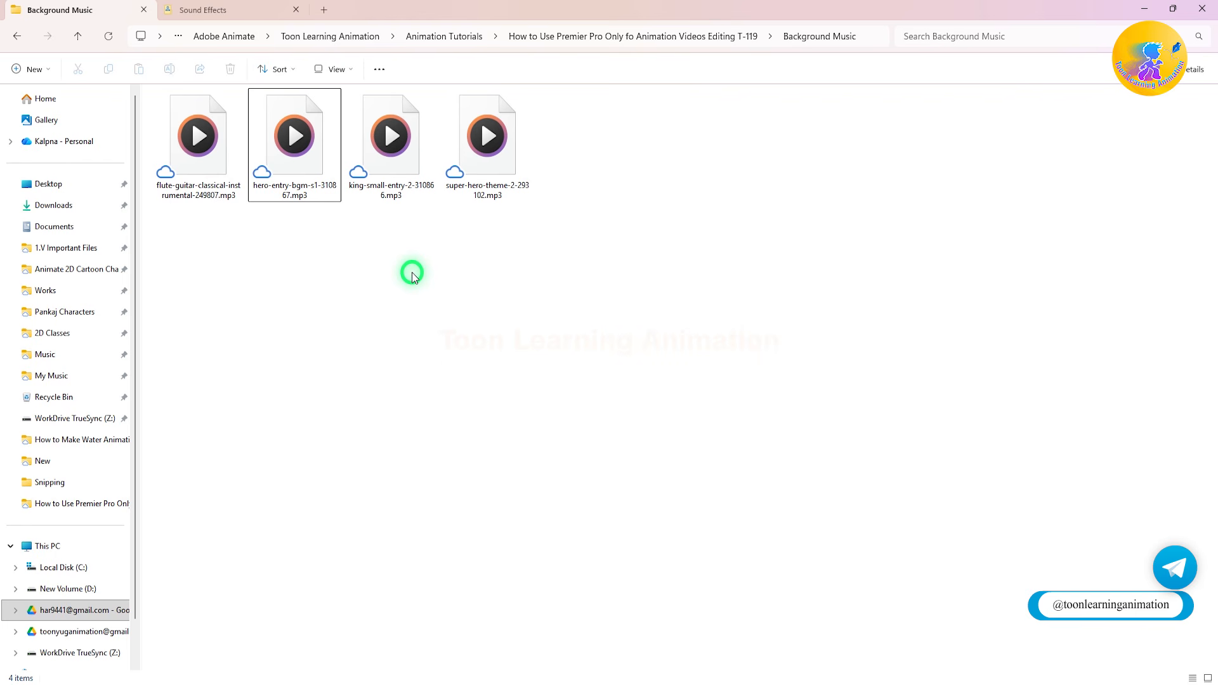
left_click_drag(484, 168, 154, 601)
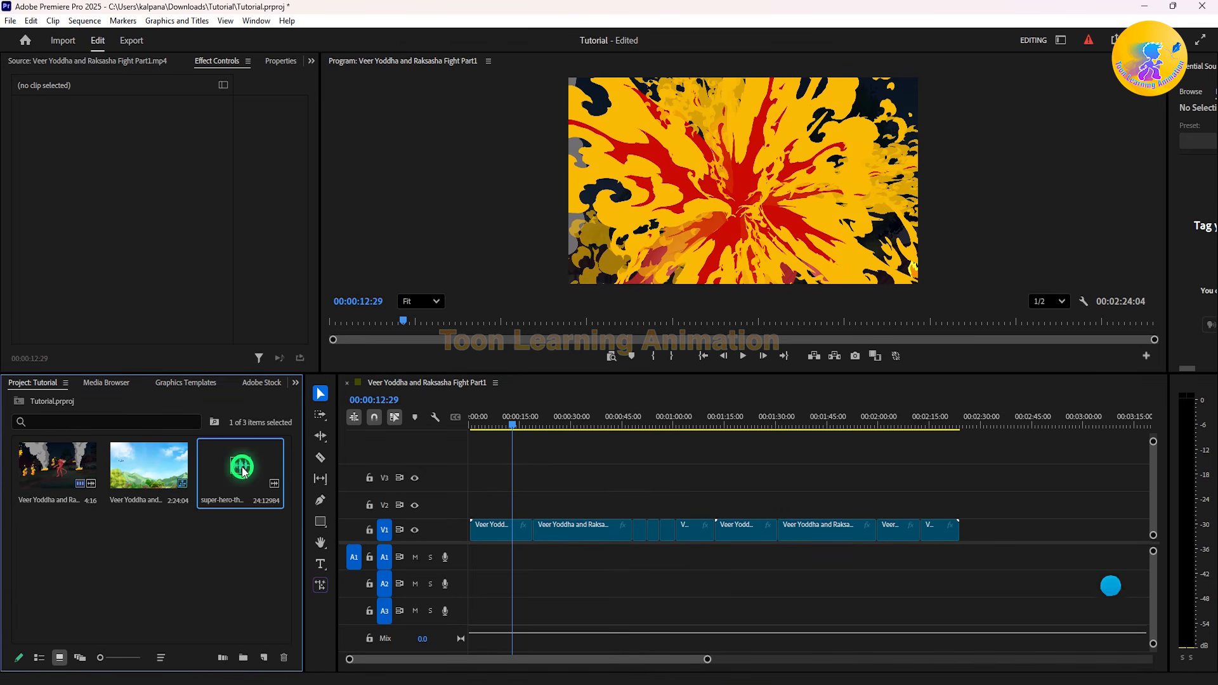
Step: Place the super-hero theme music on audio track A1, aligned with the start of the first video clip
left_click_drag(242, 468, 245, 498)
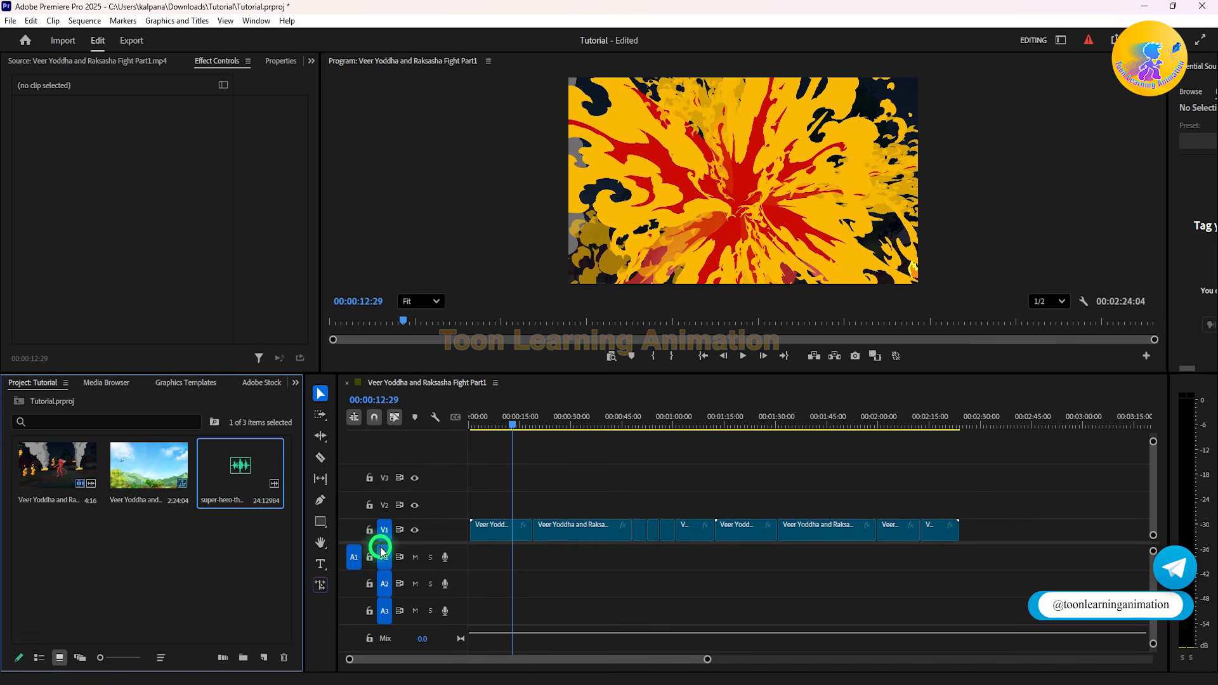
left_click_drag(246, 483, 533, 502)
left_click_drag(254, 480, 495, 518)
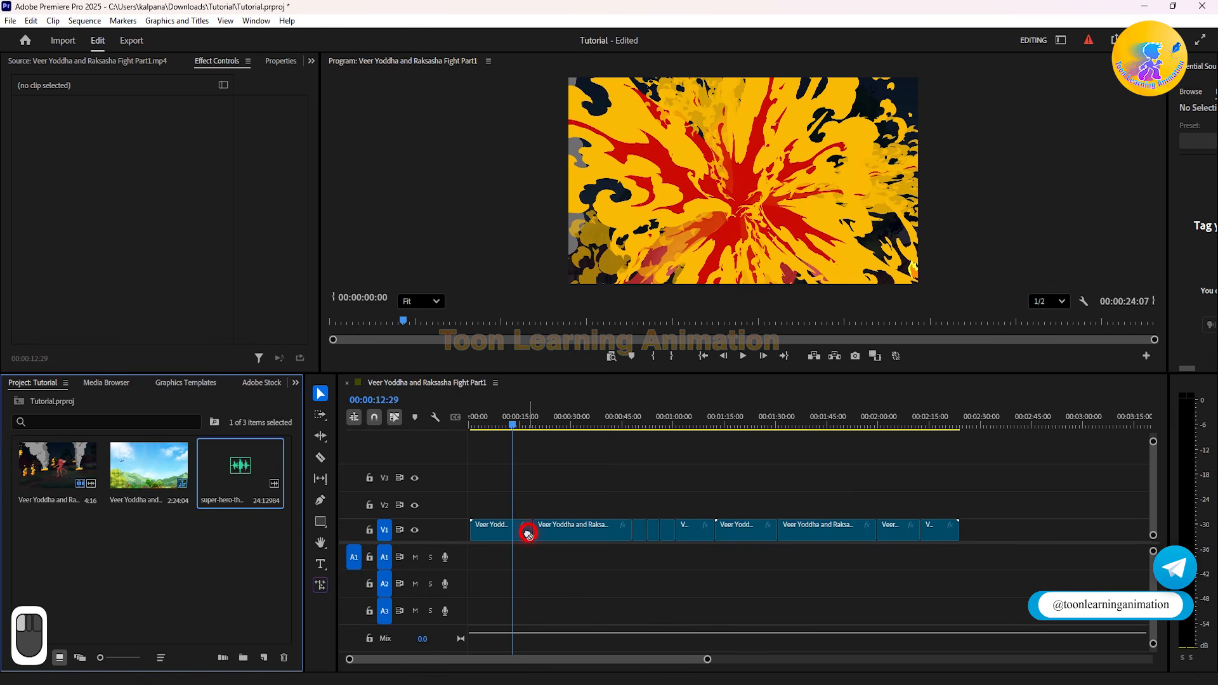
left_click_drag(500, 478, 253, 562)
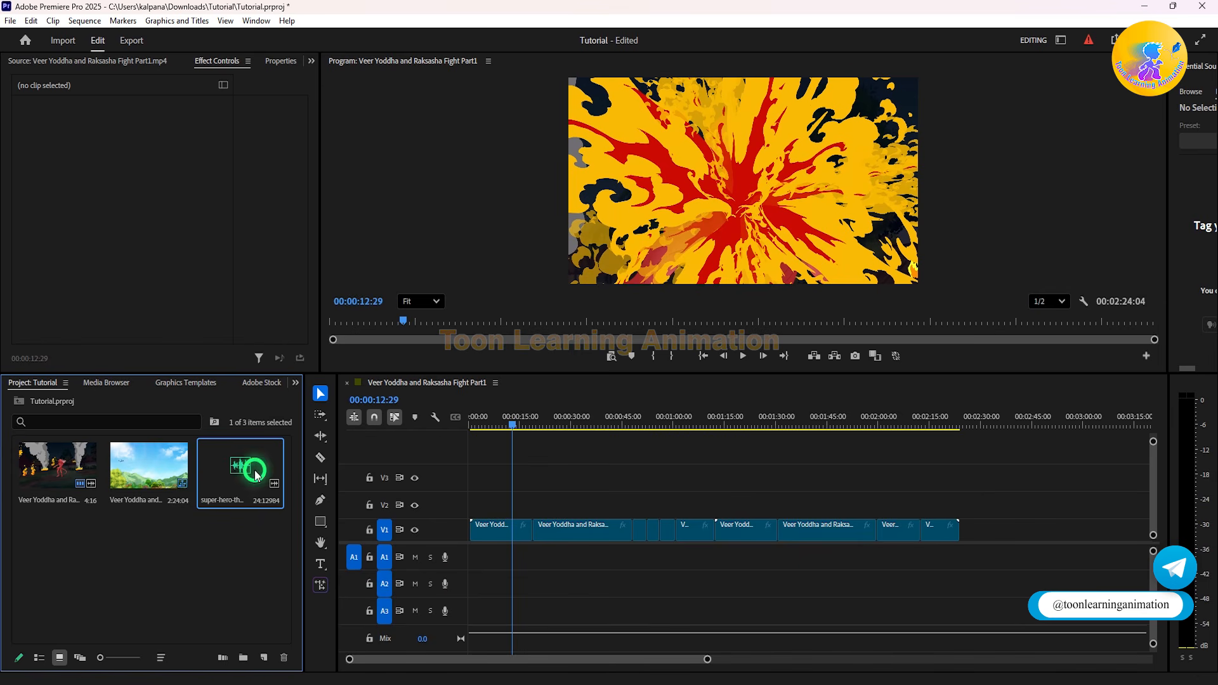
left_click_drag(254, 470, 473, 559)
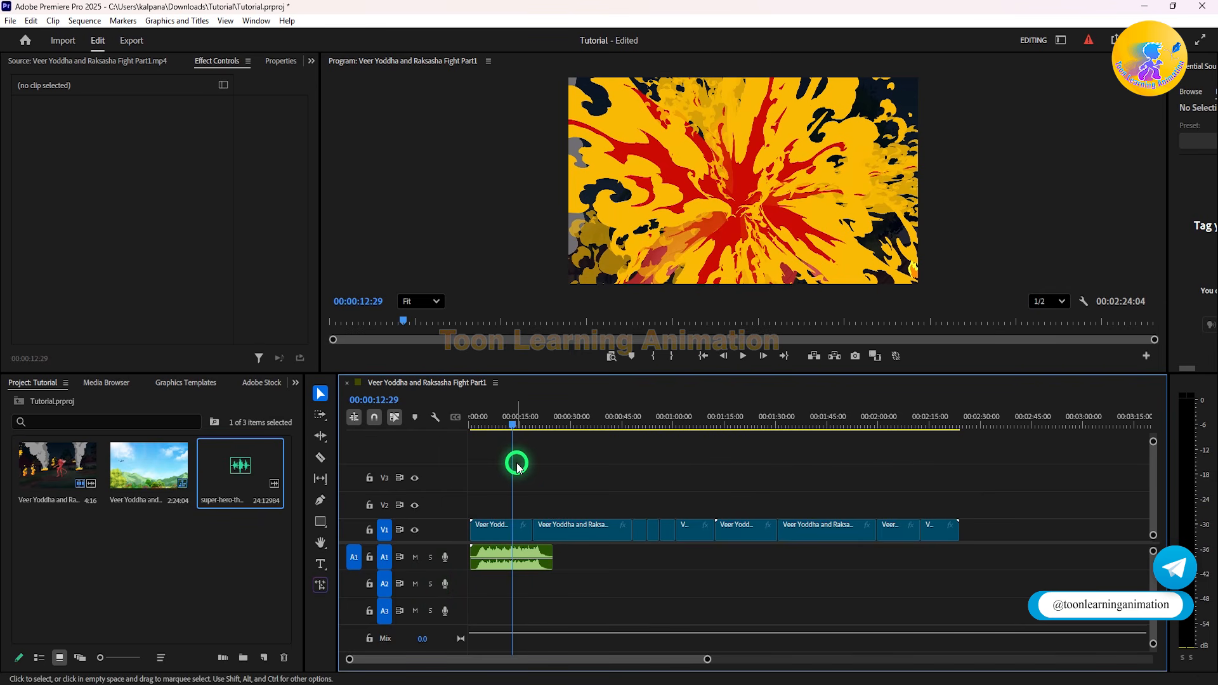
Step: Play the opening of the sequence twice from near its start to hear the music with the first clip
left_click(474, 418)
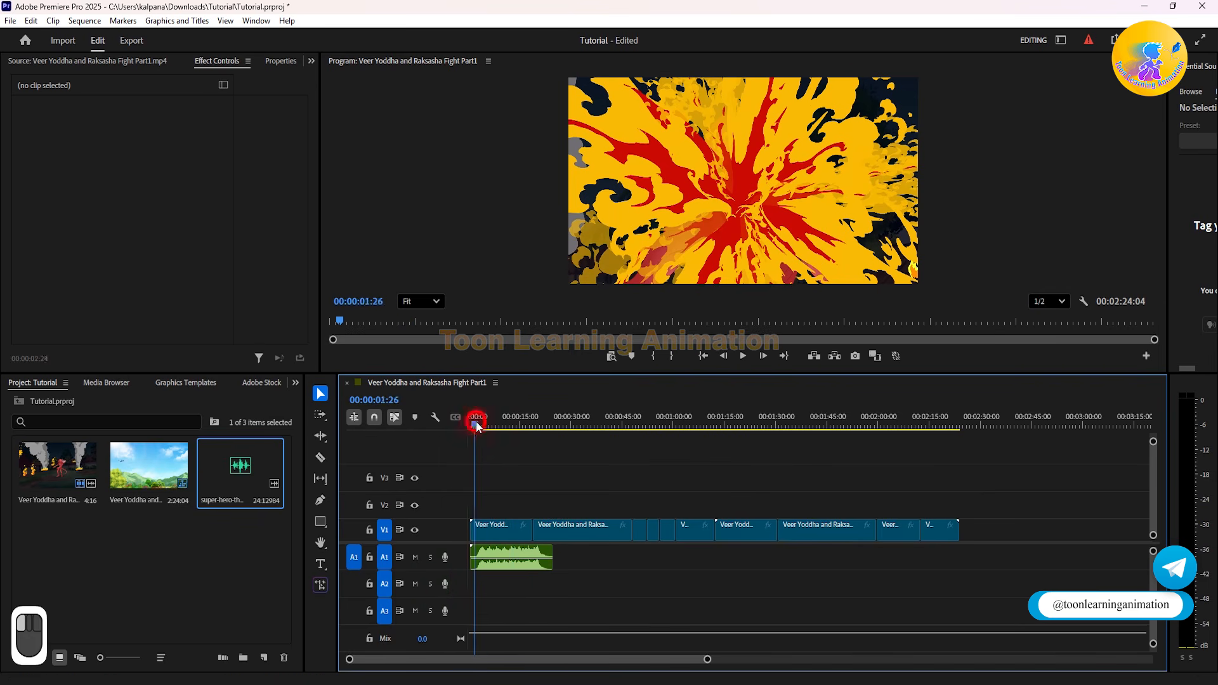
left_click_drag(708, 660, 512, 660)
key("space")
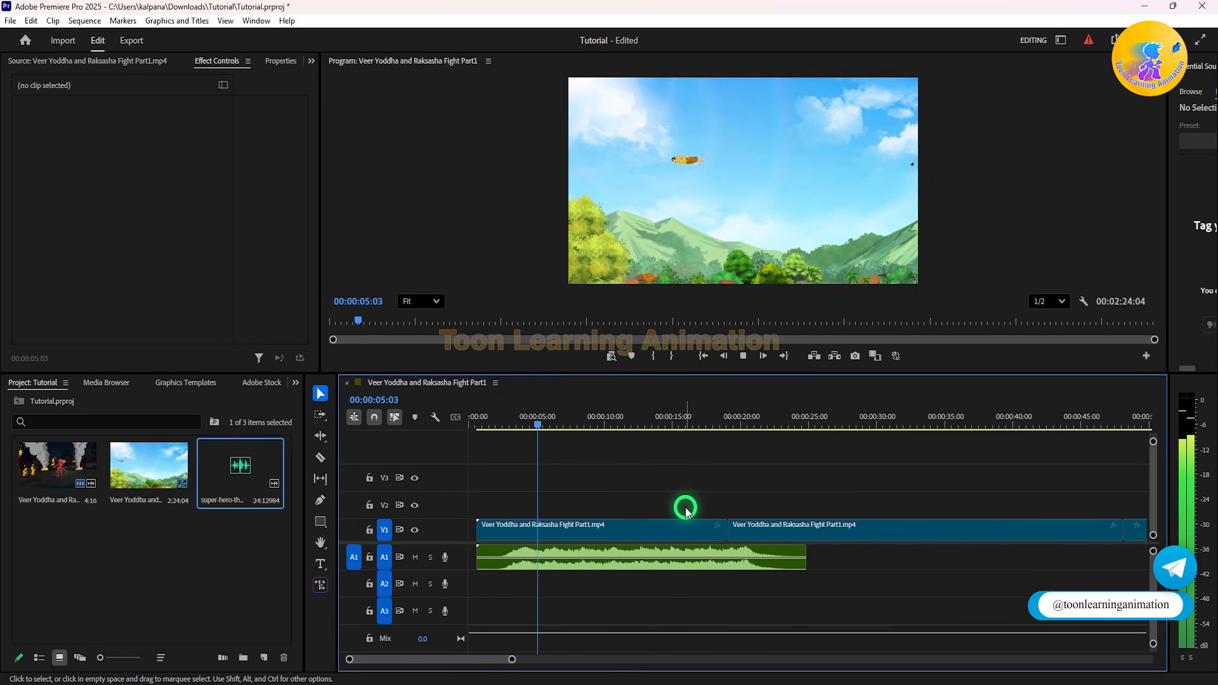
key("space")
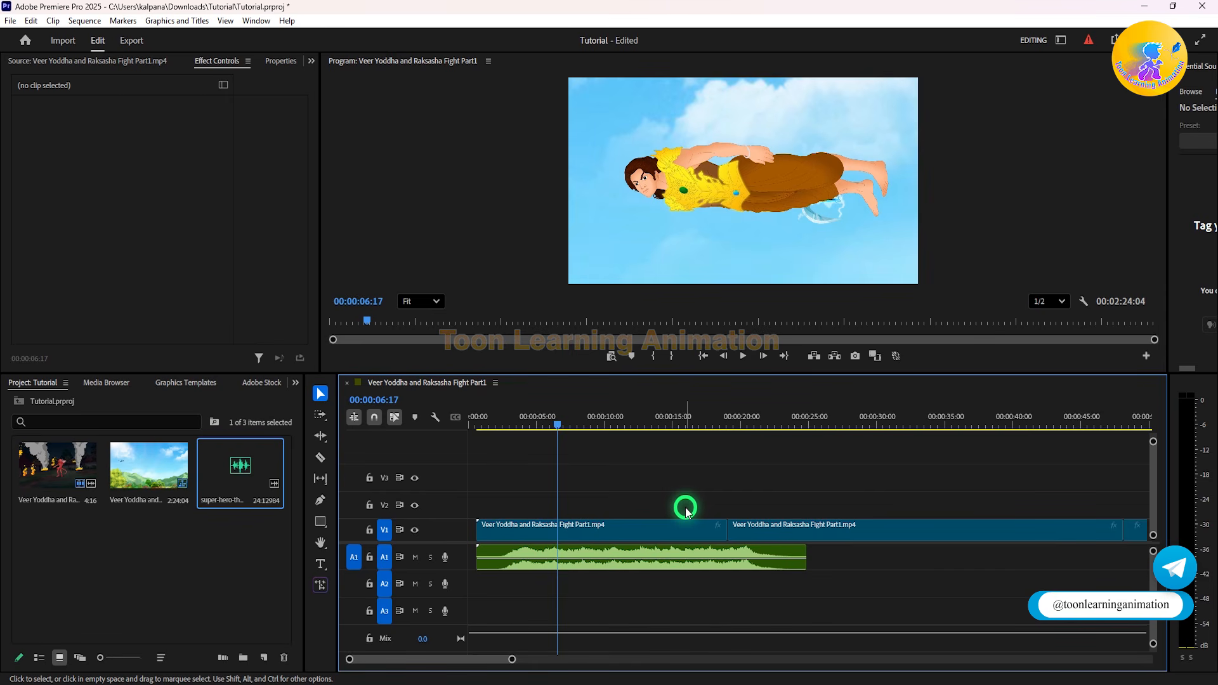
left_click(489, 424)
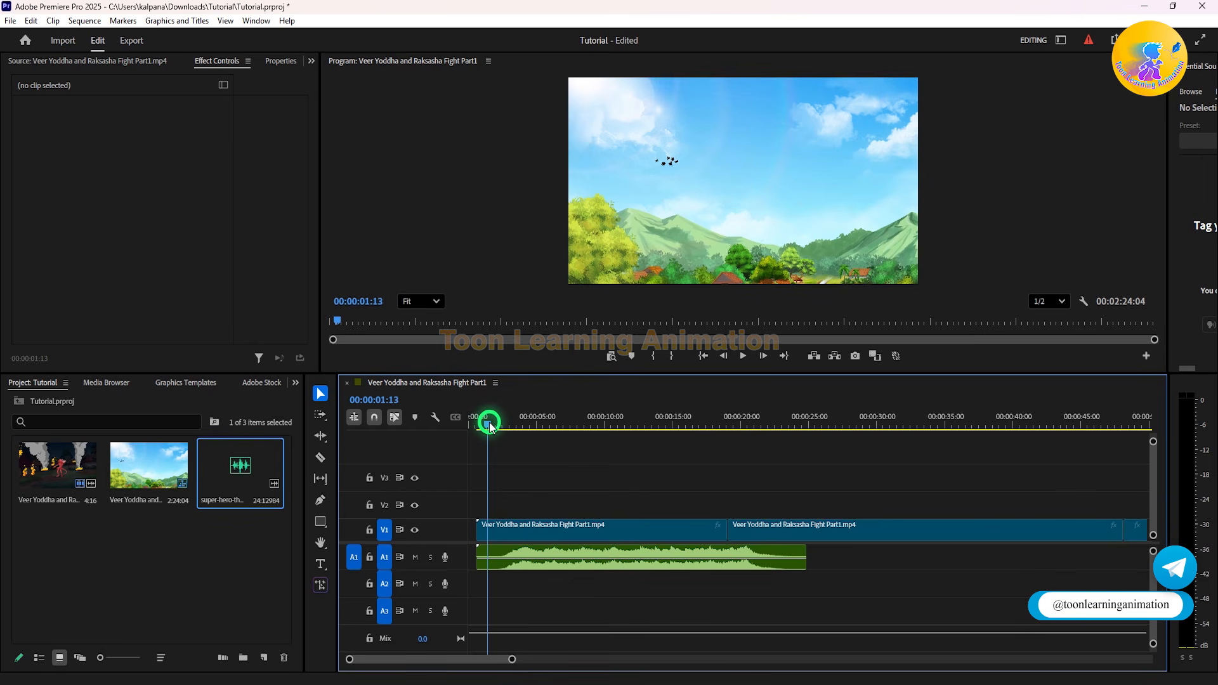
key("space")
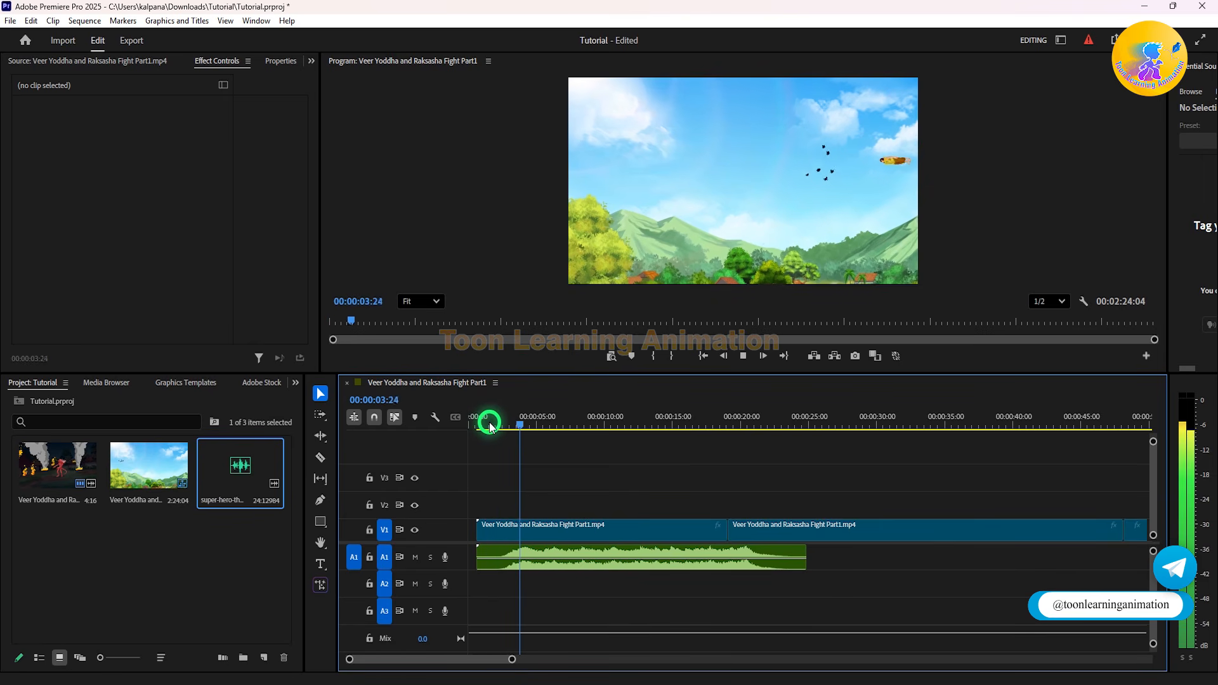
key("space")
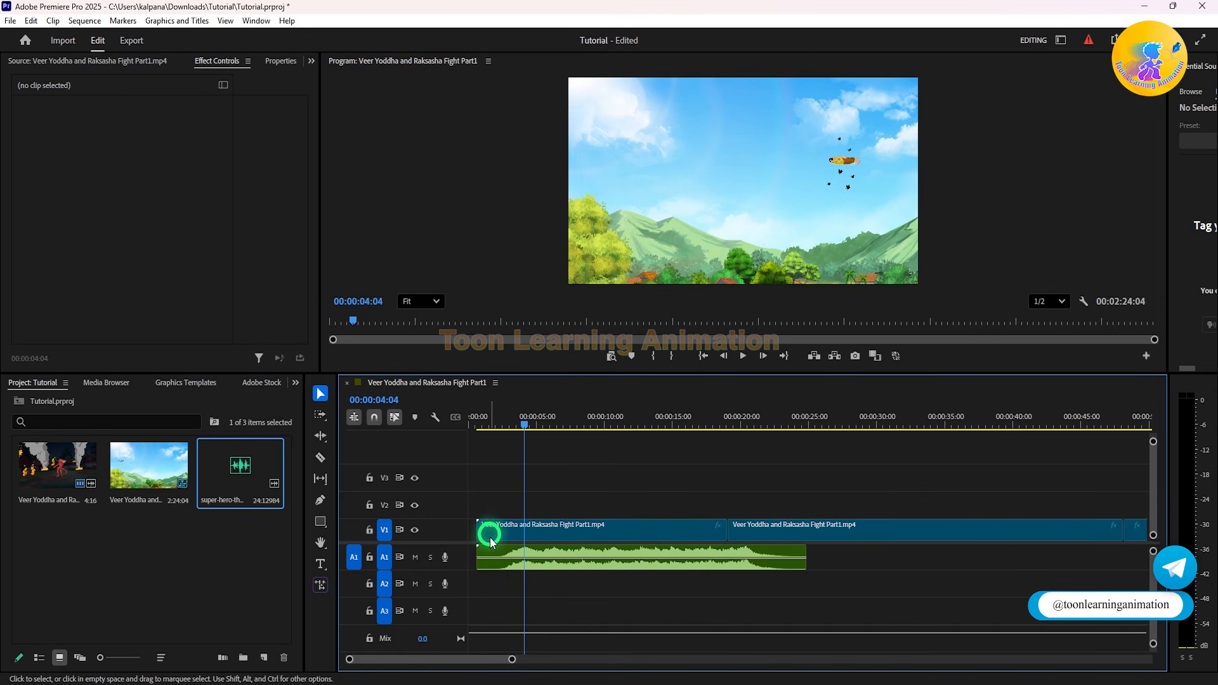
Step: Trim about 2 seconds off the start of the music and slide it back to the first video clip's start
left_click_drag(481, 551, 504, 557)
left_click_drag(714, 550, 500, 566)
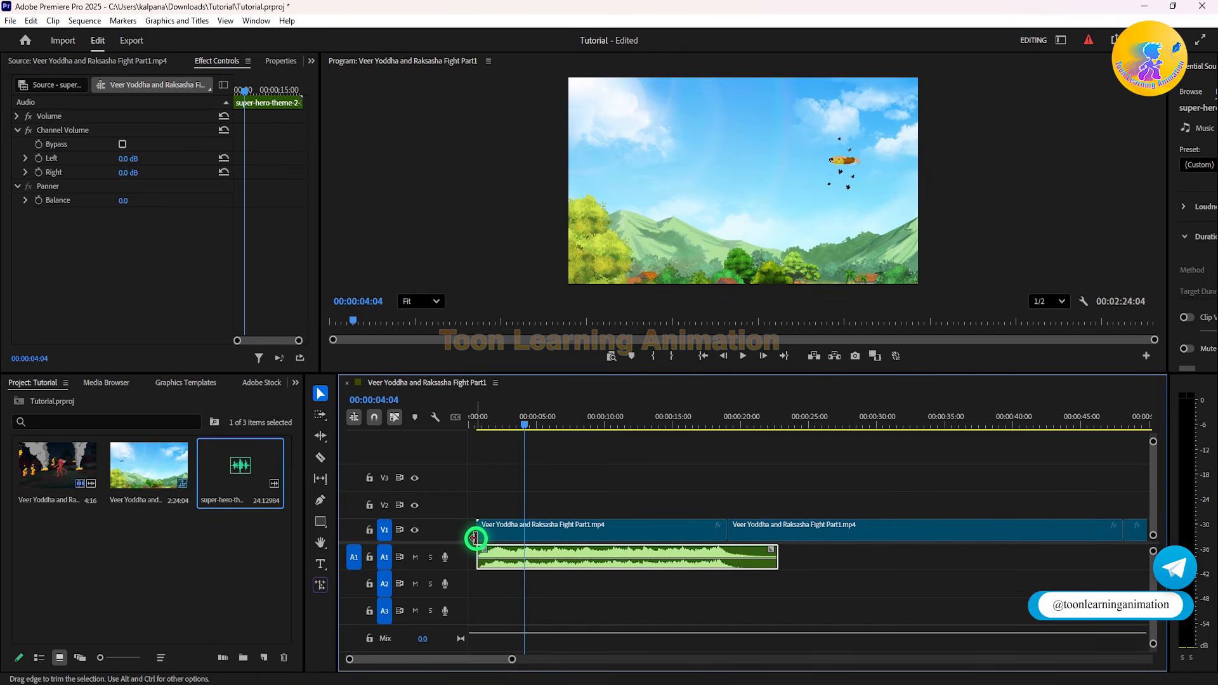
Step: Play the sequence from its start to check the trimmed music, return the playhead to 00:00:00:06 and clear the selection
left_click_drag(503, 425, 471, 426)
left_click(489, 549)
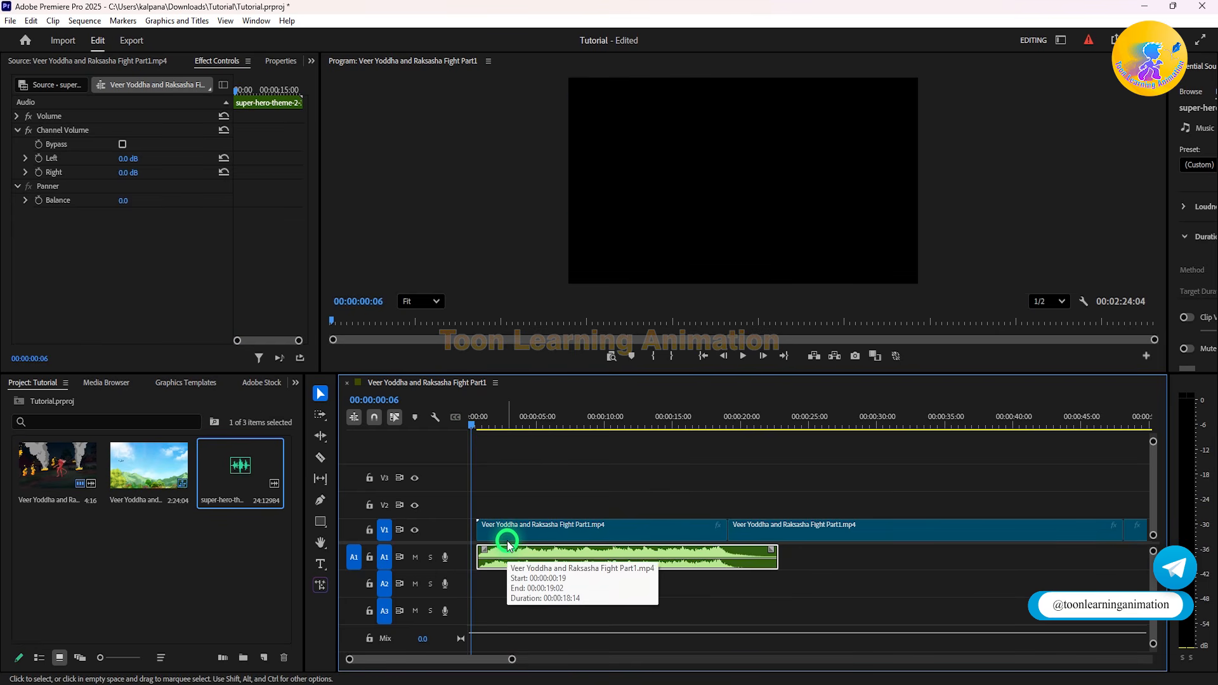
key("space")
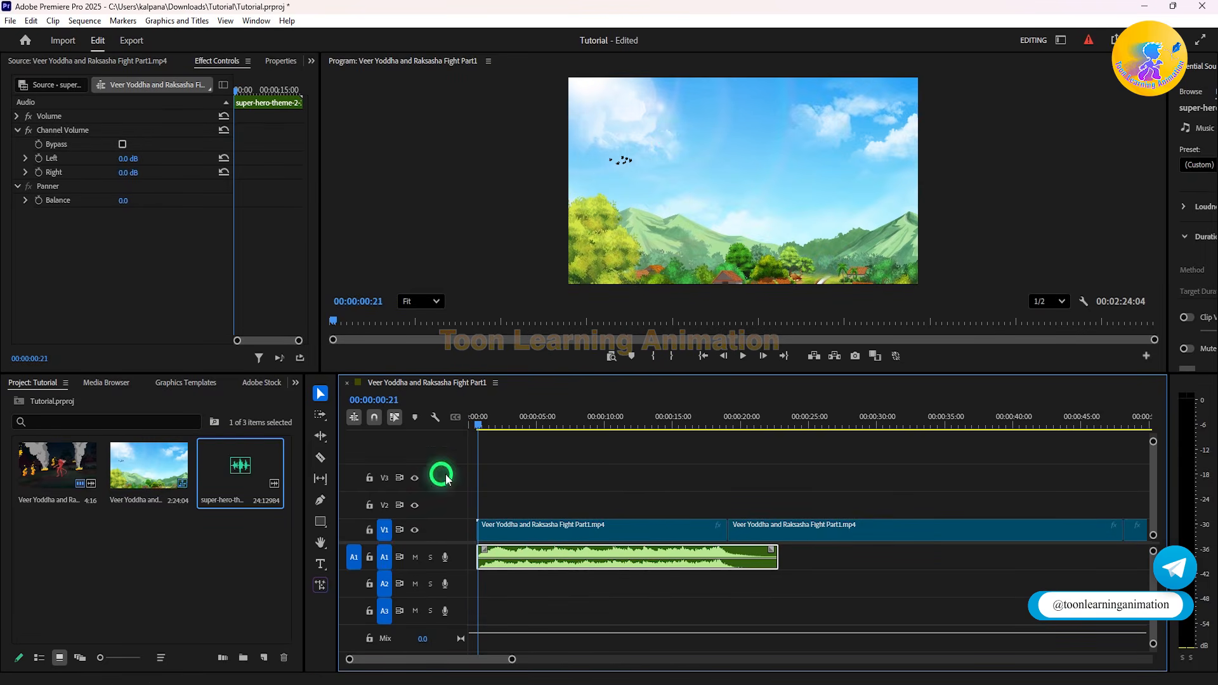
left_click(477, 424)
left_click_drag(477, 424, 478, 429)
key("space")
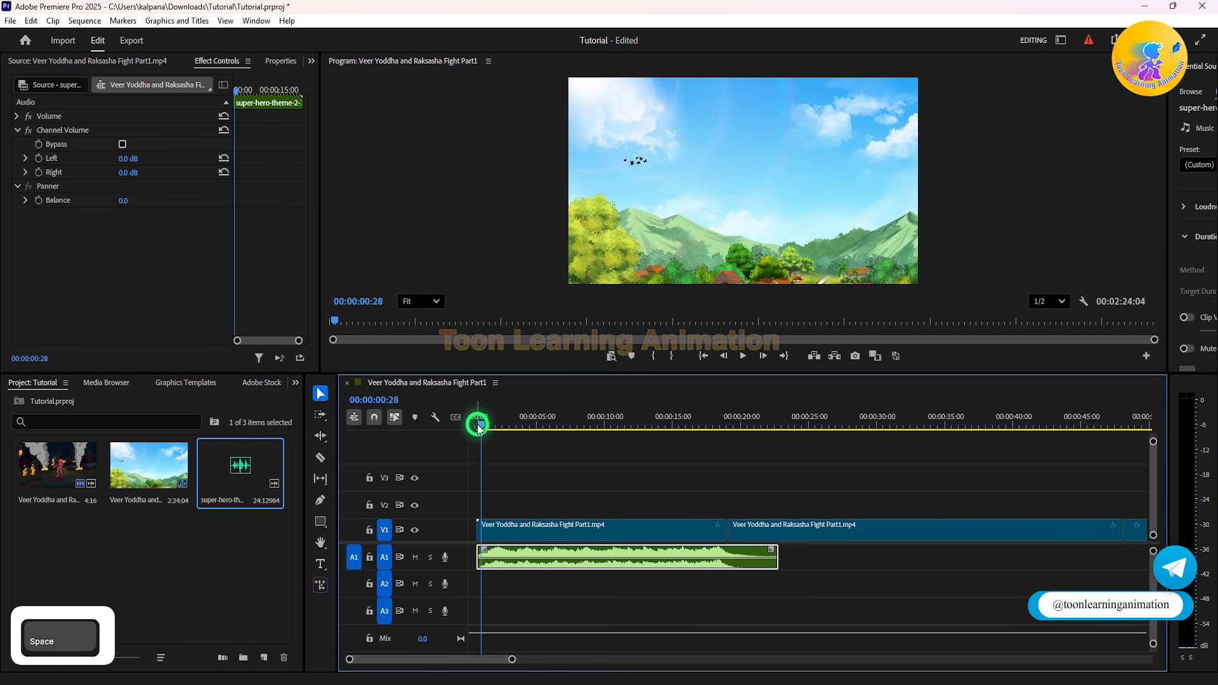
left_click(474, 420)
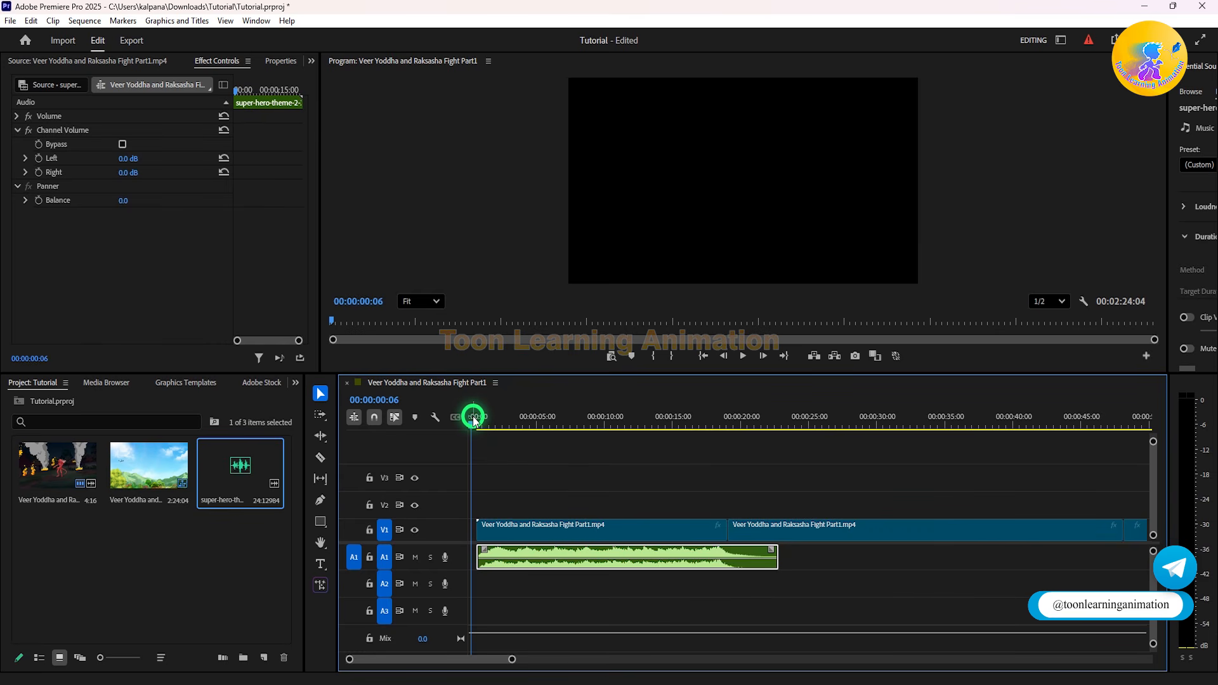
left_click(505, 481)
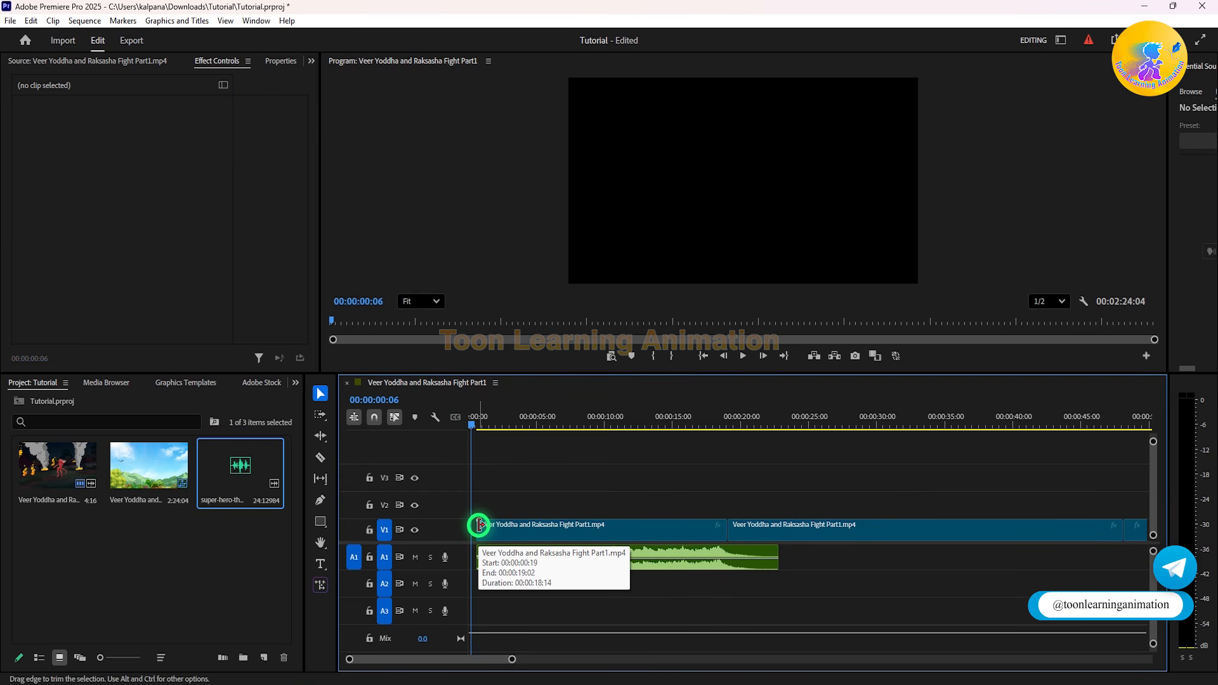
right_click(479, 524)
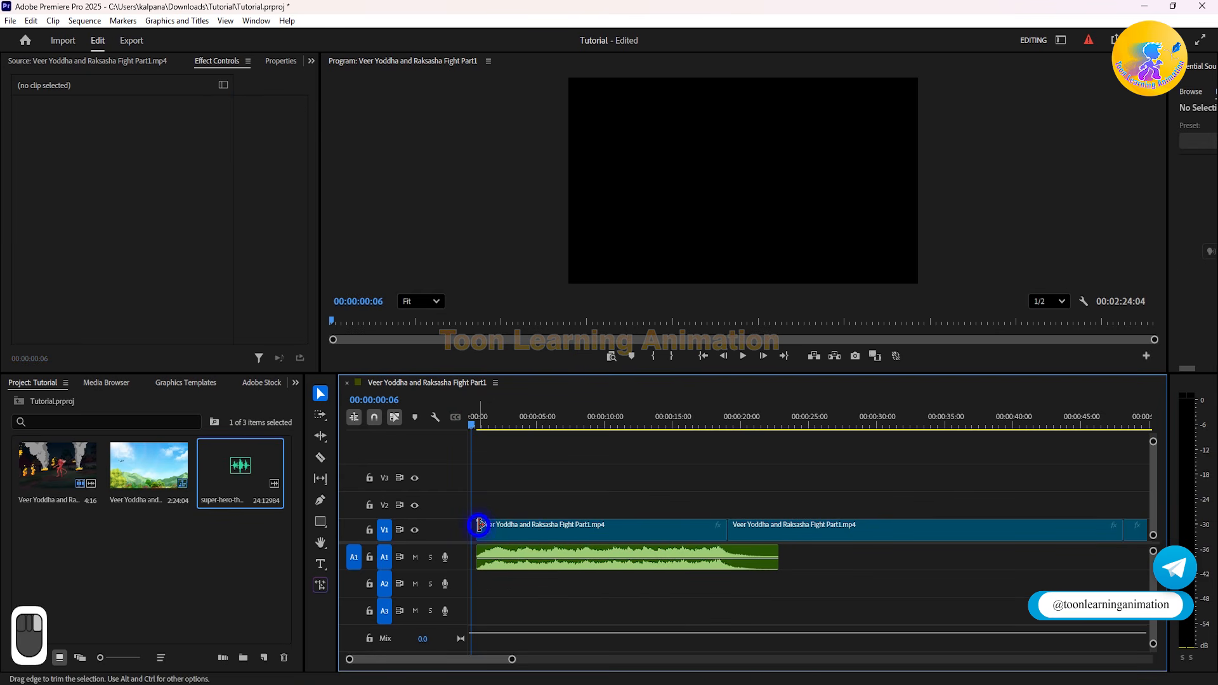
key("Escape")
right_click(487, 523)
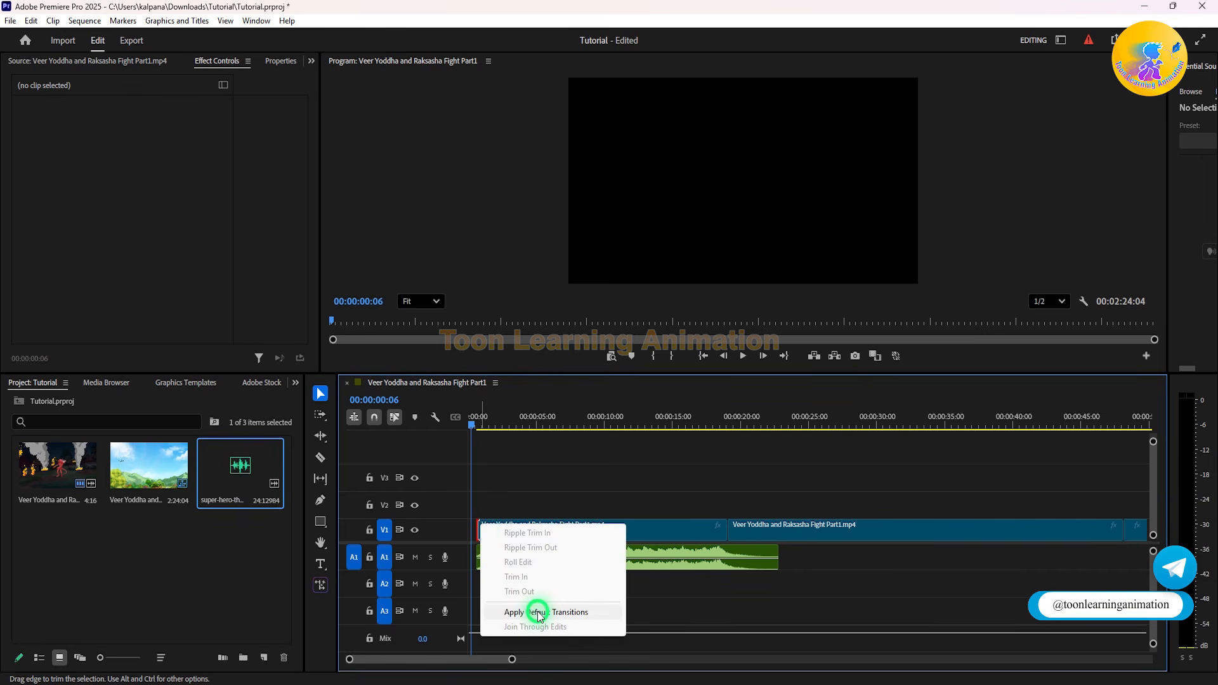
left_click(526, 465)
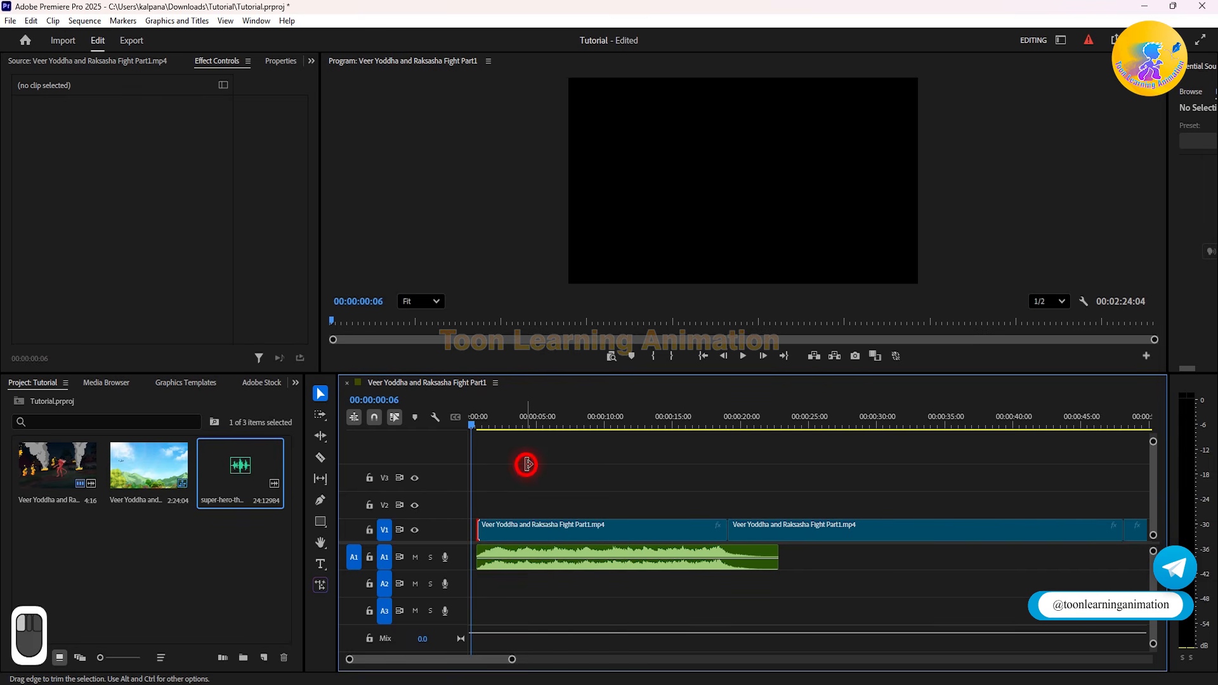
right_click(634, 533)
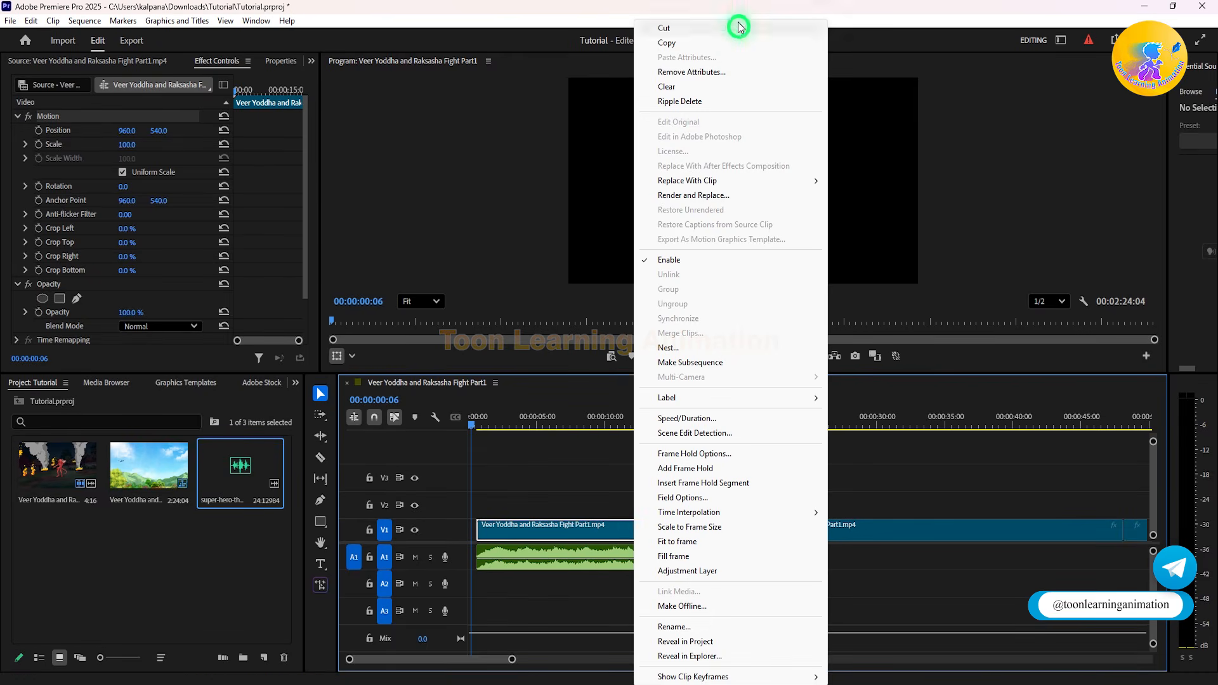
left_click(531, 479)
left_click_drag(470, 424, 505, 425)
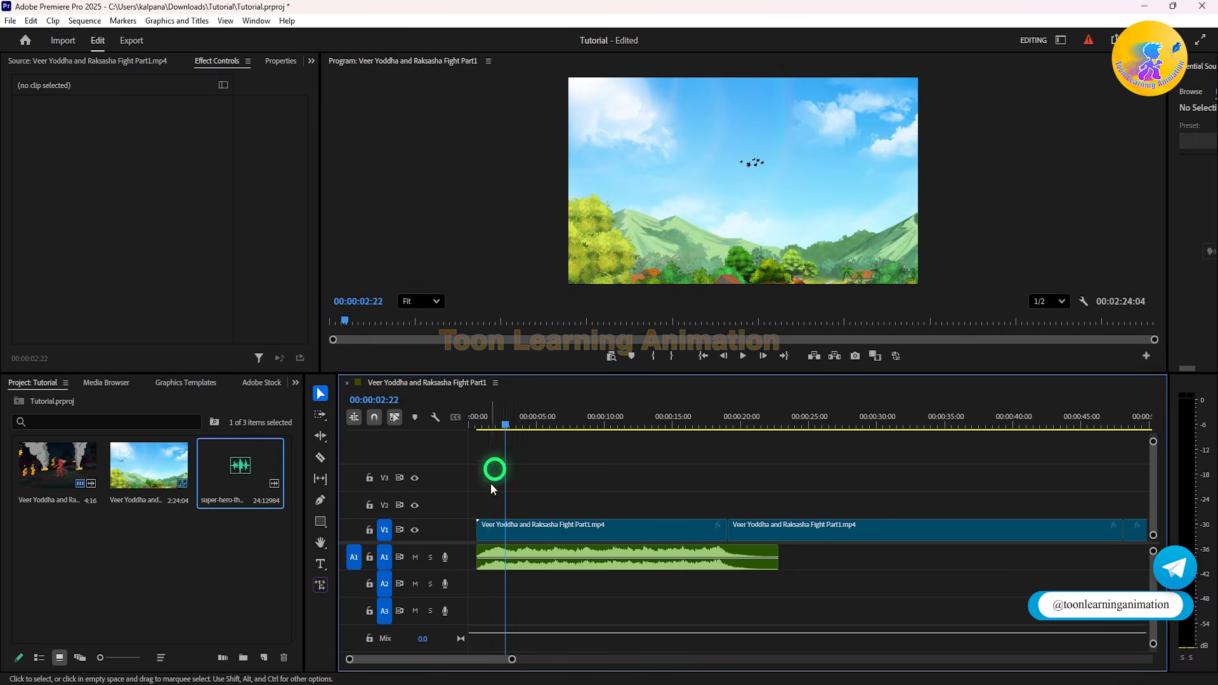
right_click(473, 533)
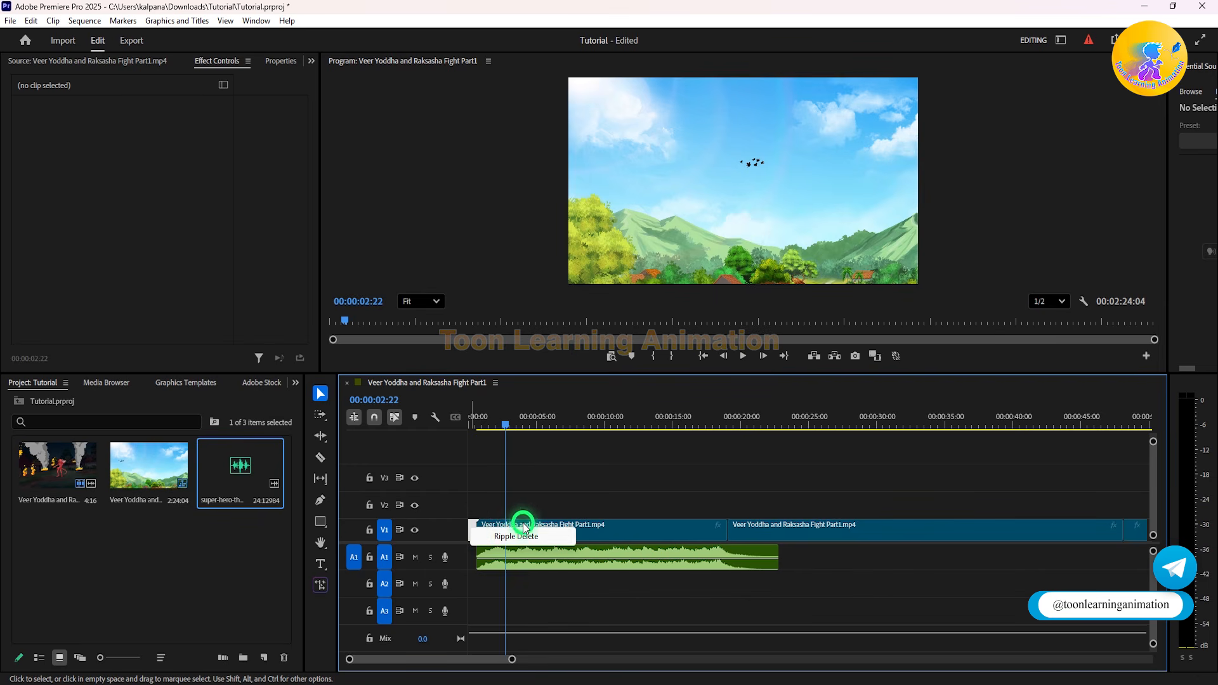
left_click(543, 451)
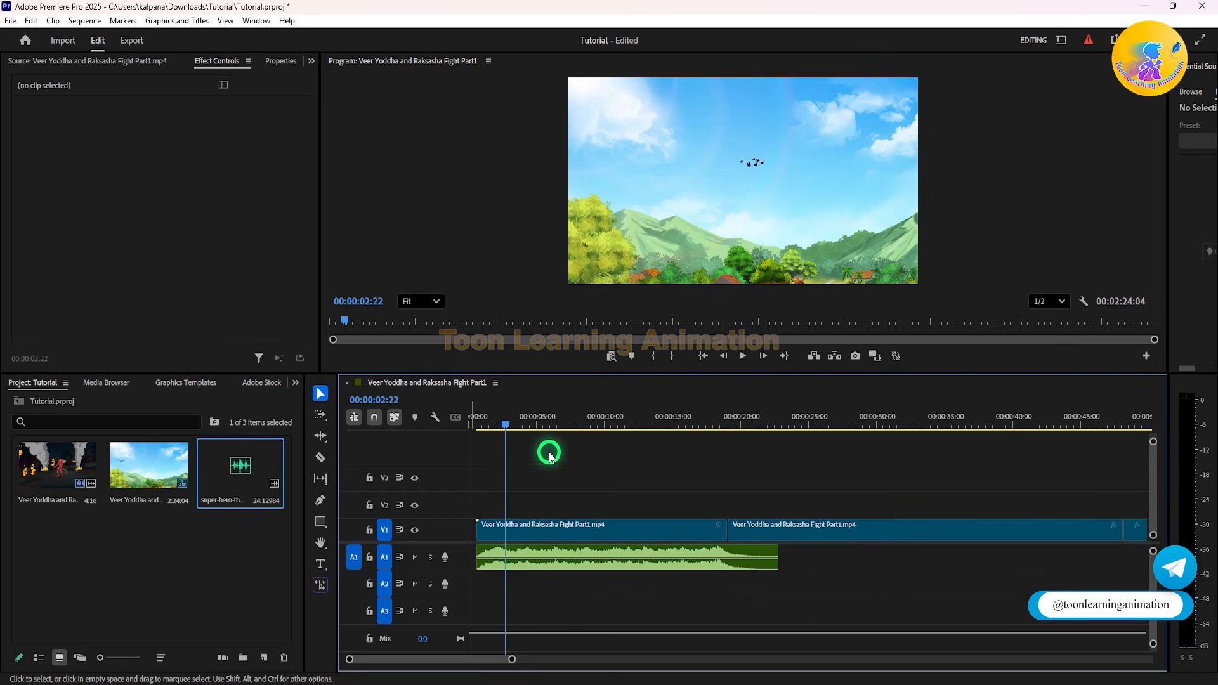
Step: Apply the default transition at the start of the first video clip and play the opening repeatedly to check it
right_click(479, 526)
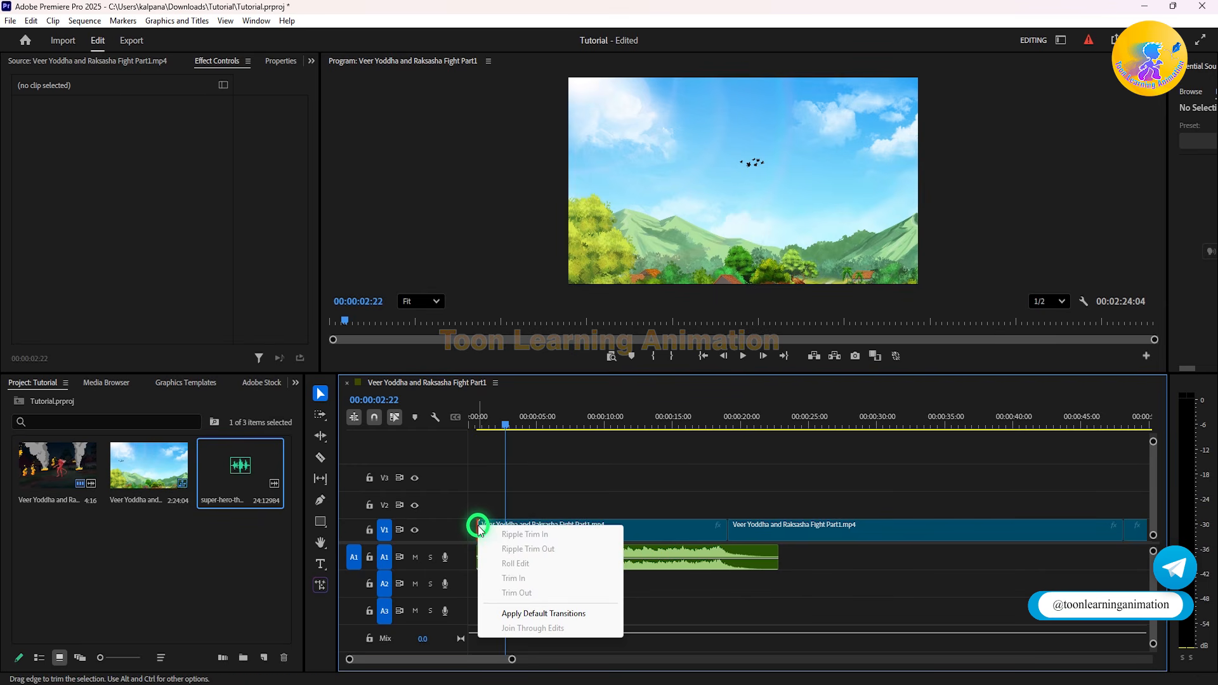
left_click(542, 614)
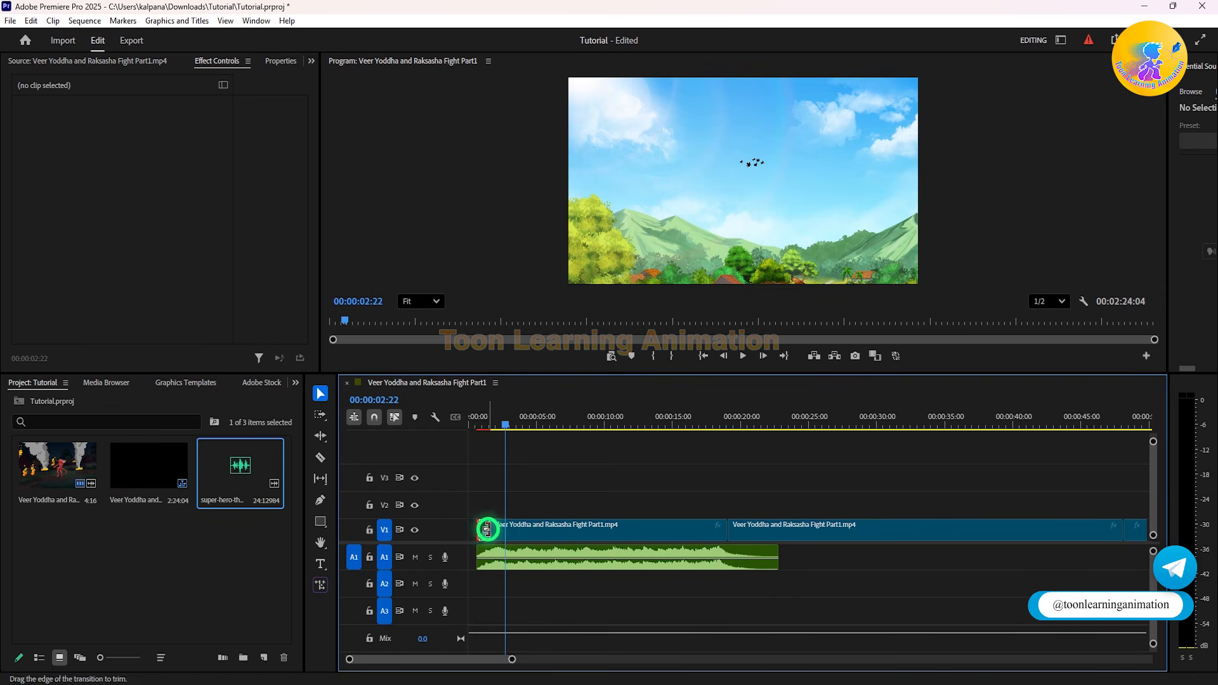
left_click(476, 421)
key("space")
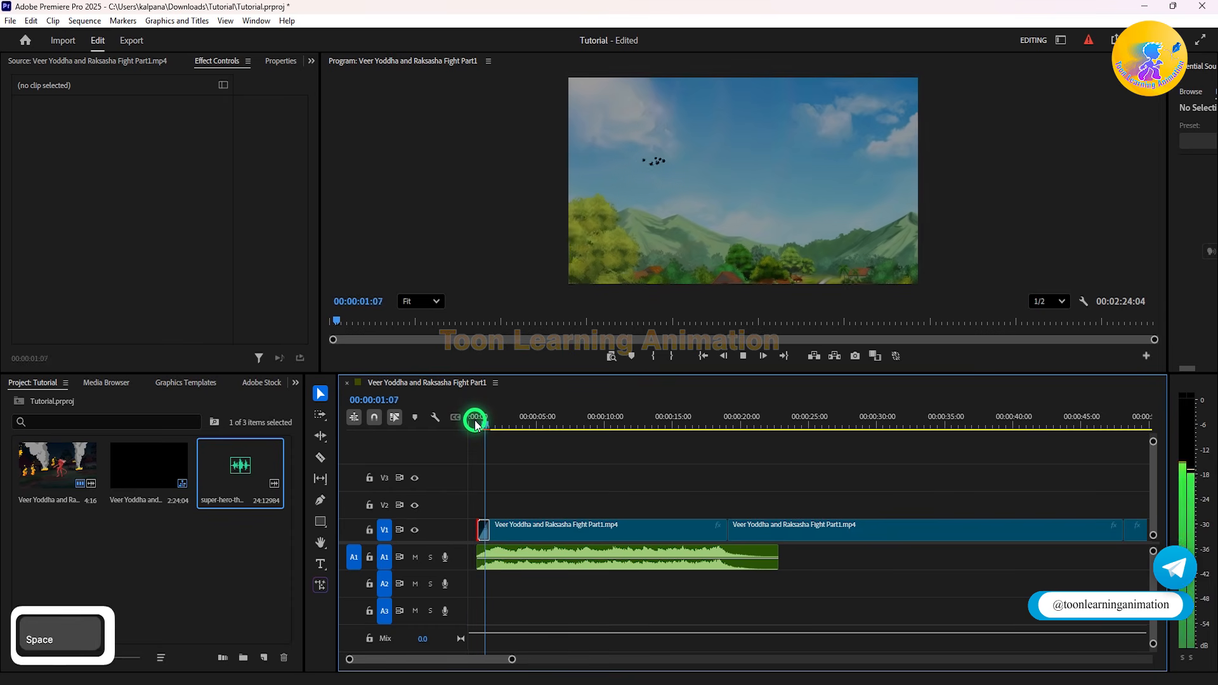
key("space")
left_click(476, 421)
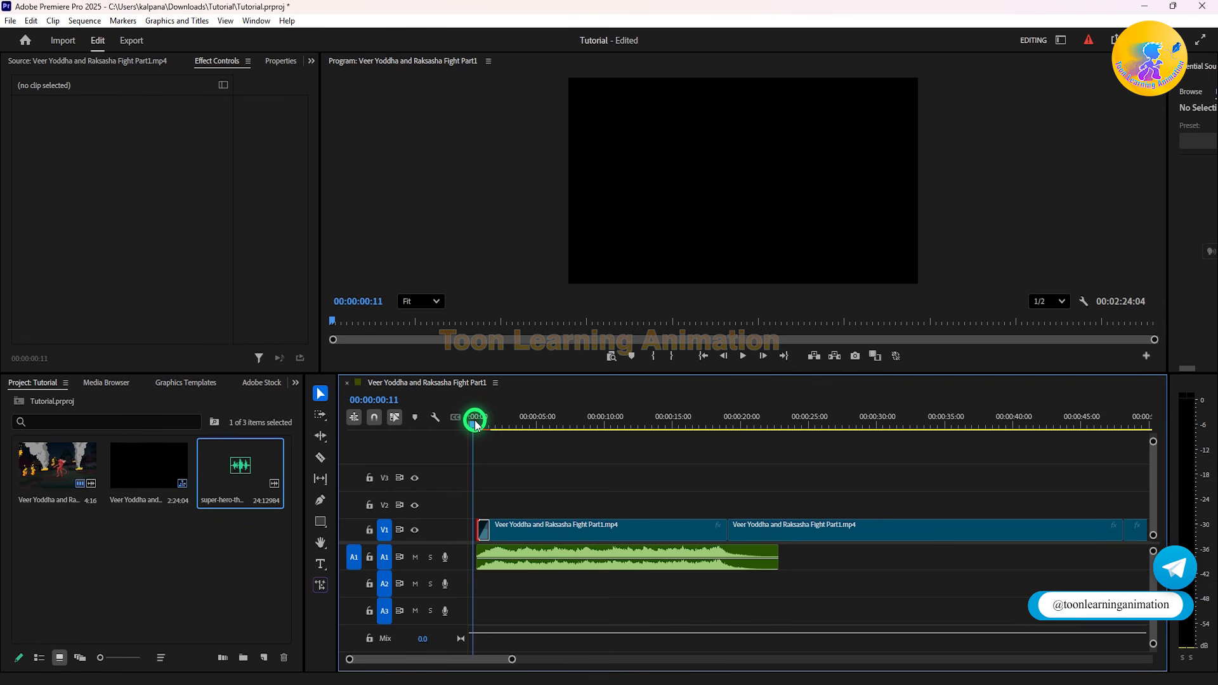
key("space")
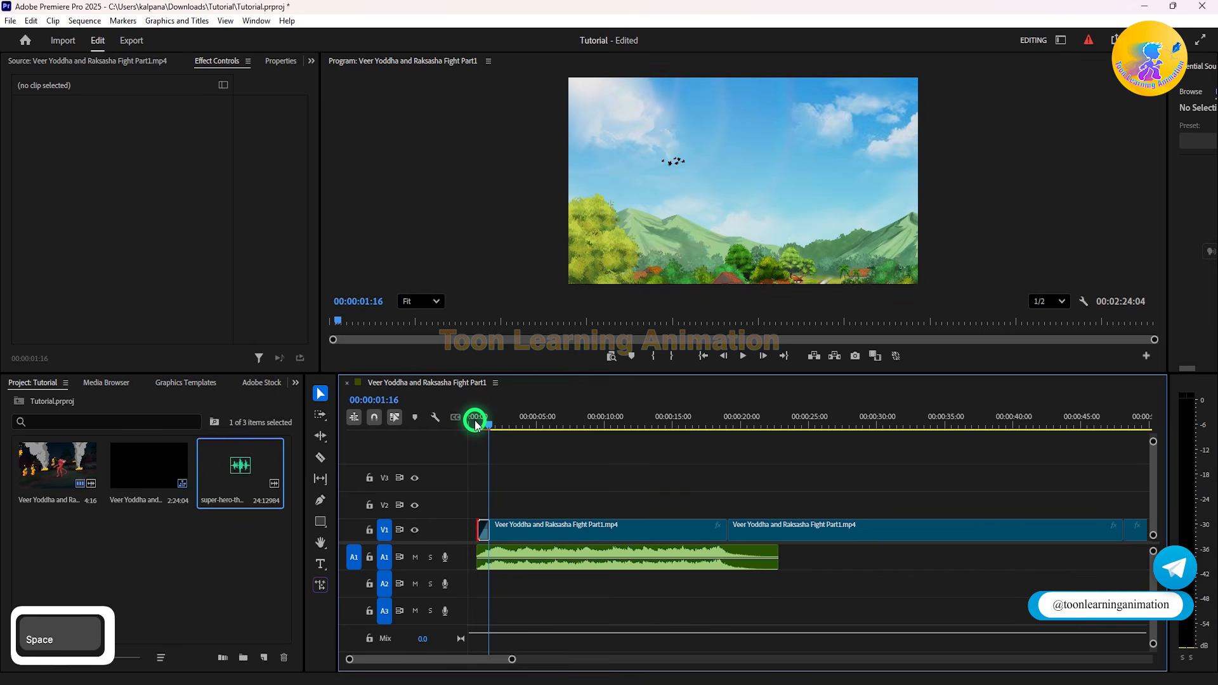
left_click(477, 424)
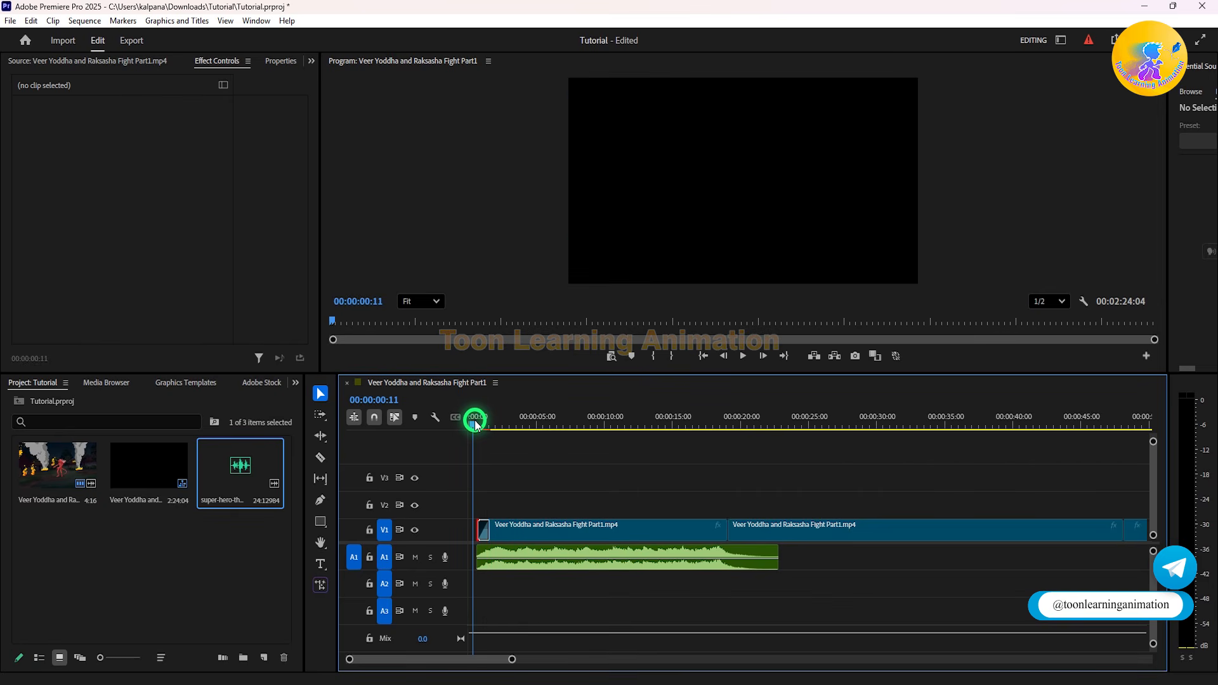
key("space")
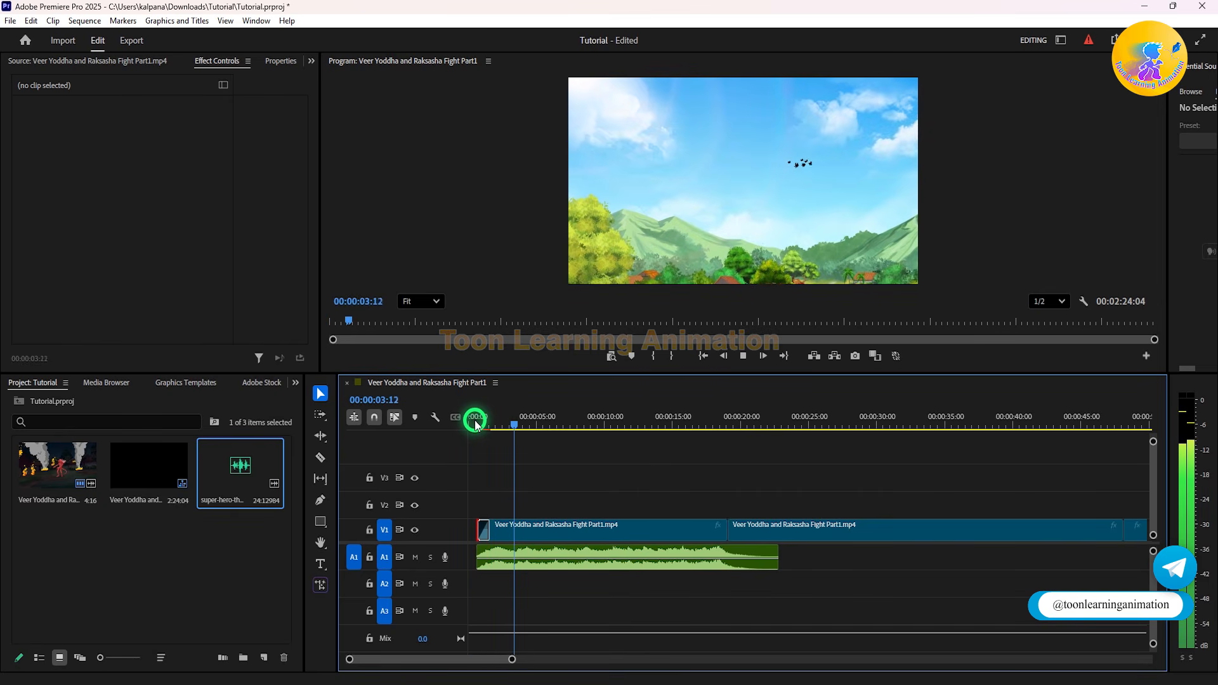
key("space")
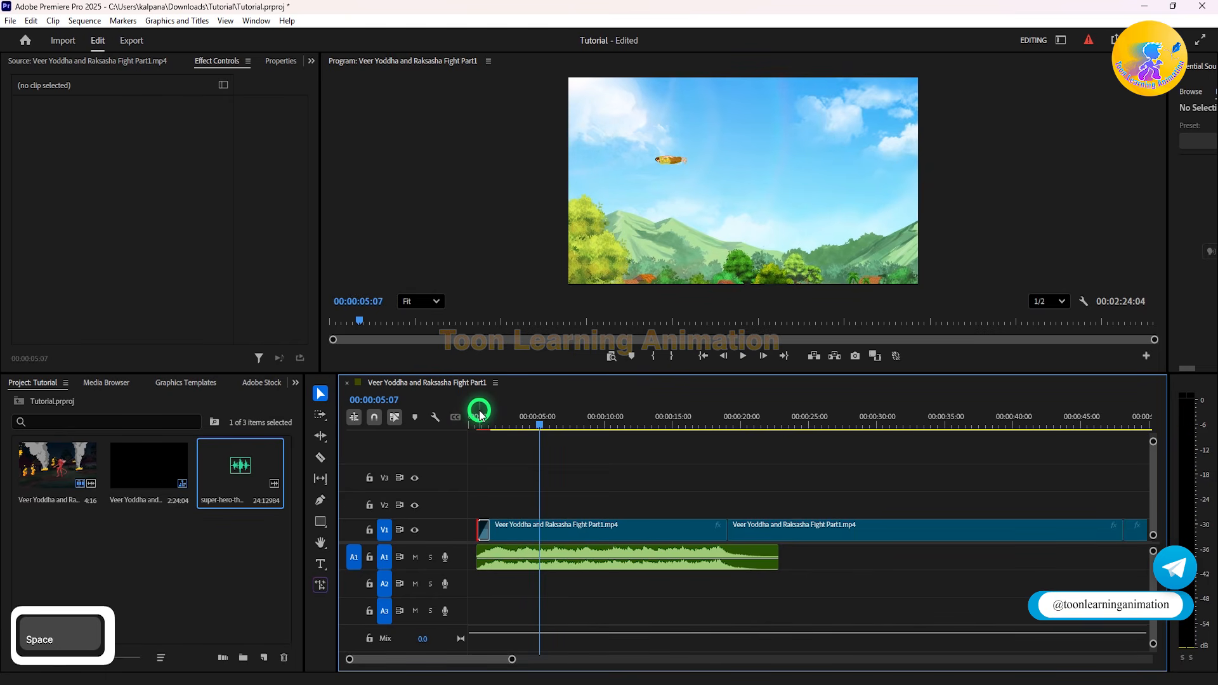
Step: Increase the height of audio track A1 and play the sequence from 00:00:01:16 to hear the music's volume
left_click(481, 416)
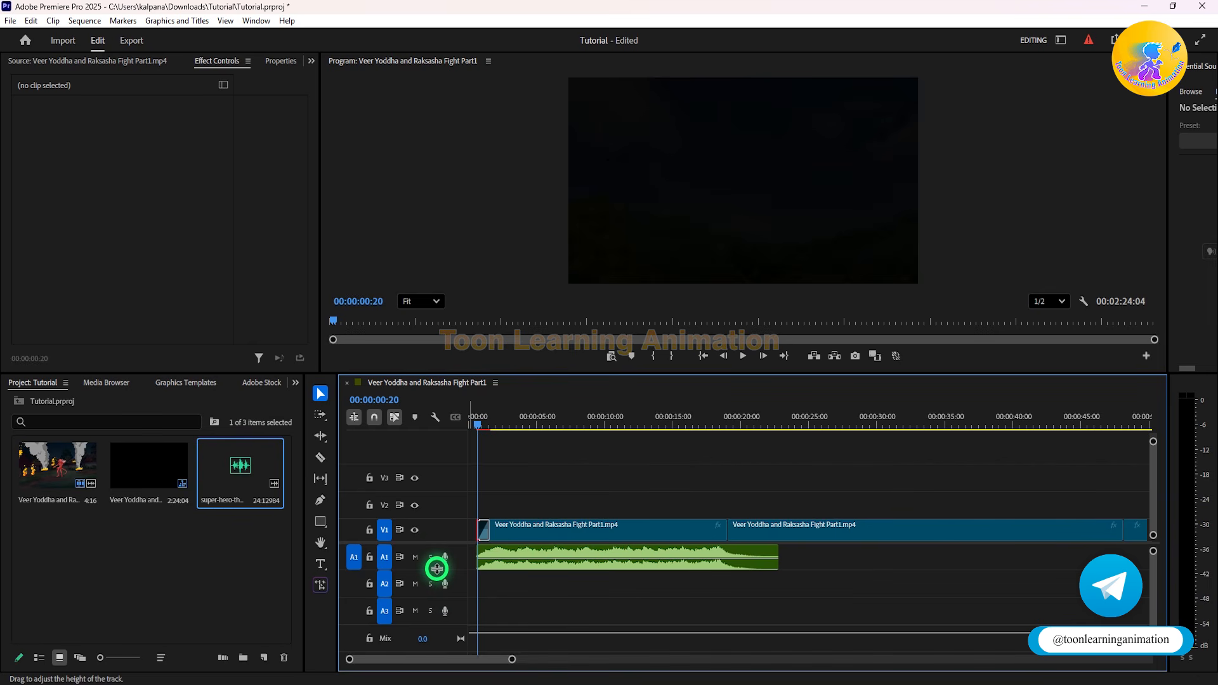
left_click_drag(437, 568, 436, 609)
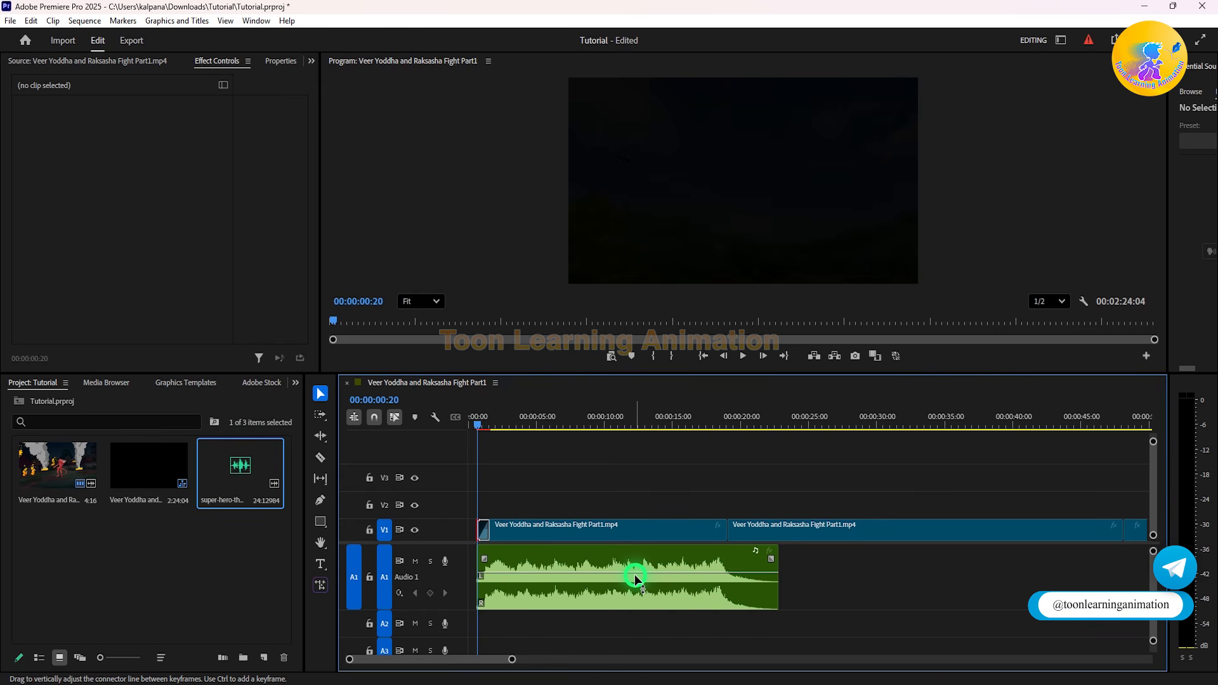
left_click(477, 422)
left_click(489, 423)
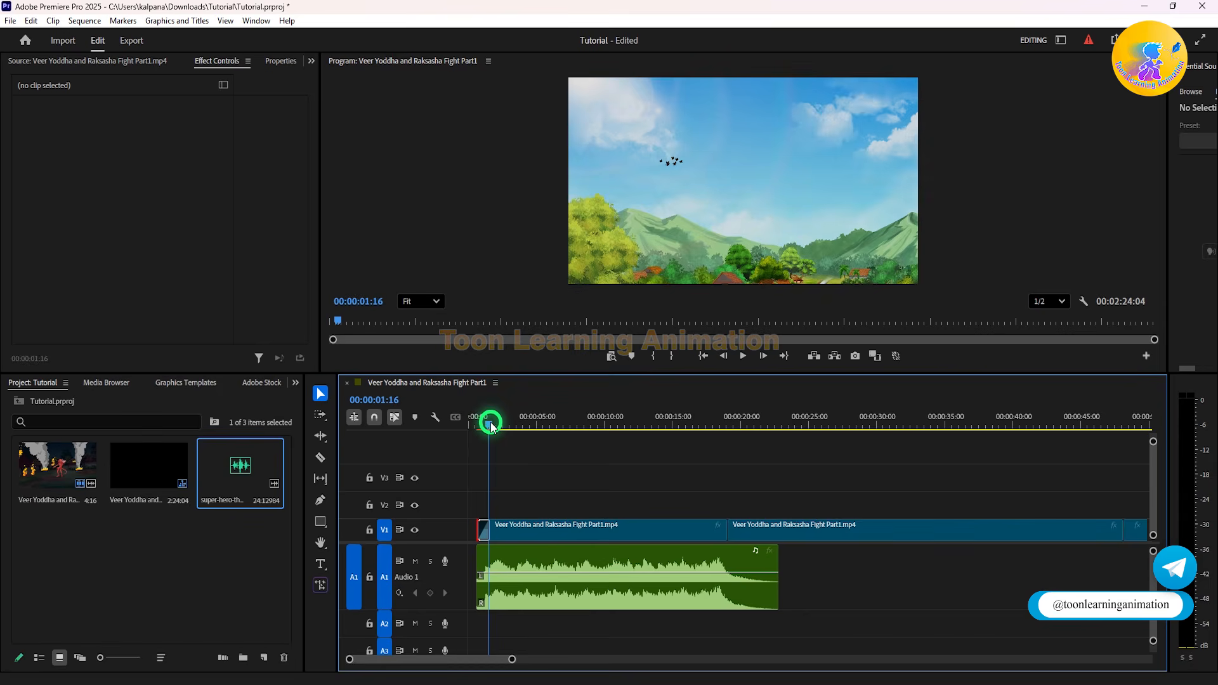
key("space")
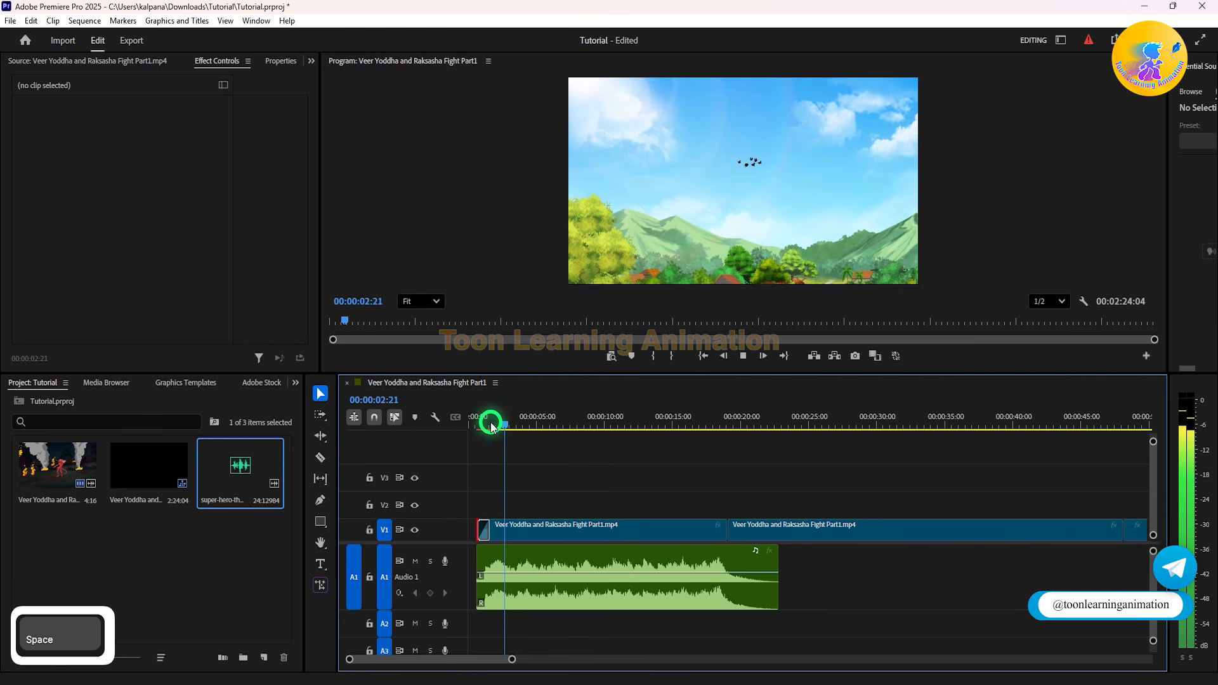
key("space")
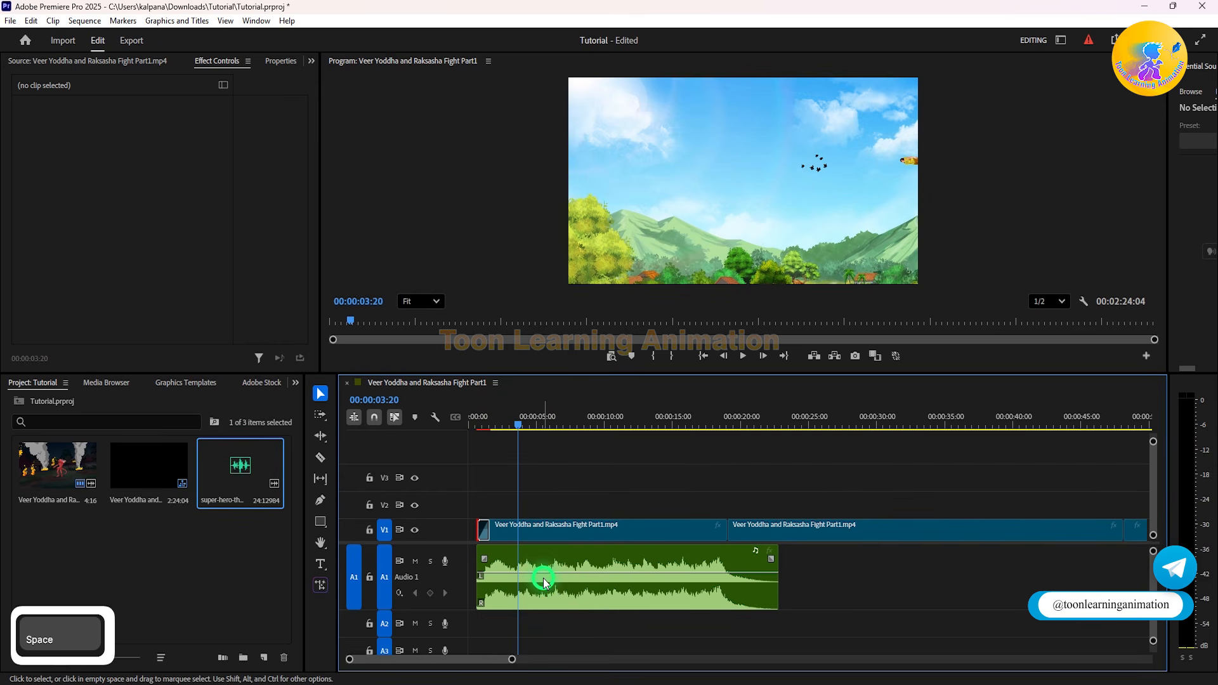
Step: Lower the music clip's volume on A1 slightly and play on from 00:00:03:20 to hear the quieter level
left_click_drag(535, 574, 534, 585)
key("space")
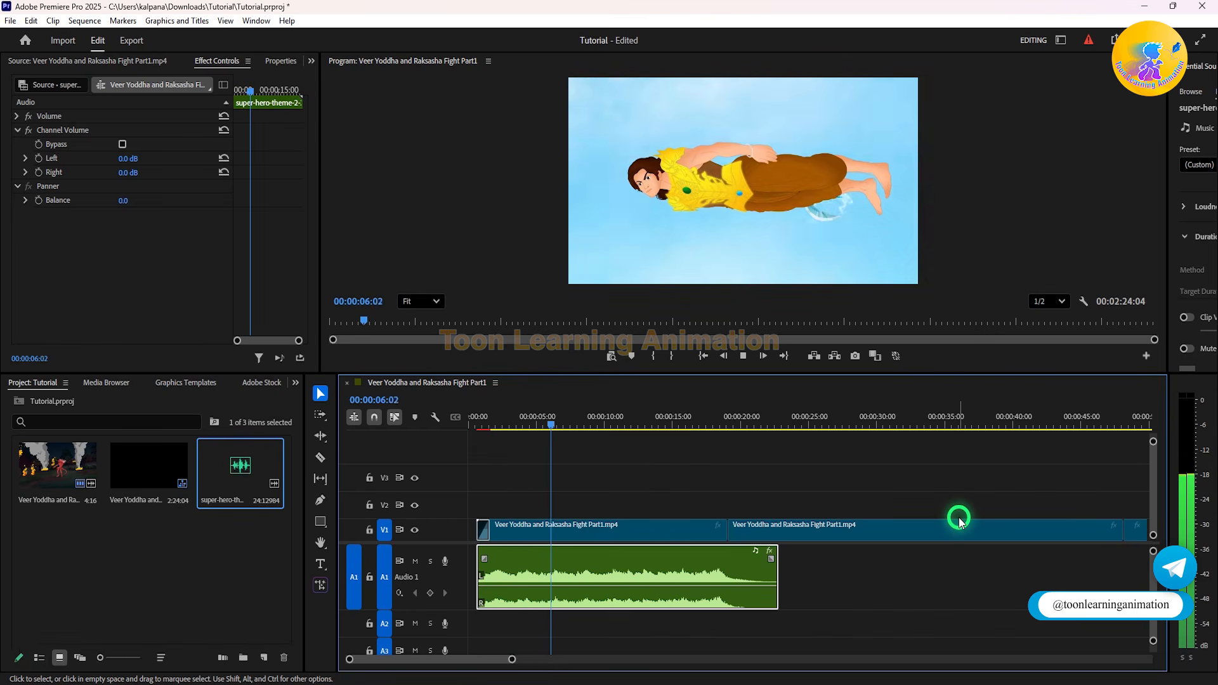
key("space")
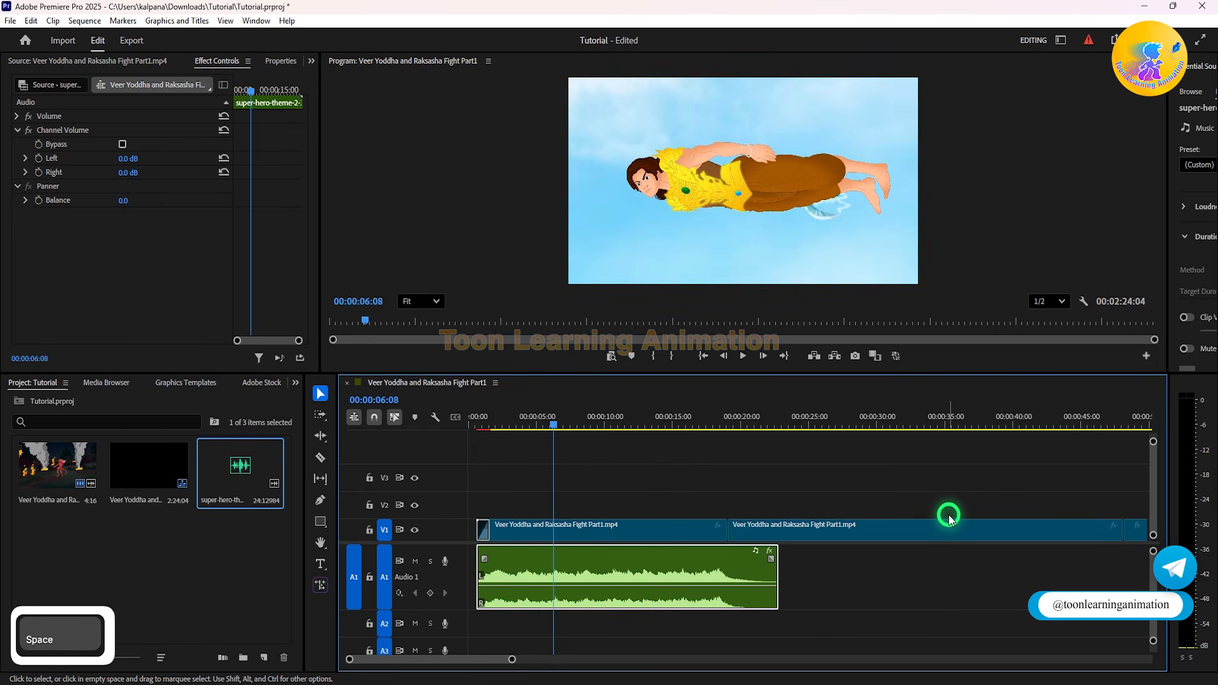
Step: Lower the music clip's volume further with its level line and play the sequence from near 00:00:01:06
left_click(484, 422)
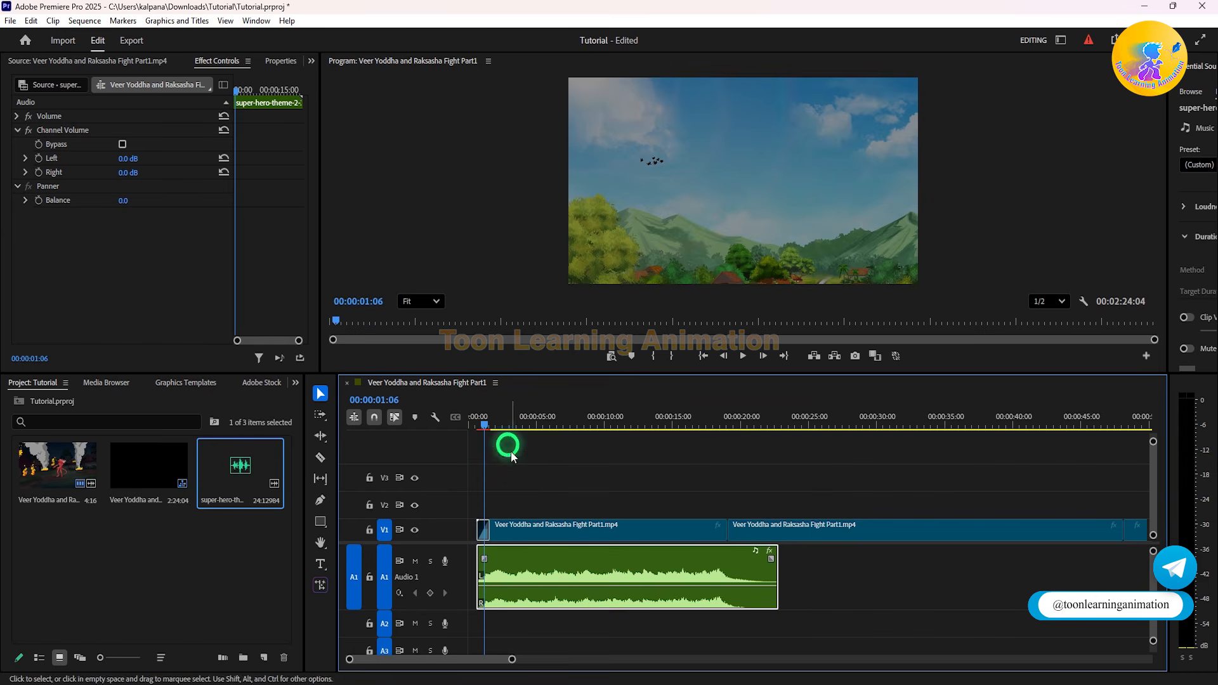
left_click_drag(541, 581, 540, 595)
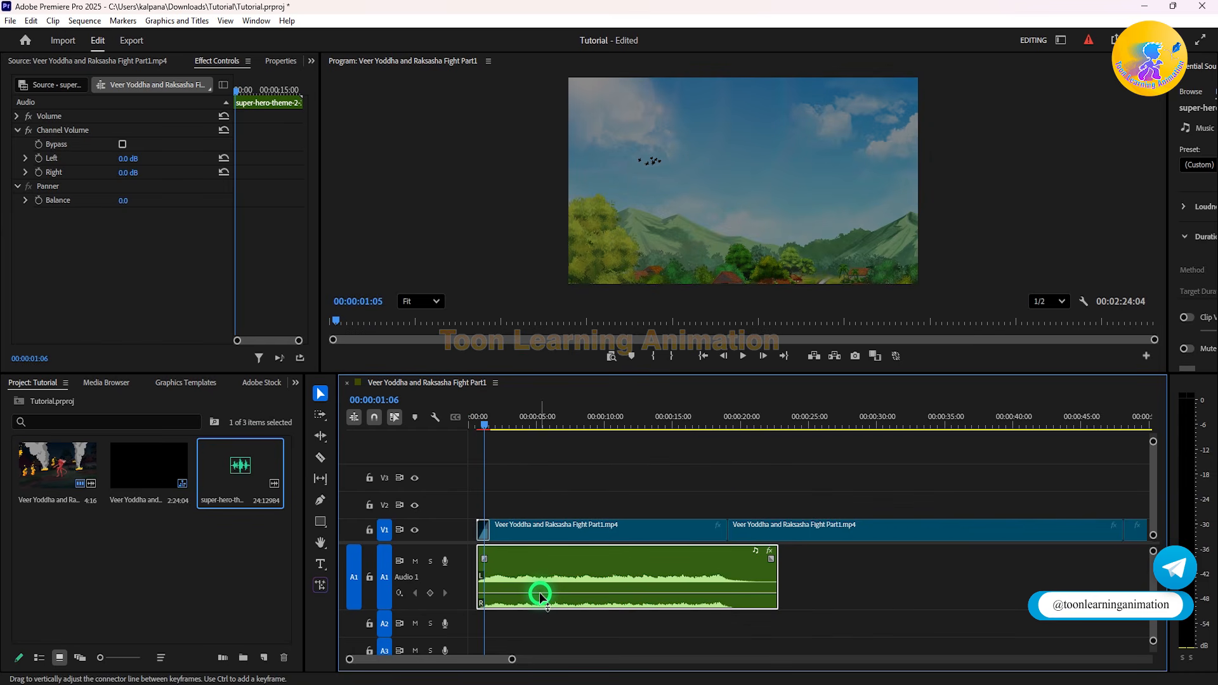
key("space")
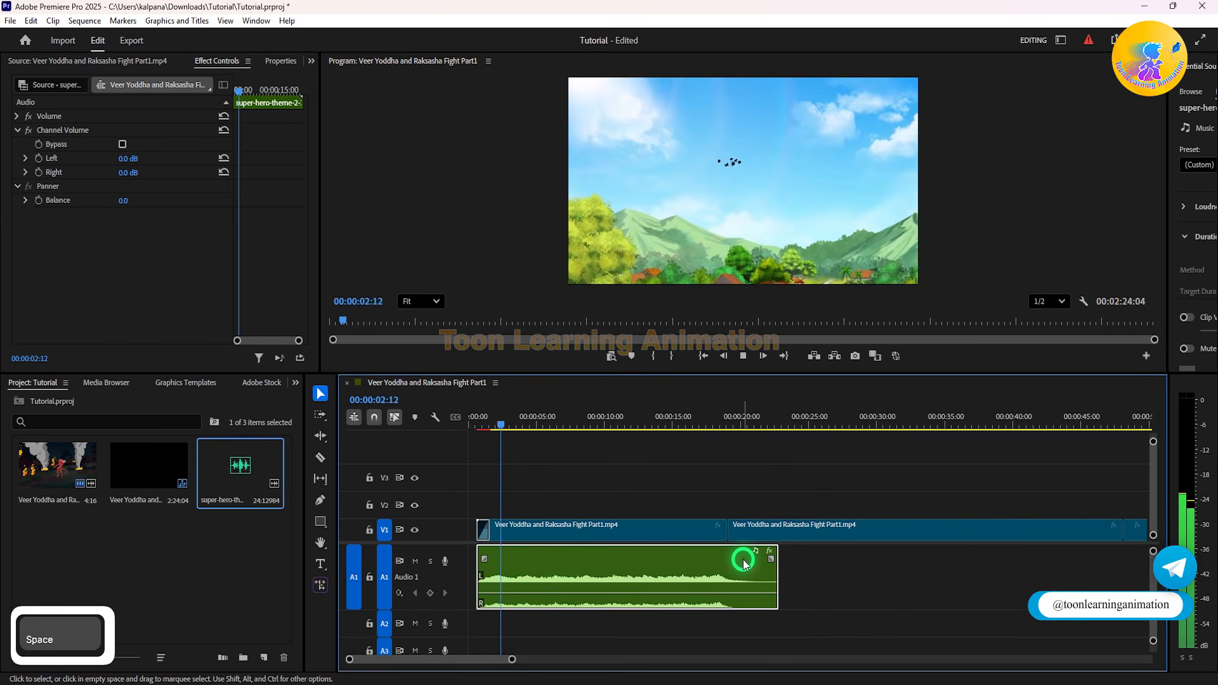
key("space")
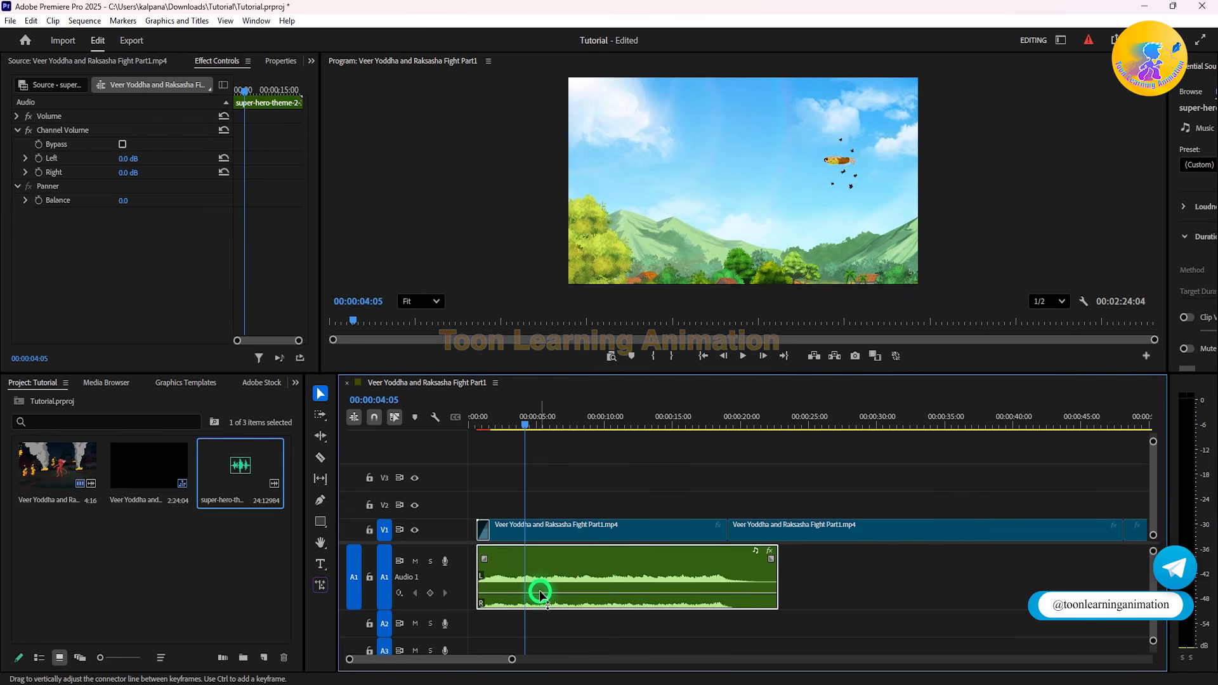
Step: Undo the music volume reductions and play the sequence from 00:00:00:15 at the restored level
mouse_move(539, 592)
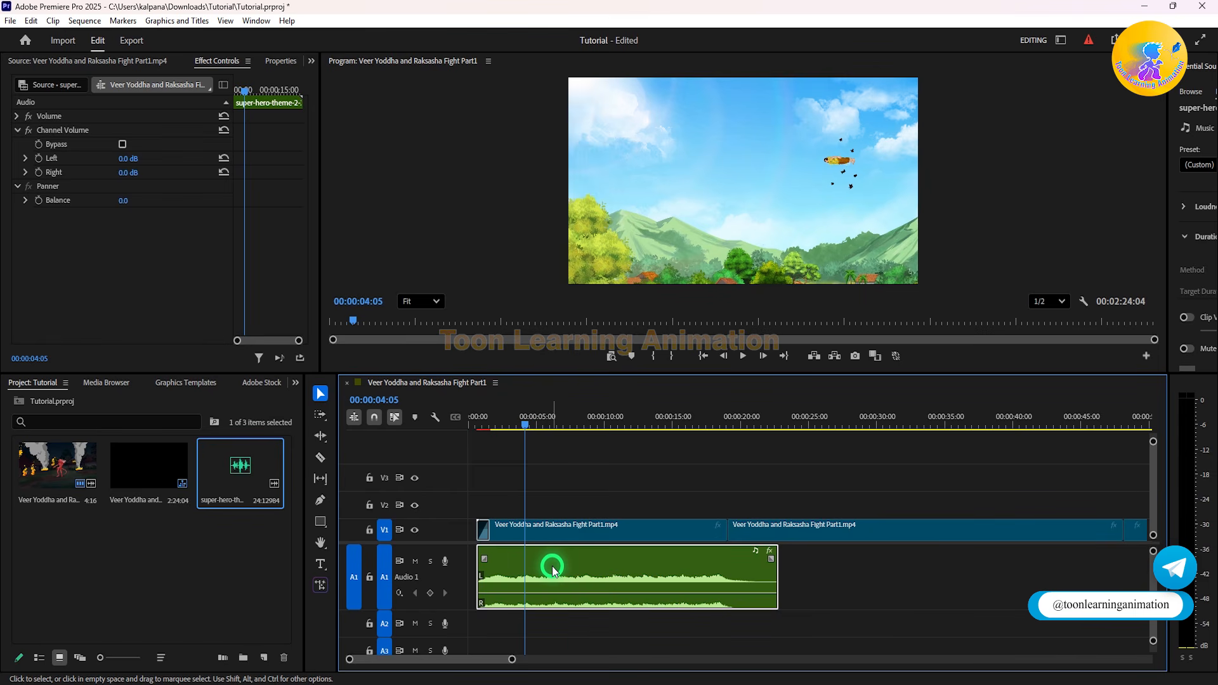
key("ctrl+z")
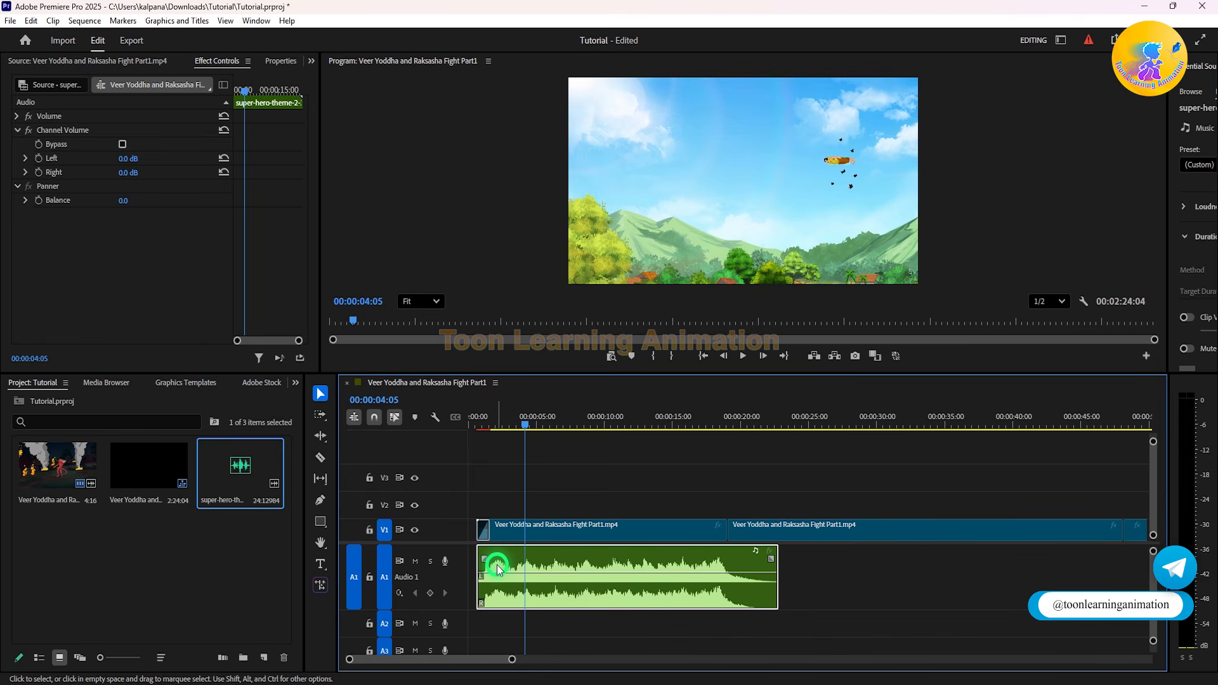
left_click(476, 420)
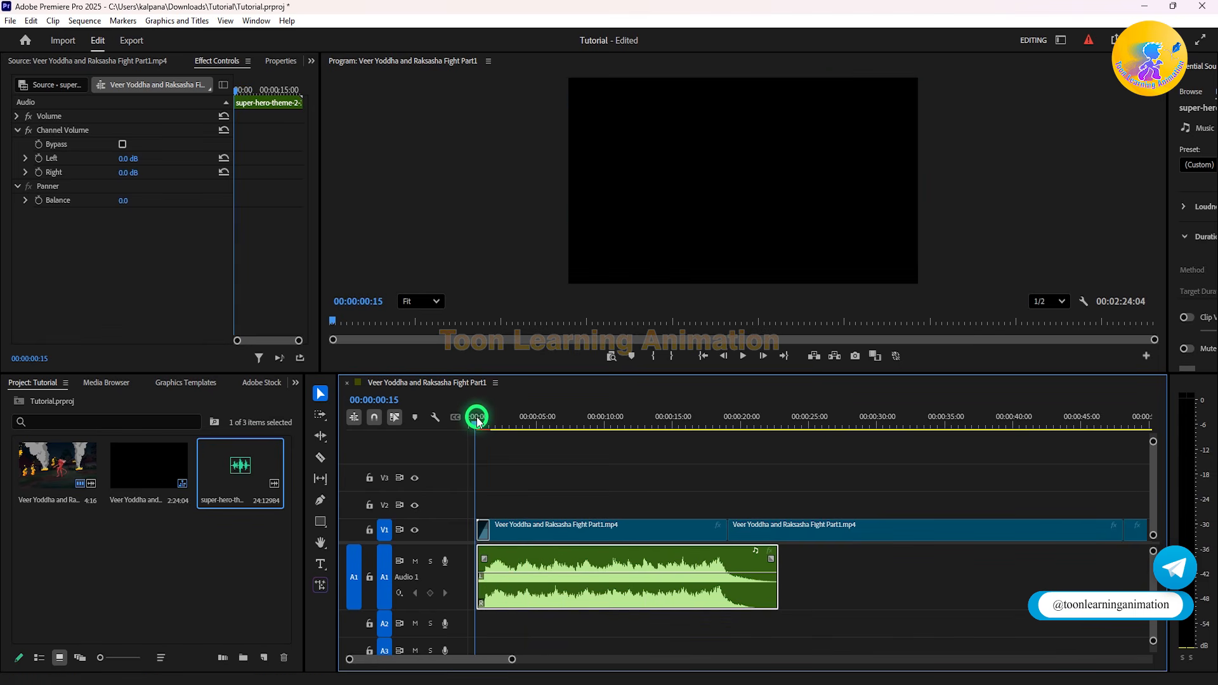
key("space")
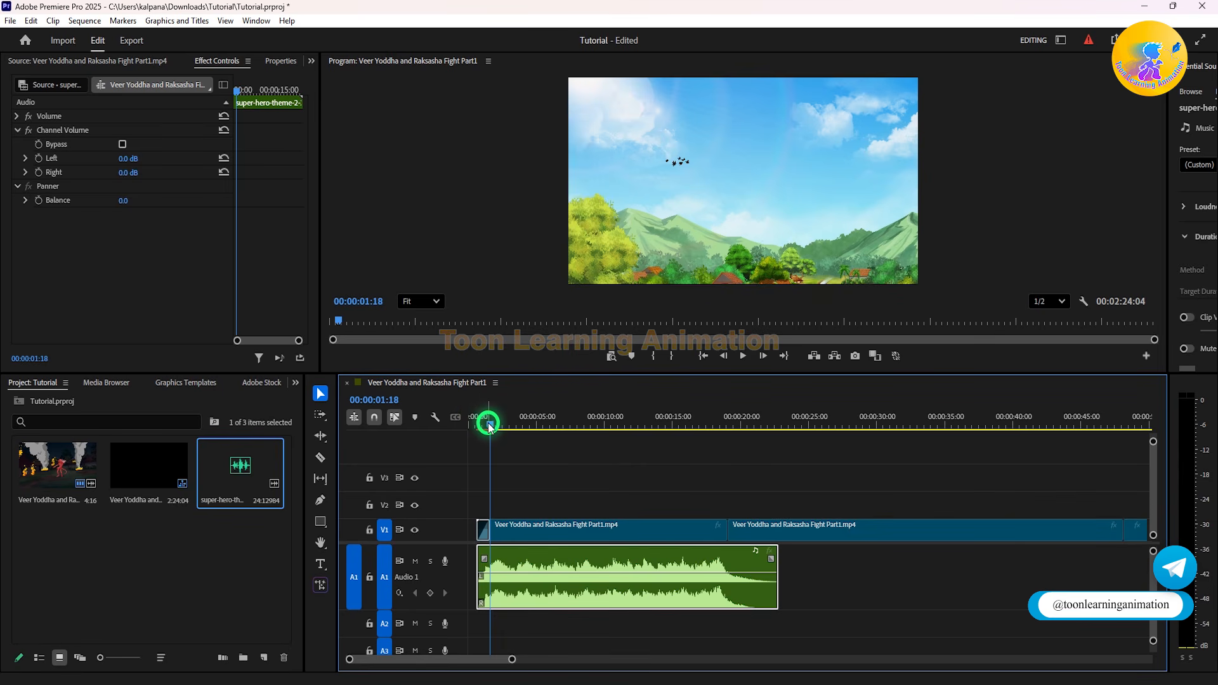
Step: Split the music clip on A1 at 00:00:02:10 with the Razor tool and undo the split
left_click(498, 421)
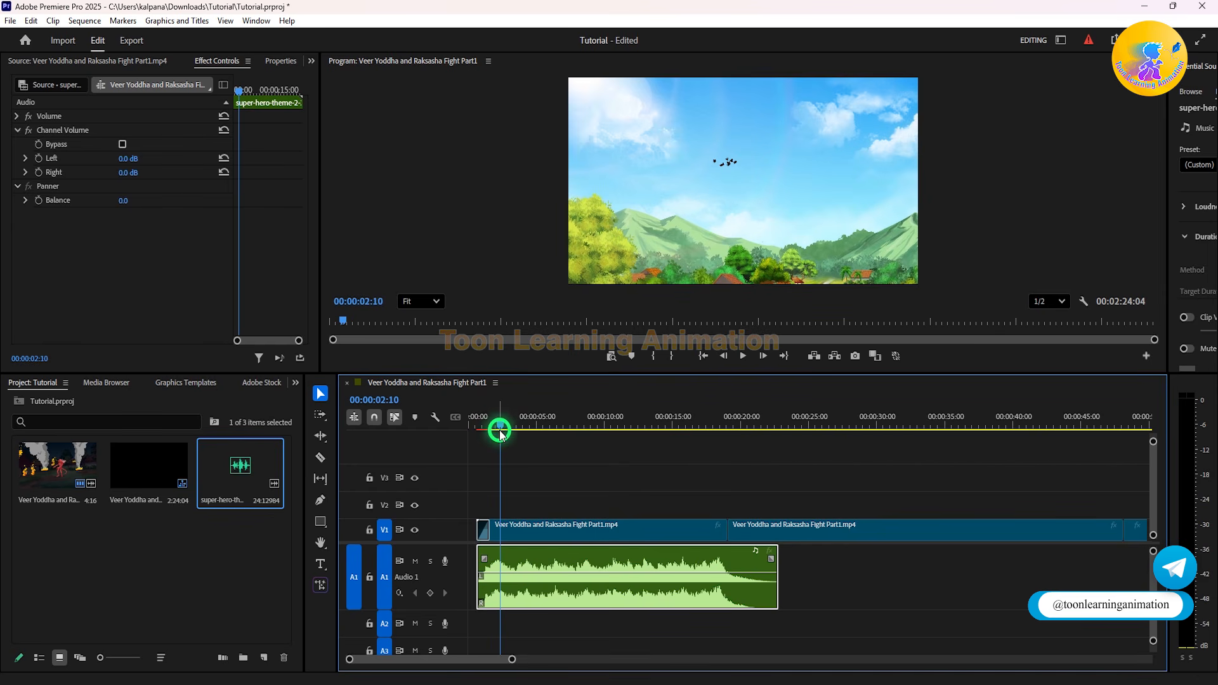
left_click(320, 457)
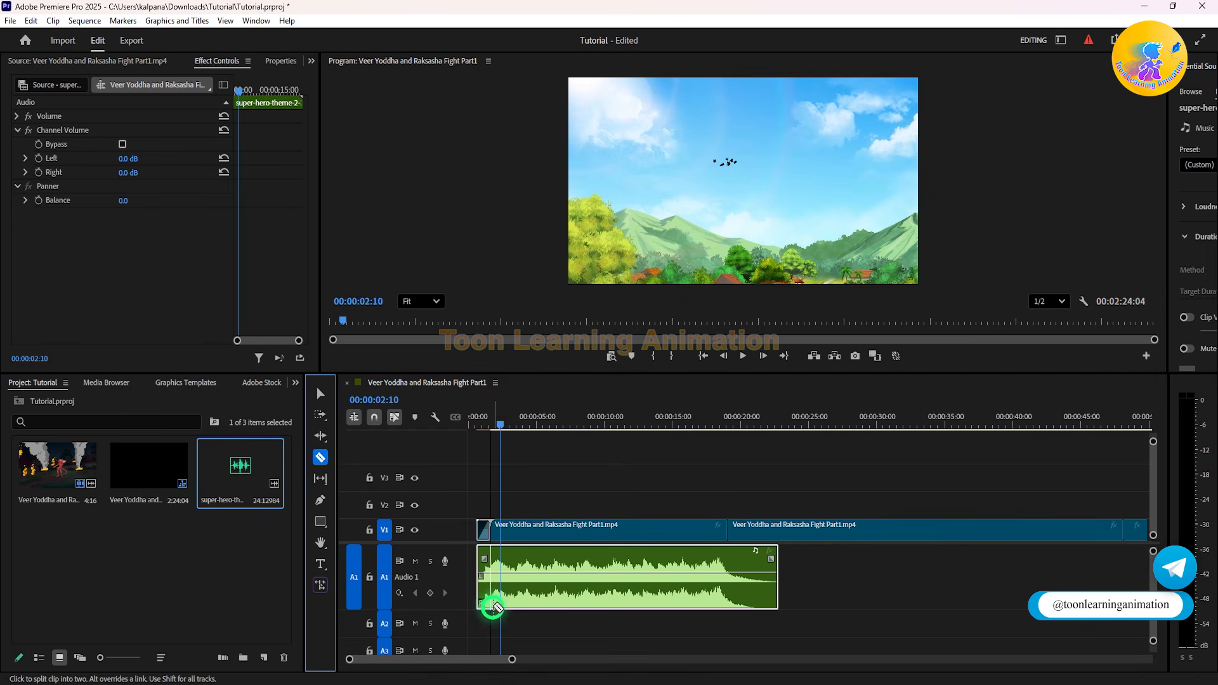
left_click(499, 574)
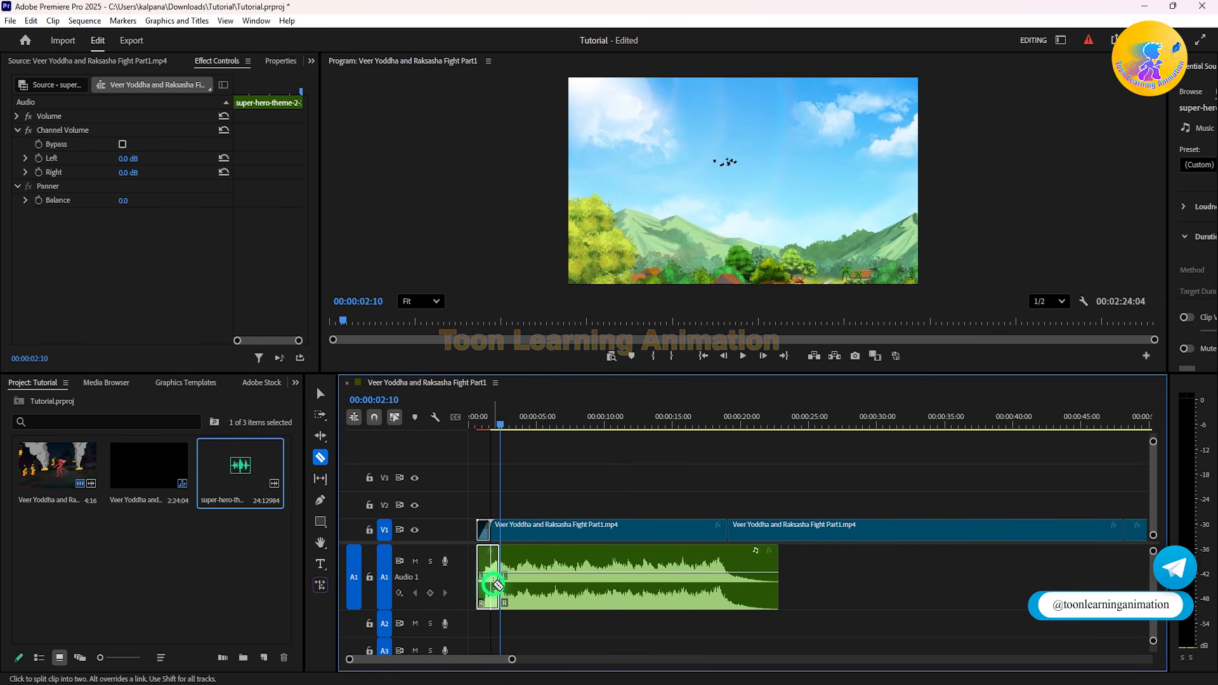
key("ctrl+z")
Step: Trim the music clip on A1 at its start to 00:00:02:10, shorten its end, and move it back to the start of the video
left_click(321, 393)
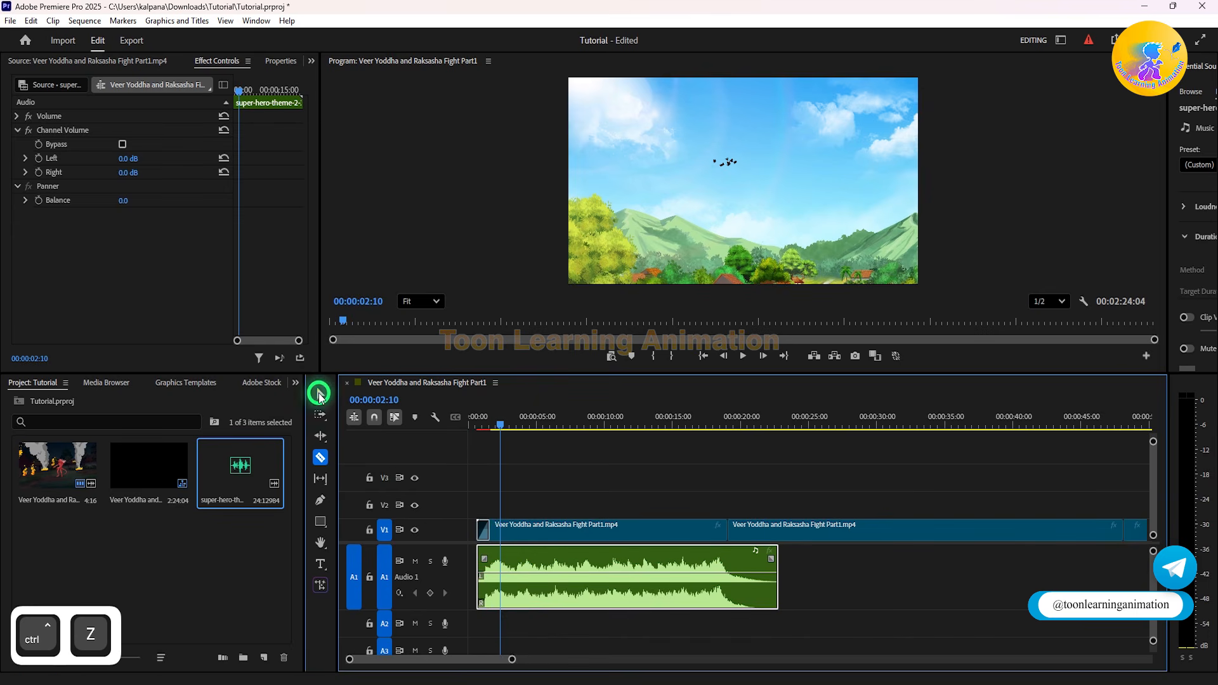
left_click(481, 551)
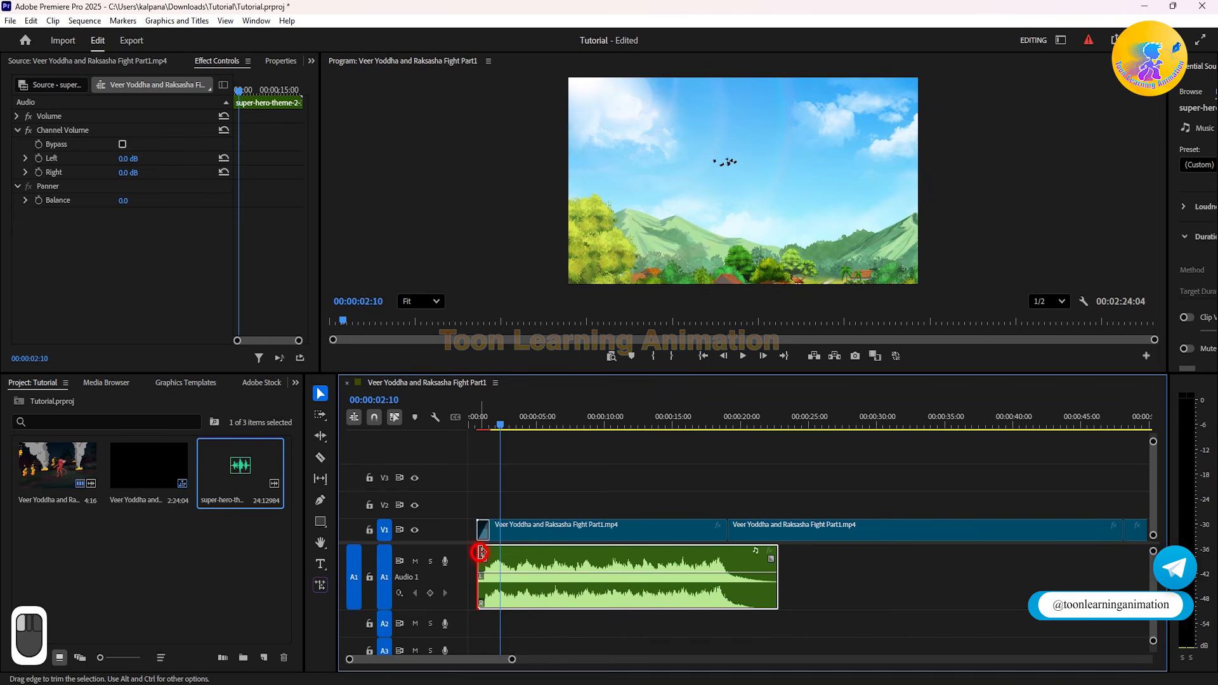
left_click_drag(480, 551, 501, 555)
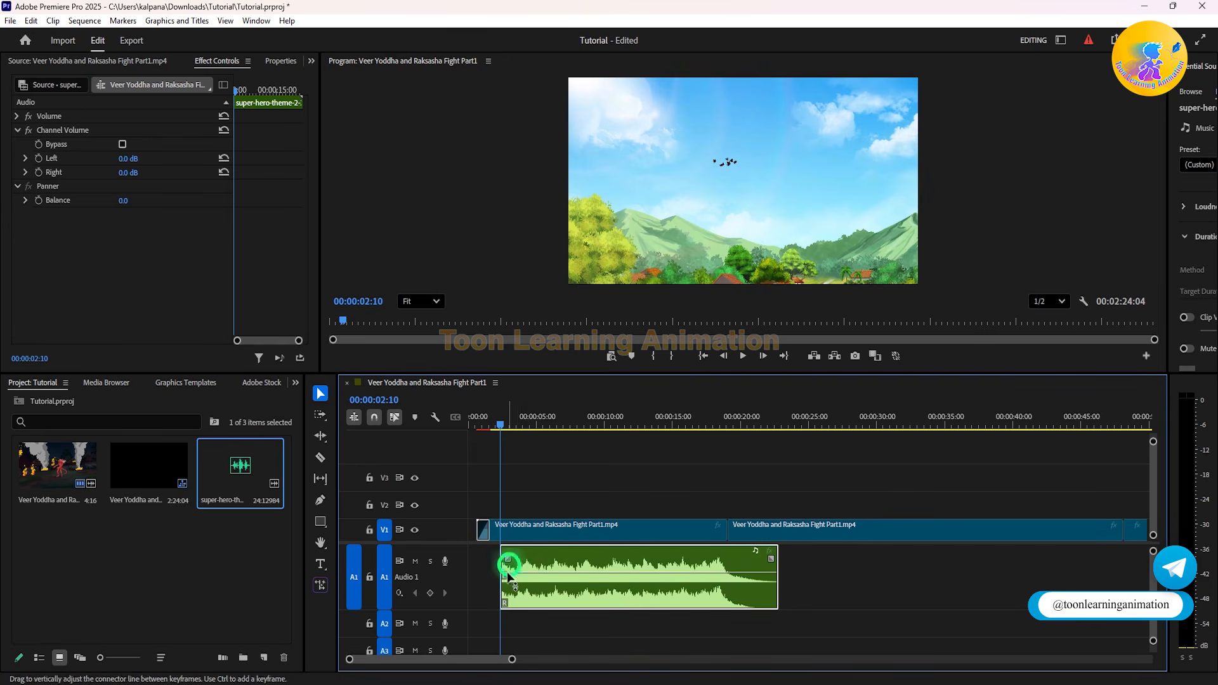
left_click_drag(778, 559, 631, 567)
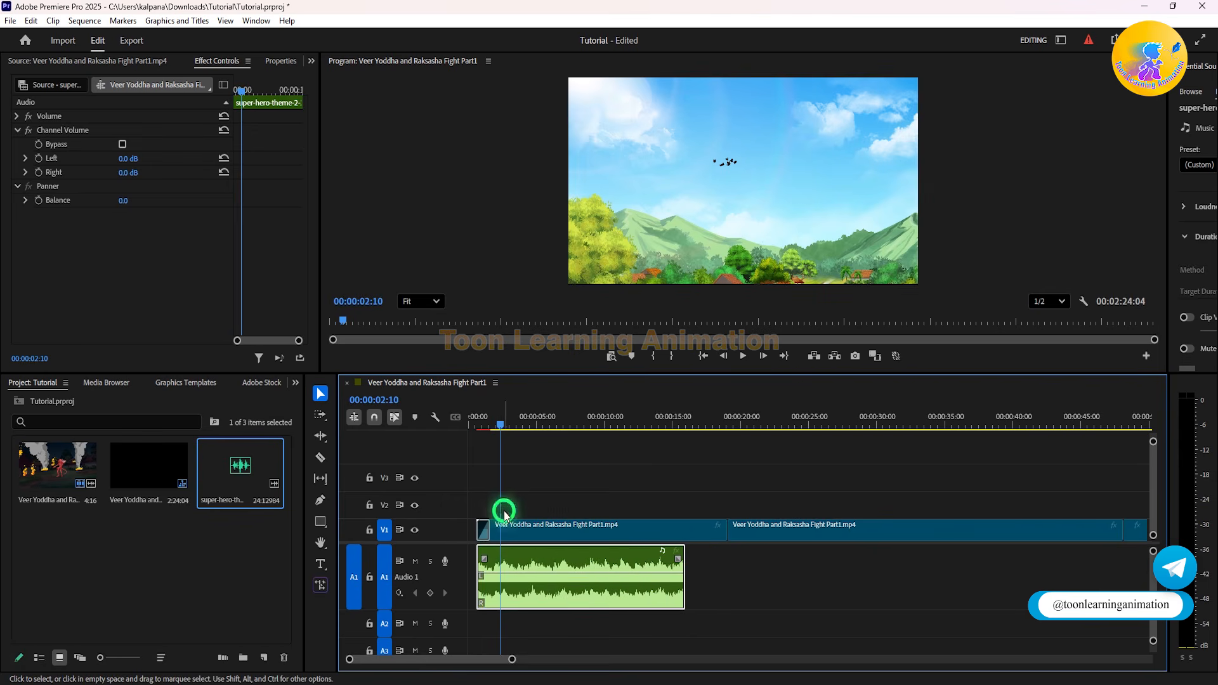
Step: Apply the default transition to the start of the music clip on A1 and play the sequence from 00:00:00:07 to hear the fade
right_click(477, 561)
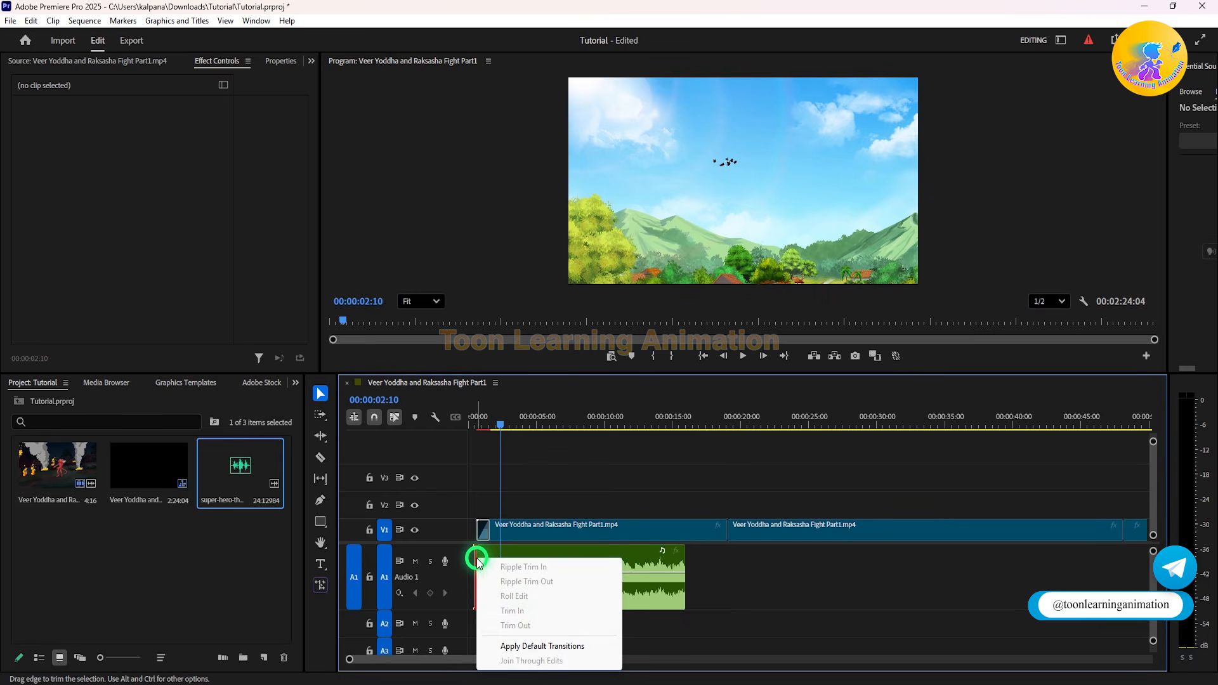
left_click(531, 647)
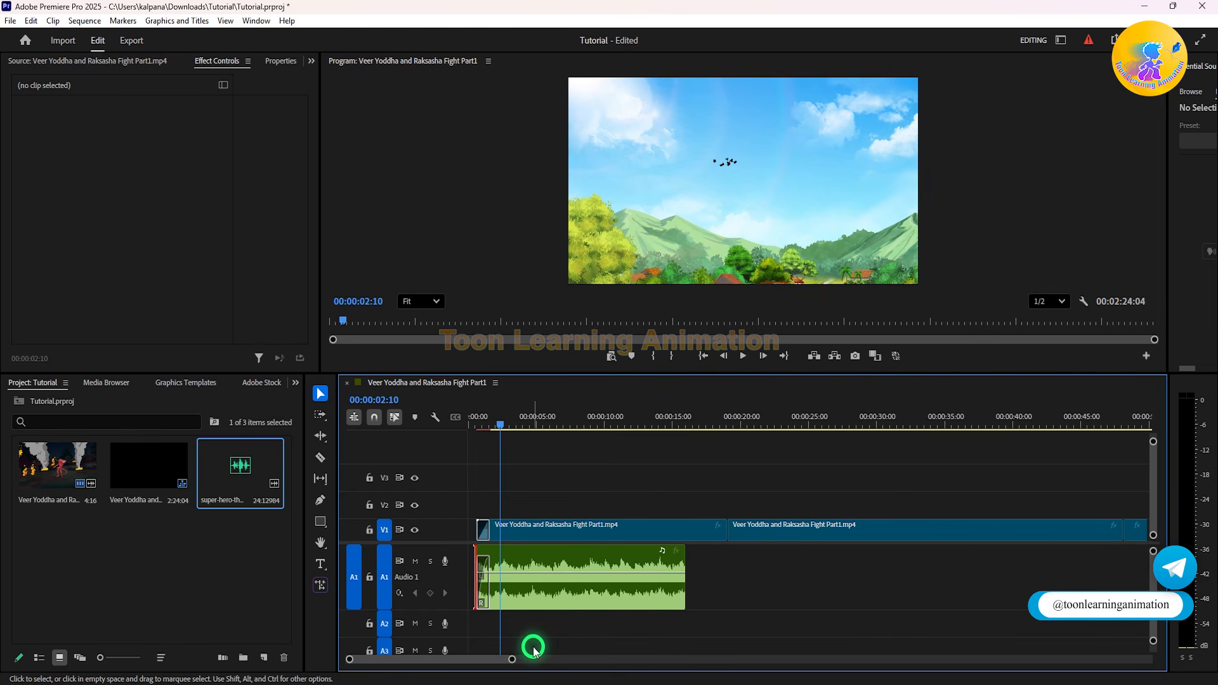
left_click(477, 411)
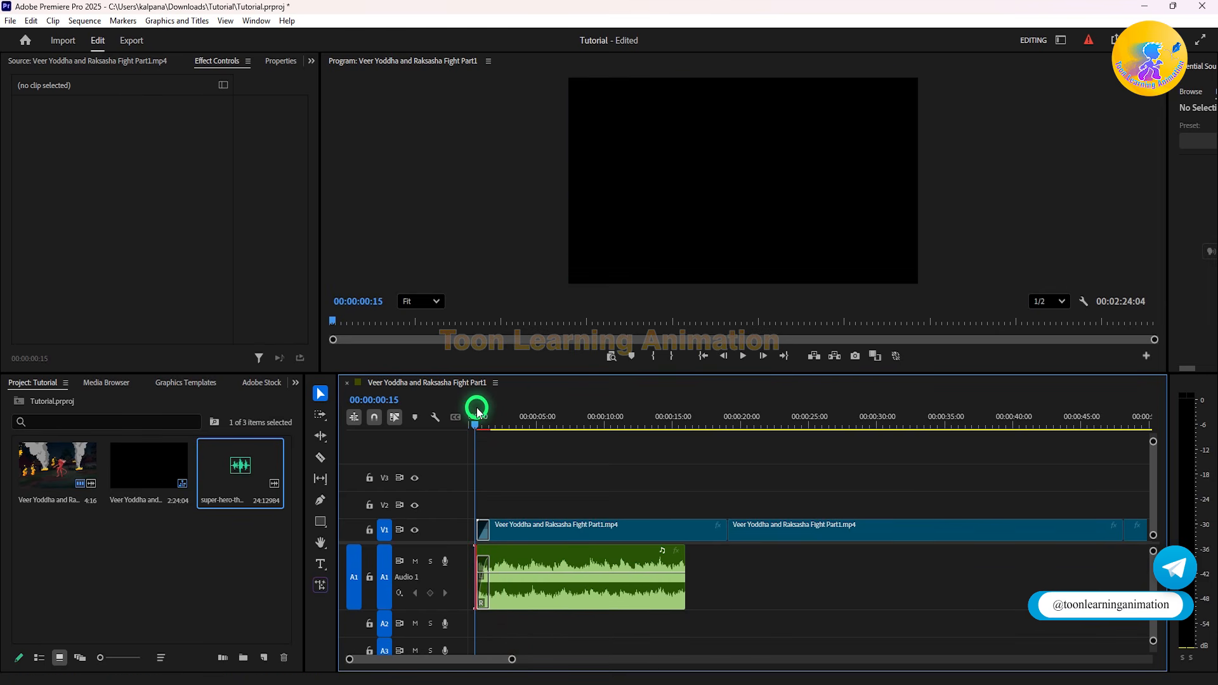
key("space")
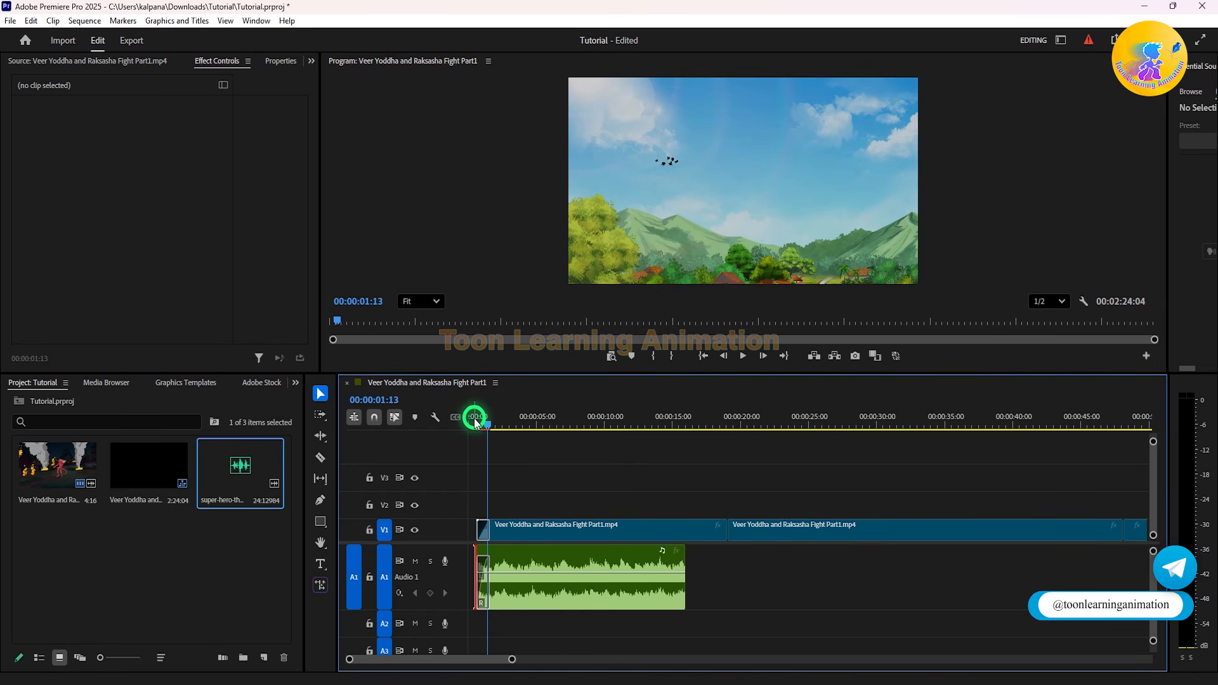
left_click(473, 419)
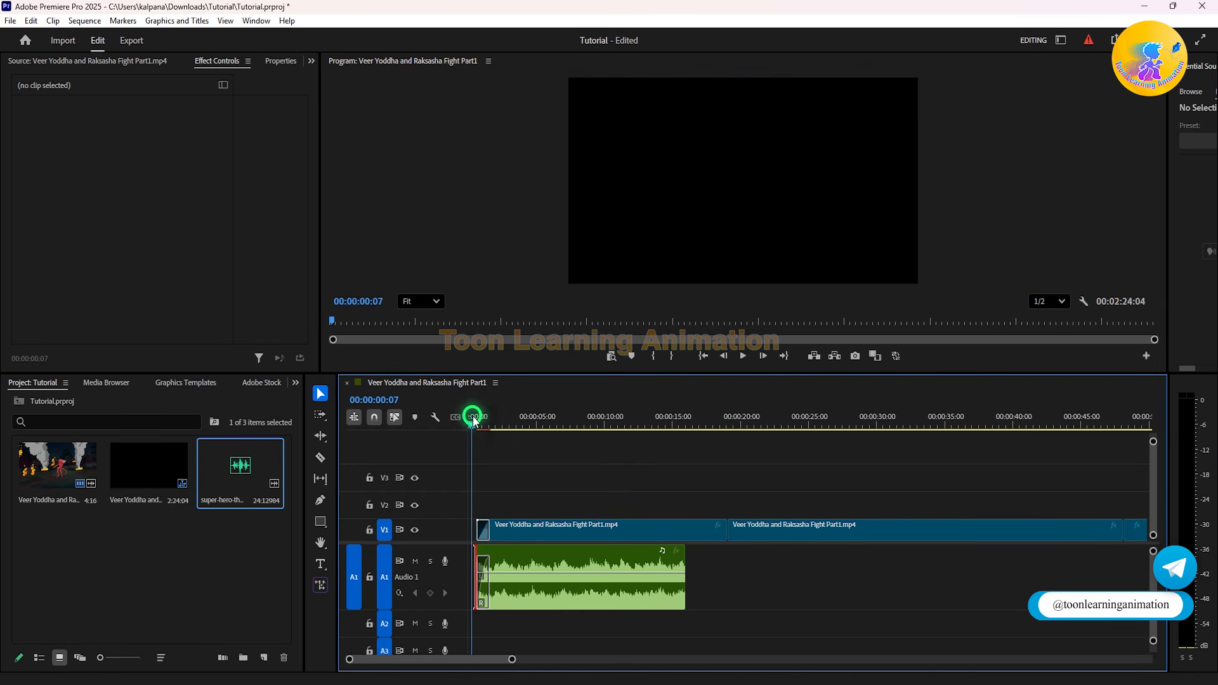
key("space")
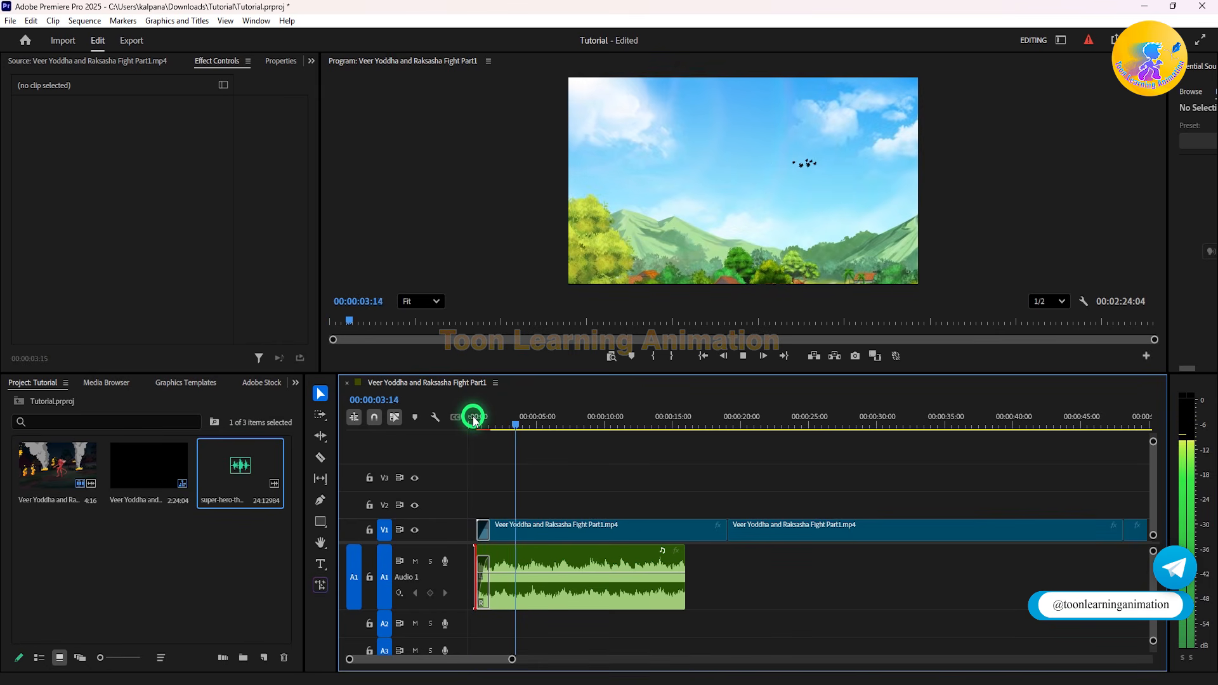
key("space")
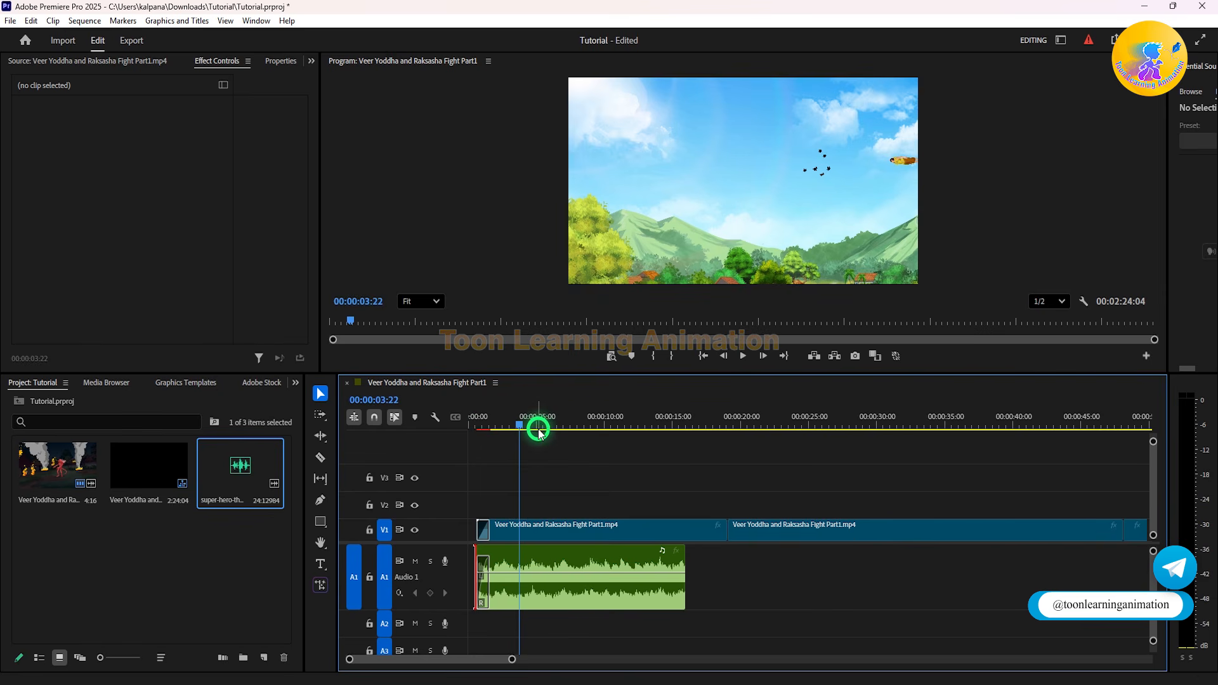
Step: Go to 00:02:21:23 near the sequence's end and apply the default transition to the end of the last video clip on V1
left_click_drag(512, 661, 677, 660)
left_click(766, 423)
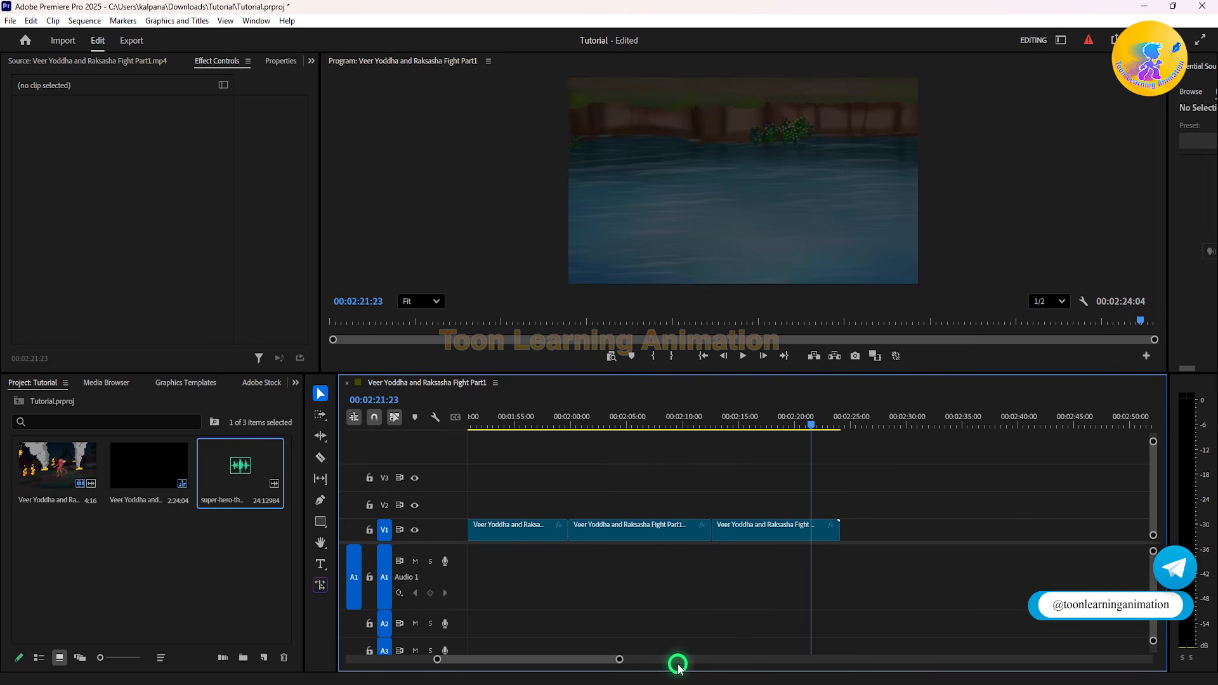
right_click(845, 528)
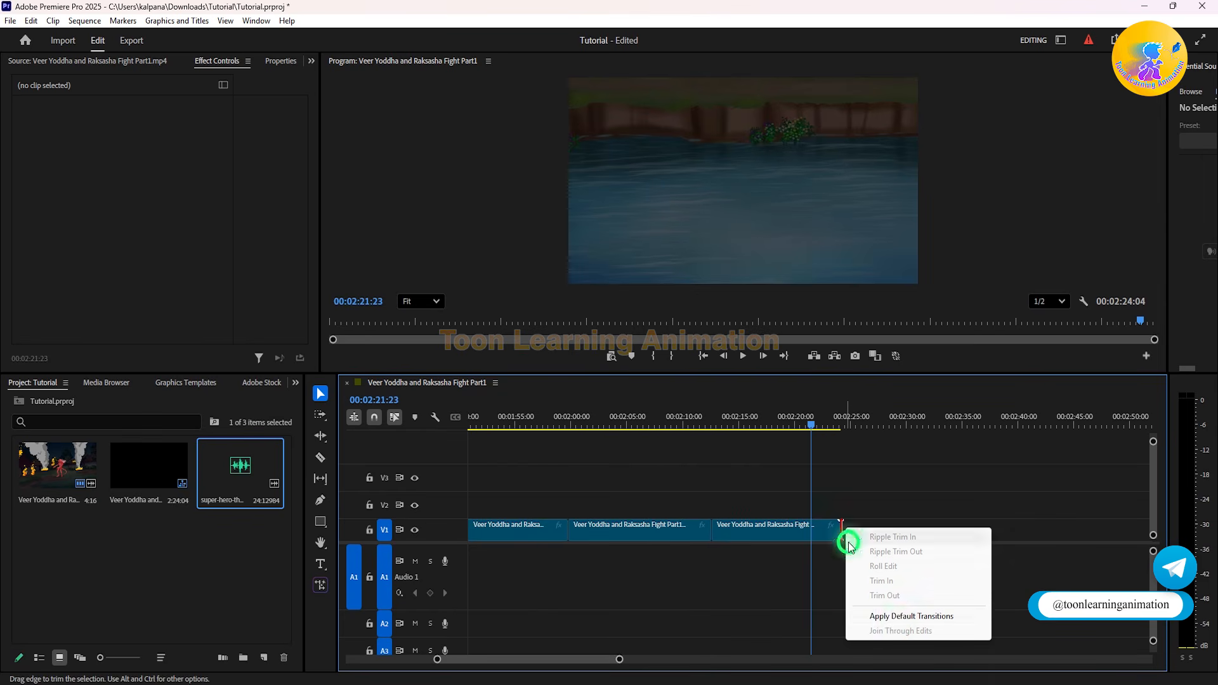
Step: Apply the default transition to the end of the last video clip on V1 and play back the fade-out
left_click(898, 616)
left_click(819, 421)
key("space")
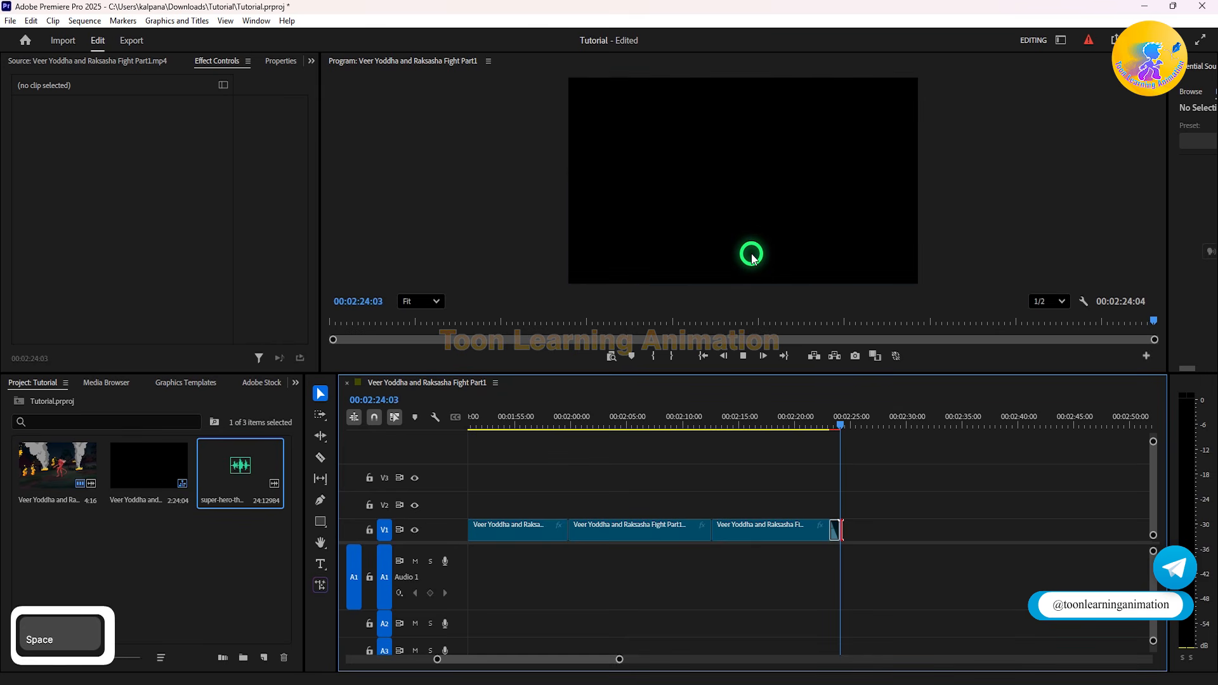
left_click(826, 420)
key("space")
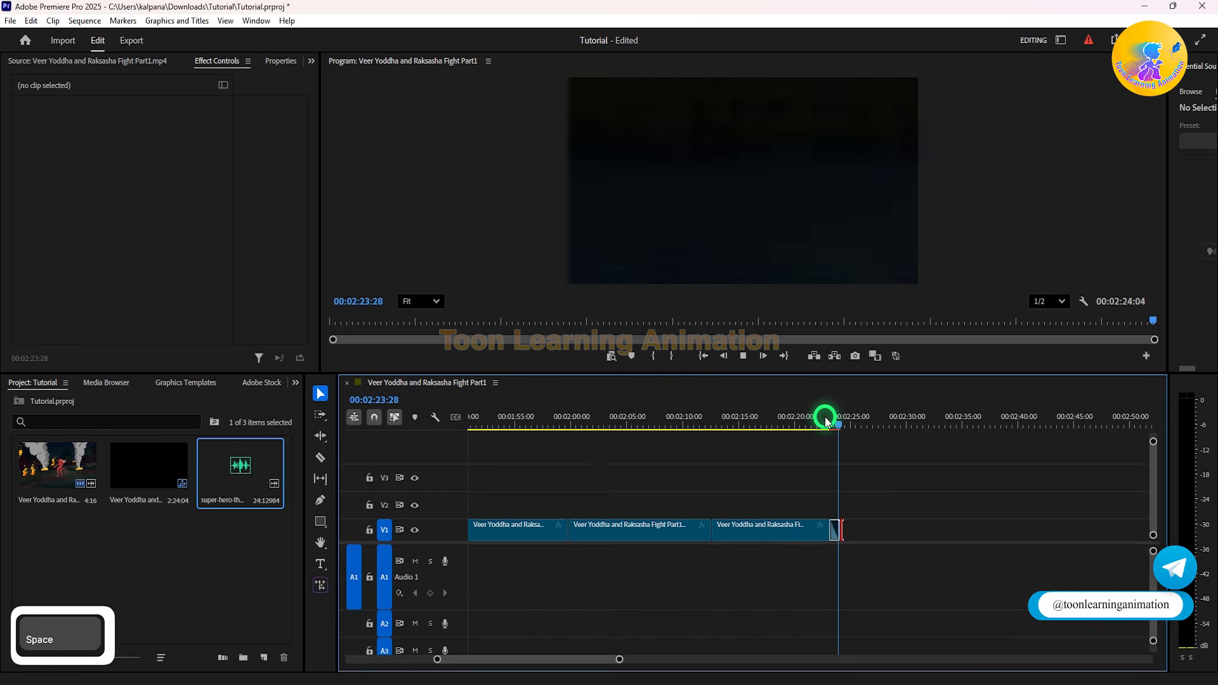
Step: Apply the default transition to the end of the music clip on A1 and play back its ending
left_click_drag(619, 659, 555, 663)
left_click(482, 418)
right_click(812, 560)
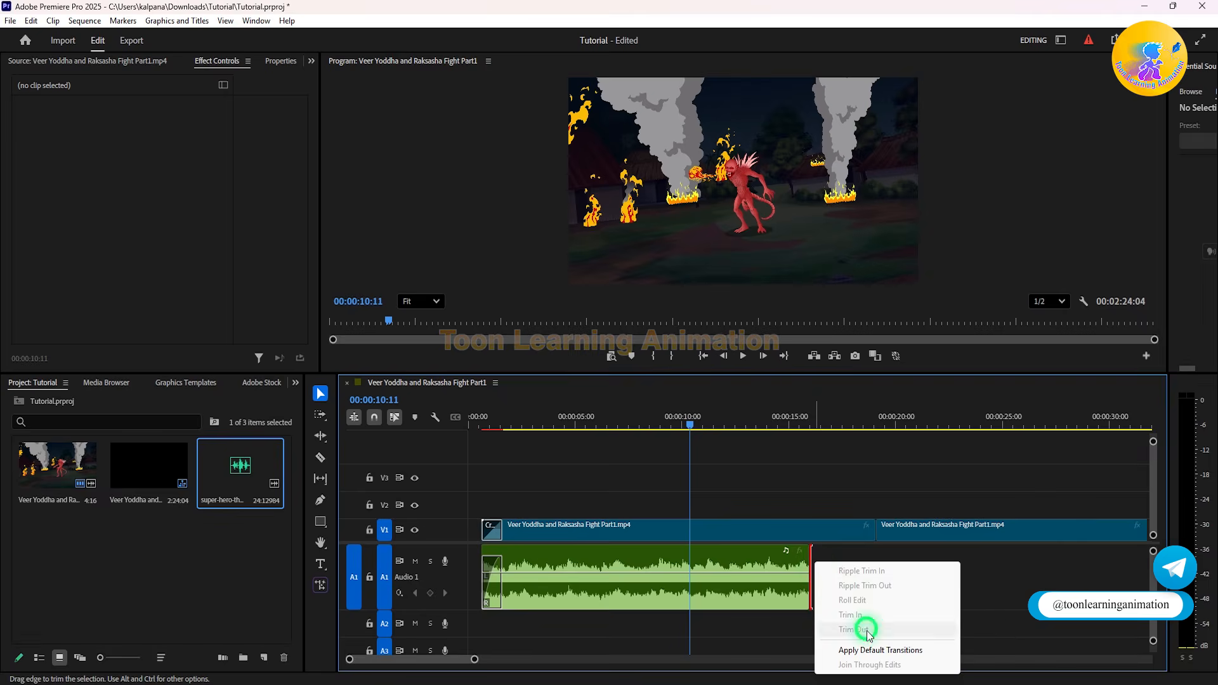
left_click(863, 652)
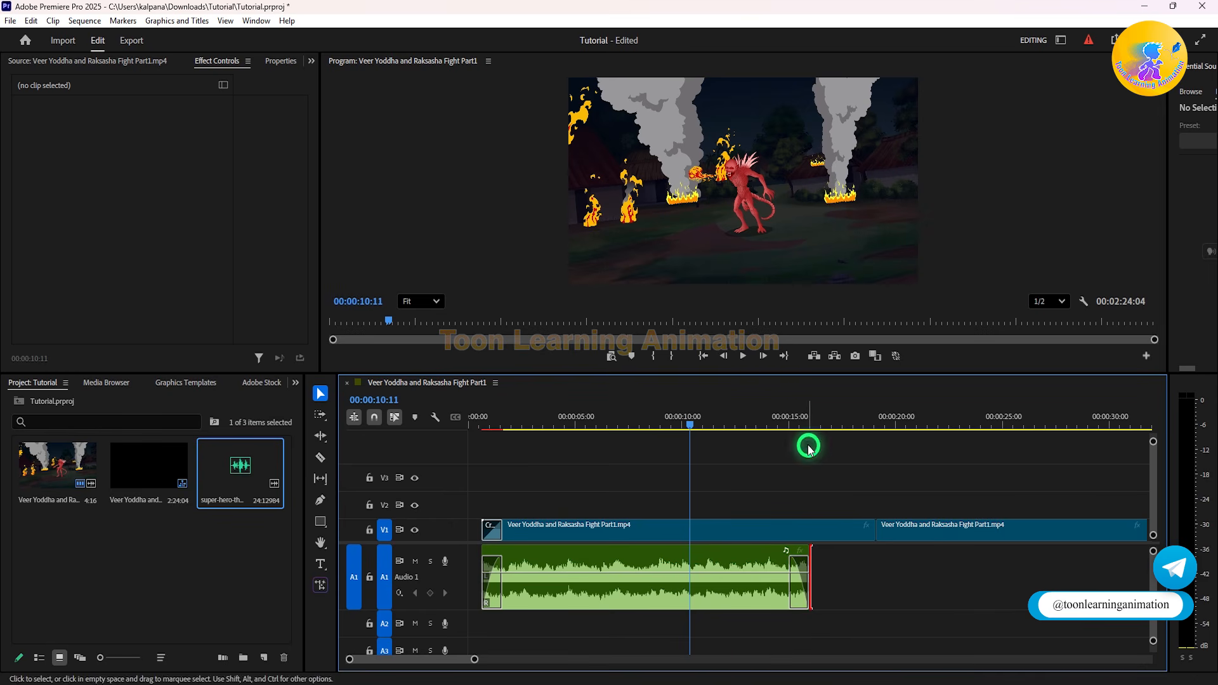
left_click(782, 418)
key("space")
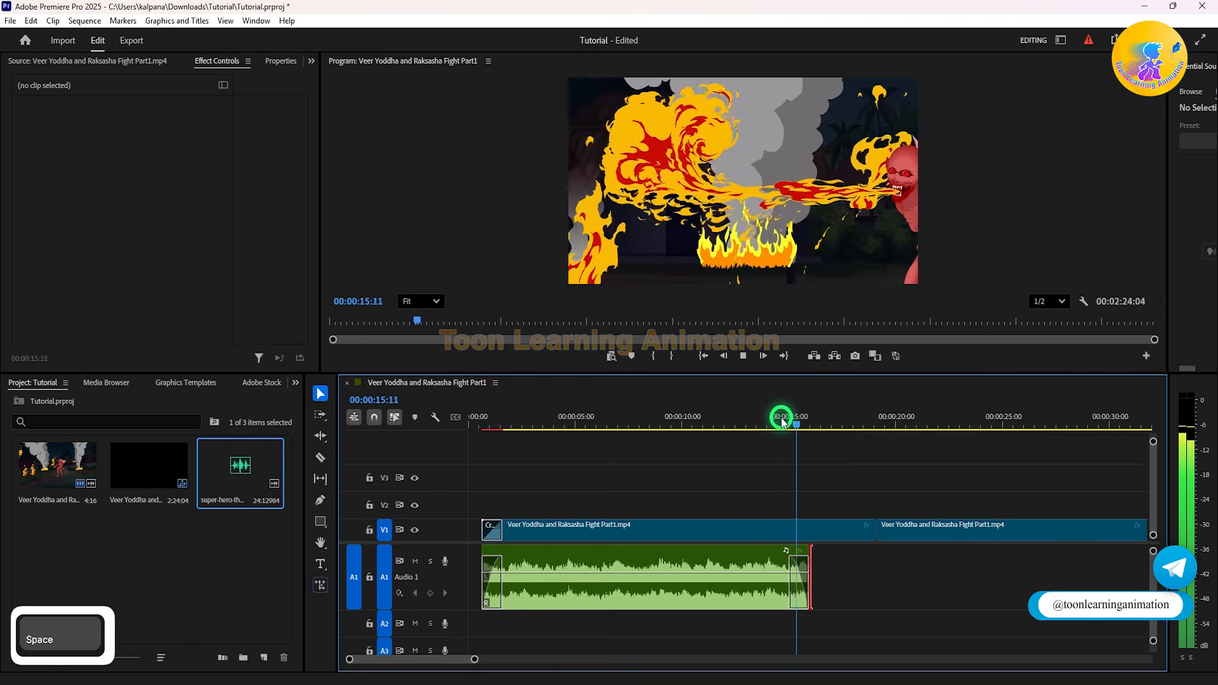
key("space")
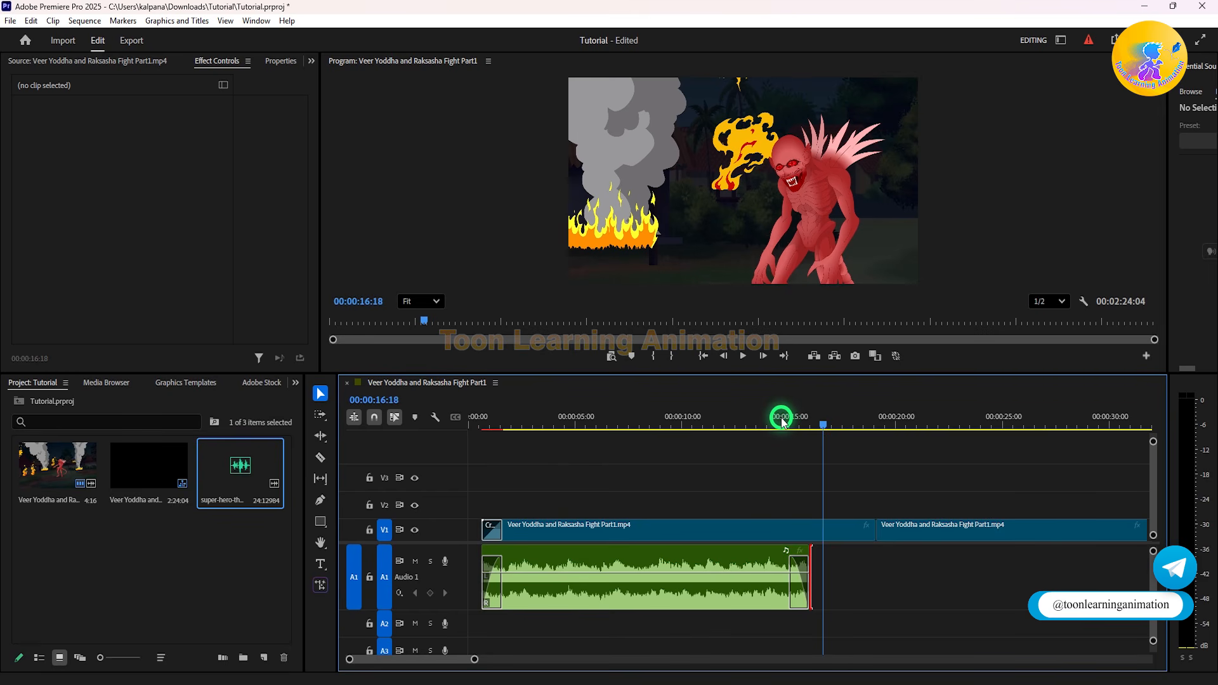
left_click(785, 421)
key("space")
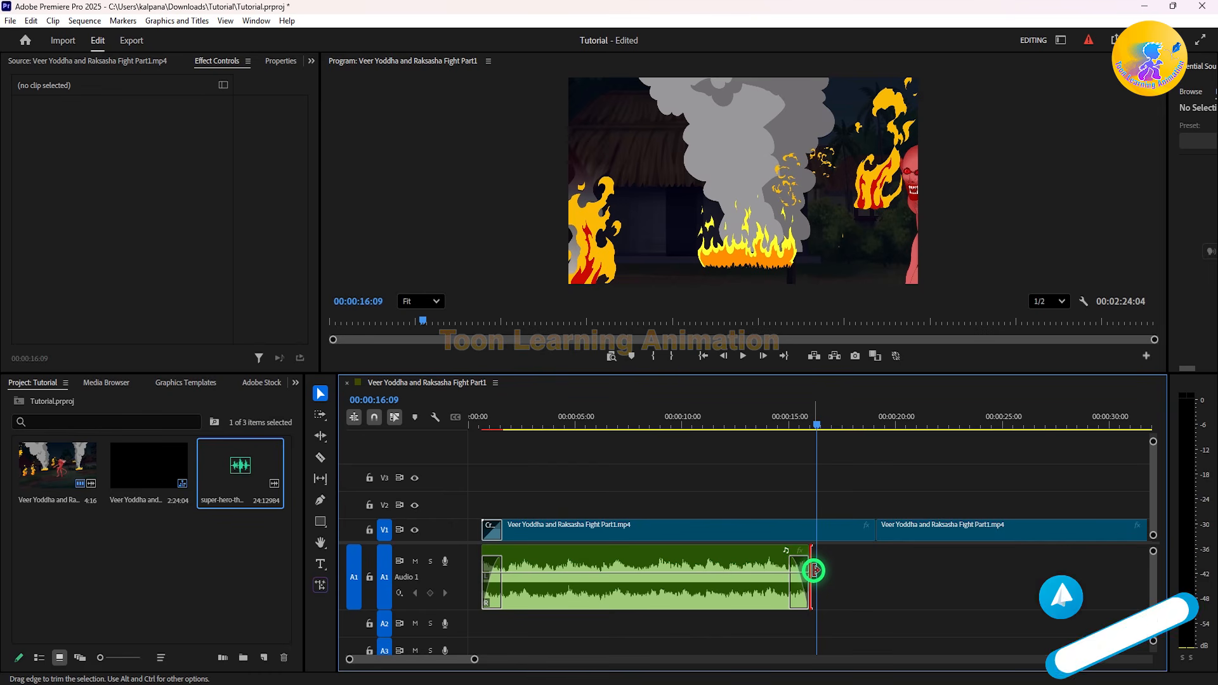
Step: Trim the end of the A1 music clip back to about 00:00:15:00 and play back the shortened ending
left_click_drag(811, 567, 790, 567)
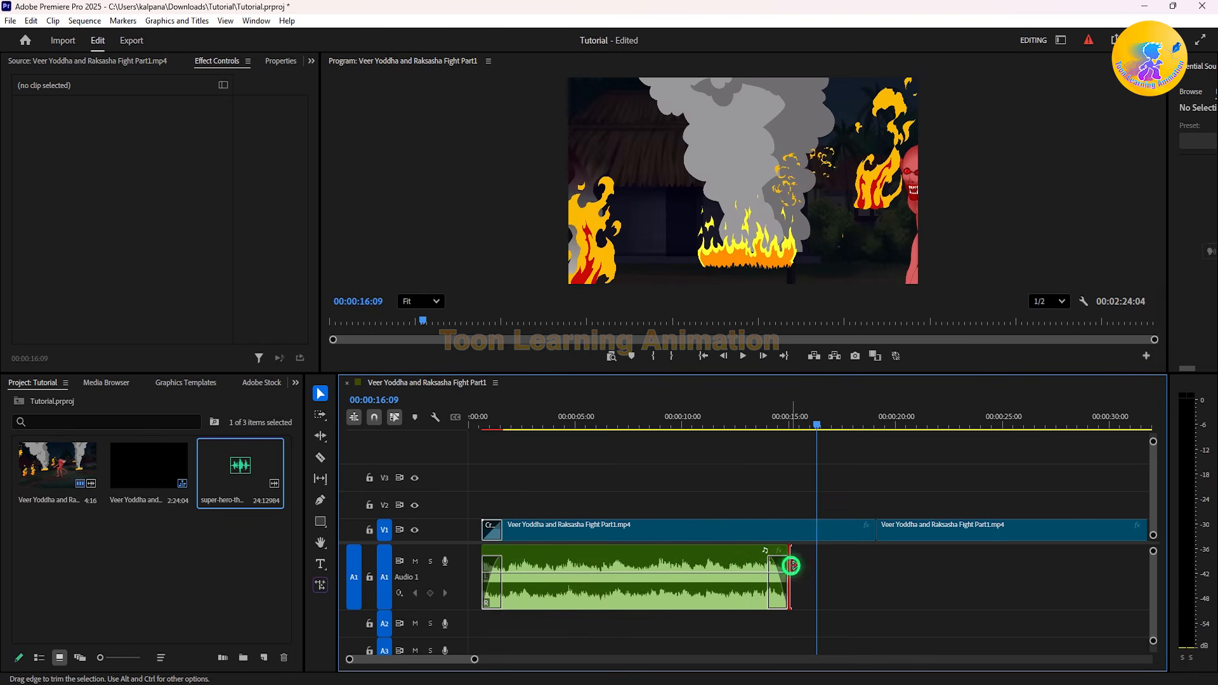
left_click(768, 416)
key("space")
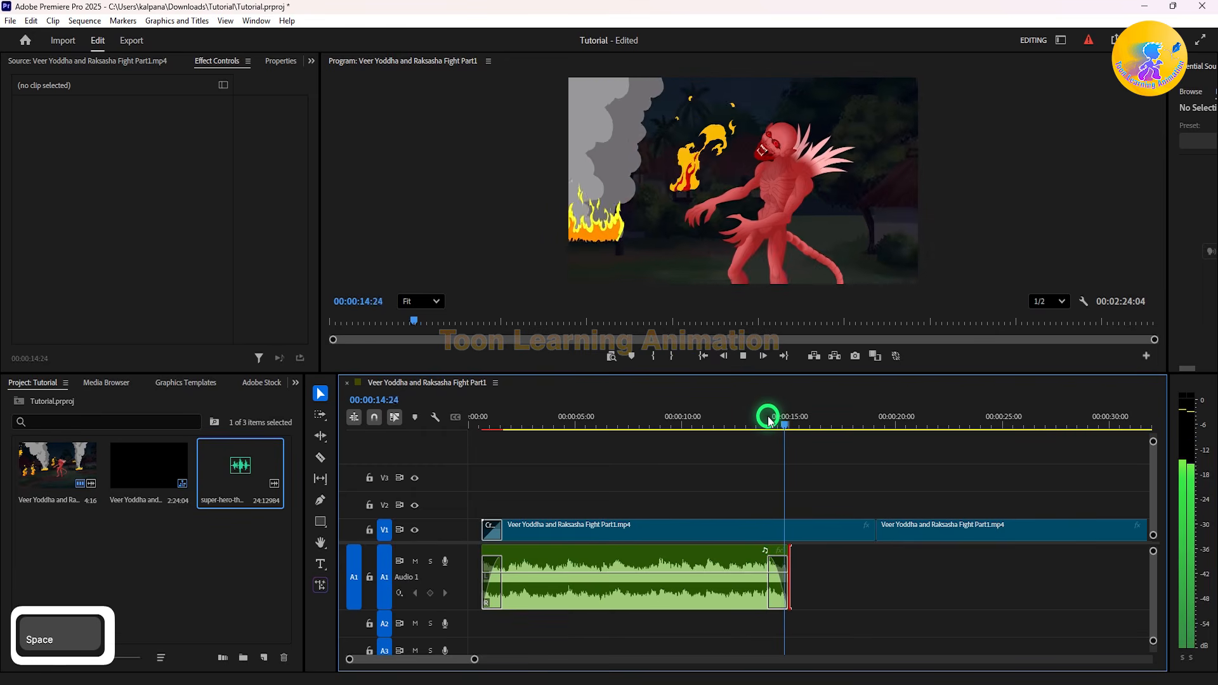
left_click(755, 416)
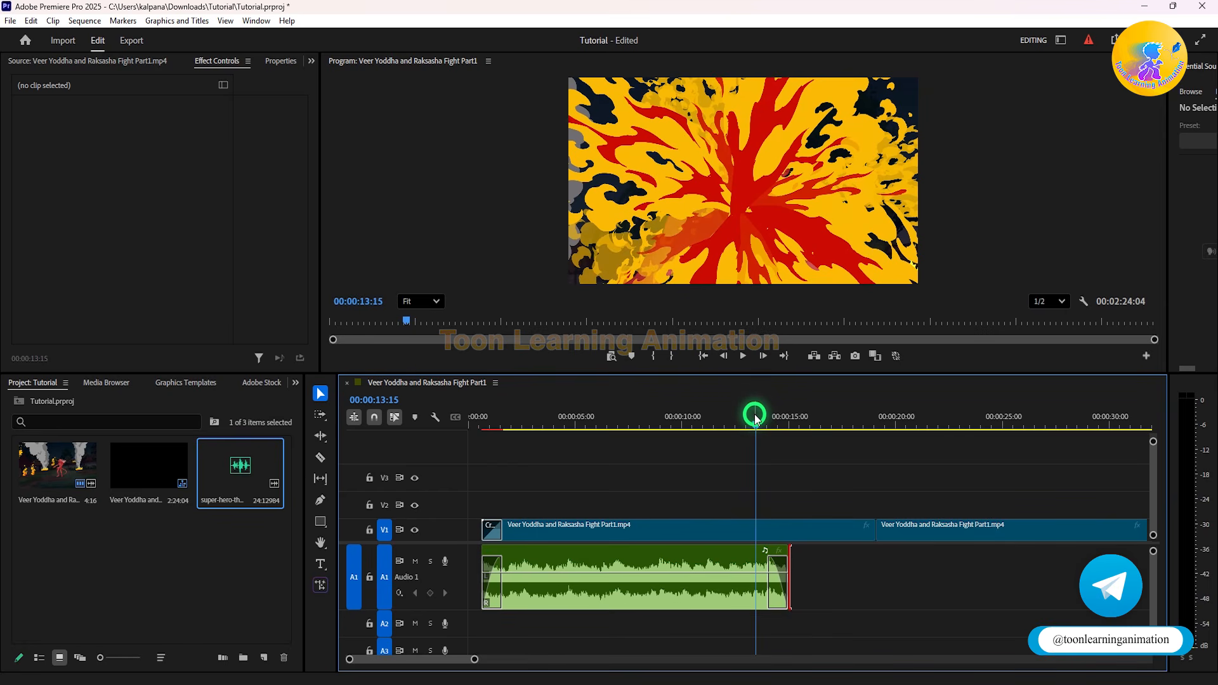
key("space")
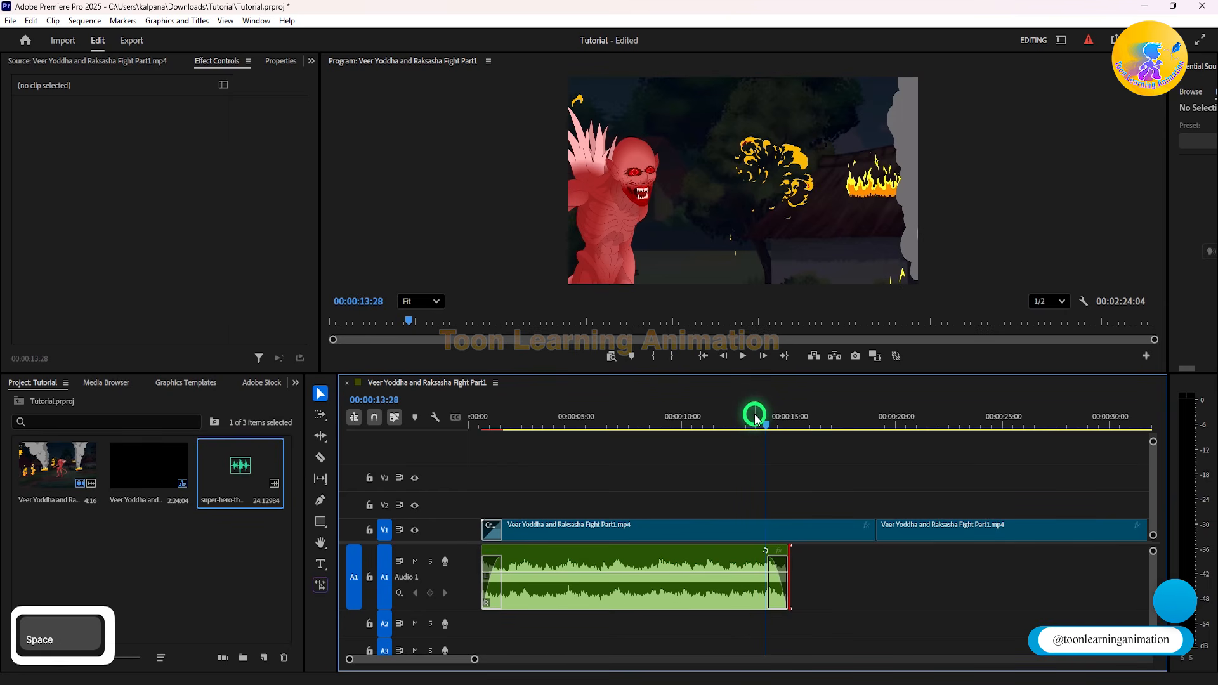
key("space")
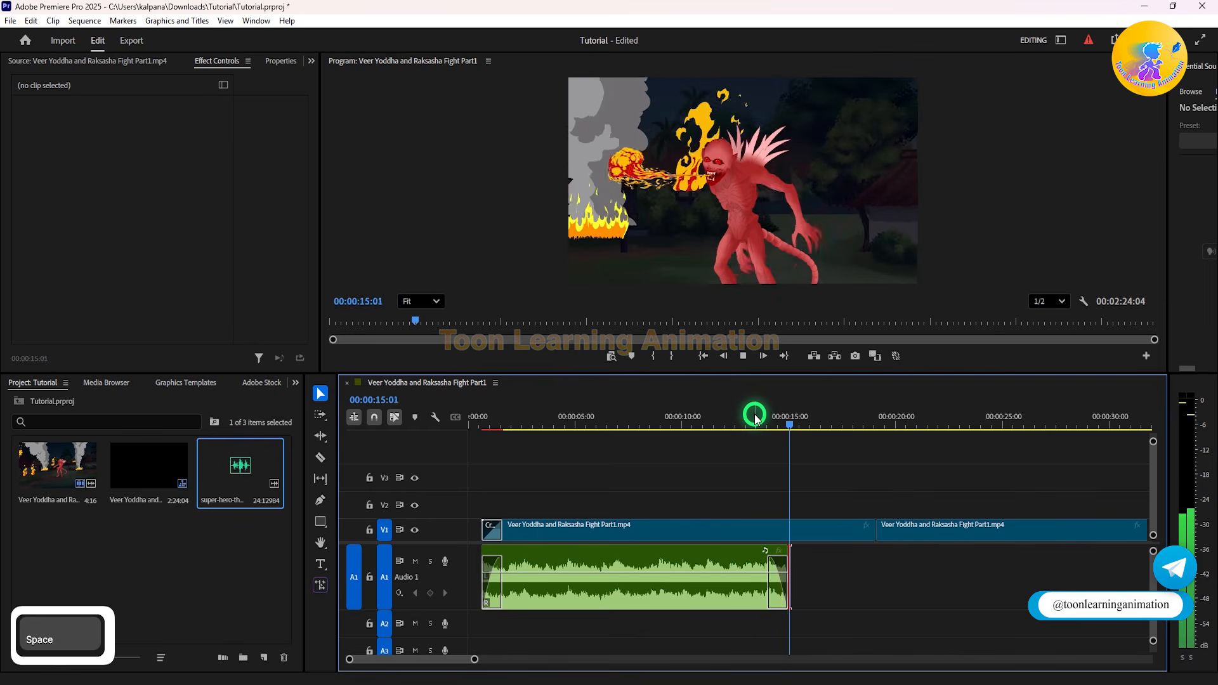
key("space")
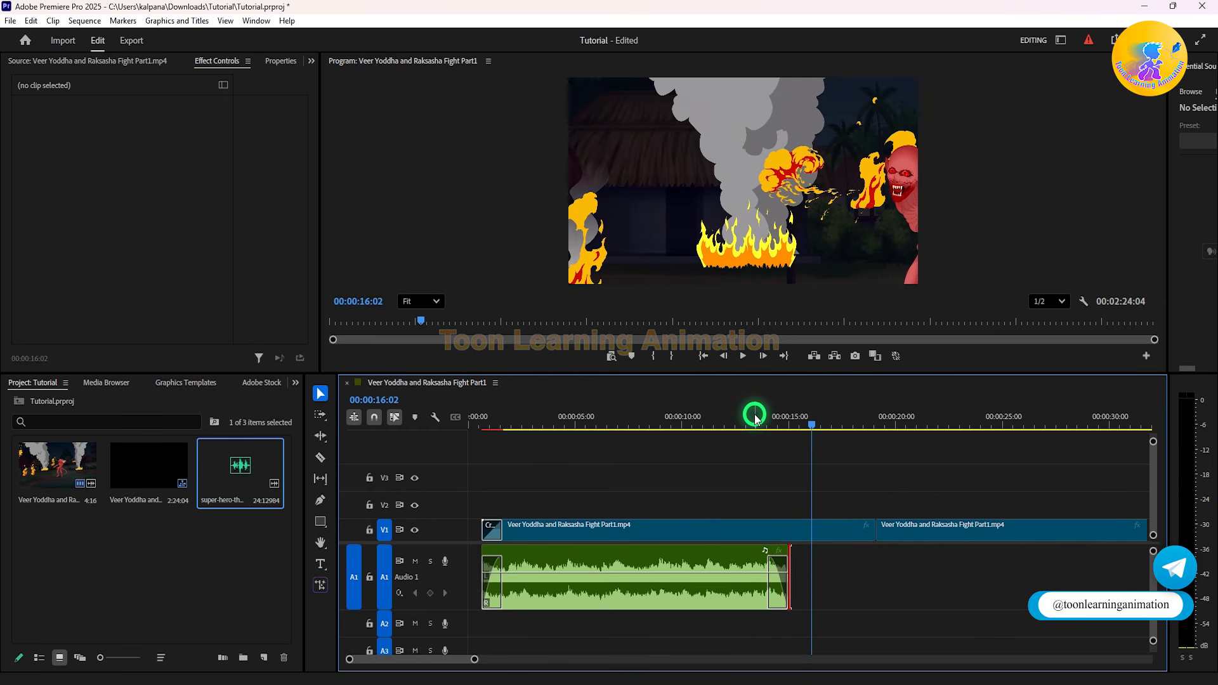
Step: Lengthen the Cross Dissolve at the start of the first V1 clip to 00:00:05:03 and play back the fade-in
left_click(485, 423)
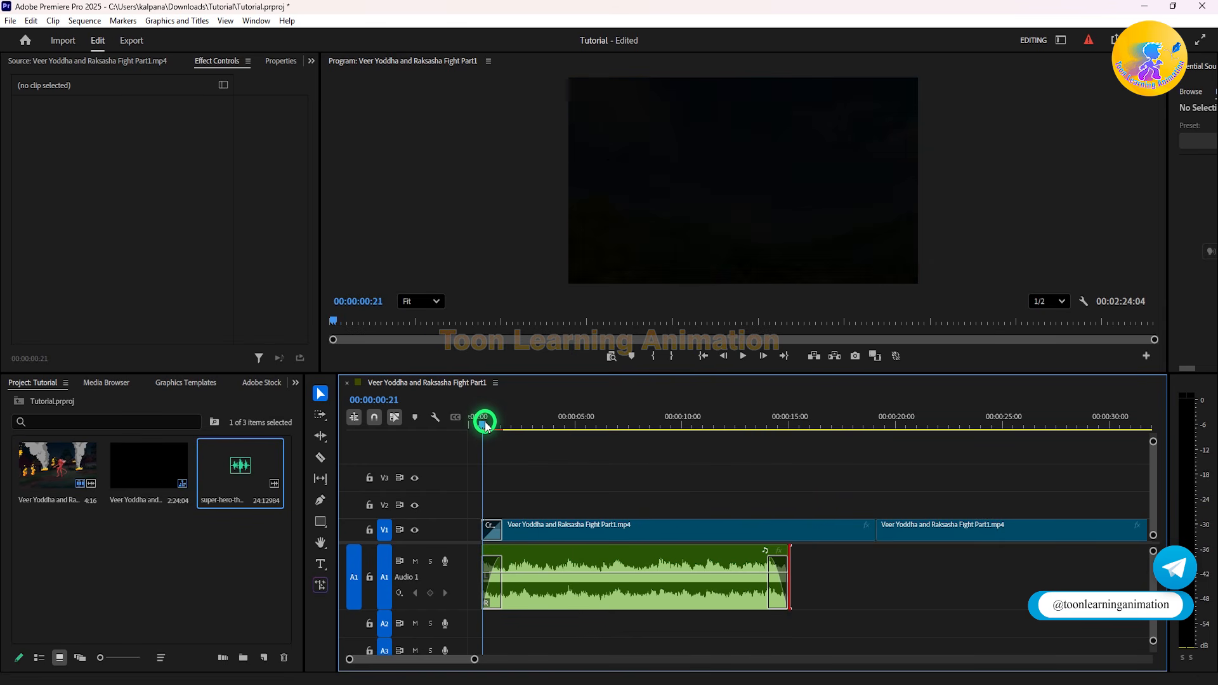
key("space")
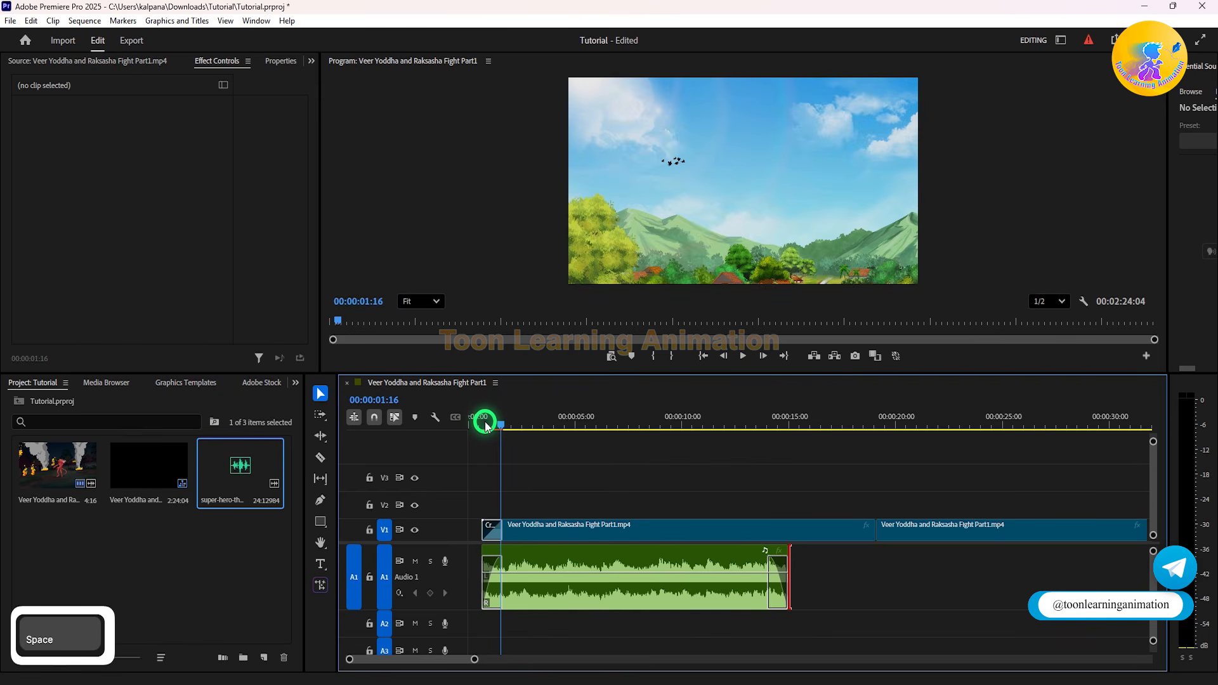
mouse_move(486, 426)
left_mouse_down()
mouse_move(492, 516)
mouse_move(503, 430)
mouse_move(497, 416)
mouse_move(489, 425)
left_mouse_up()
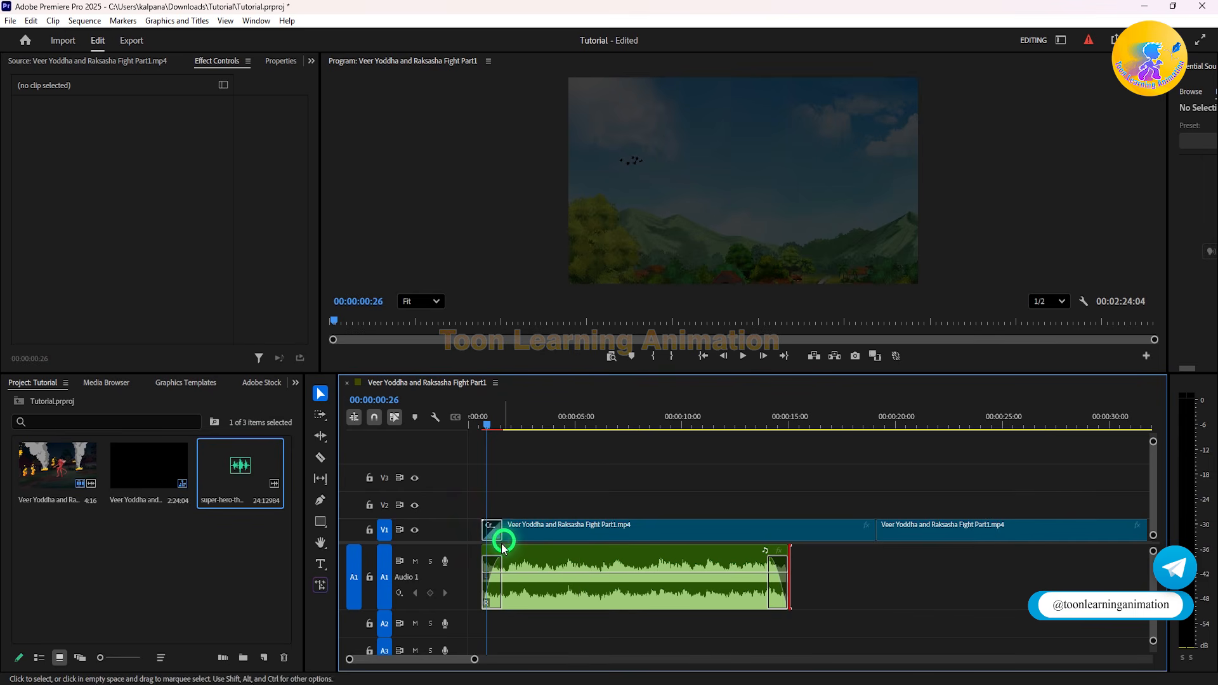
left_click(490, 530)
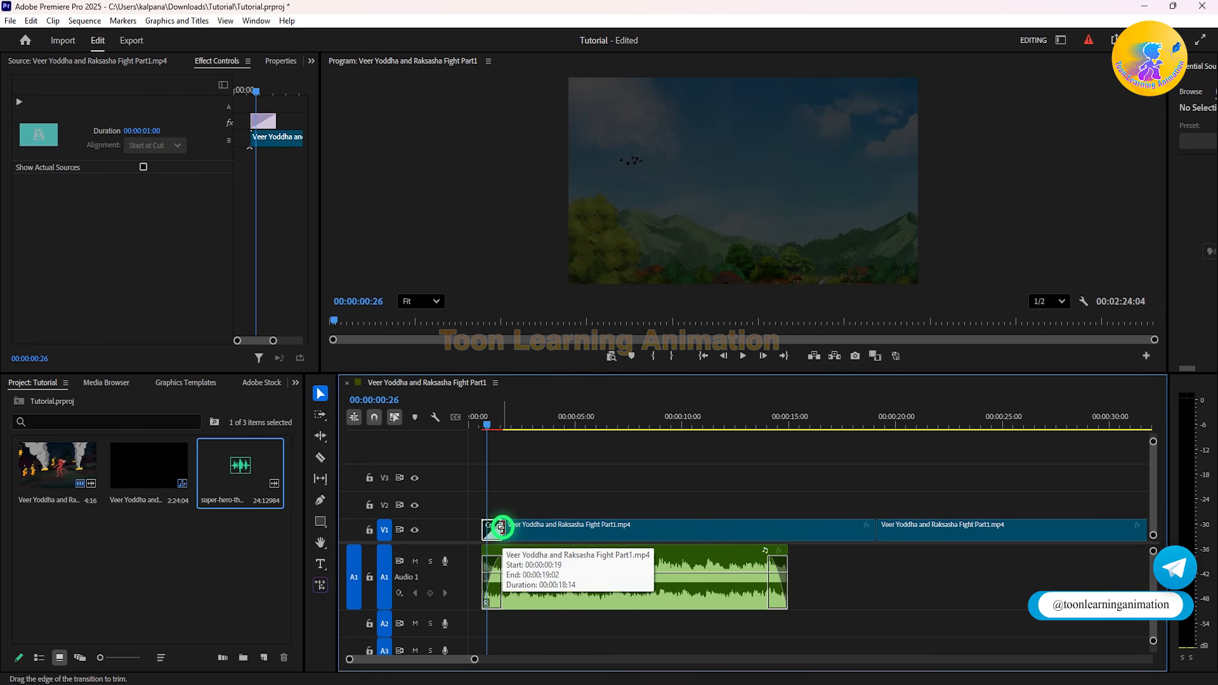
left_click_drag(501, 527, 514, 526)
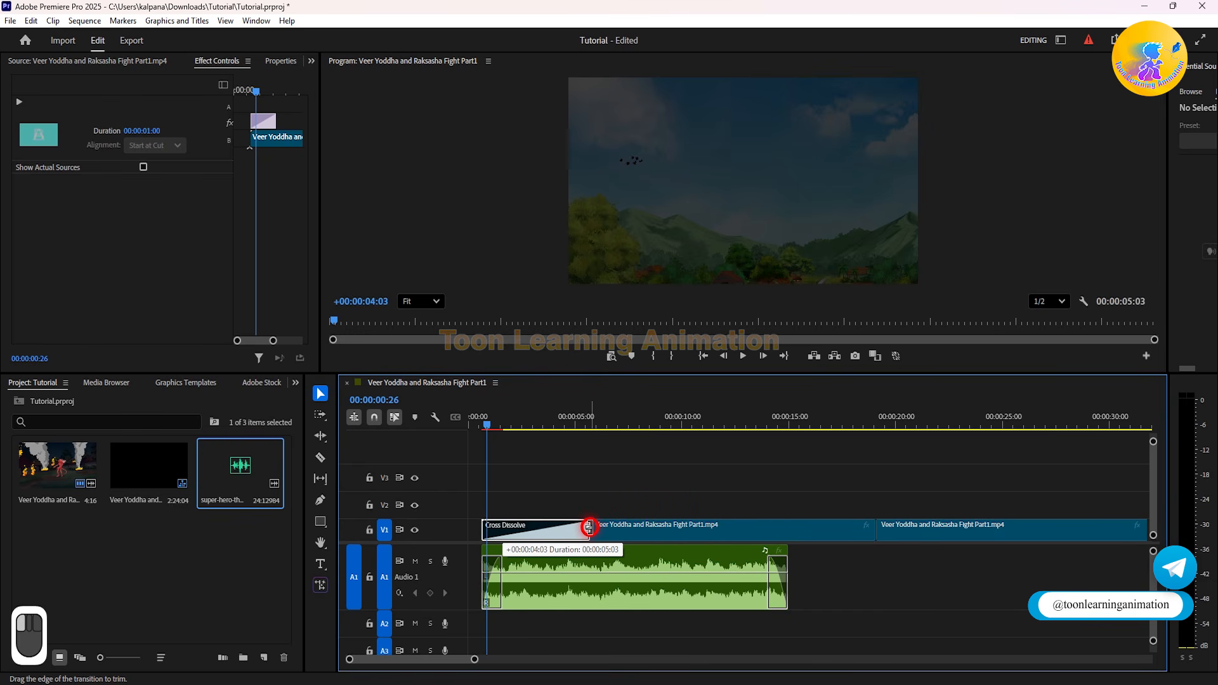
left_click_drag(589, 527, 589, 526)
left_click(484, 418)
key("space")
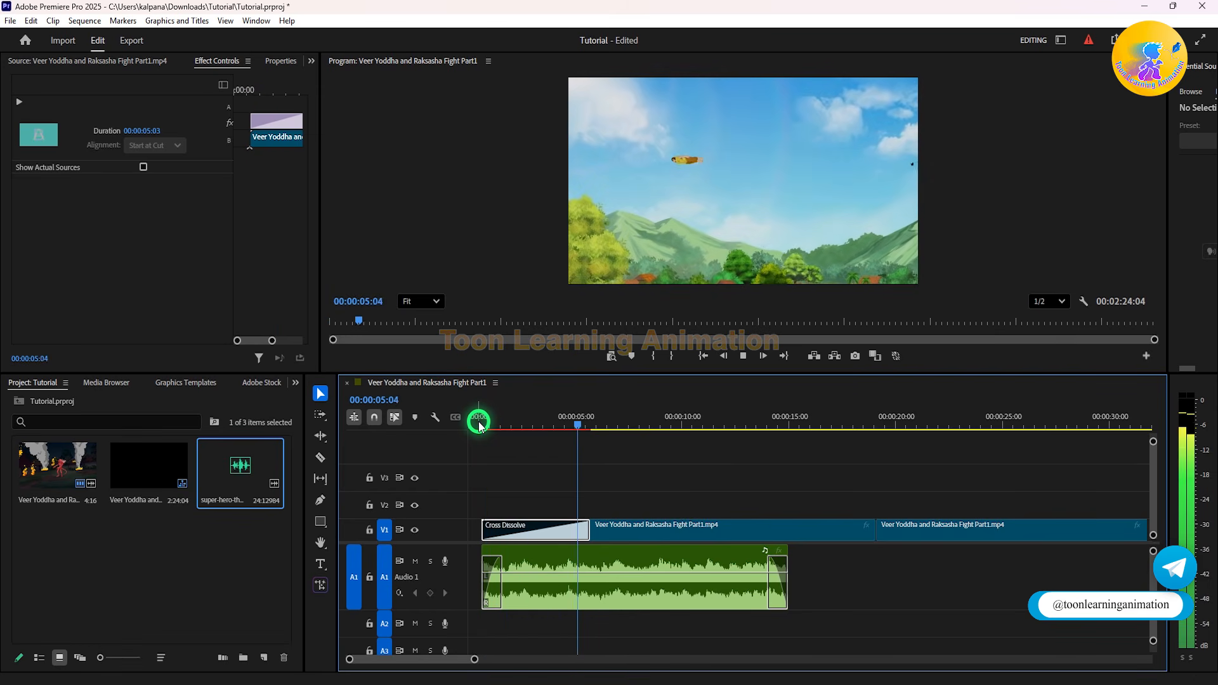
key("space")
left_click(479, 420)
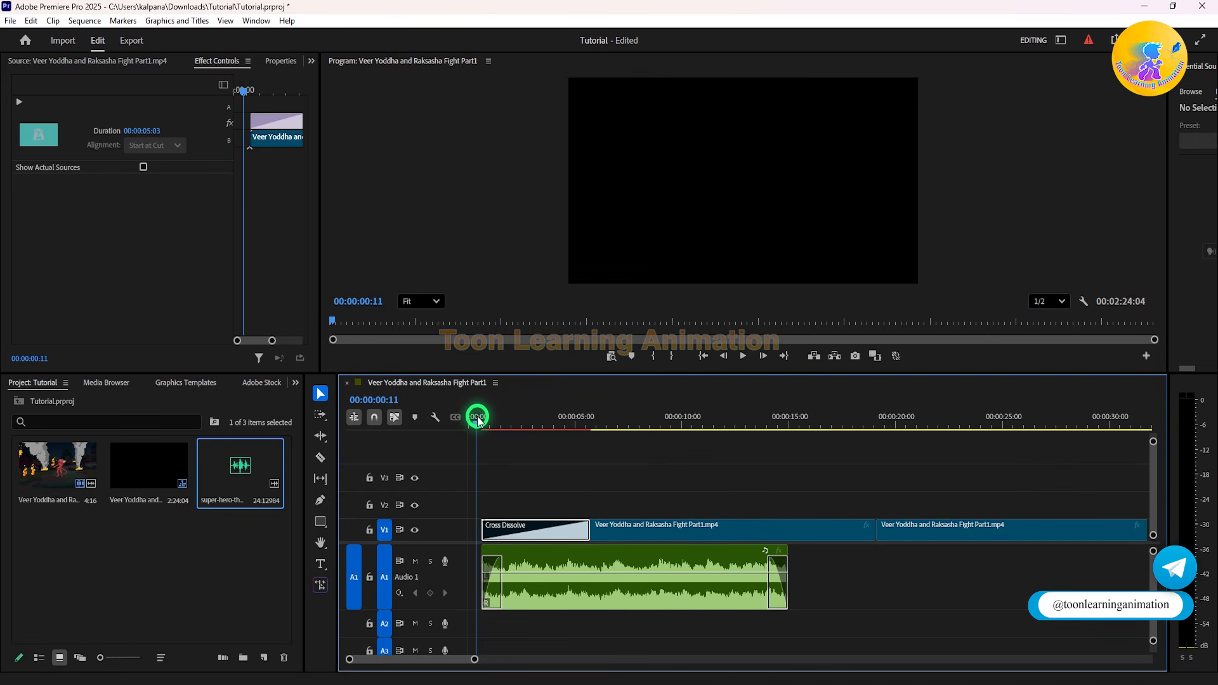
key("space")
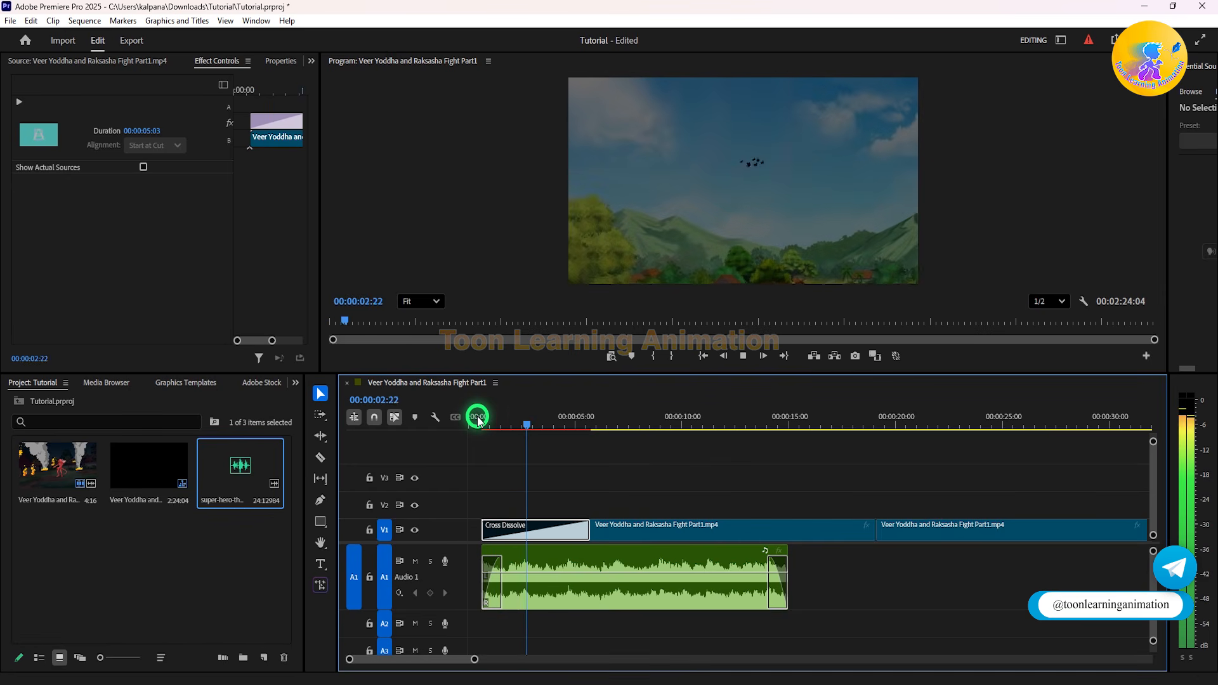
key("space")
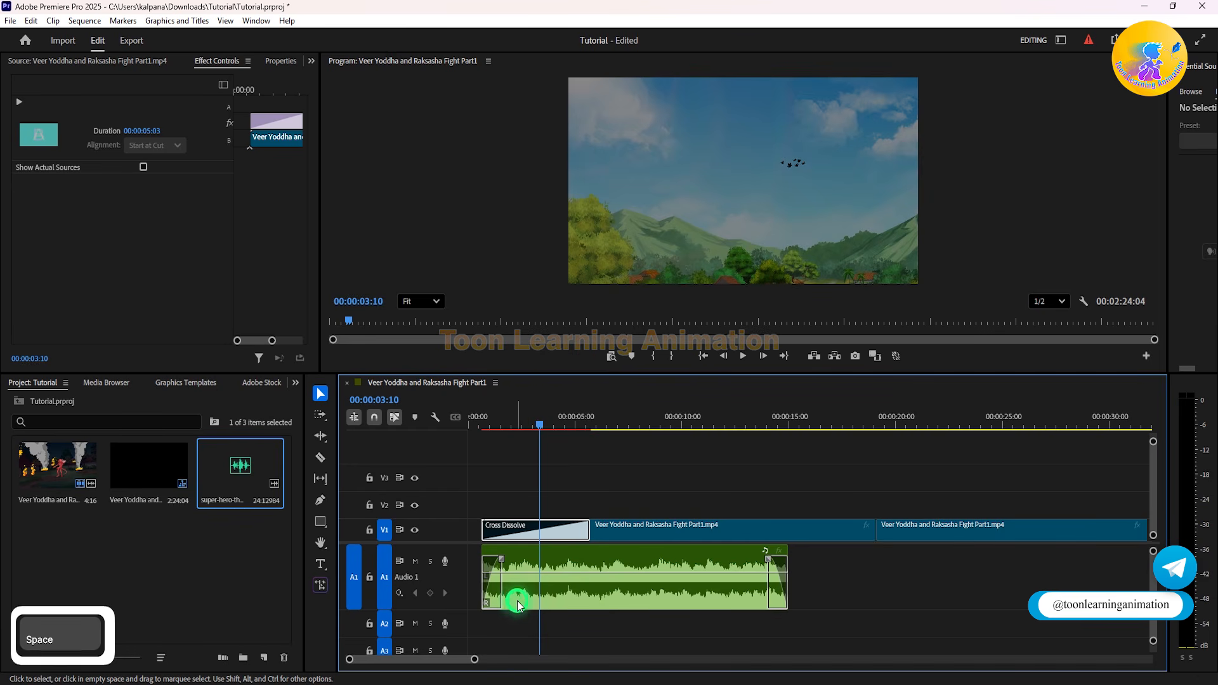
Step: Lengthen the audio transition at the start of the A1 music clip to 00:00:05:09 and play back the opening
left_click_drag(506, 597, 593, 596)
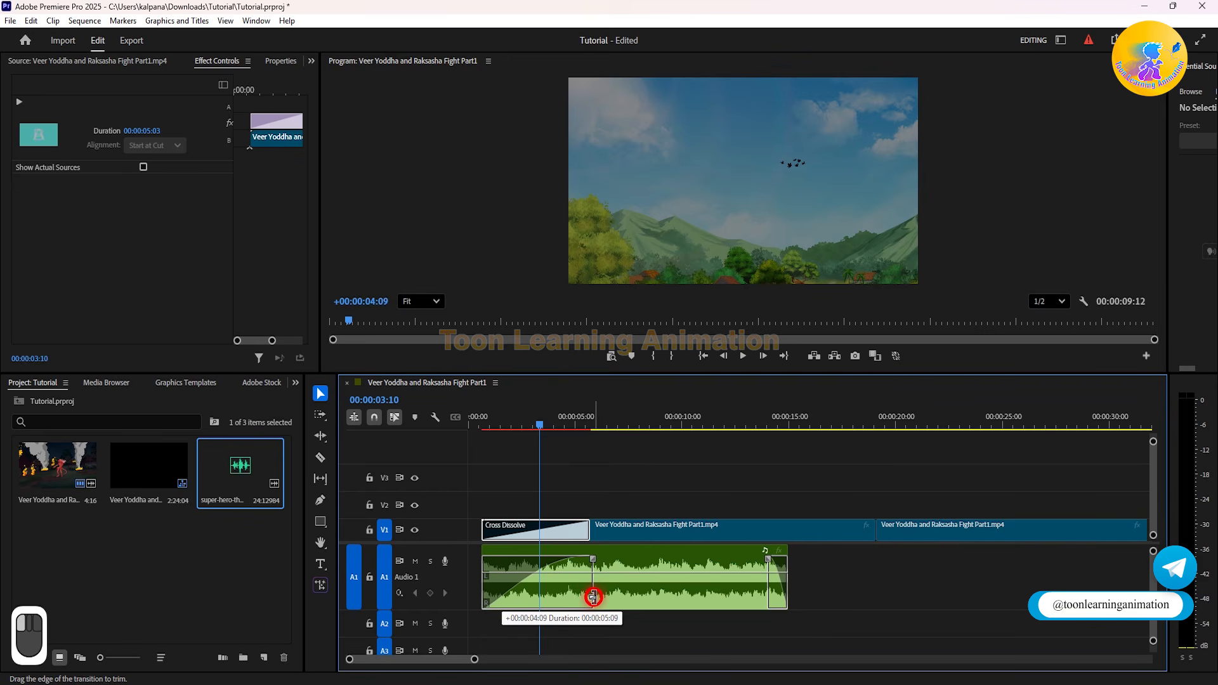
left_click(474, 416)
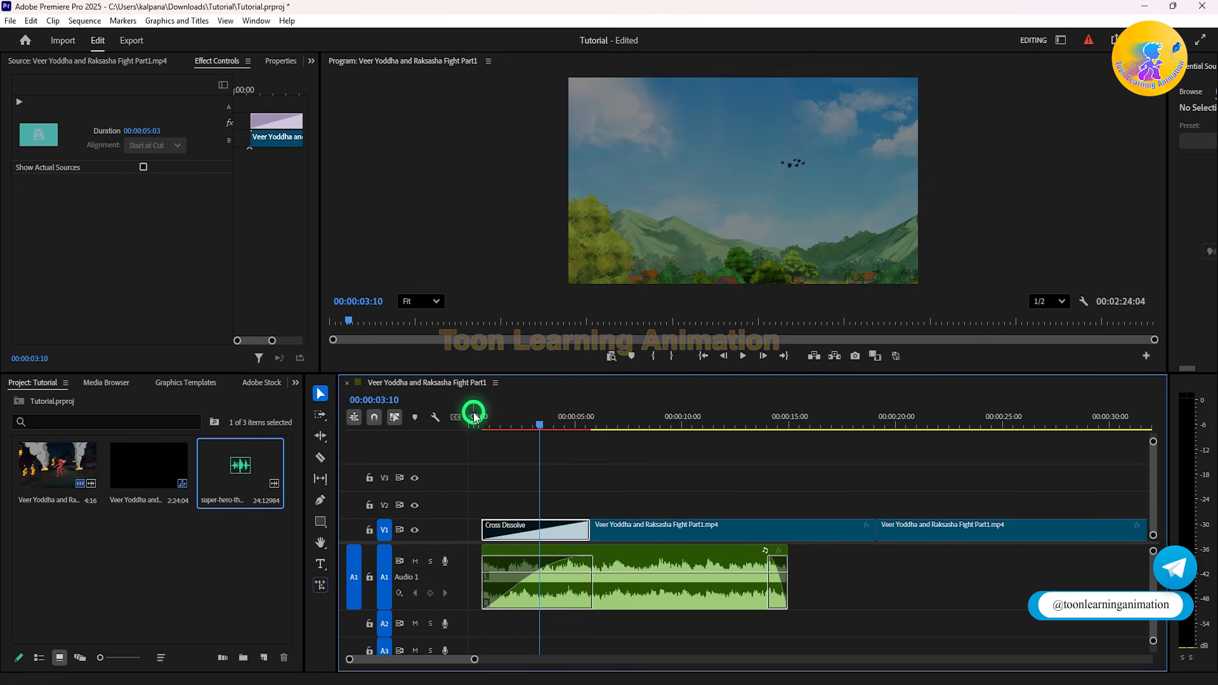
key("space")
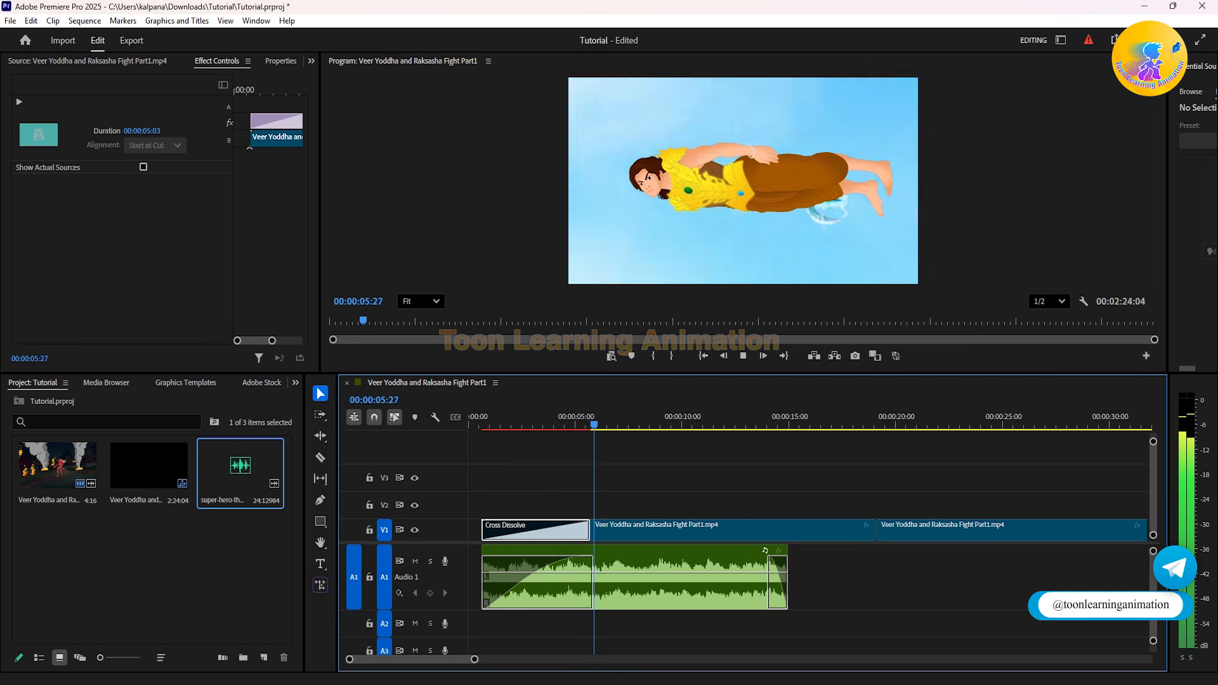
key("space")
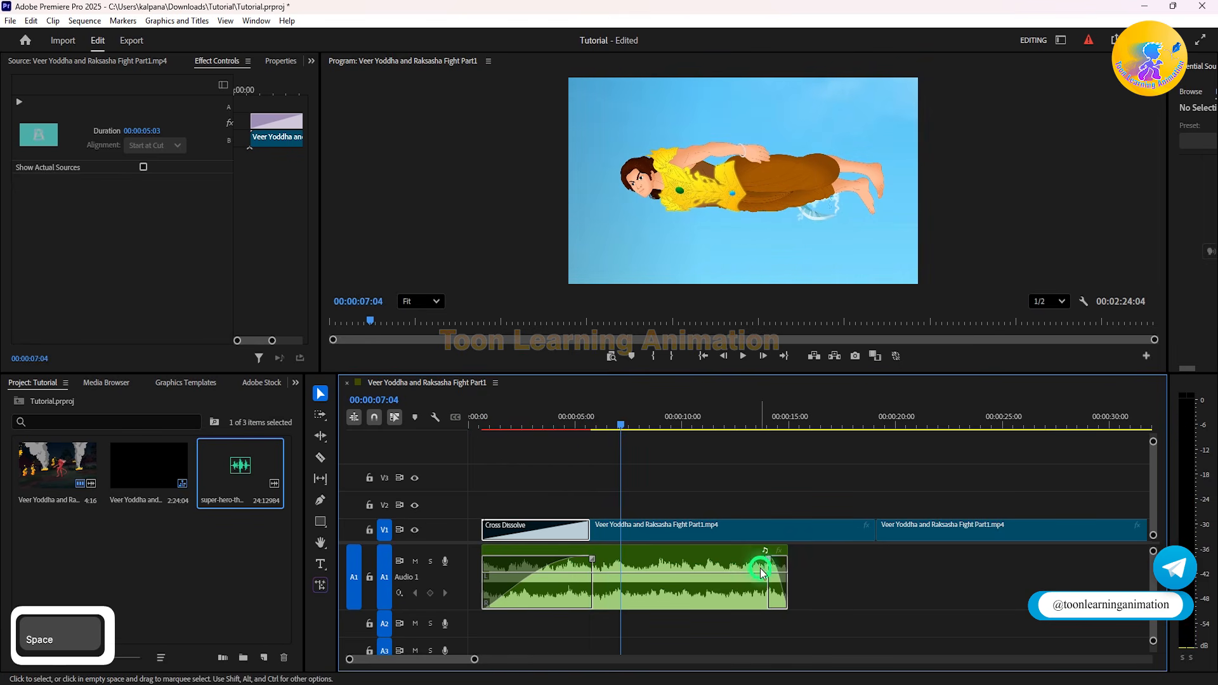
Step: Extend the audio transition at the end of the A1 music clip so it starts at about 00:00:11:00, and preview it
left_click_drag(769, 565, 708, 567)
left_click(702, 422)
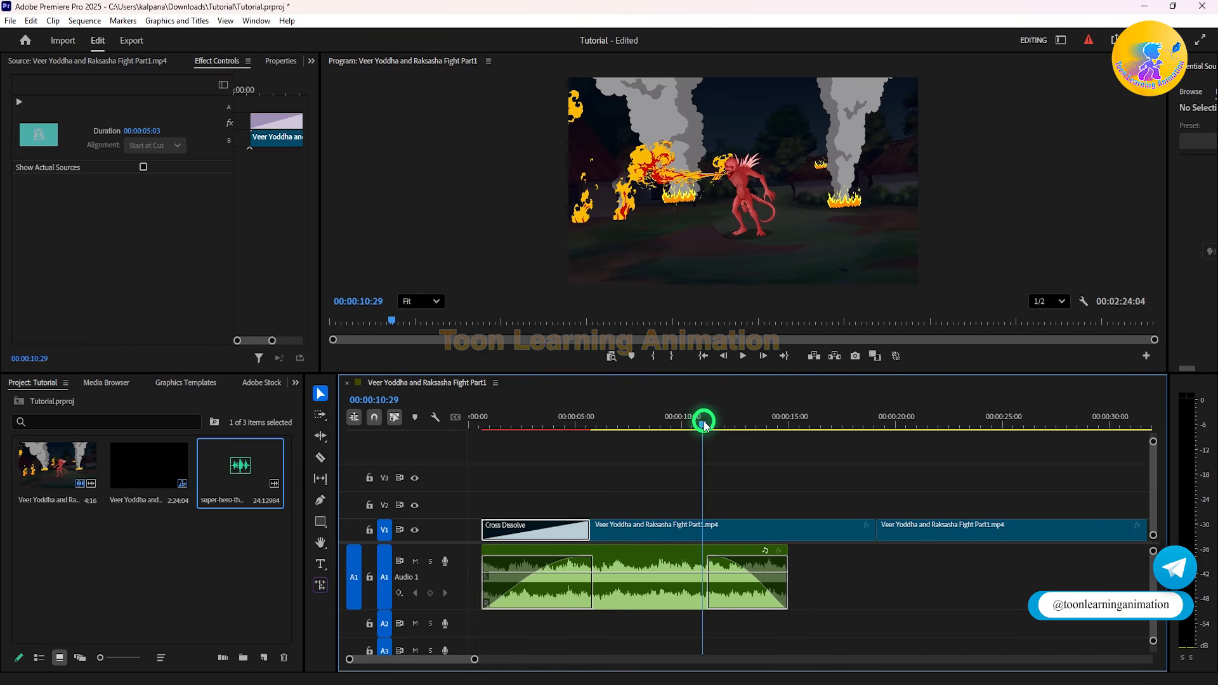
key("space")
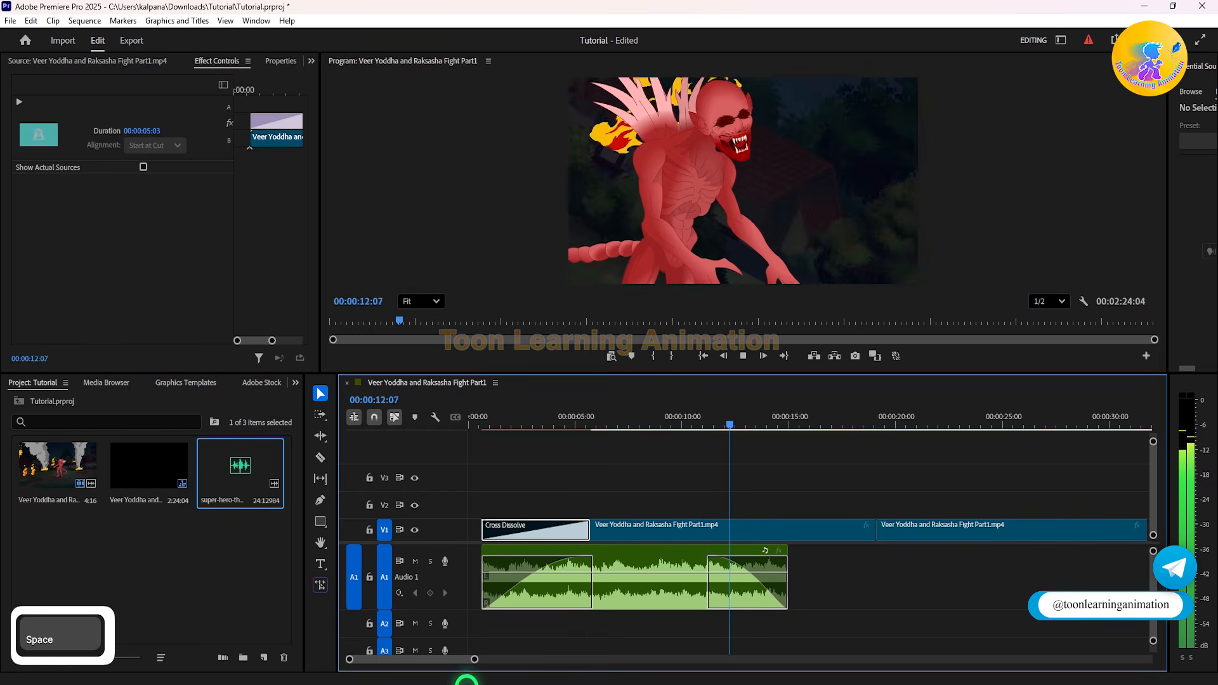
Step: Lengthen the Cross Dissolve at the end of the last V1 clip to 00:00:03:11 and play back the fade-out
left_click_drag(474, 661, 597, 663)
left_click(854, 419)
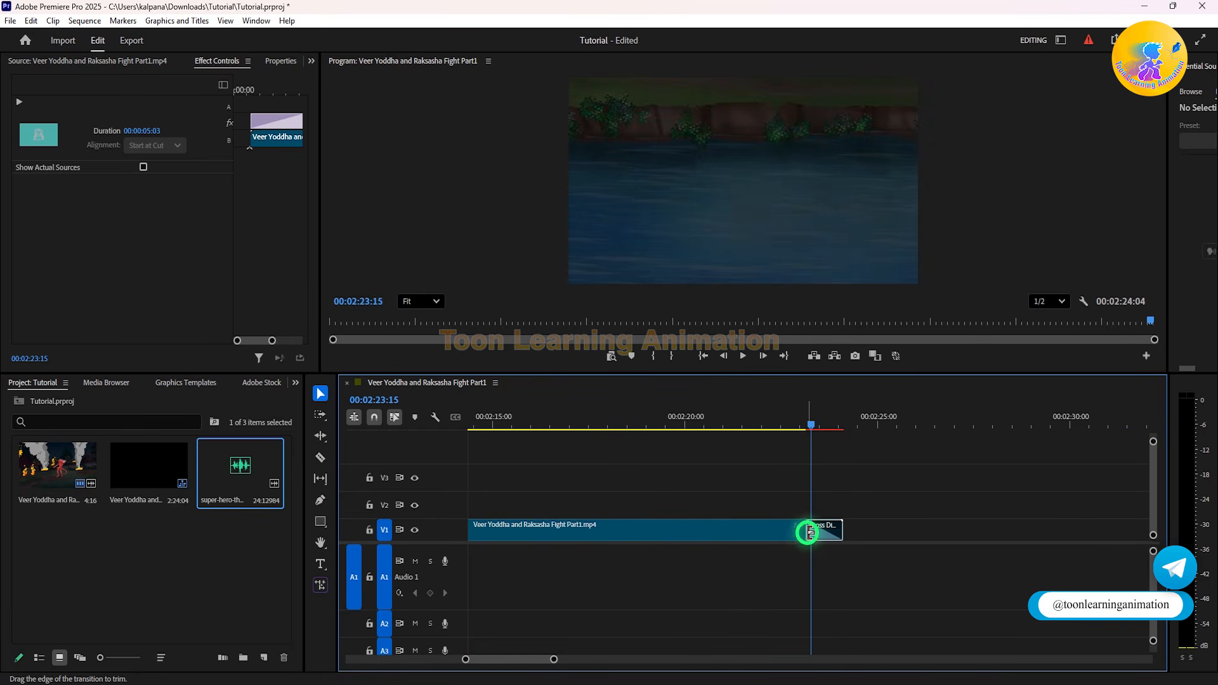
left_click_drag(808, 530, 742, 532)
left_click(701, 416)
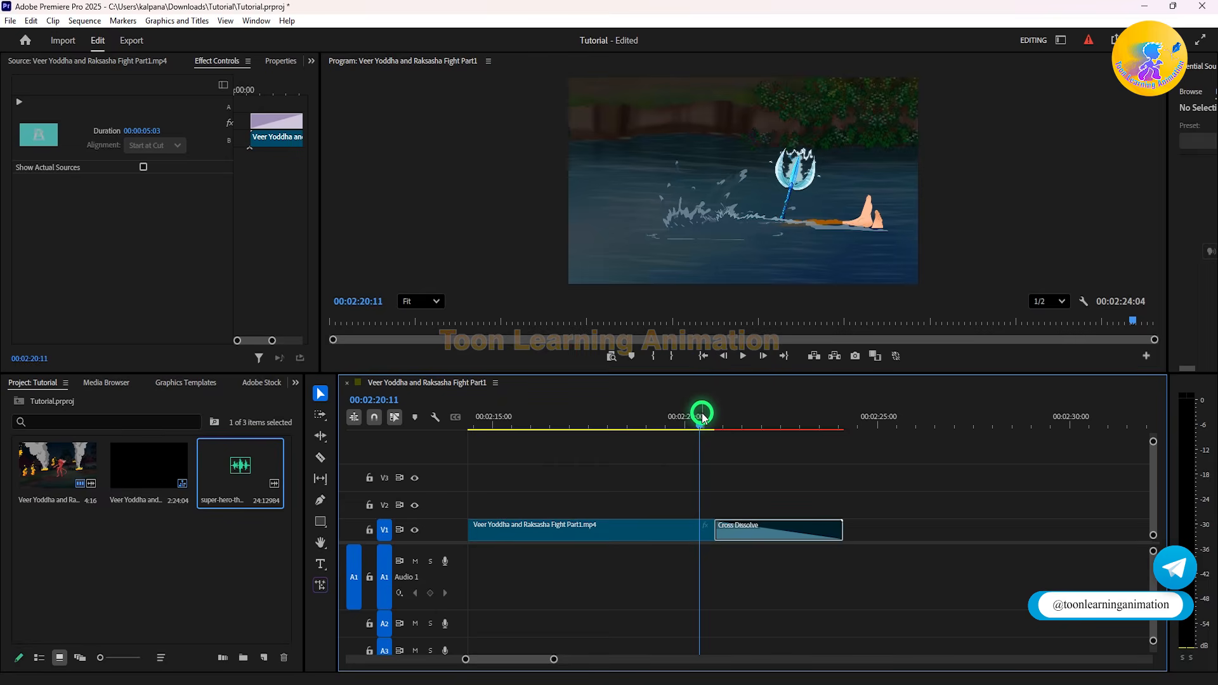
key("space")
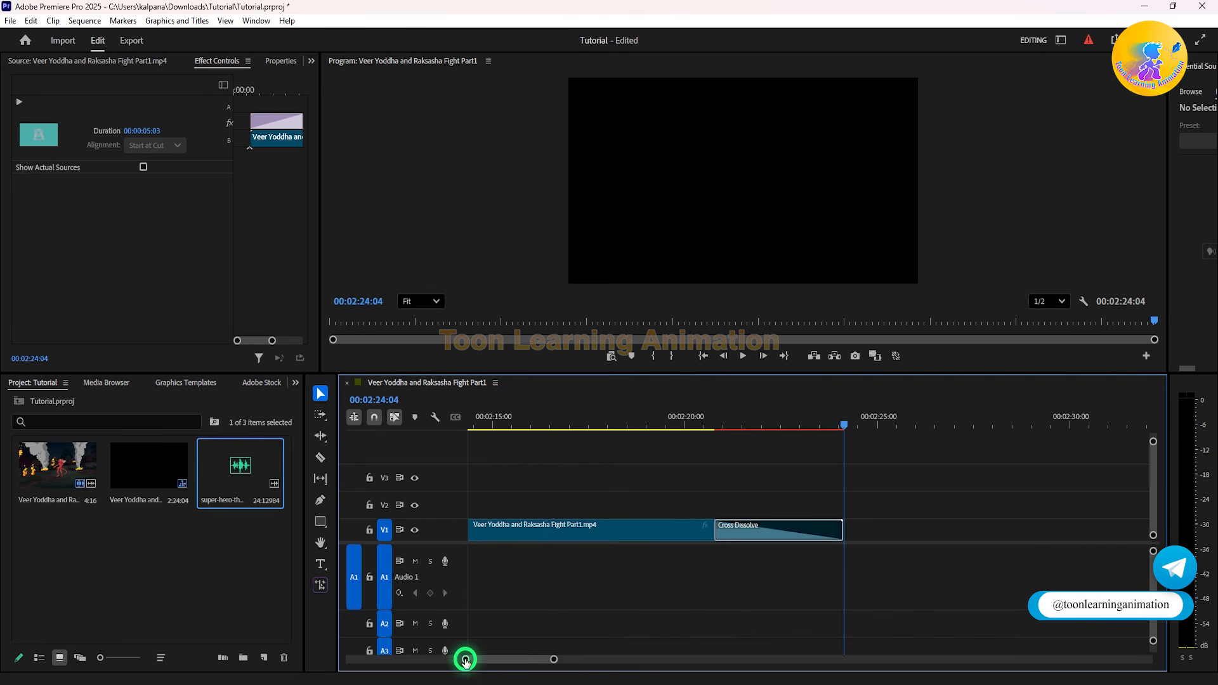
Step: Delete the Cross Dissolve from the end of the last video clip on V1
left_click_drag(465, 659, 349, 659)
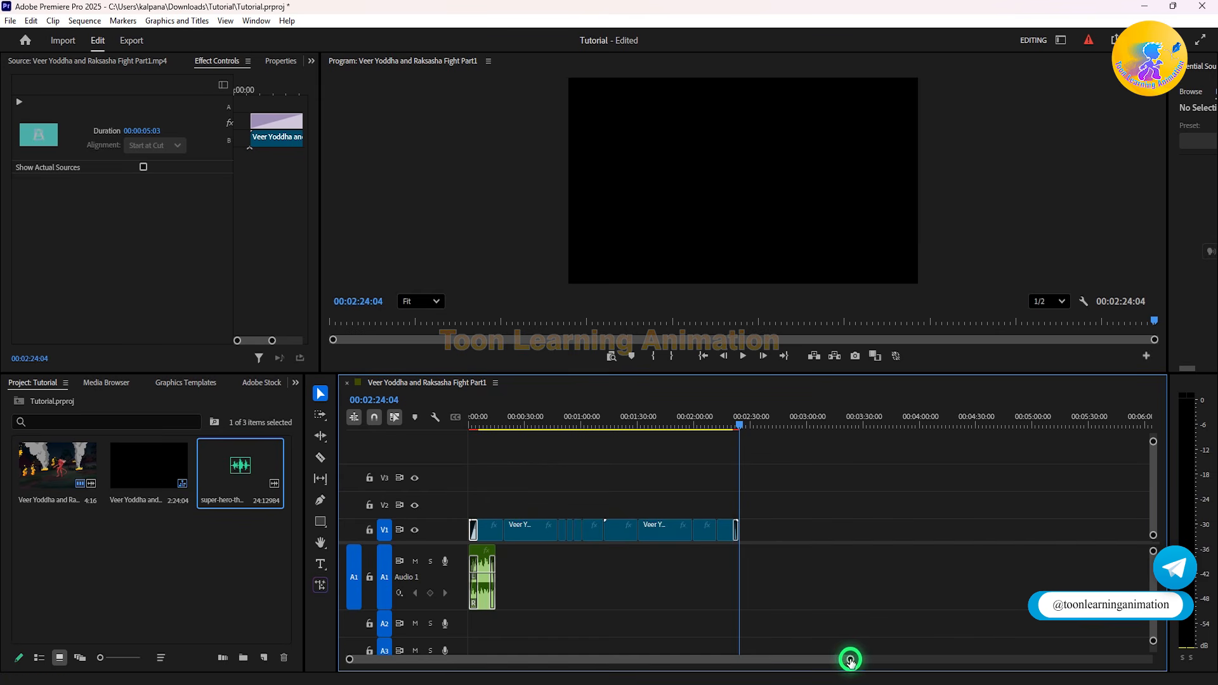
left_click_drag(850, 660, 558, 659)
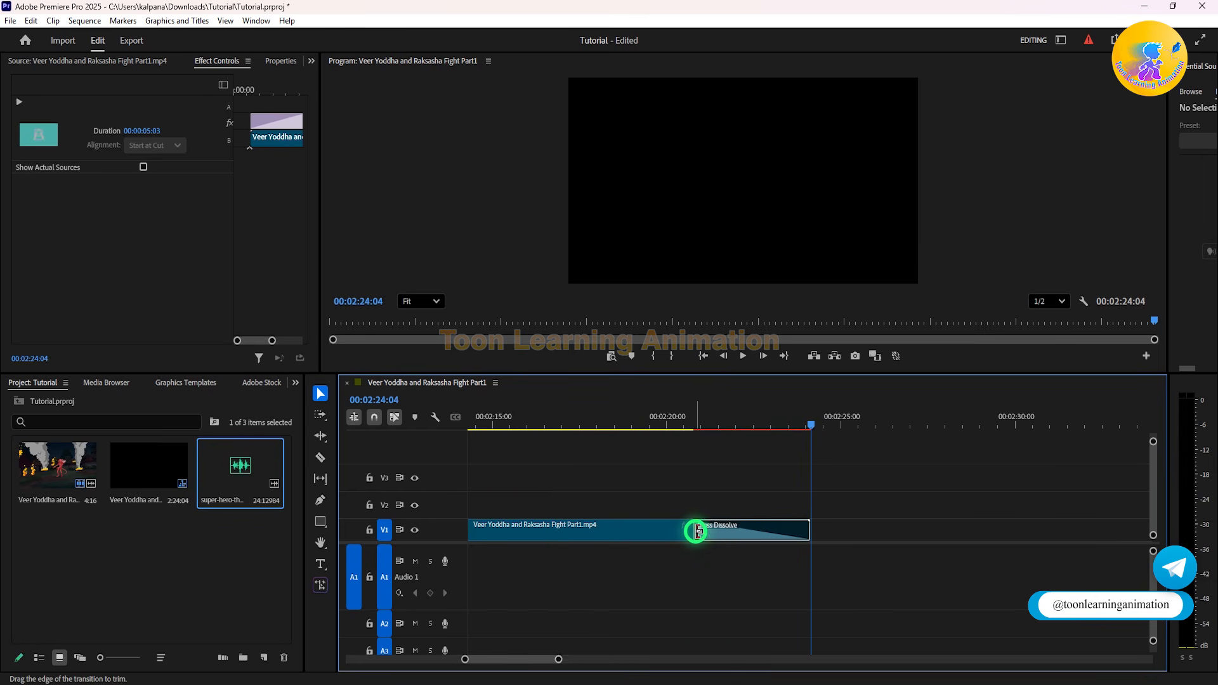
left_click(697, 531)
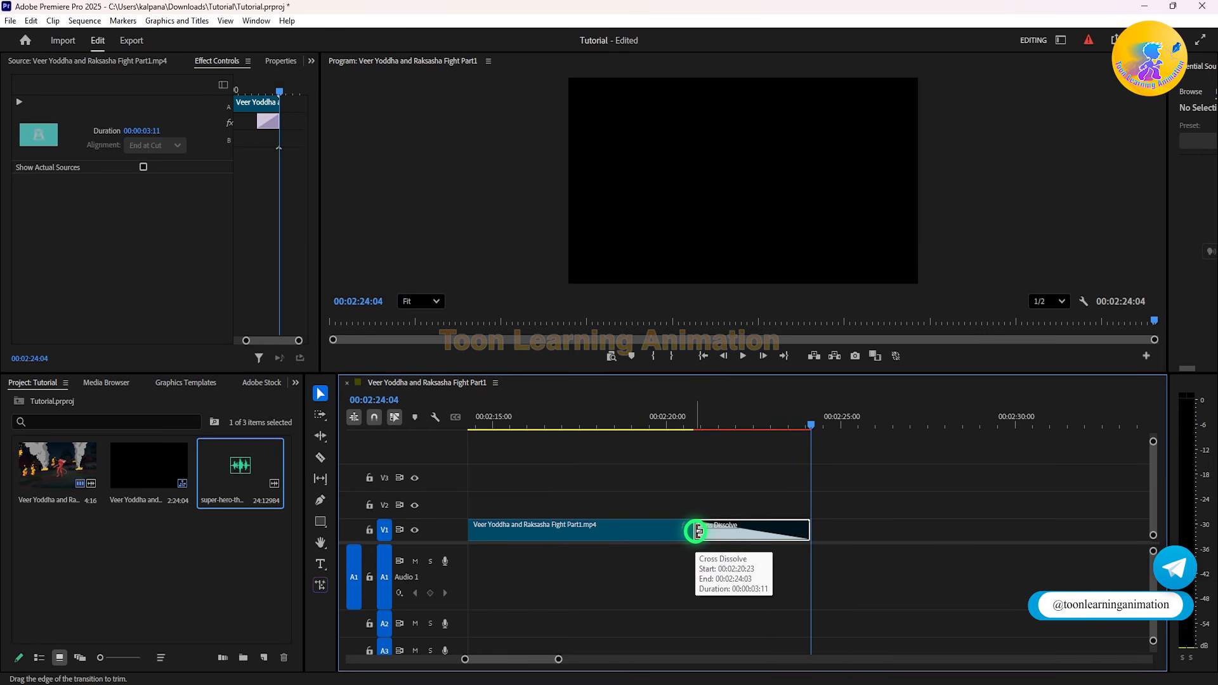
key("Delete")
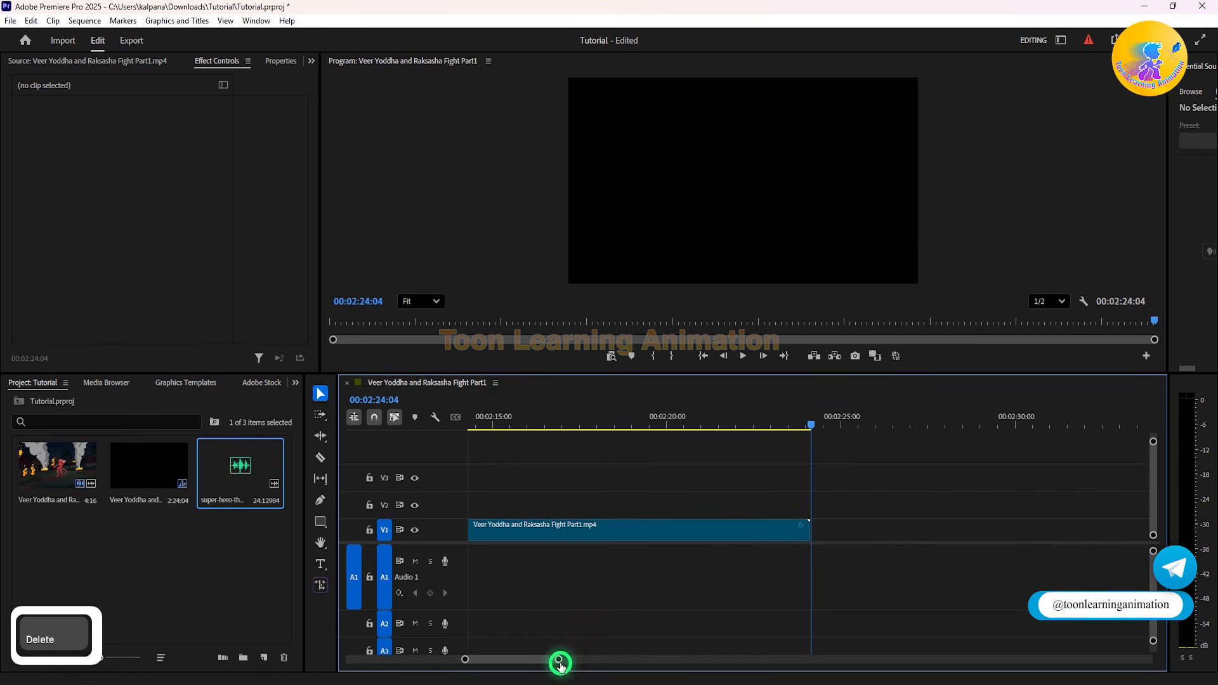
Step: Return the playhead to the sequence start and delete the Cross Dissolve from the beginning of the first V1 clip
left_click_drag(558, 659, 907, 659)
left_click(472, 530)
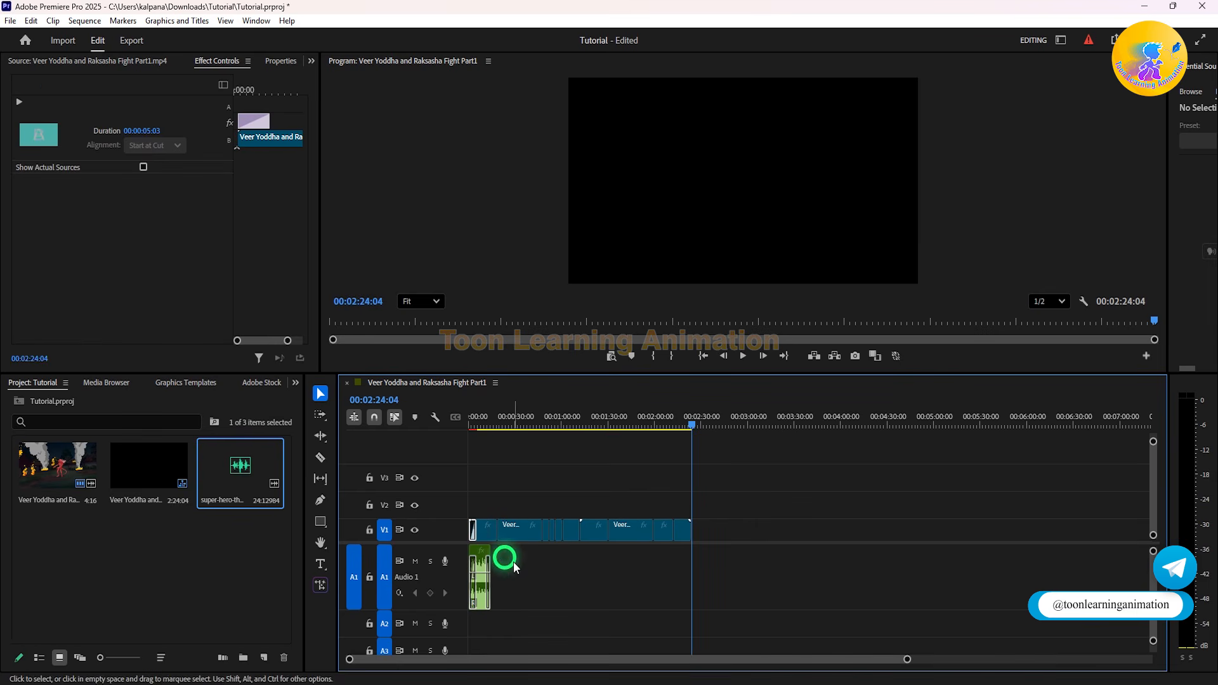
left_click_drag(505, 421, 466, 416)
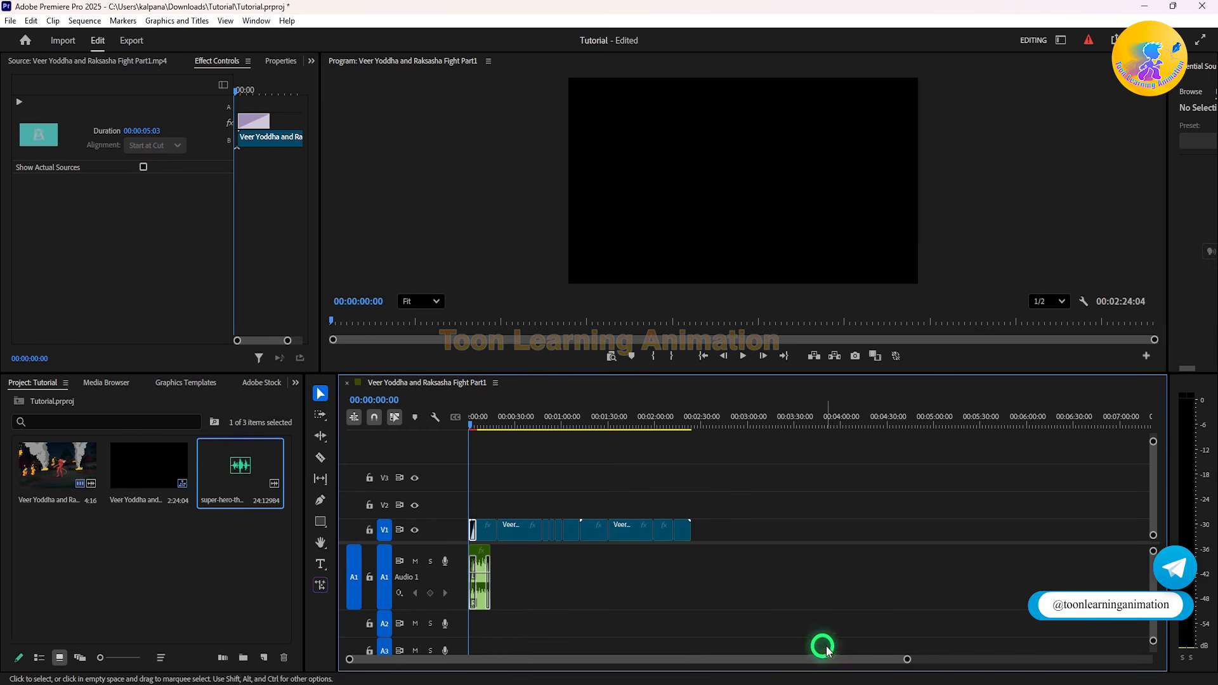
left_click_drag(908, 660, 545, 663)
key("Delete")
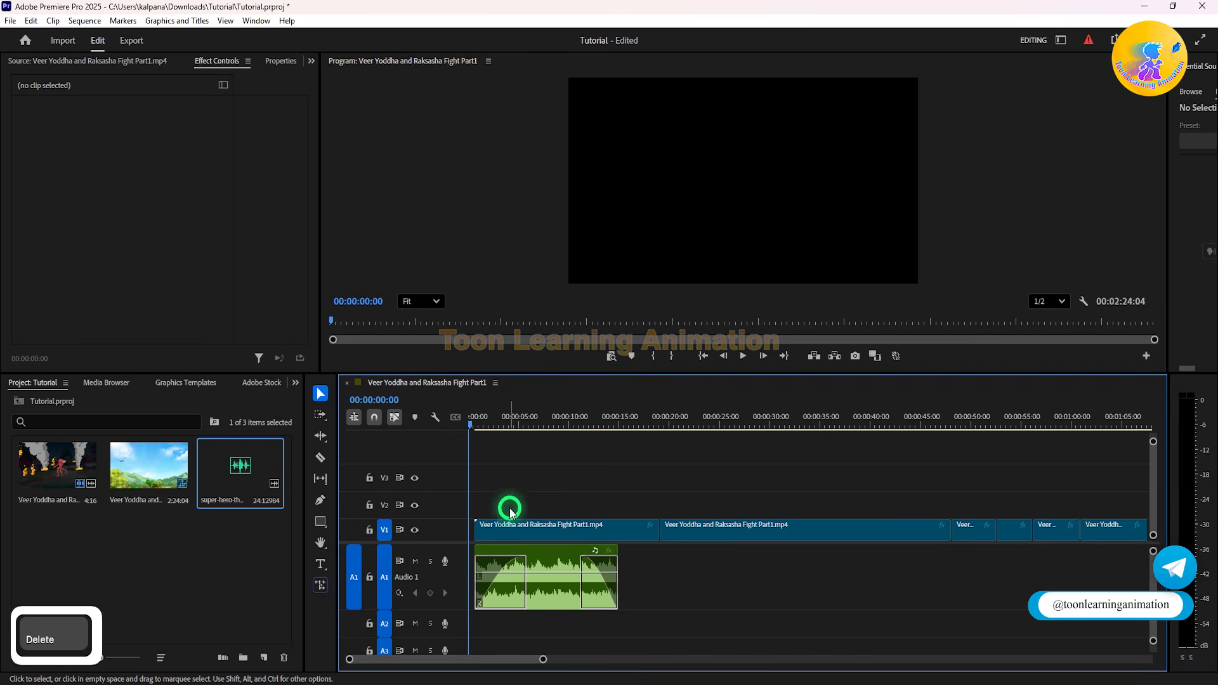
Step: Delete the audio transitions from both the start and the end of the A1 music clip
left_click(506, 590)
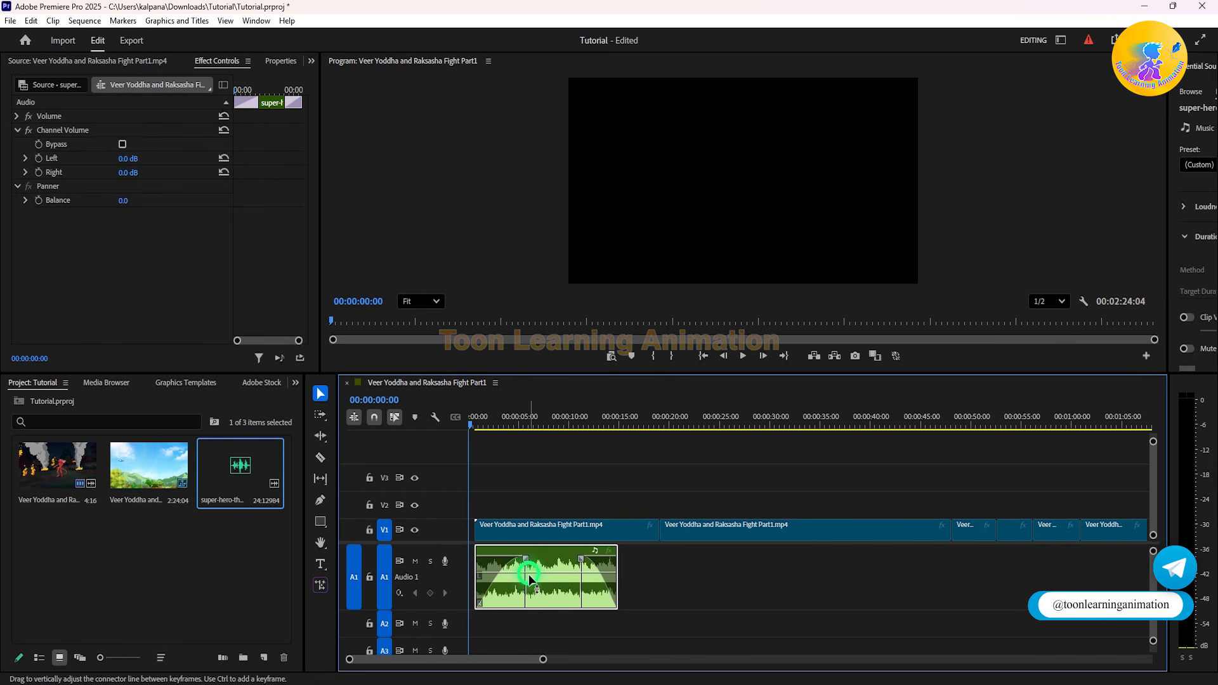
left_click(511, 571)
key("Delete")
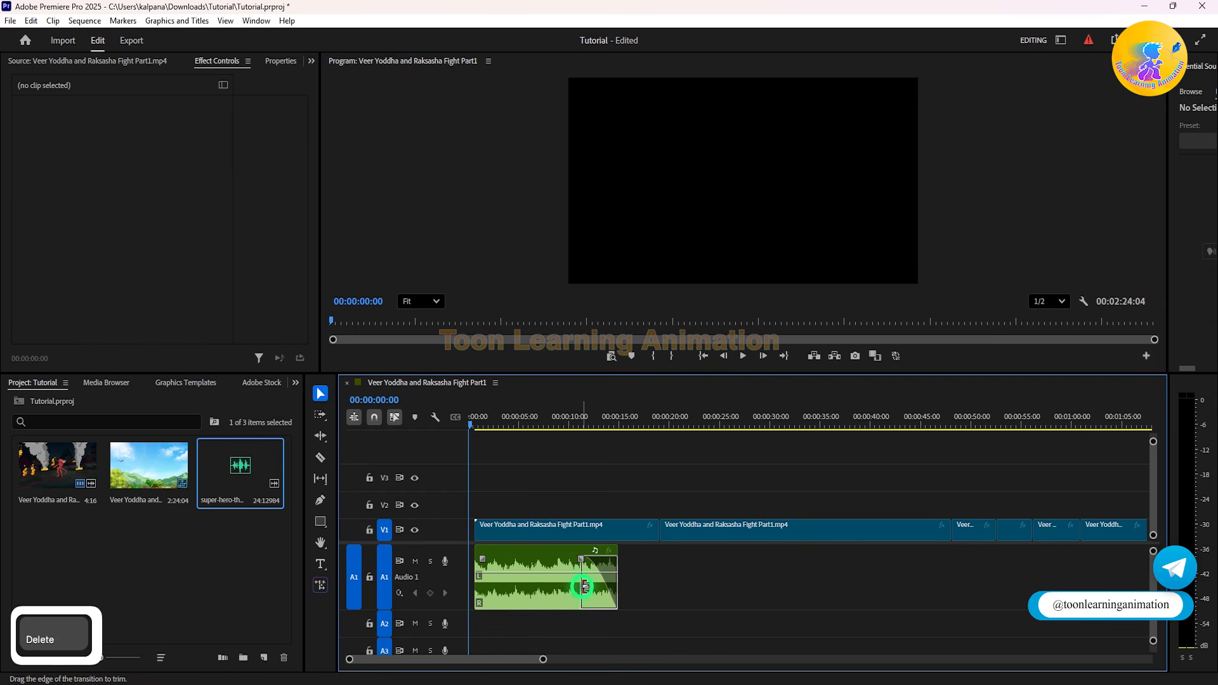
left_click(581, 603)
key("Delete")
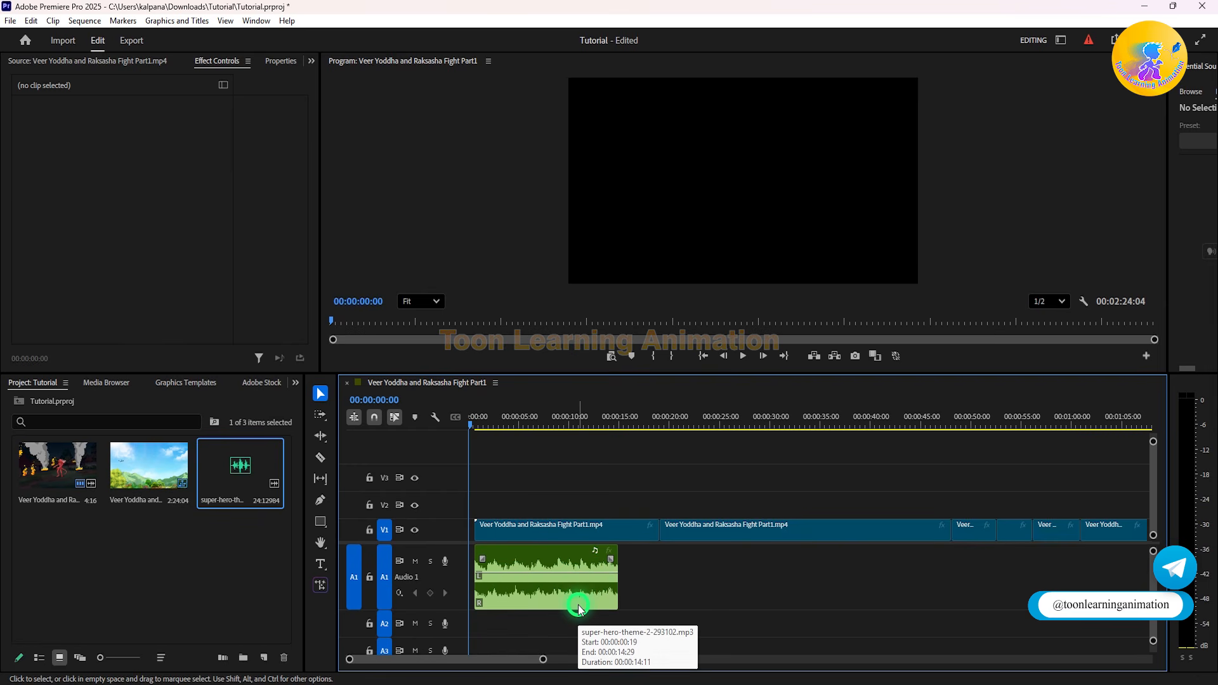
Step: Apply the default Cross Dissolve to the start of the first V1 clip and play back the opening
right_click(481, 534)
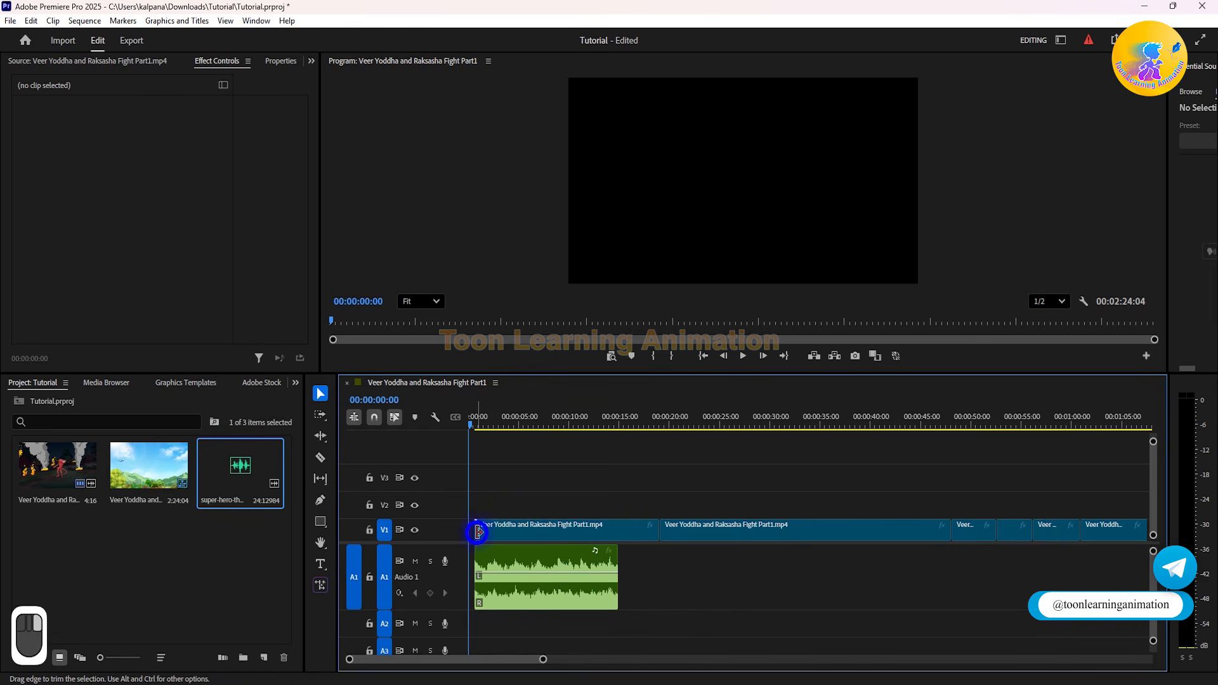
left_click(530, 622)
key("space")
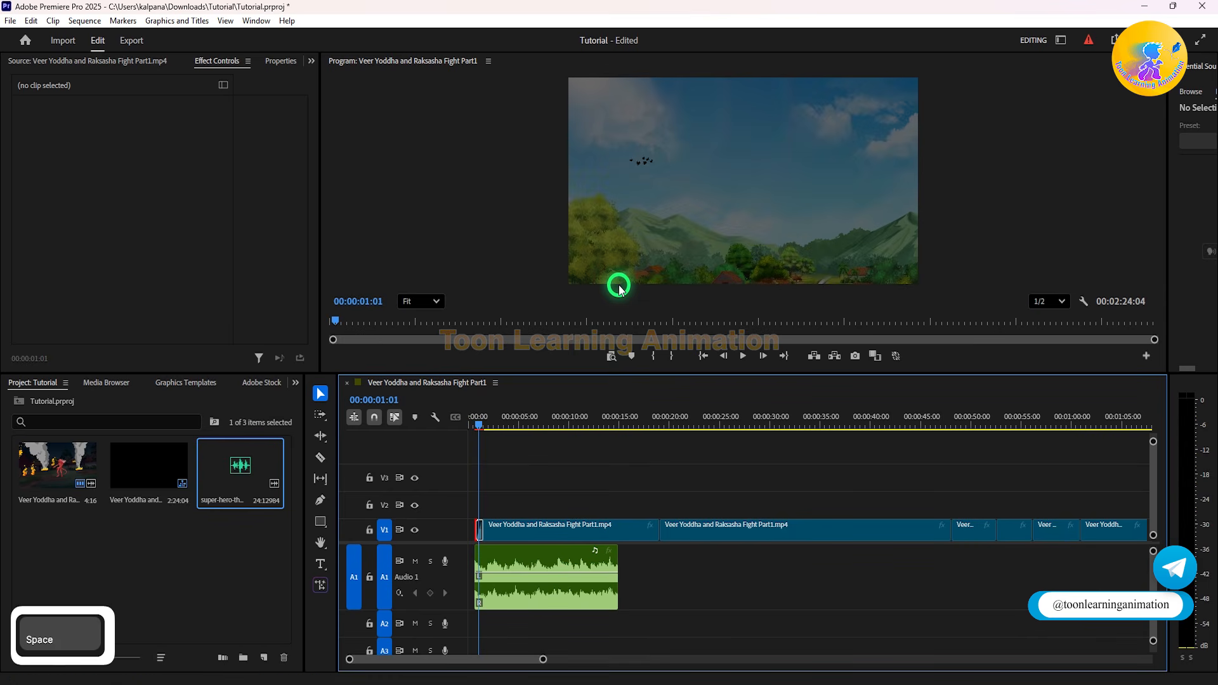
Step: Add two Pen tool volume keyframes to the A1 music clip, at about 4 seconds and about 2 seconds on the timeline
left_click_drag(545, 661, 446, 659)
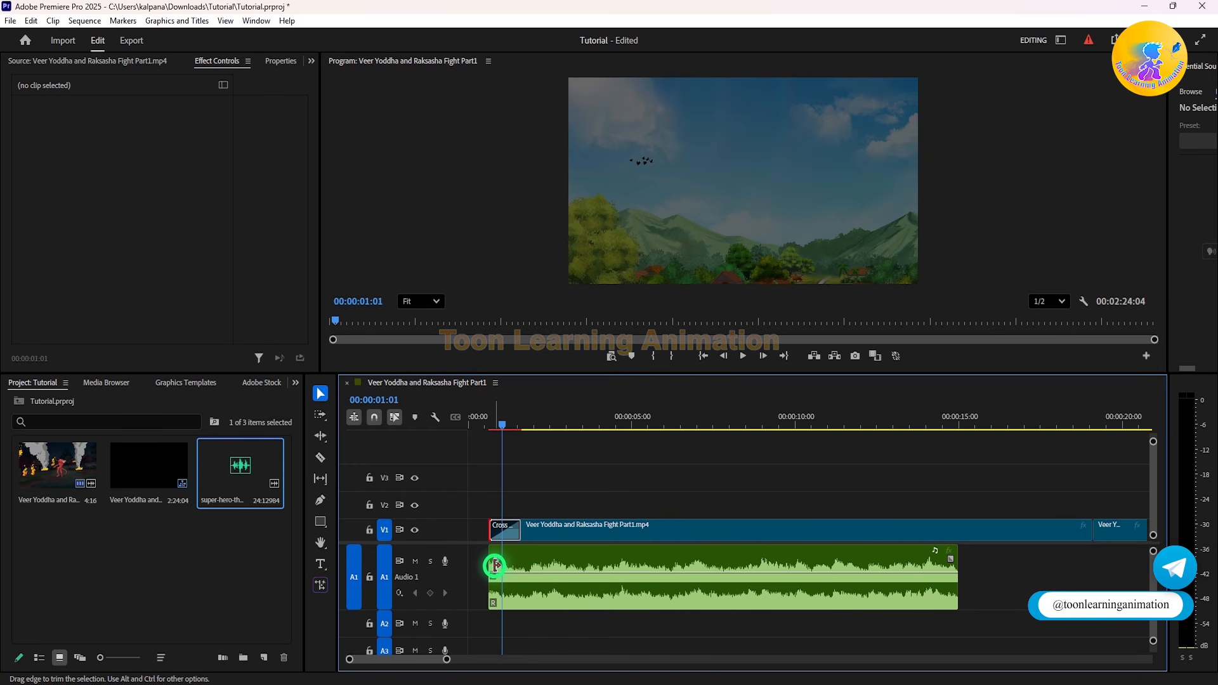
left_click(321, 500)
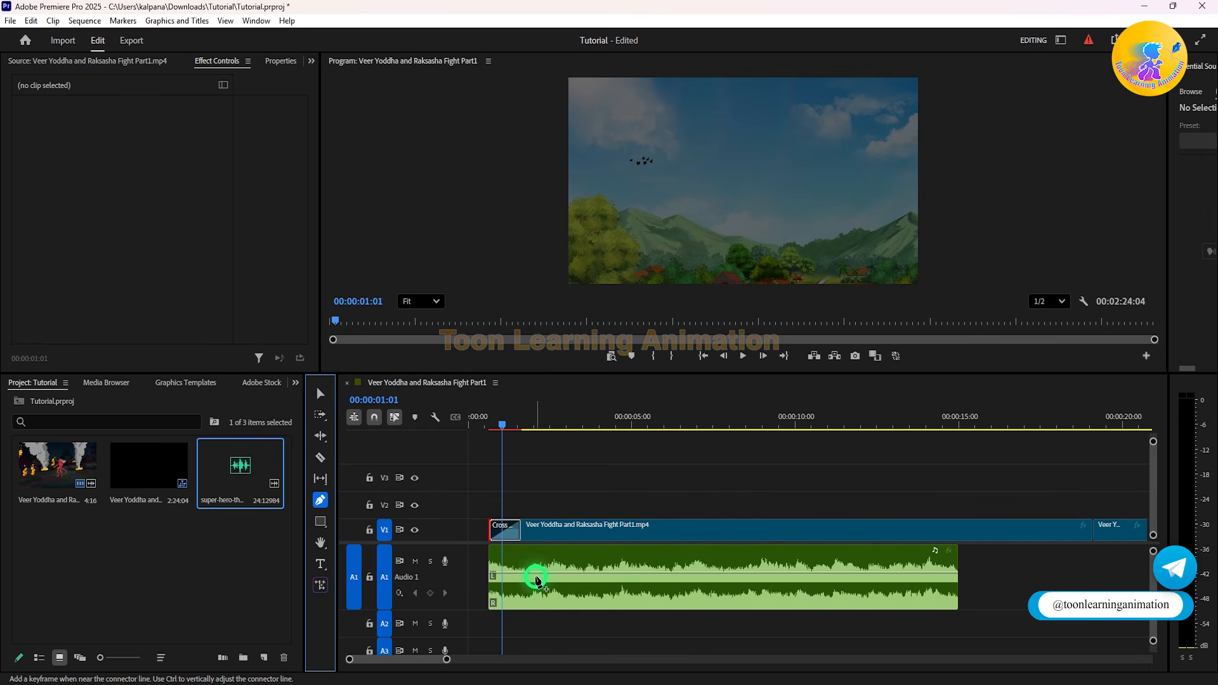
left_click(593, 576)
left_click(593, 574)
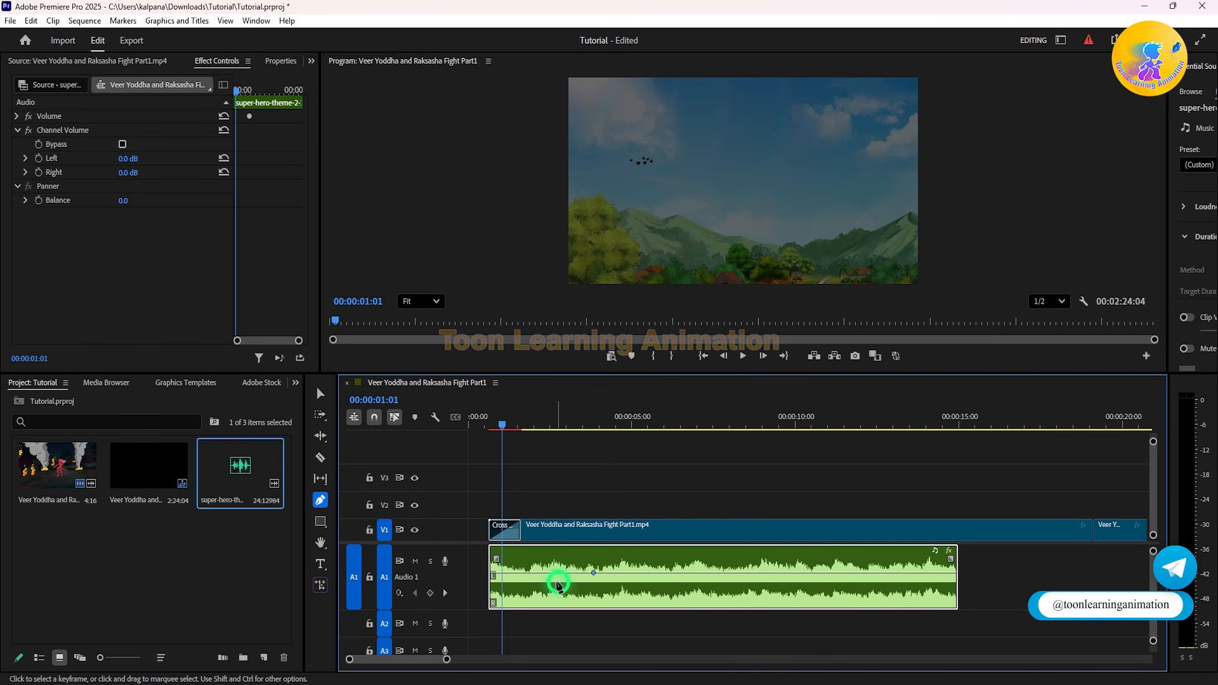
left_click(537, 574)
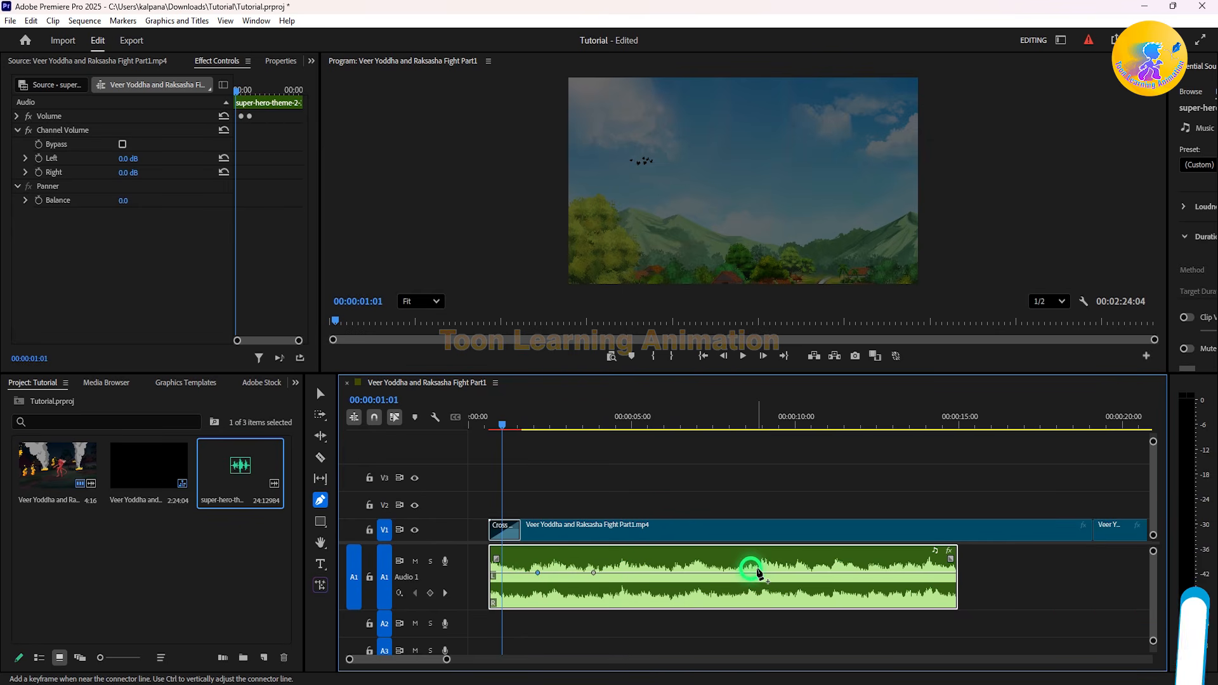
left_click(594, 573)
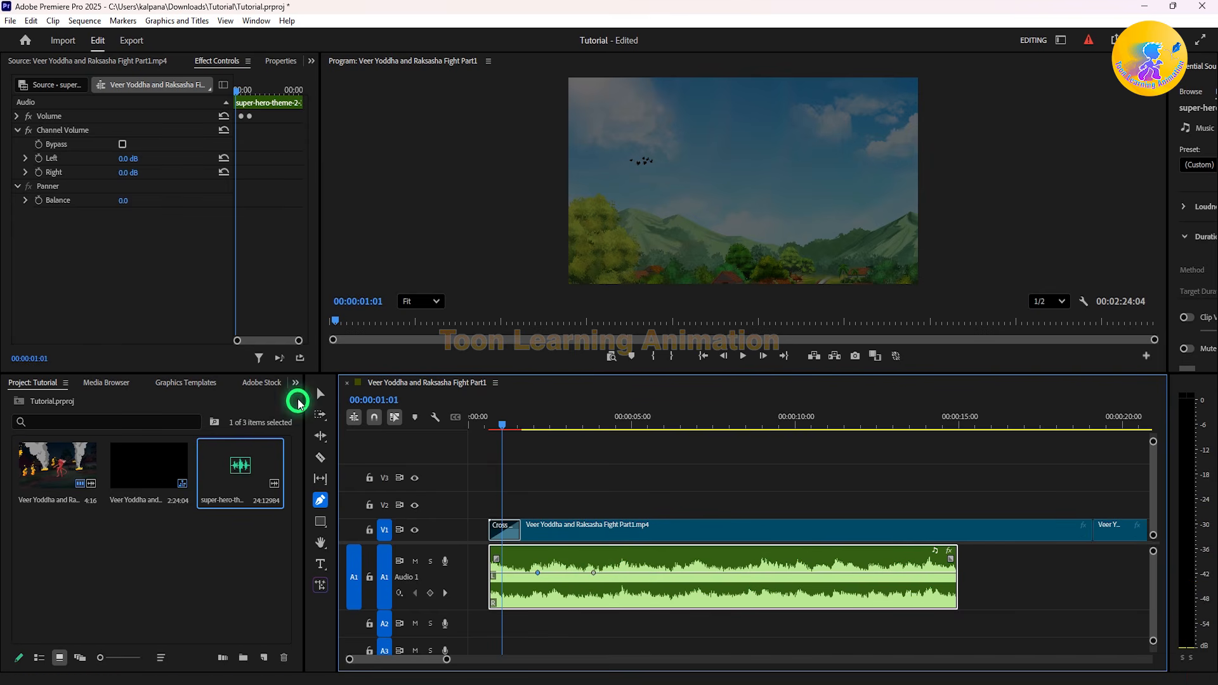
Step: Lower the volume at the first keyframe of the music clip to form a fade-in, and slightly raise the level after the second
left_click(320, 393)
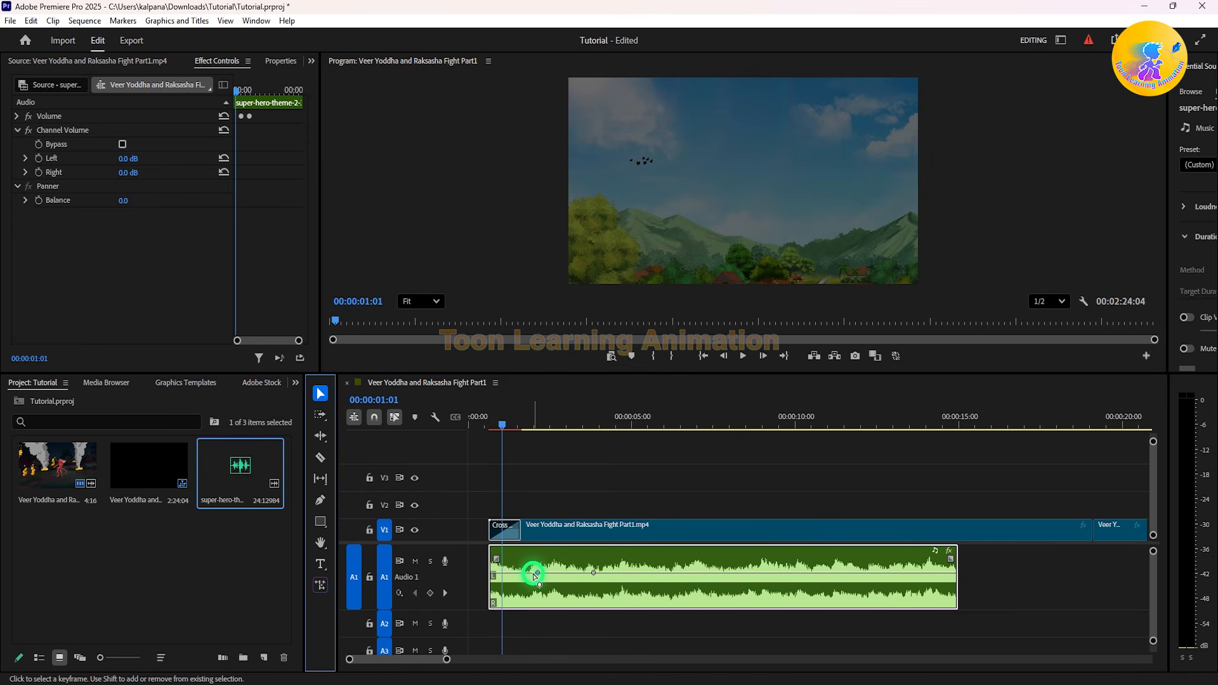
left_click_drag(538, 574, 538, 613)
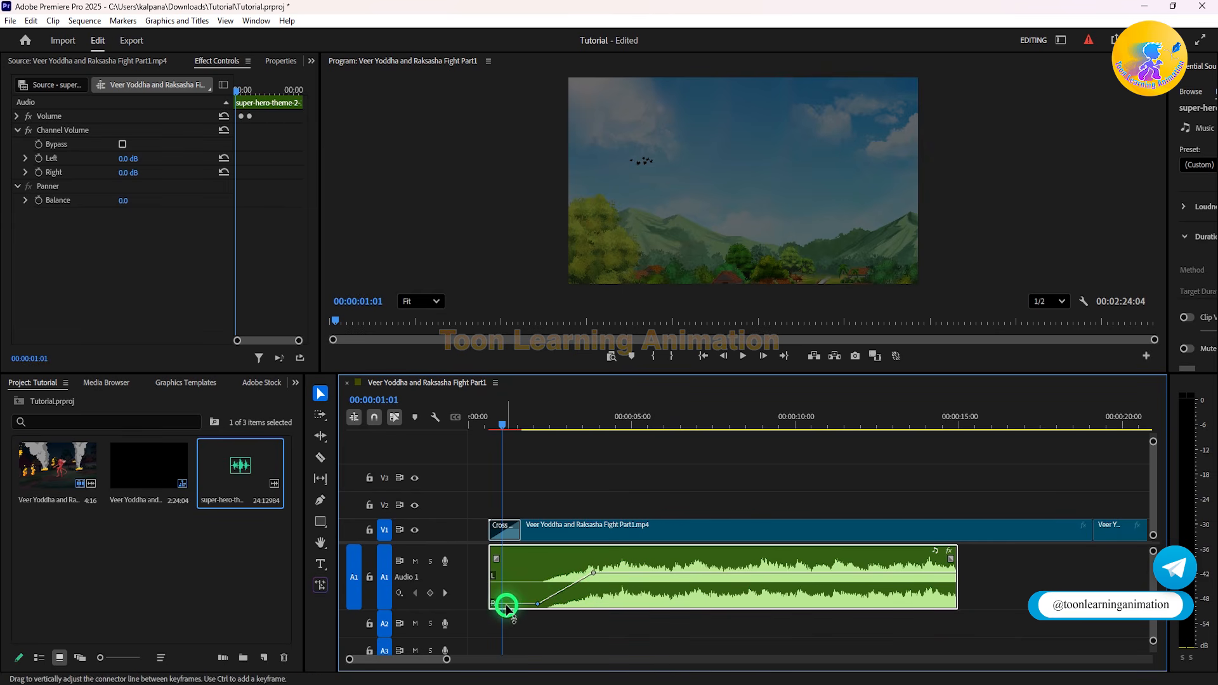
left_click_drag(538, 604, 538, 595)
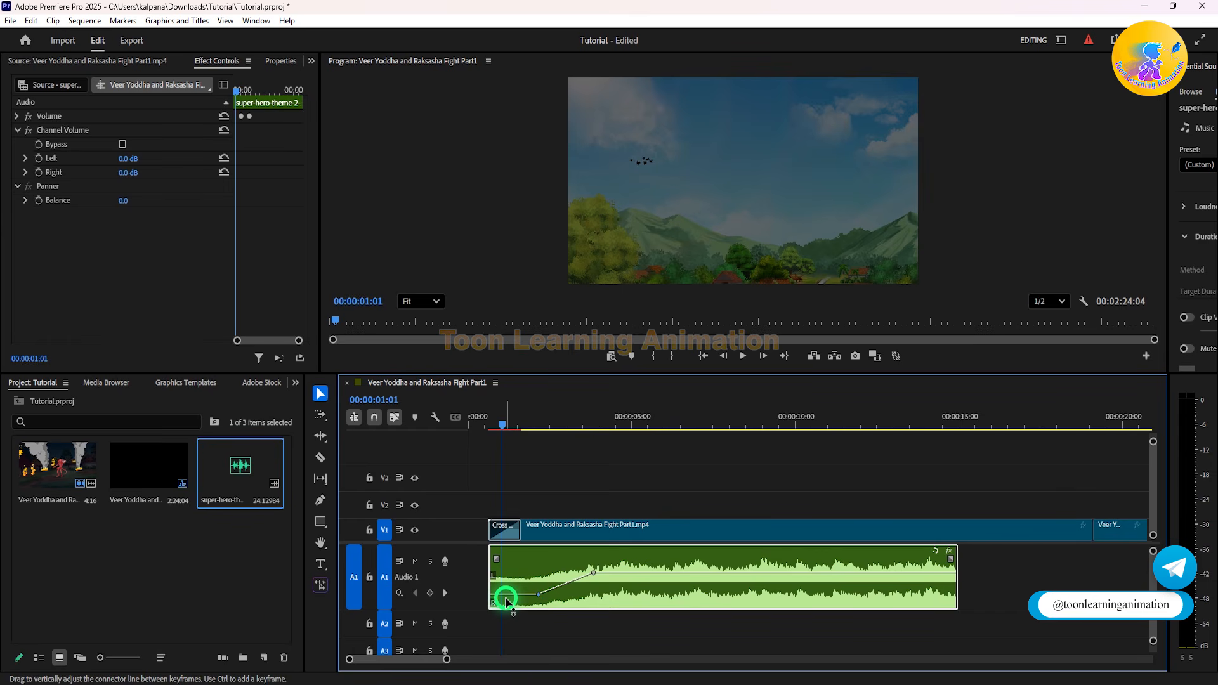
left_click_drag(542, 595, 539, 592)
mouse_move(718, 572)
left_mouse_down()
mouse_move(715, 596)
mouse_move(717, 569)
left_mouse_up()
Step: Add a third volume keyframe to the music clip with the Pen tool at about 8.5 seconds on the timeline
left_click(321, 500)
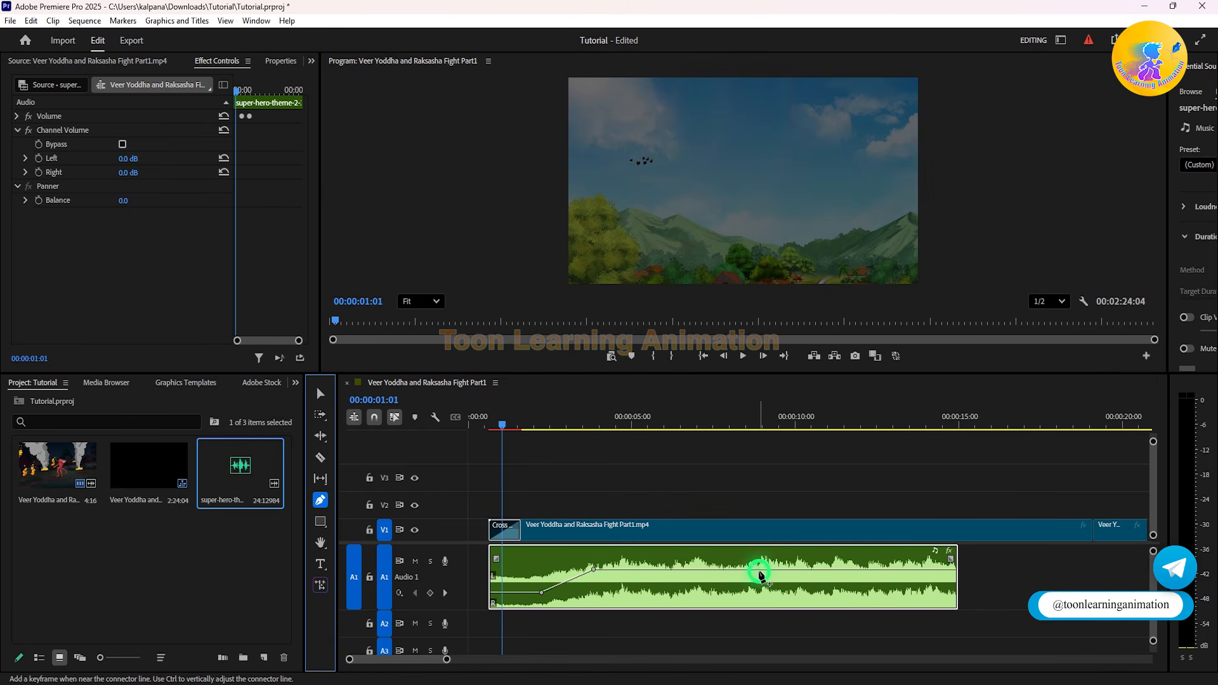
left_click(748, 569)
left_click(317, 392)
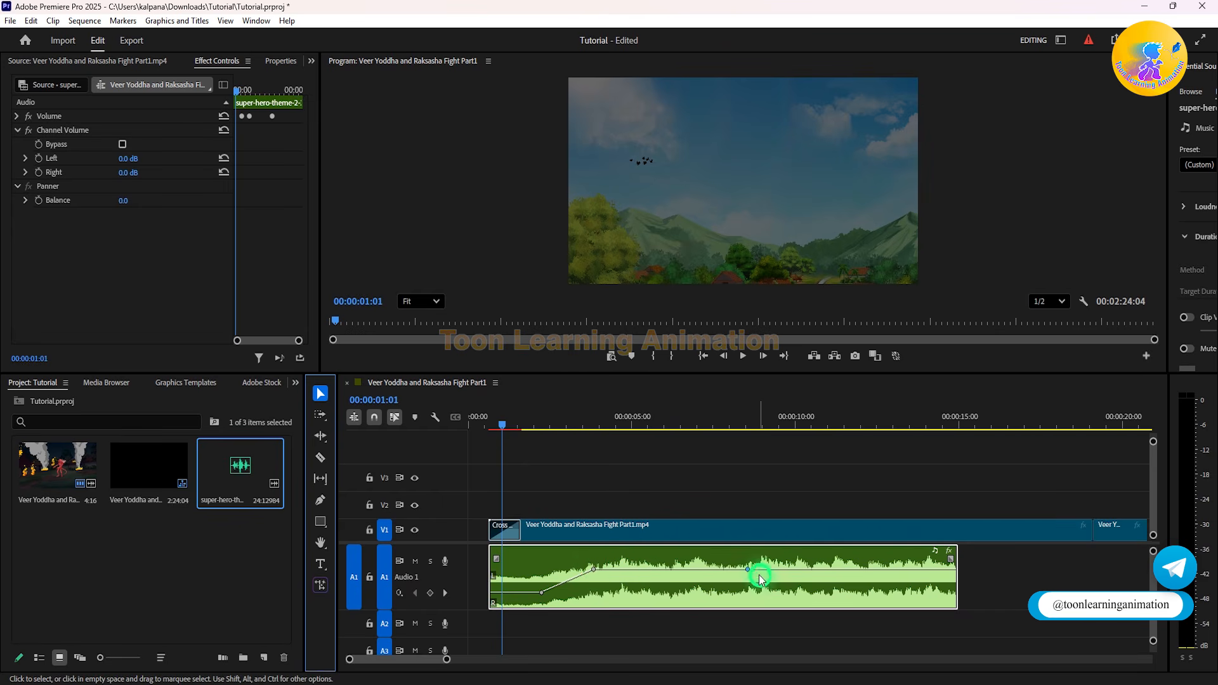
left_click(748, 569)
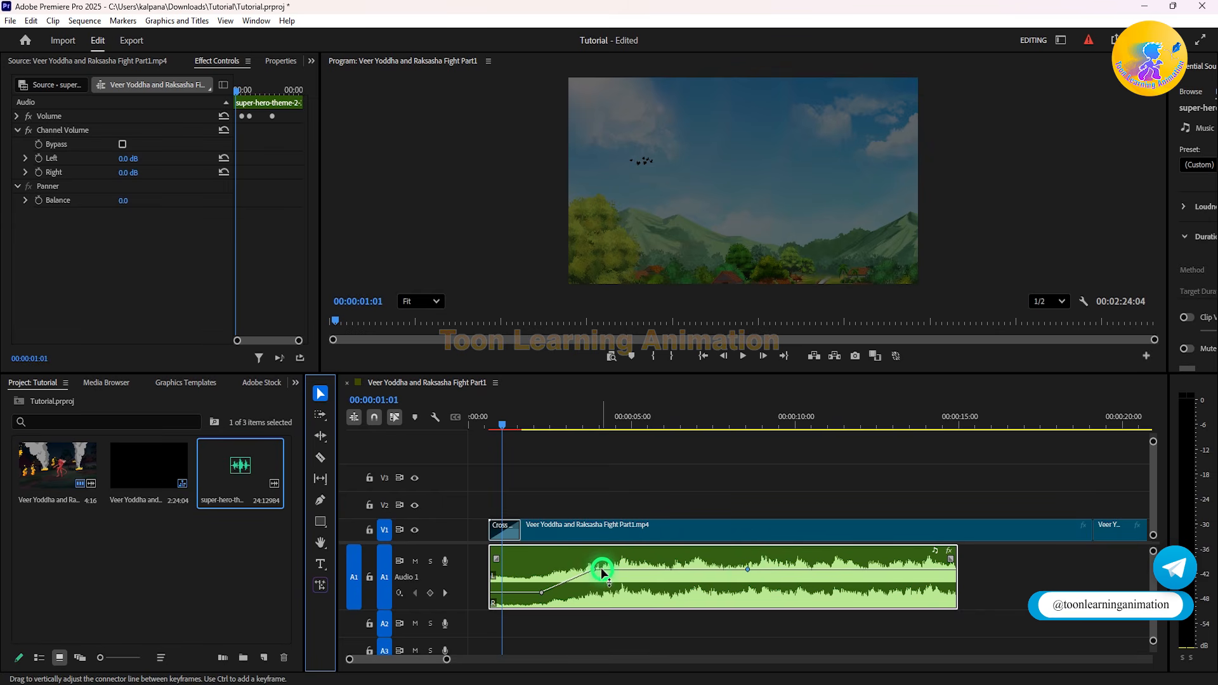
Step: Try raising the second volume keyframe and lowering the level after the third, and undo both changes
mouse_move(593, 570)
left_mouse_down()
mouse_move(591, 595)
mouse_move(590, 559)
mouse_move(589, 604)
mouse_move(589, 556)
left_mouse_up()
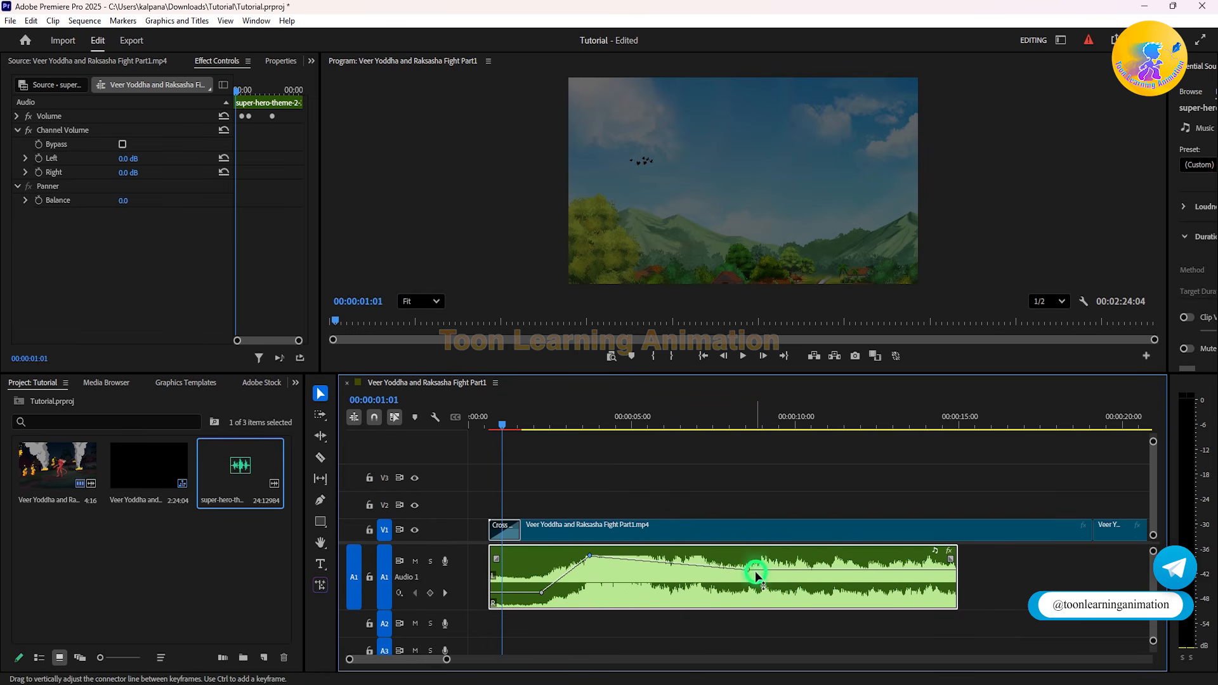
mouse_move(816, 571)
left_mouse_down()
mouse_move(816, 592)
mouse_move(816, 560)
mouse_move(815, 593)
left_mouse_up()
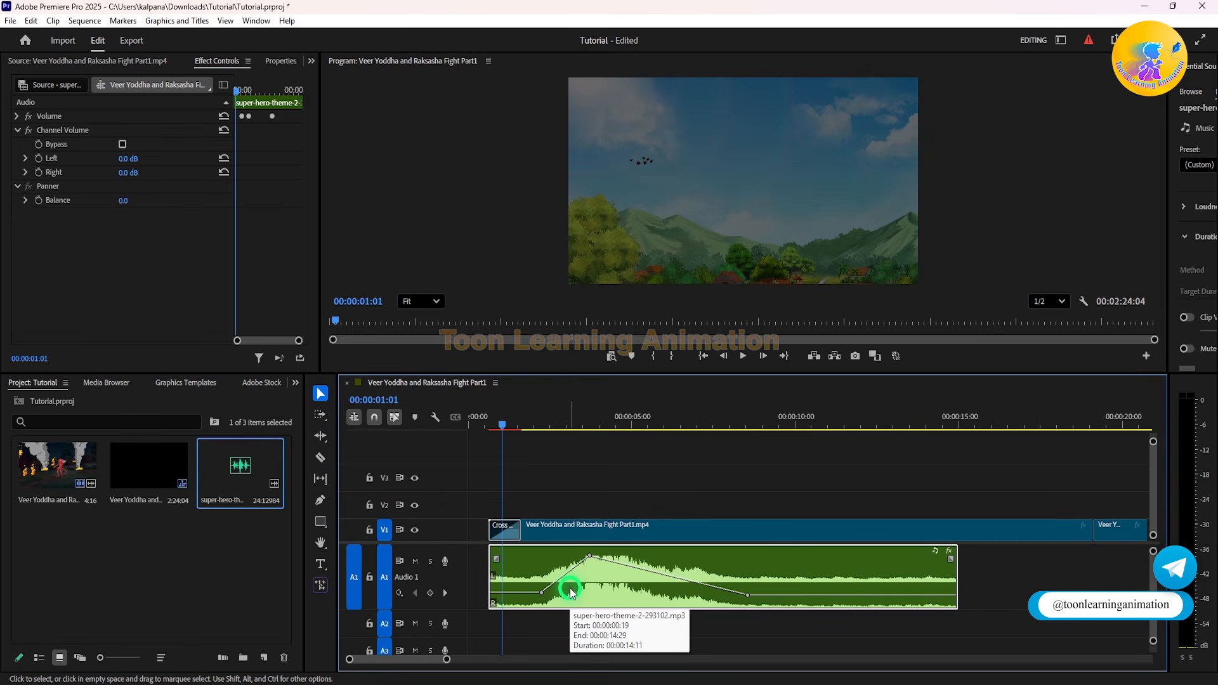
key("ctrl")
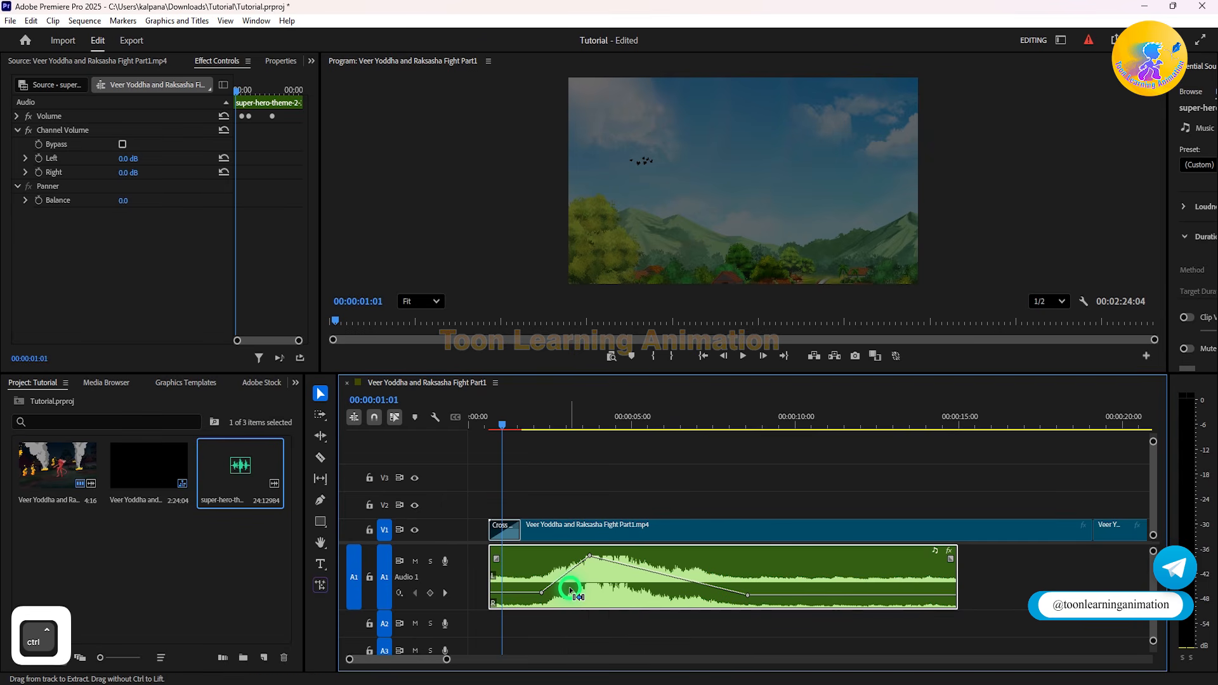
key("ctrl+z")
key("ctrl+z")
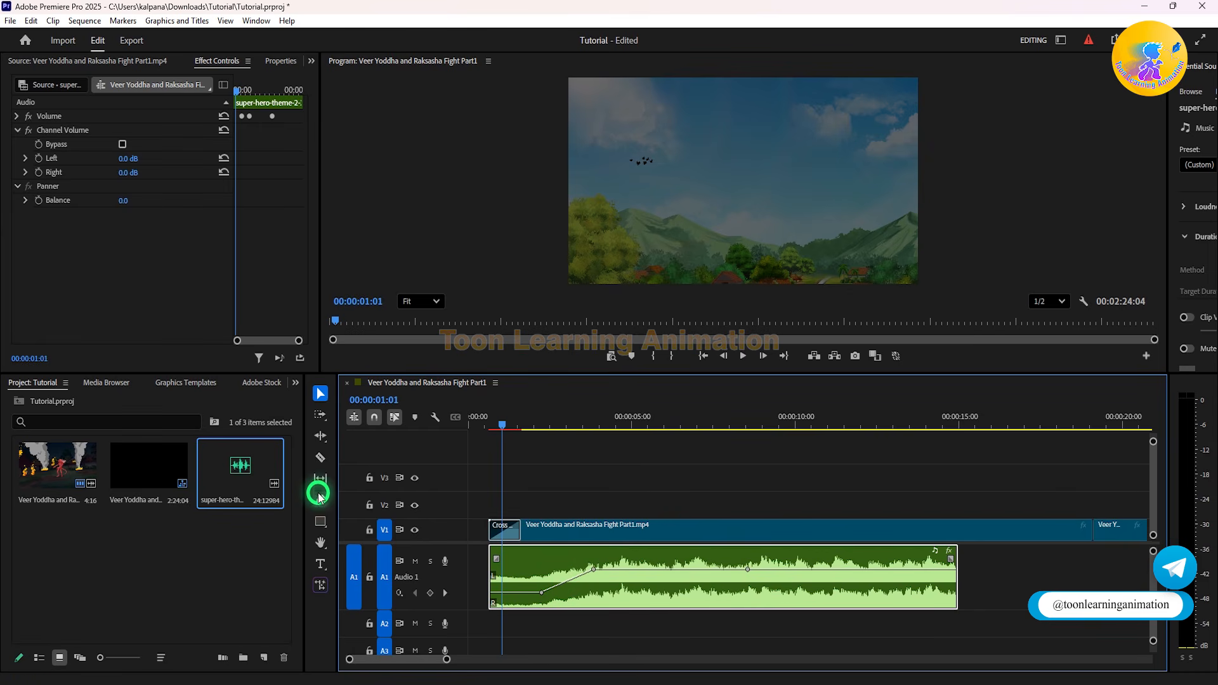
Step: Delete all the volume keyframes from the A1 music clip
left_click(542, 593)
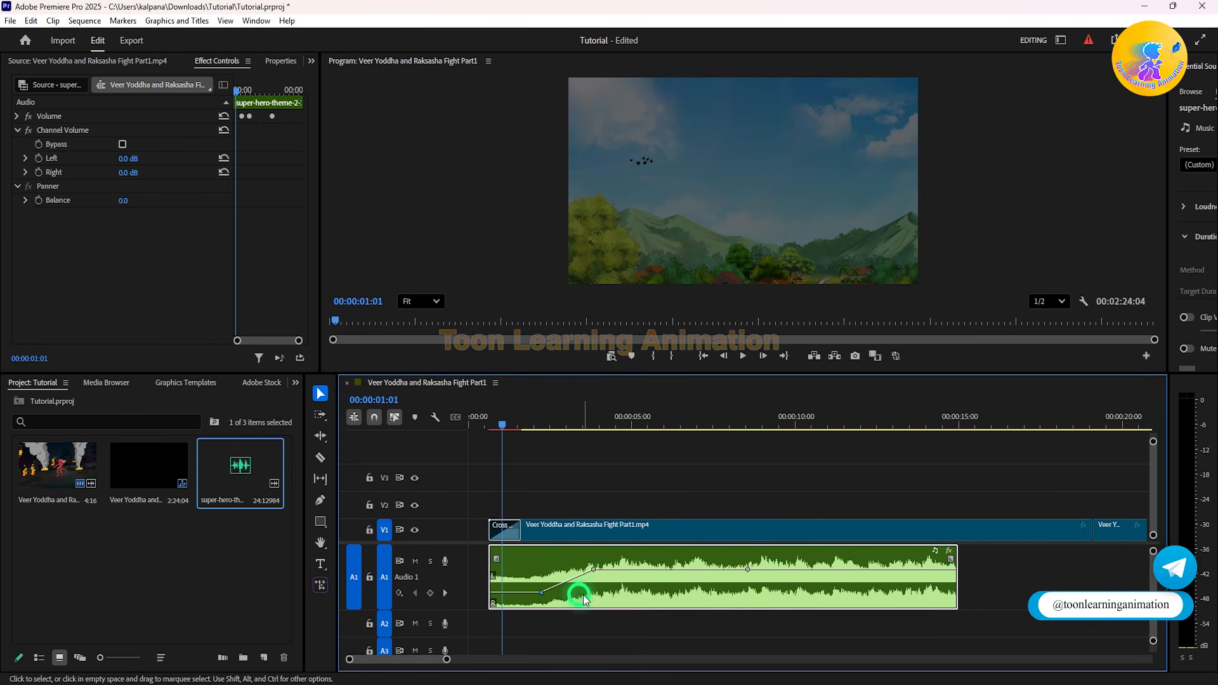
key("Delete")
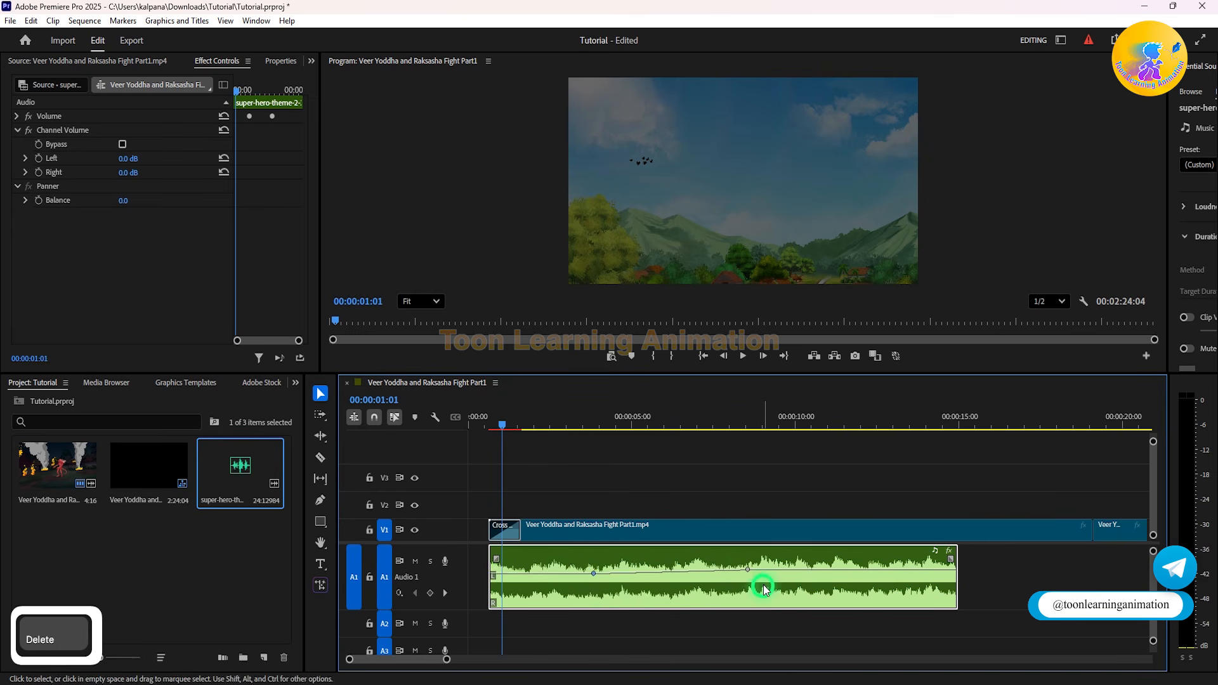
left_click(744, 569)
key("Delete")
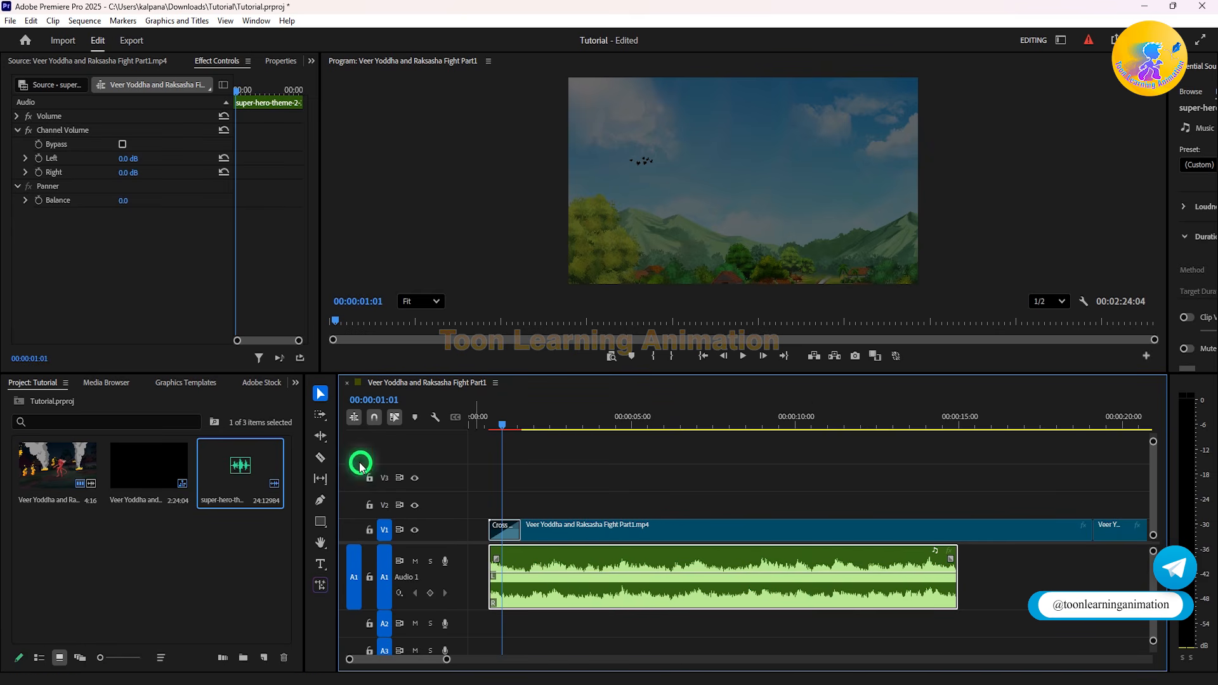
Step: Add volume keyframes to the music clip at about 1.3 and 2.5 seconds, and lower the first to about -21 dB for a fade-in
left_click(320, 500)
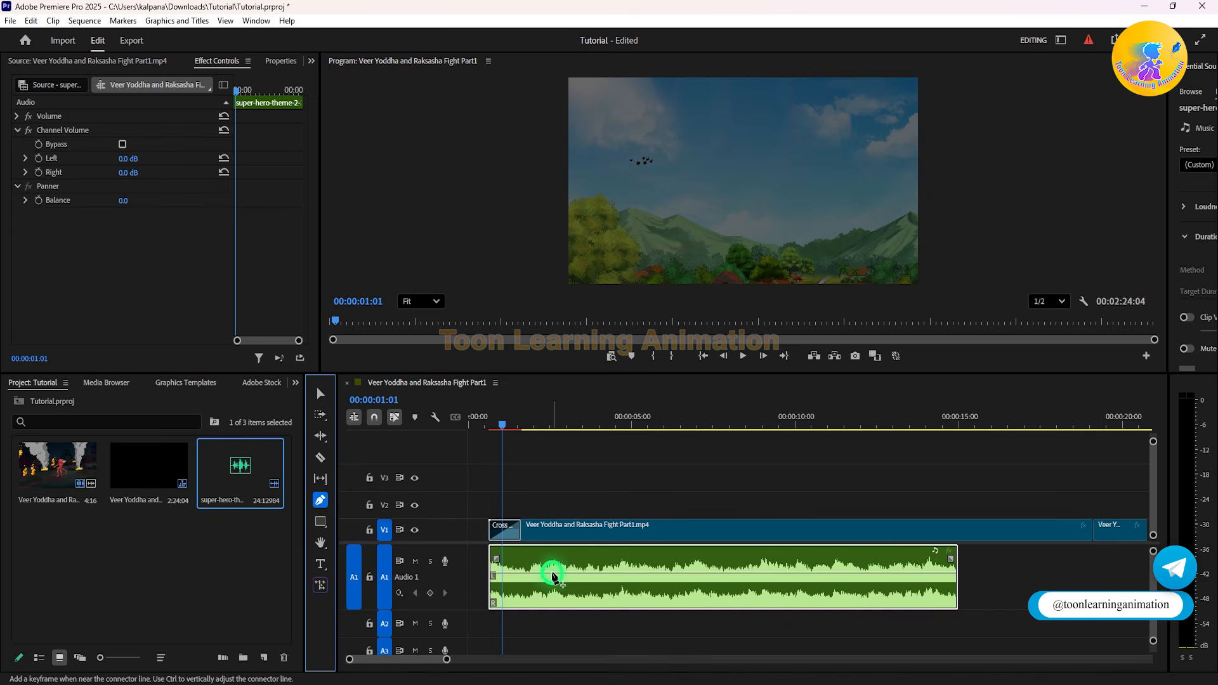
left_click(552, 573)
left_click(513, 573)
left_click(321, 393)
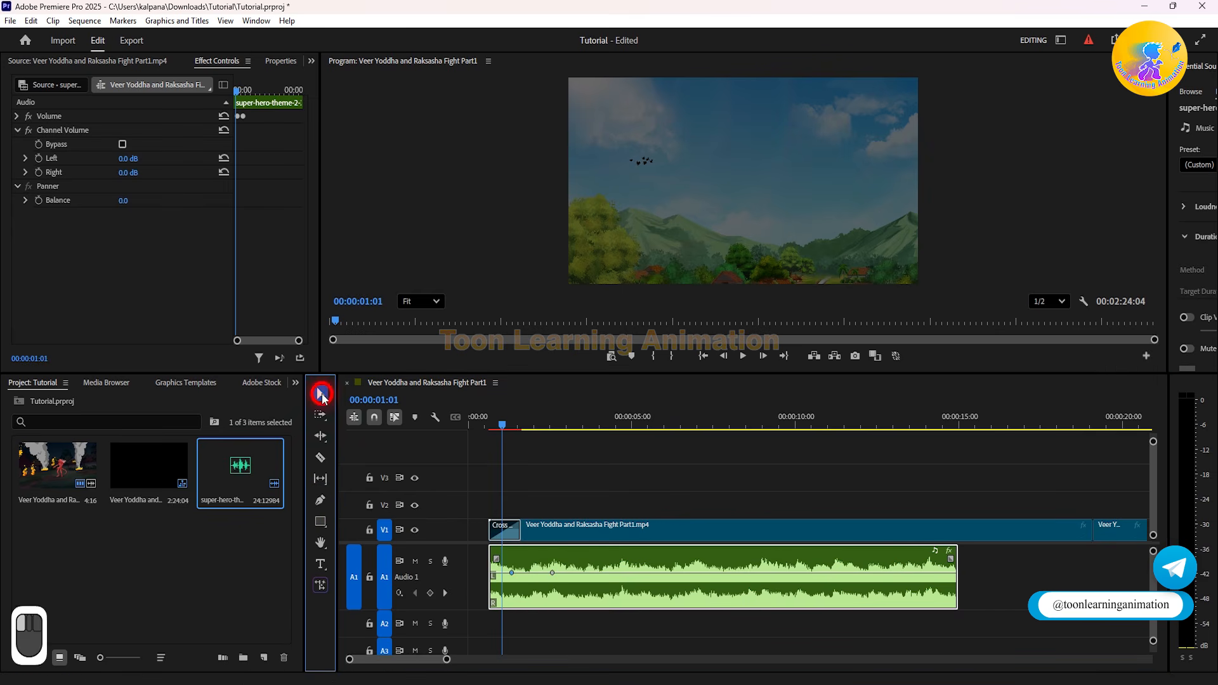
left_click_drag(513, 575, 513, 594)
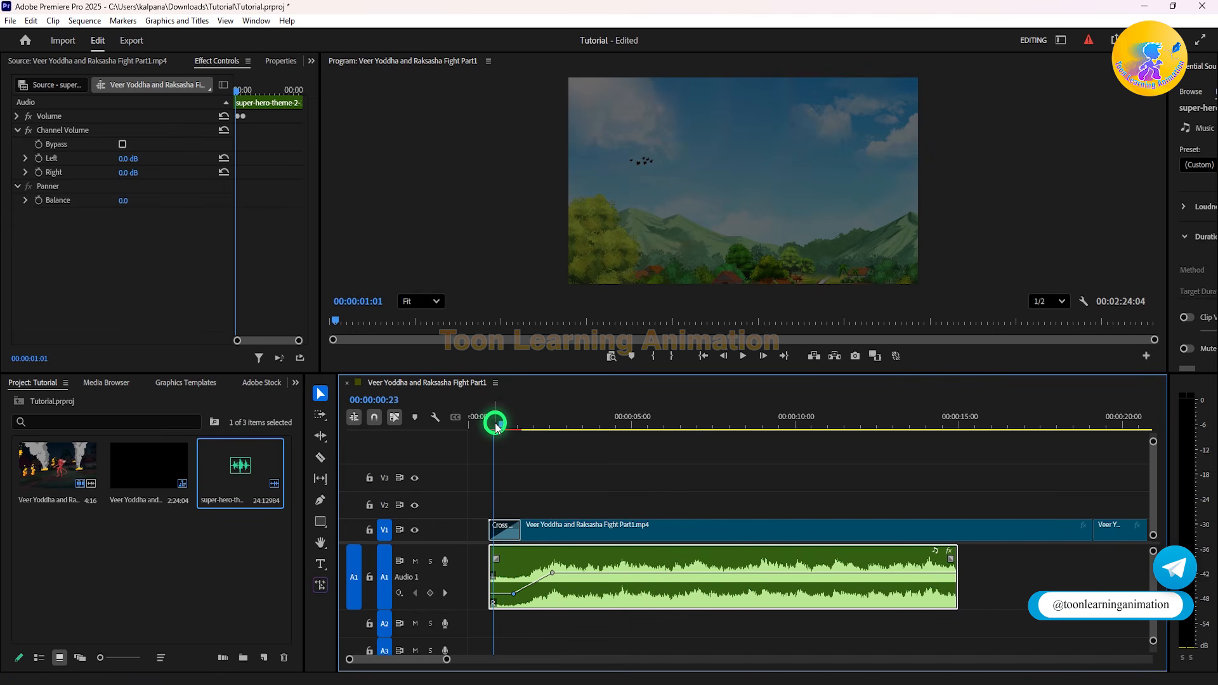
Step: Play back the opening of the sequence twice to check the music fade-in, and inspect the volume level before the first keyframe
key("space")
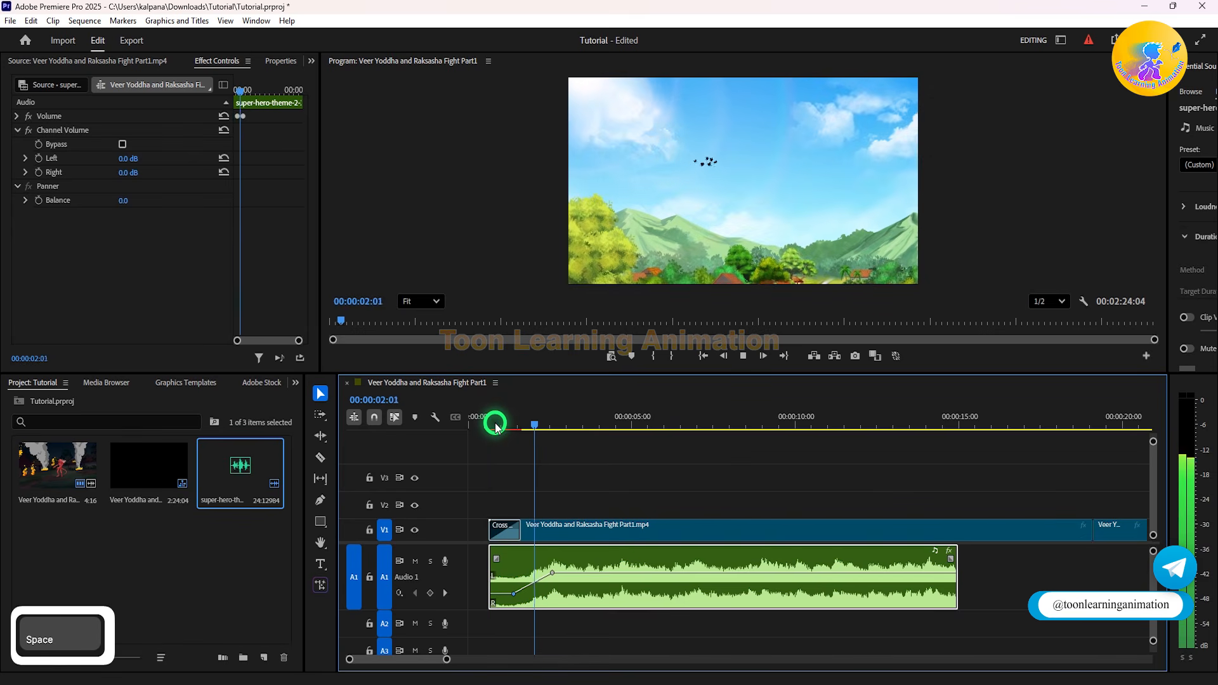
key("space")
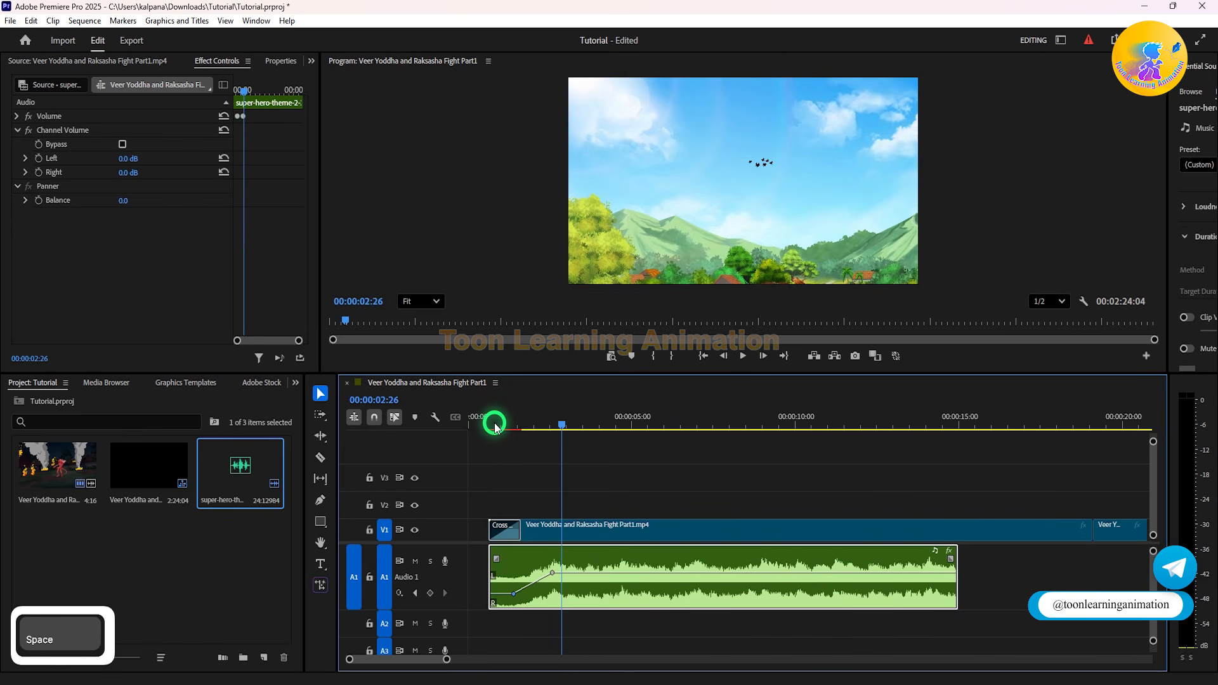
left_click_drag(494, 427, 489, 422)
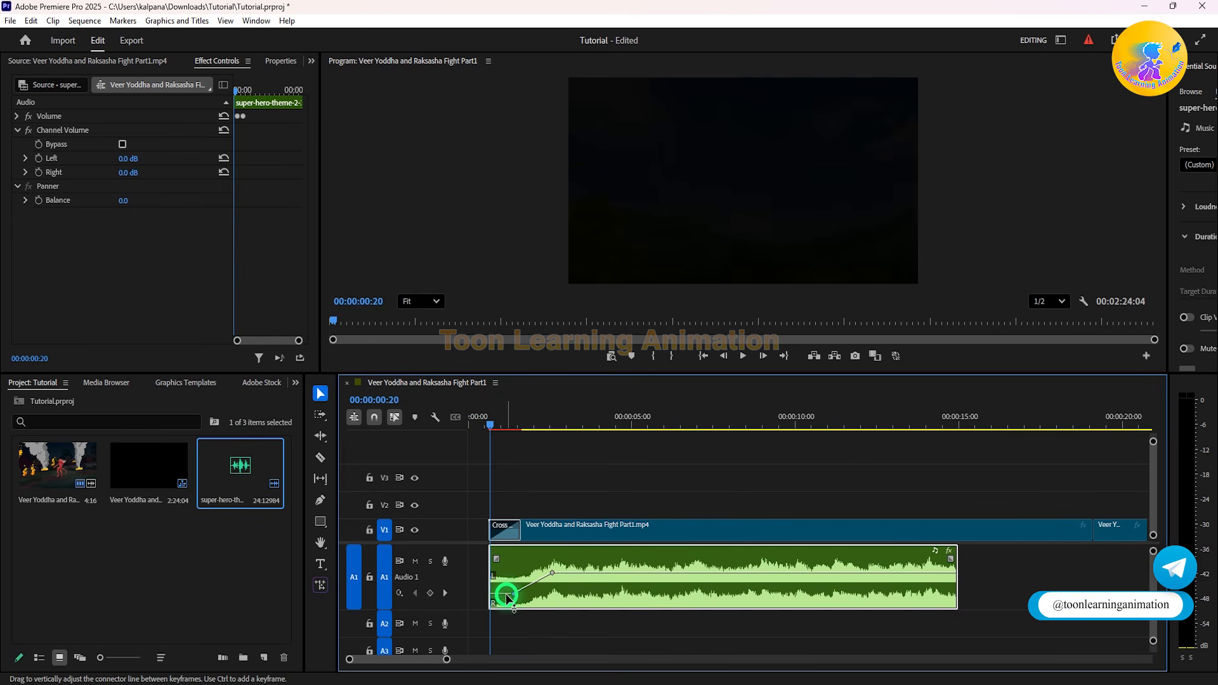
mouse_move(506, 595)
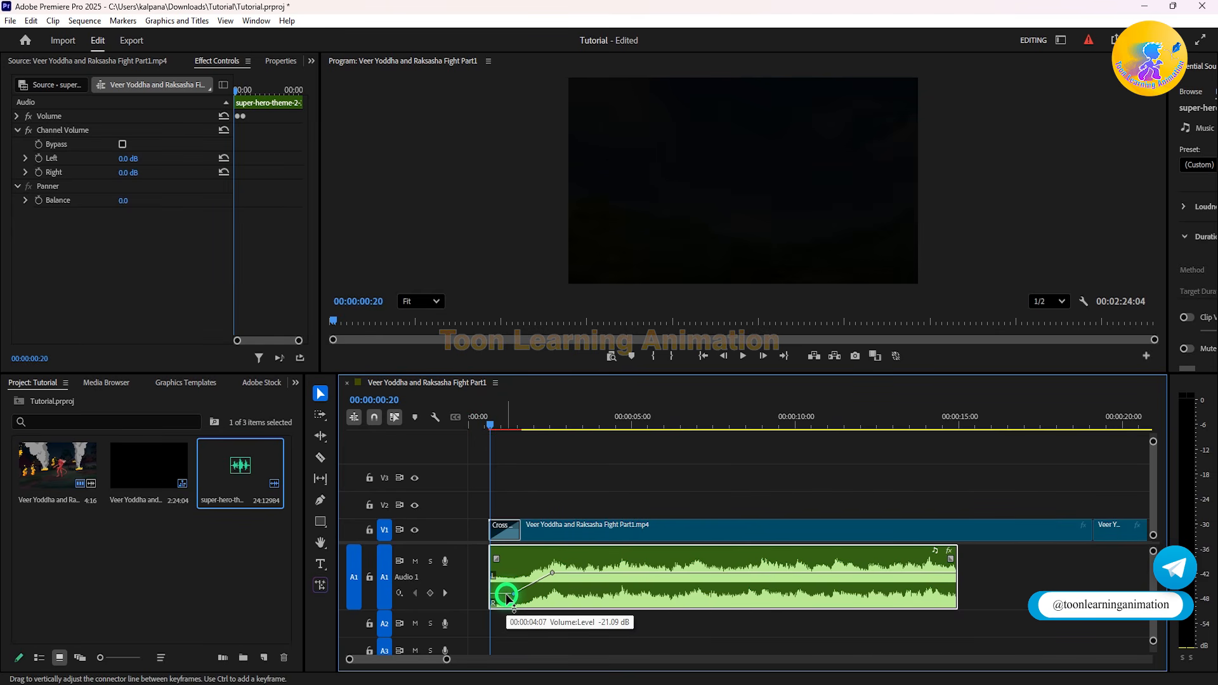
key("space")
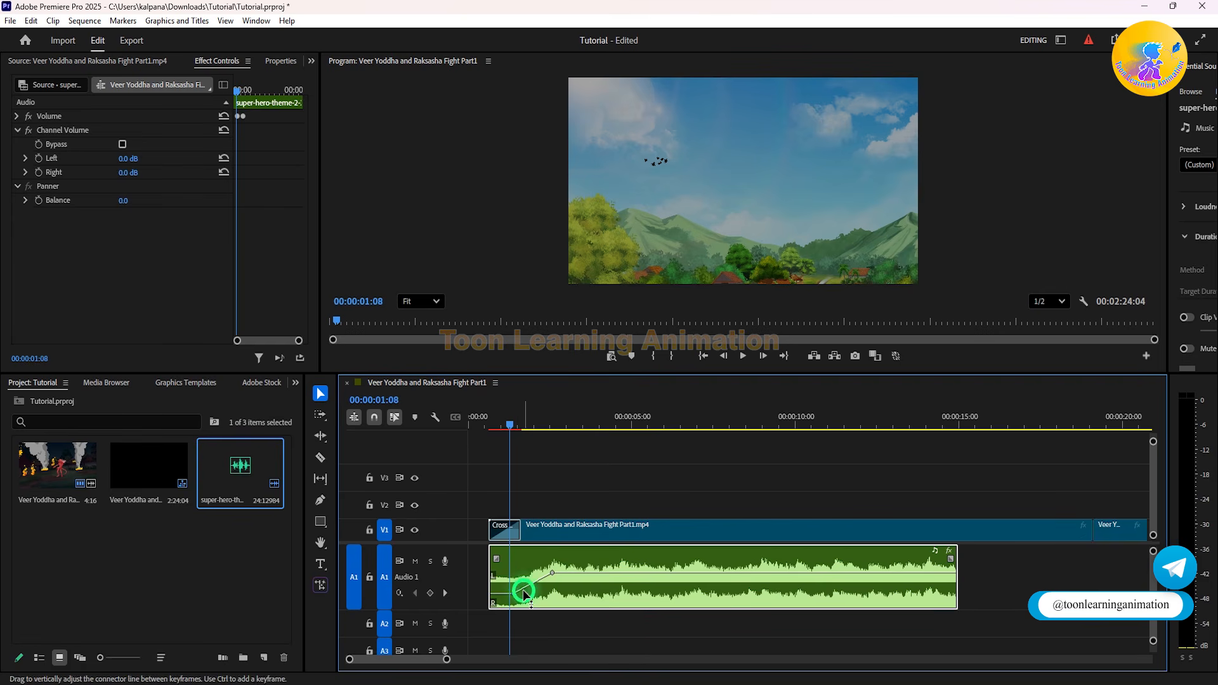
left_click_drag(551, 577, 514, 595)
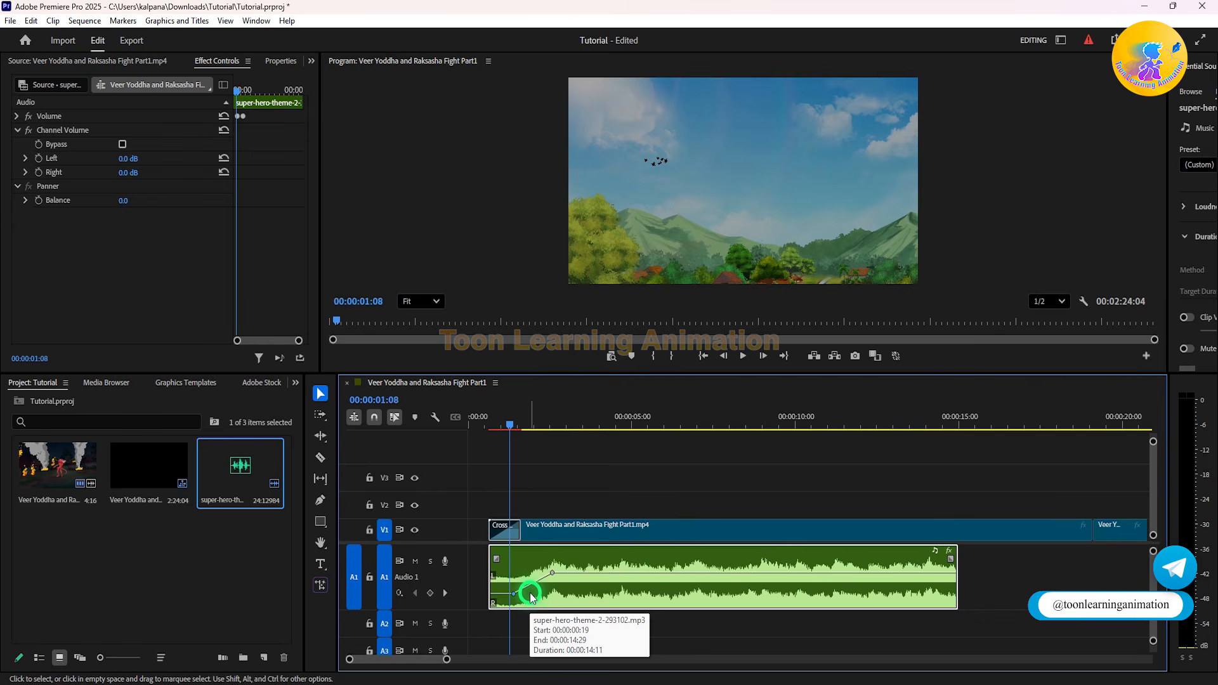
Step: Replay the opening of the sequence to listen to the music fade-in between the two volume keyframes
key("space")
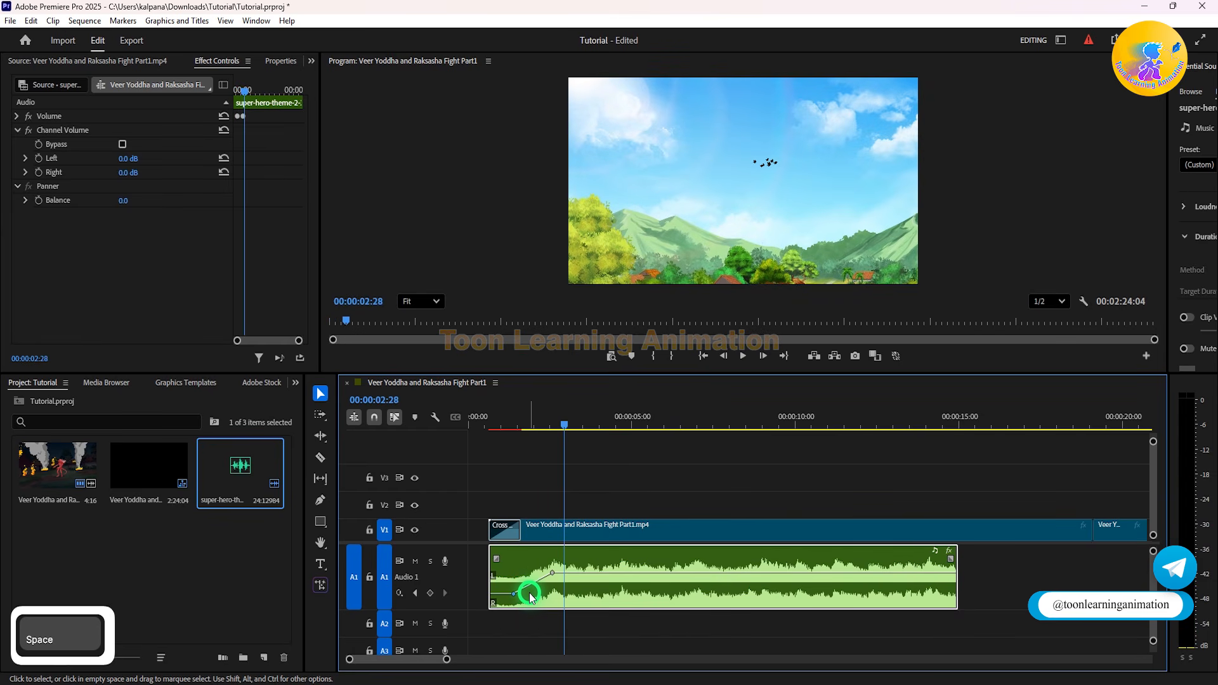
left_click_drag(515, 424, 467, 426)
key("space")
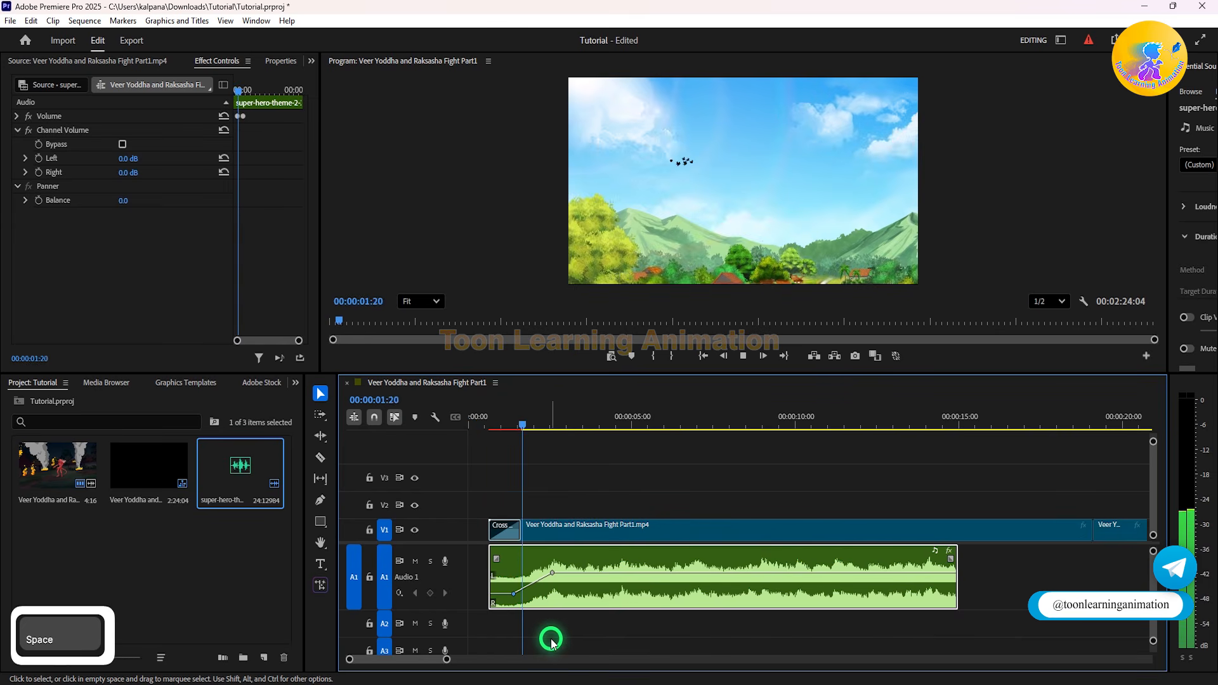
key("space")
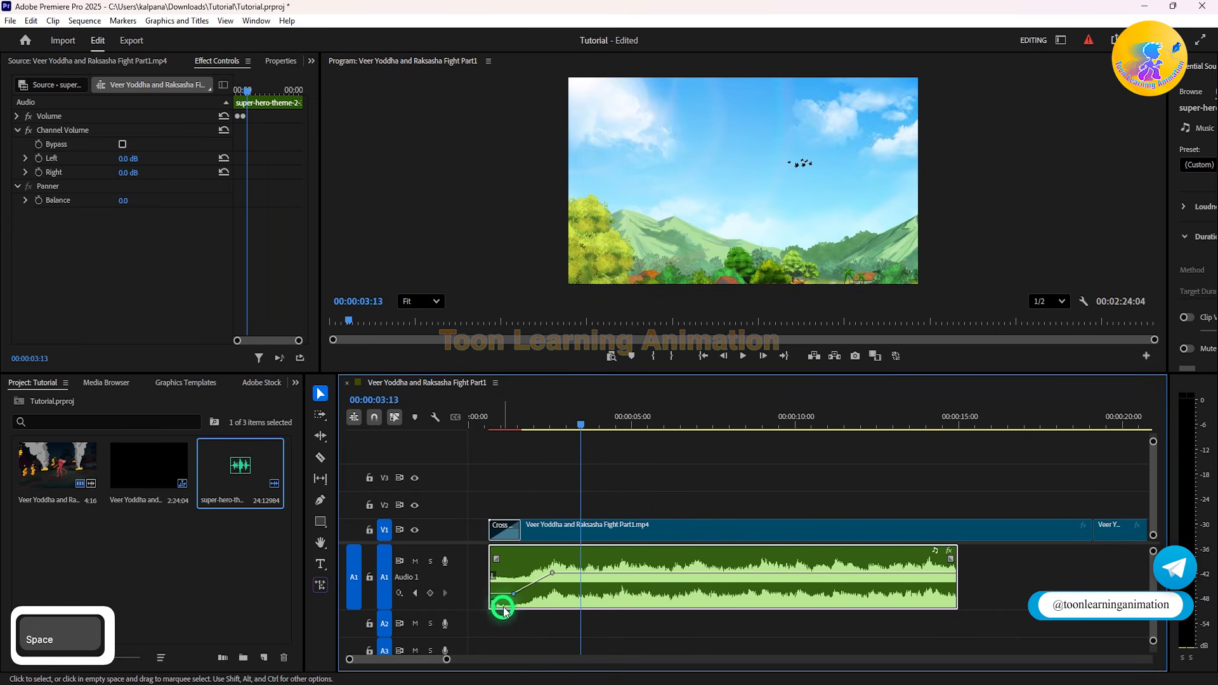
Step: Move the first volume keyframe to the music clip's start at about -52 dB, and play back the extended fade-in
left_click_drag(513, 593, 476, 601)
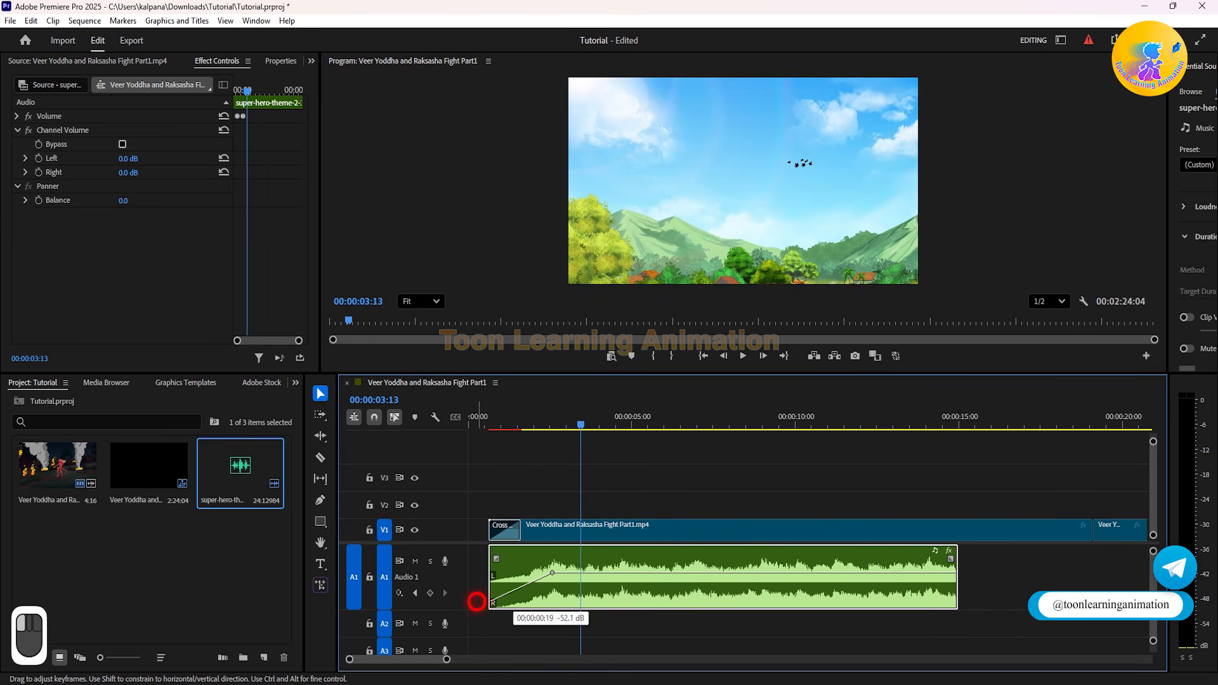
left_click(481, 417)
key("space")
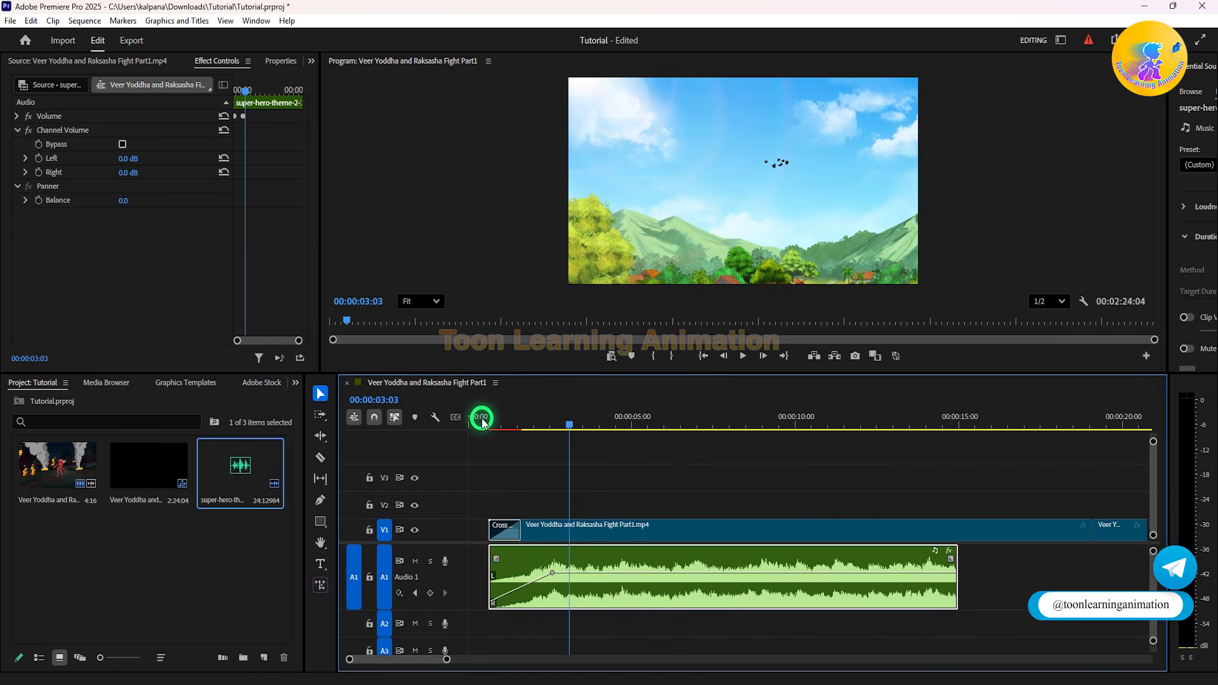
left_click(482, 418)
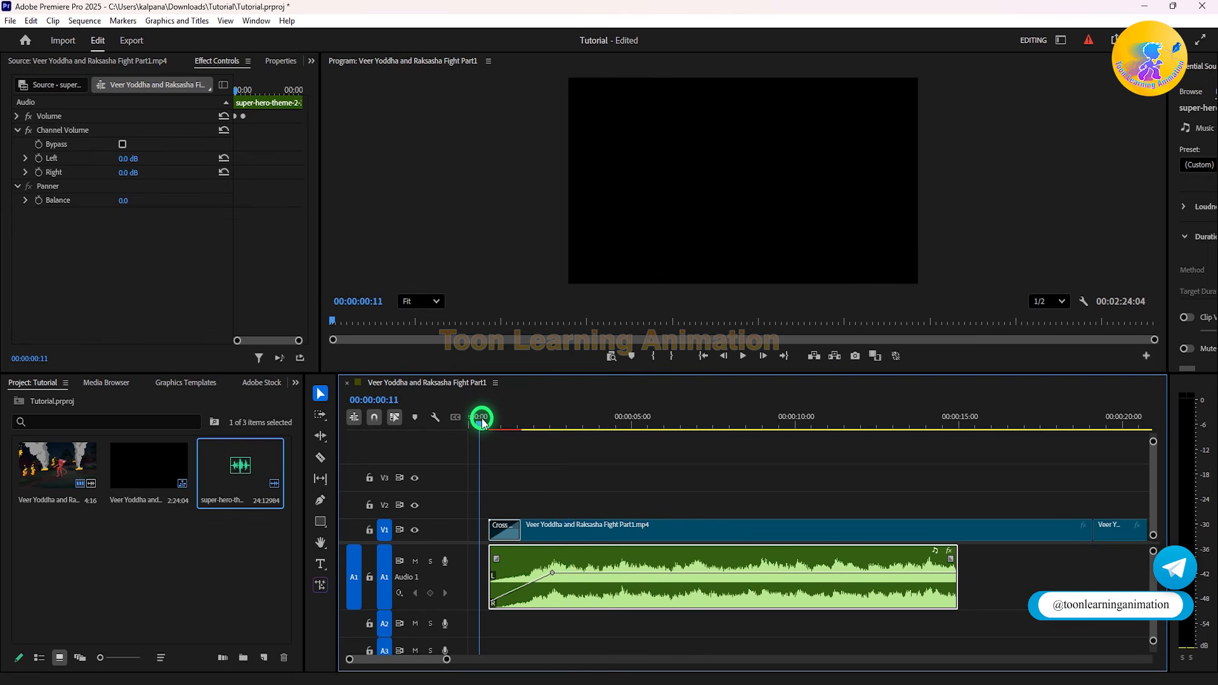
key("space")
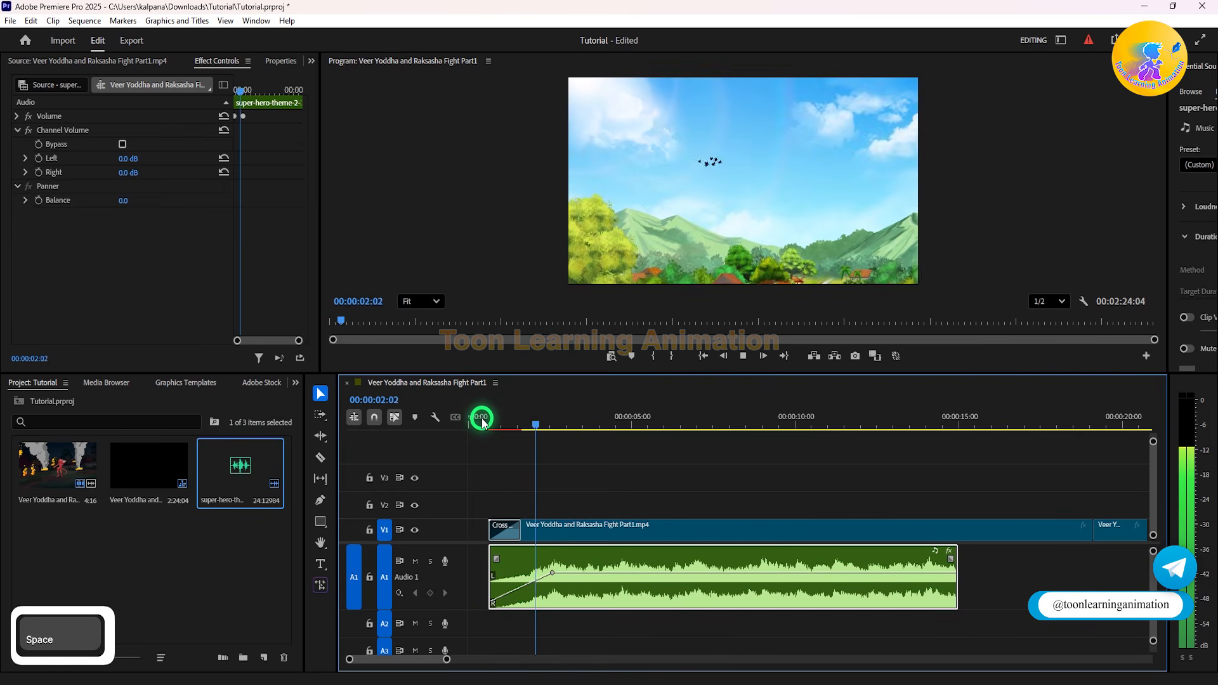
key("space")
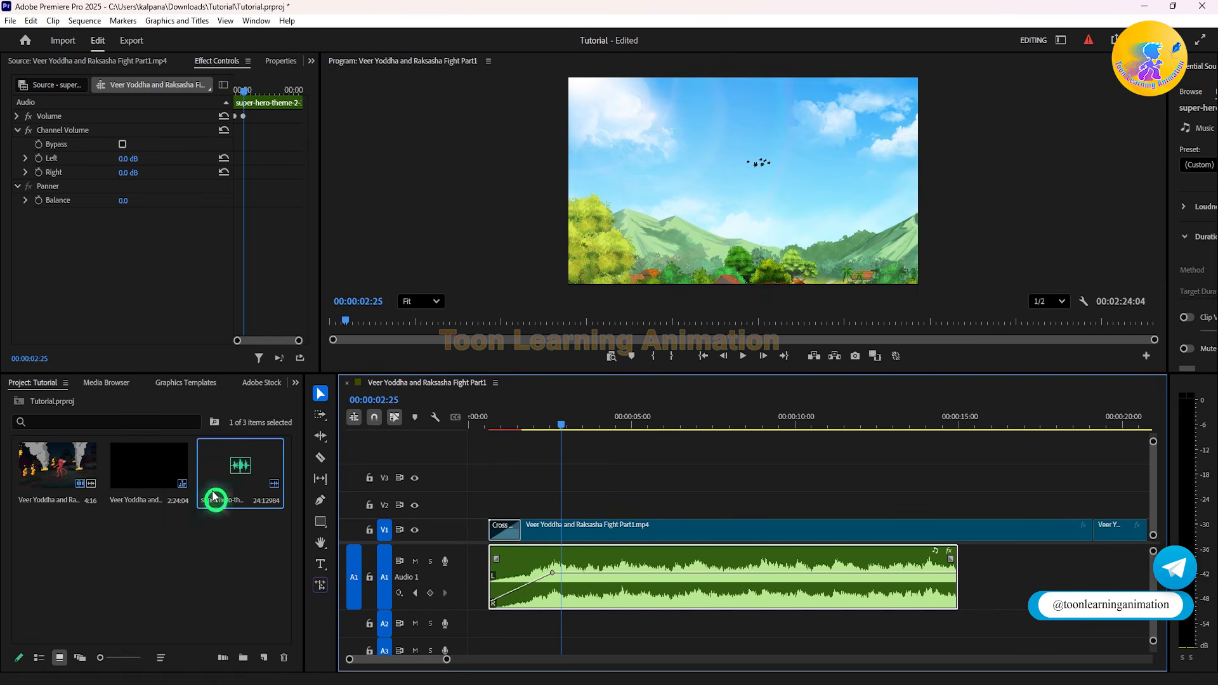
Step: Add volume keyframes to the music clip at about 13.5 seconds and near its end, and lower the last one to create a fade-out
left_click(320, 500)
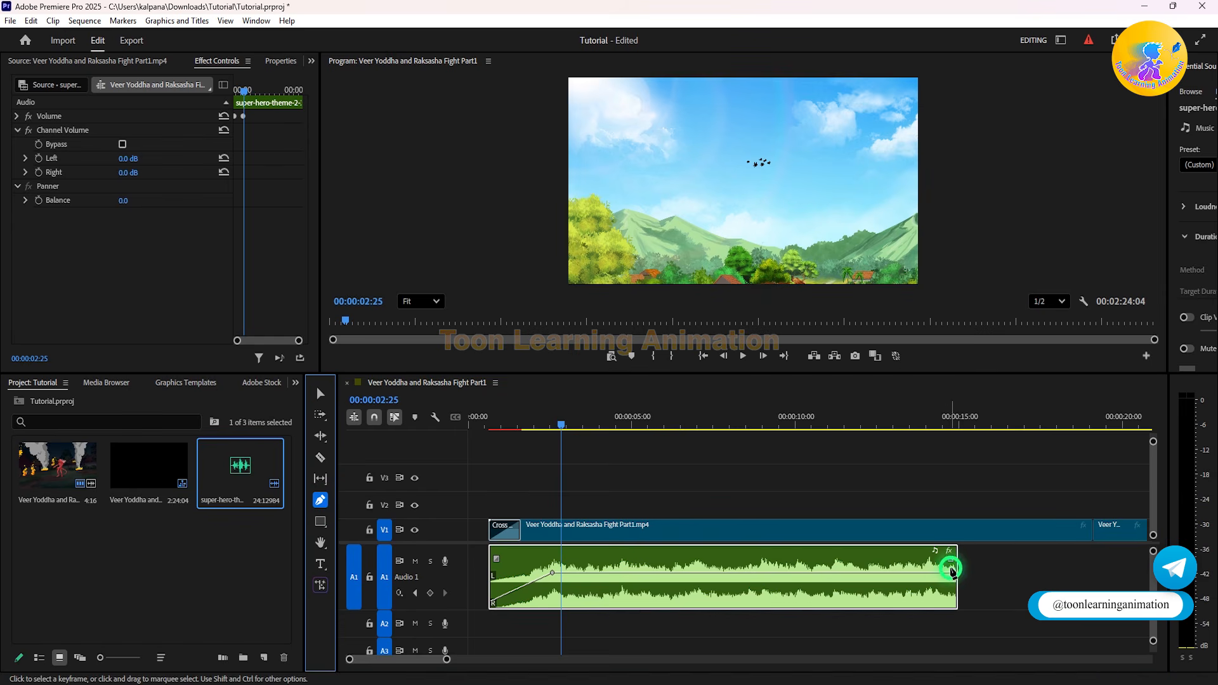
left_click(951, 572)
left_click(910, 573)
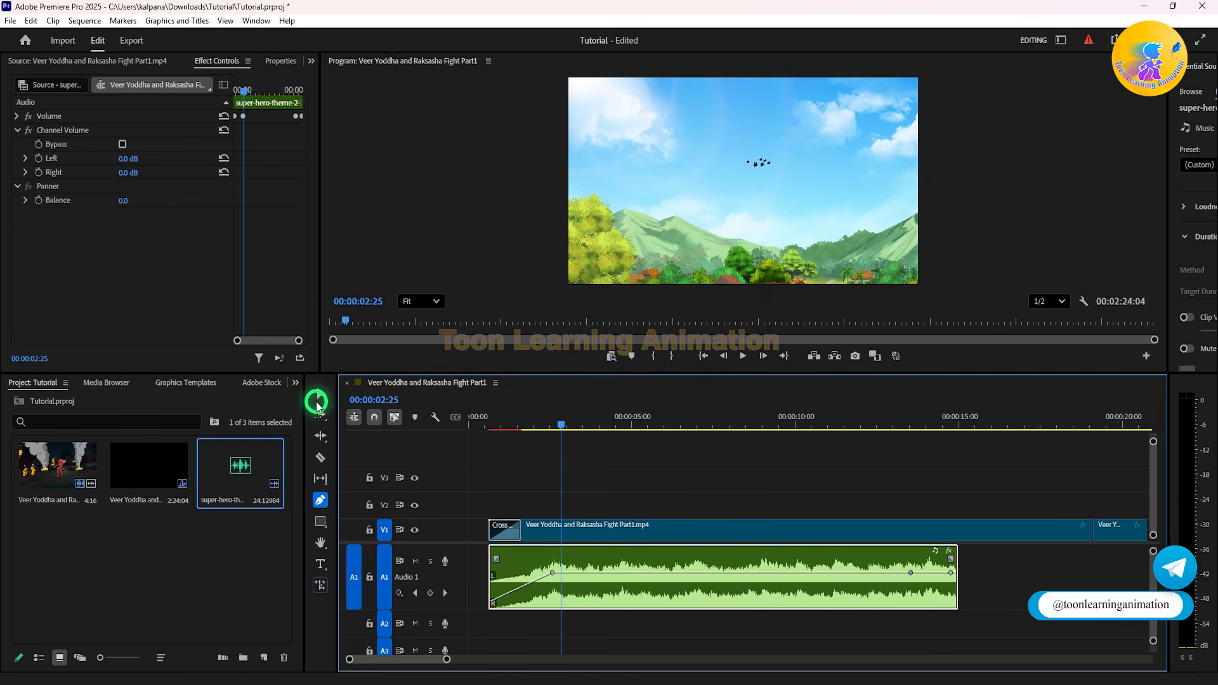
left_click(318, 398)
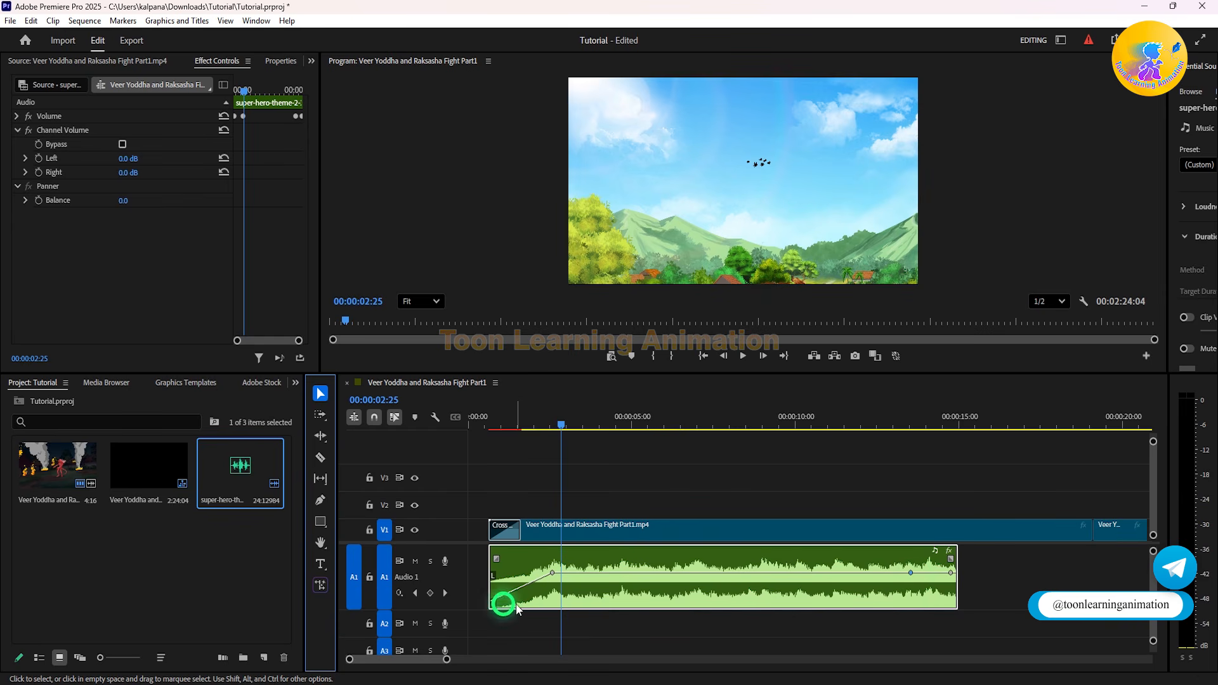
left_click(951, 574)
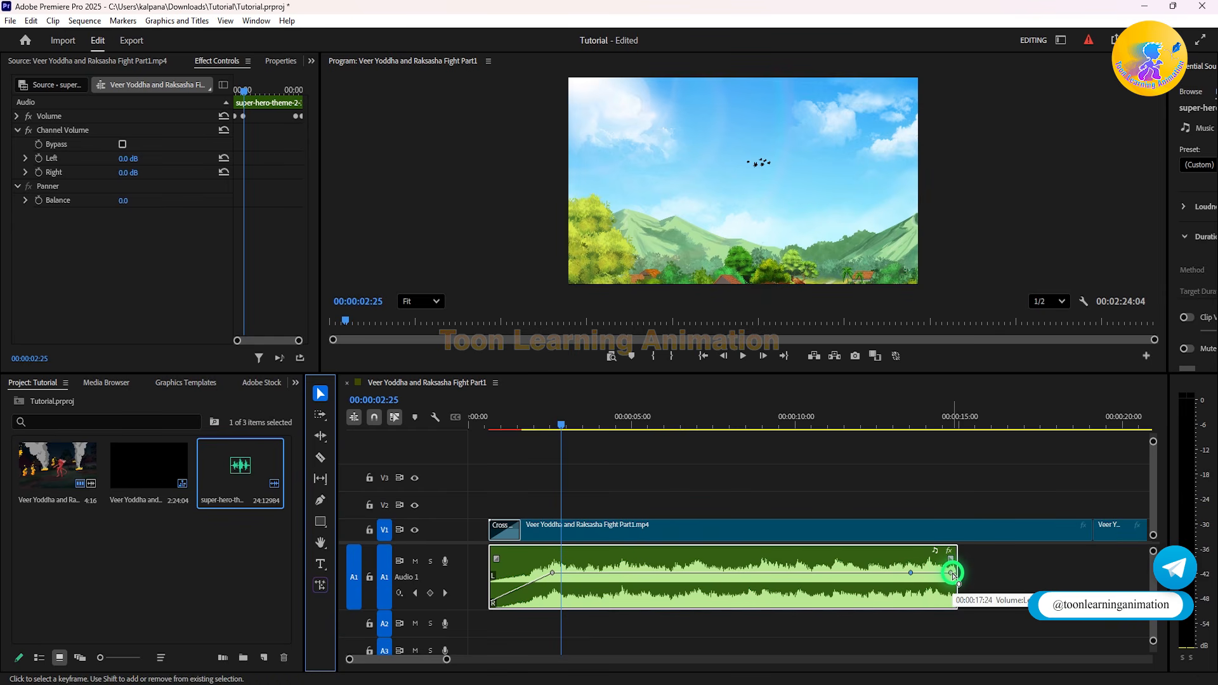
left_click_drag(951, 574, 955, 604)
Step: Play back the end of the music clip from about 12.5 seconds to check the fade-out
left_click(877, 424)
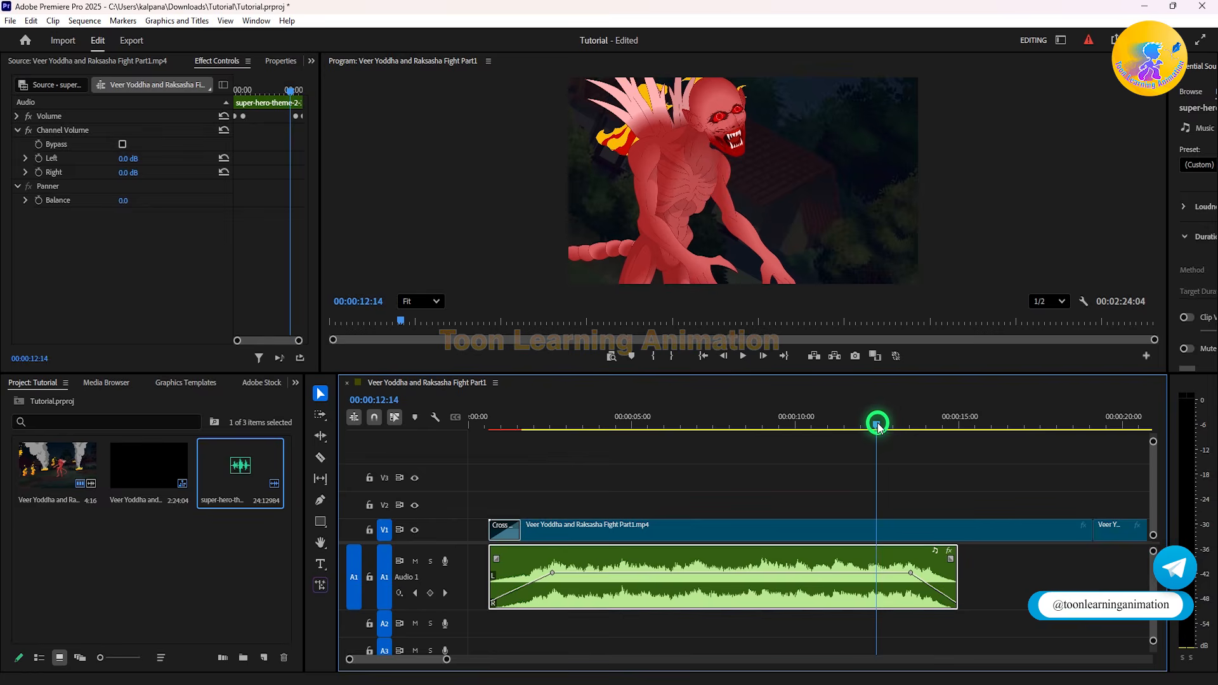
key("space")
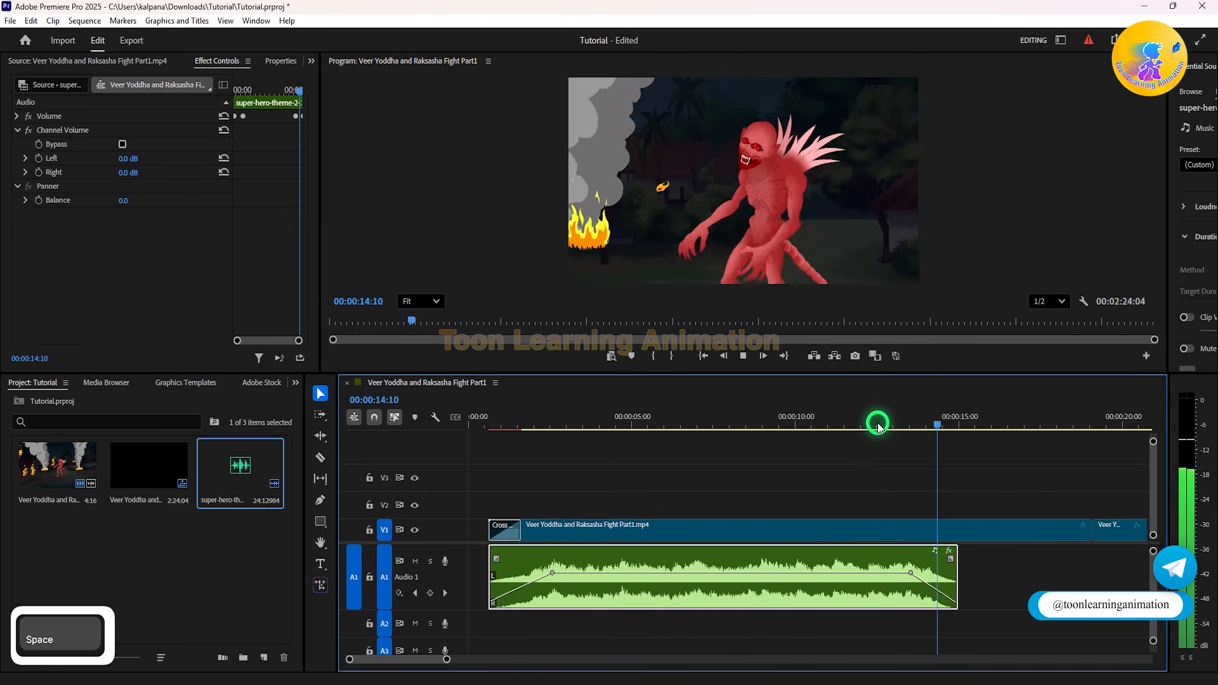
key("space")
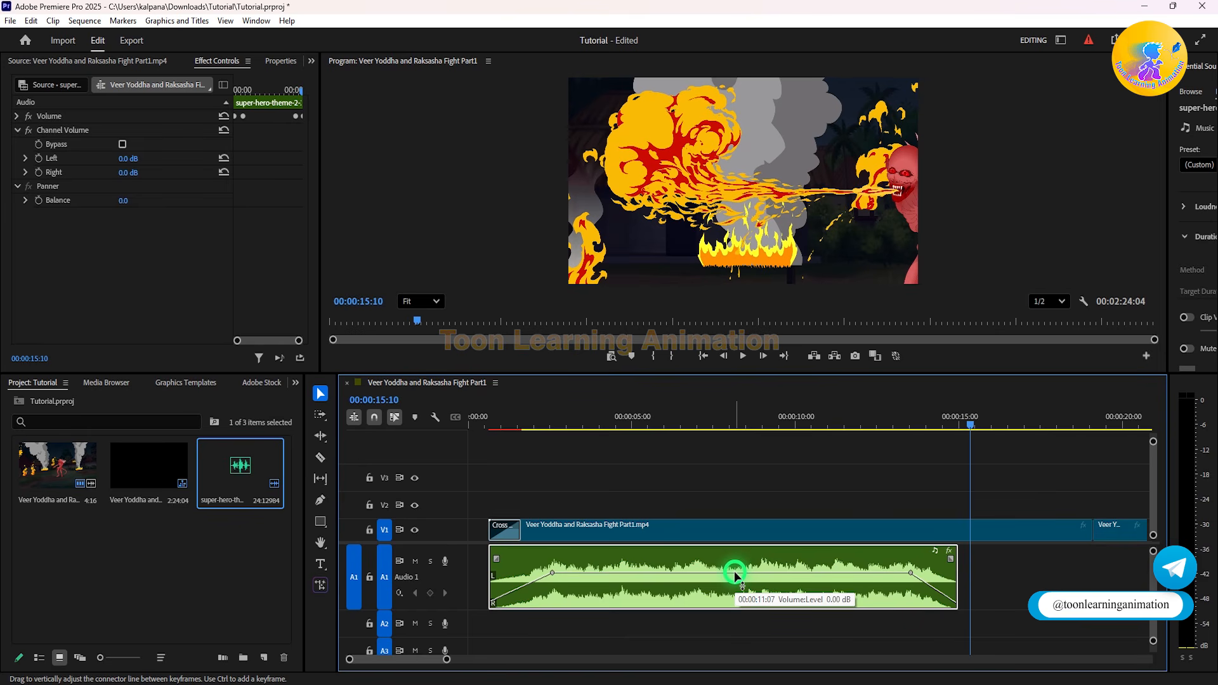
Step: Split the music clip with the Razor tool at about 6.2 and 9.4 seconds, and lower the middle segment's volume
left_click(320, 457)
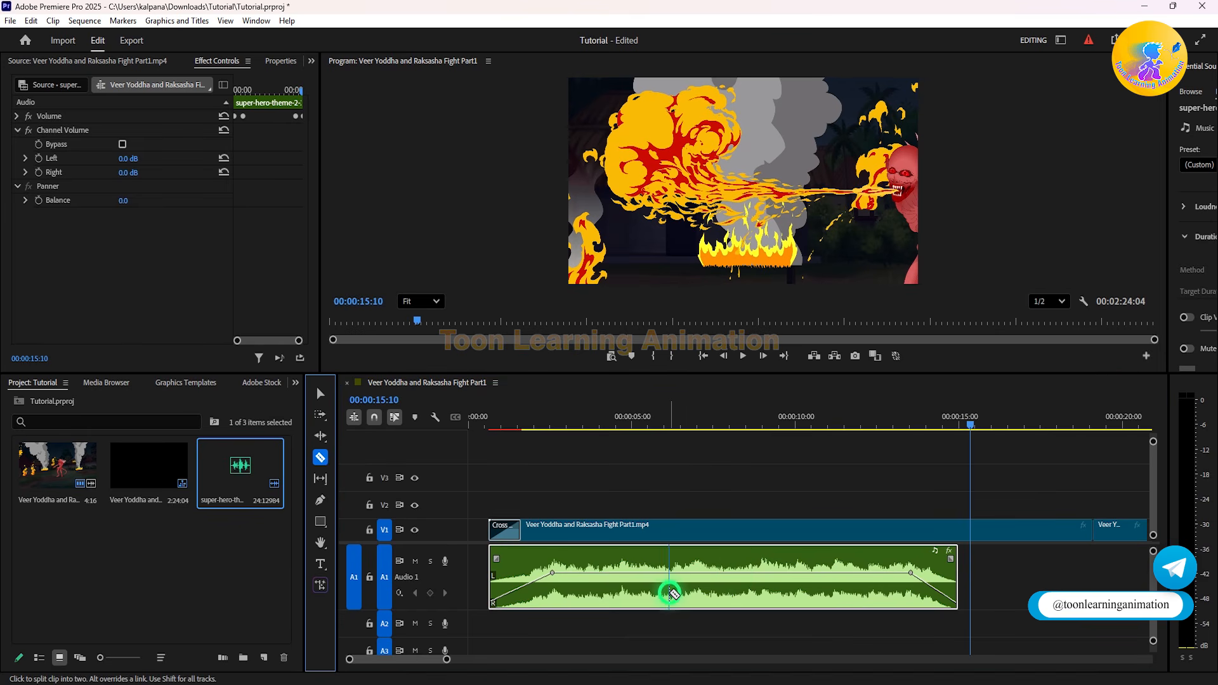
left_click(673, 568)
left_click(780, 569)
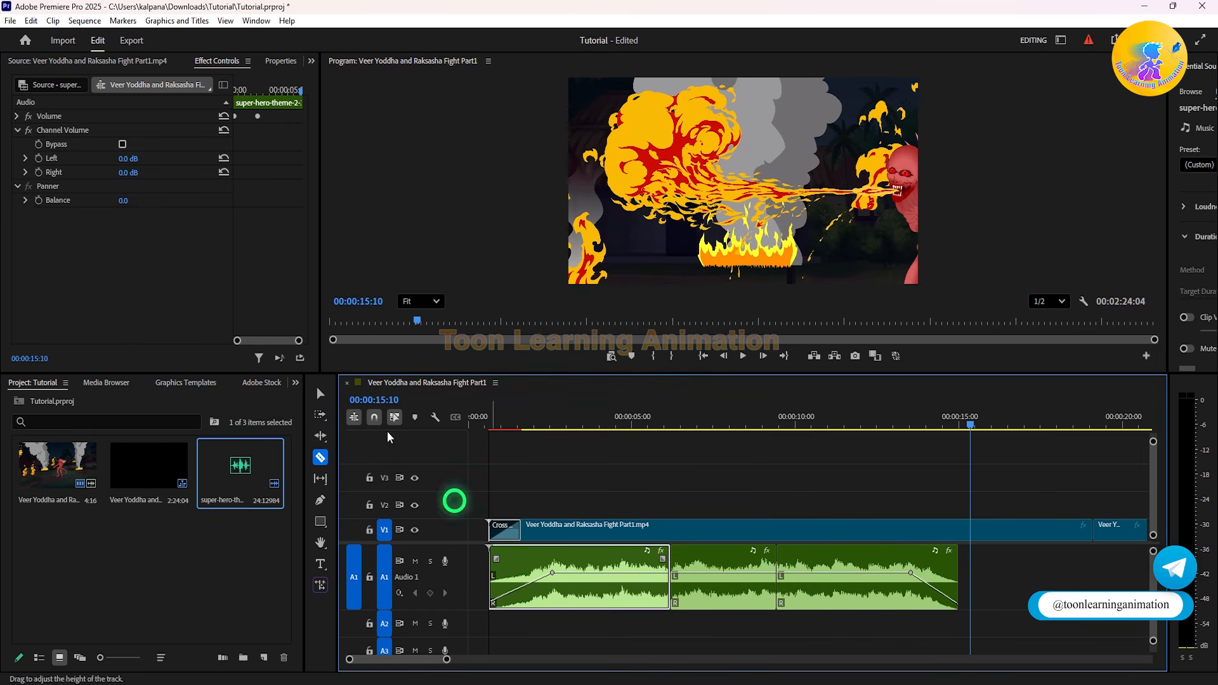
left_click(320, 393)
left_click_drag(715, 574, 711, 587)
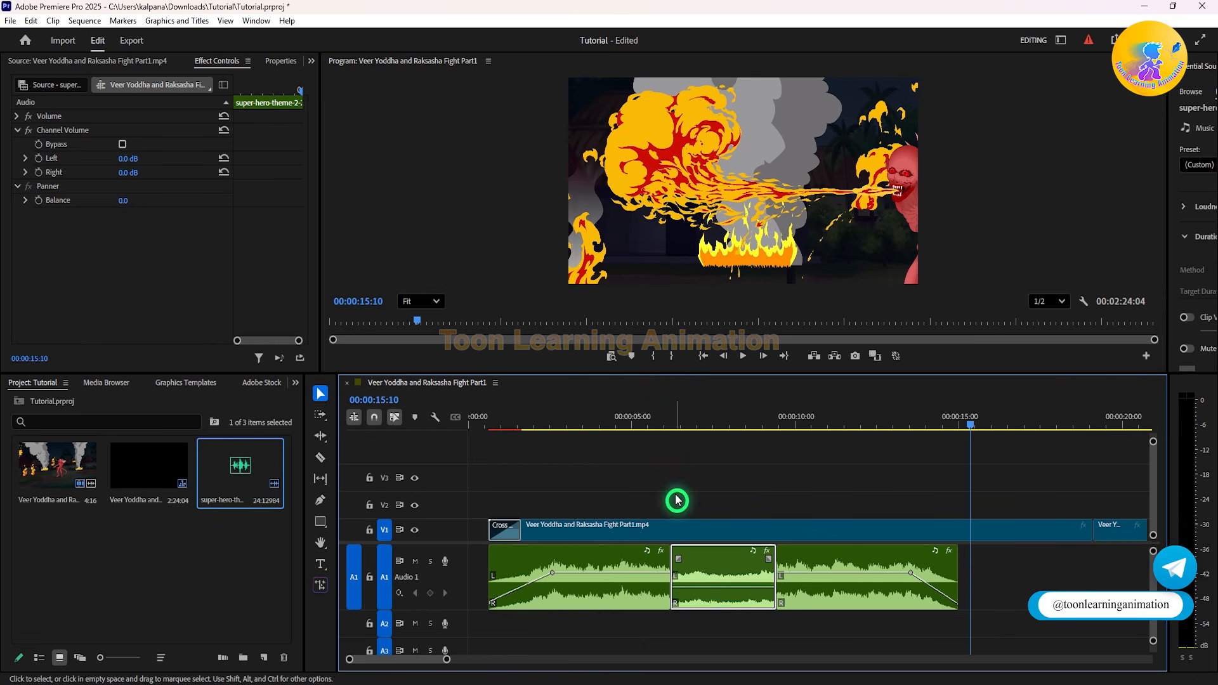
Step: Play back the music across both cuts to compare the quieter middle segment with its neighbours
left_click(652, 416)
key("space")
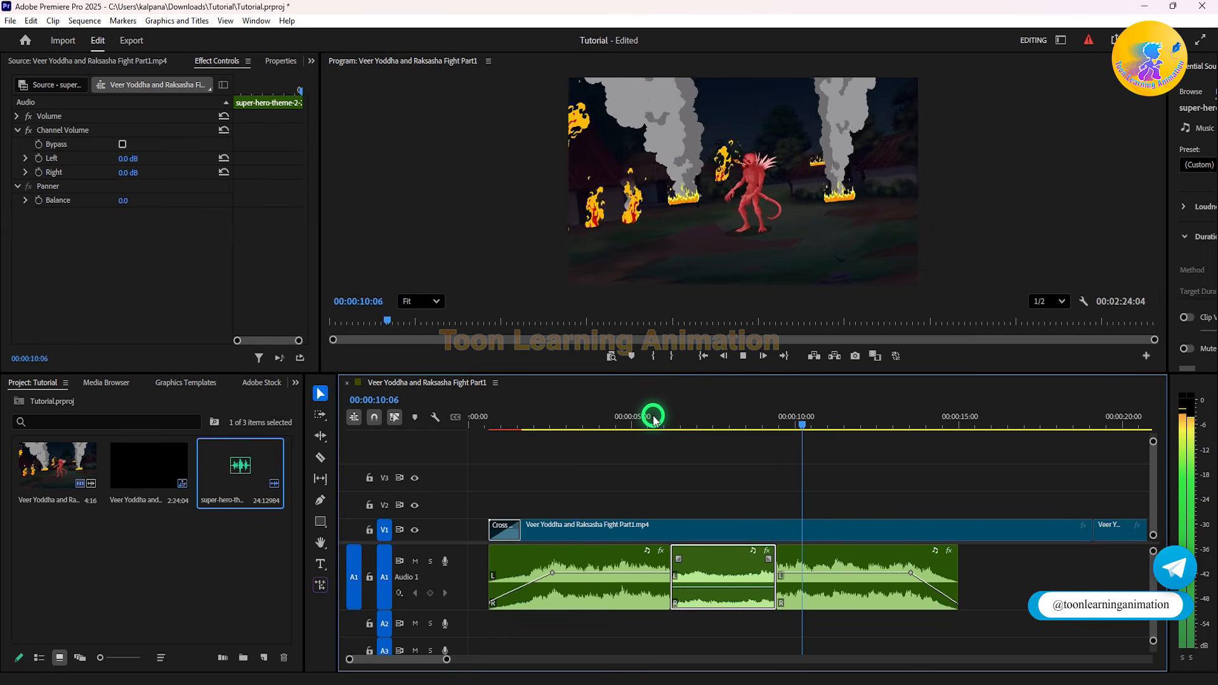
key("space")
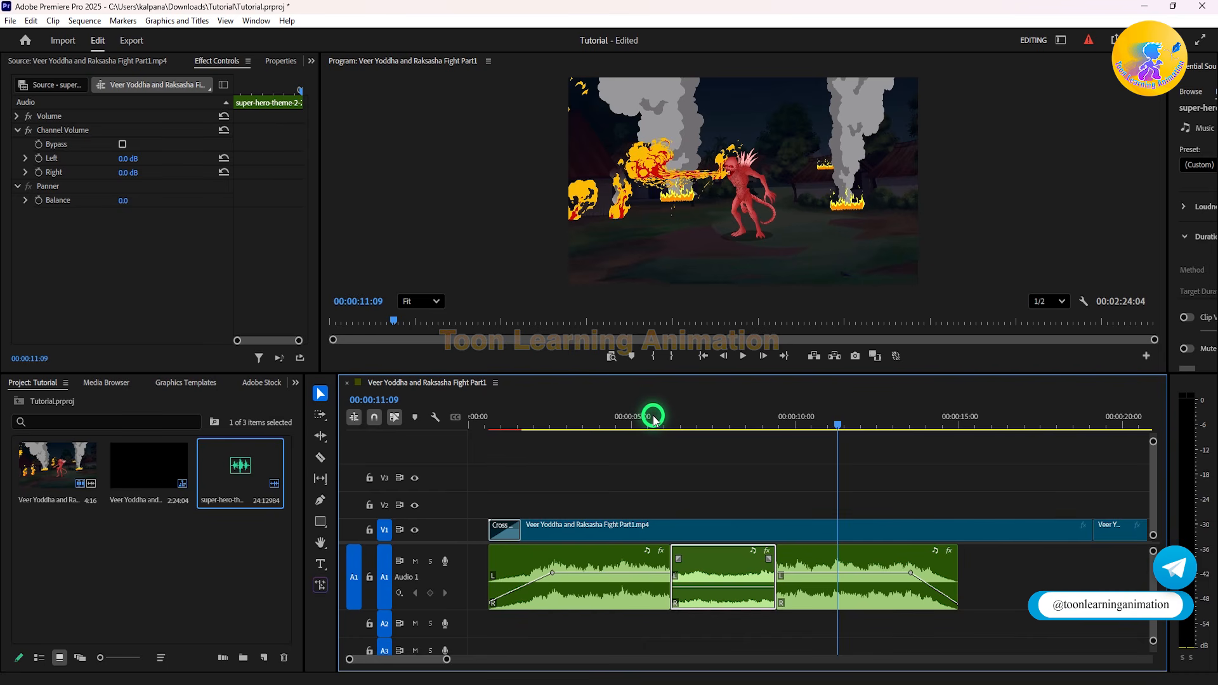
left_click(652, 421)
key("space")
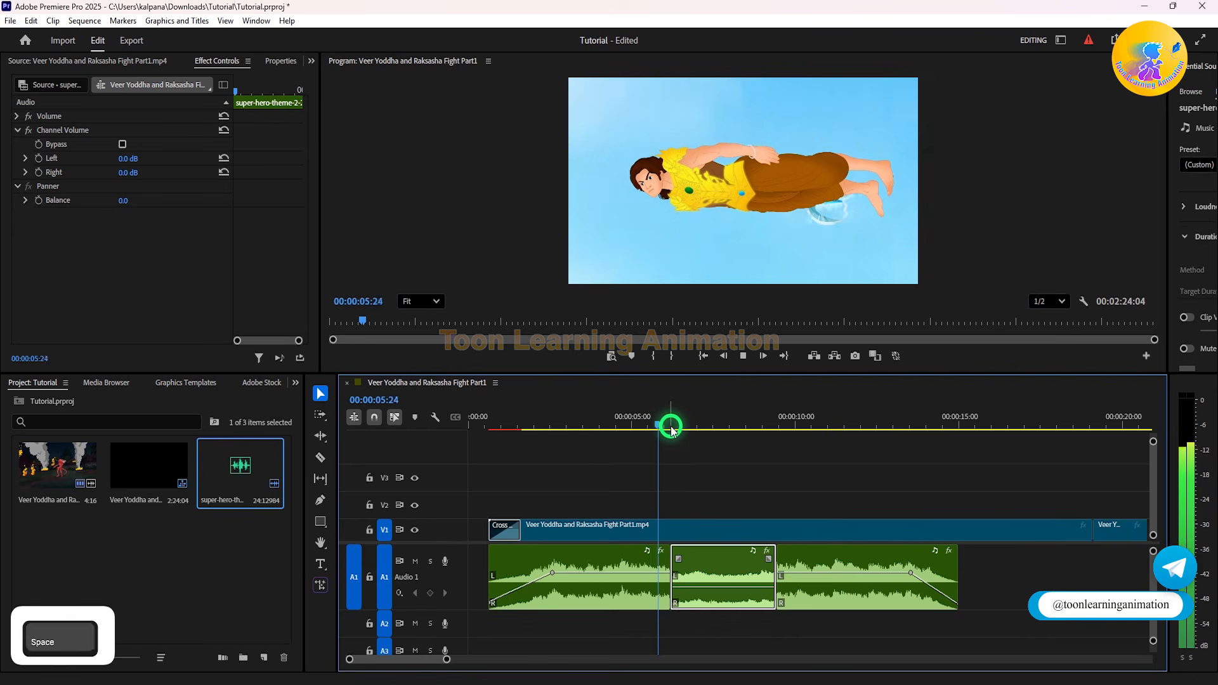
key("space")
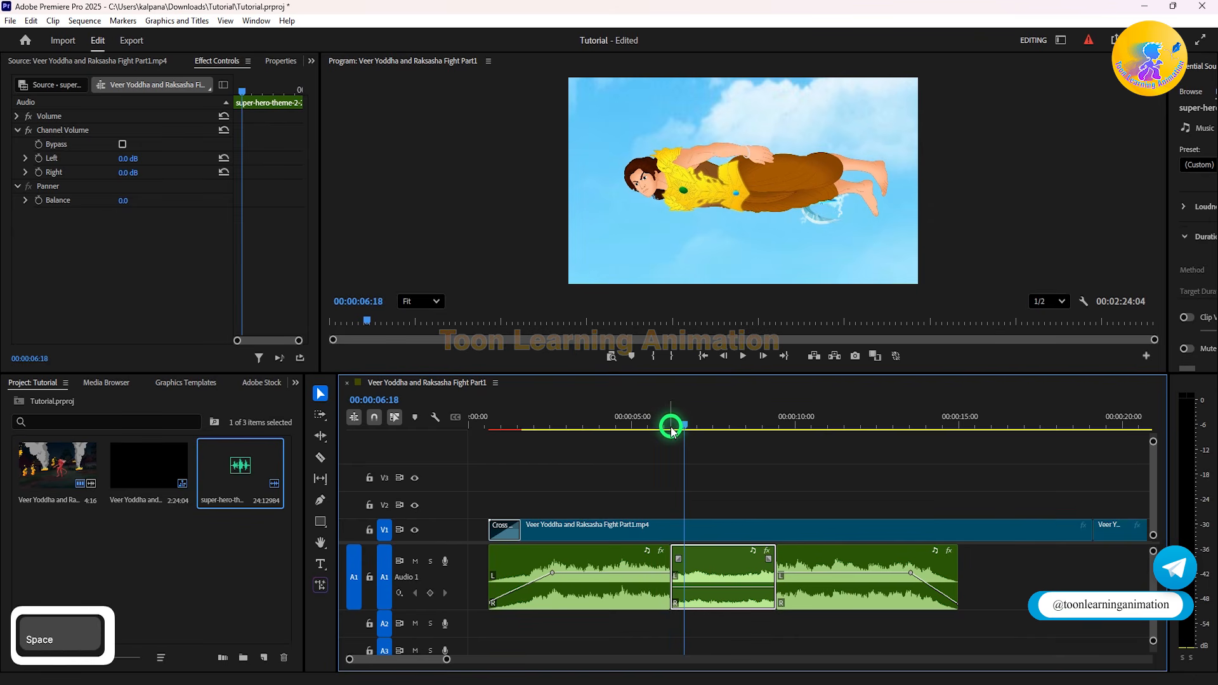
left_click(772, 418)
key("space")
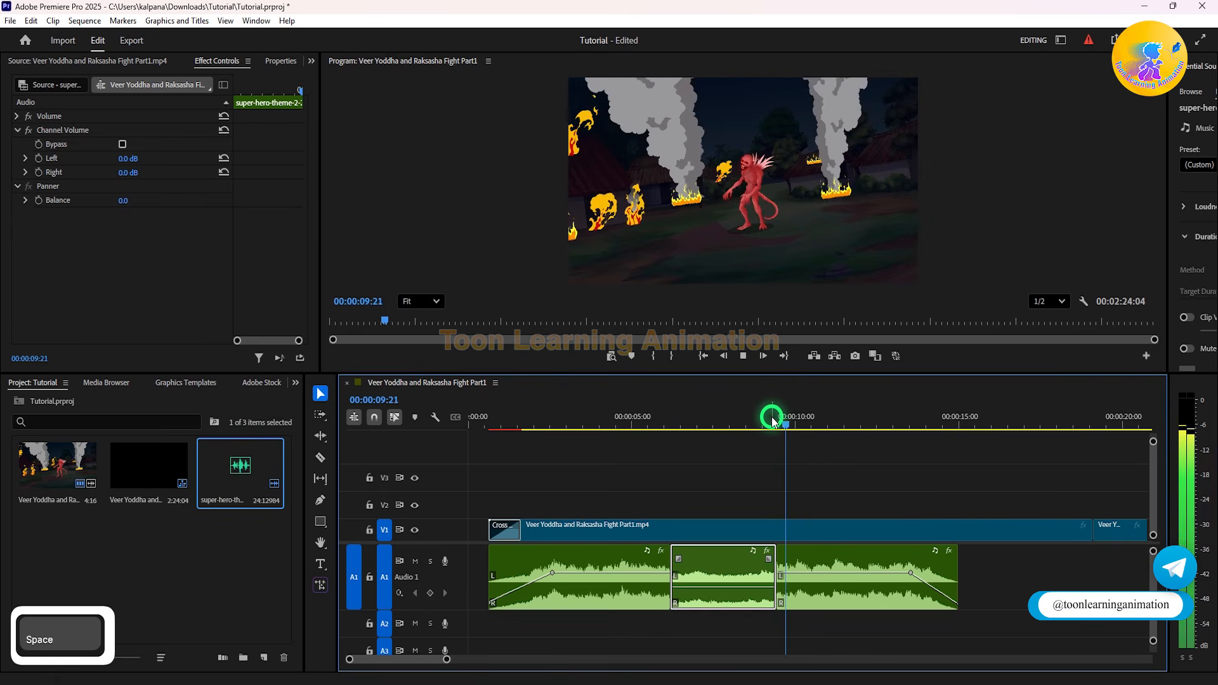
key("space")
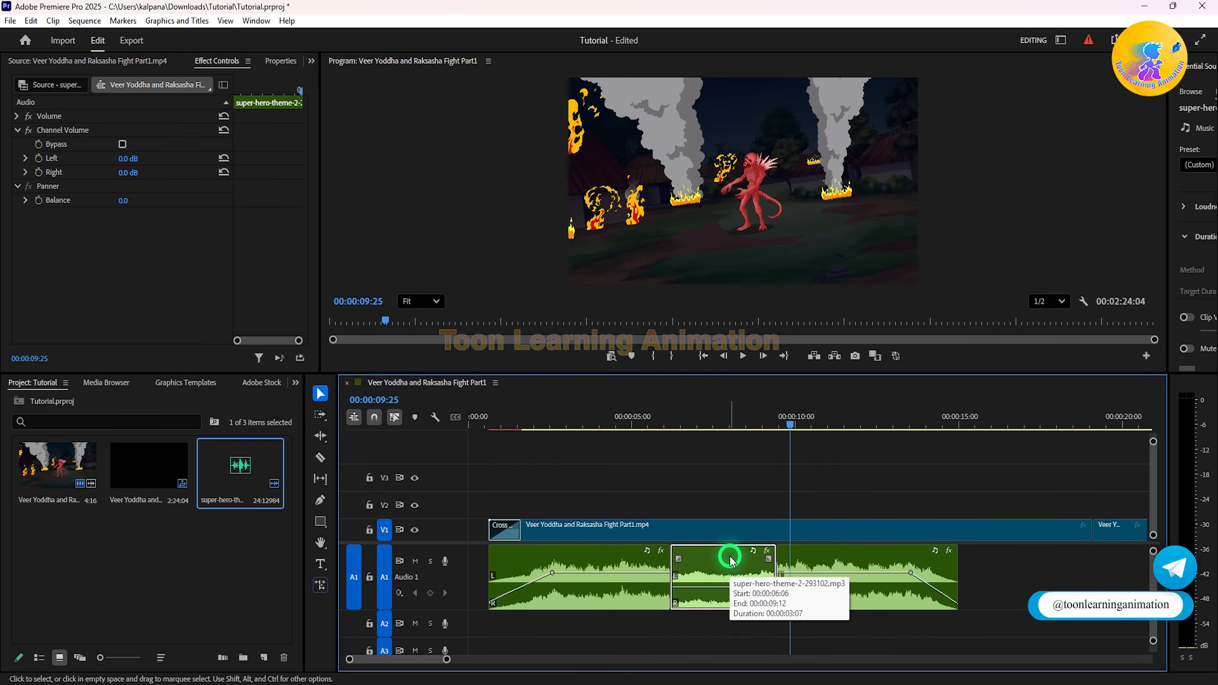
Step: Undo the middle segment's volume change and both cuts in the music clip
key("ctrl+z")
key("ctrl+z")
key("ctrl+z")
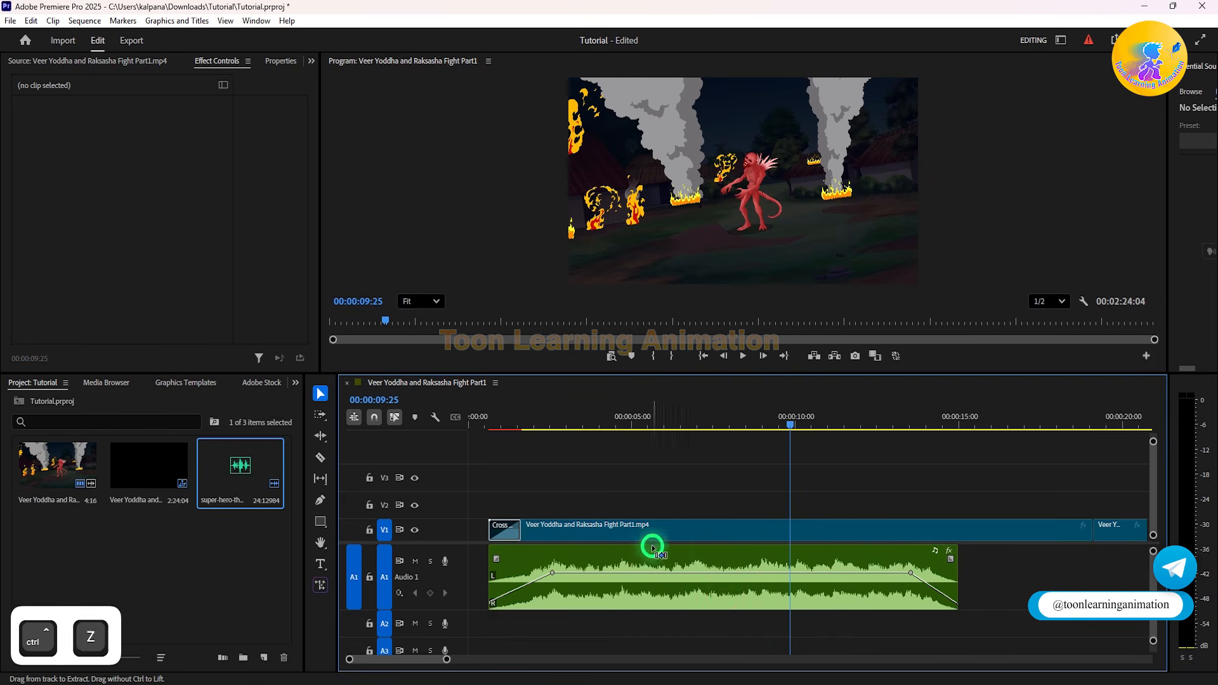
Step: Add two volume keyframes to the middle of the music clip with the Pen tool, at about 6 and 9.8 seconds
left_click(321, 500)
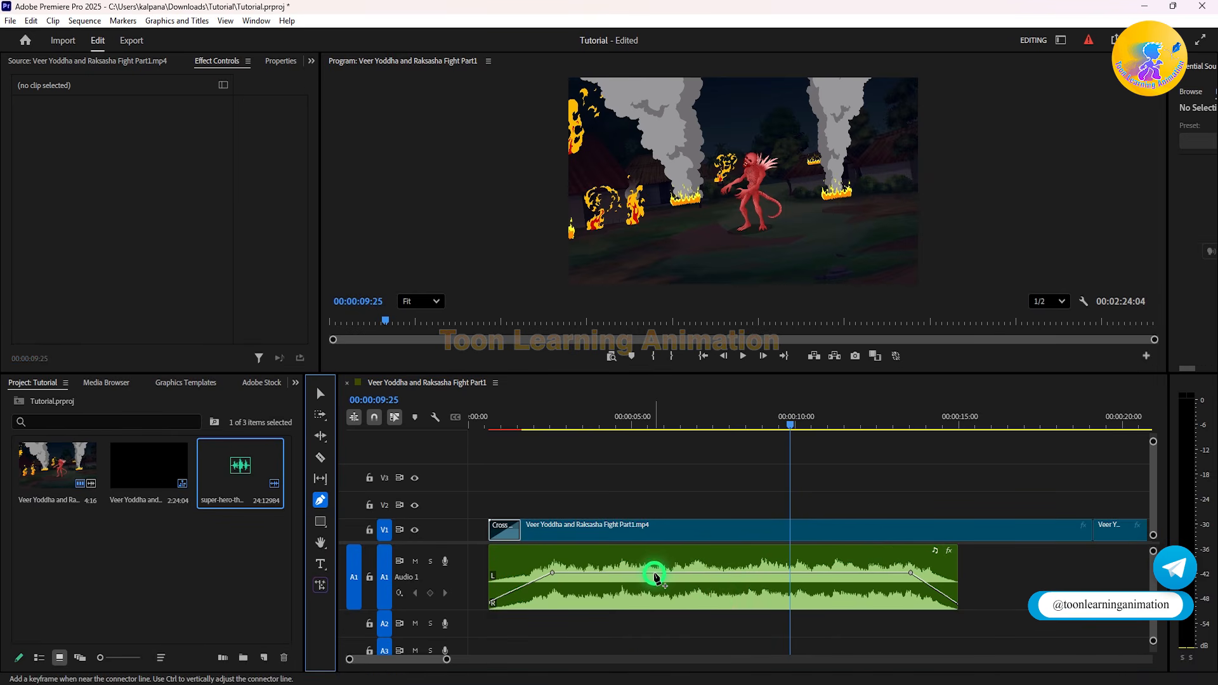
left_click(663, 573)
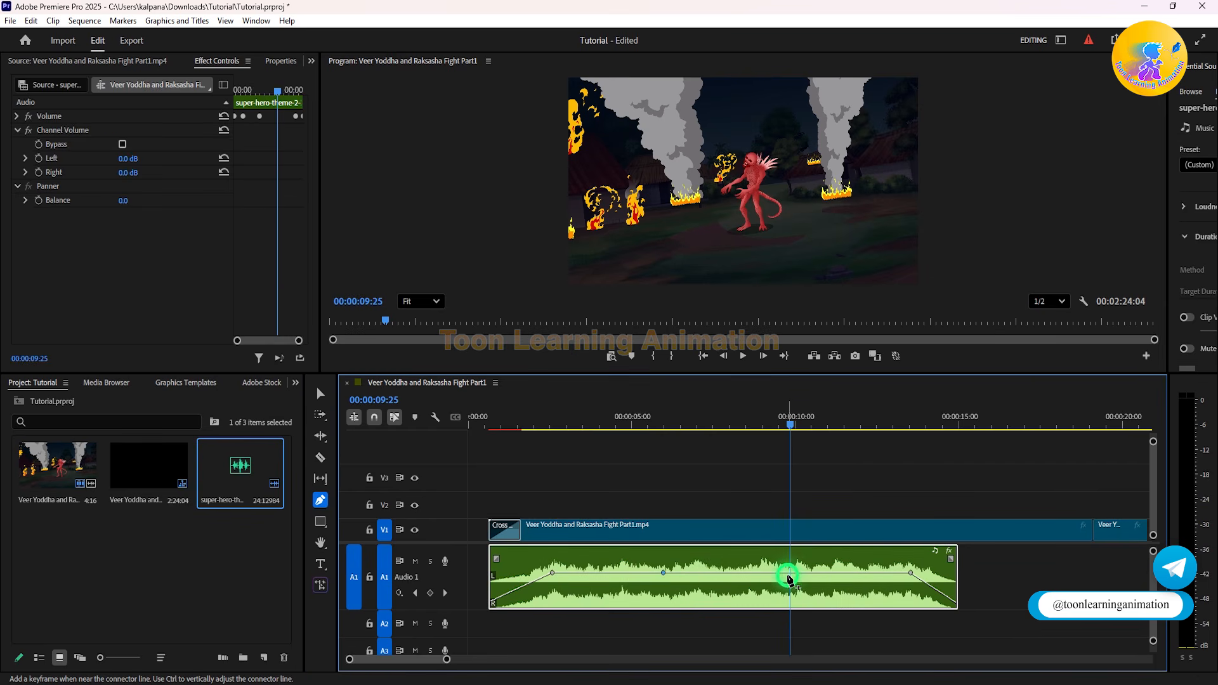
left_click(320, 394)
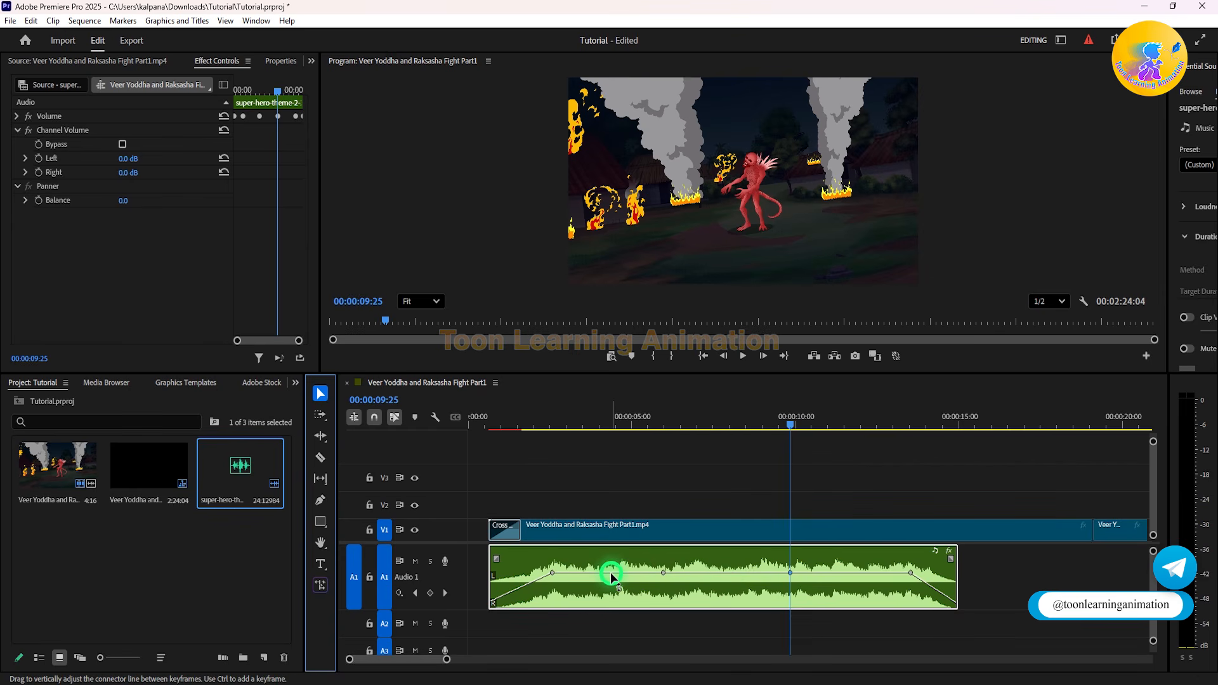
Step: Try lowering the volume between the two middle keyframes with a playback from about 2 seconds, and undo the change
left_click_drag(733, 572, 661, 591)
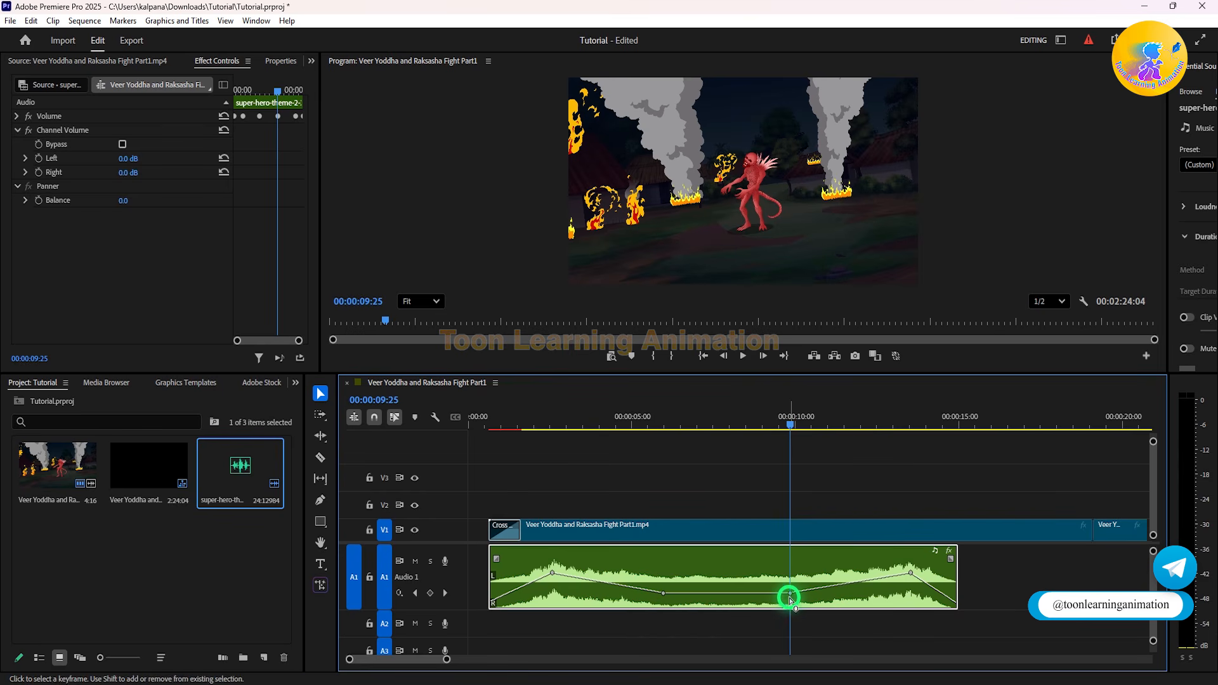
left_click(533, 417)
key("space")
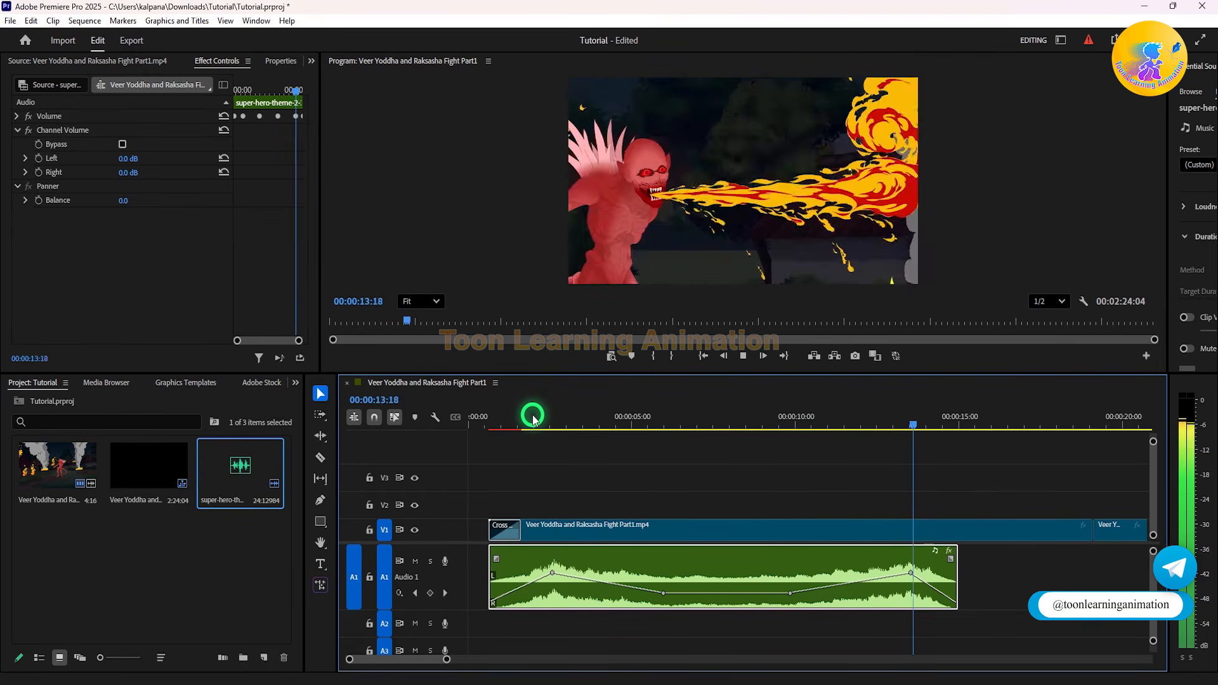
key("ctrl+z")
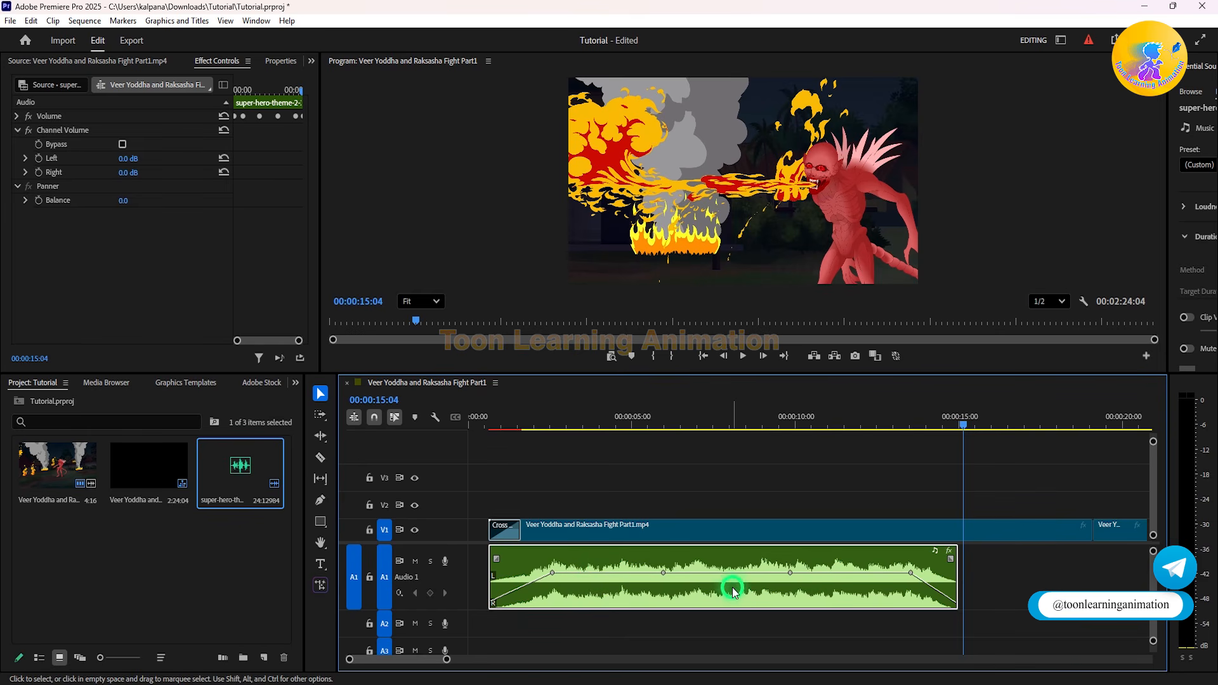
Step: Add two more volume keyframes just inside the middle pair, at about 6.1 and 9.6 seconds
left_click(321, 500)
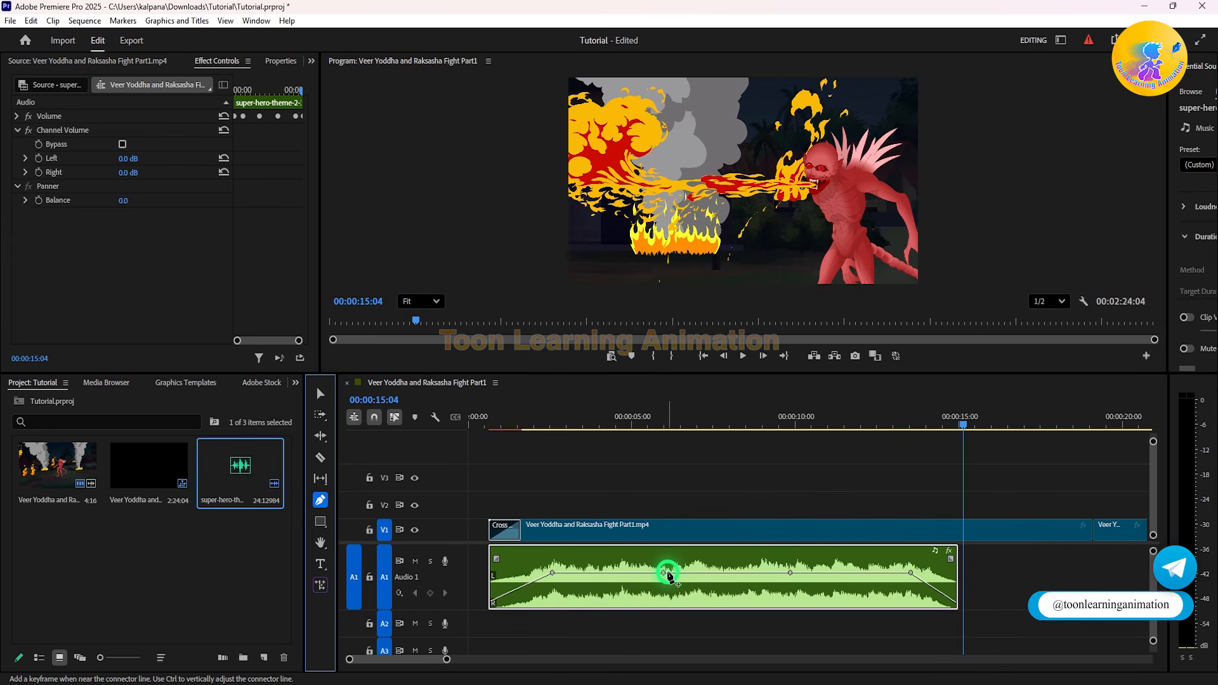
left_click(668, 573)
left_click(786, 574)
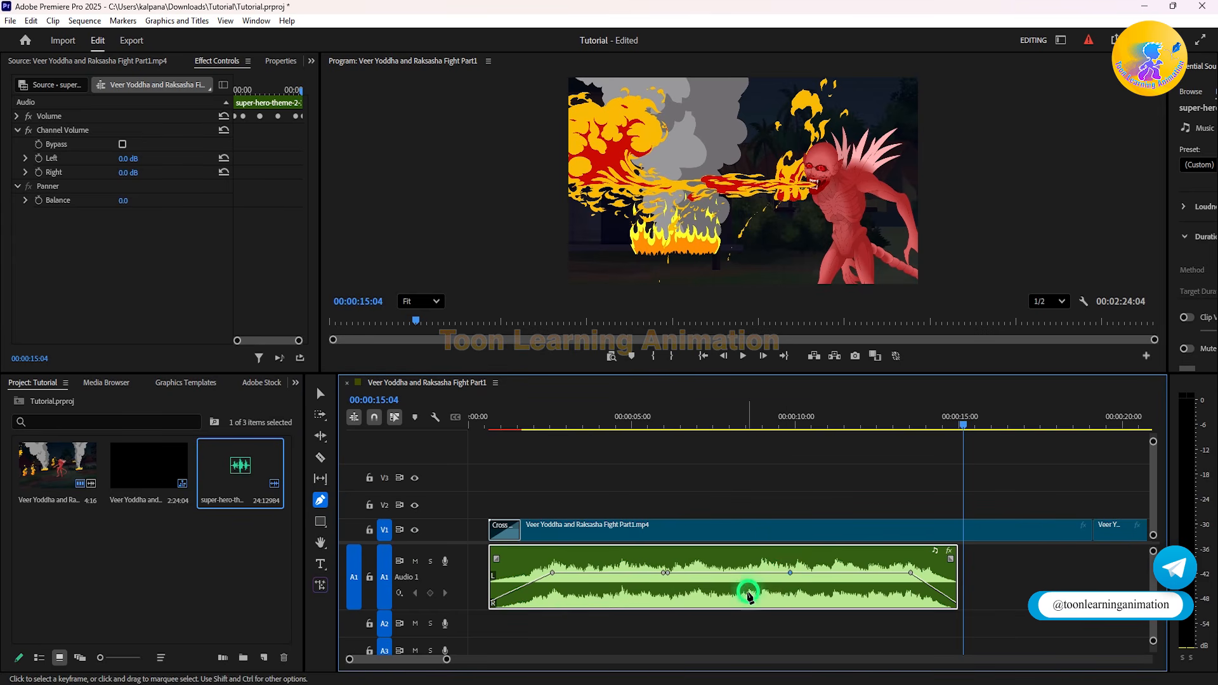
left_click(787, 572)
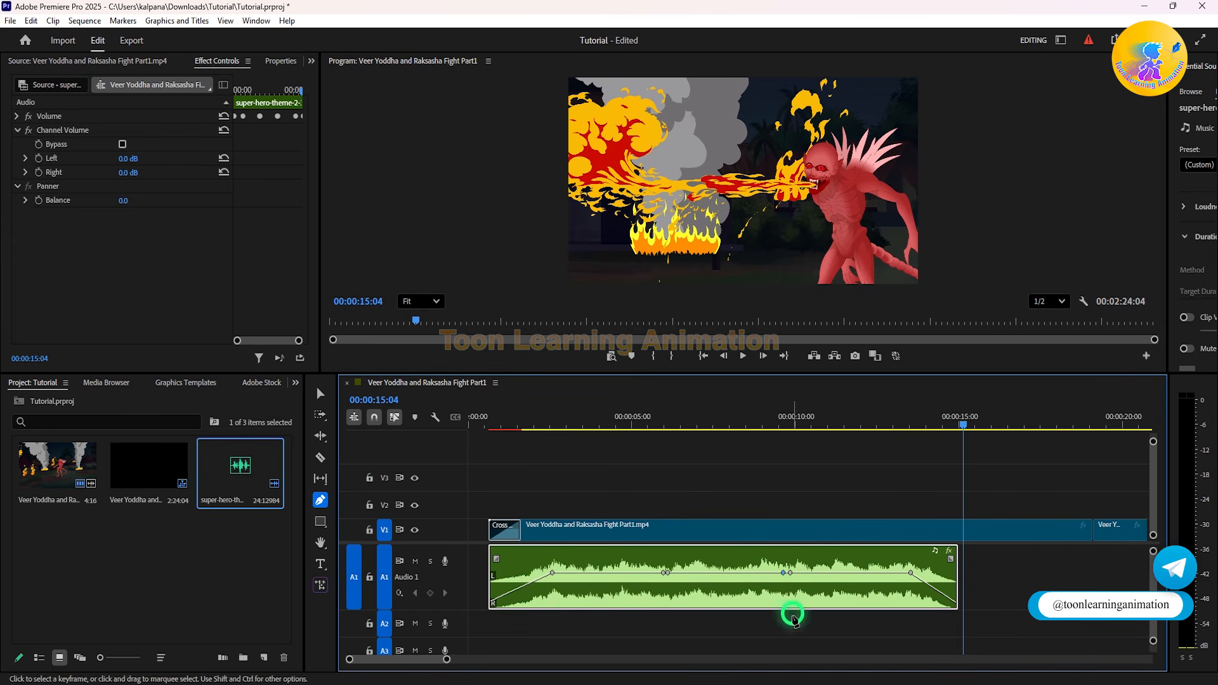
left_click(321, 394)
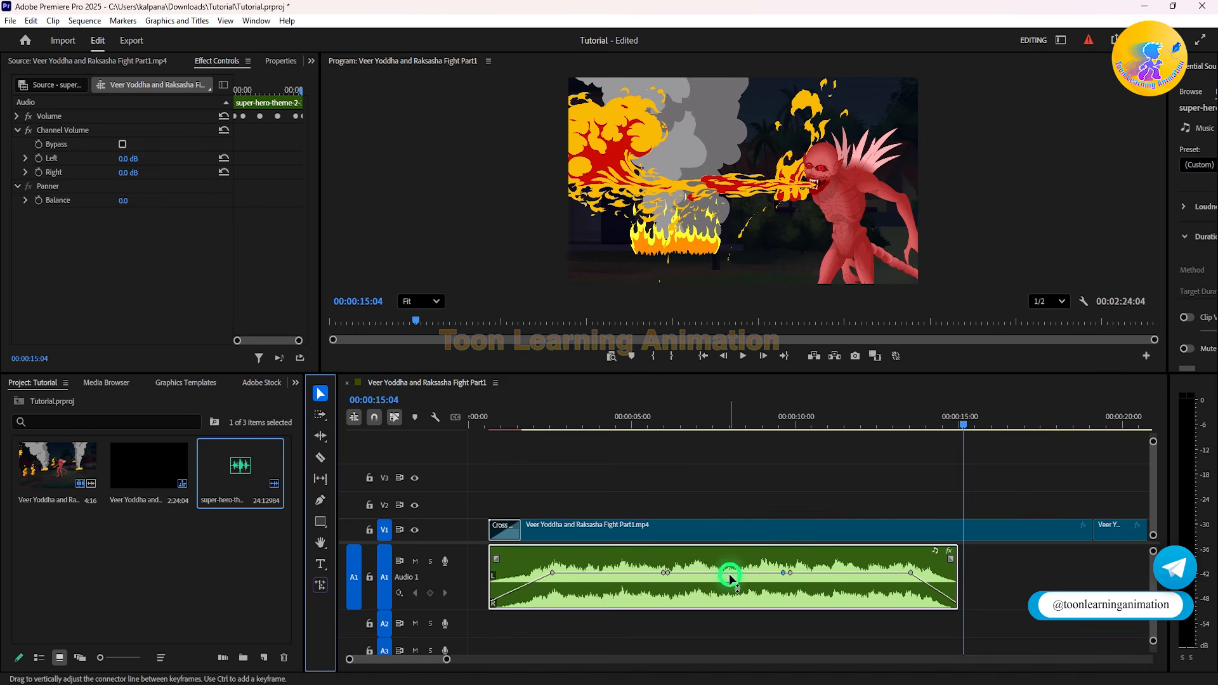
Step: Lower the music volume between the two inner keyframes and play the result from about 1.6 seconds
left_click_drag(729, 573, 729, 593)
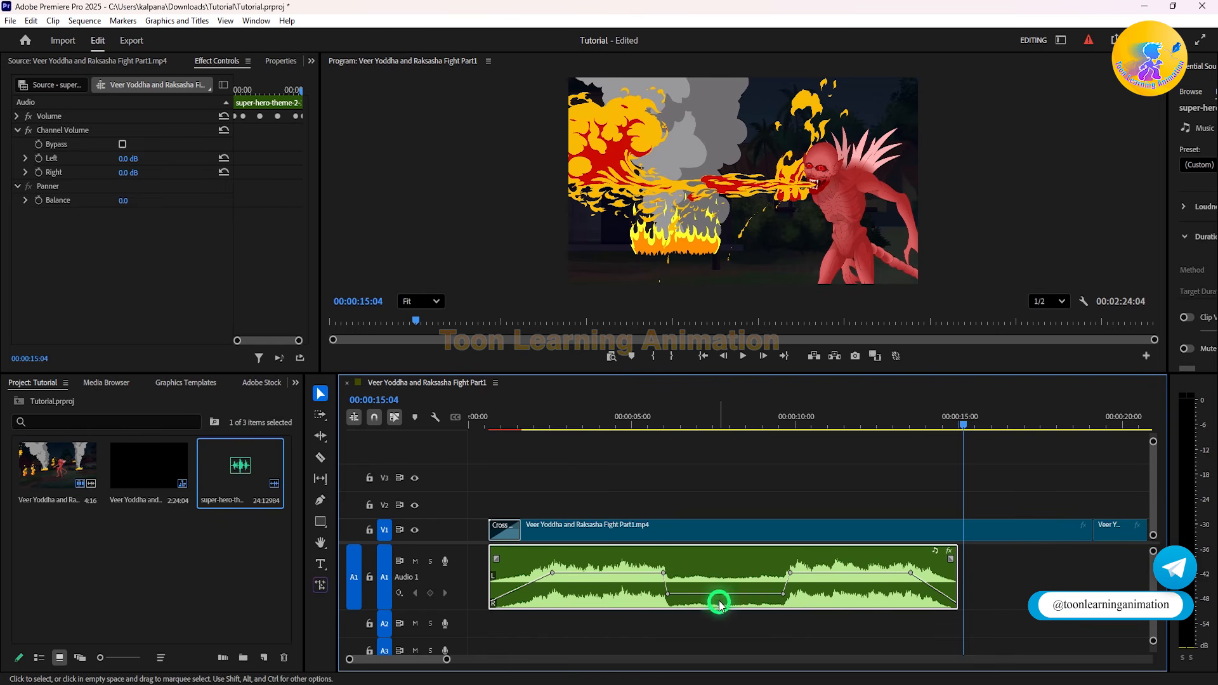
left_click_drag(720, 594, 720, 592)
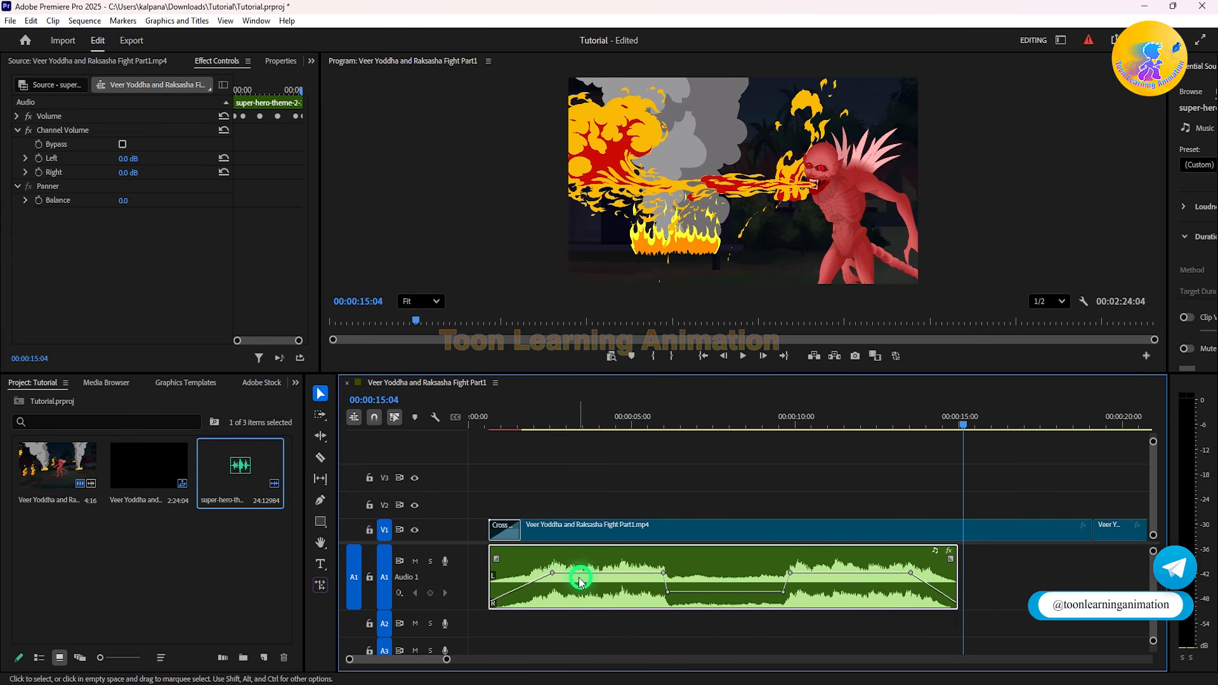
left_click(522, 420)
key("space")
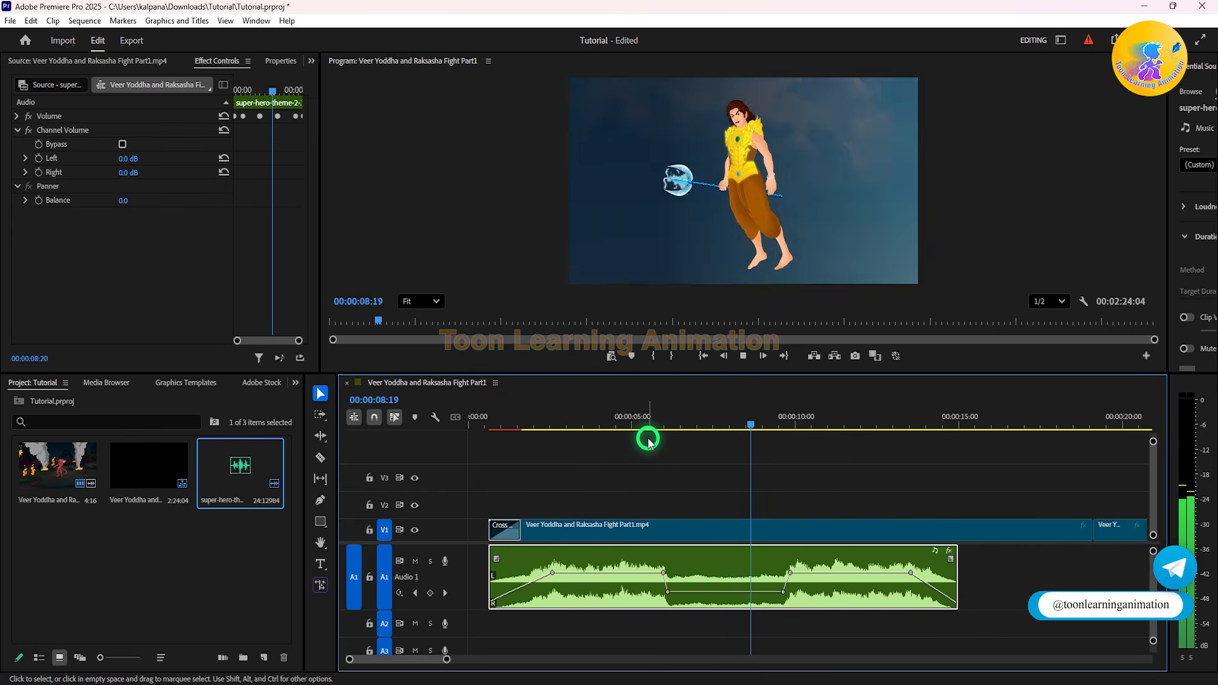
key("space")
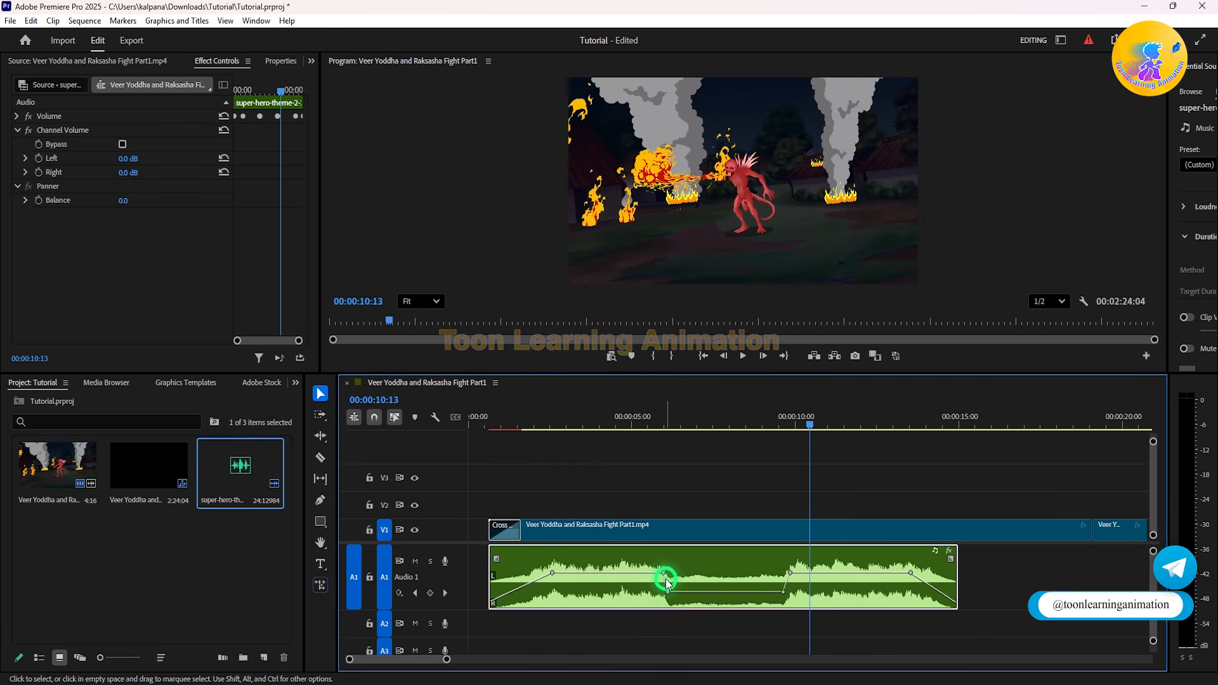
Step: Move the two lowered volume keyframes inward to about 6.5 and 9.2 seconds and play back from about 5.5 seconds
left_click_drag(668, 594, 677, 593)
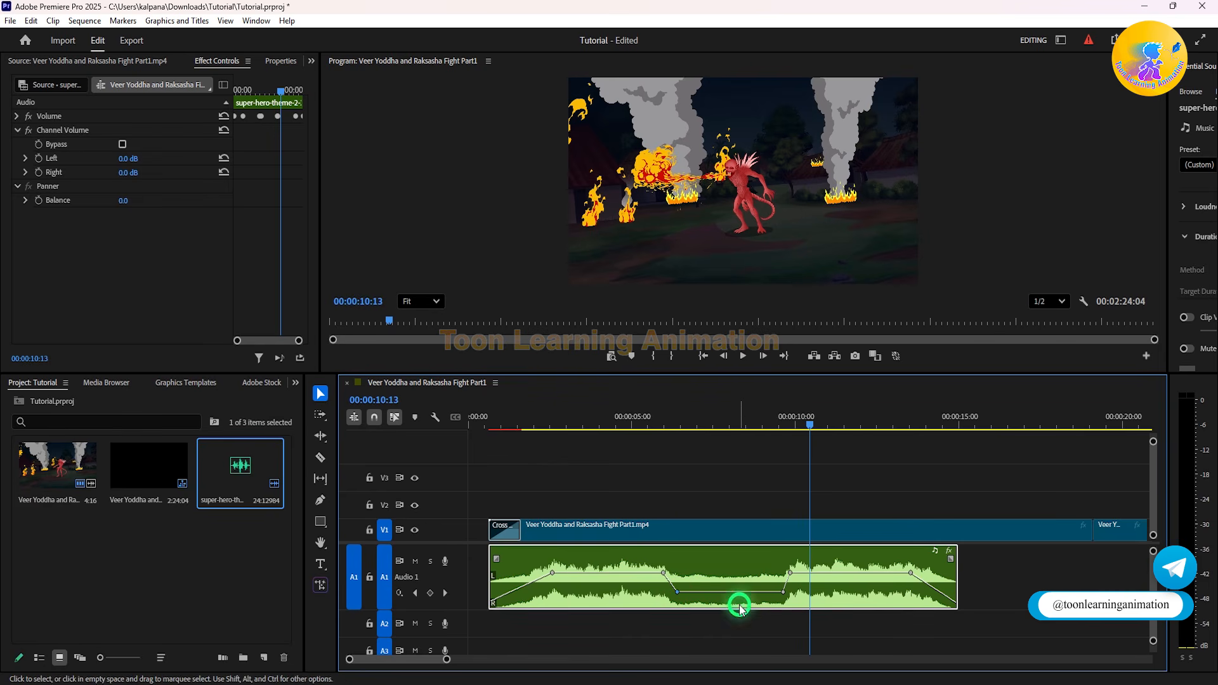
left_click_drag(785, 592, 770, 591)
left_click_drag(679, 592, 679, 590)
left_click(658, 424)
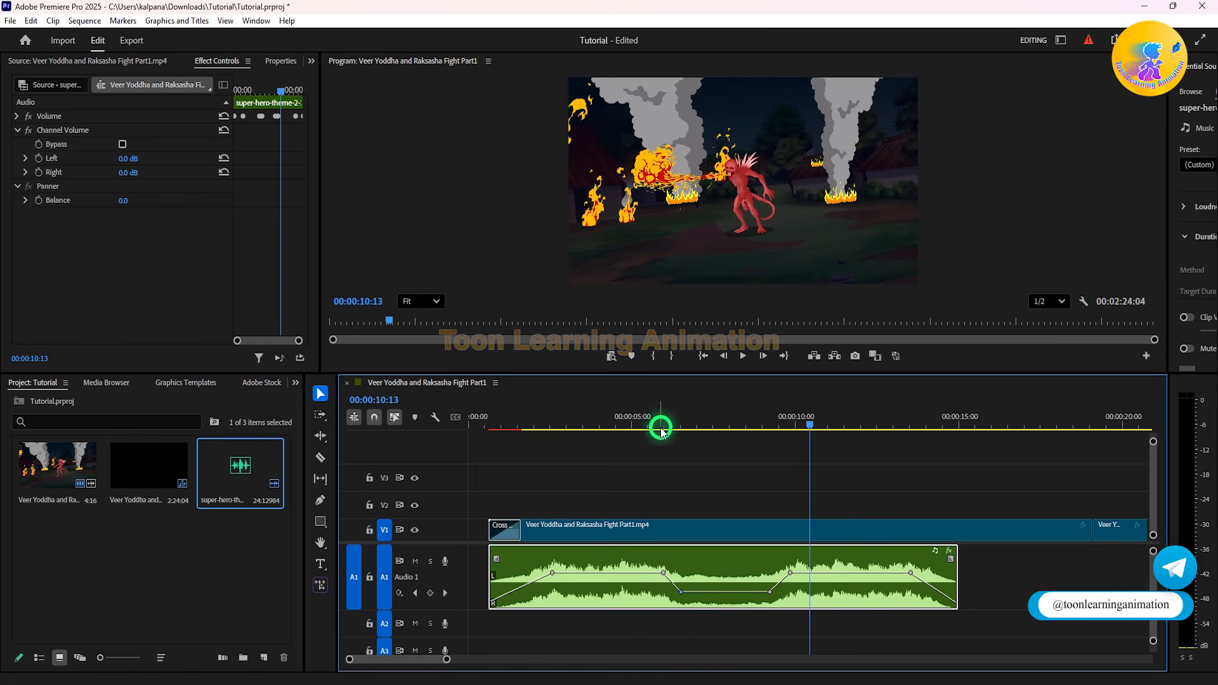
key("space")
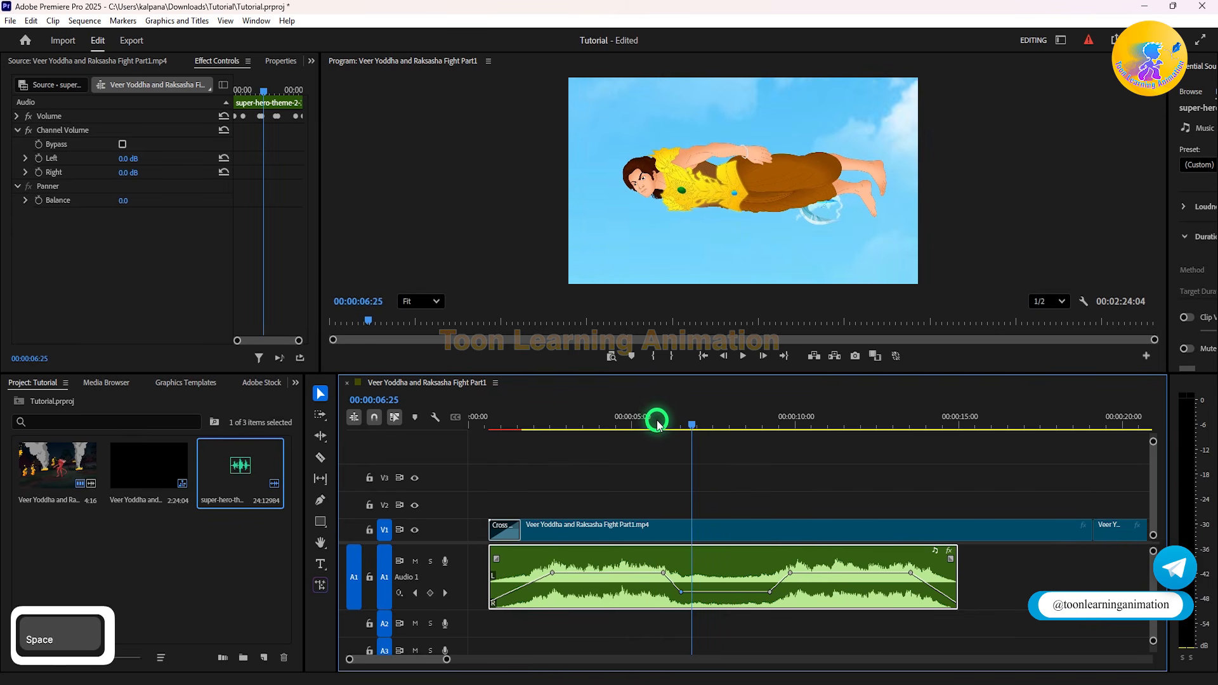
left_click(651, 424)
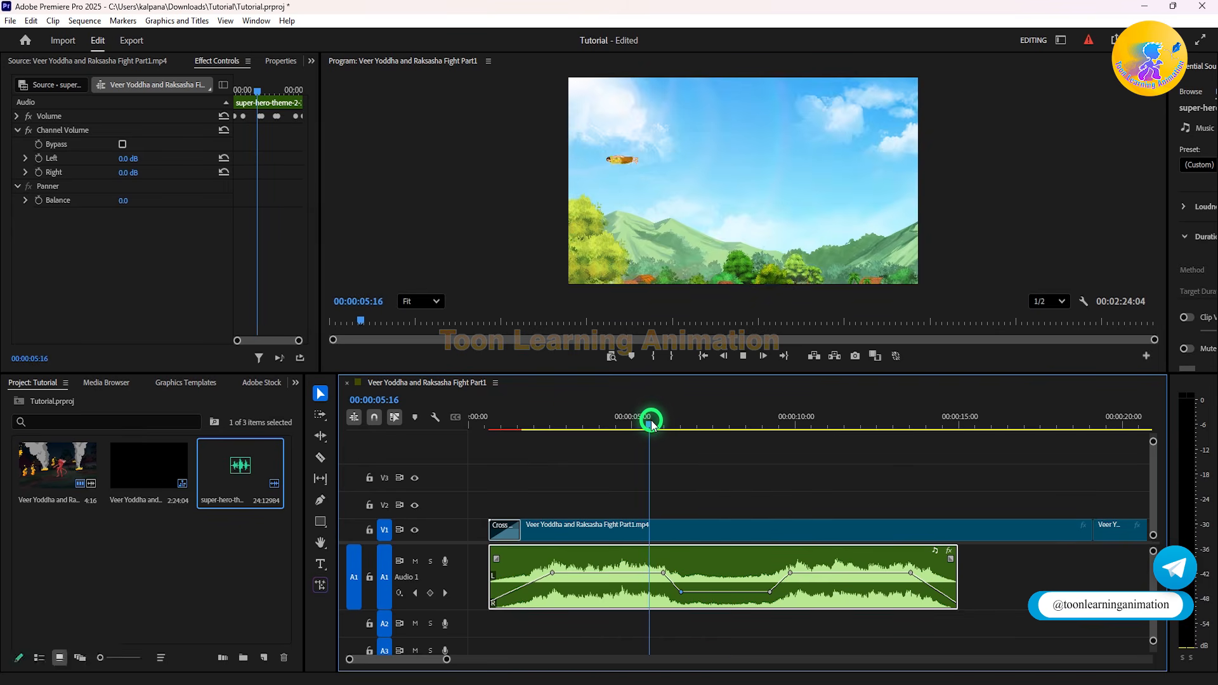
key("space")
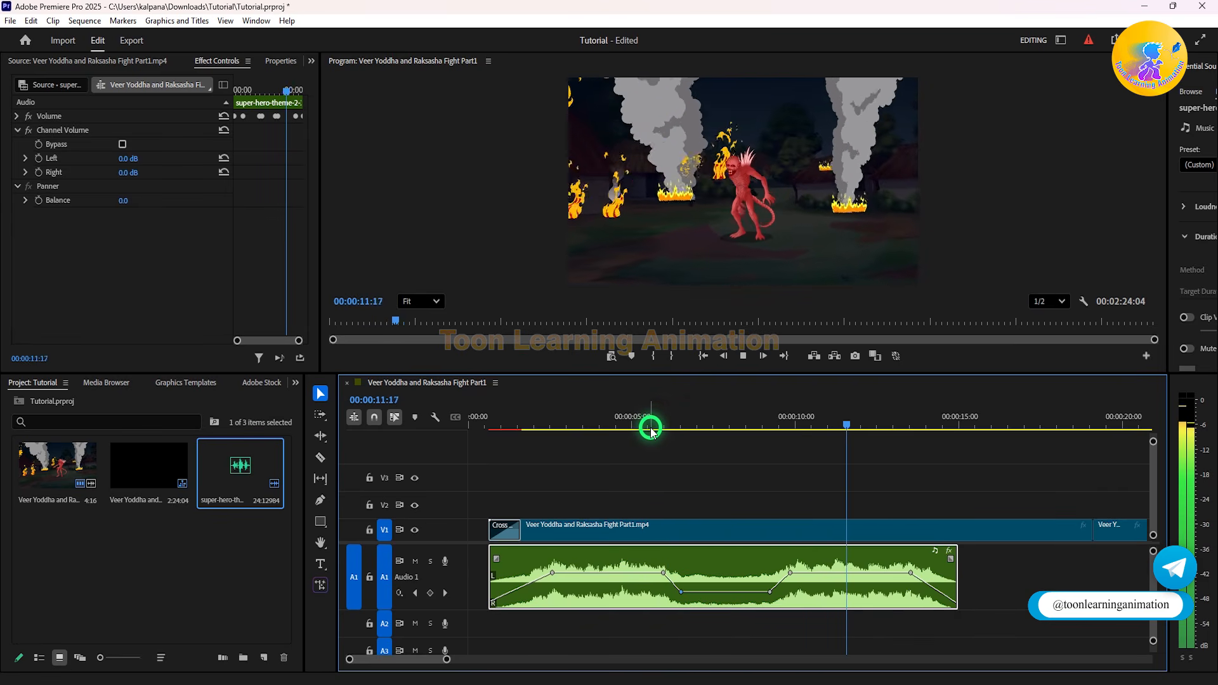
key("space")
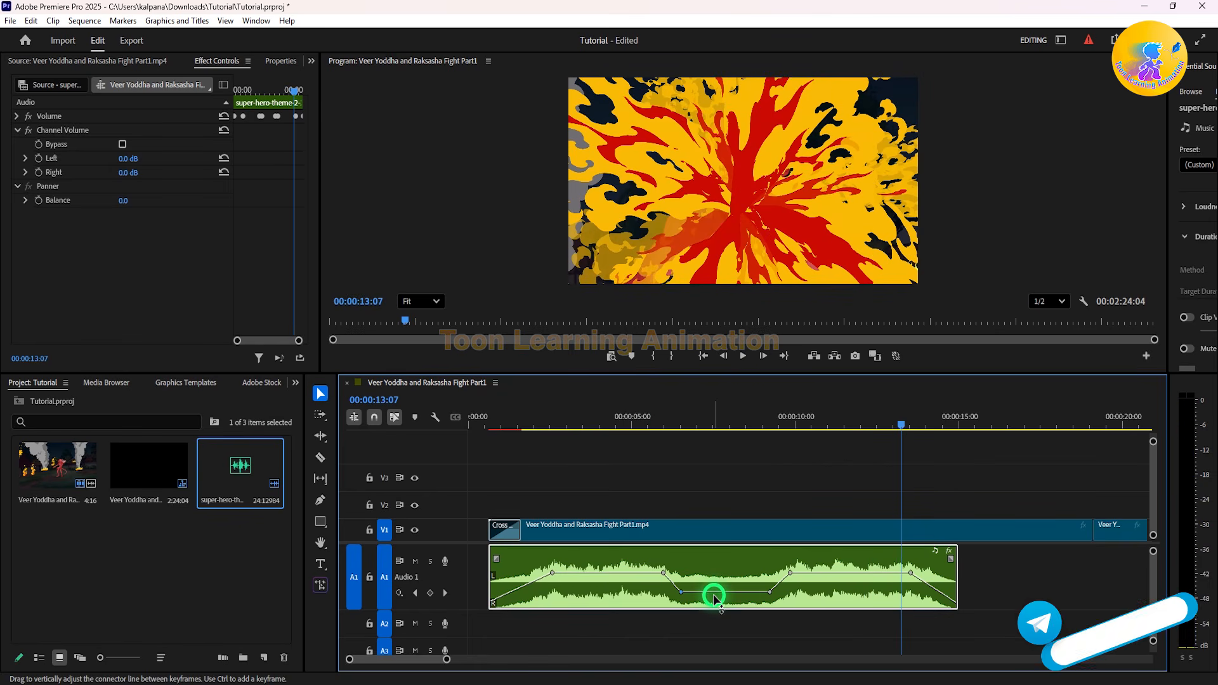
Step: Raise the music volume between the two inner keyframes above the rest and play it from about 5.8 seconds
left_click_drag(714, 596, 711, 557)
left_click(658, 420)
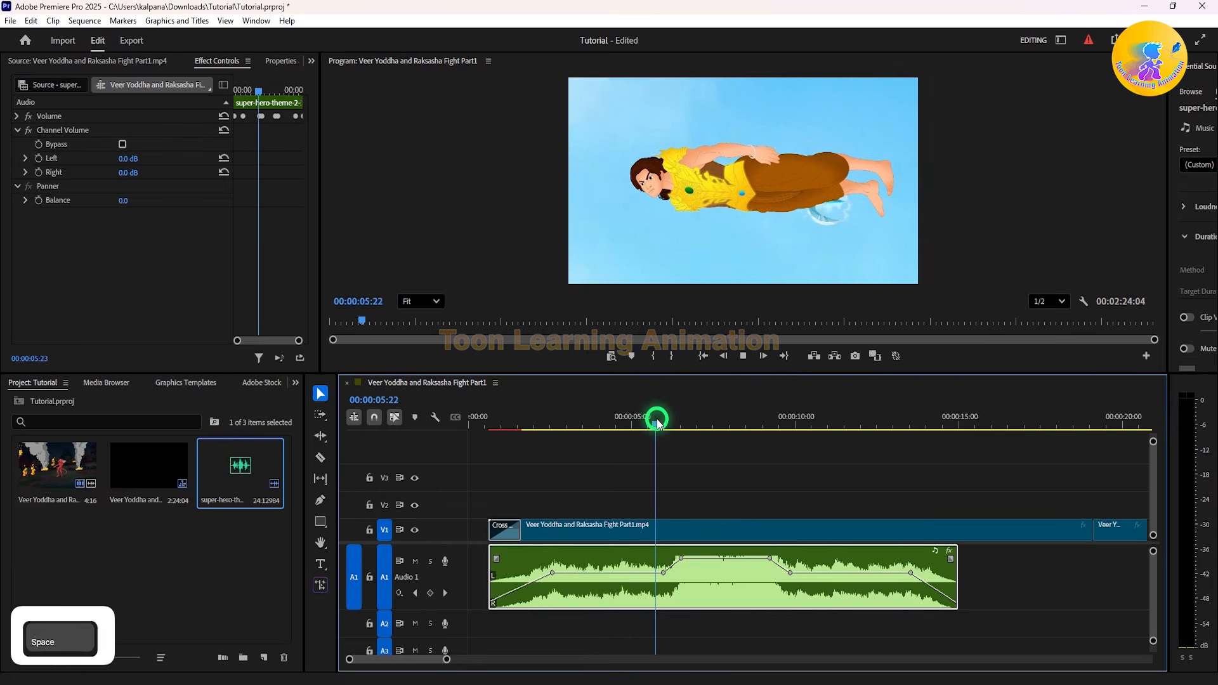
key("space")
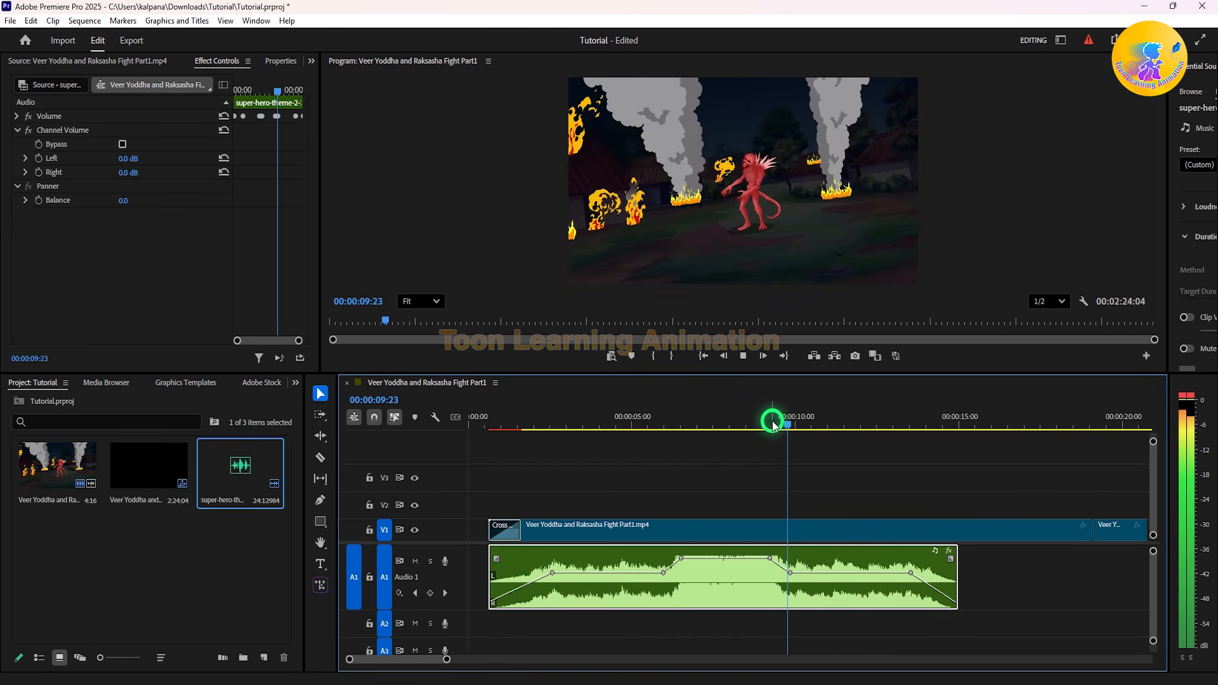
key("space")
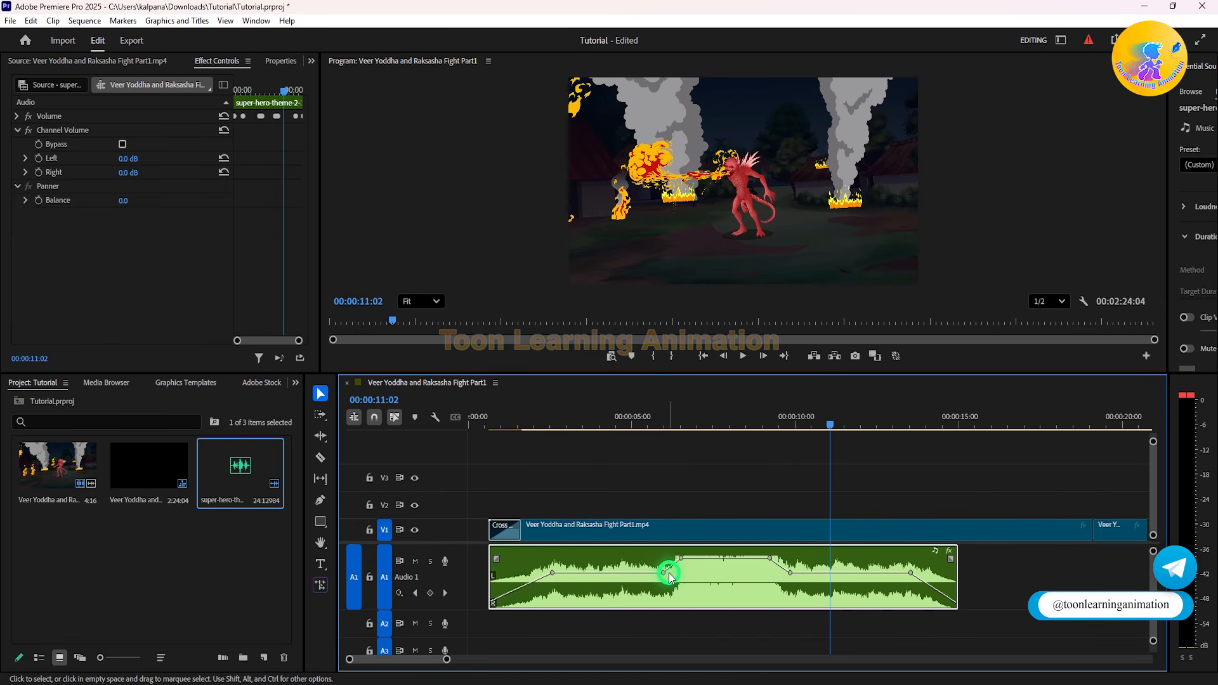
key("ctrl+z")
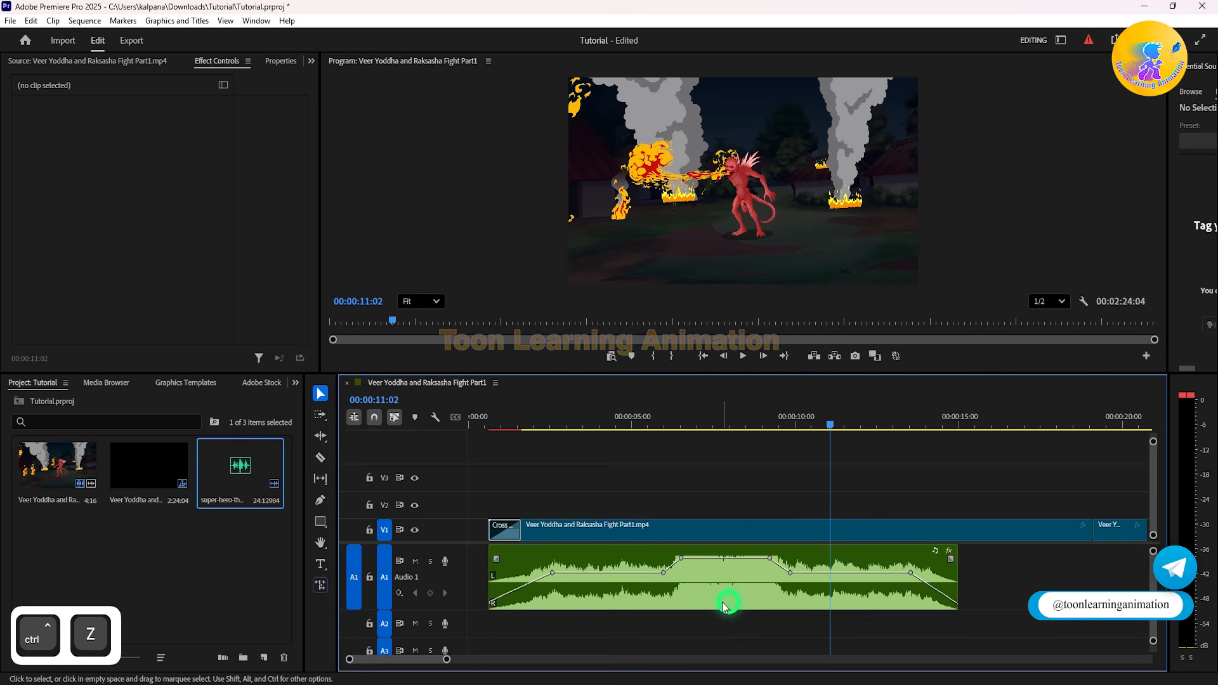
Step: Delete all volume keyframes from the music clip, raising the last one back to a normal level before removing it
left_click(494, 604)
key("Delete")
left_click(554, 573)
key("Delete")
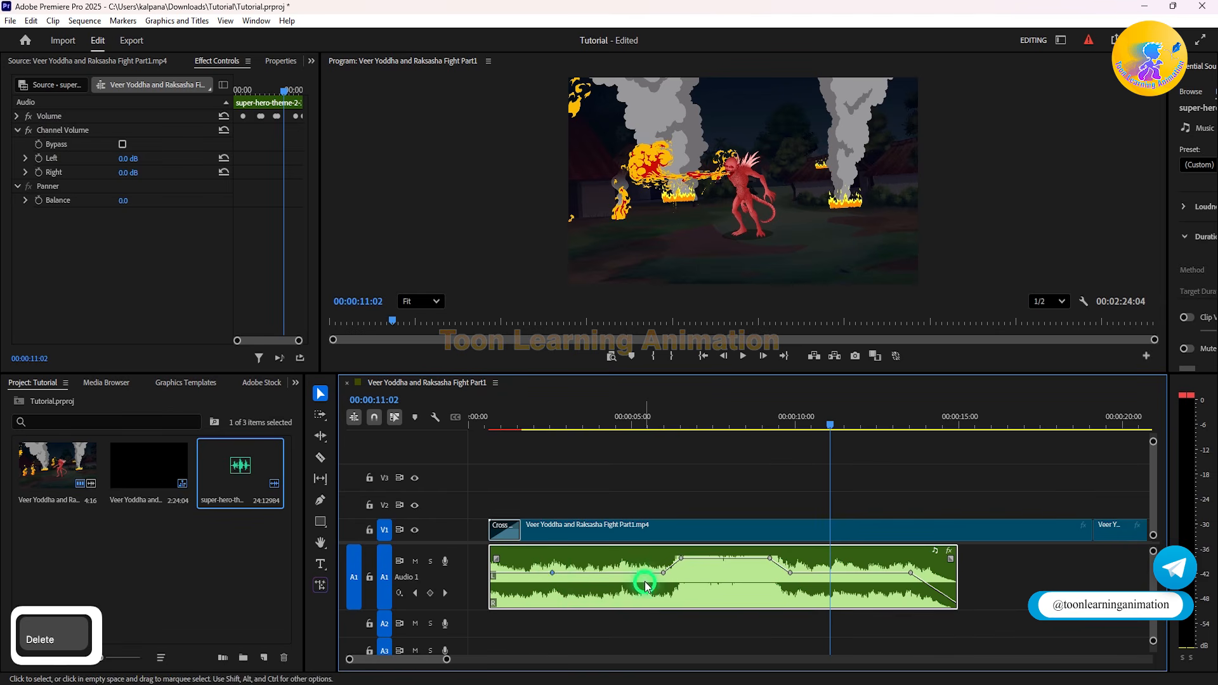
left_click(663, 573)
key("Delete")
left_click(682, 558)
key("Delete")
left_click(770, 558)
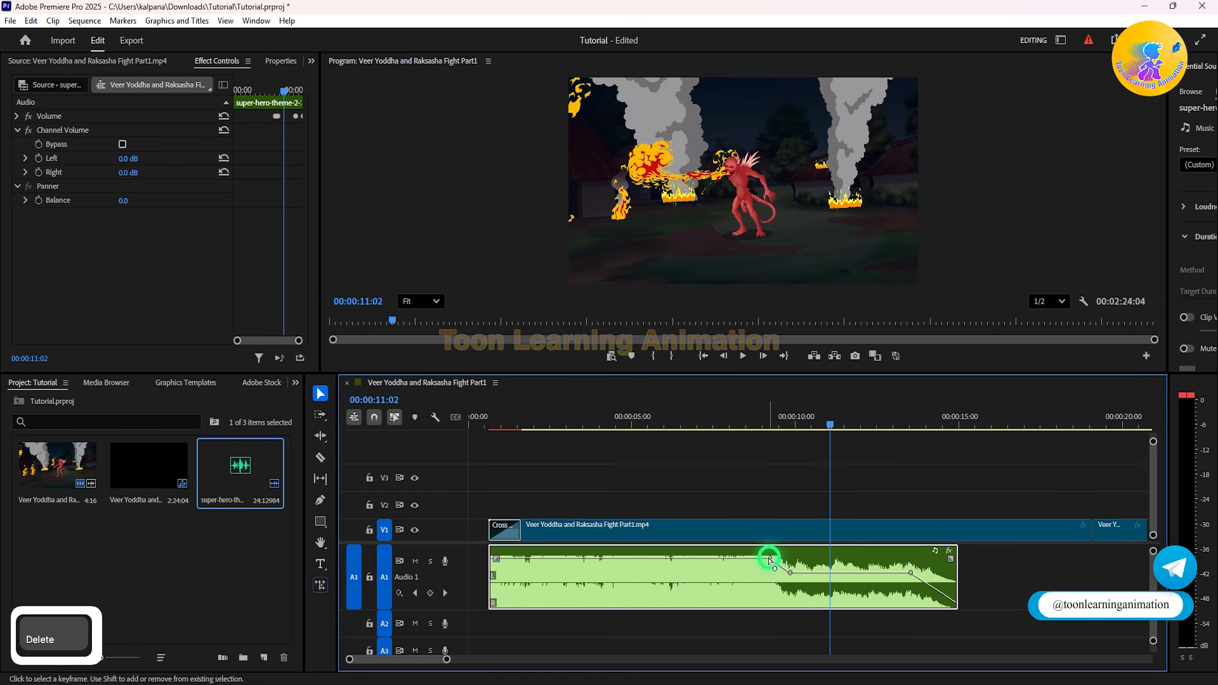
key("Delete")
left_click(790, 572)
key("Delete")
left_click(911, 573)
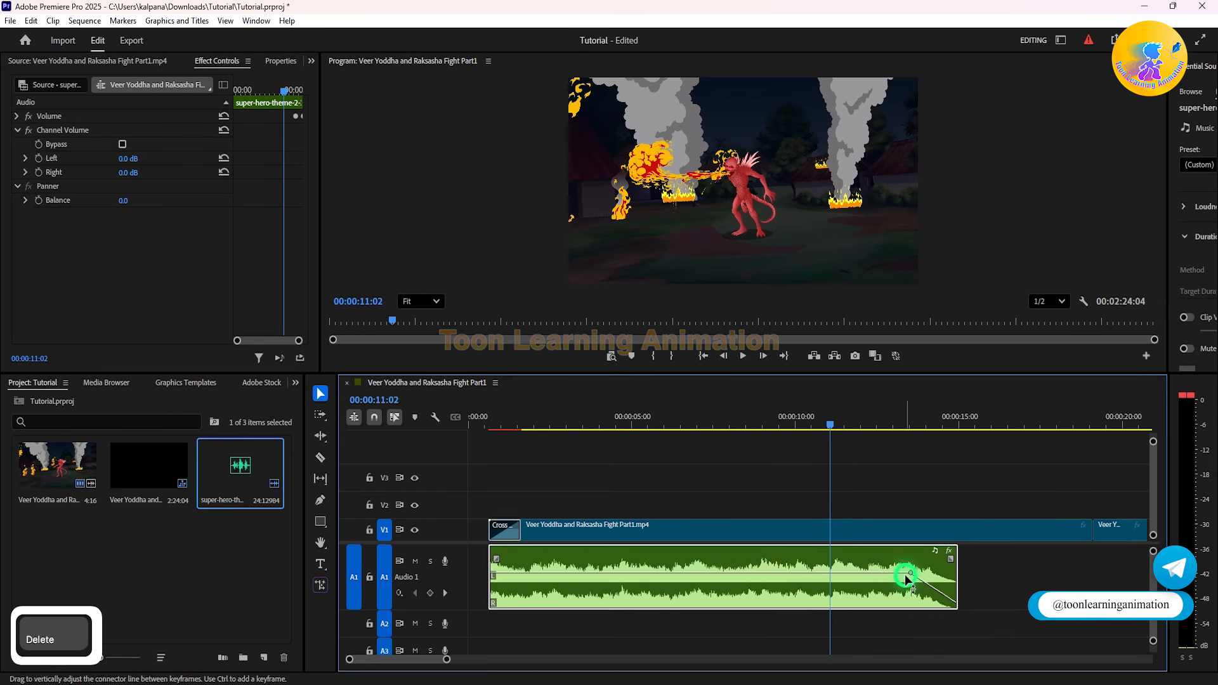
key("Delete")
left_click(957, 605)
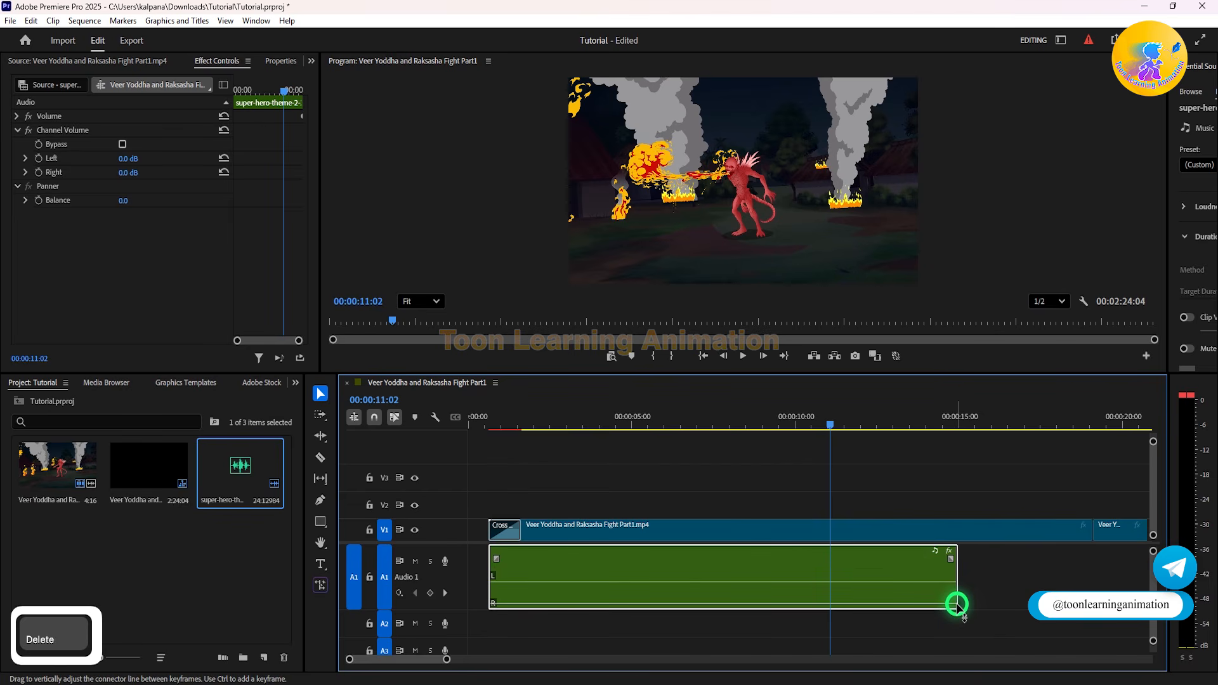
mouse_move(956, 599)
left_mouse_down()
mouse_move(979, 584)
mouse_move(957, 584)
left_mouse_up()
key("Delete")
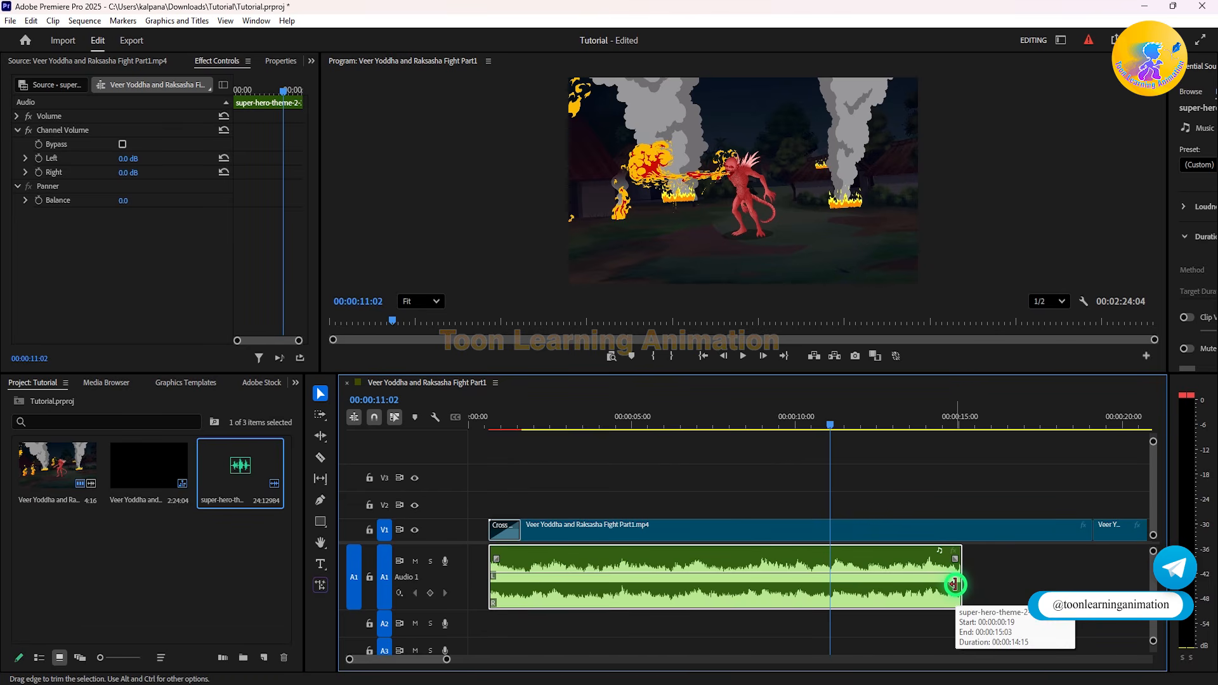
Step: Add a title reading "Veer Youdha aur Agni Raksash" to the frame at 00:00:09:18 with the Type tool
left_click(322, 457)
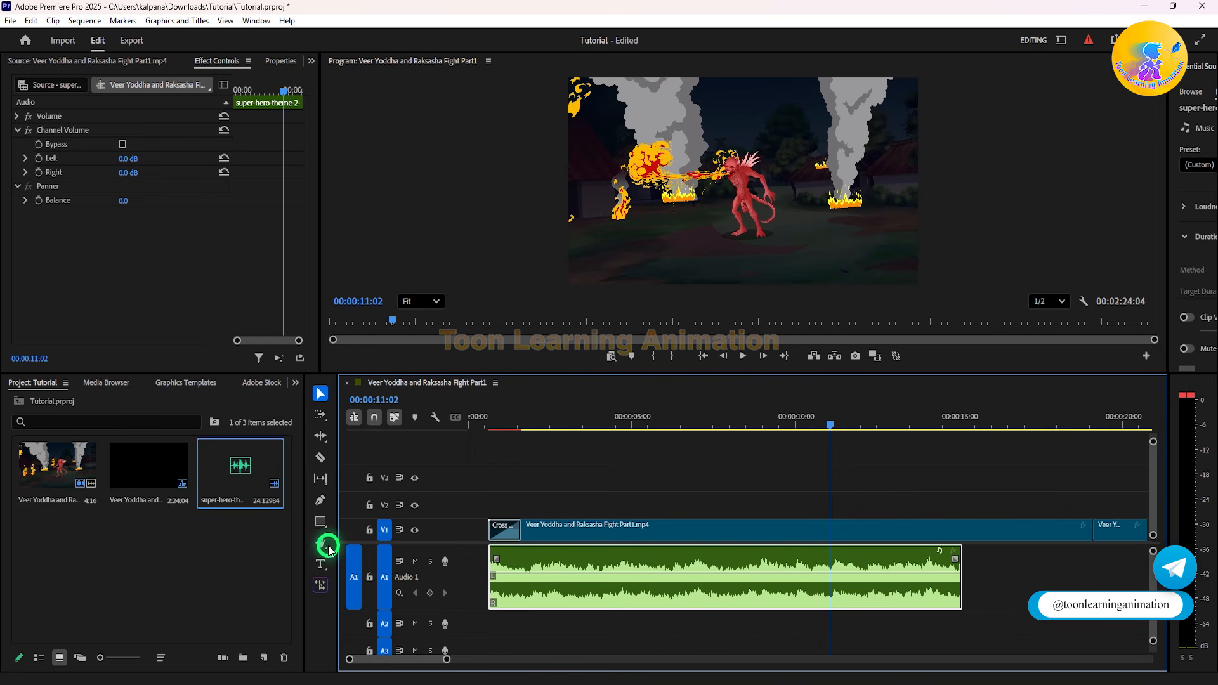
left_click(722, 415)
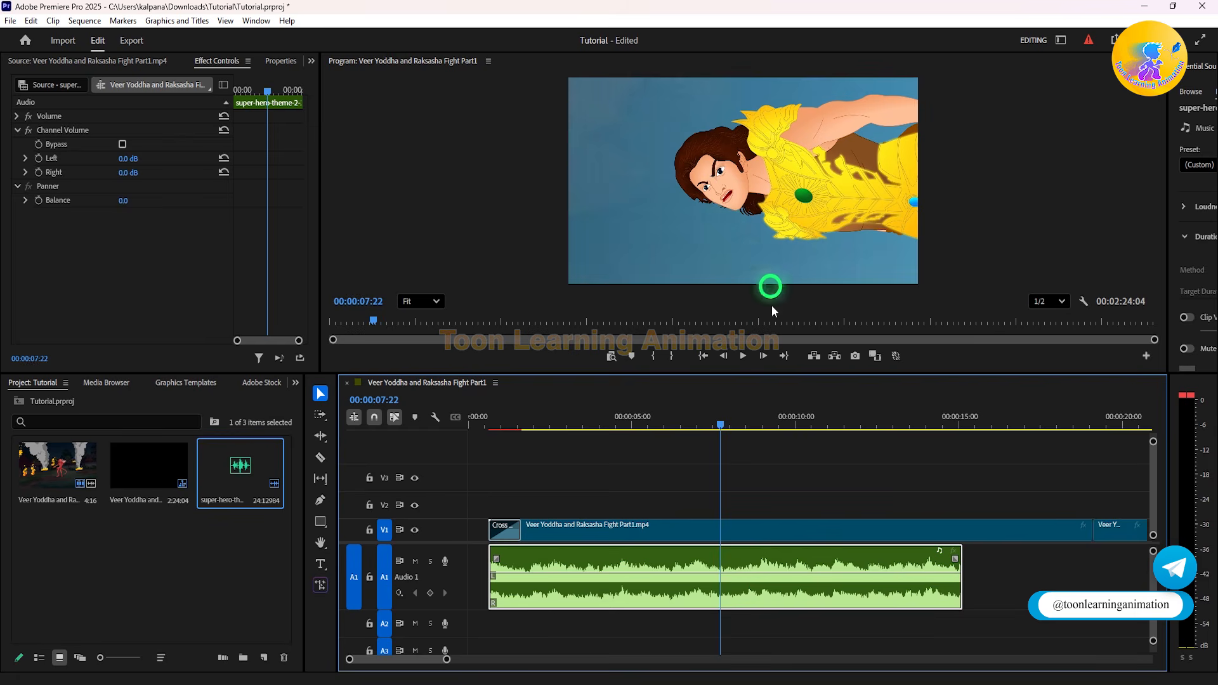
left_click(782, 419)
left_click(320, 563)
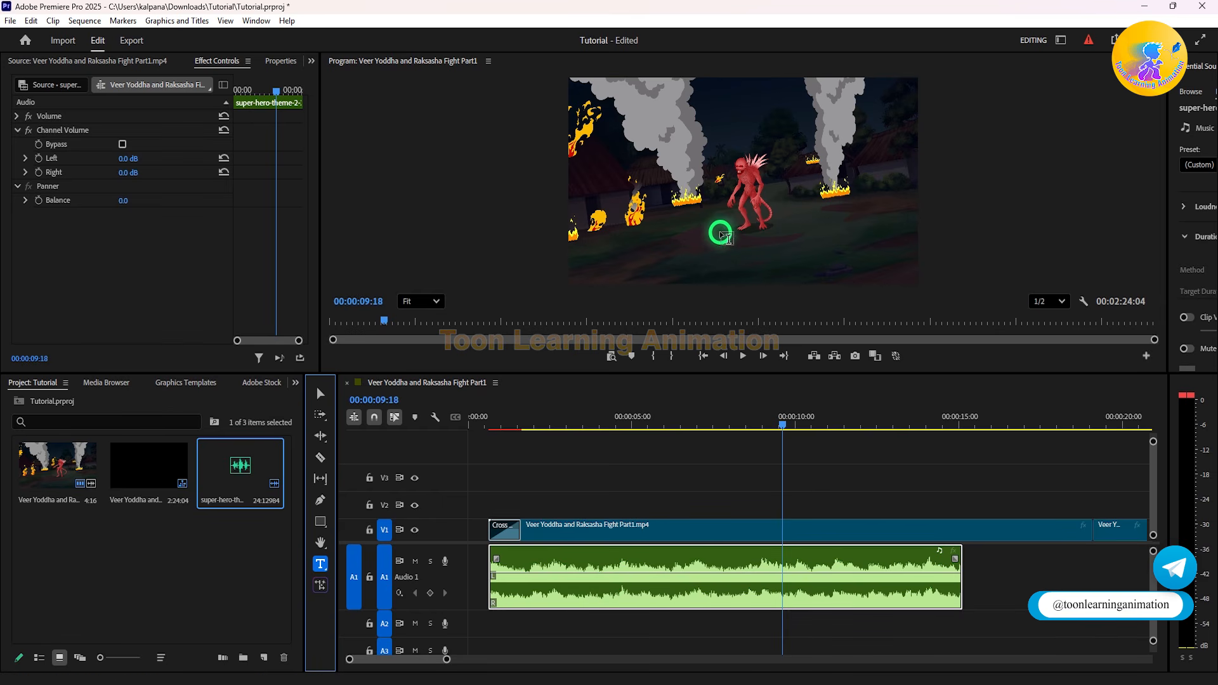
left_click(697, 247)
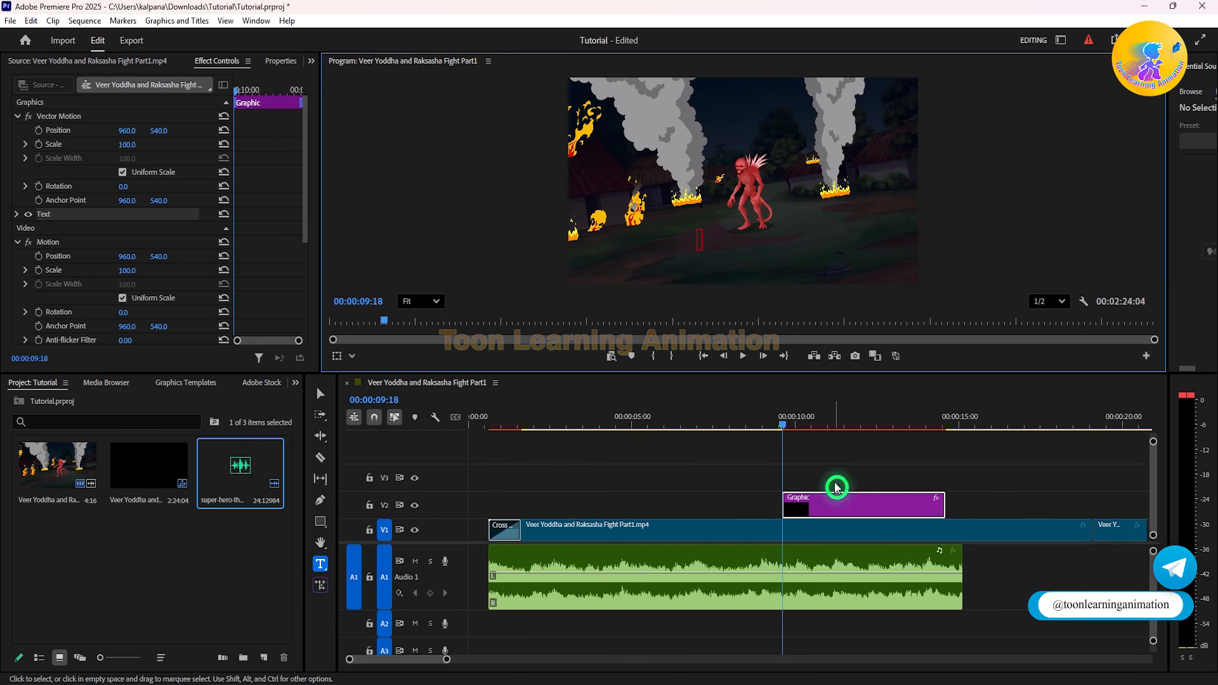
left_click(706, 253)
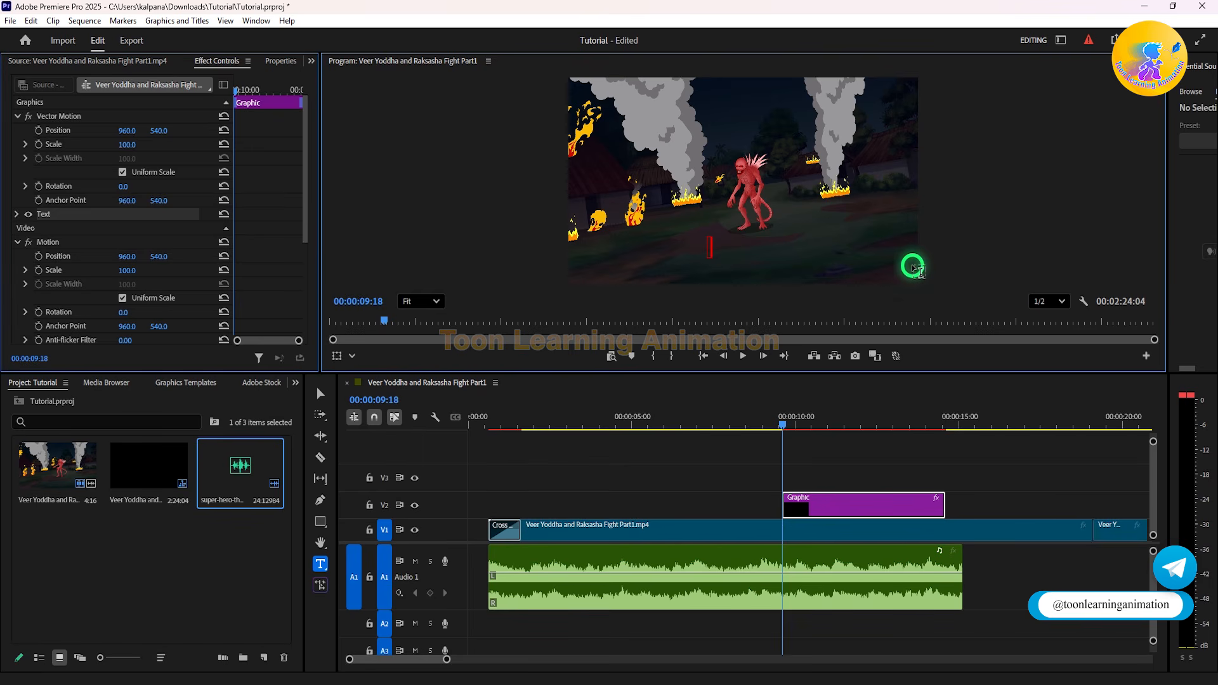
type("Veer")
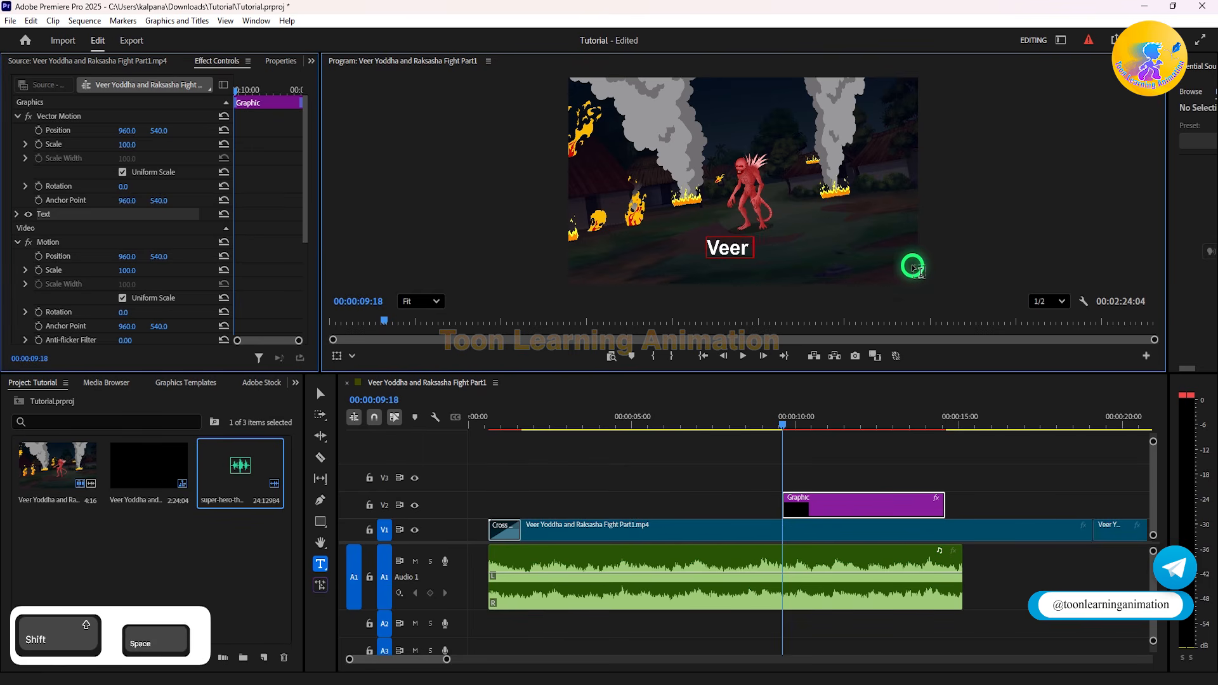
type(" Youddhh")
key("BackSpace")
key("BackSpace")
key("BackSpace")
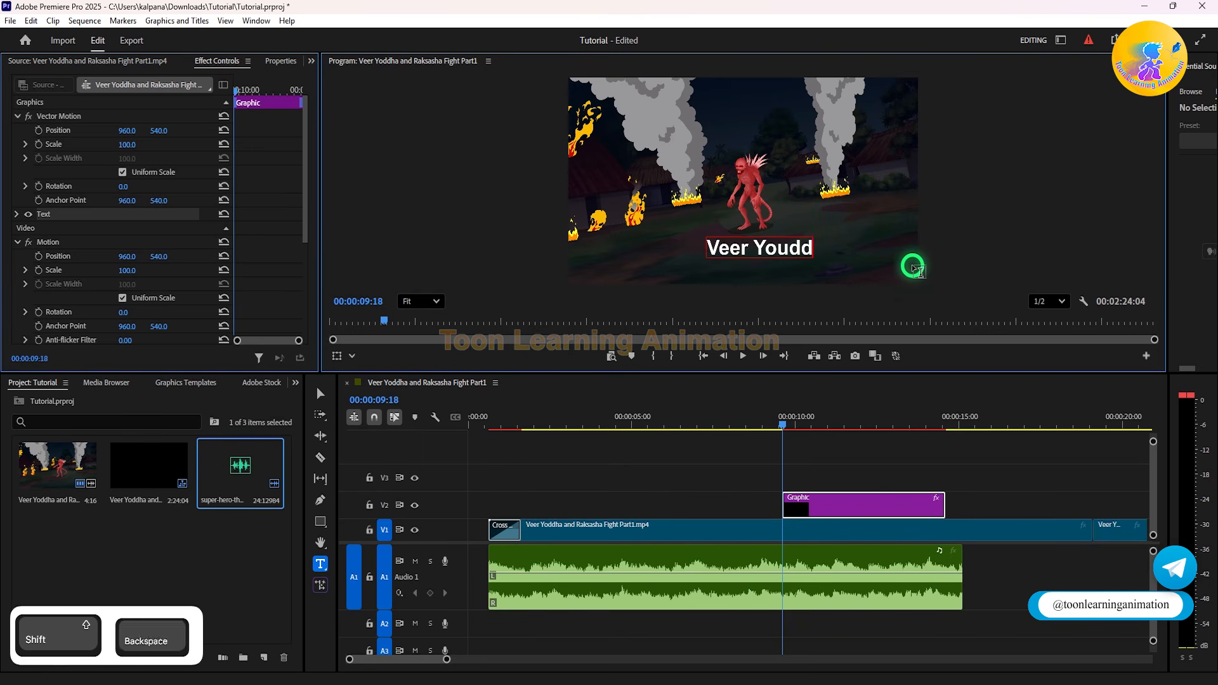
type("ha au")
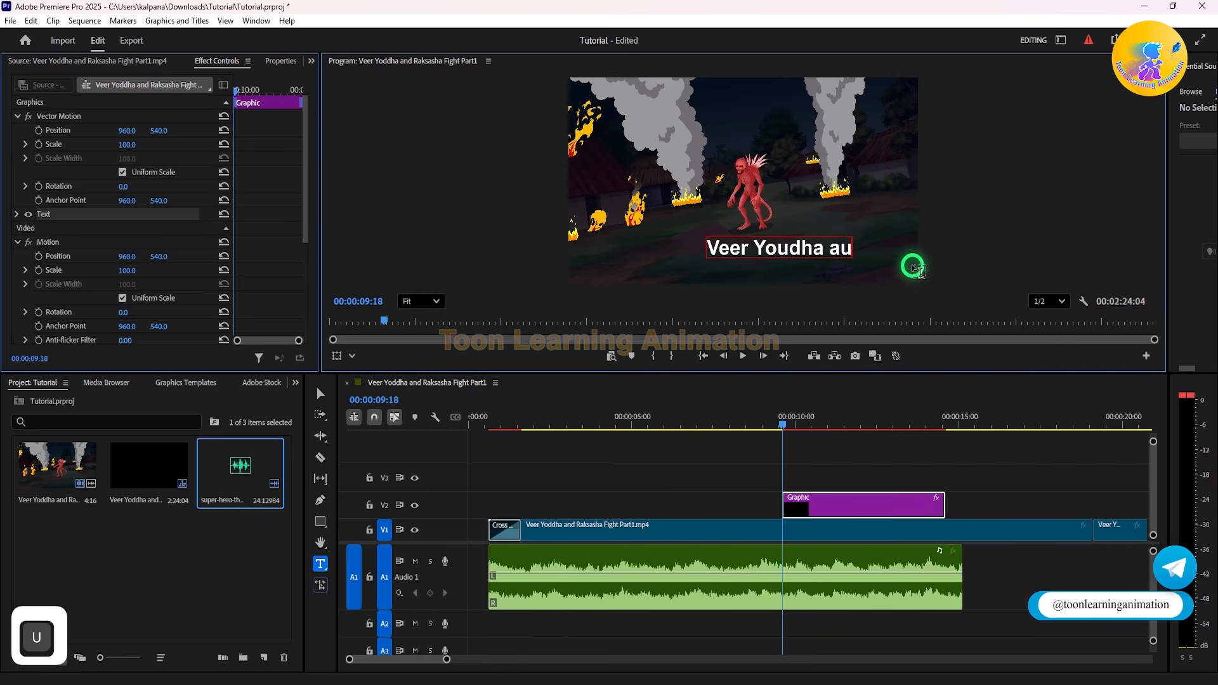
type("r Agni")
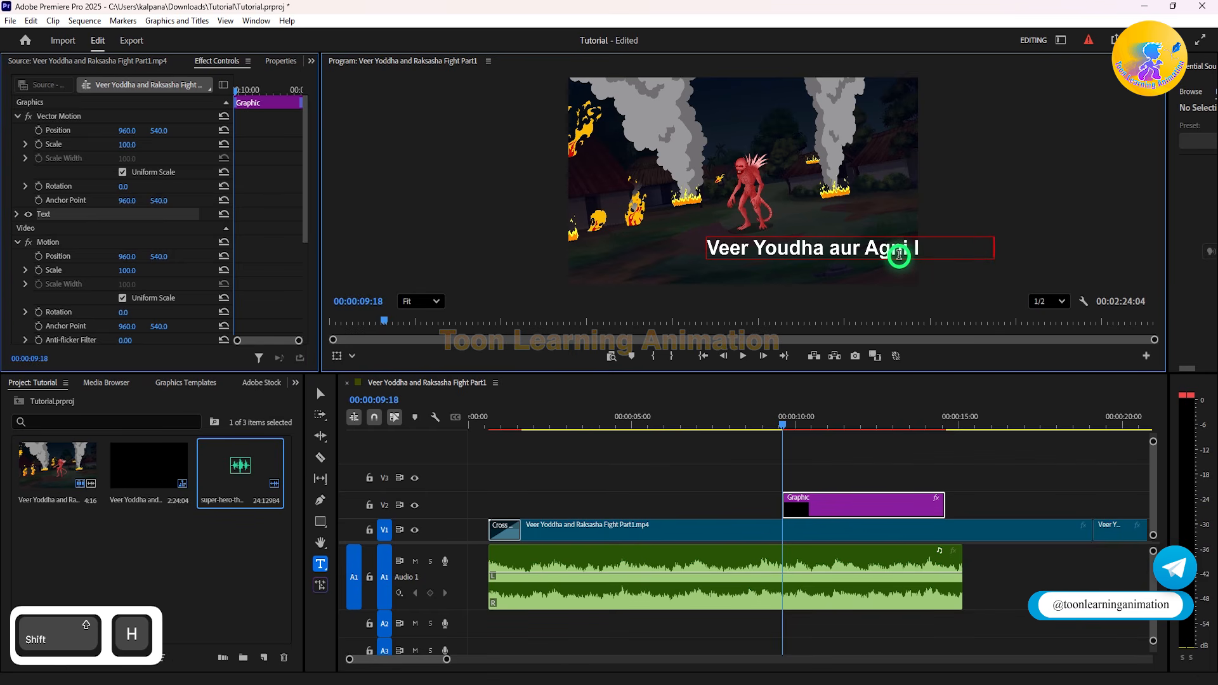
Step: Center the title near the bottom of the video frame and move the playhead to 00:00:11:19
left_click(320, 394)
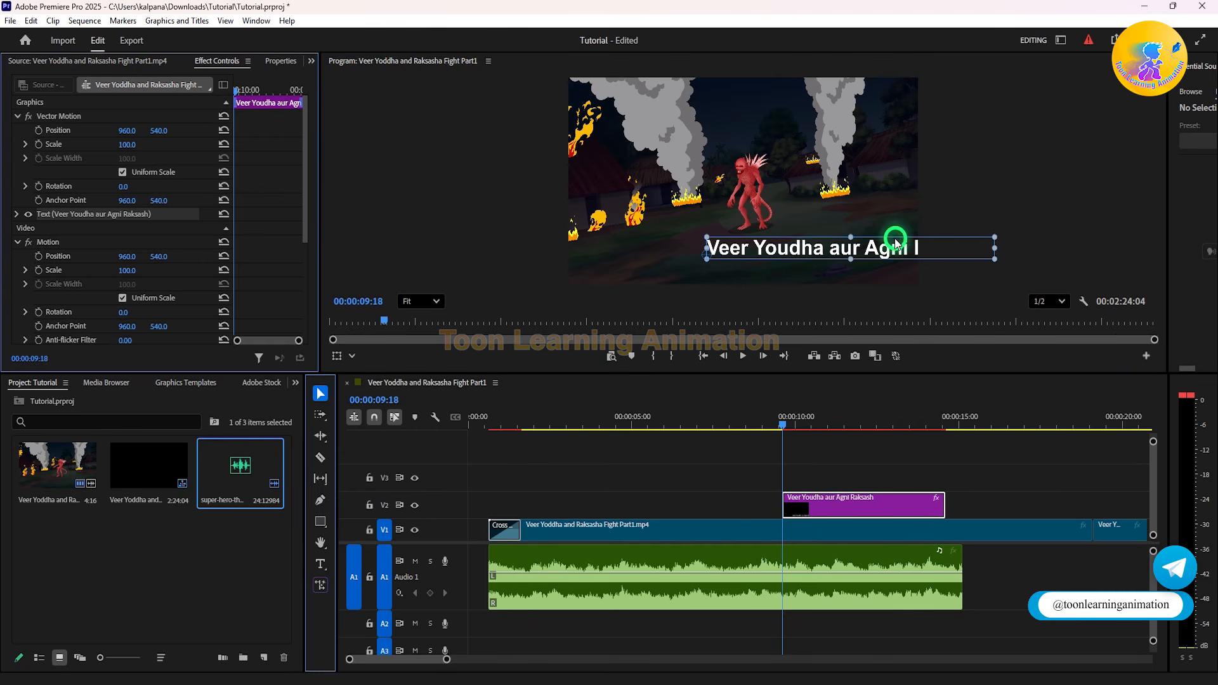
left_click_drag(895, 242, 767, 262)
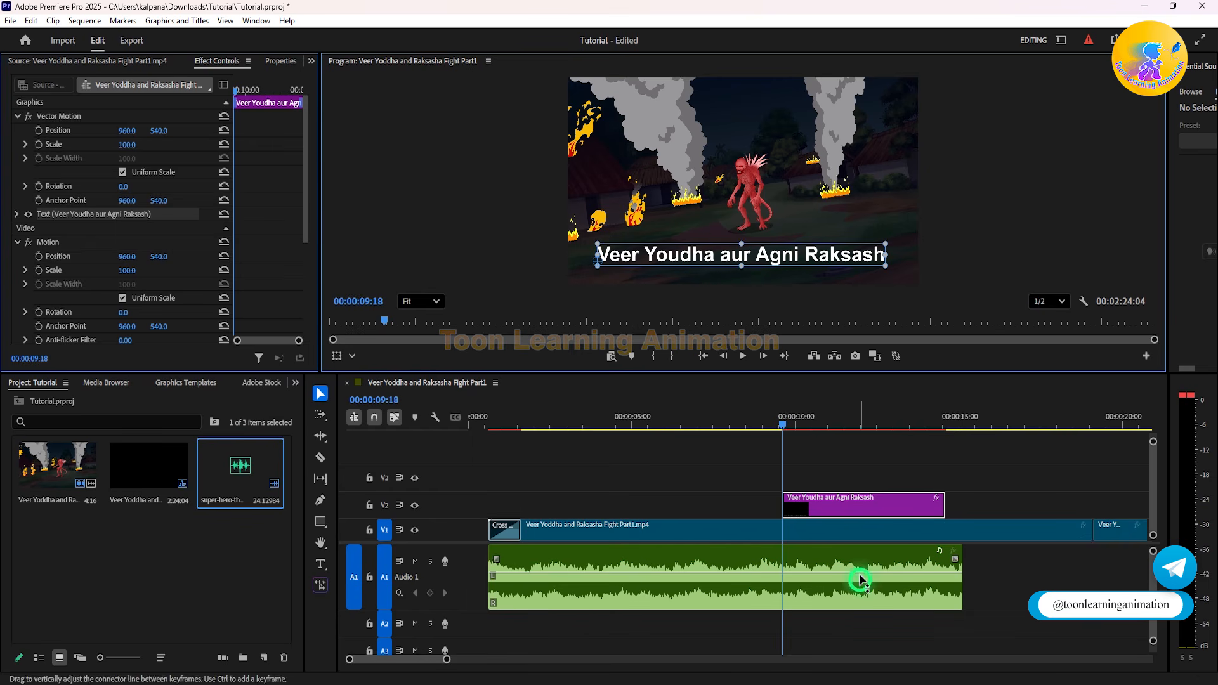
left_click(848, 420)
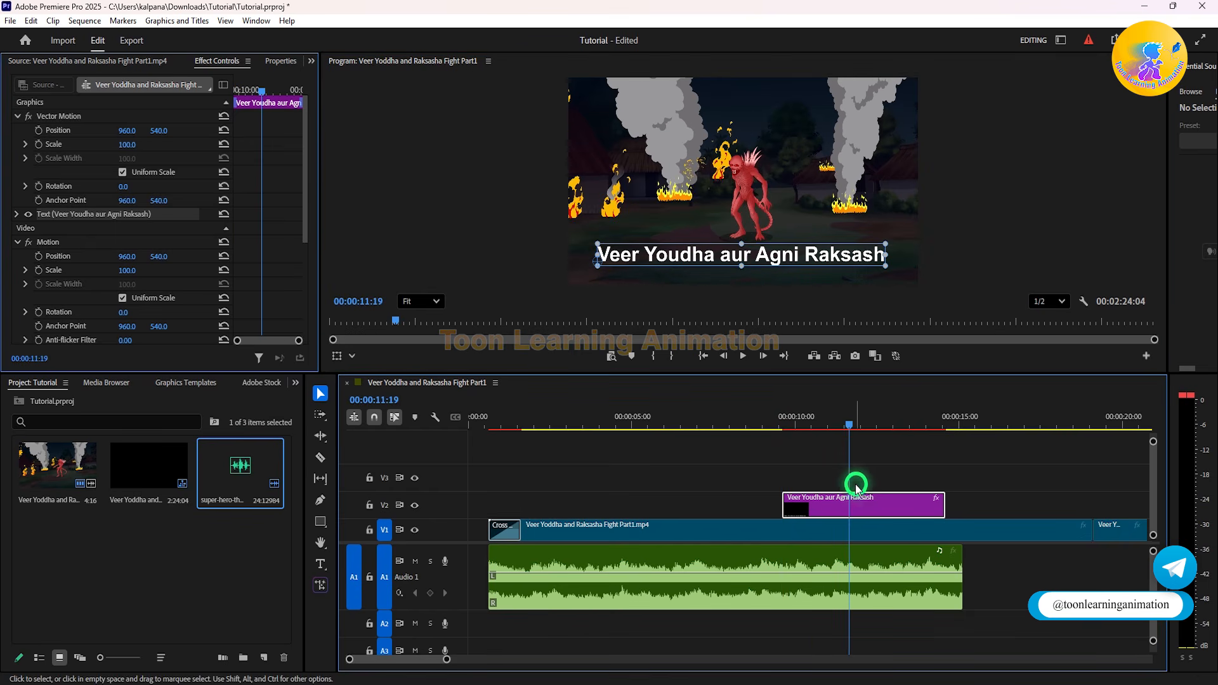
left_click_drag(842, 482, 975, 509)
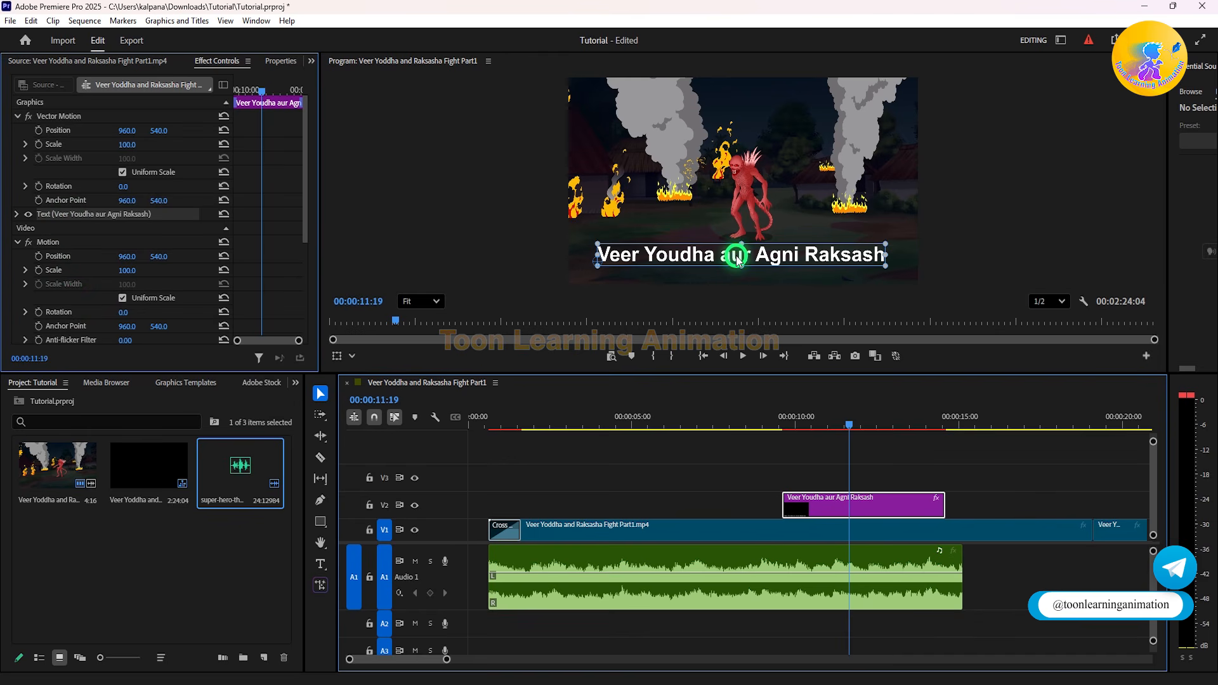
Step: Expand the title's text settings and change its font to Blackadder ITC
left_click(17, 215)
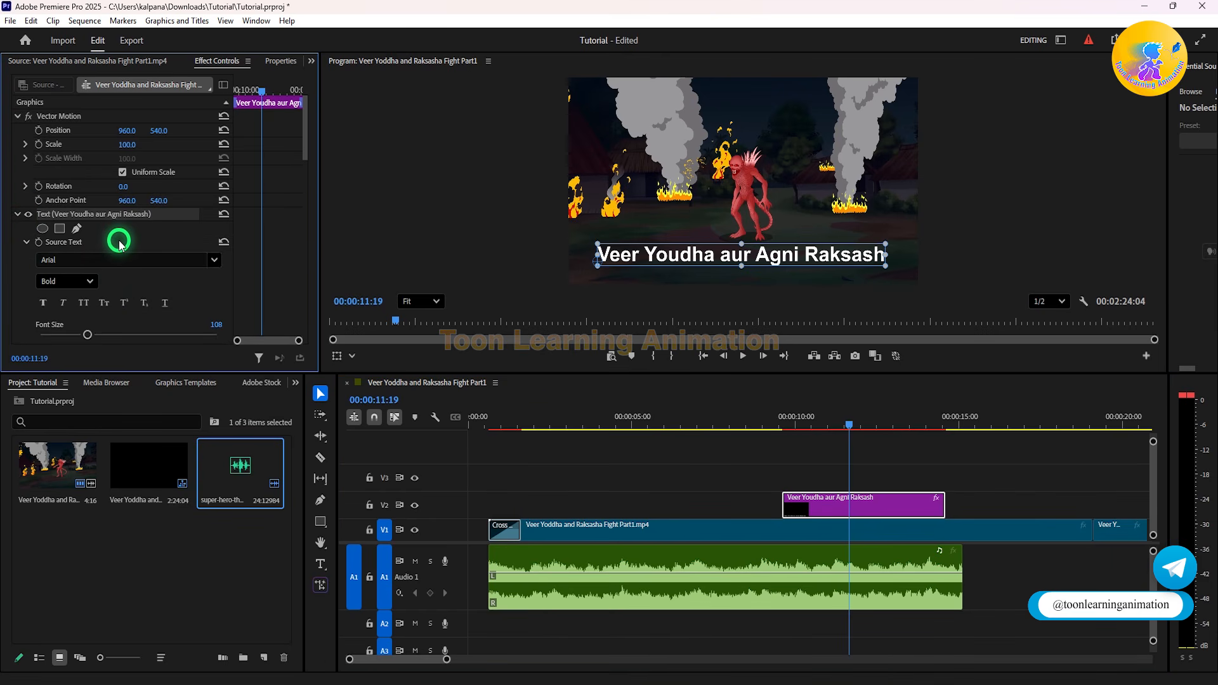
scroll(128, 260, "down", 3)
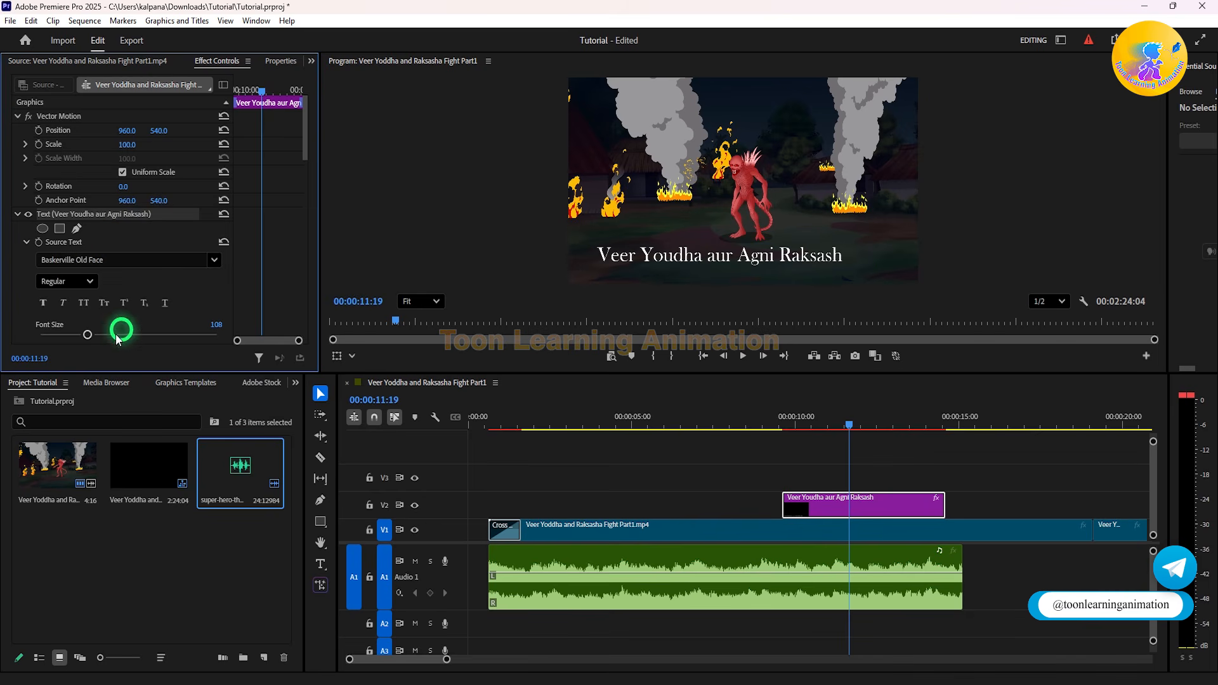
left_click(141, 259)
scroll(158, 321, "down", 3)
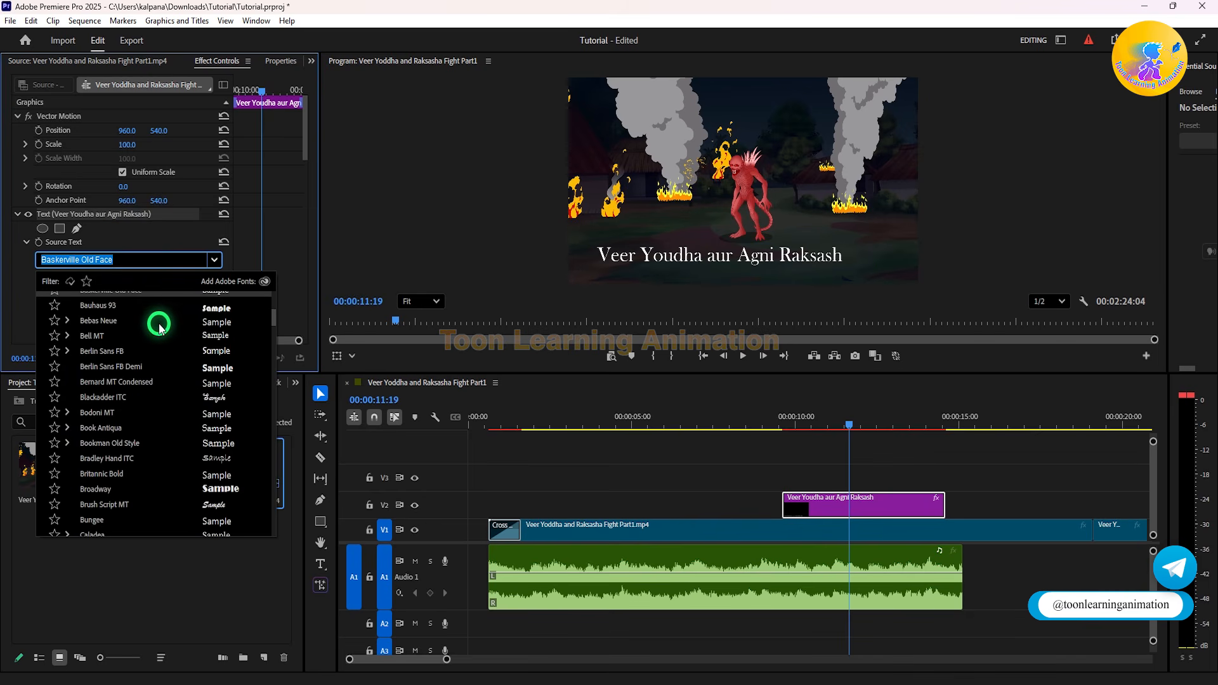
scroll(194, 462, "down", 3)
left_click(212, 320)
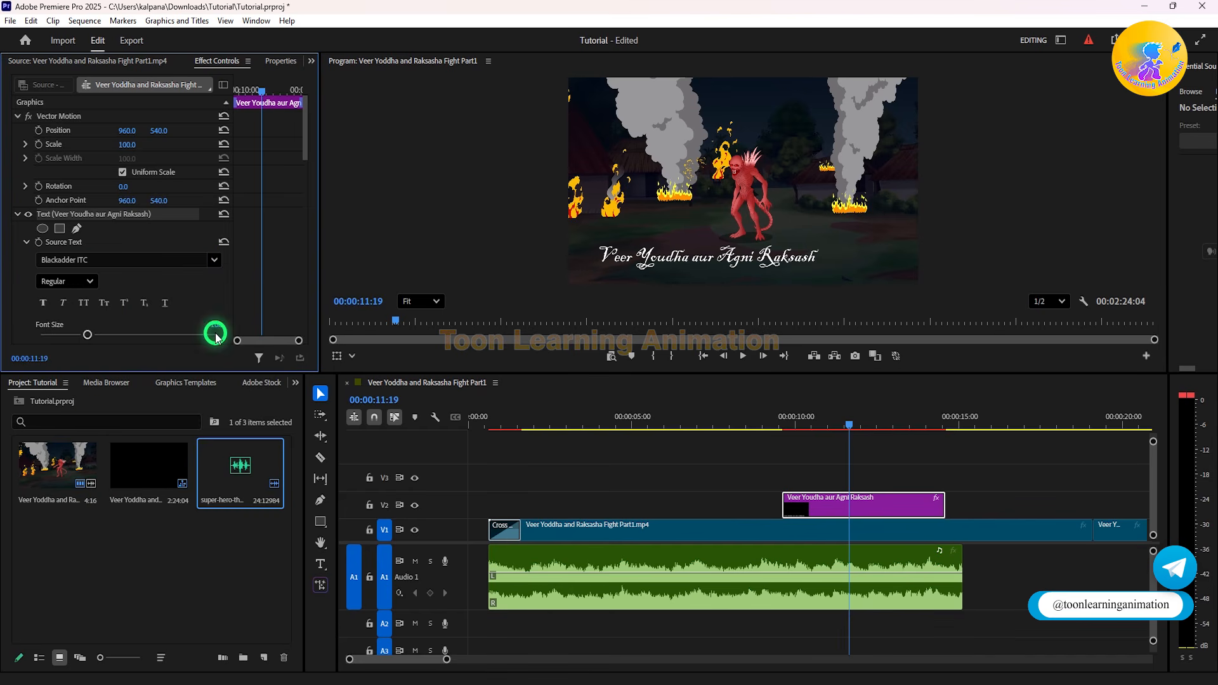
Step: Center-align the title text and reposition it midway across the lower part of the video frame
left_click(709, 262)
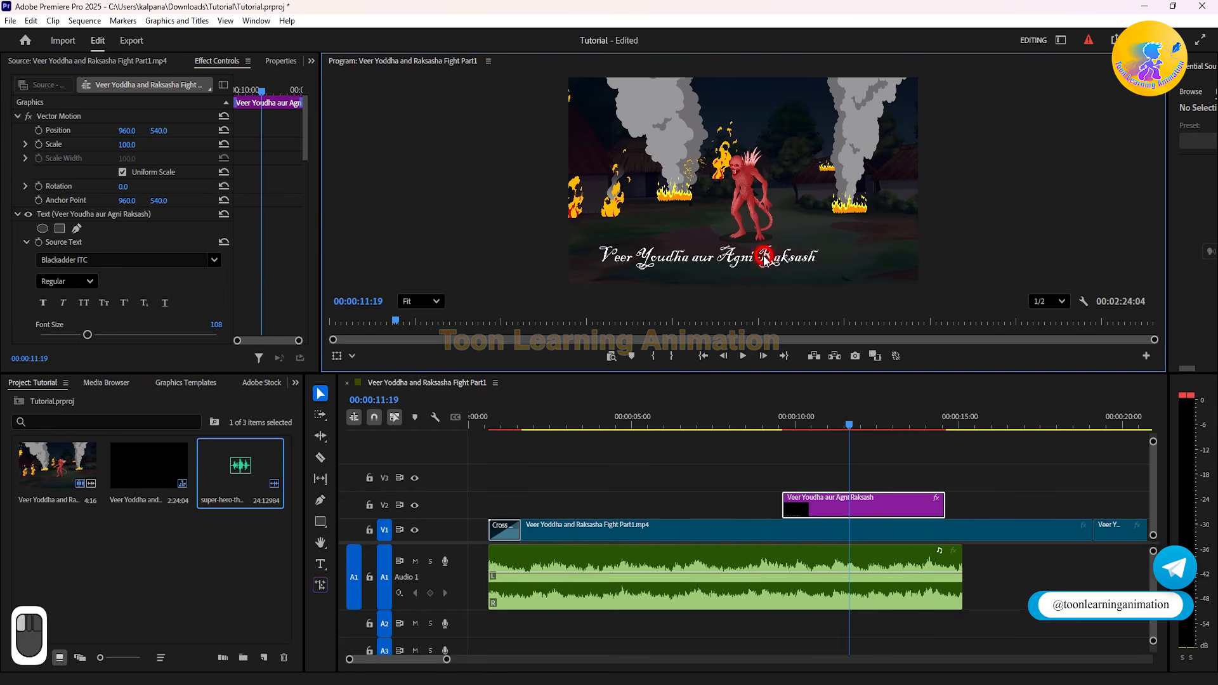
left_click(730, 259)
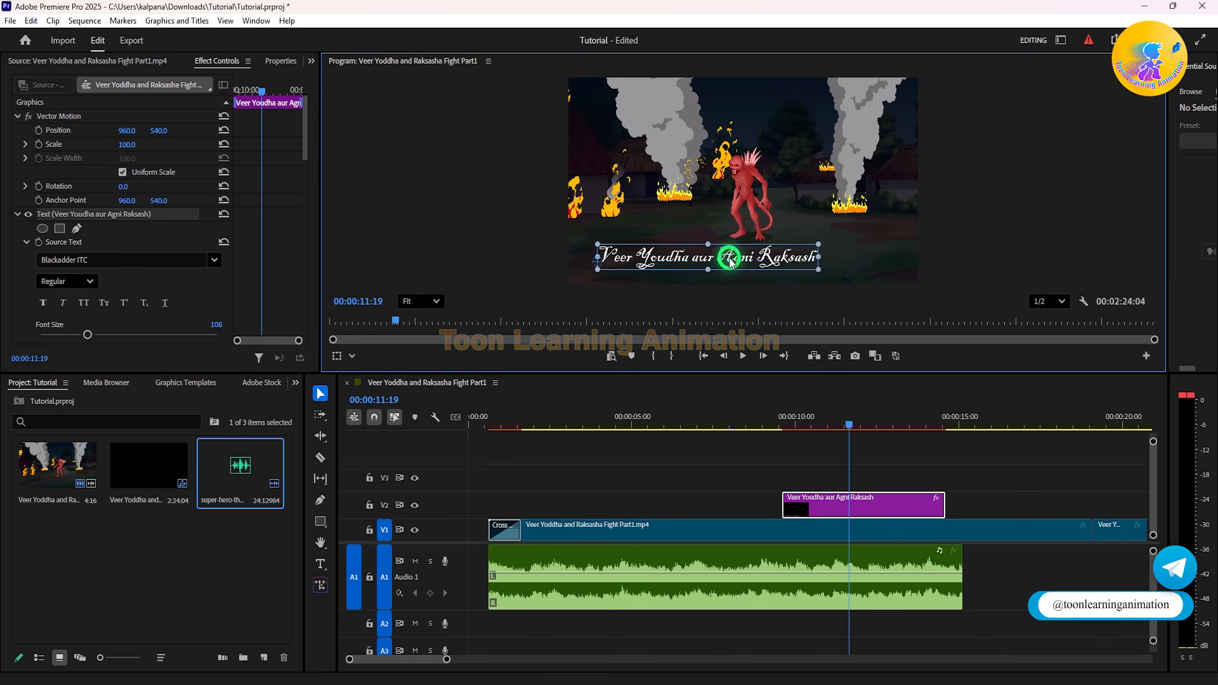
left_click_drag(729, 257, 771, 260)
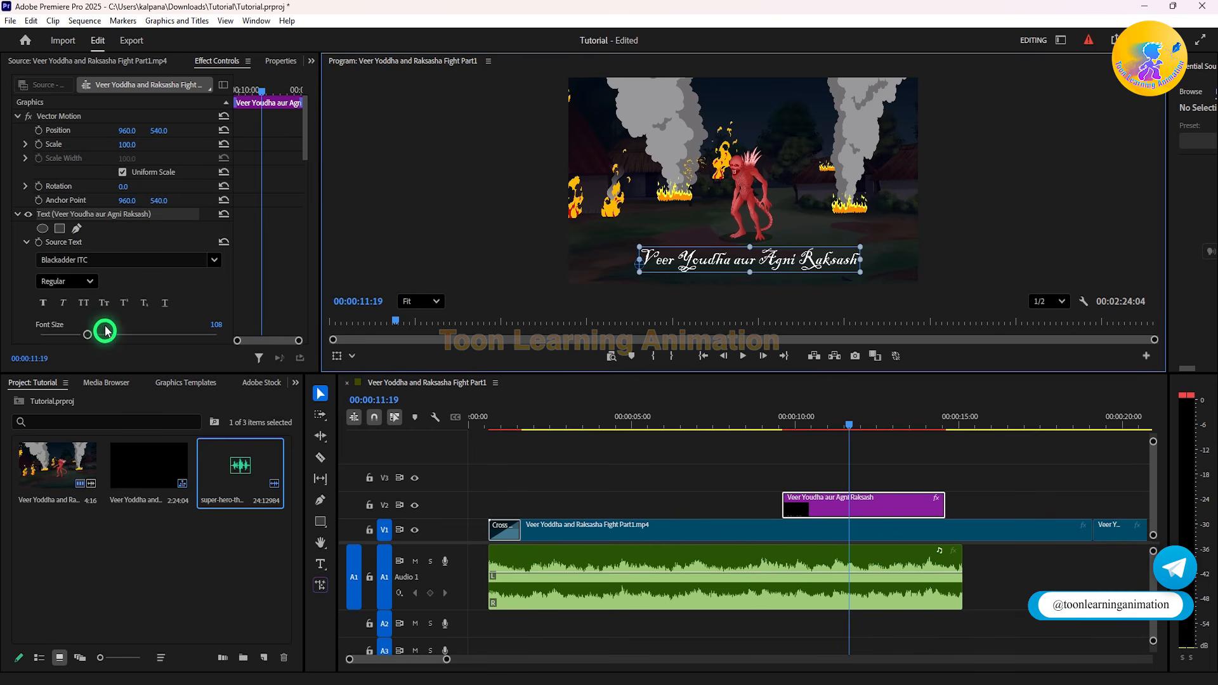
scroll(217, 272, "down", 5)
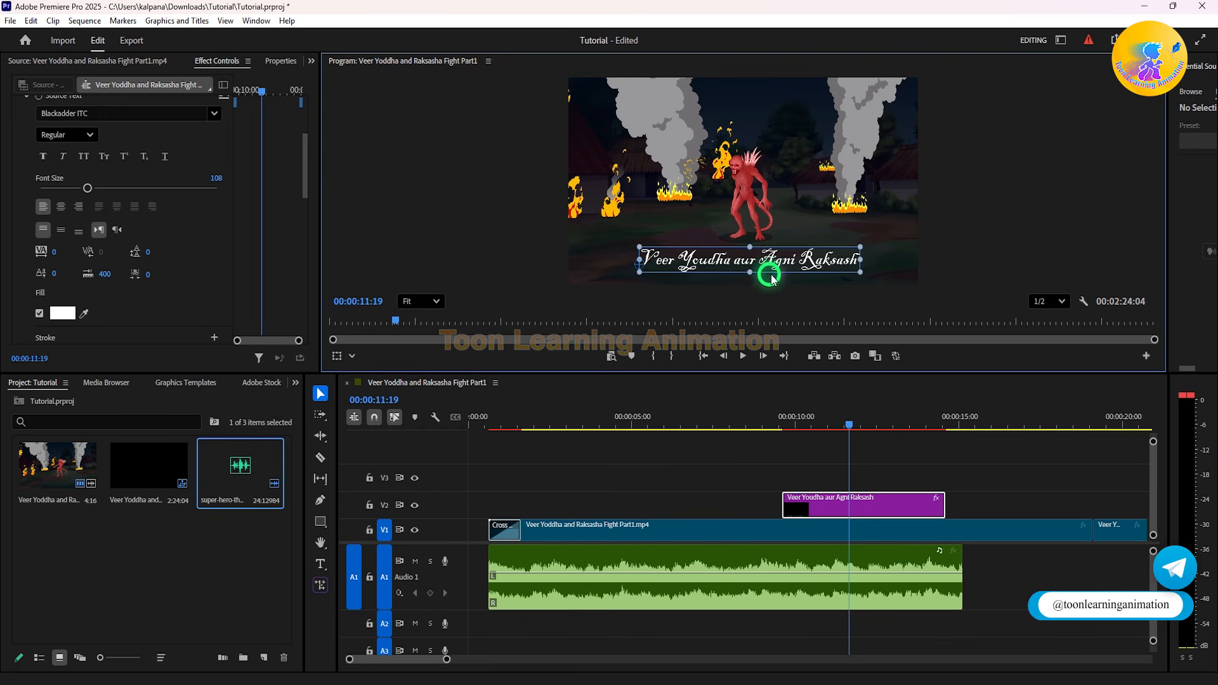
left_click(61, 206)
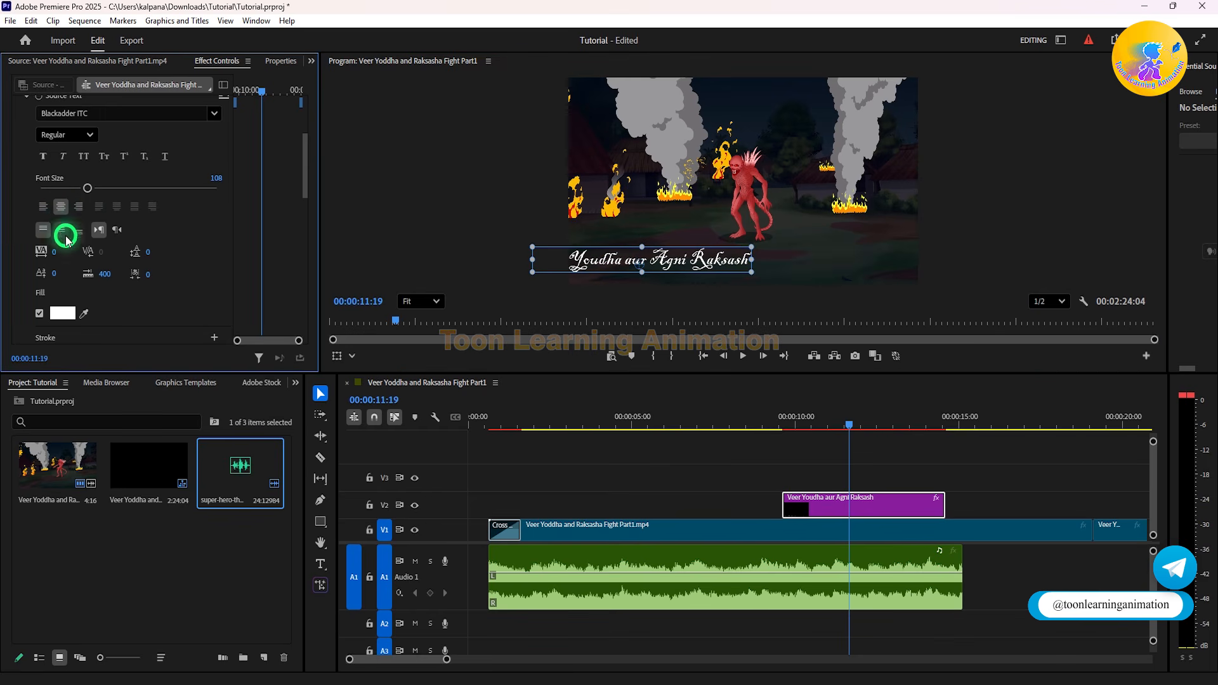
left_click_drag(691, 265, 786, 268)
Step: Set the title's fill color to pure red, FF0000
scroll(198, 245, "down", 3)
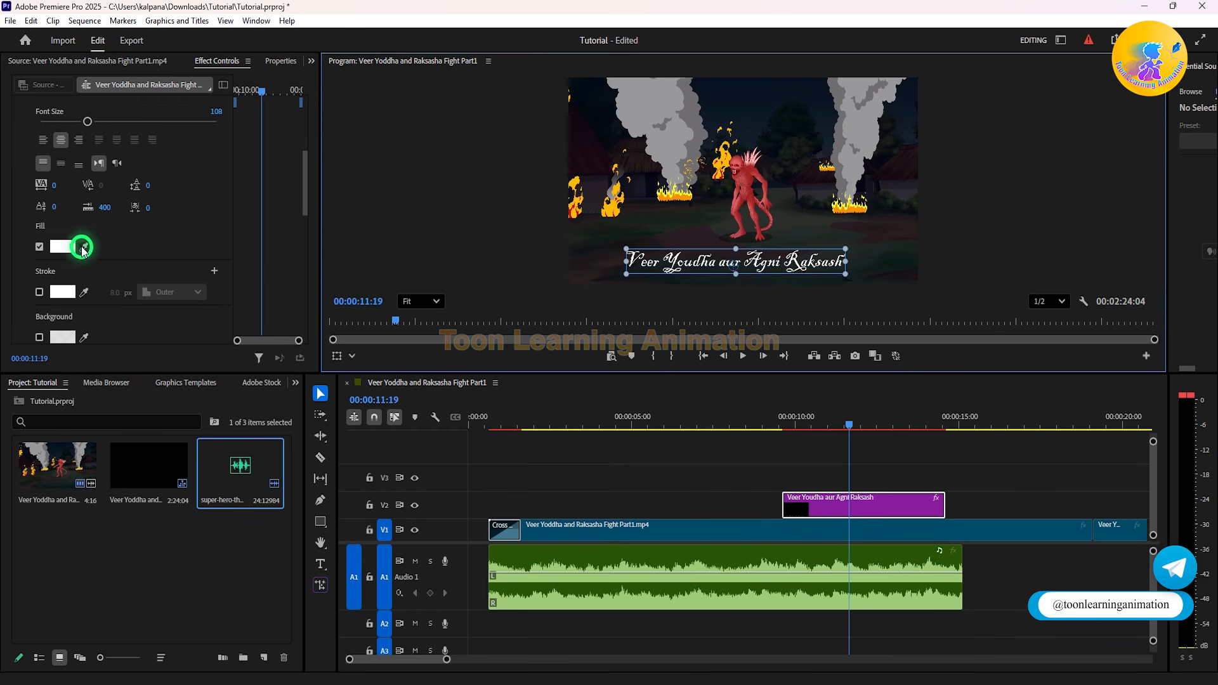
left_click(63, 249)
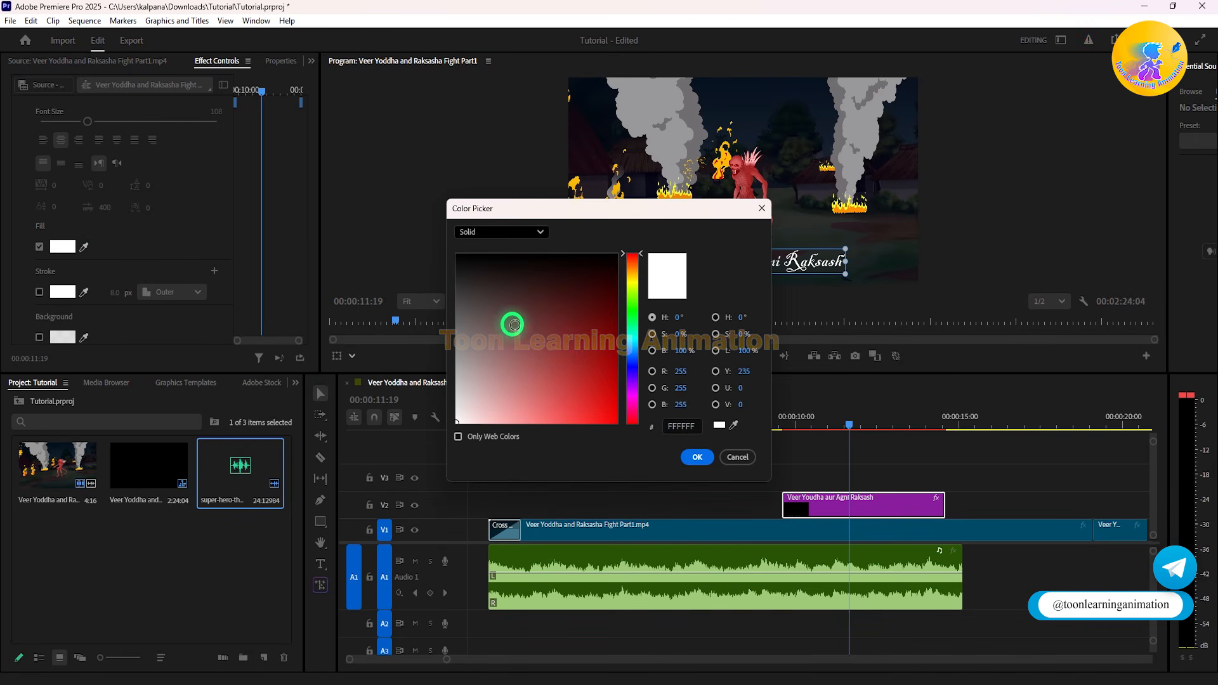
left_click(617, 422)
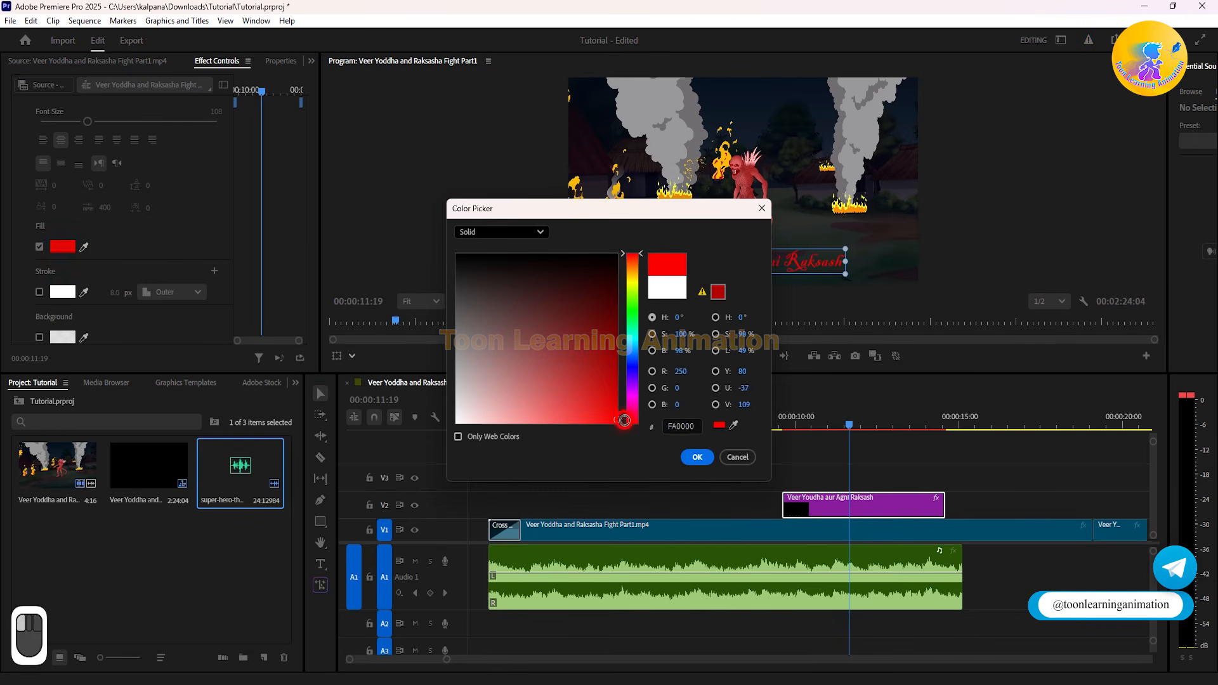
left_click(699, 456)
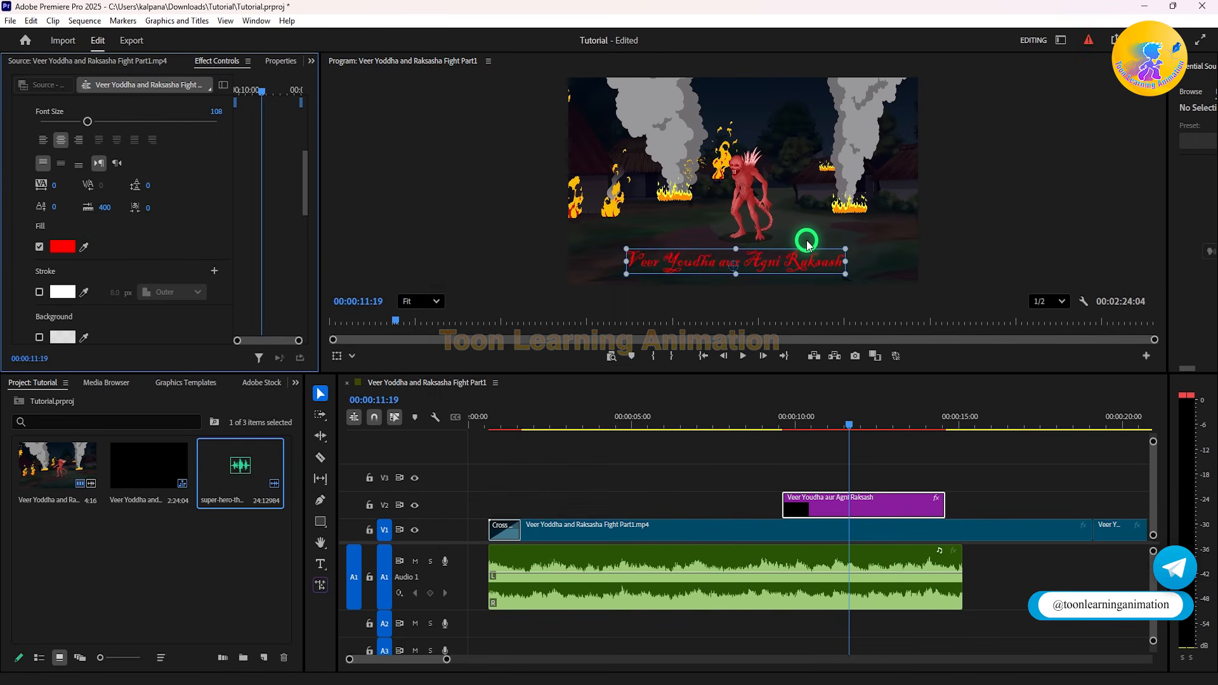
Step: Try a bright green fill on the title and return it to red FF0000
left_click(62, 247)
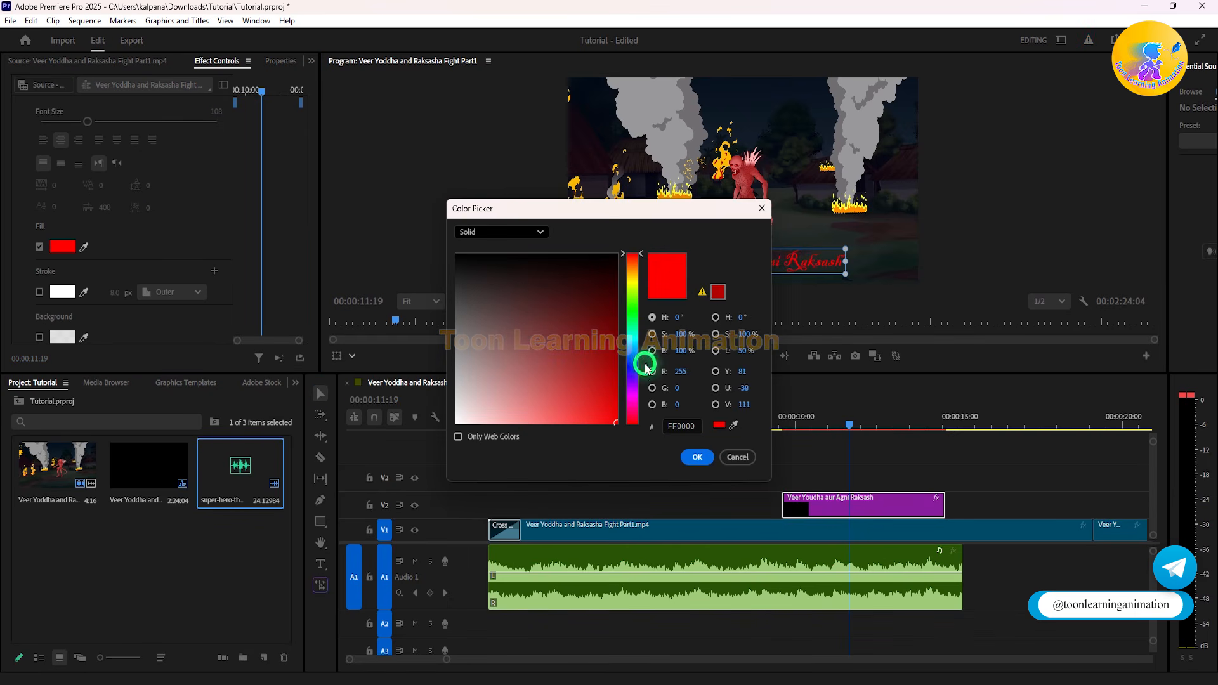
left_click_drag(635, 354, 636, 316)
left_click(697, 456)
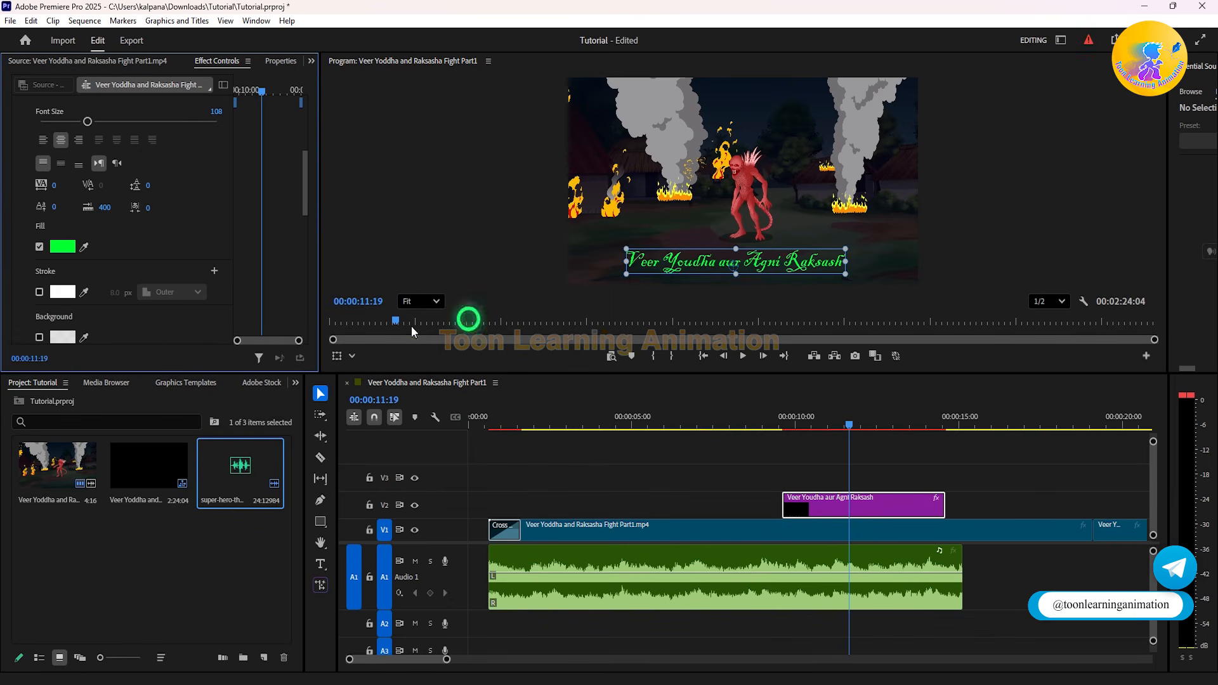
left_click(60, 246)
left_click_drag(548, 396, 628, 434)
left_click_drag(612, 421, 641, 445)
left_click(697, 456)
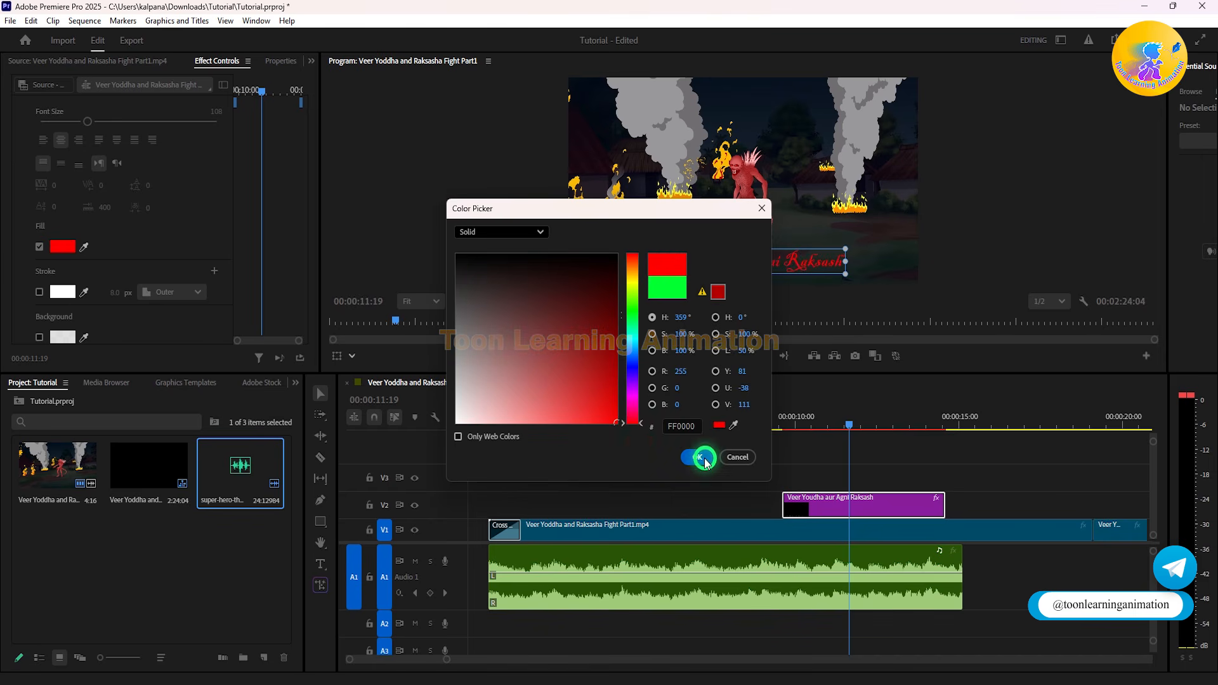
Step: Enable an outer stroke on the title and set its color to yellow, FFF600
left_click(42, 293)
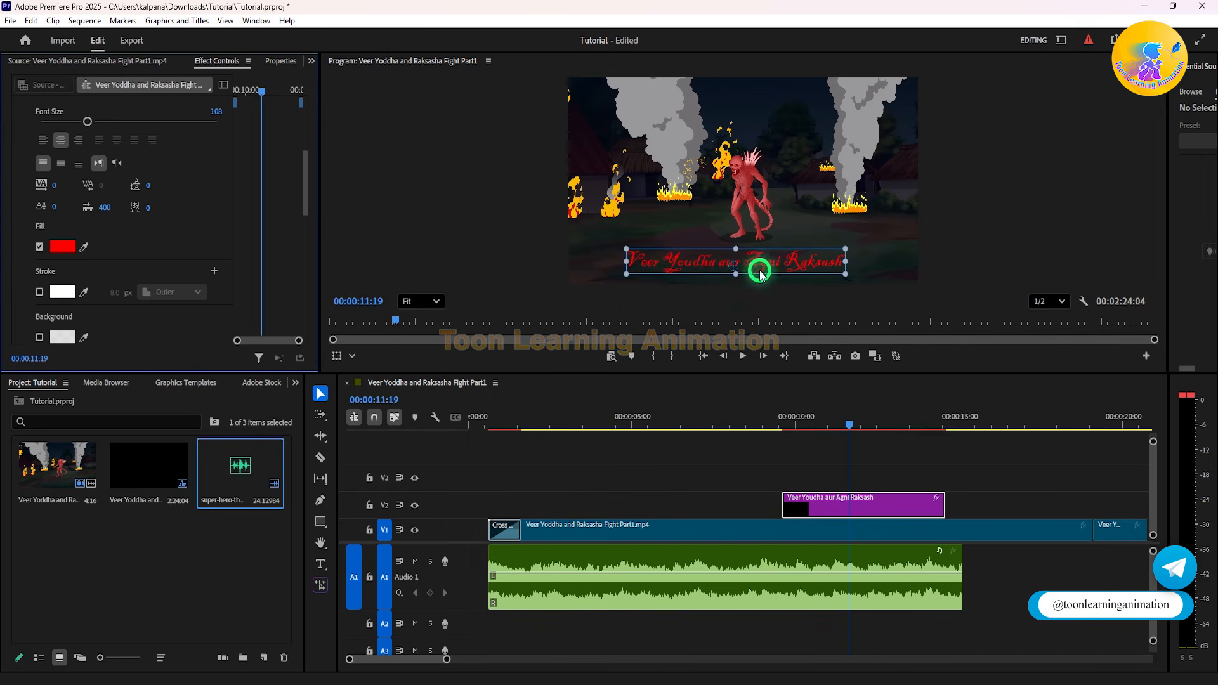
left_click(40, 293)
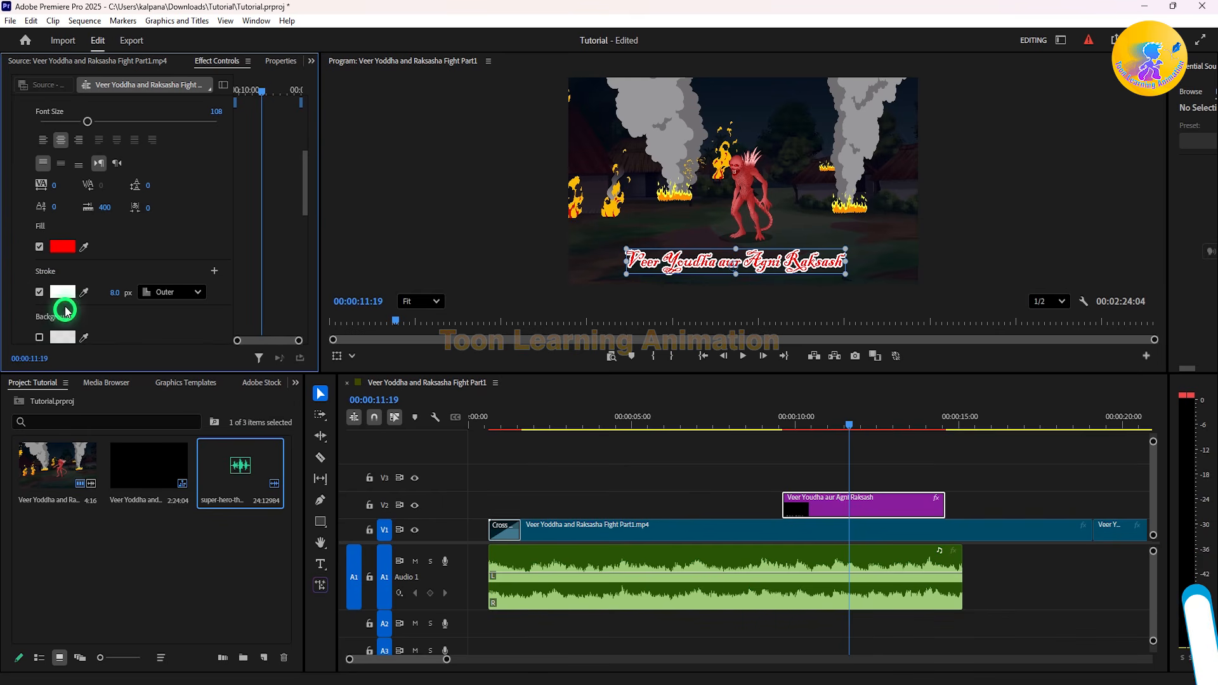
left_click(61, 295)
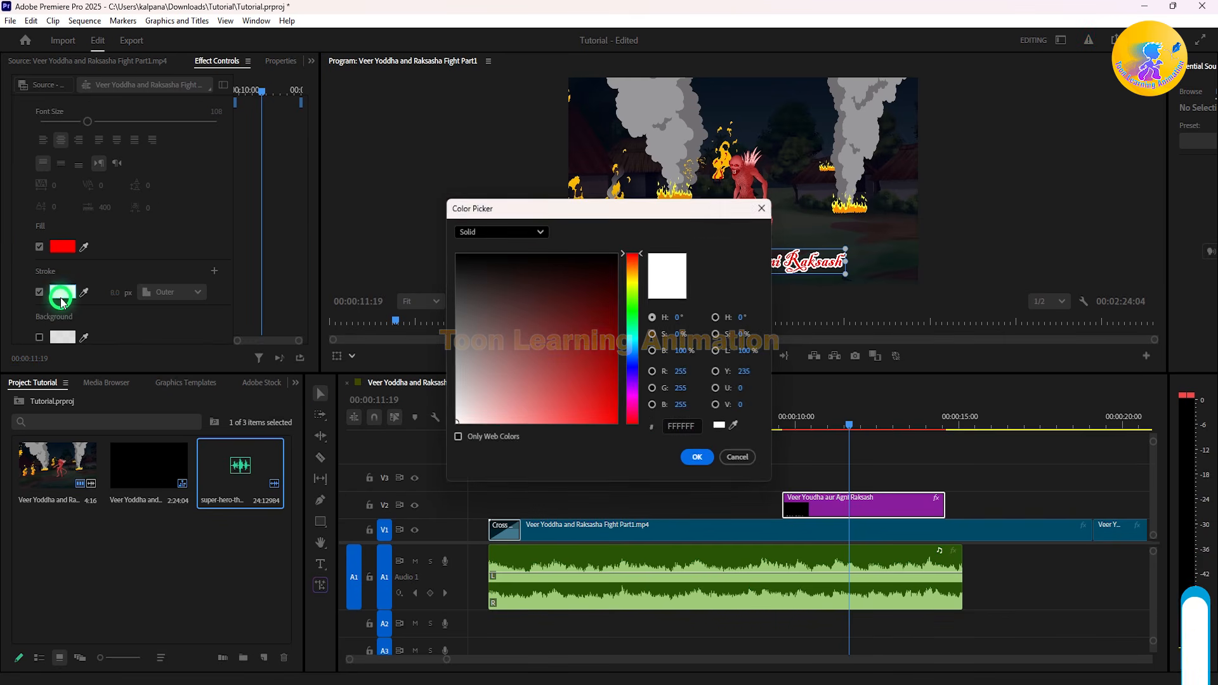
left_click(633, 280)
left_click_drag(634, 280, 632, 278)
left_click_drag(578, 337, 645, 446)
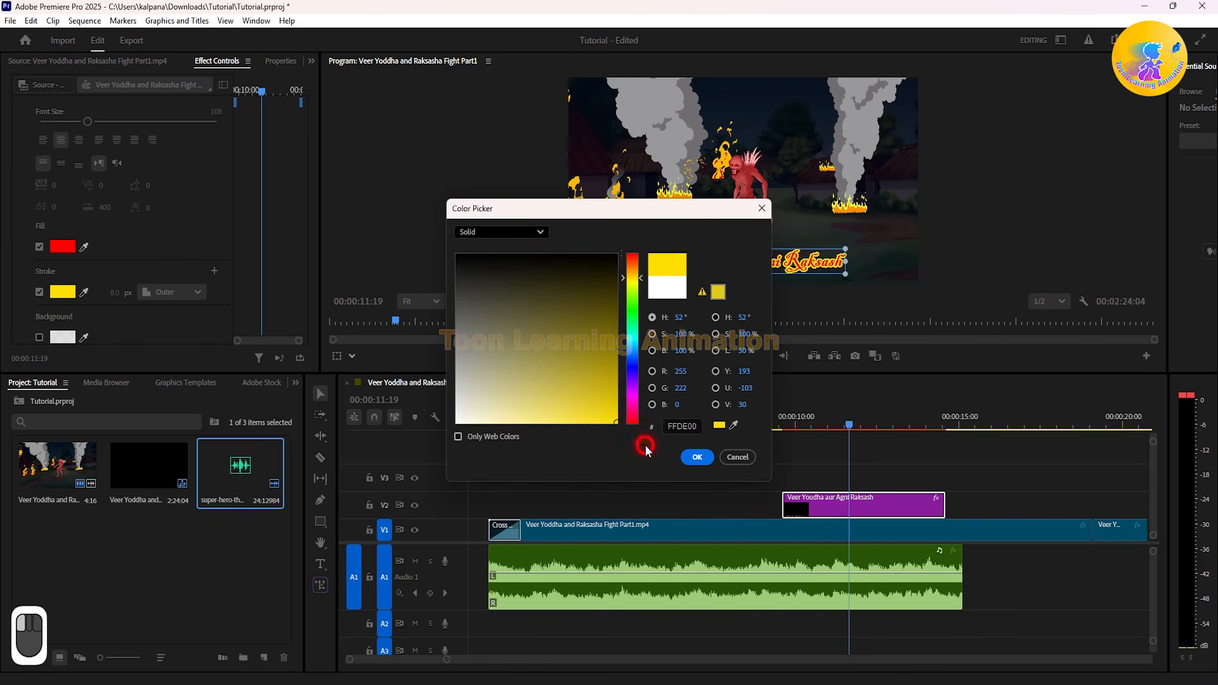
left_click_drag(637, 281, 632, 283)
left_click(696, 457)
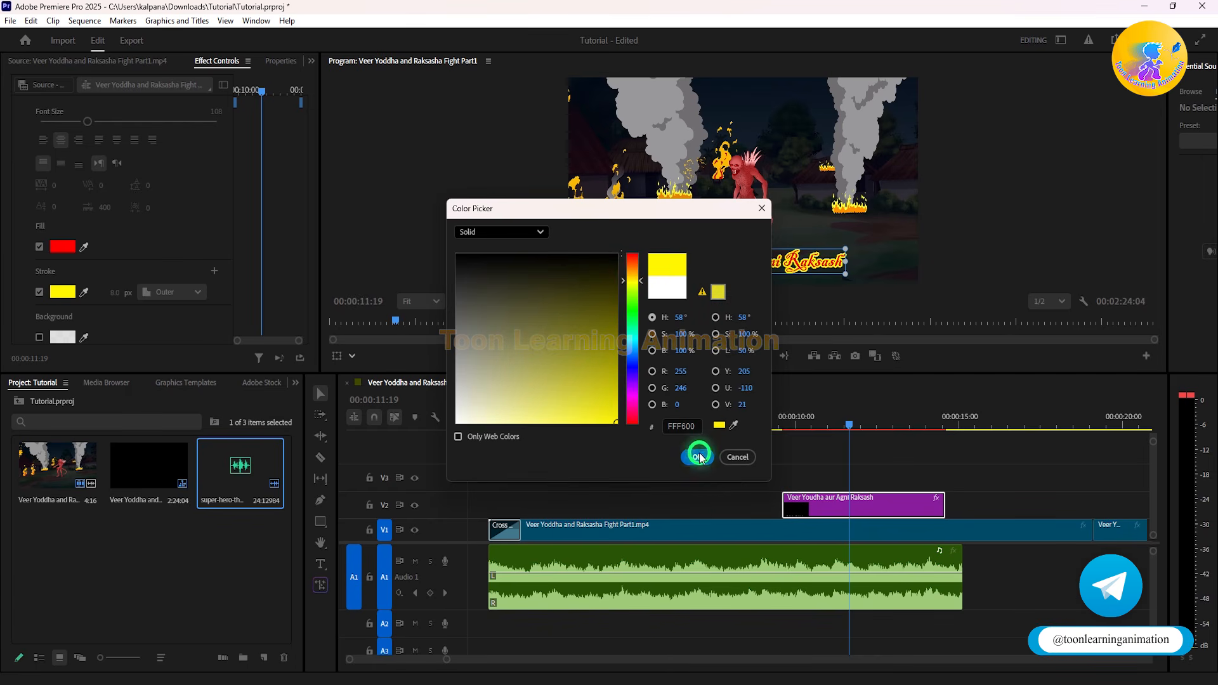
Step: Set the title's stroke width to 4 px
left_click(114, 293)
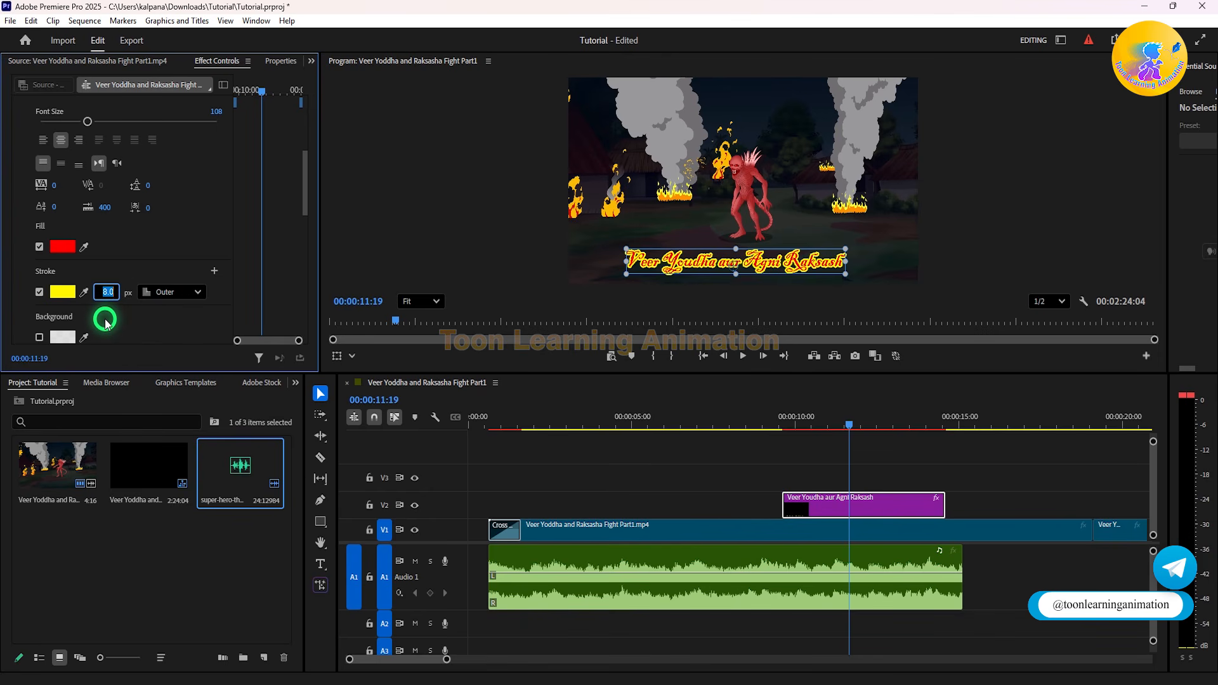
type("4")
key("Return")
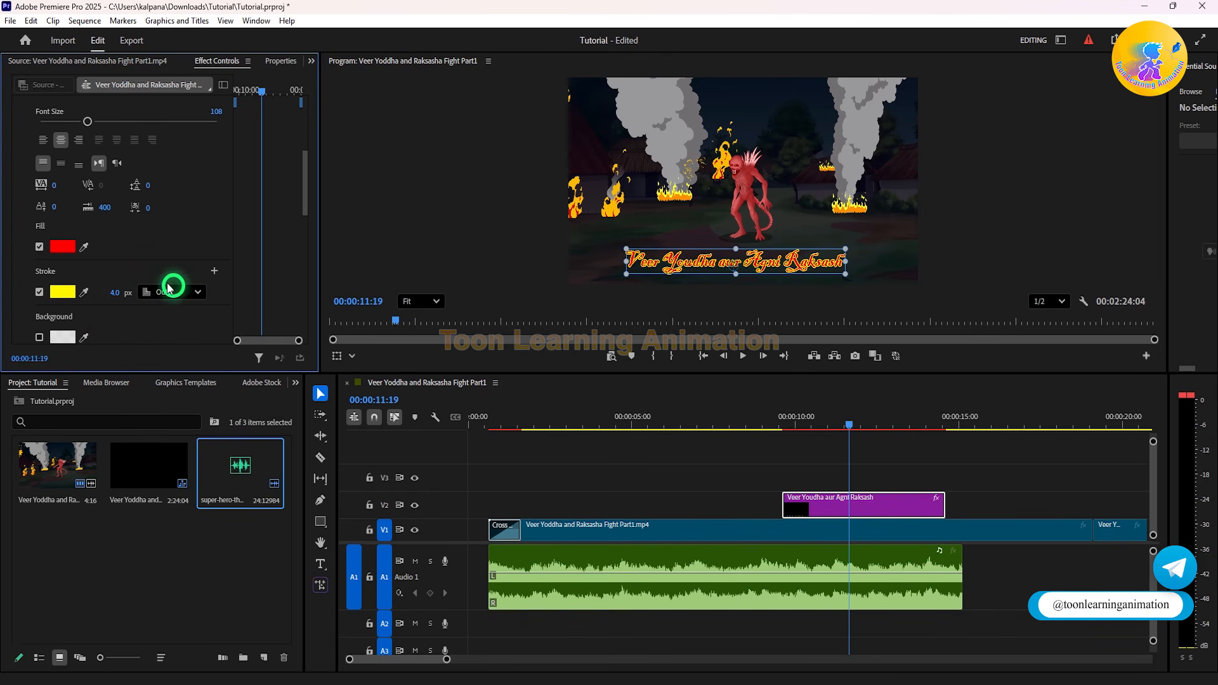
Step: Change the title's font to Broadway and scale the text down to leave margins on both sides of the frame
scroll(136, 250, "up", 5)
left_click(203, 226)
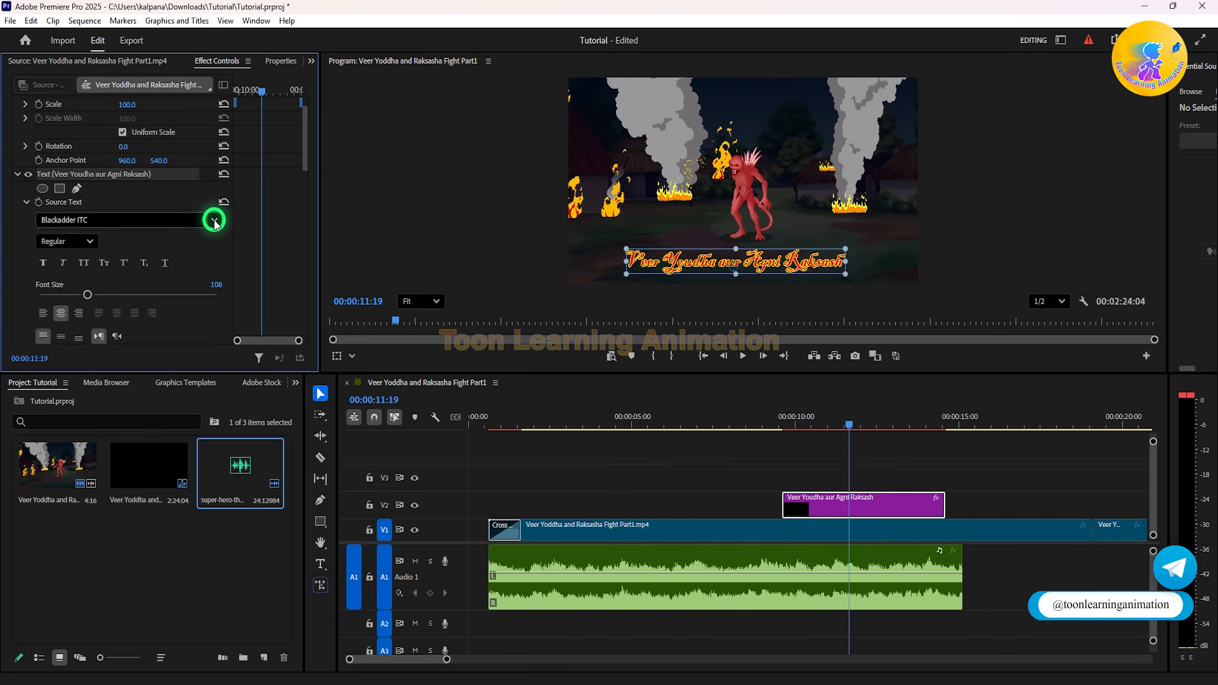
scroll(170, 304, "down", 1)
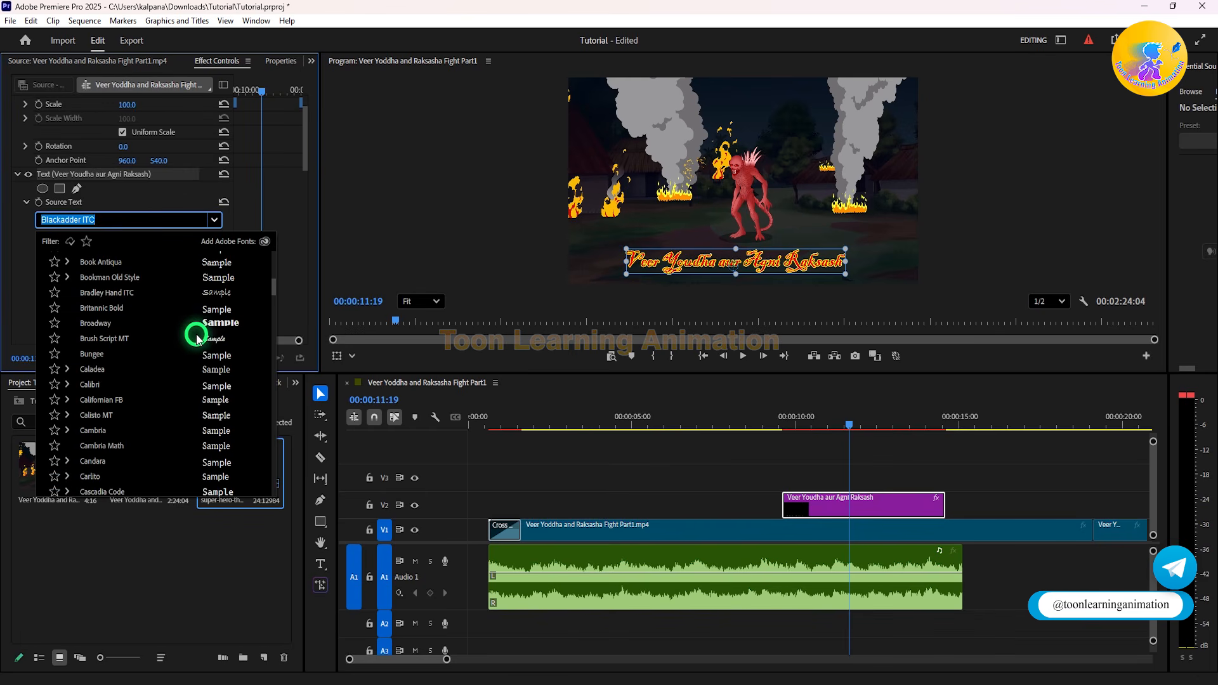
left_click(193, 323)
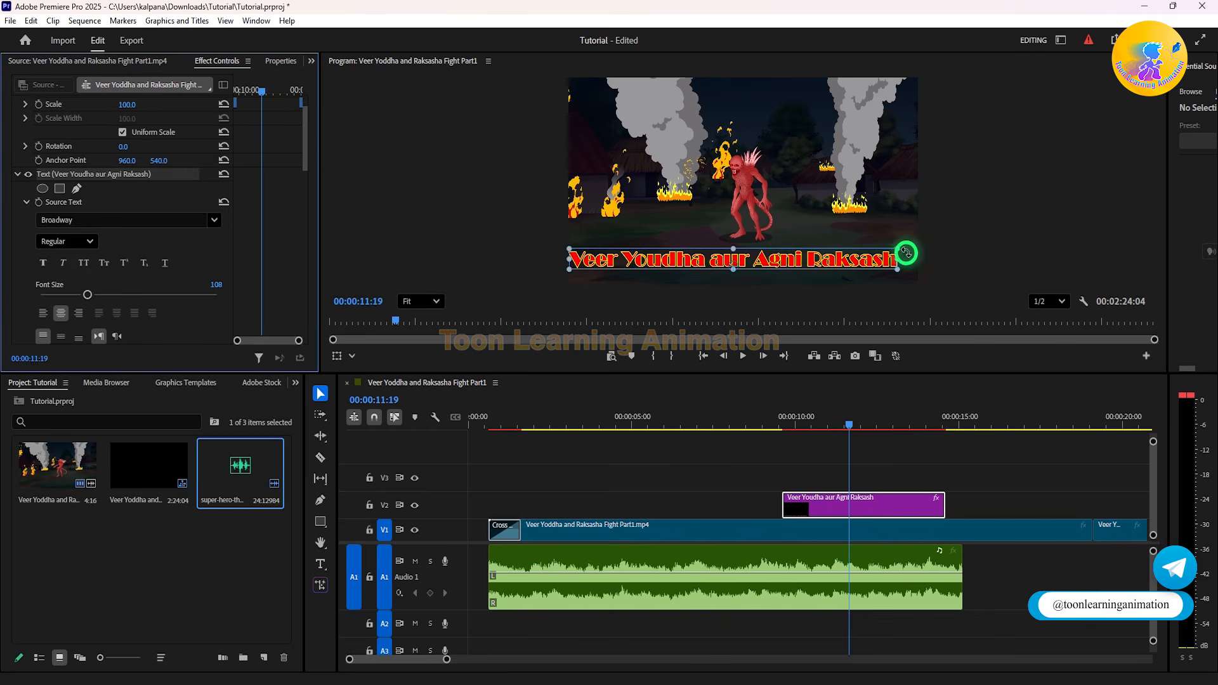
left_click_drag(899, 247, 865, 250)
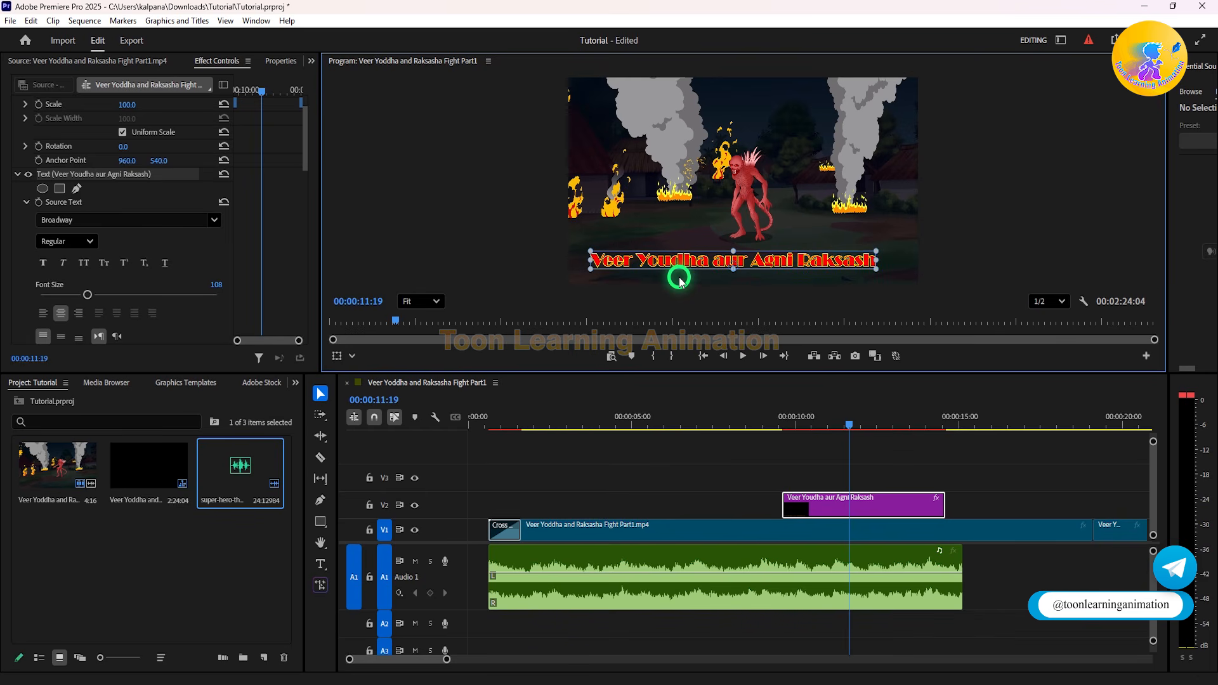
Step: Try a light background behind the title text and check it with the title deselected
scroll(208, 246, "down", 5)
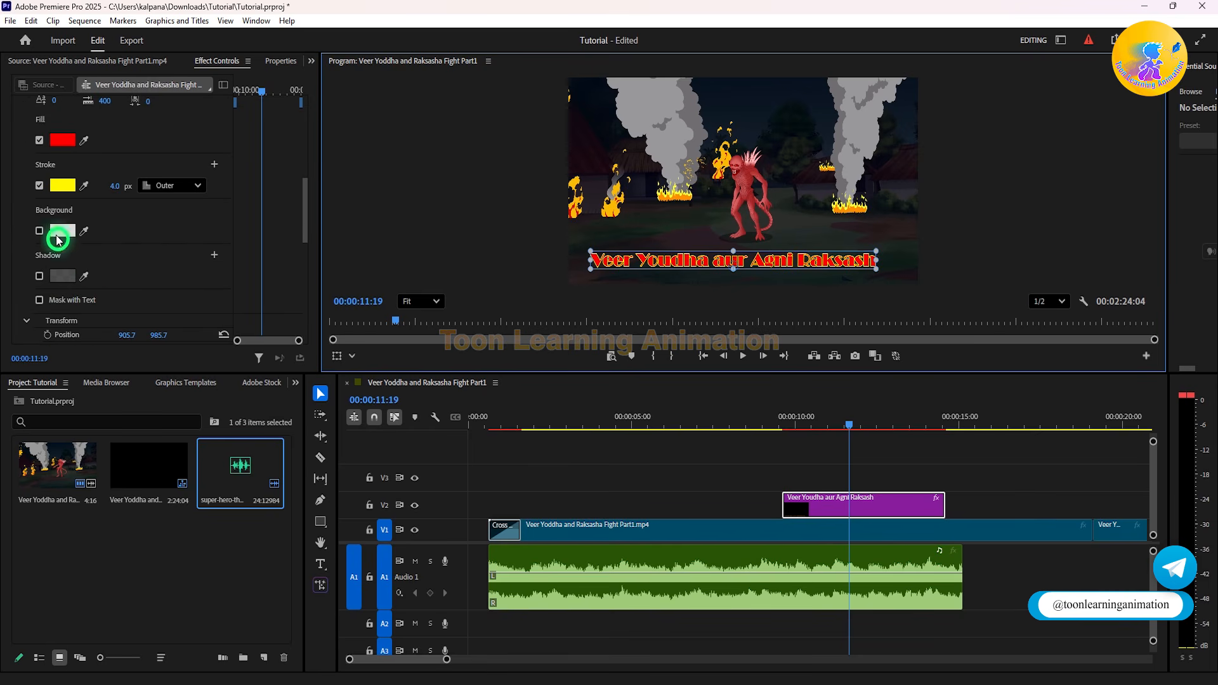
left_click(41, 277)
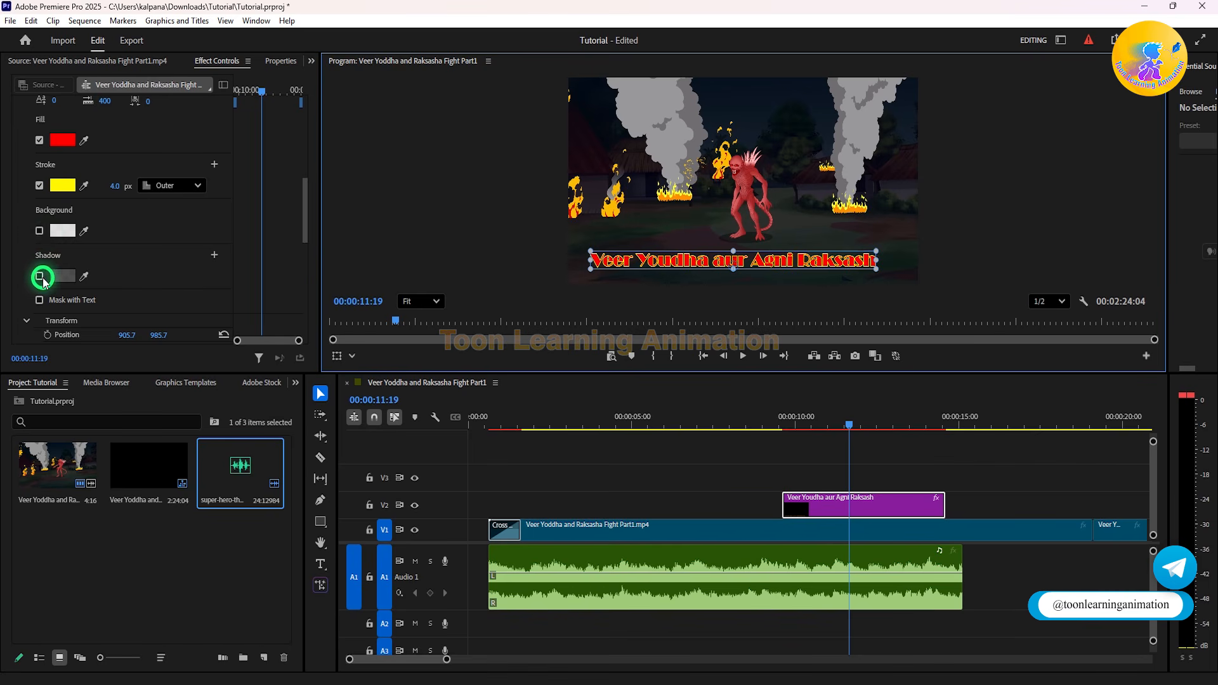
left_click(39, 230)
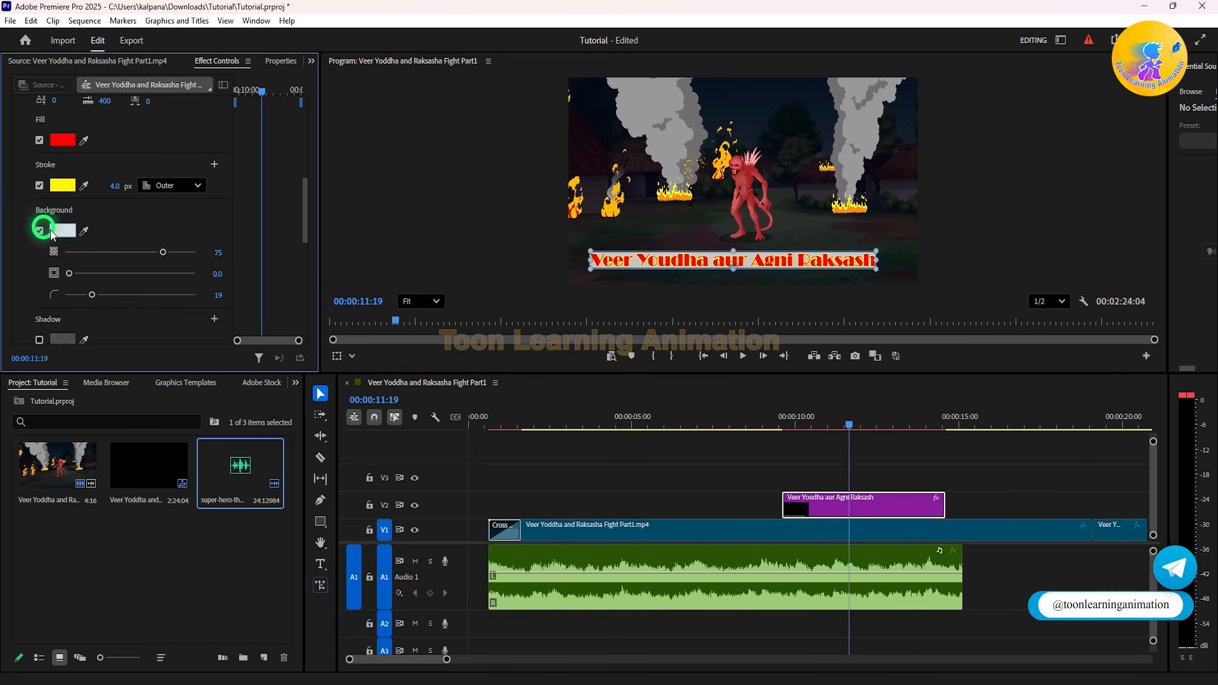
left_click(809, 457)
left_click(757, 265)
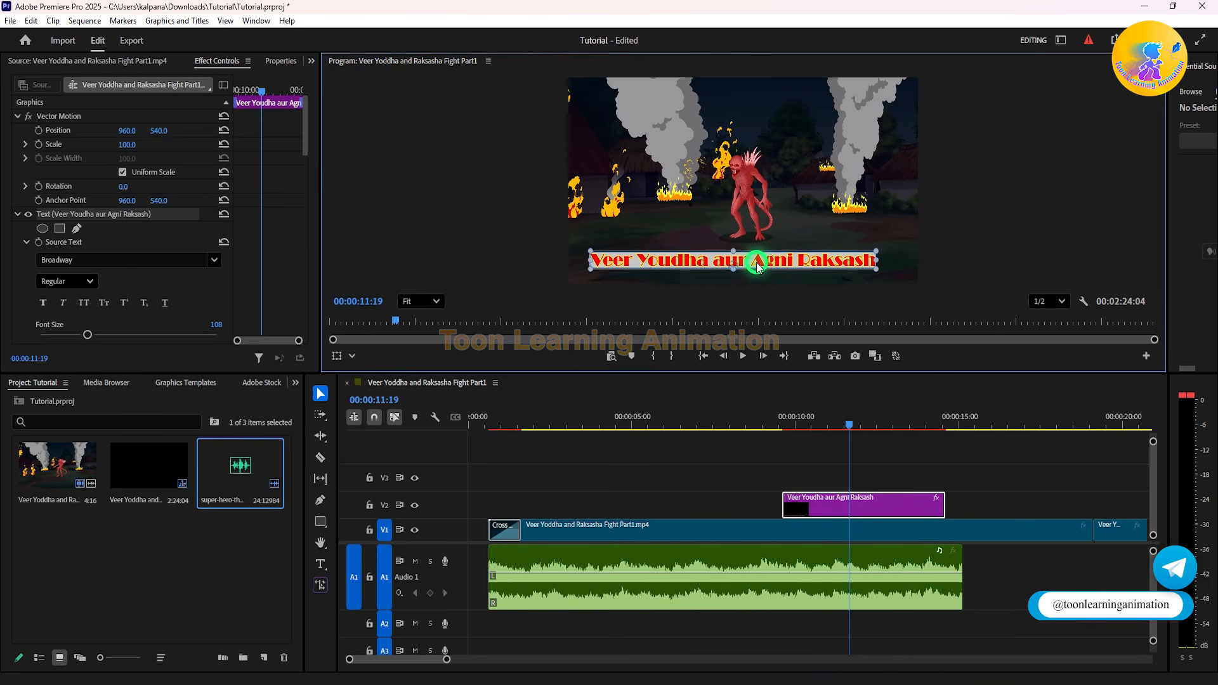
Step: Turn on the title's shadow, turn off its background, and check the result with the title deselected before reselecting it
scroll(81, 264, "down", 10)
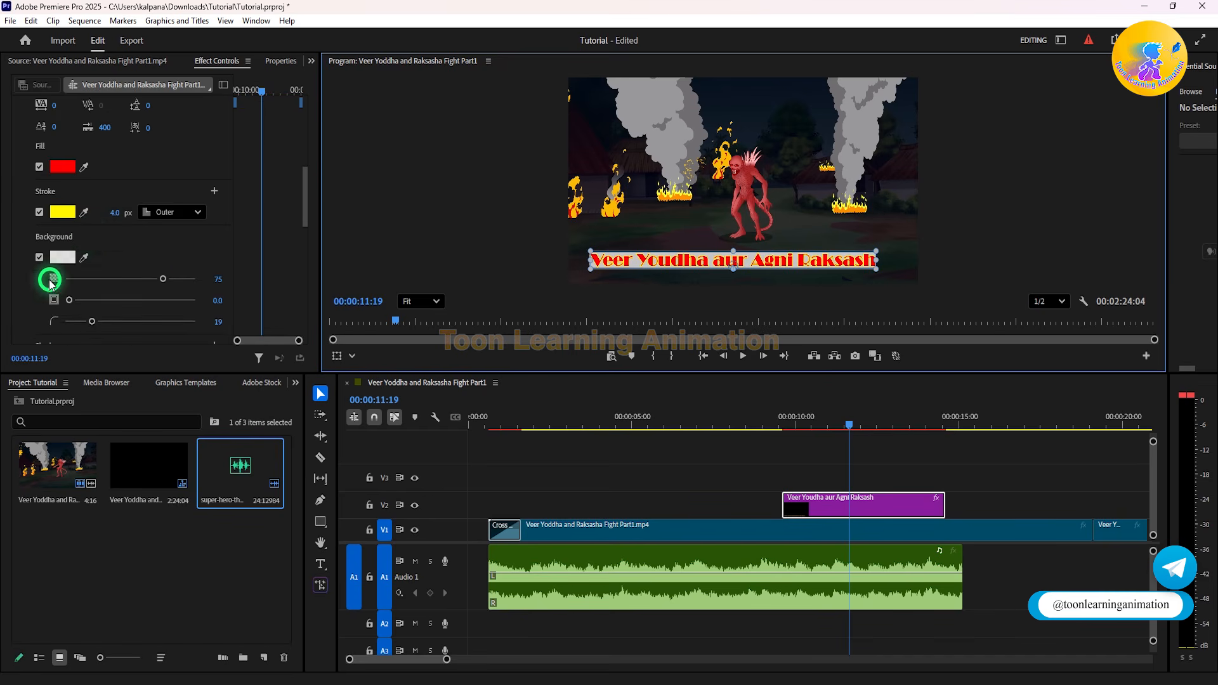
left_click(39, 286)
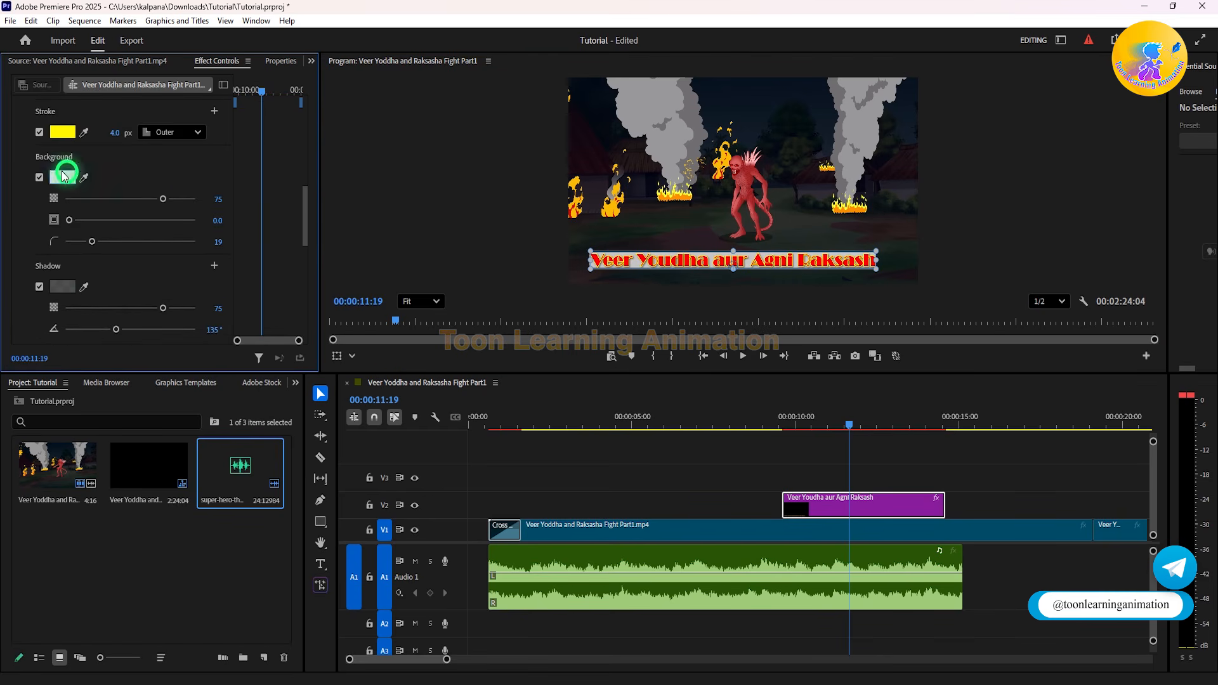
left_click(38, 177)
left_click(623, 298)
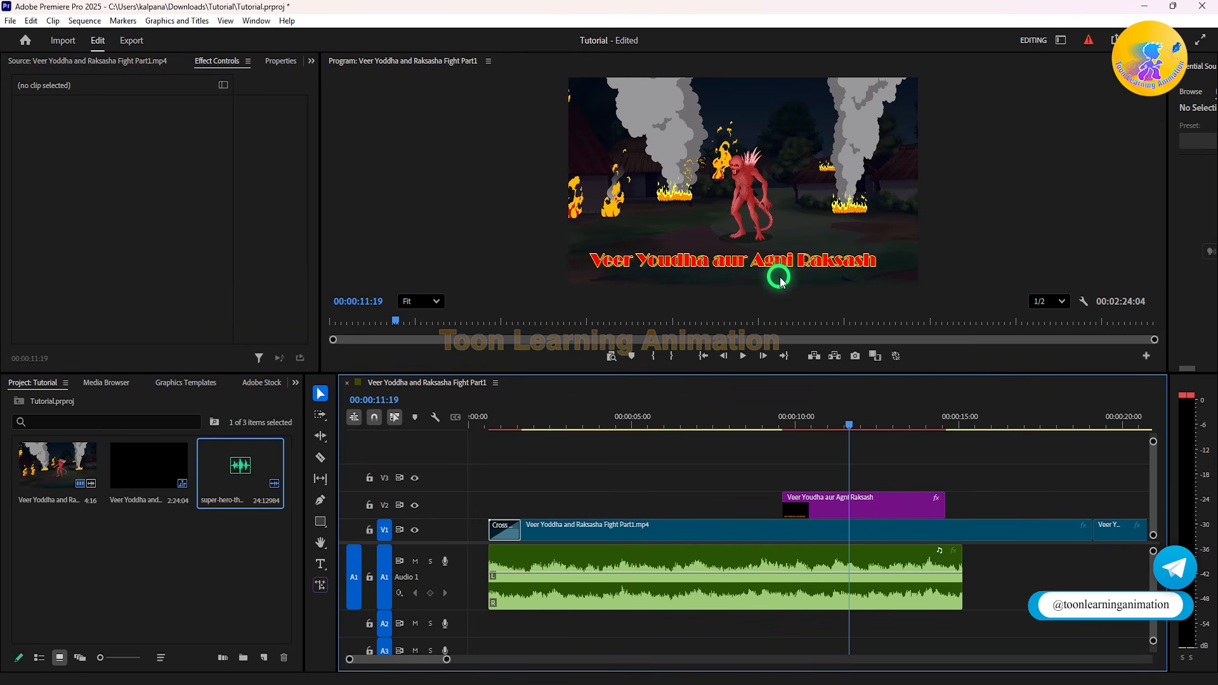
left_click(736, 260)
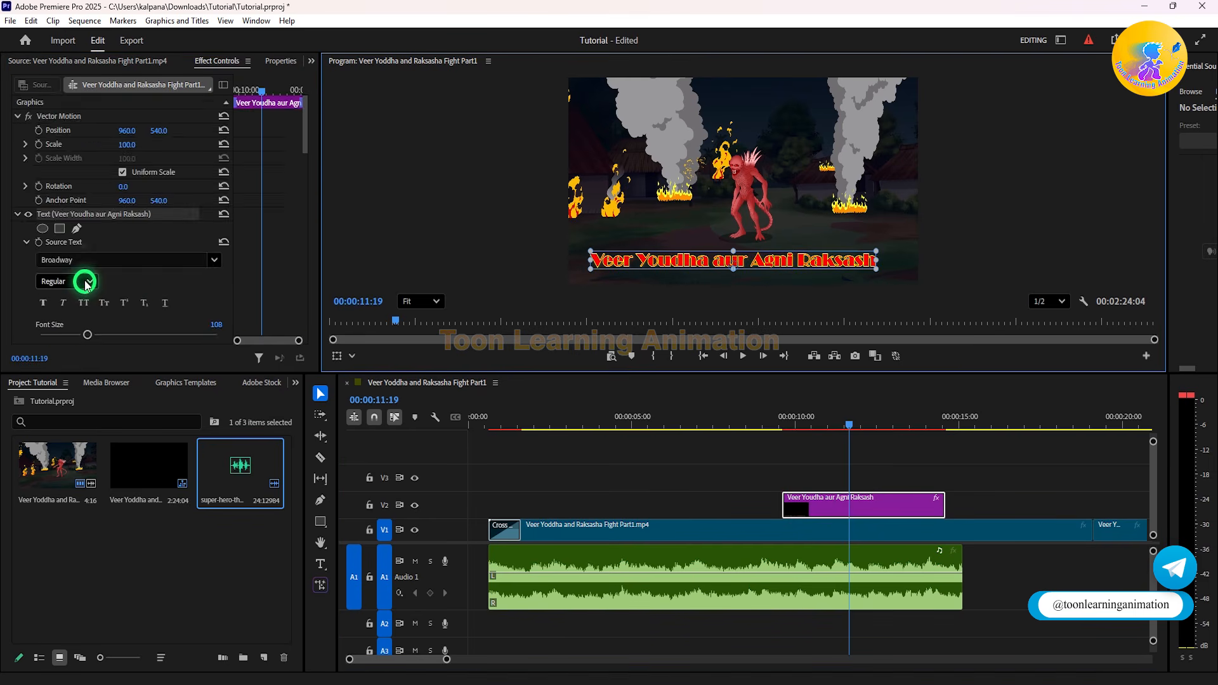
Step: Turn off the shadow of the title text
scroll(89, 277, "down", 3)
scroll(93, 277, "down", 5)
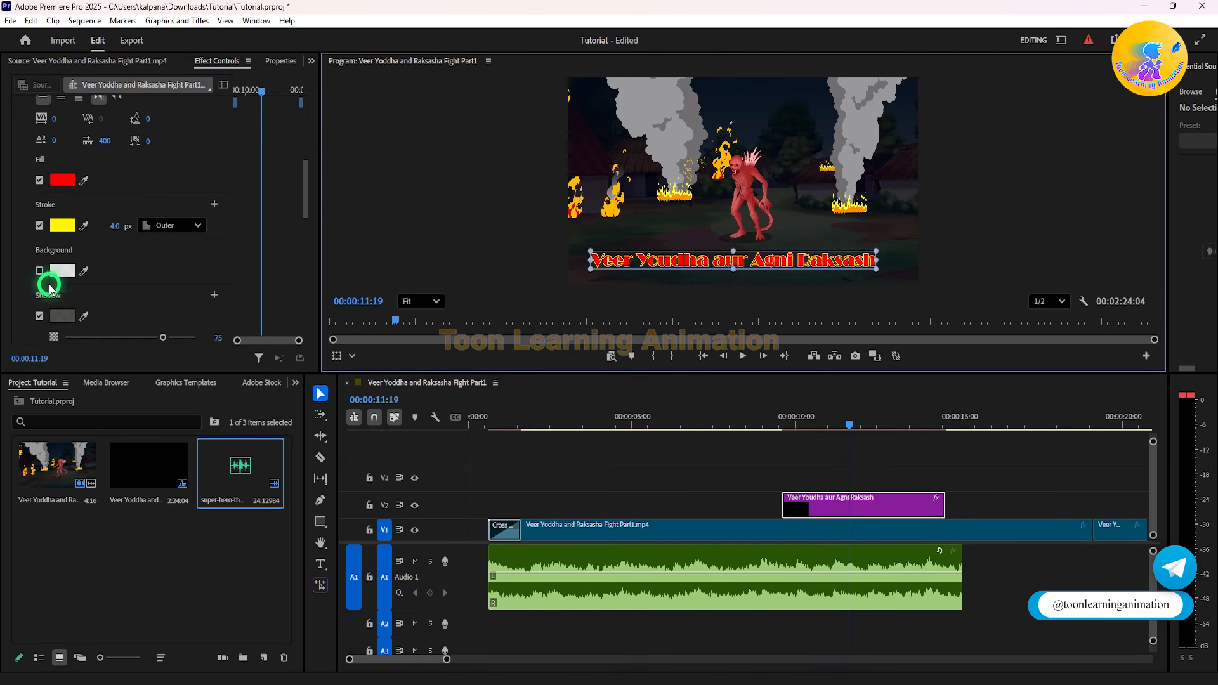
left_click(40, 315)
Step: Scrub through the sequence before, across and past the title clip to check when the title shows
left_click(787, 417)
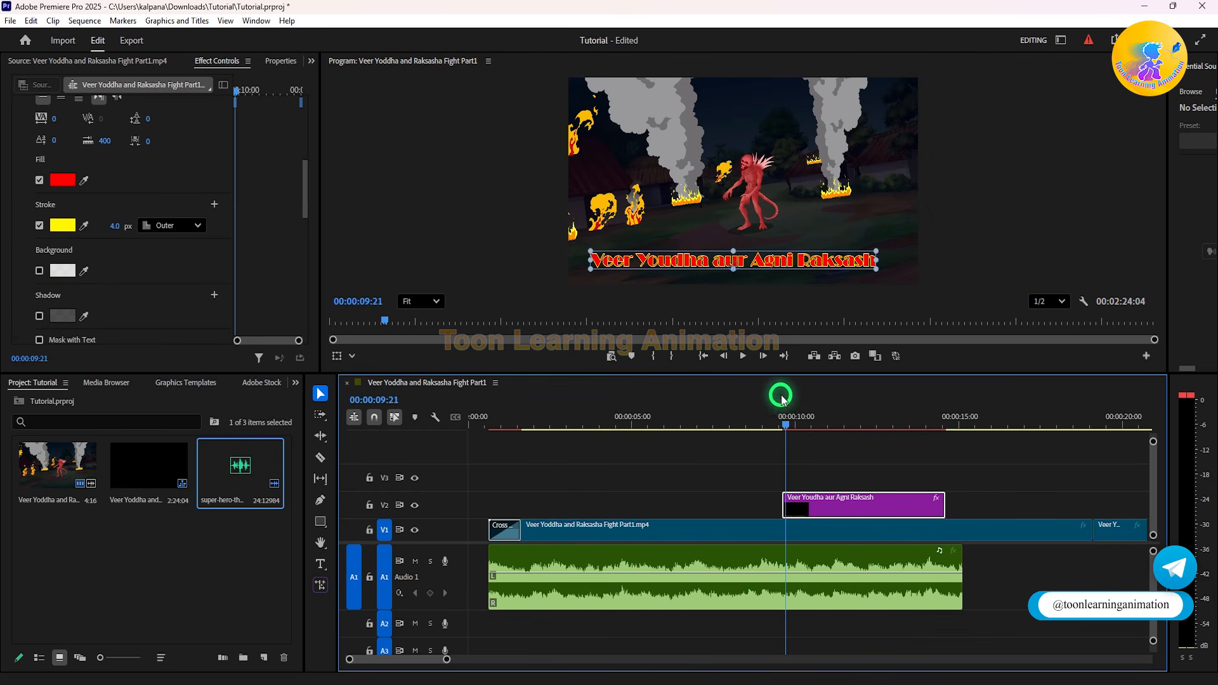
left_click_drag(780, 413, 773, 450)
left_click(806, 420)
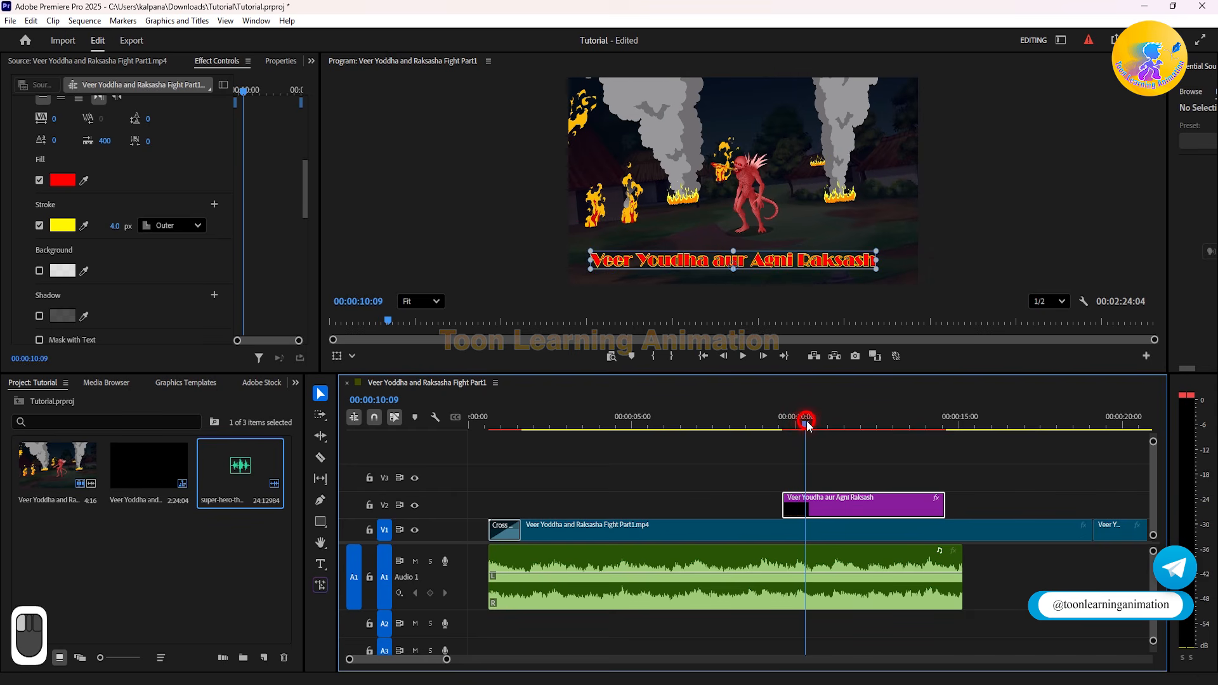
left_click_drag(809, 427, 952, 470)
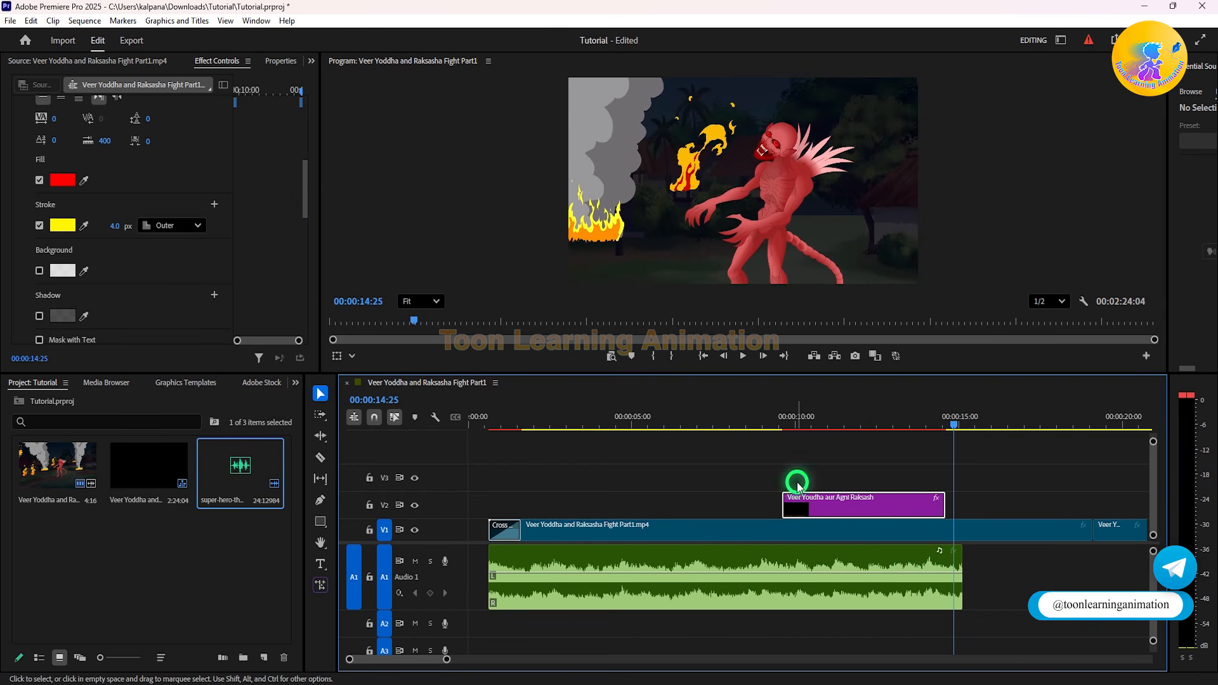
left_click(781, 420)
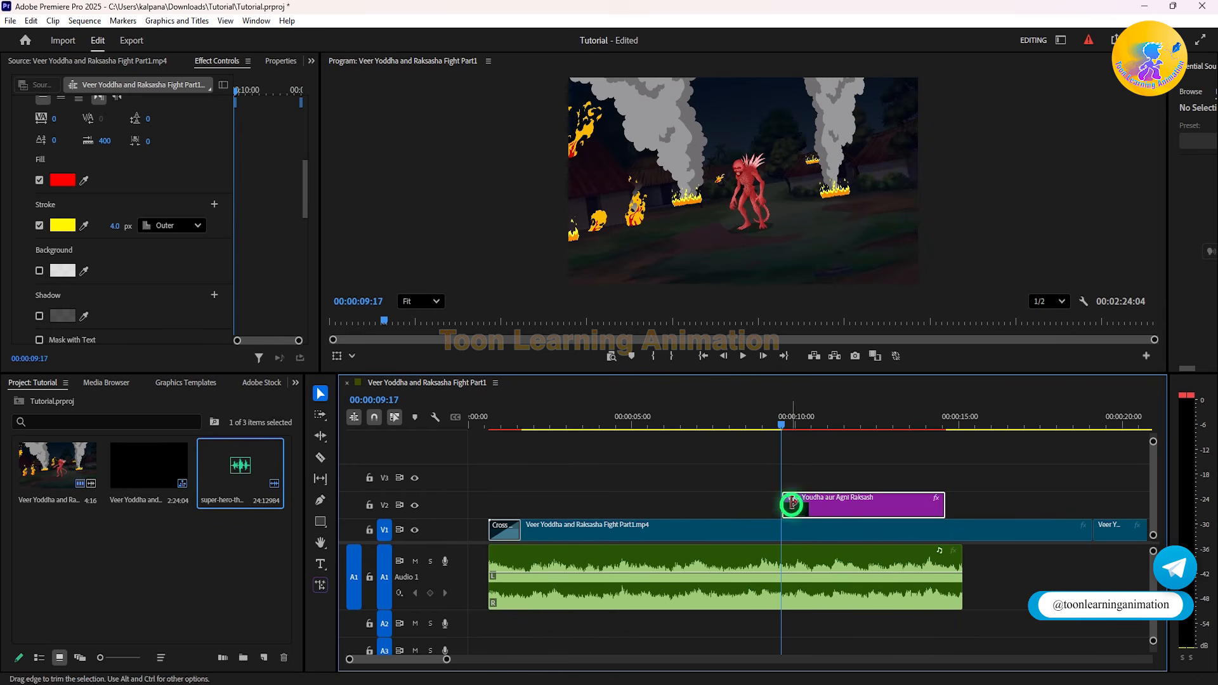
left_click_drag(791, 470, 995, 498)
left_click_drag(683, 418, 1053, 424)
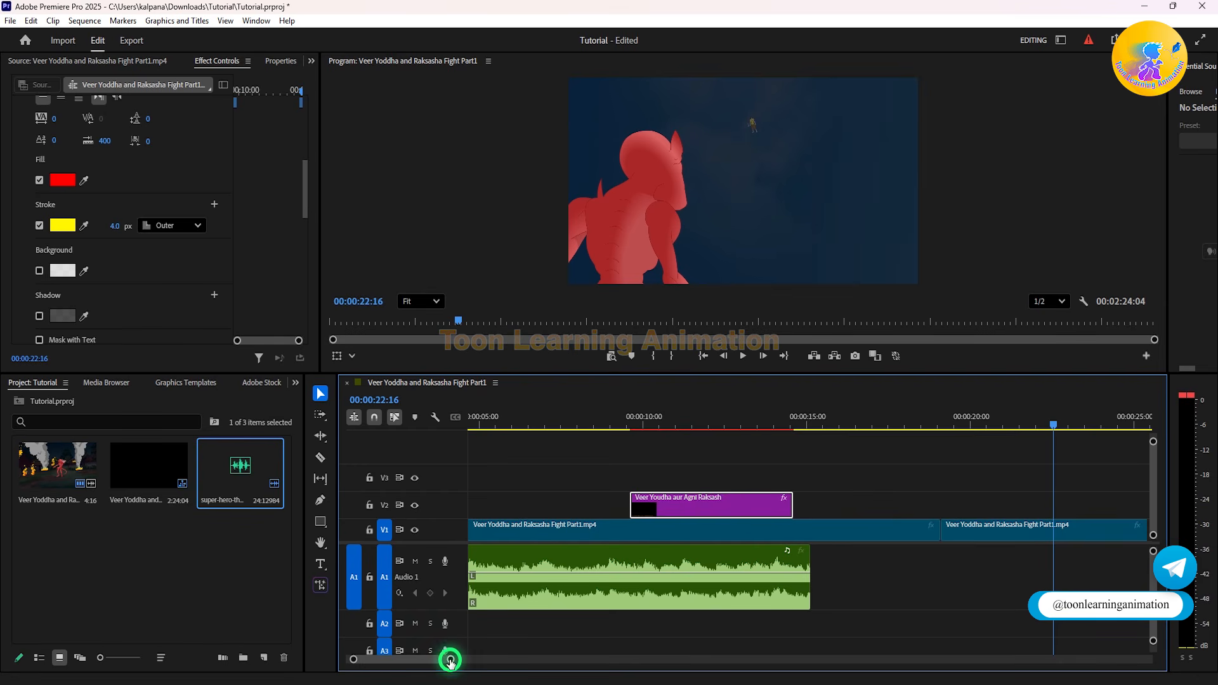
Step: Extend the title clip's start back to the beginning of the video and check it by scrubbing the opening
left_click_drag(456, 660, 568, 659)
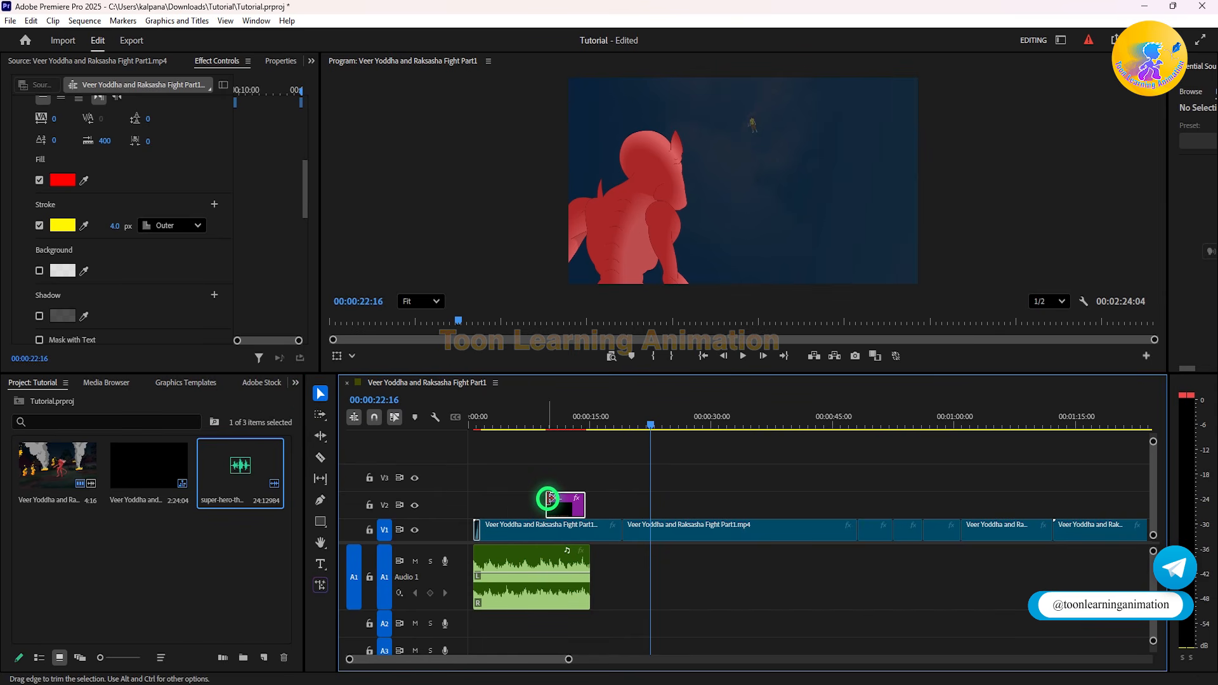
left_click_drag(549, 499, 475, 498)
left_click(503, 419)
left_click_drag(503, 418, 483, 441)
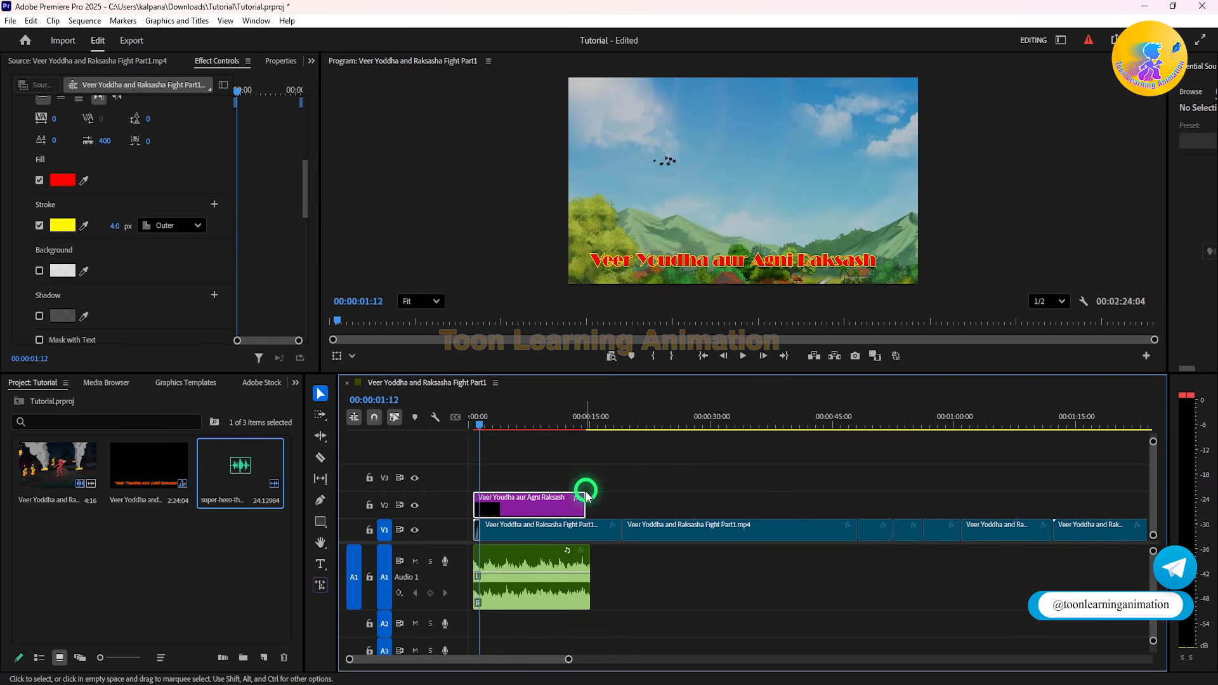
Step: Extend the title clip's end to the end of the last video clip and check it by scrubbing the ending
left_click_drag(568, 660, 799, 660)
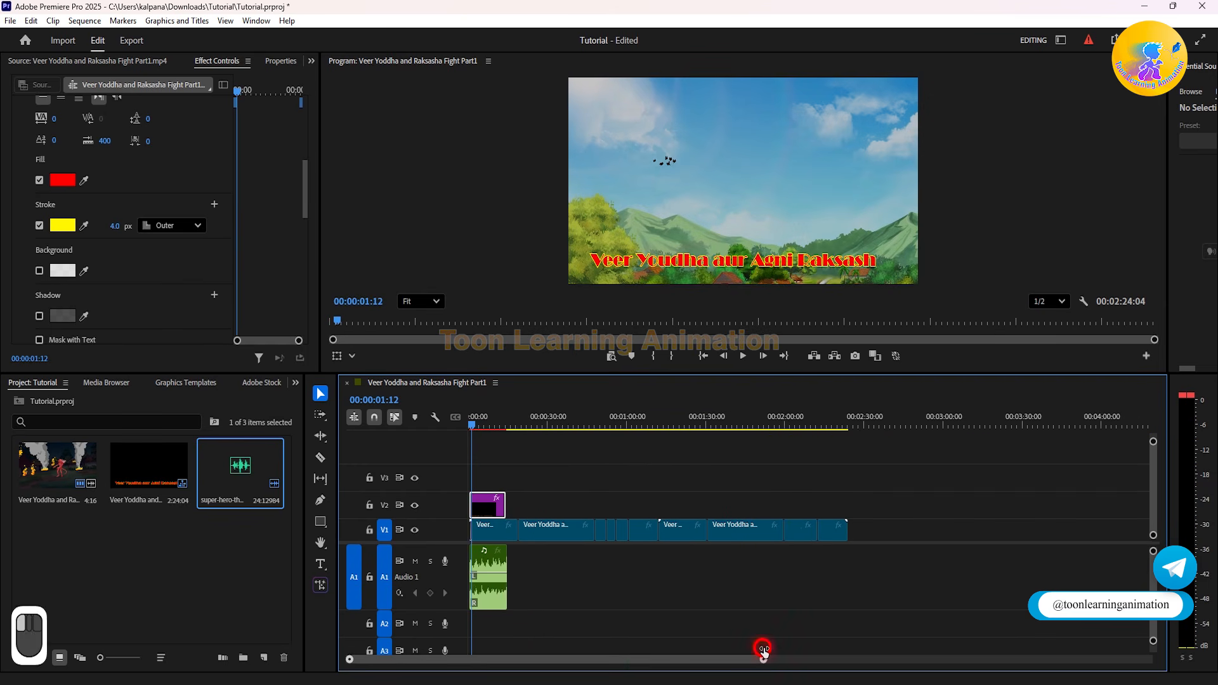
left_click_drag(753, 412, 810, 416)
left_click(770, 417)
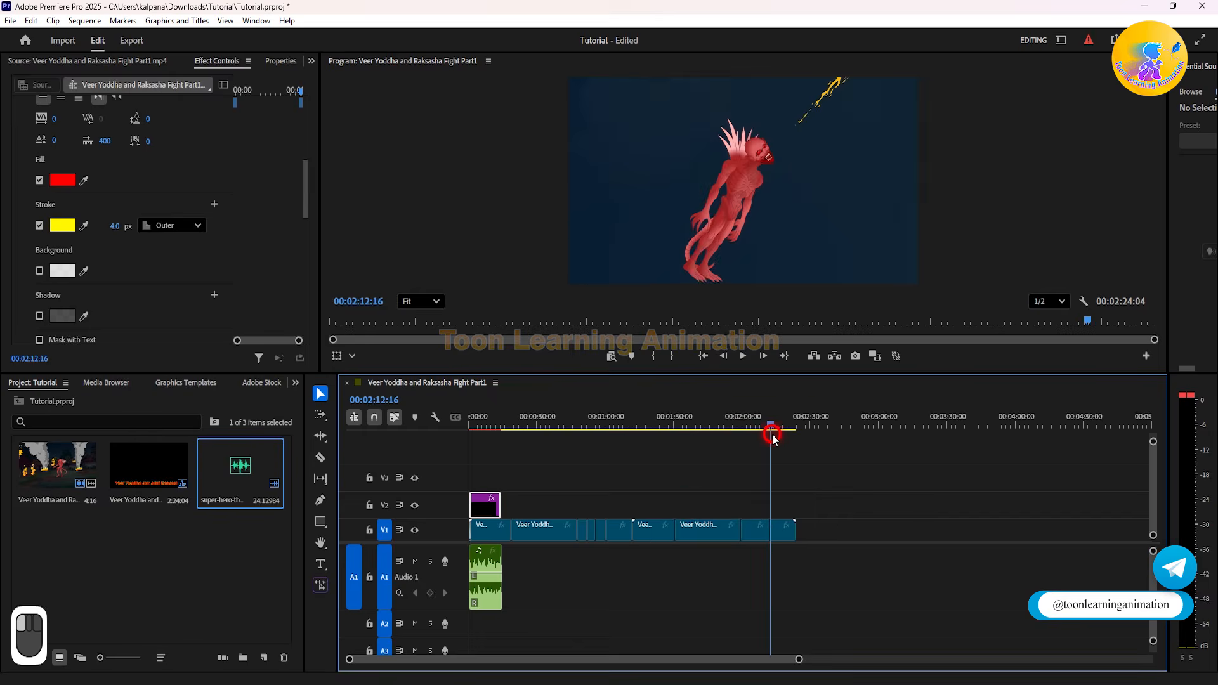
left_click_drag(506, 502, 795, 506)
left_click_drag(769, 419, 774, 476)
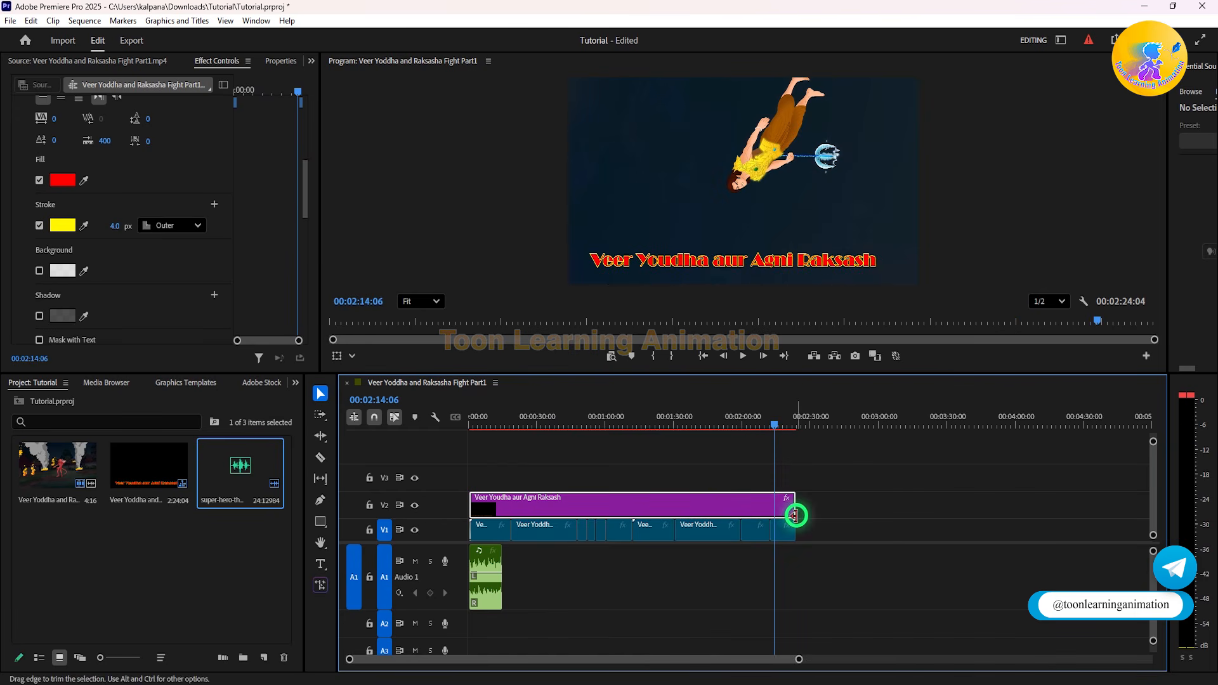
left_click(794, 418)
Step: Apply the default transition to the end of the last video clip on V1 and play back the ending
left_click_drag(800, 661, 628, 631)
right_click(833, 534)
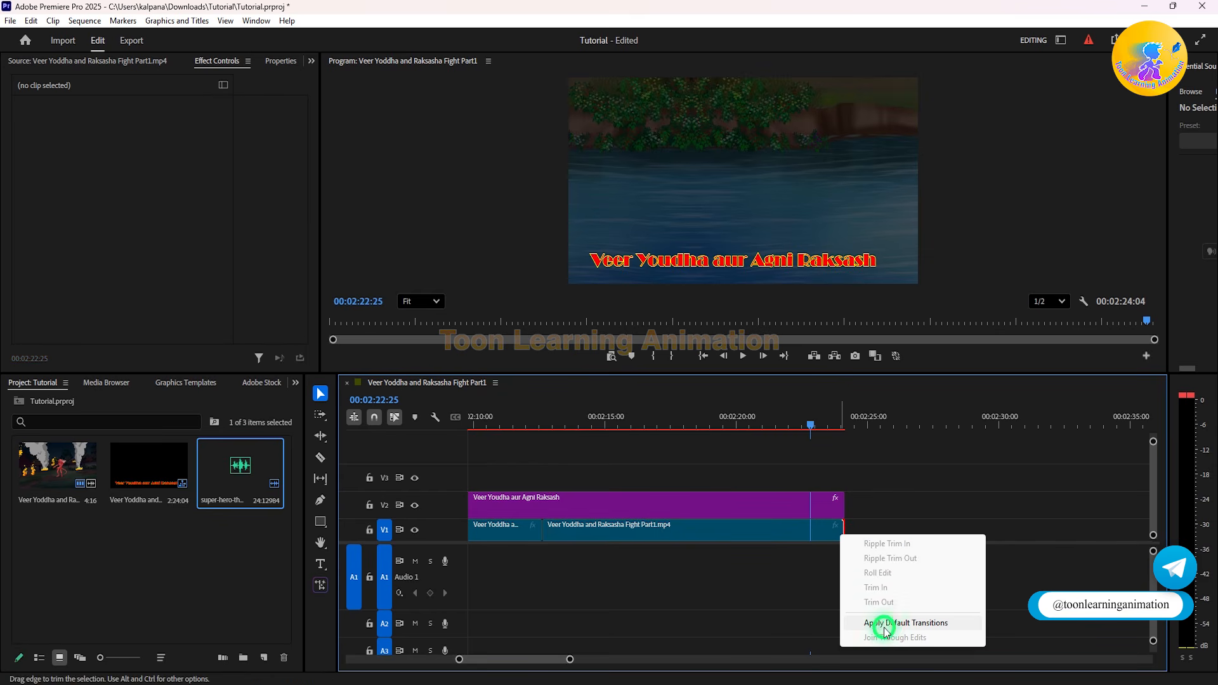
left_click(883, 625)
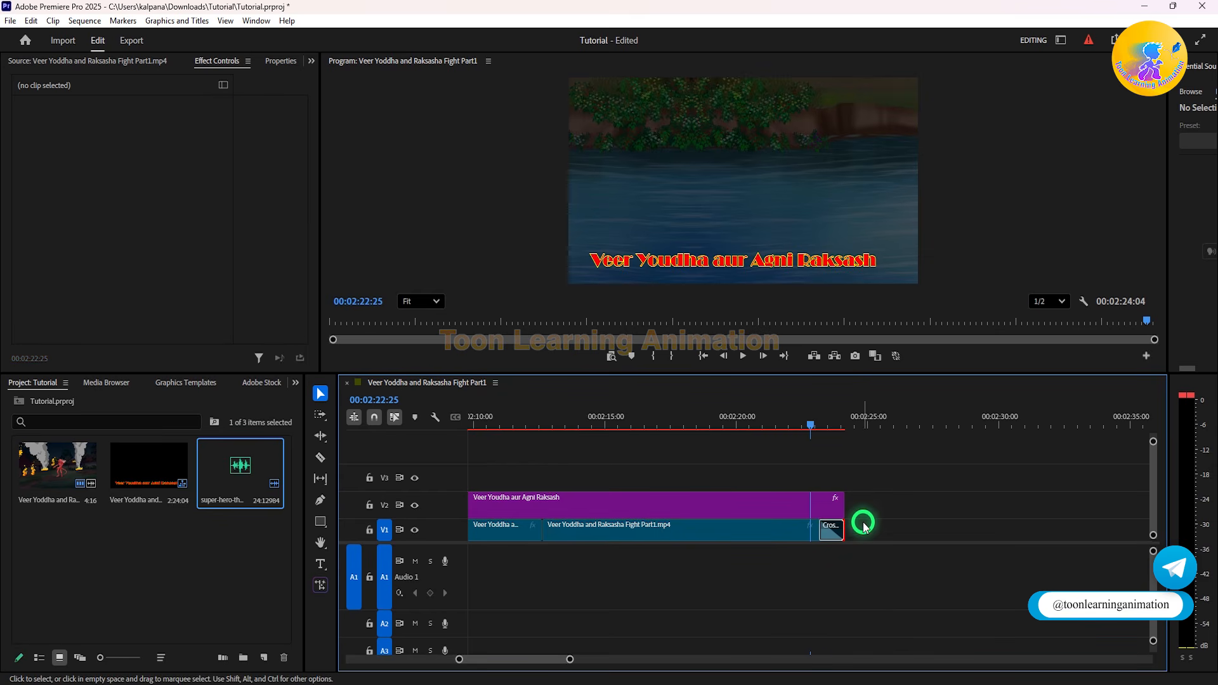
key("space")
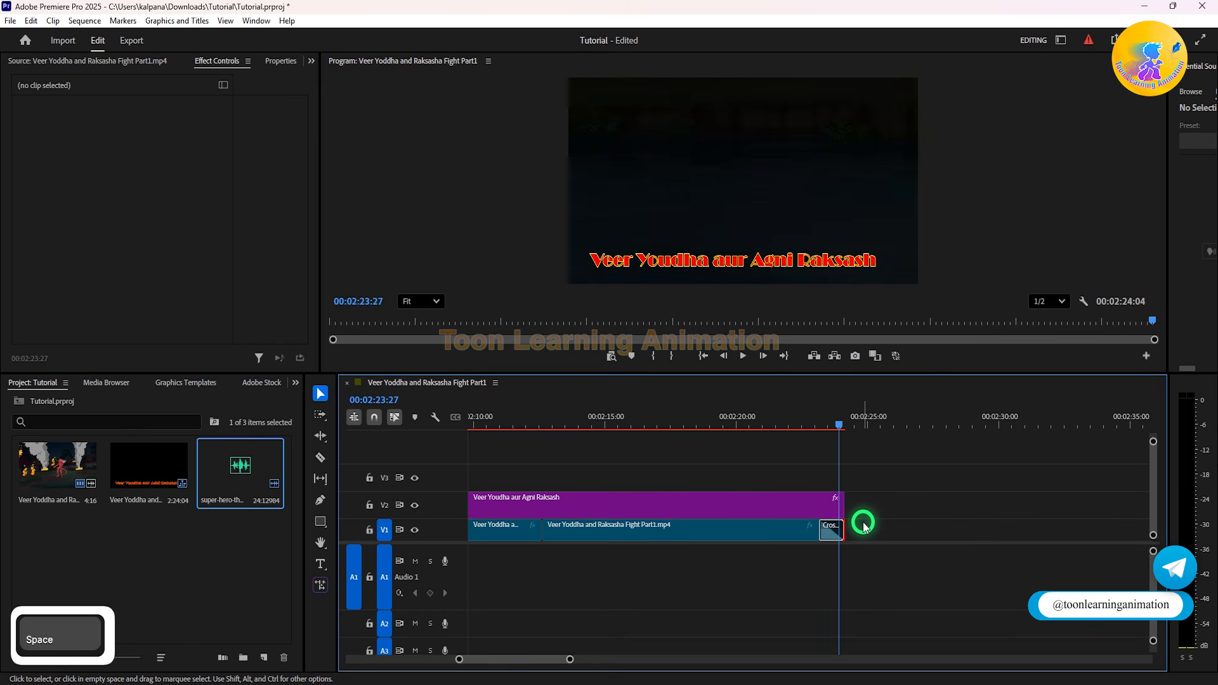
key("space")
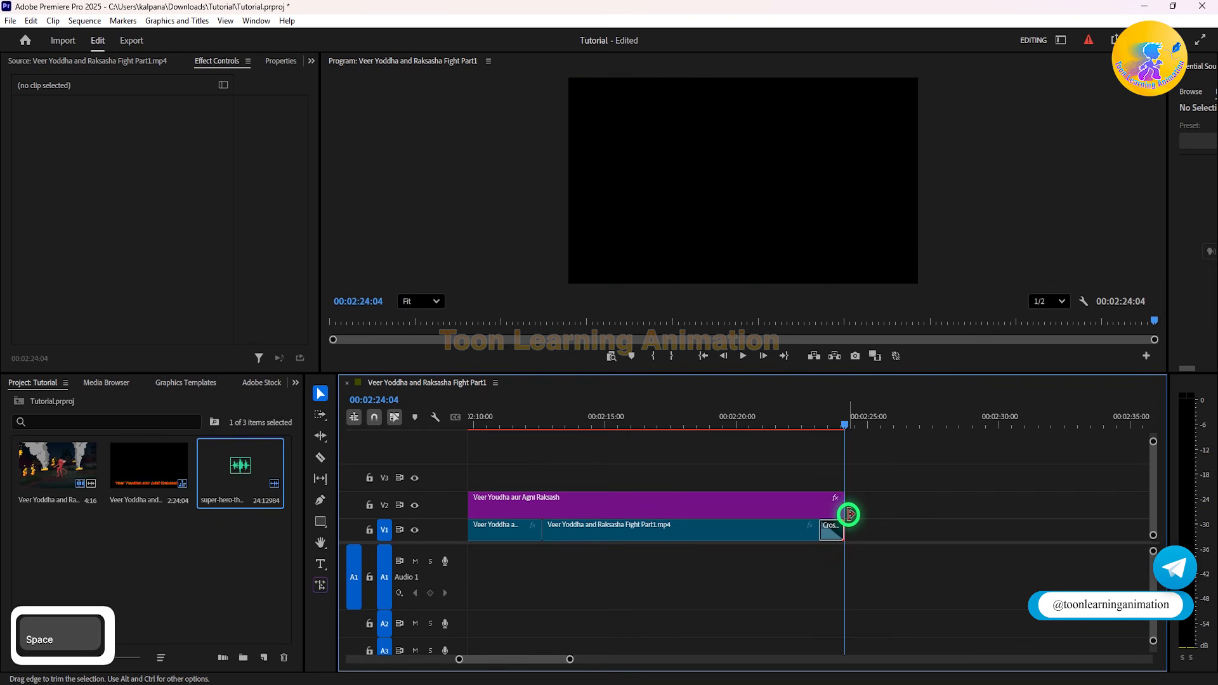
Step: Review how the title behaves during the video's fades at the beginning and end of the sequence
left_click_drag(816, 417, 841, 418)
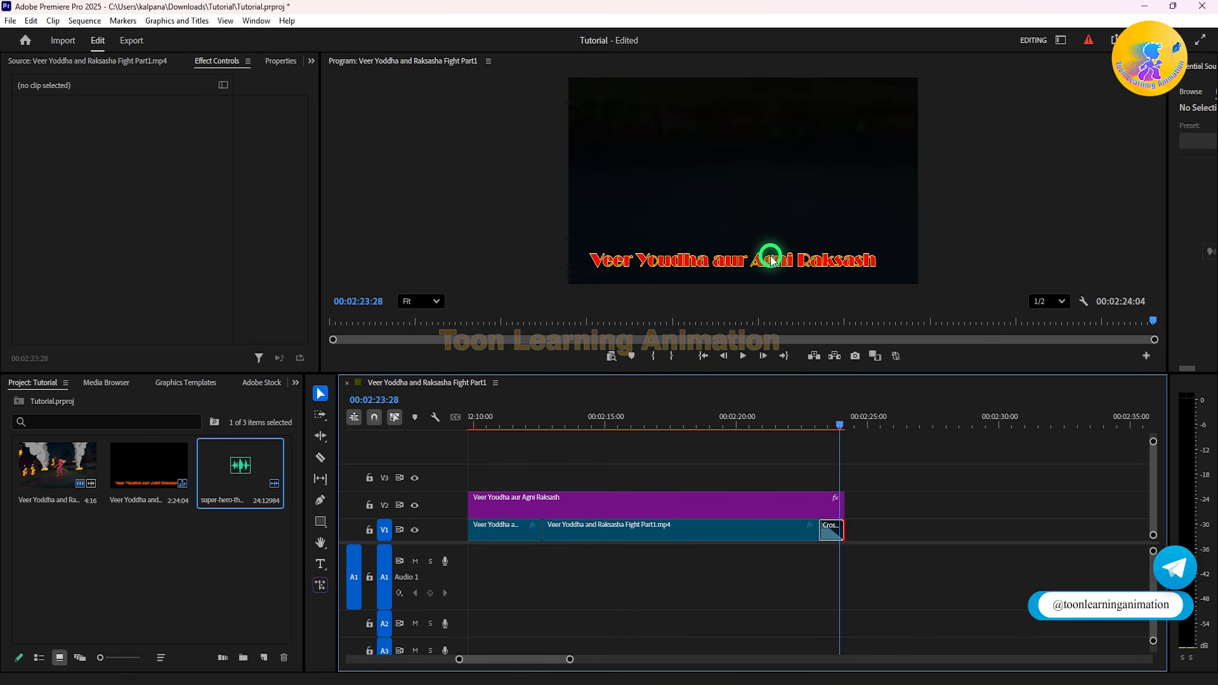
key("space")
key("space")
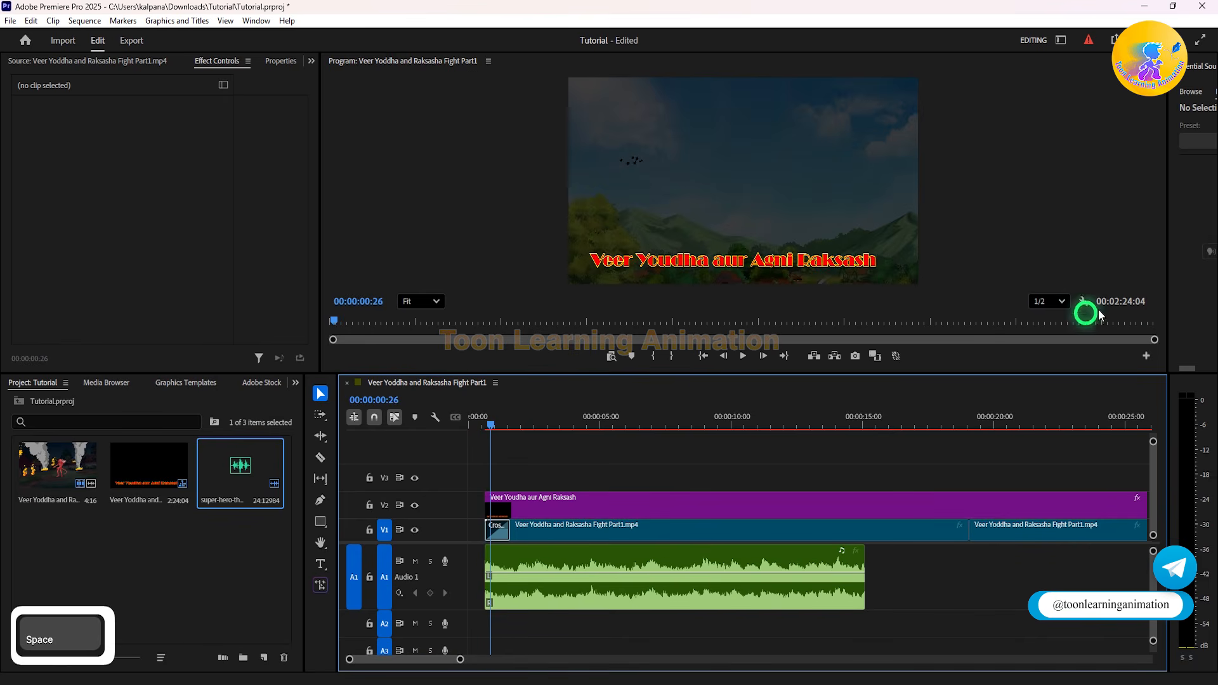
key("space")
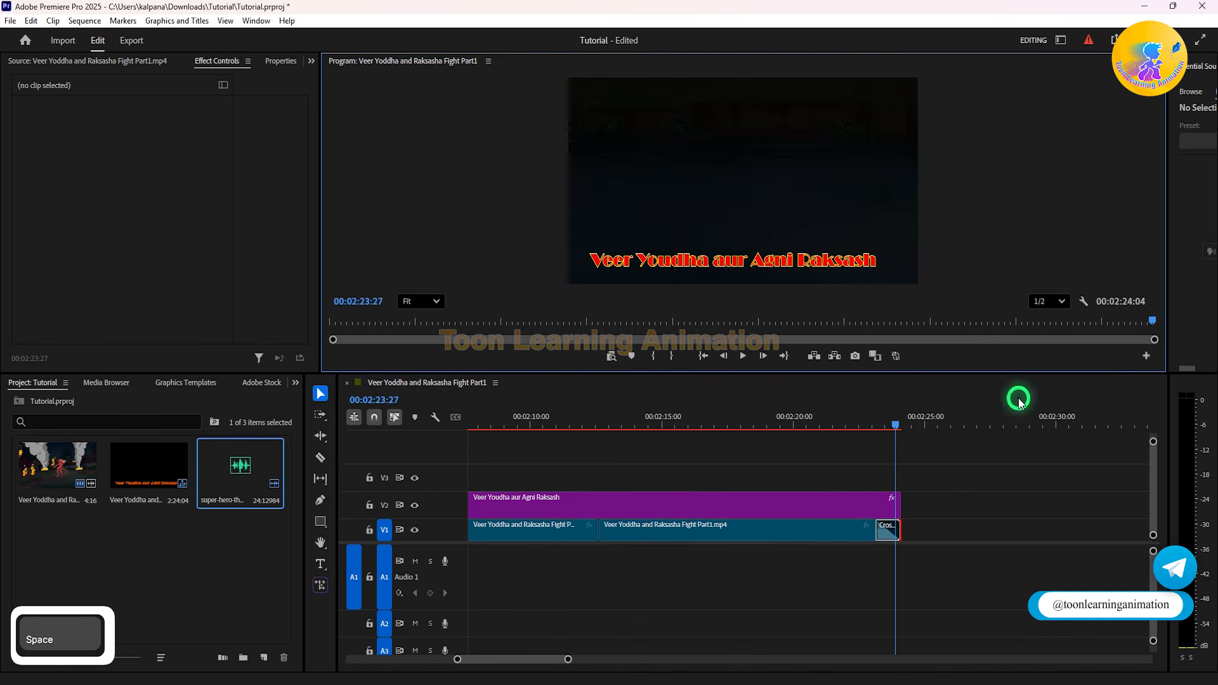
Step: Apply the default transition to the end of the title clip on V2 and play back the fade-out
right_click(905, 508)
left_click(969, 597)
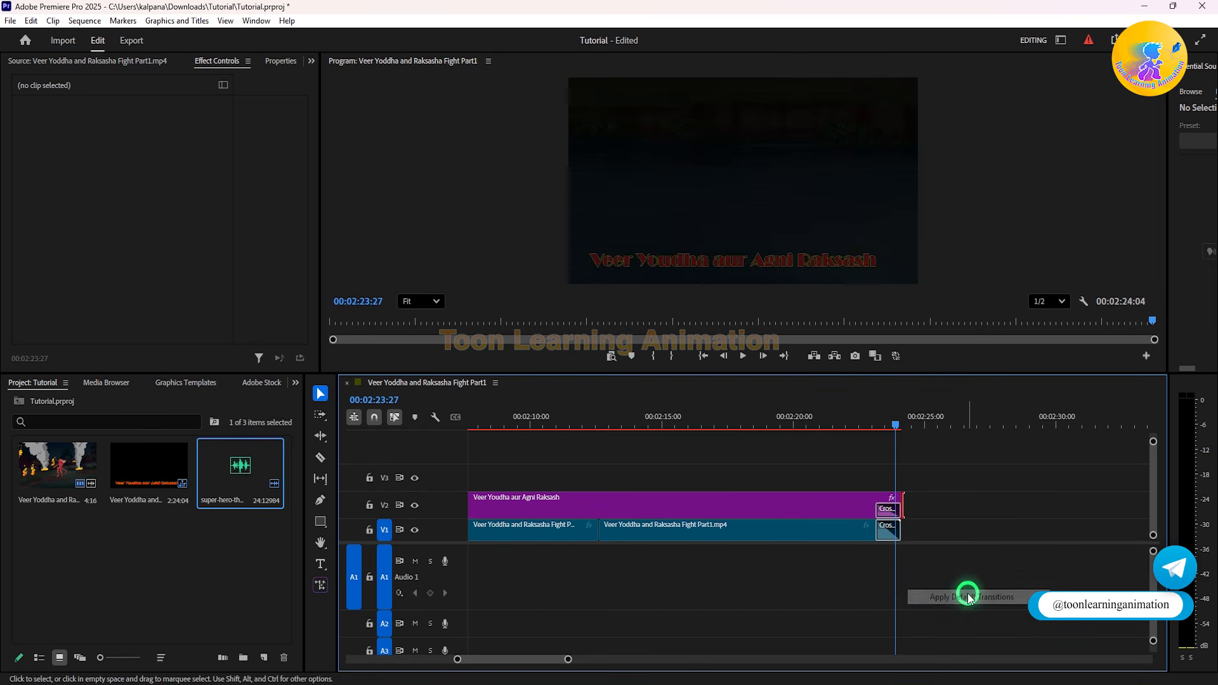
left_click(870, 418)
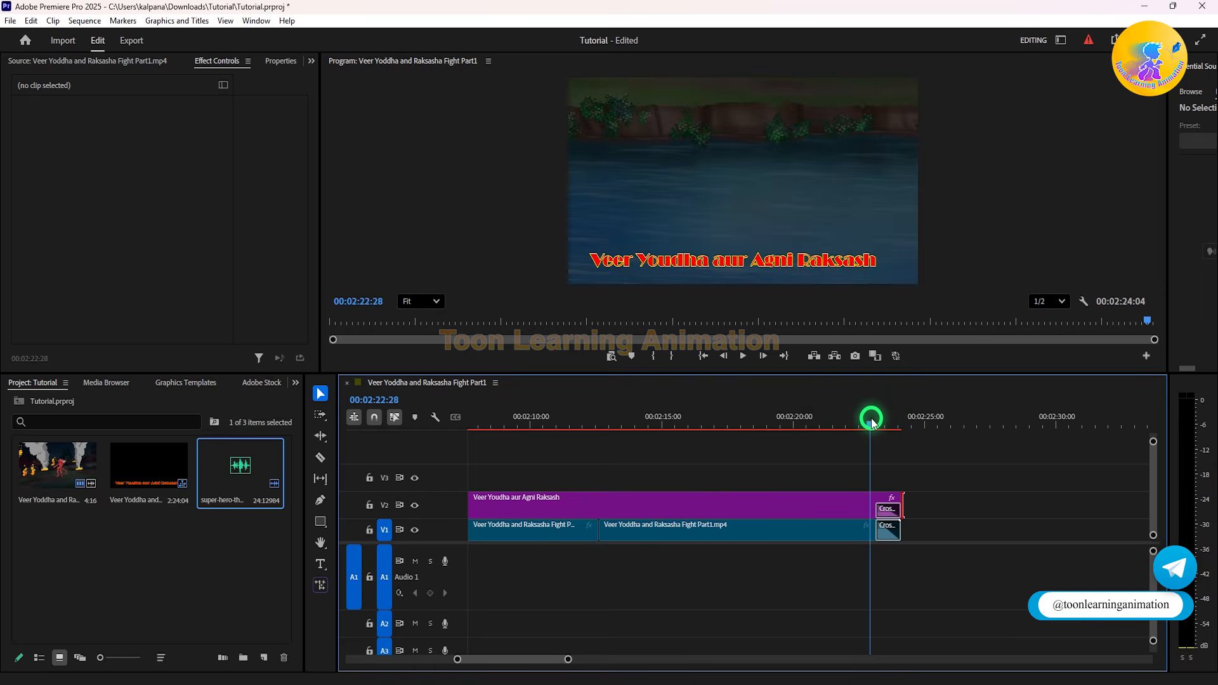
key("space")
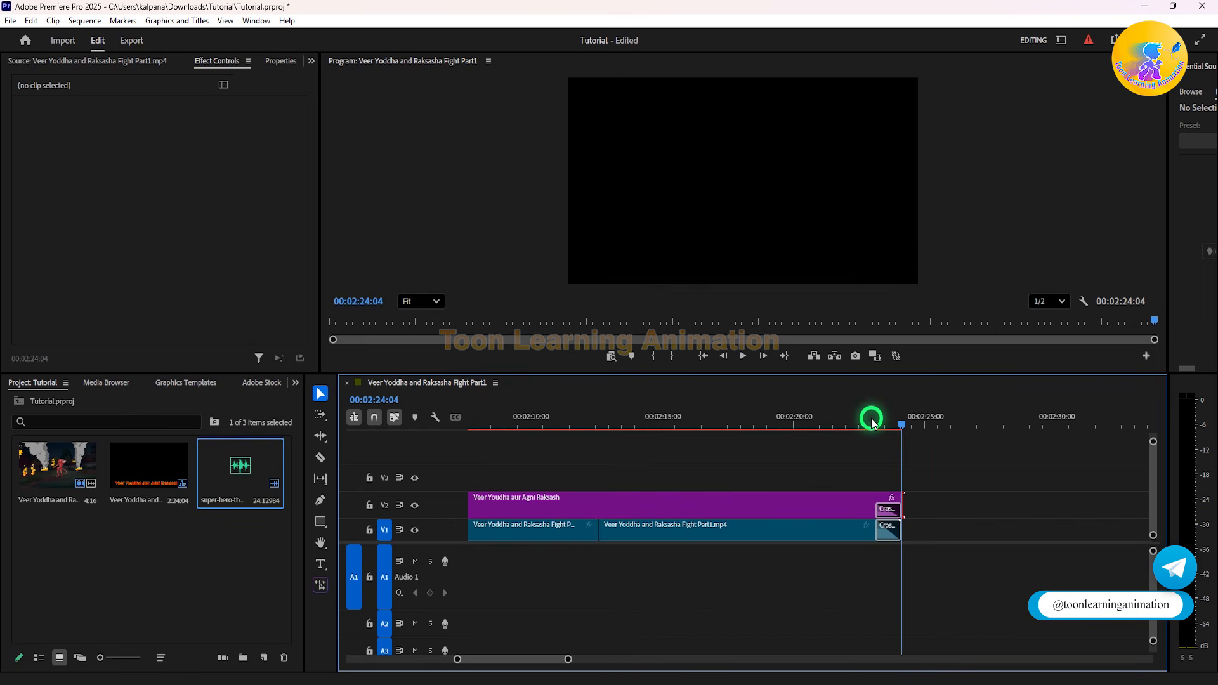
Step: Apply the default transition to the start of the title clip and play the opening before and after adding it
left_click_drag(871, 419, 9, 493)
left_click_drag(496, 658, 391, 674)
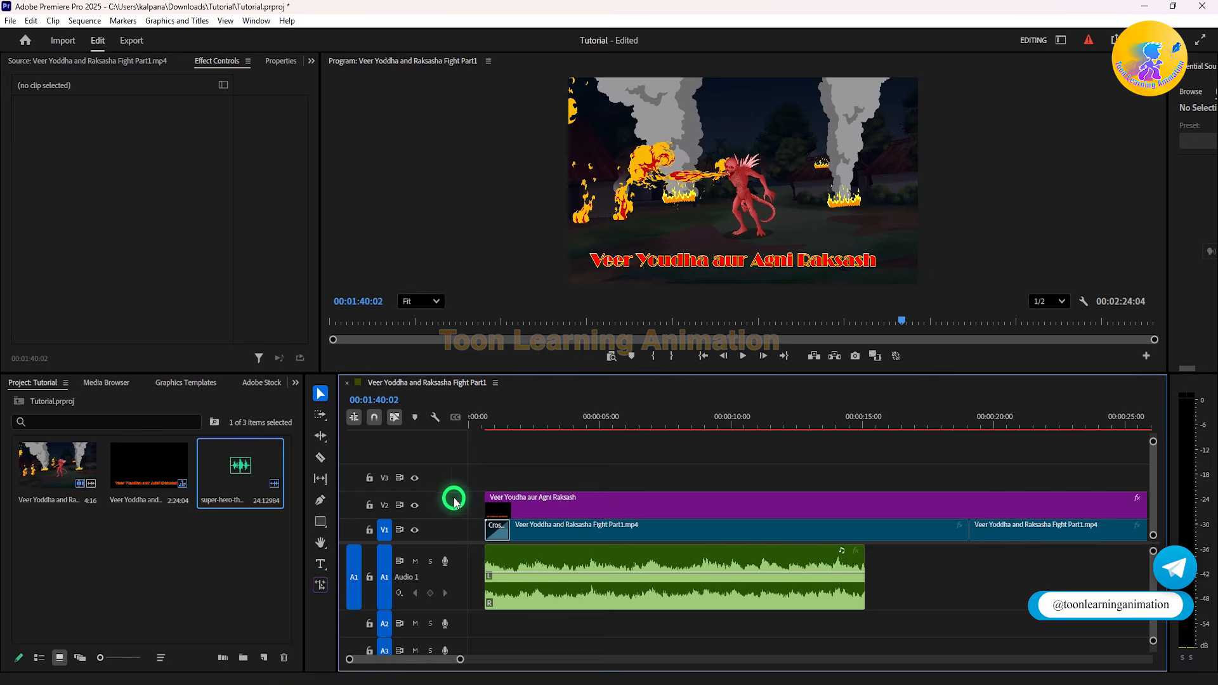
left_click_drag(489, 416, 451, 430)
key("space")
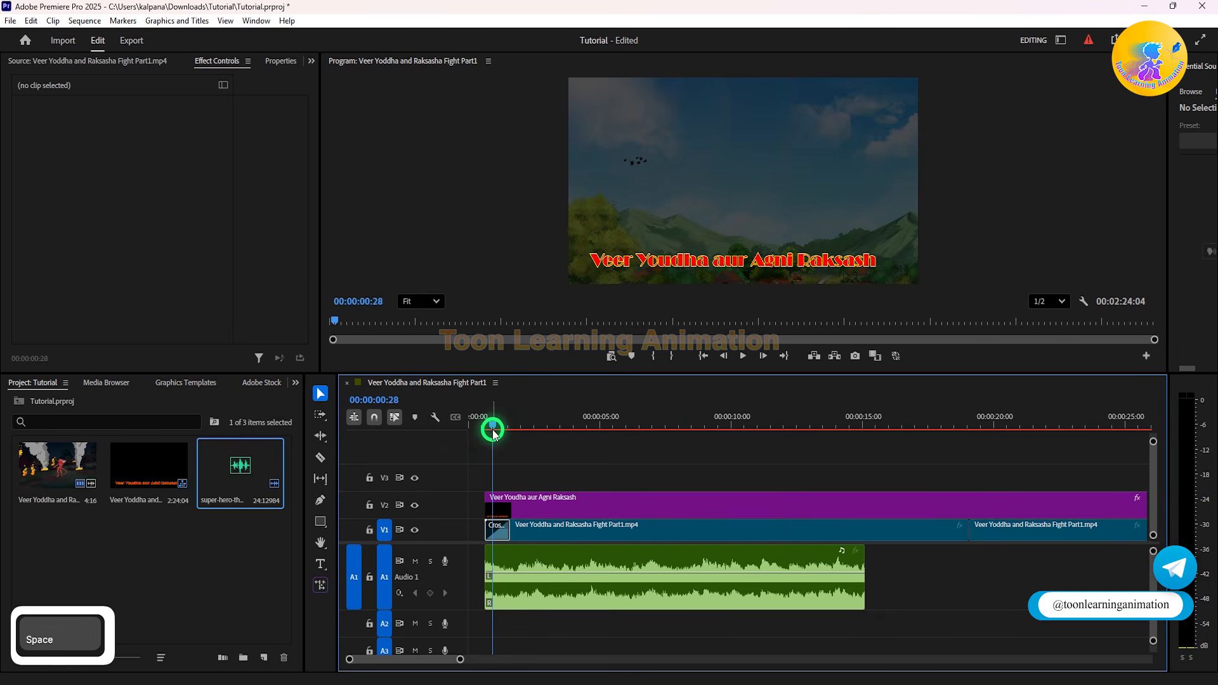
right_click(489, 499)
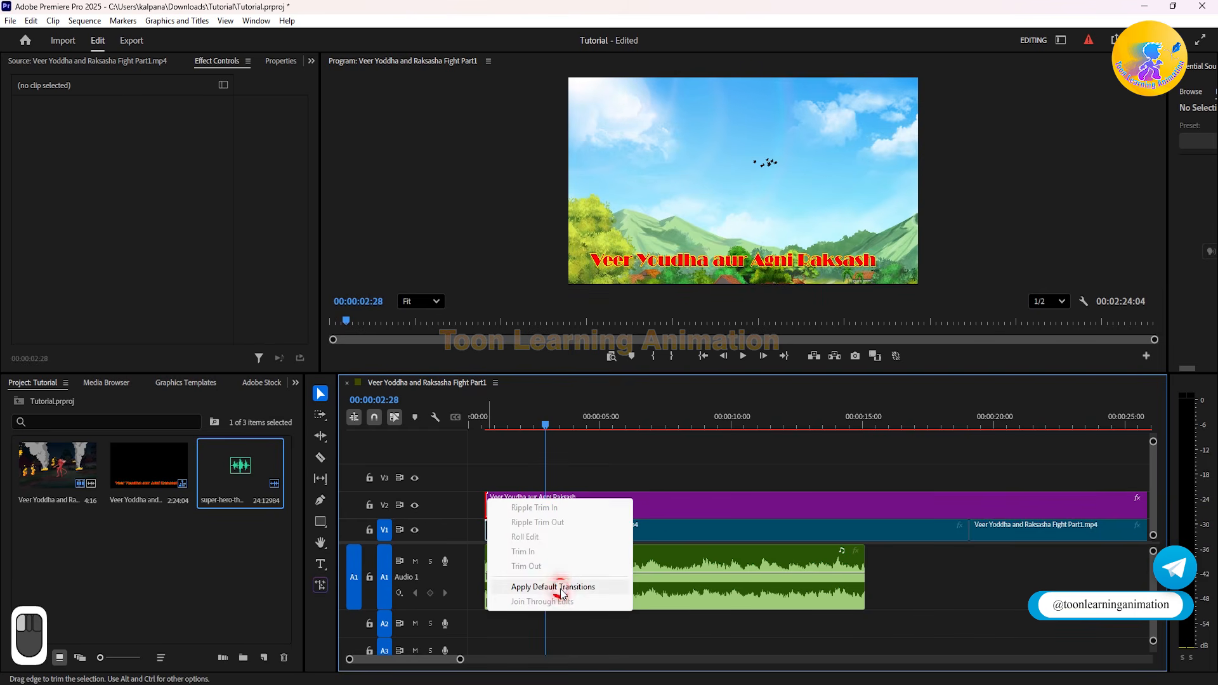
left_click(561, 587)
left_click(482, 417)
key("space")
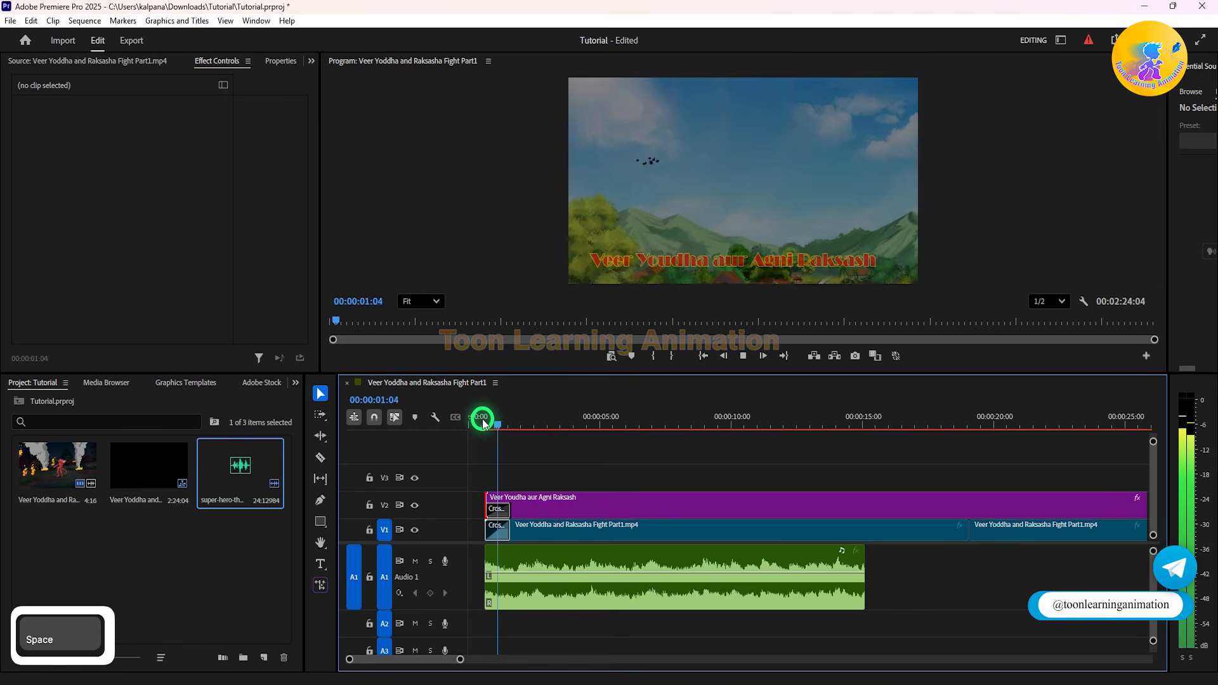
key("space")
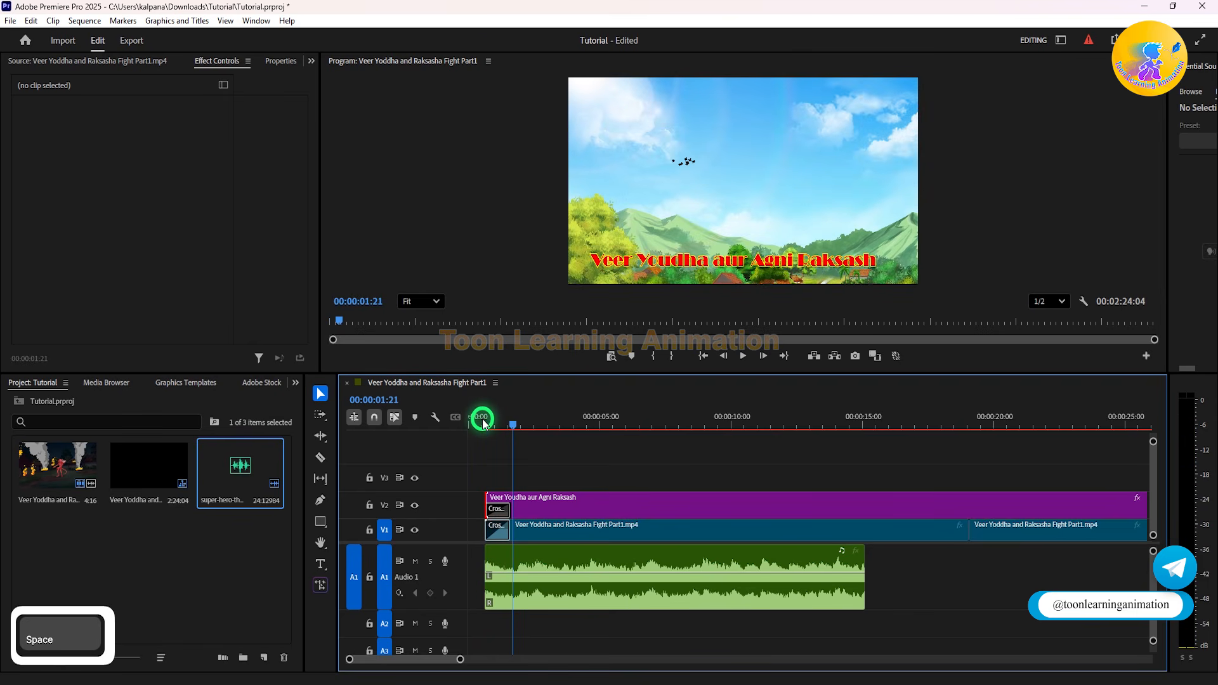
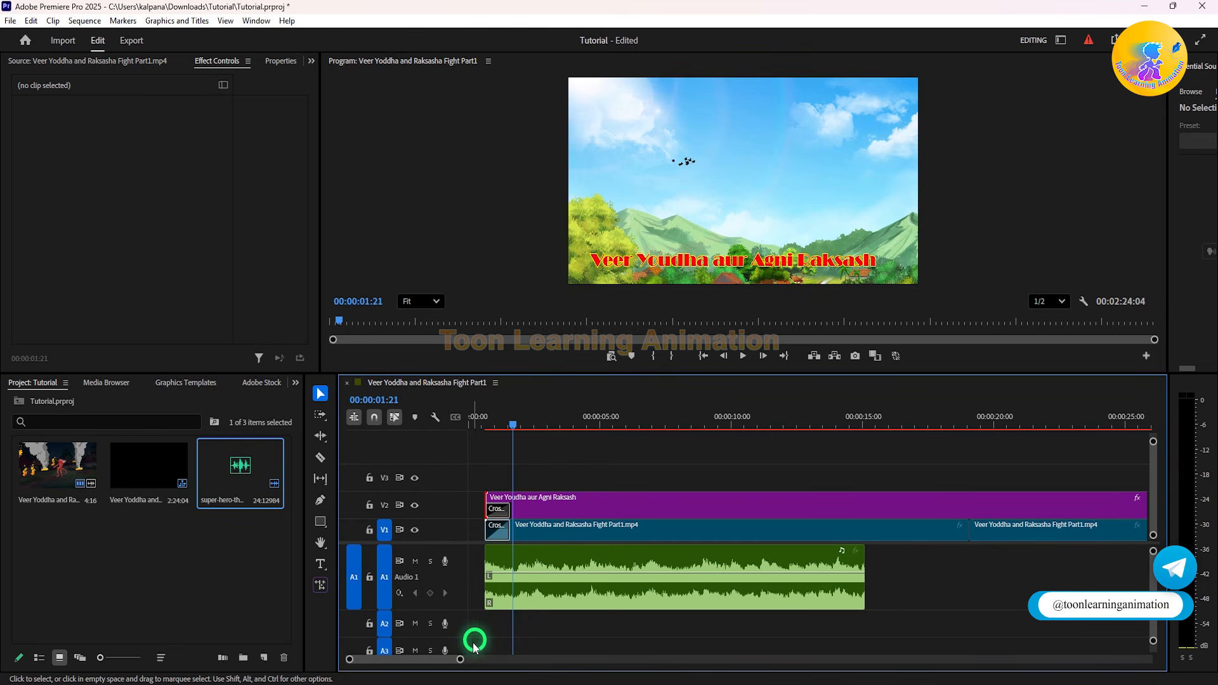
Step: Trim the title clip to run from about 1:01 to about 1:12 and play back that section
left_click_drag(460, 659, 639, 659)
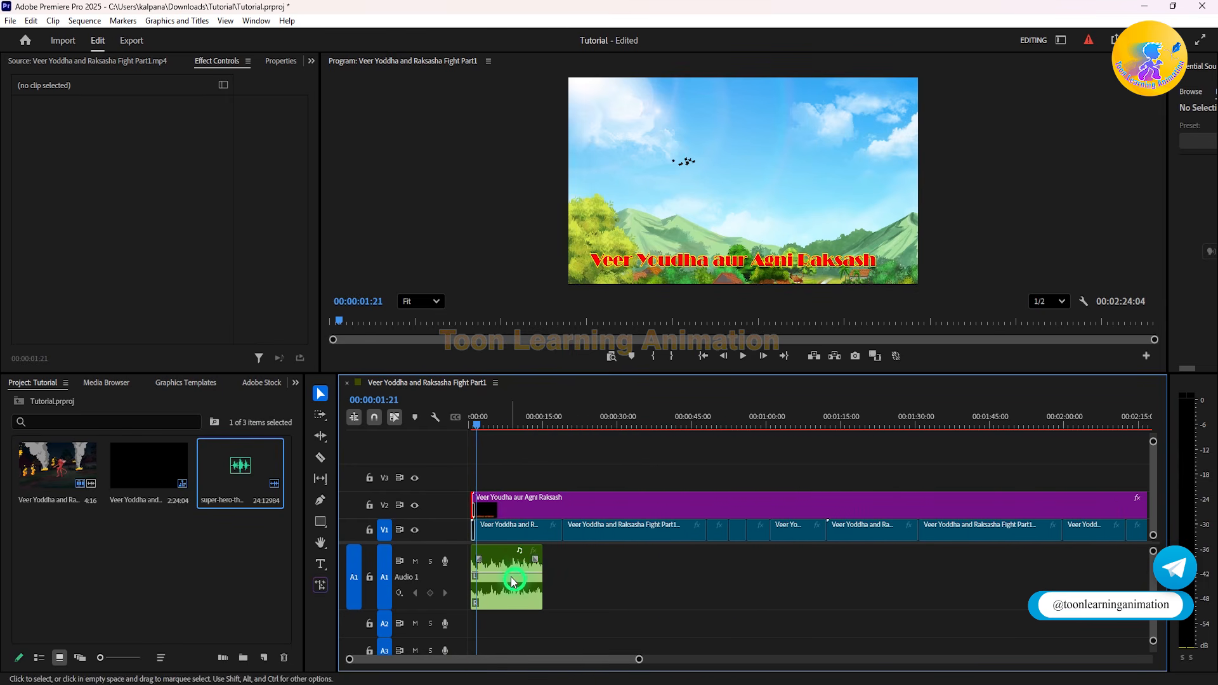
left_click_drag(476, 499, 772, 499)
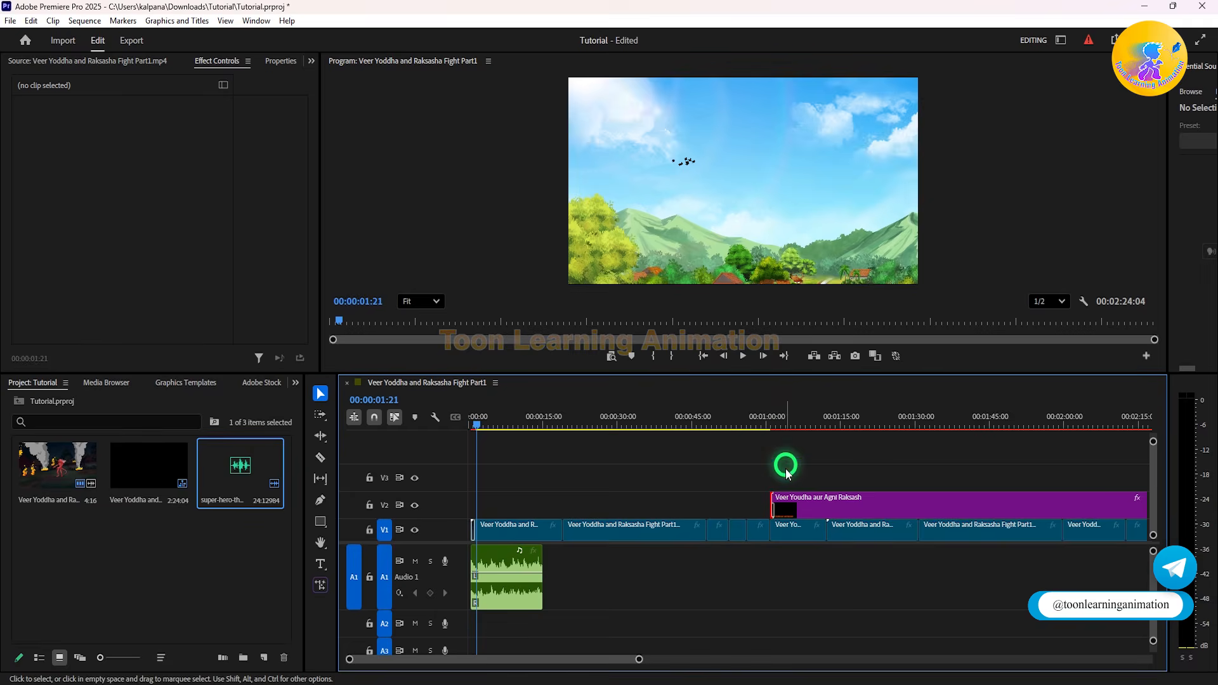
left_click_drag(638, 659, 745, 659)
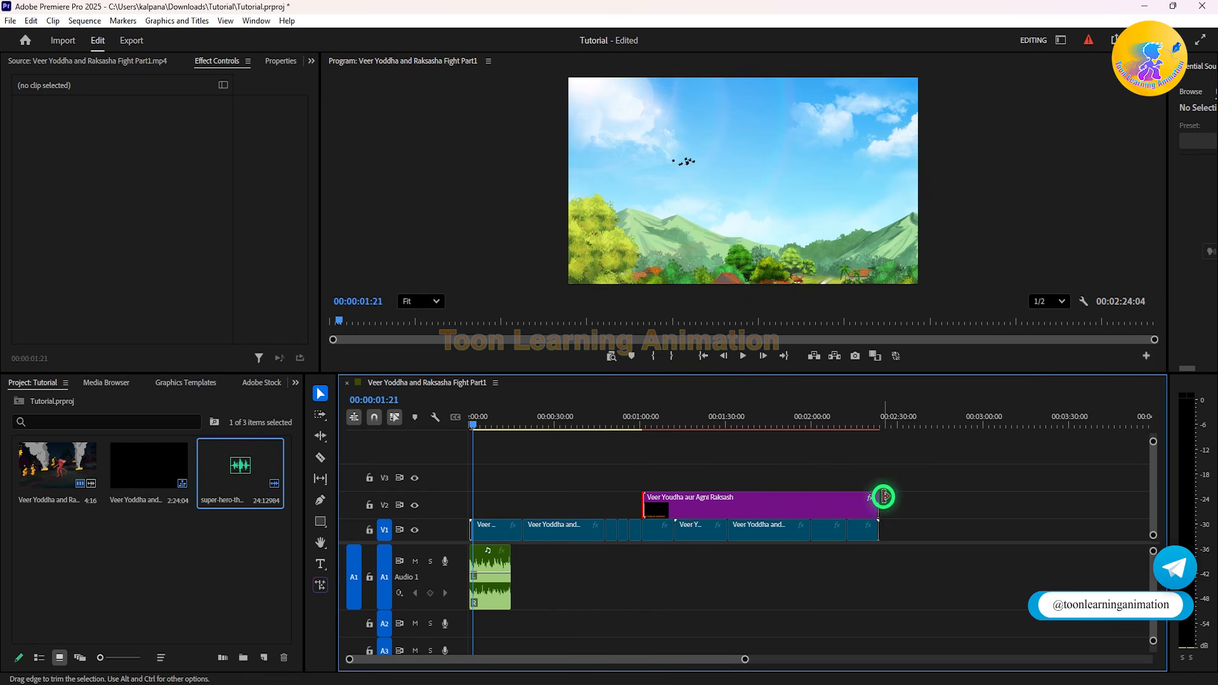
left_click_drag(879, 497, 675, 496)
left_click(638, 414)
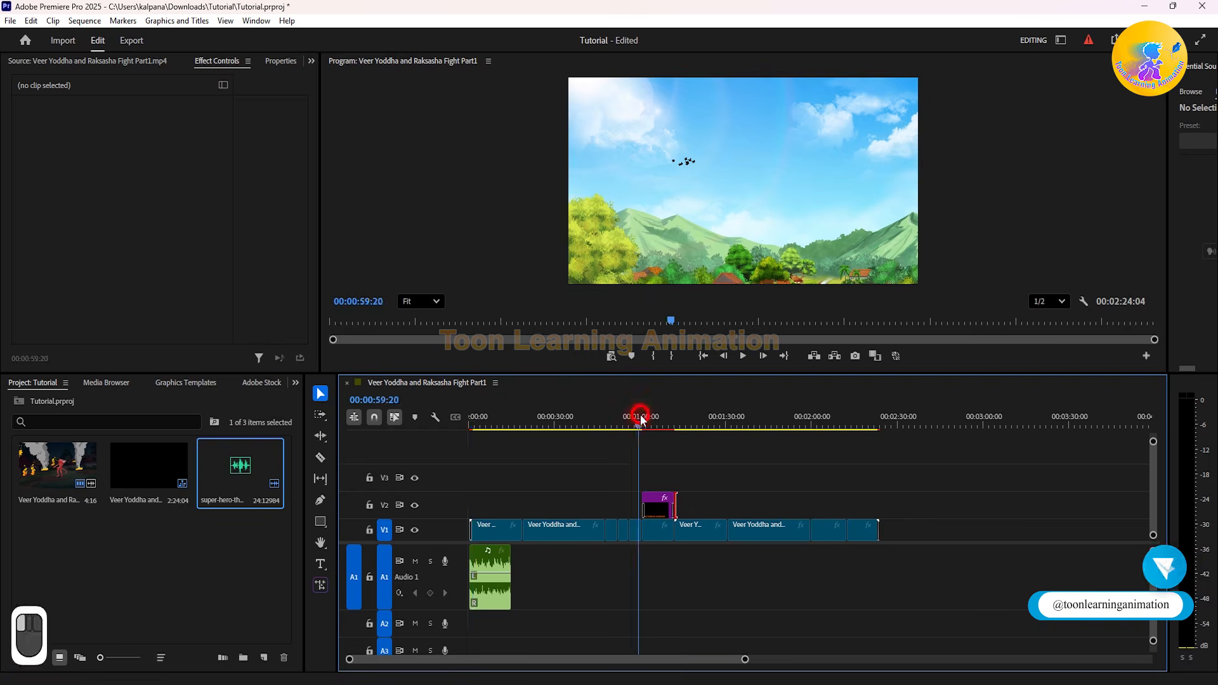
key("space")
left_click_drag(741, 659, 653, 659)
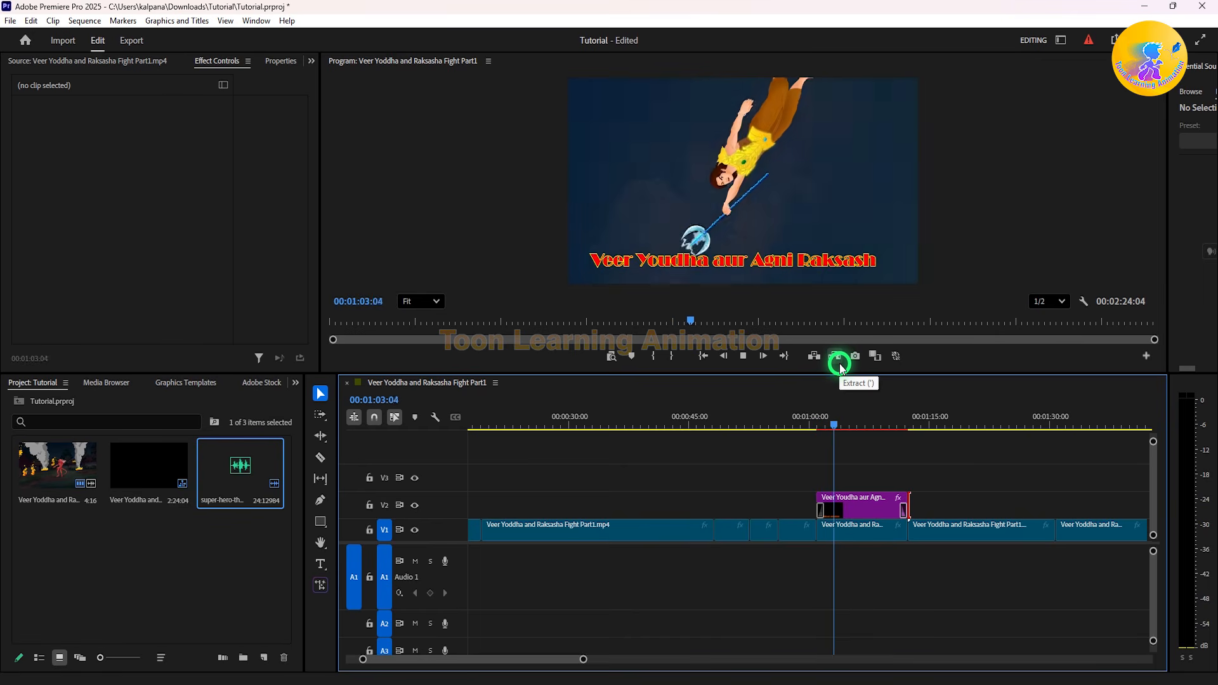
Step: Shorten the title clip's end to about 1:08 and stop playback past it
left_click_drag(908, 501, 876, 501)
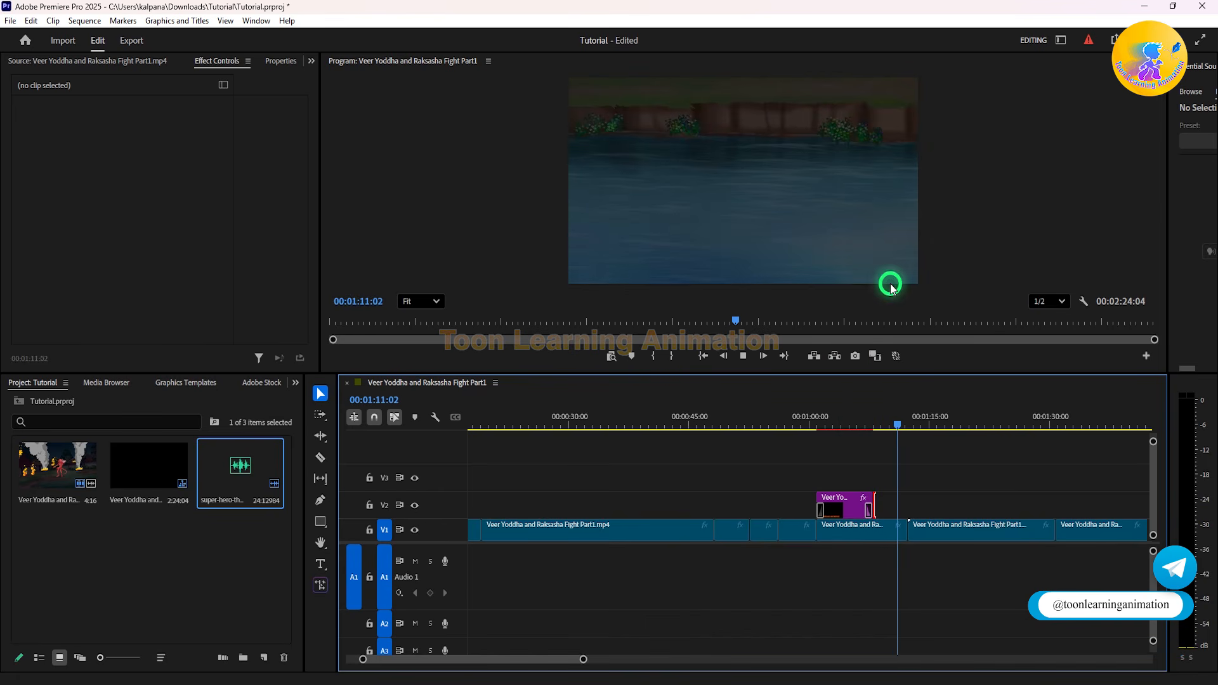
key("space")
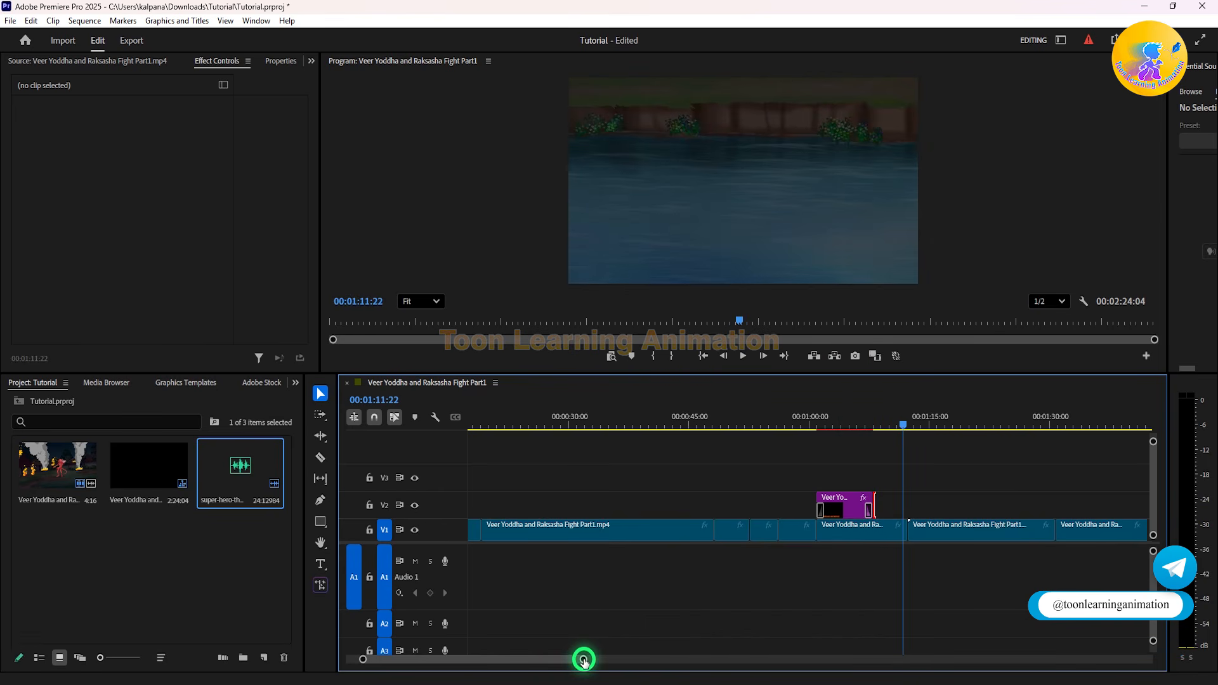
left_click_drag(583, 660, 727, 659)
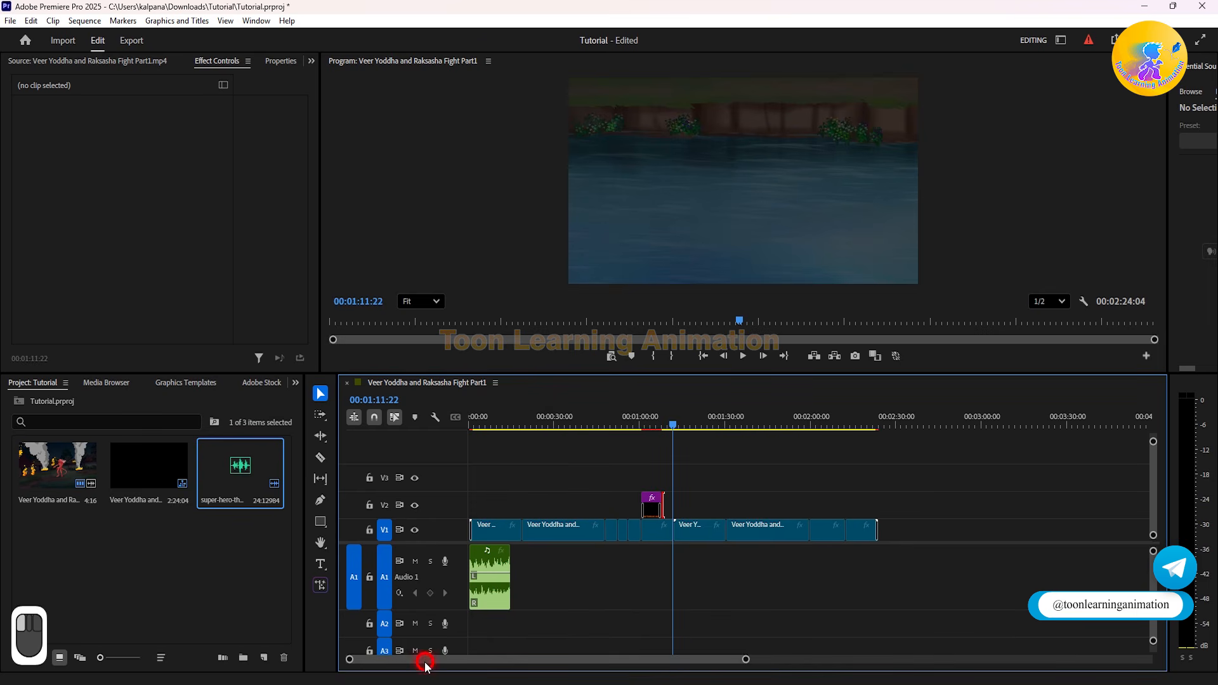
Step: Delete the title clip from track V2
left_click_drag(745, 659, 468, 661)
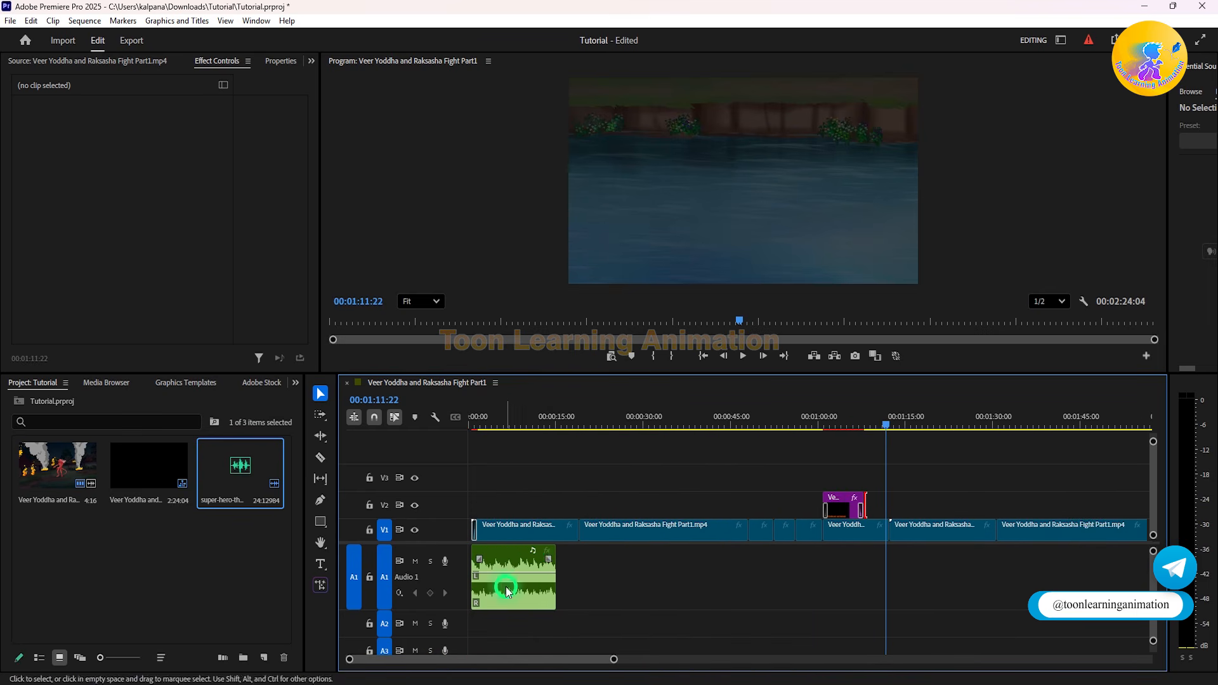
left_click(533, 550)
left_click_drag(756, 477, 974, 498)
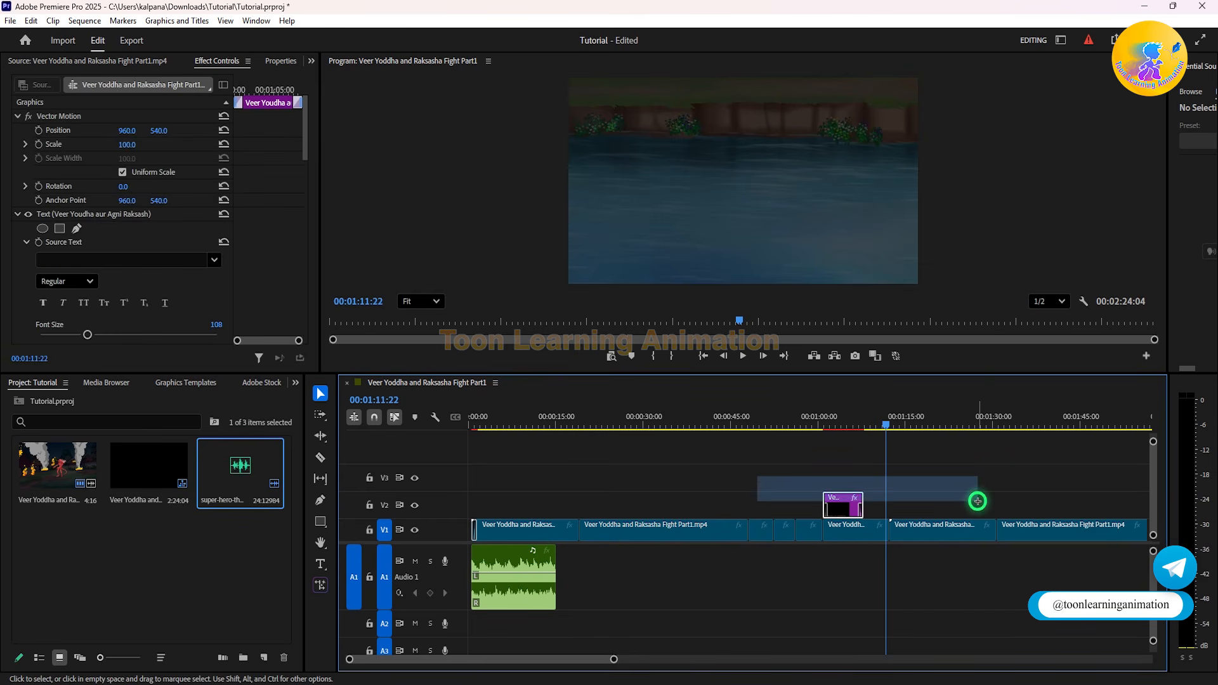
key("Delete")
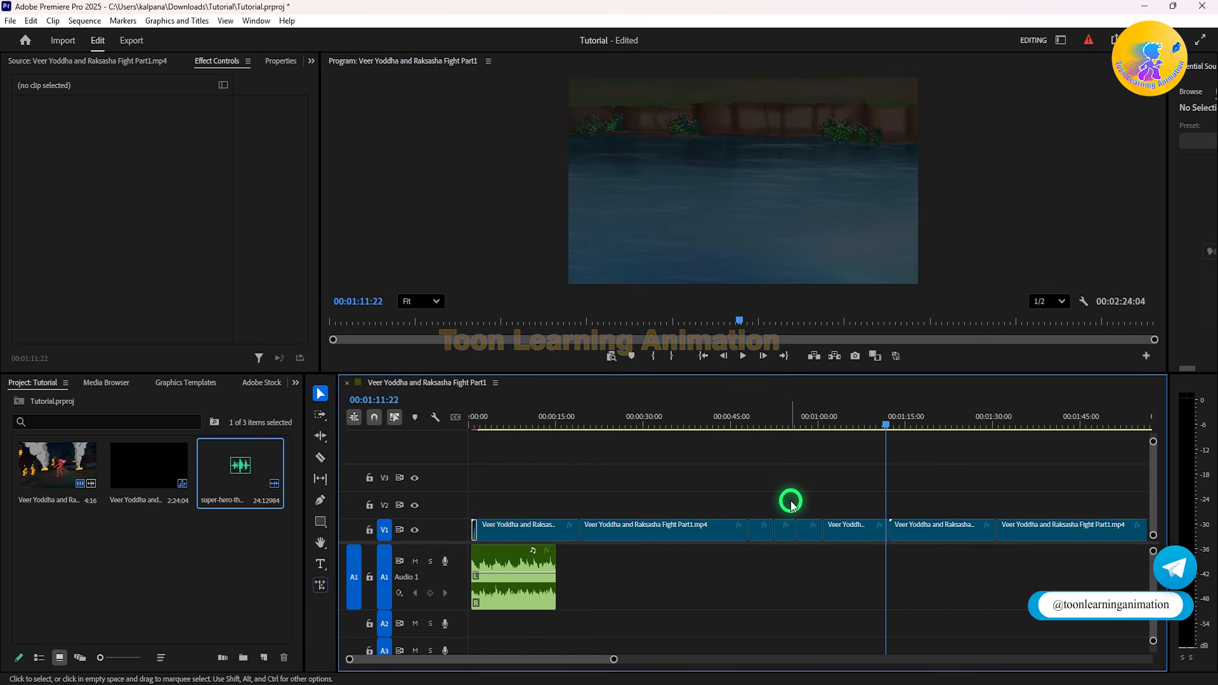
Step: Join the through edits on V1 on both sides of the short clip around 00:00:53:23
mouse_move(775, 417)
left_mouse_down()
mouse_move(758, 416)
mouse_move(797, 425)
mouse_move(785, 419)
left_mouse_up()
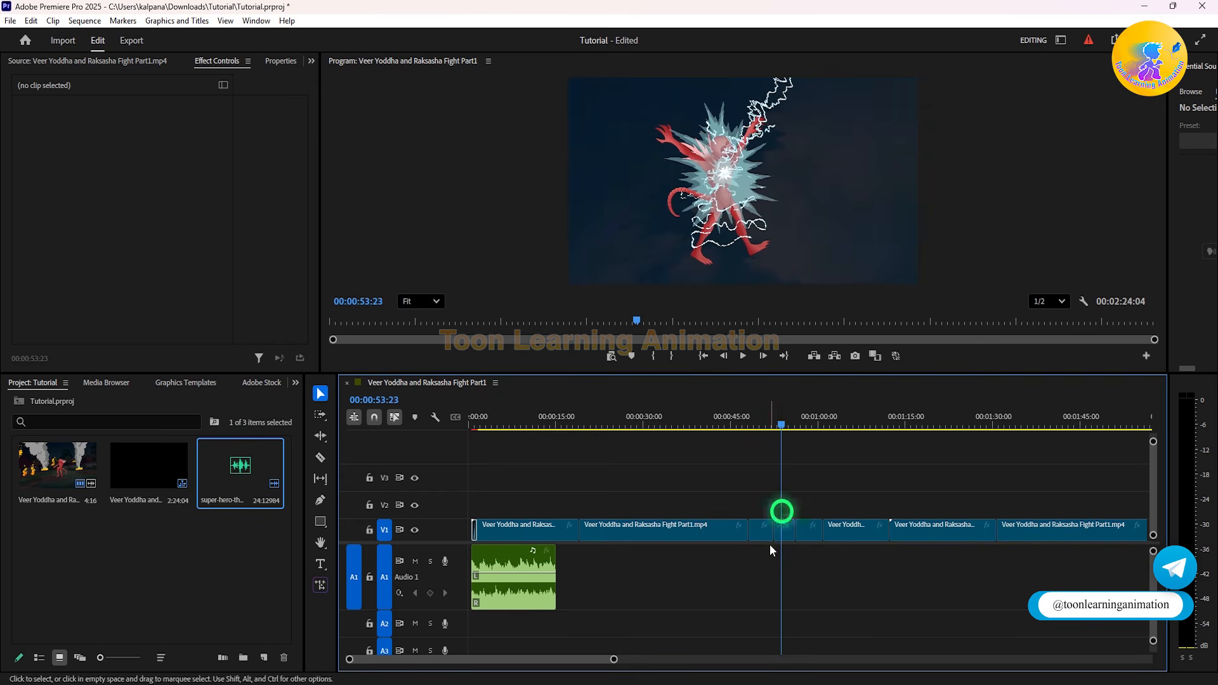
left_click_drag(614, 659, 561, 662)
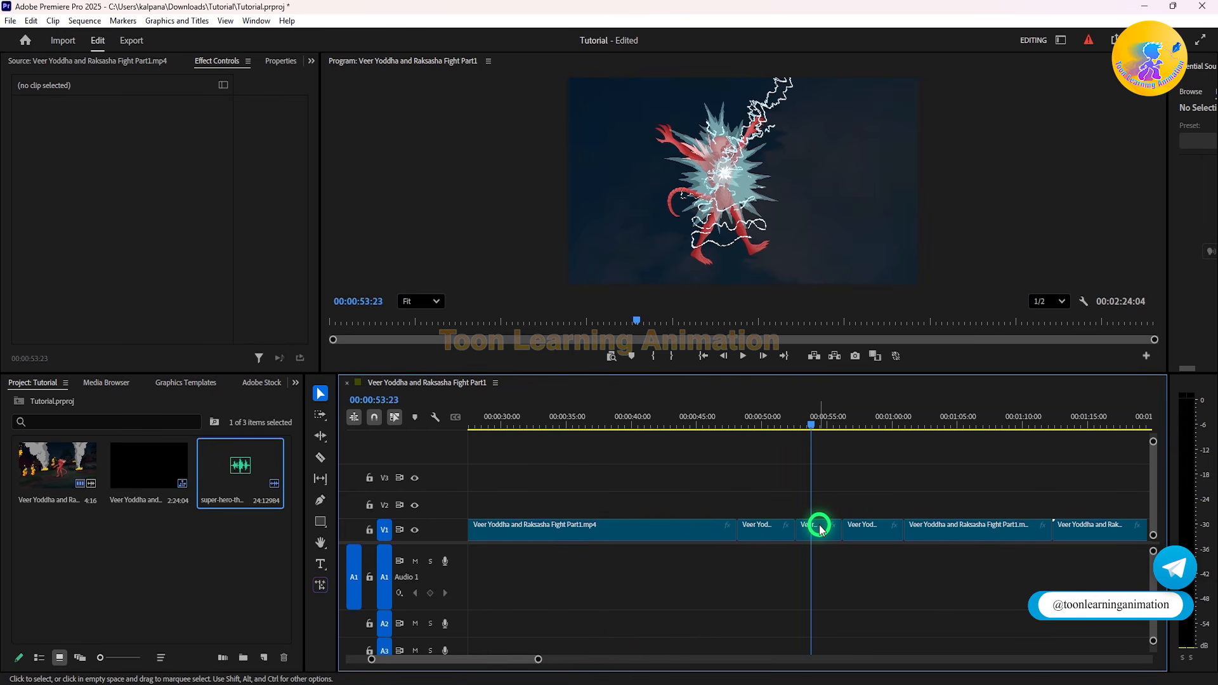
right_click(789, 537)
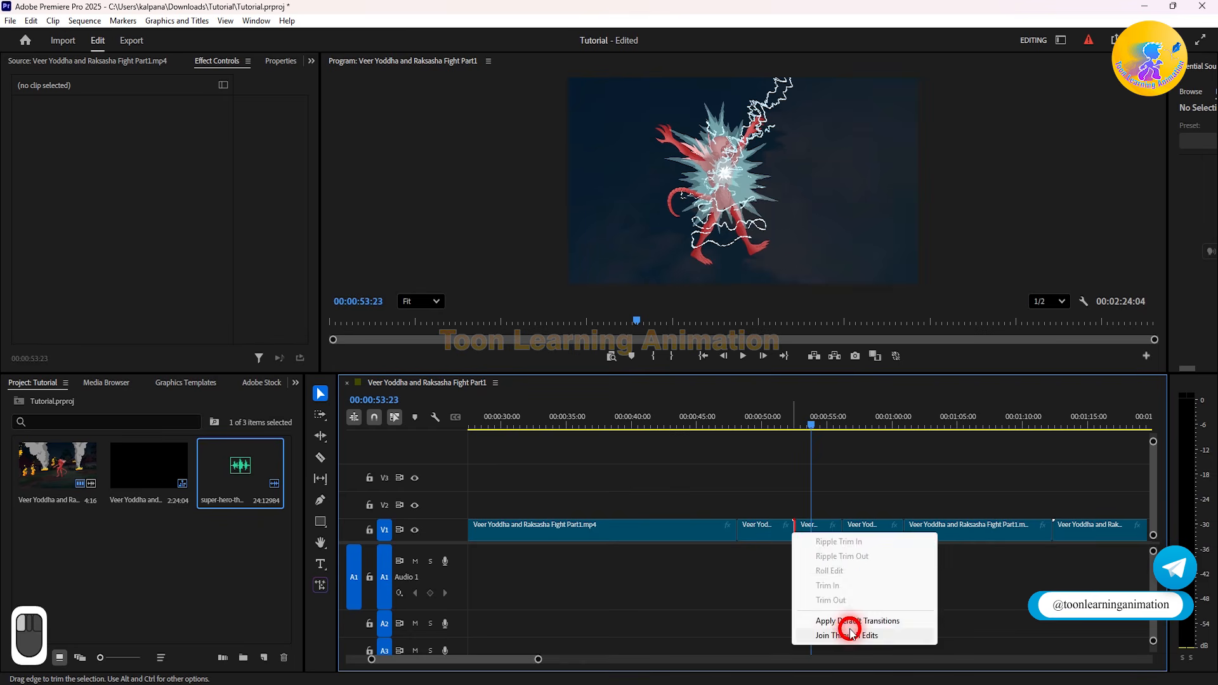
left_click(850, 631)
right_click(844, 529)
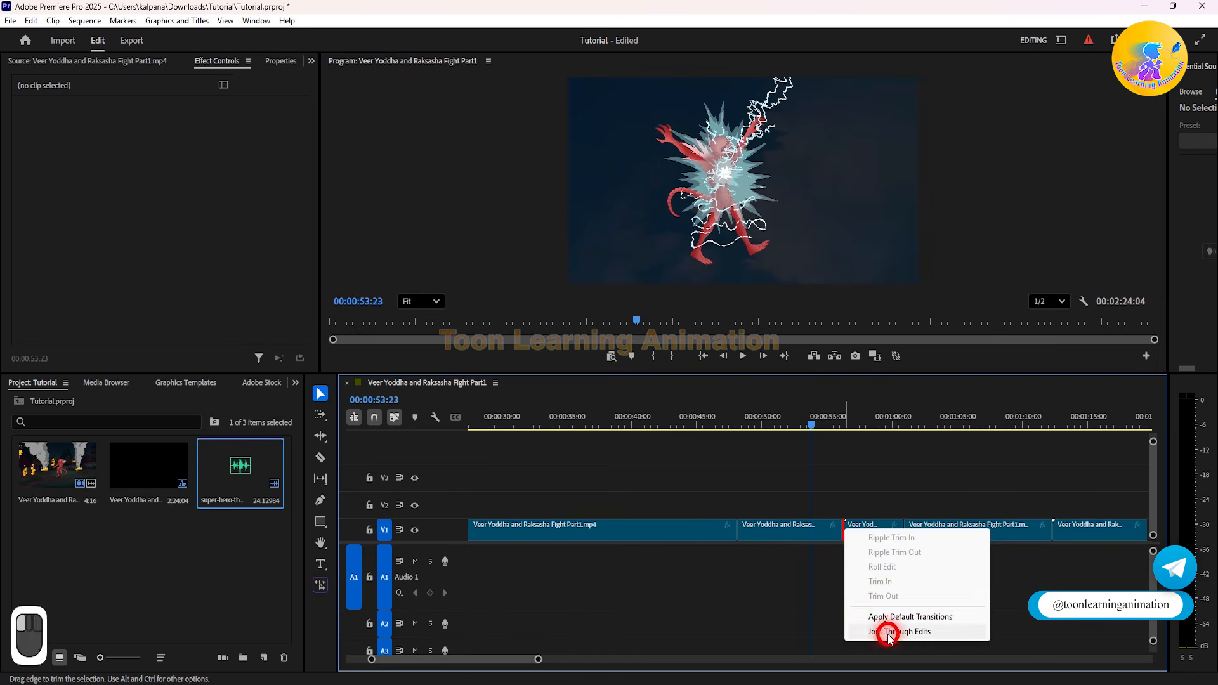
left_click(888, 633)
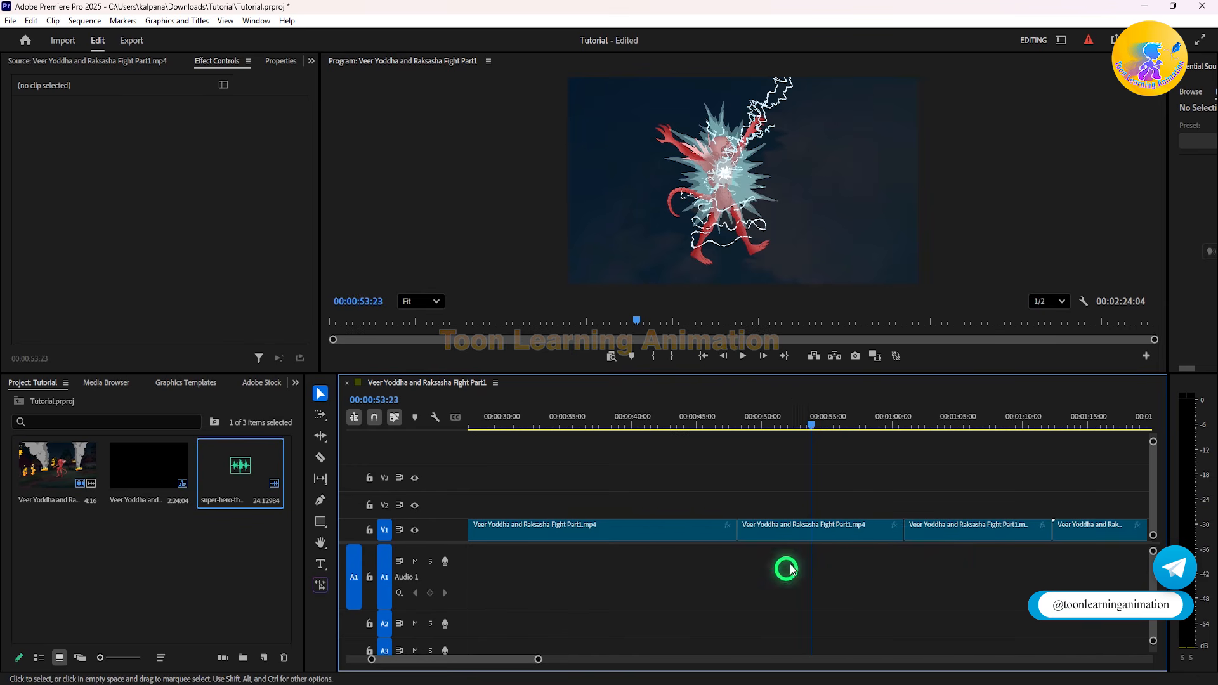
Step: Select the joined clip around 00:00:53:19 on V1 and search the effects library for "gau"
left_click_drag(793, 420, 810, 446)
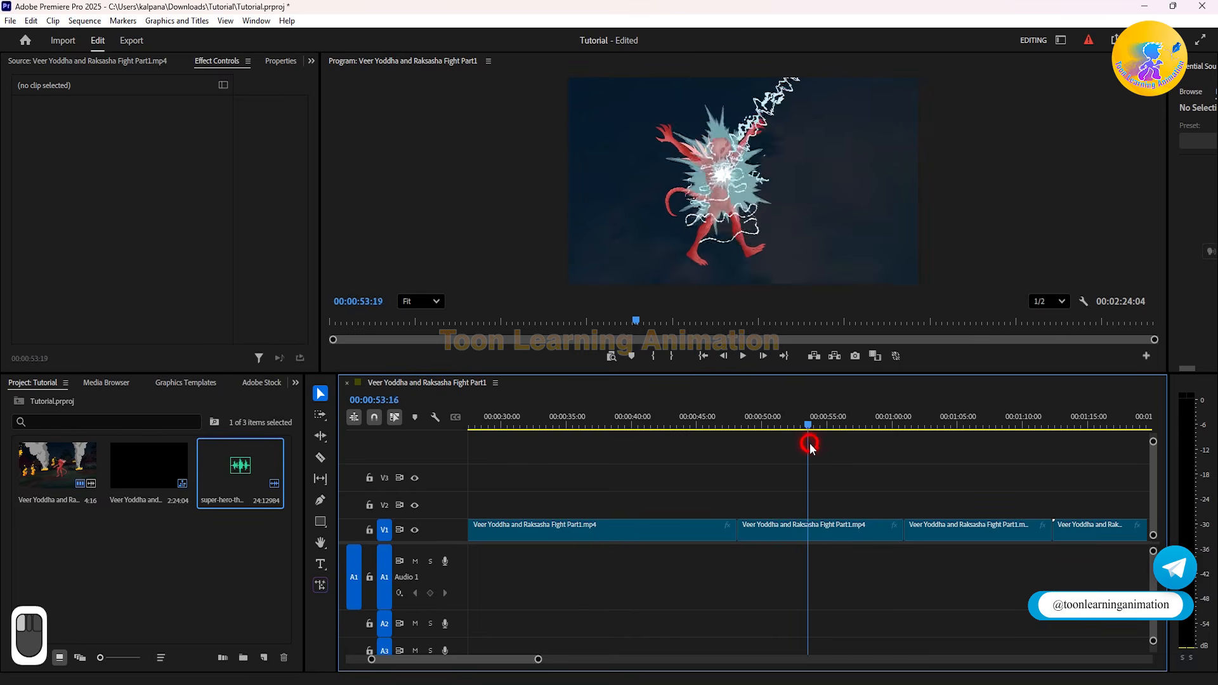
left_click(807, 524)
left_click_drag(759, 417, 810, 462)
left_click(295, 383)
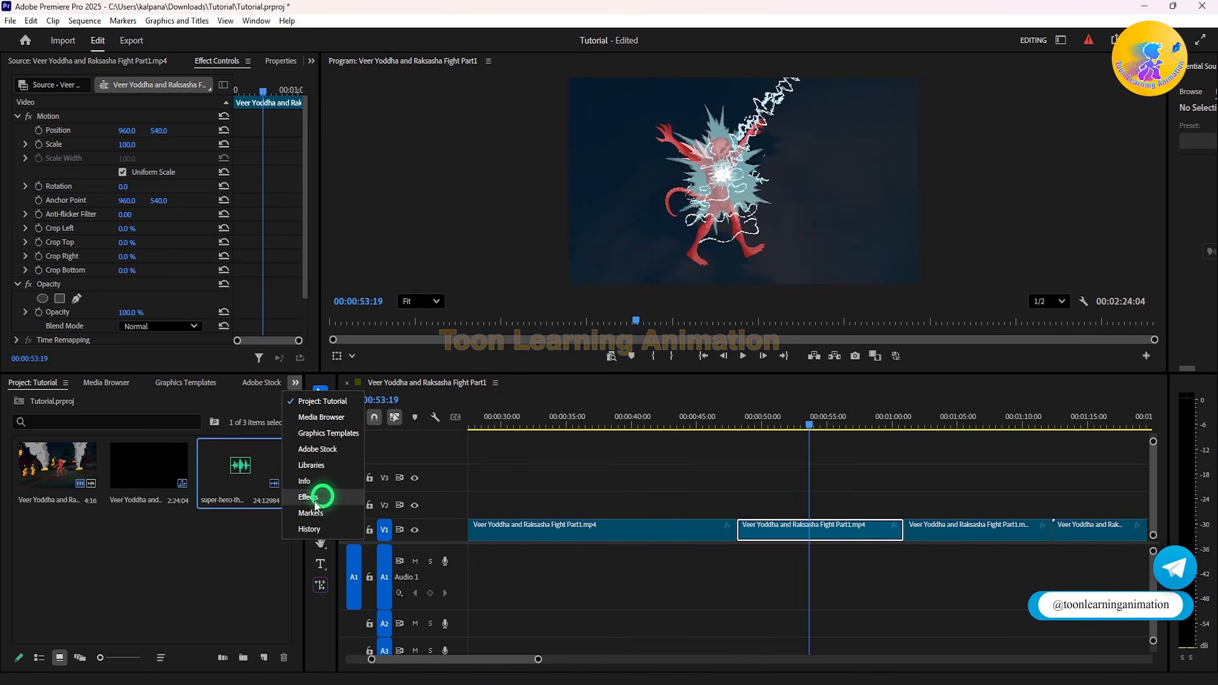
left_click(275, 569)
left_click(307, 392)
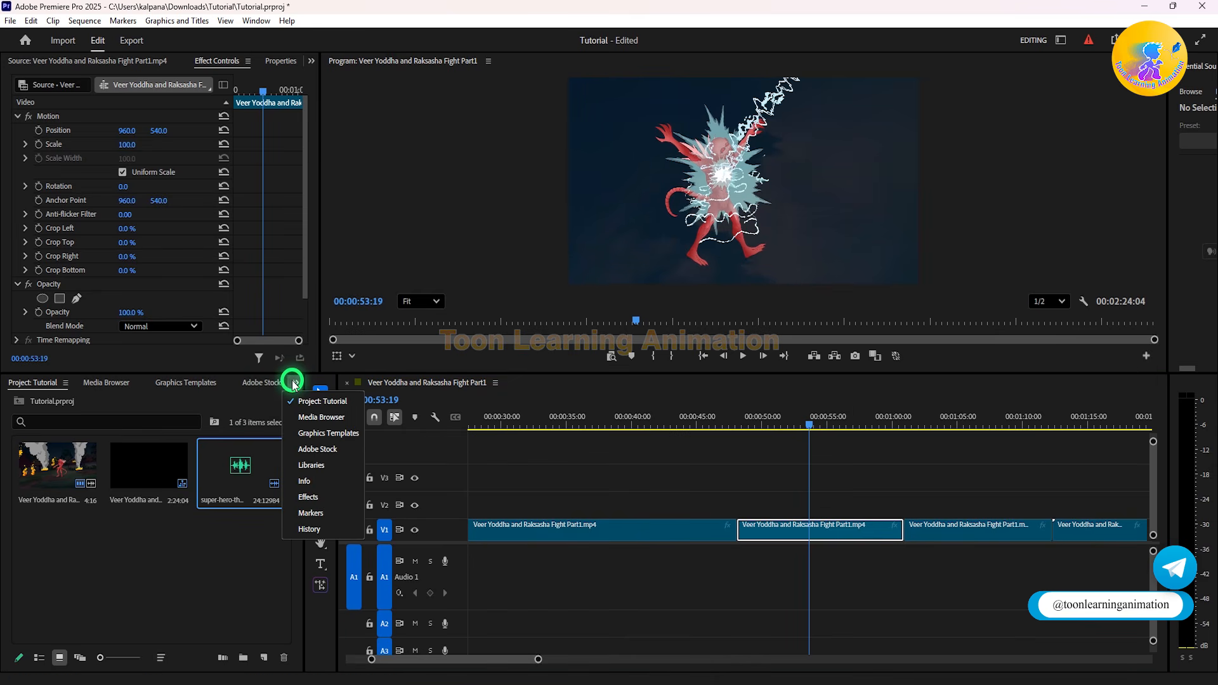
left_click(309, 500)
left_click(51, 405)
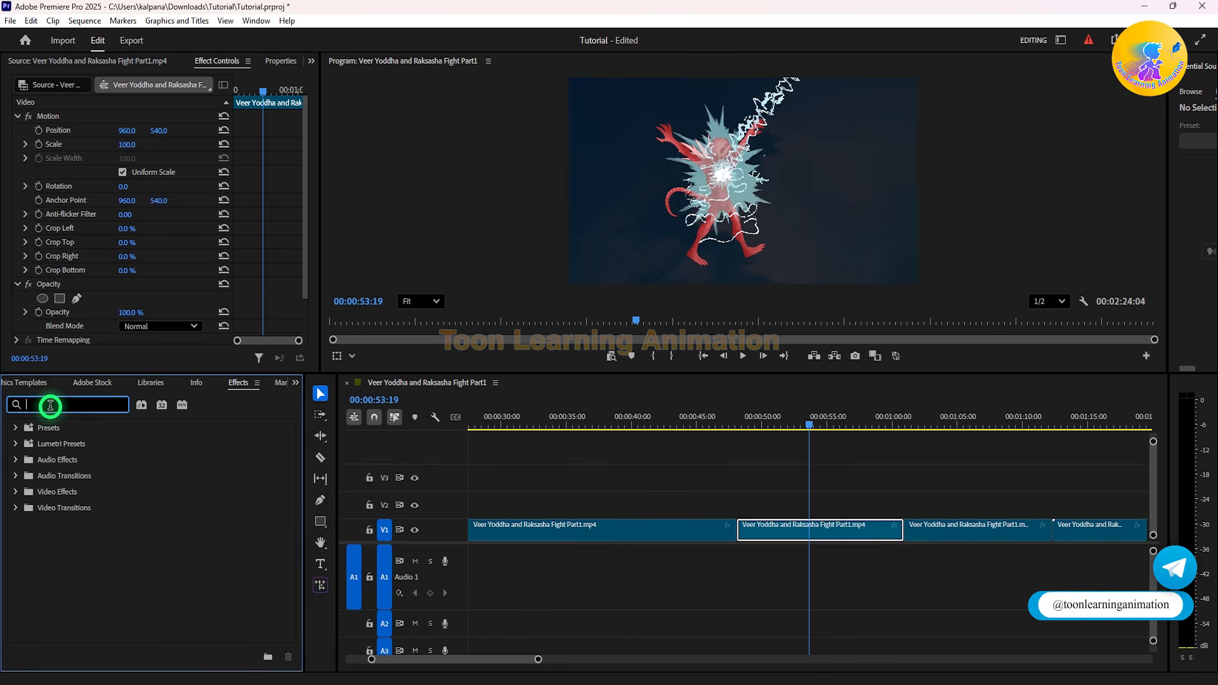
type("gau")
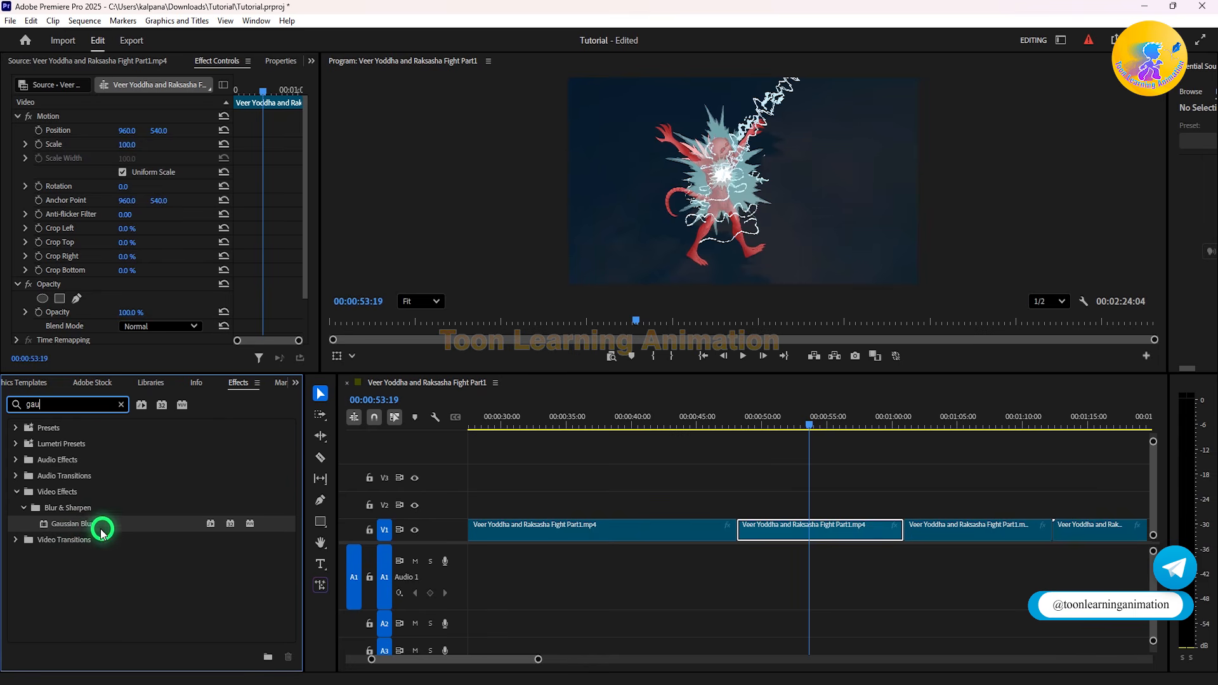
Step: Try Gaussian Blur on the whole joined clip, preview it by scrubbing, and undo the effect
left_click_drag(84, 528, 89, 526)
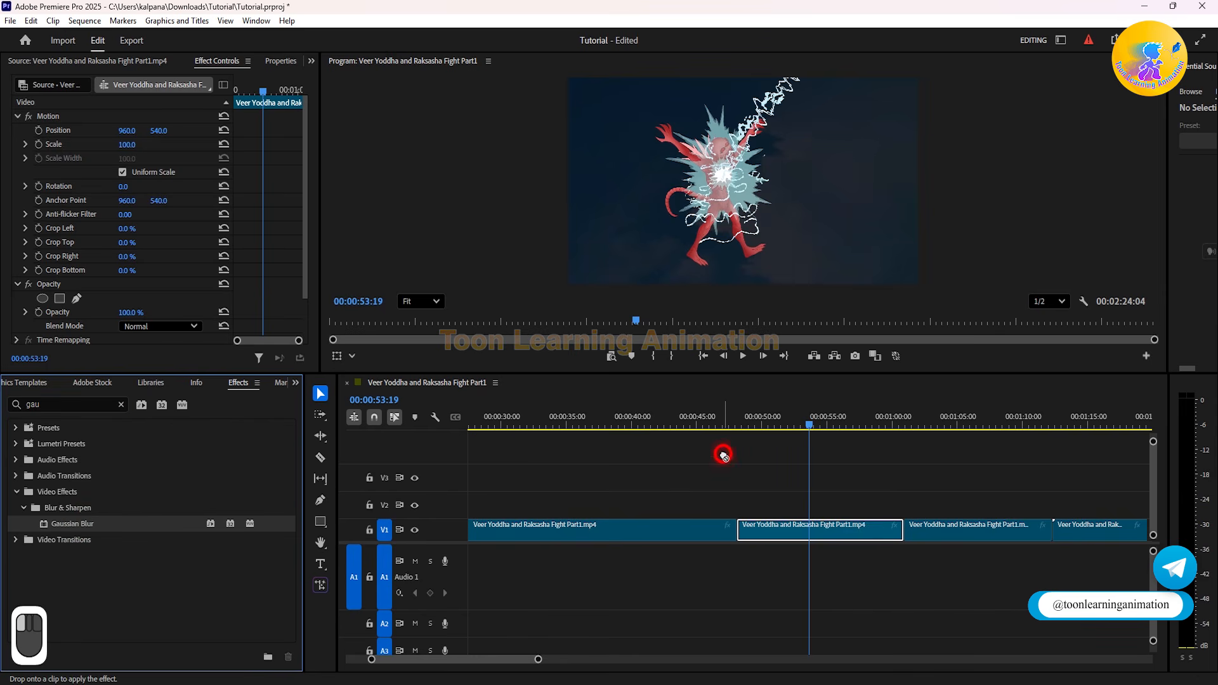
left_click_drag(809, 508, 811, 530)
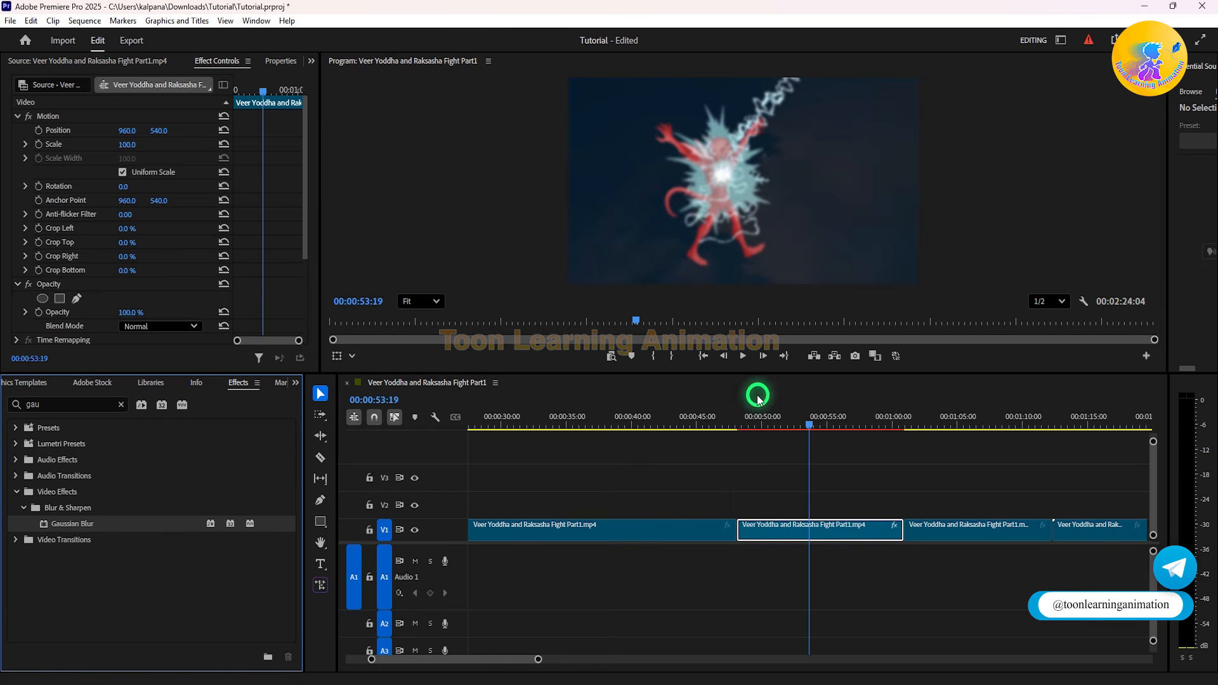
left_click_drag(739, 418, 817, 525)
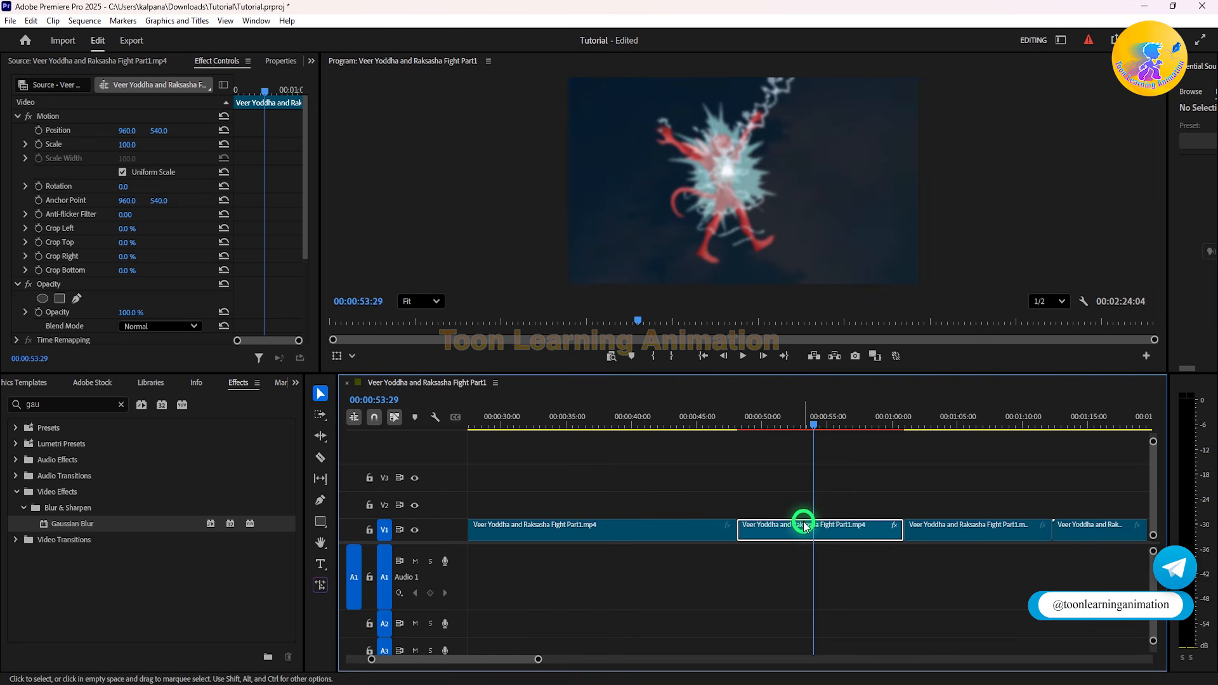
key("ctrl")
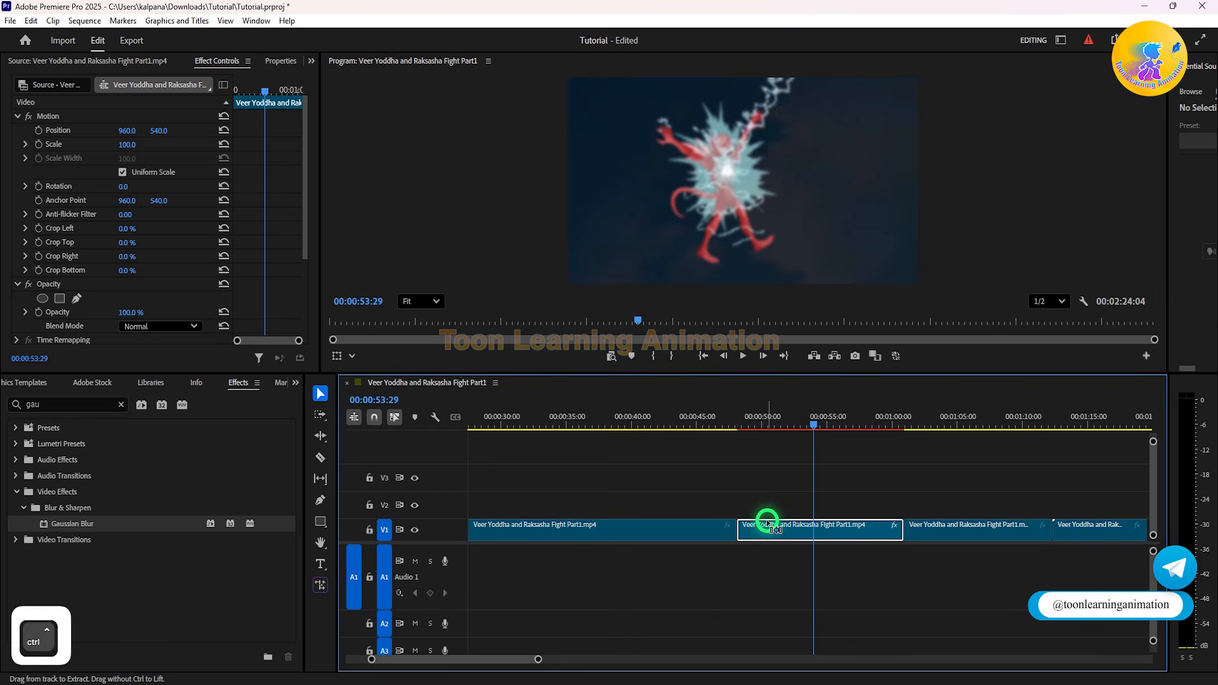
key("ctrl+z")
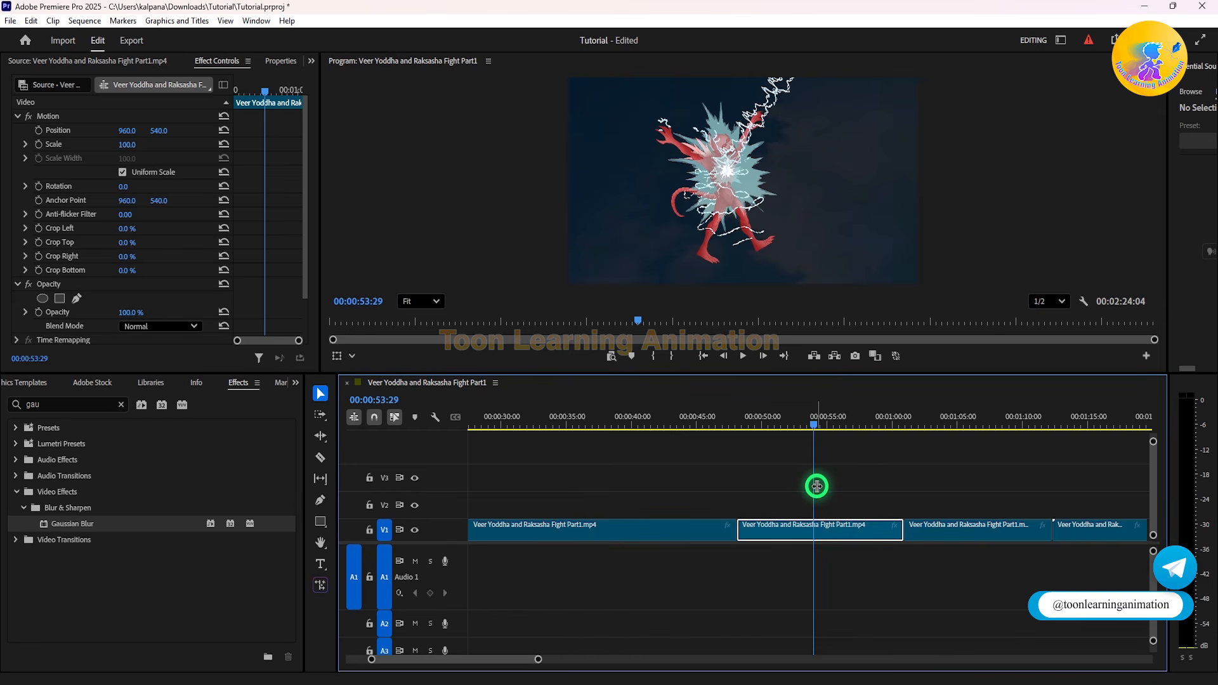
Step: Split the joined clip on V1 with the Razor at 00:00:52:19 and 00:00:55:08
left_click_drag(815, 422, 795, 424)
left_click(321, 457)
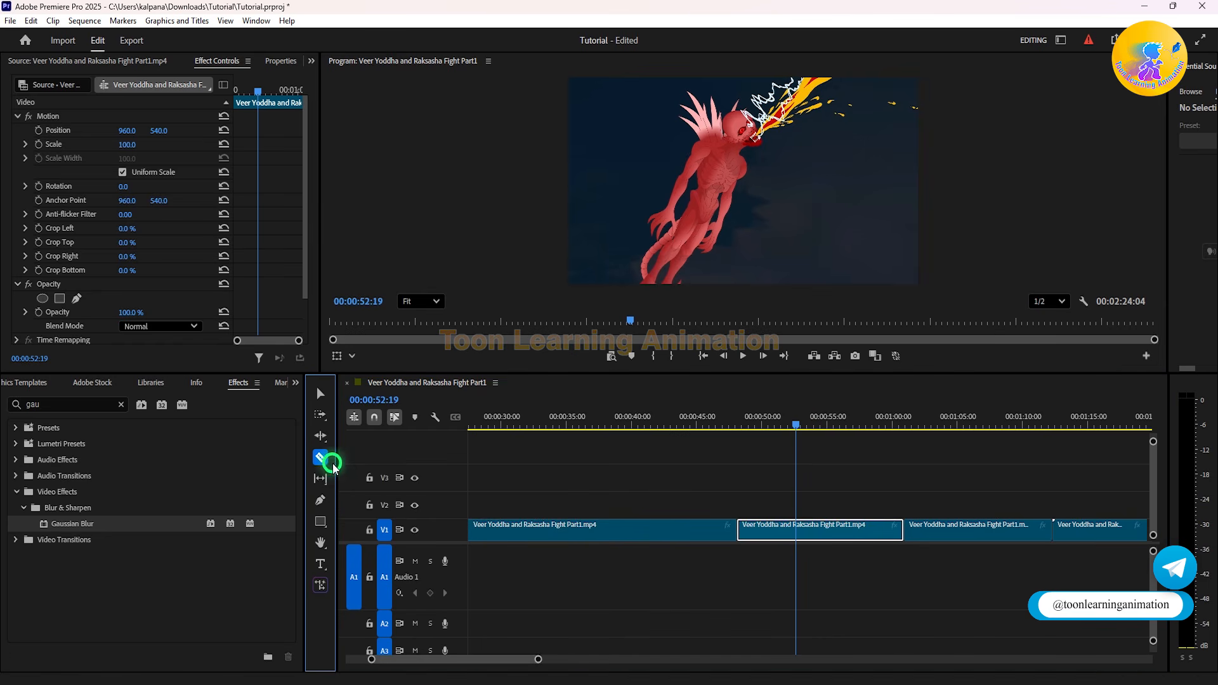
left_click(801, 529)
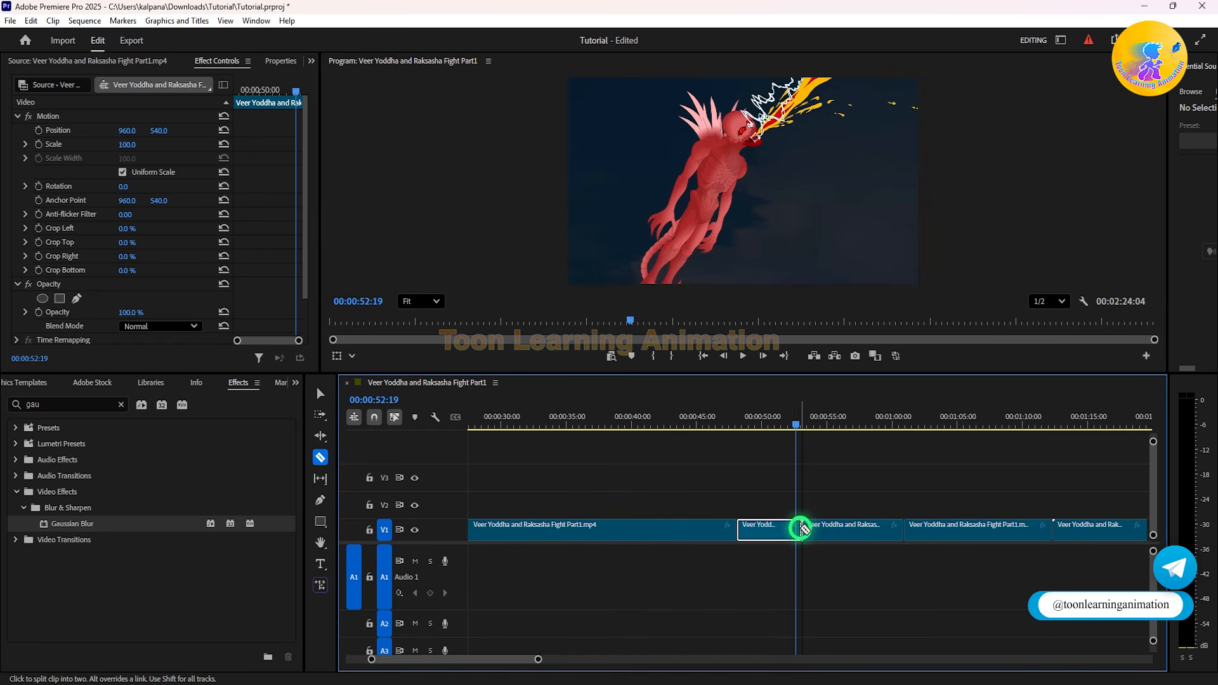
key("ctrl+z")
left_click_drag(792, 429, 828, 438)
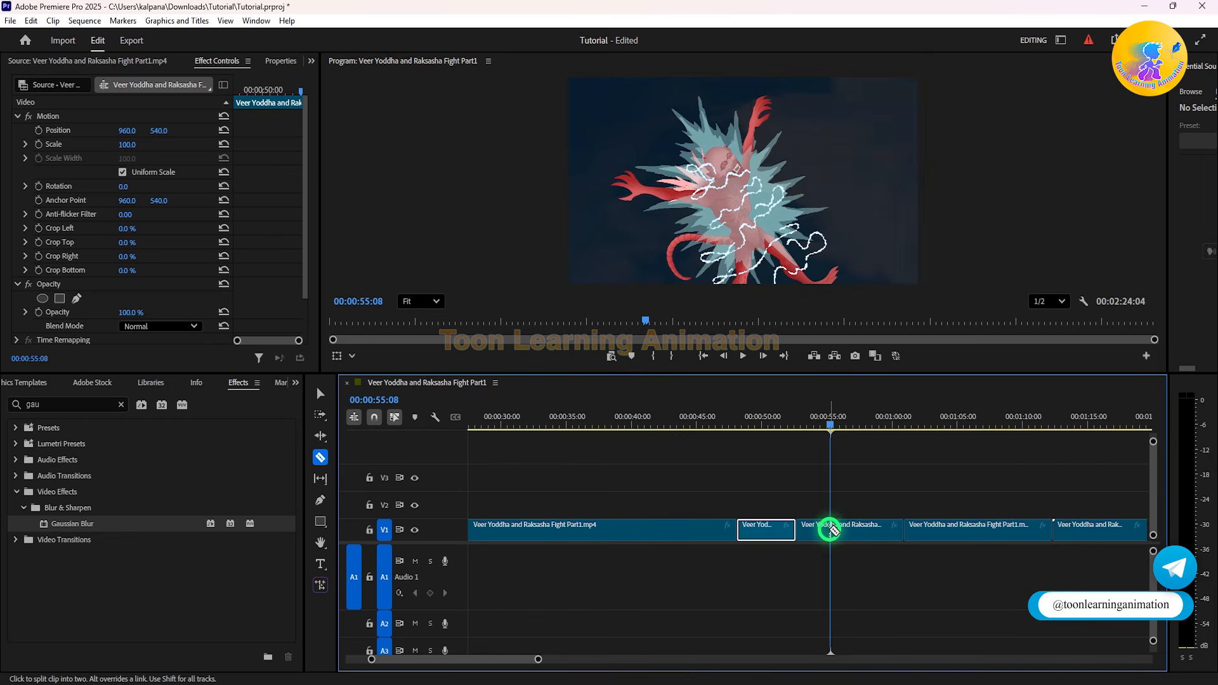
left_click(831, 530)
Step: Apply Gaussian Blur to the short middle segment only and preview it around 00:00:53:19
left_click(320, 394)
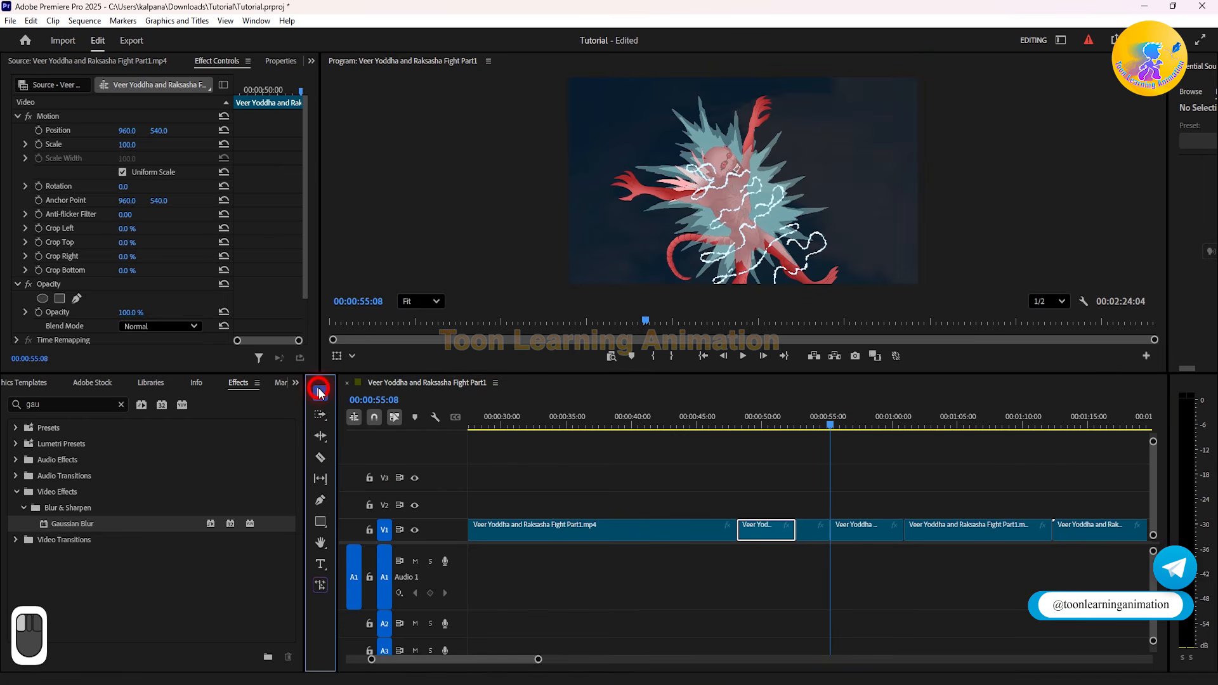
left_click(807, 534)
left_click_drag(79, 524, 506, 535)
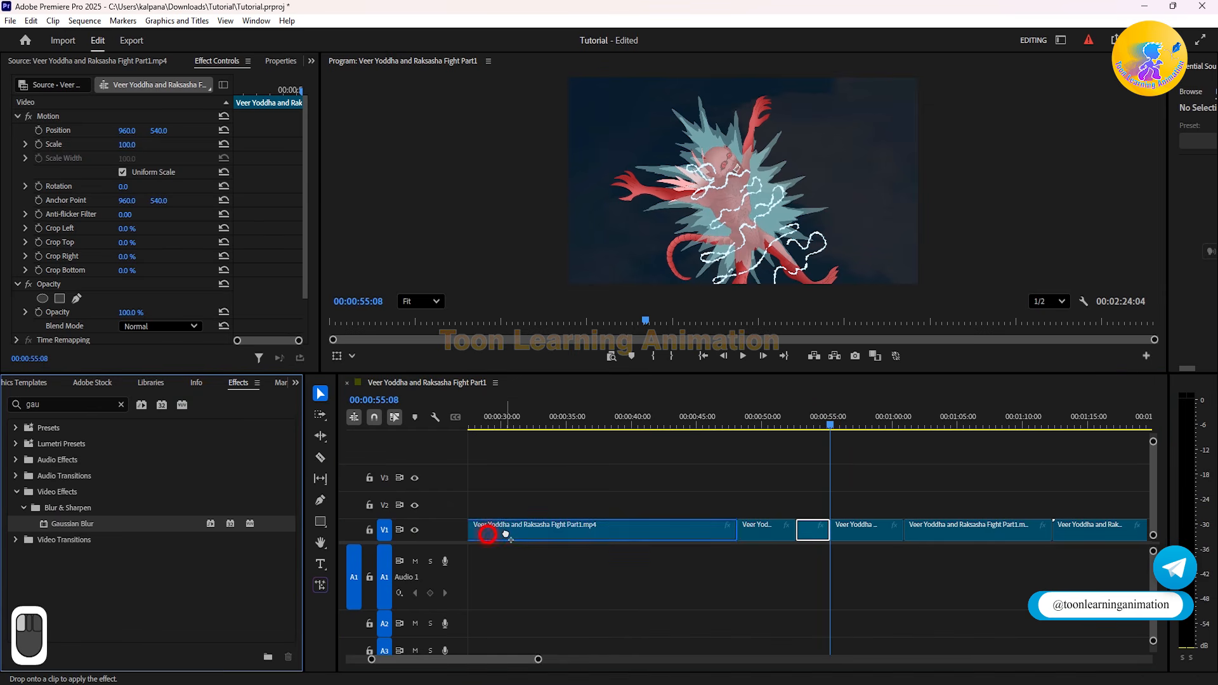
left_click_drag(817, 531, 819, 531)
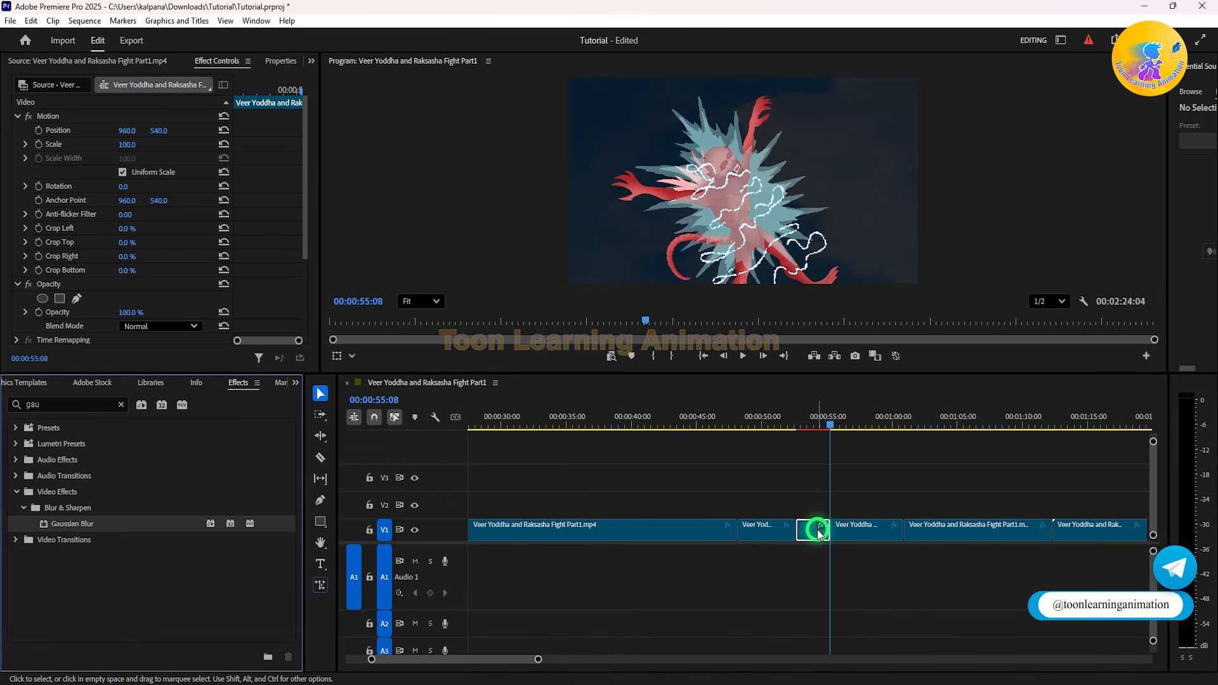
left_click_drag(801, 417, 813, 423)
Step: Try Blurriness values of 35 and 100 for the segment's Gaussian Blur and preview each in the sequence
scroll(59, 260, "down", 5)
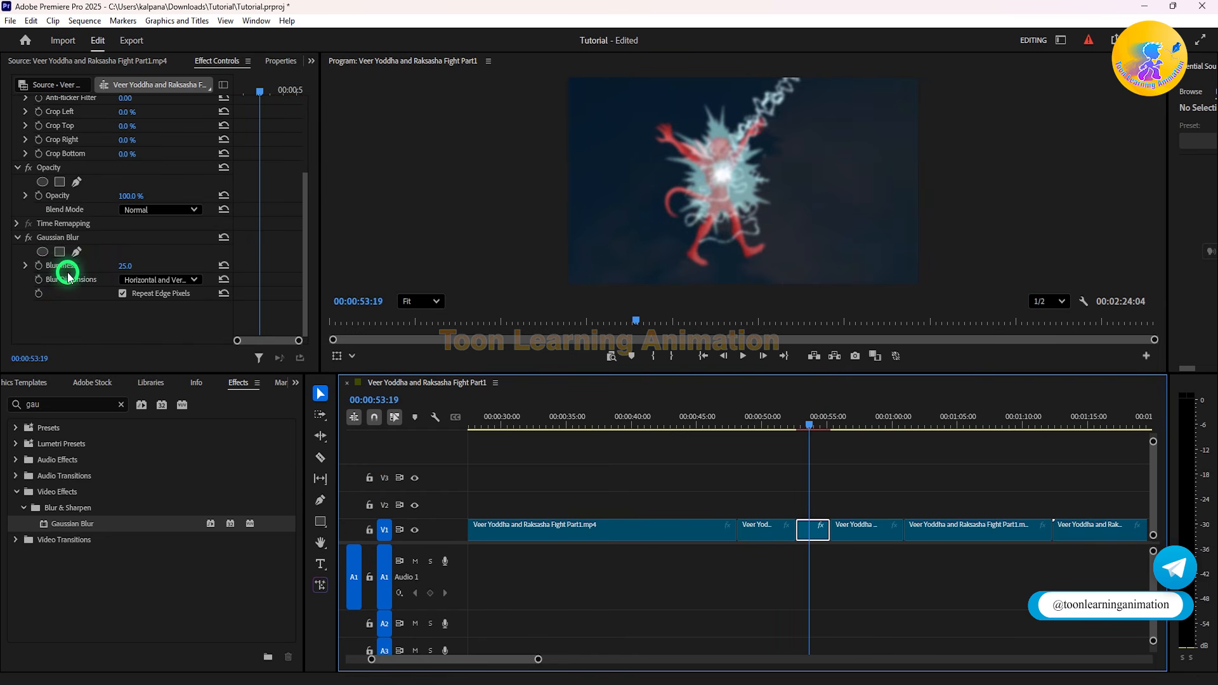
left_click(123, 262)
type("35")
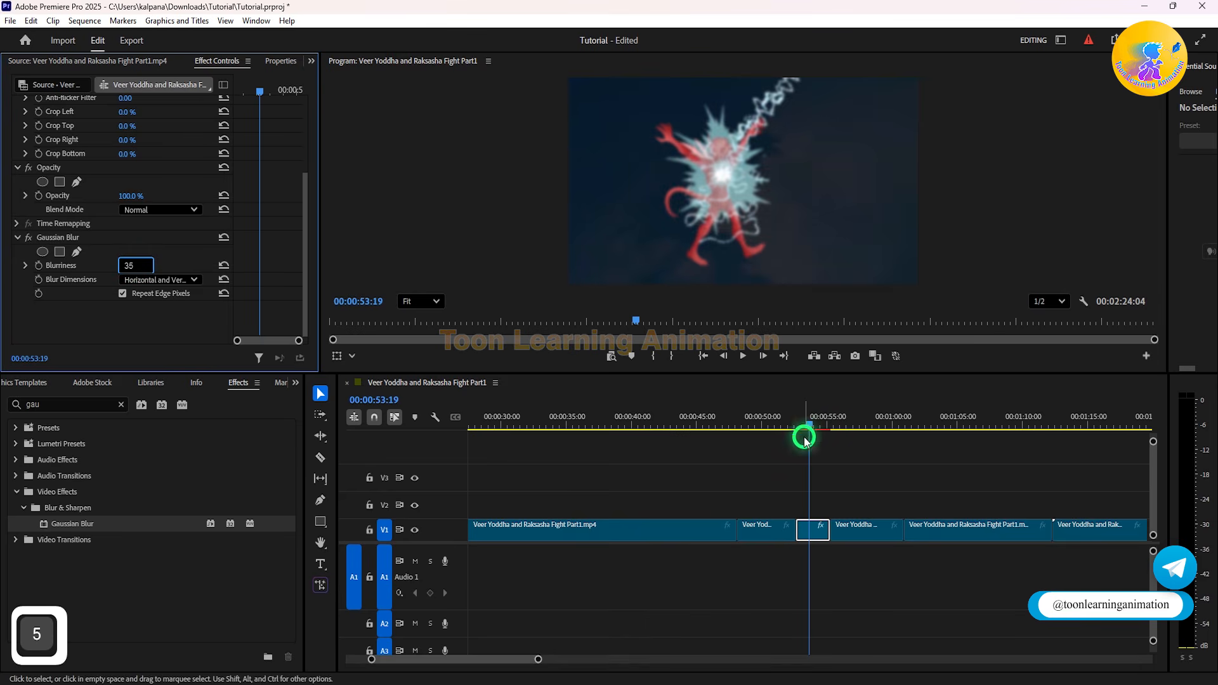
left_click(805, 437)
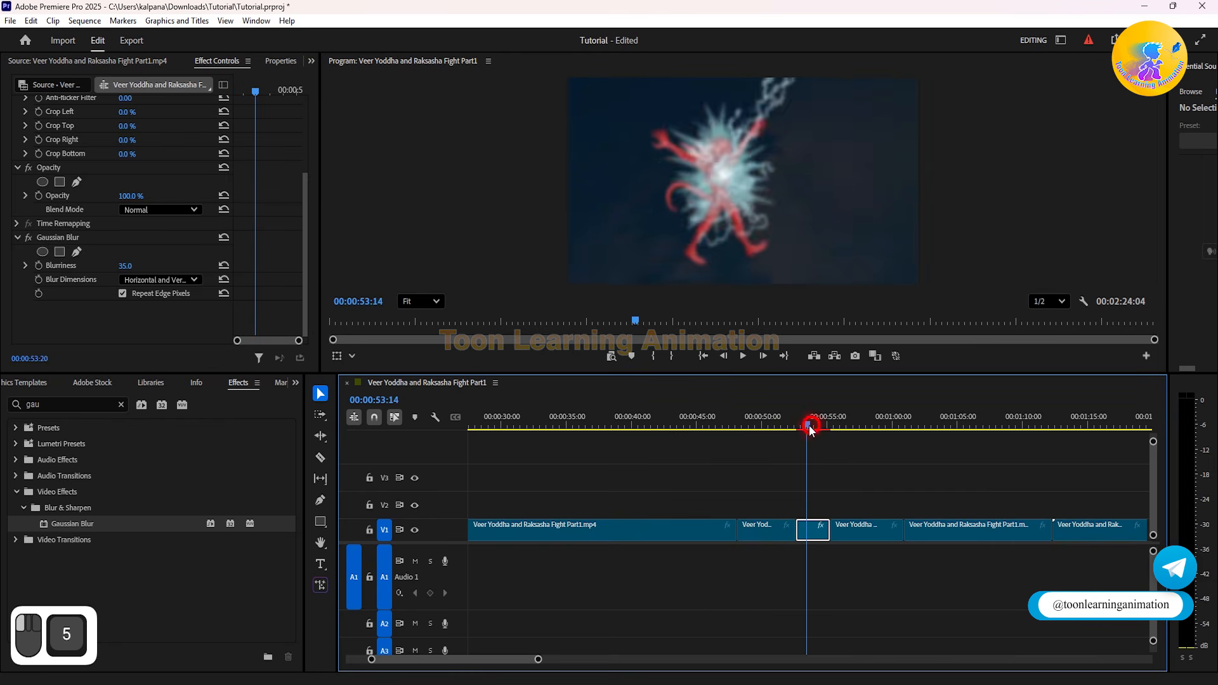
left_click(126, 265)
type("100")
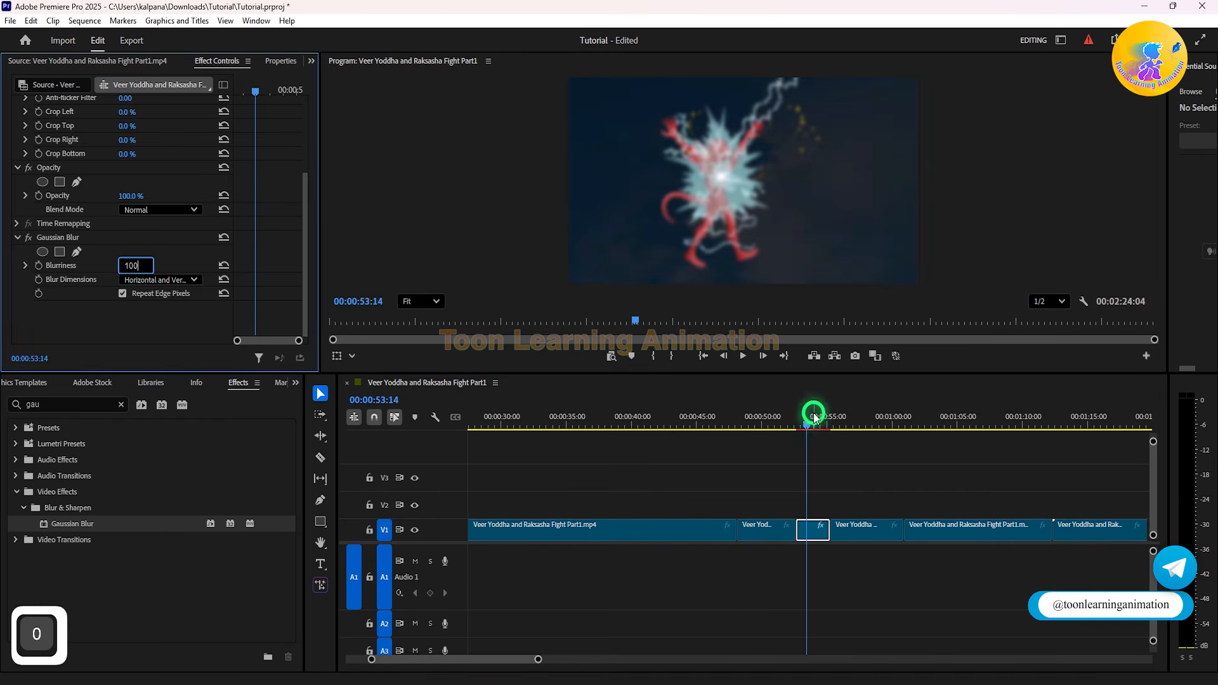
left_click(807, 432)
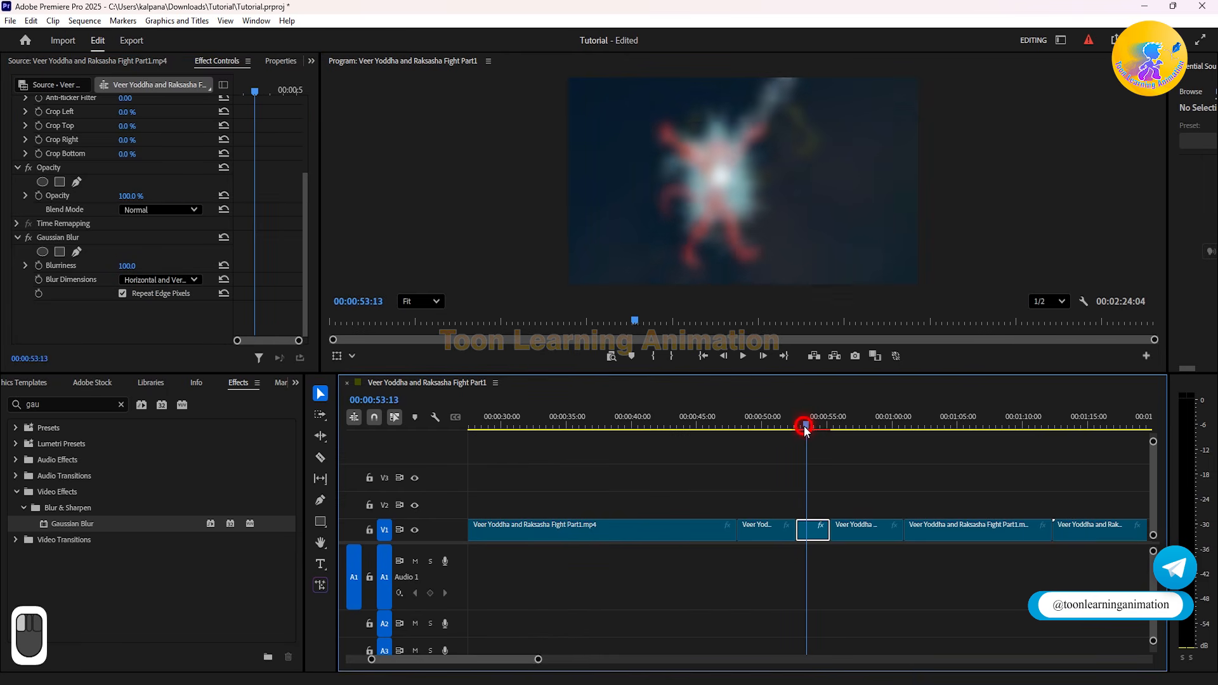
left_click_drag(808, 432, 810, 426)
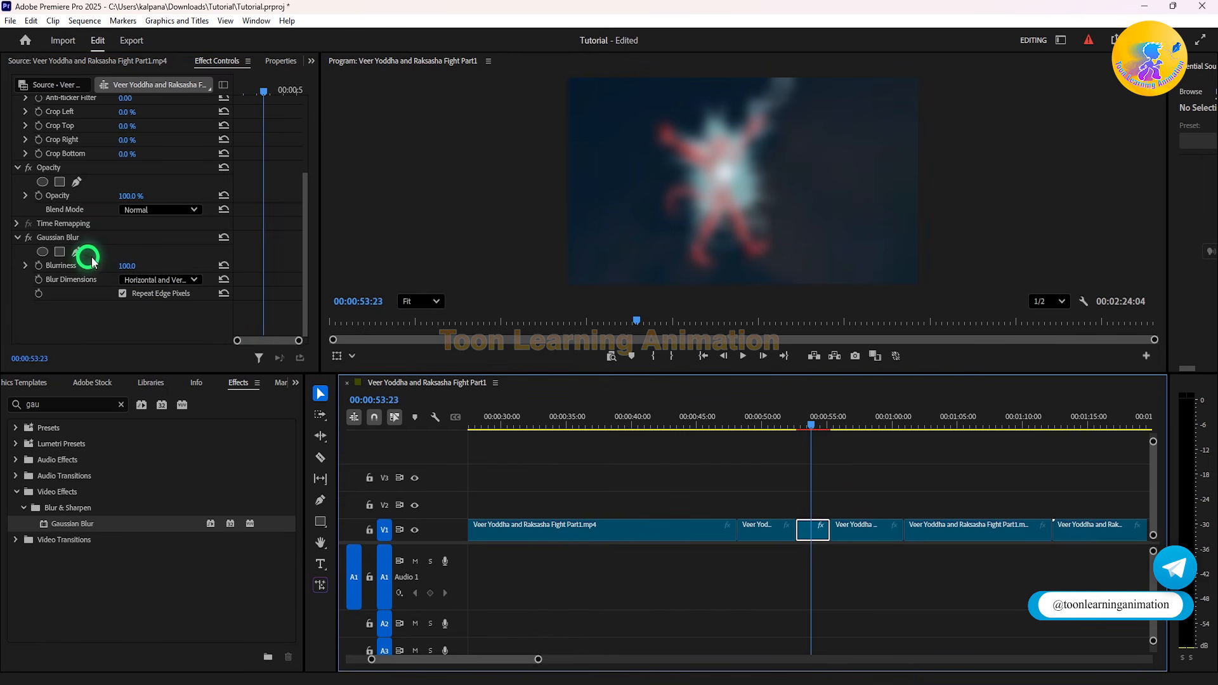
Step: Set the Gaussian Blur's Blurriness to 35 and scrub through the blurred segment to about 00:00:54:09
left_click(130, 265)
type("5")
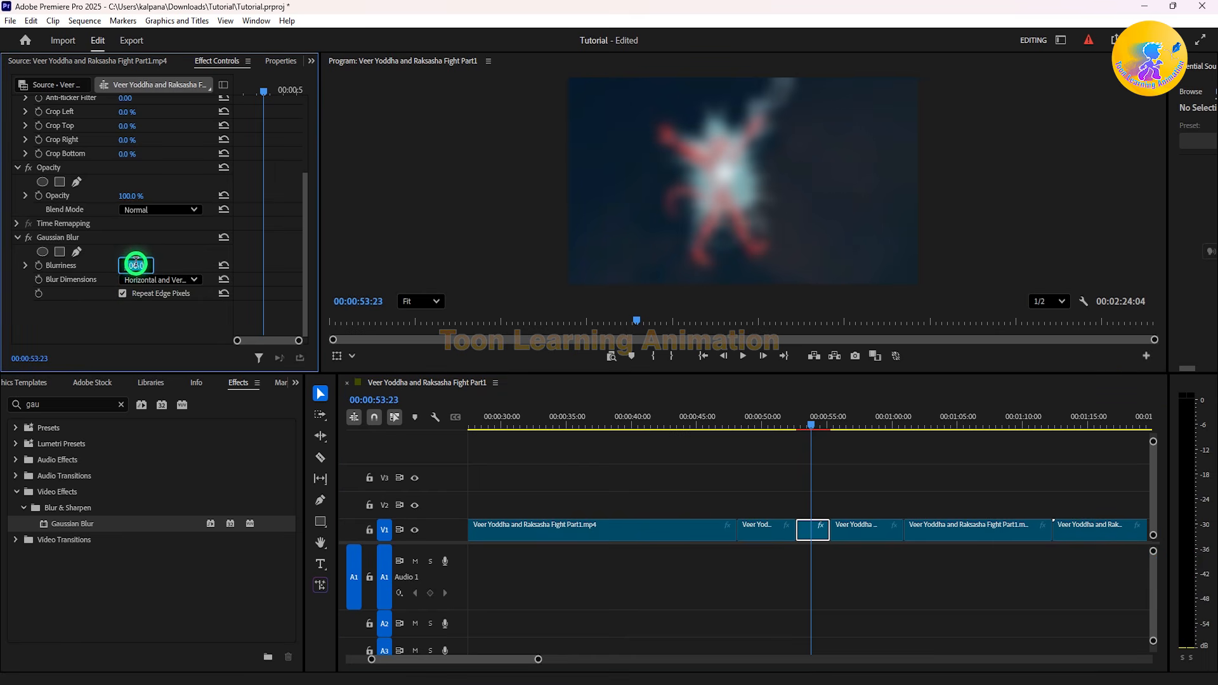
left_click(802, 425)
left_click_drag(804, 428, 822, 432)
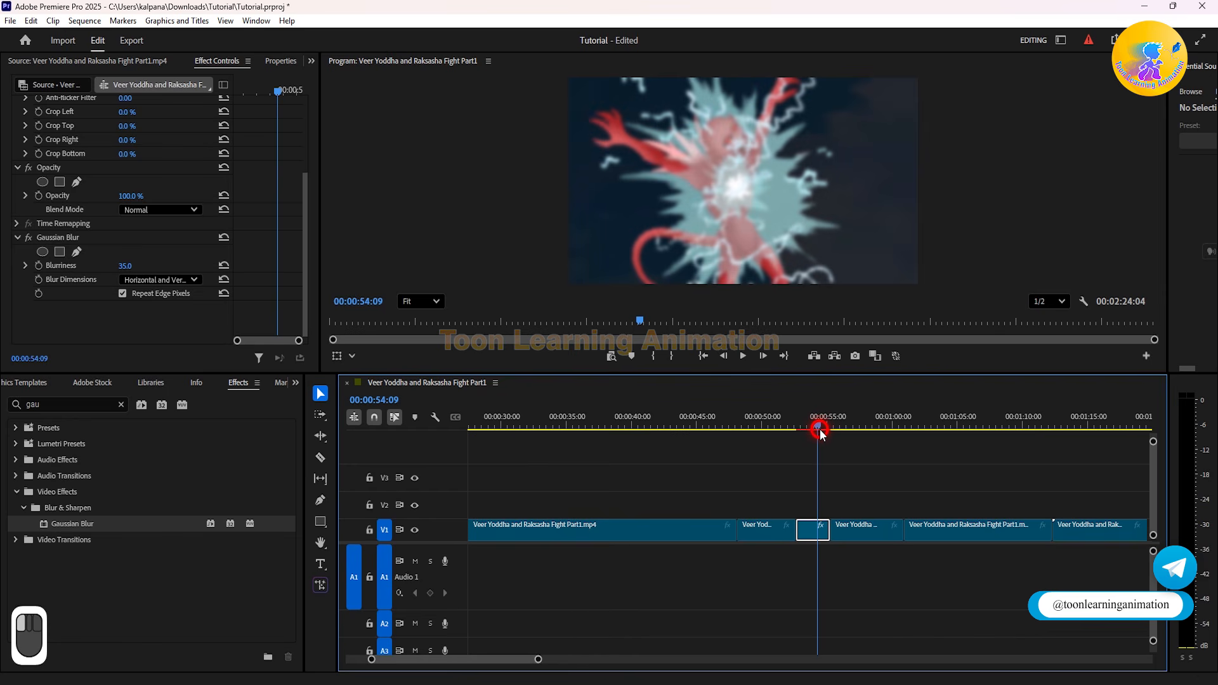
left_click_drag(820, 430, 820, 430)
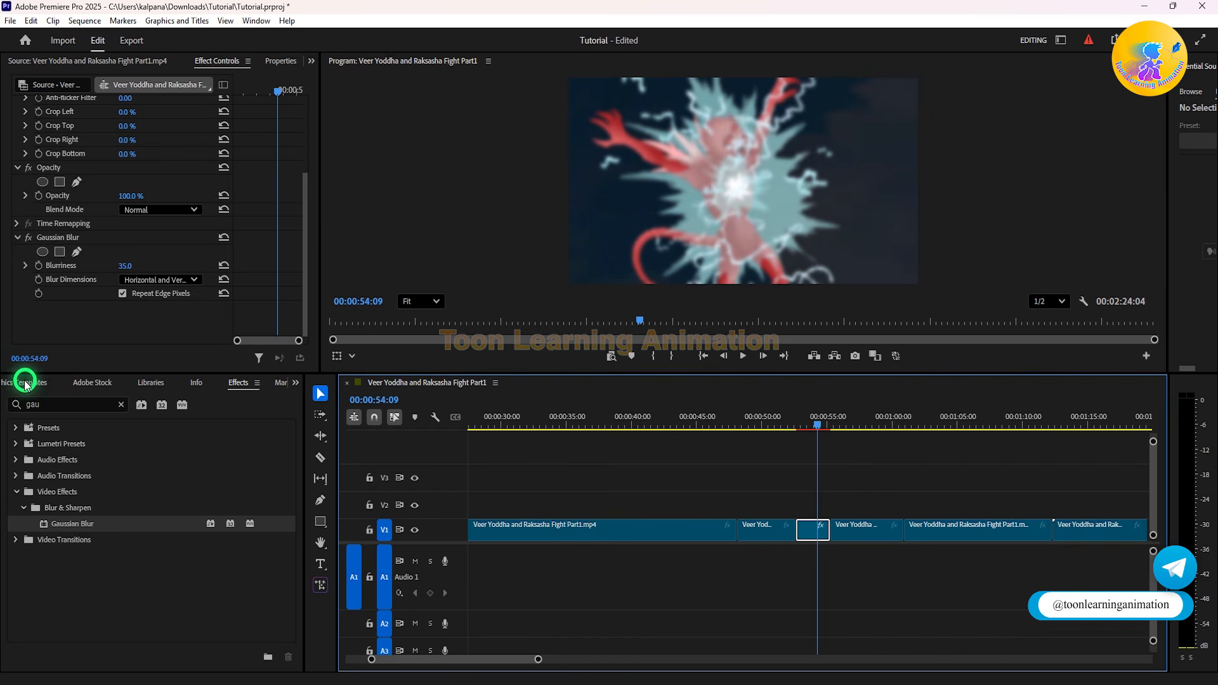
Step: Show the Tutorial project's list of media items
left_click(25, 383)
left_click(296, 382)
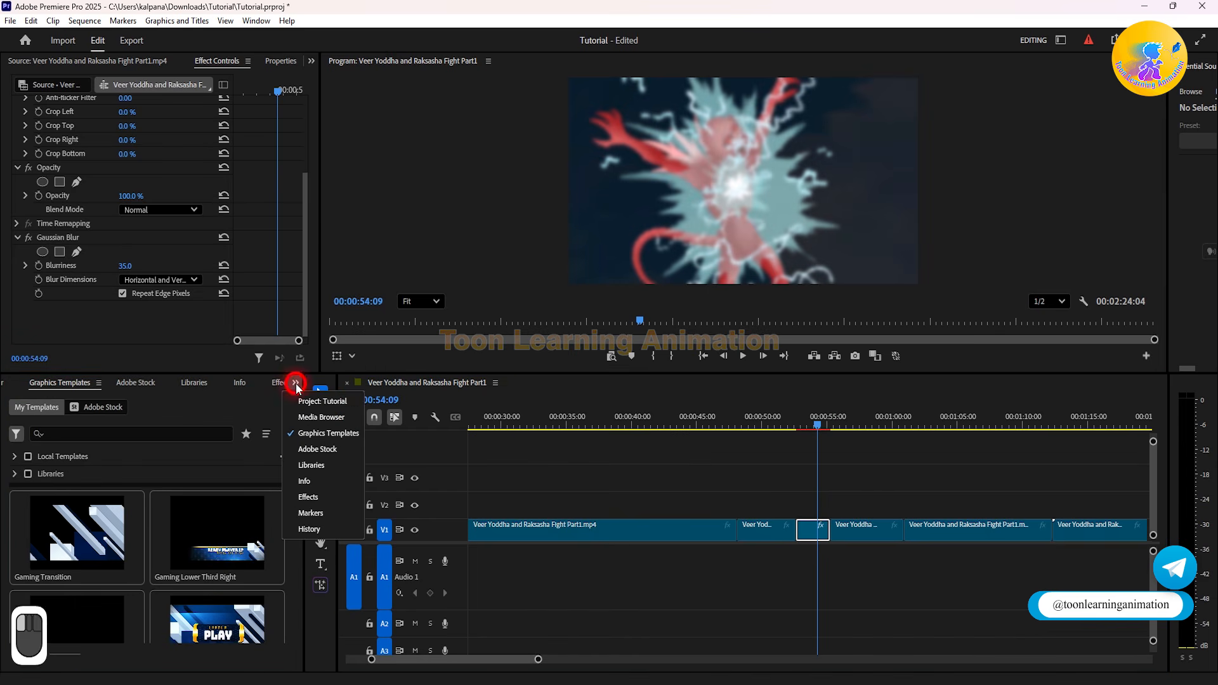
left_click(324, 401)
right_click(147, 584)
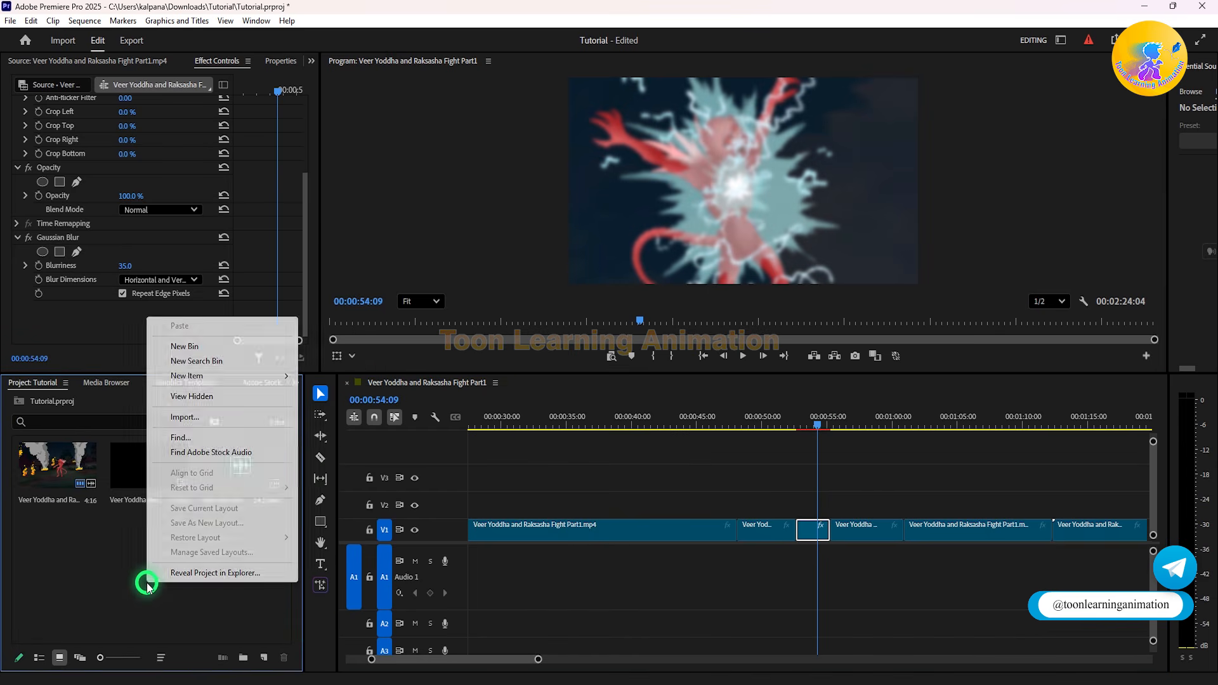
left_click(30, 624)
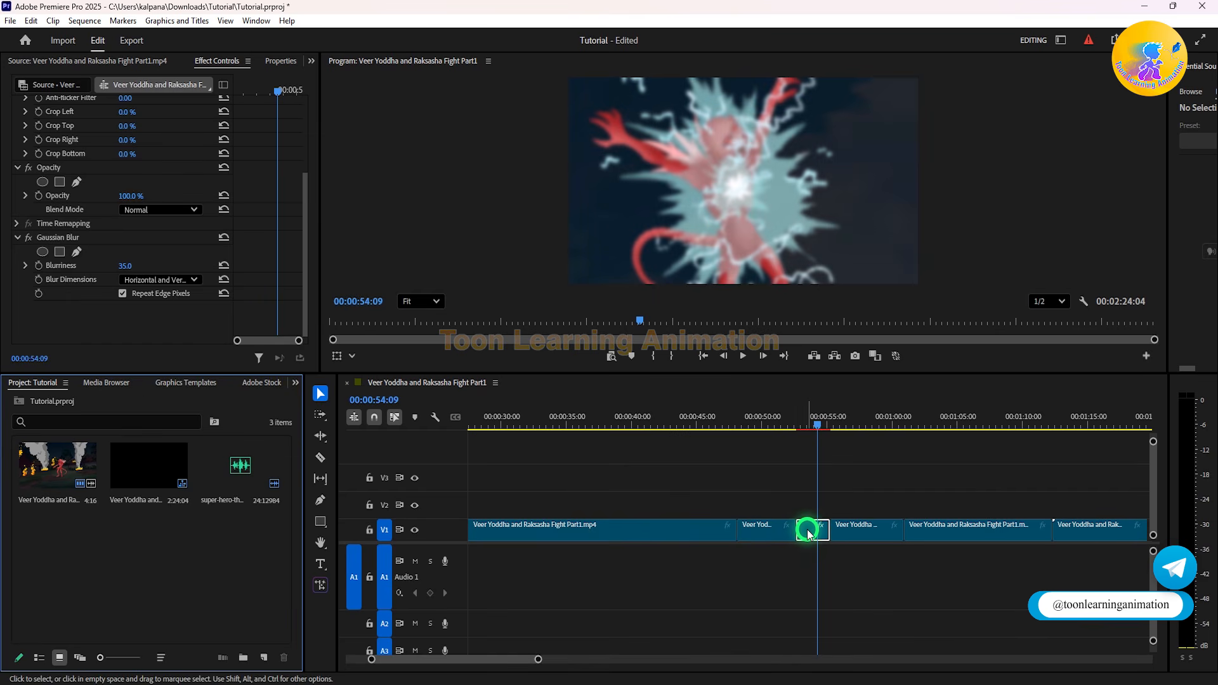
Step: Delete the blurred segment from V1, extend the preceding clip over the gap, and join the through edit
key("ctrl+z")
key("ctrl+z")
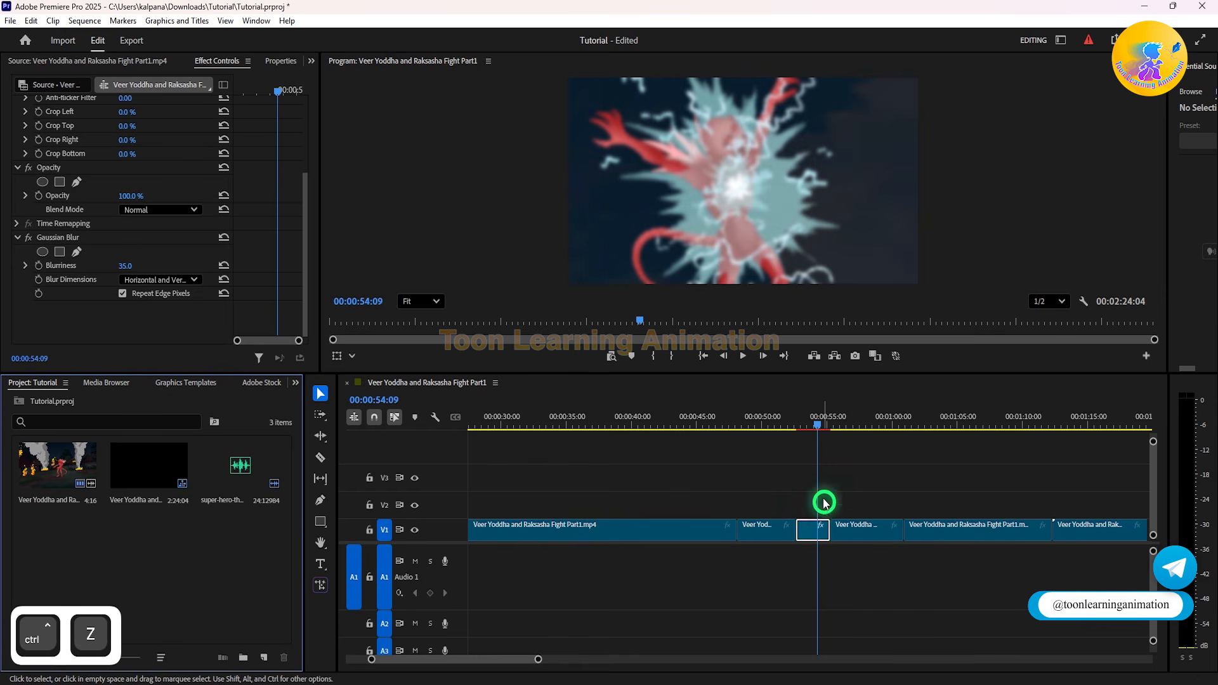
left_click(810, 527)
key("Delete")
left_click_drag(797, 526, 829, 527)
right_click(833, 532)
left_click(882, 634)
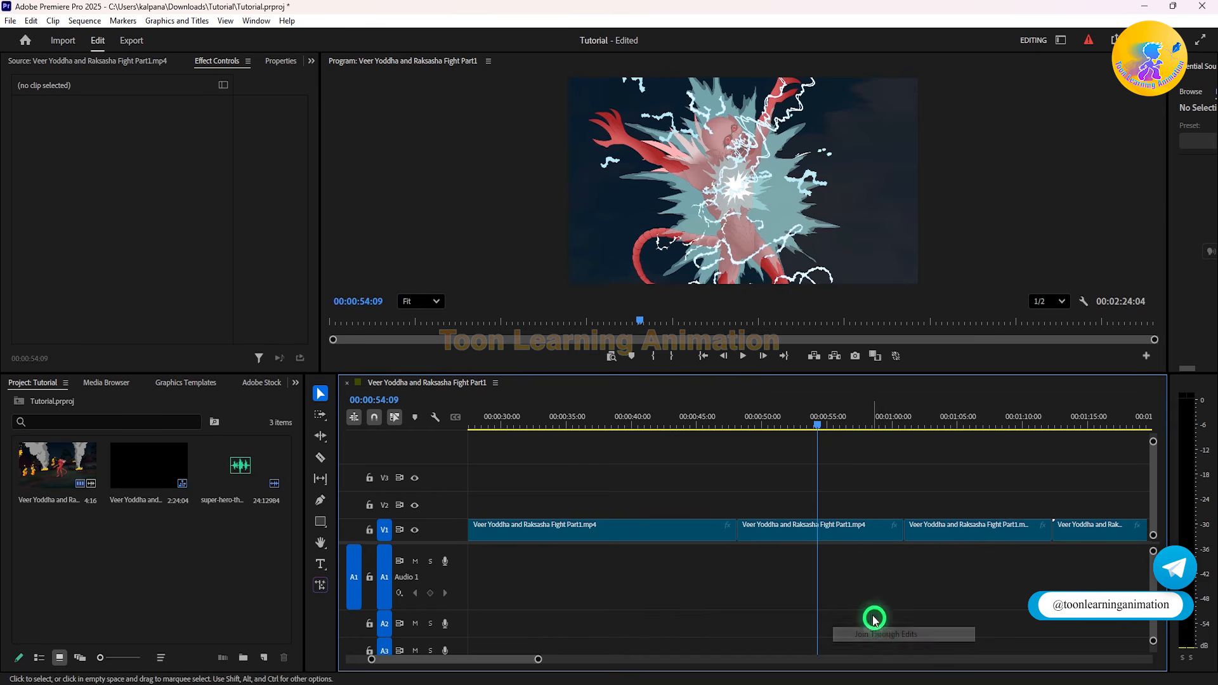
left_click_drag(778, 419, 824, 470)
left_click(411, 606)
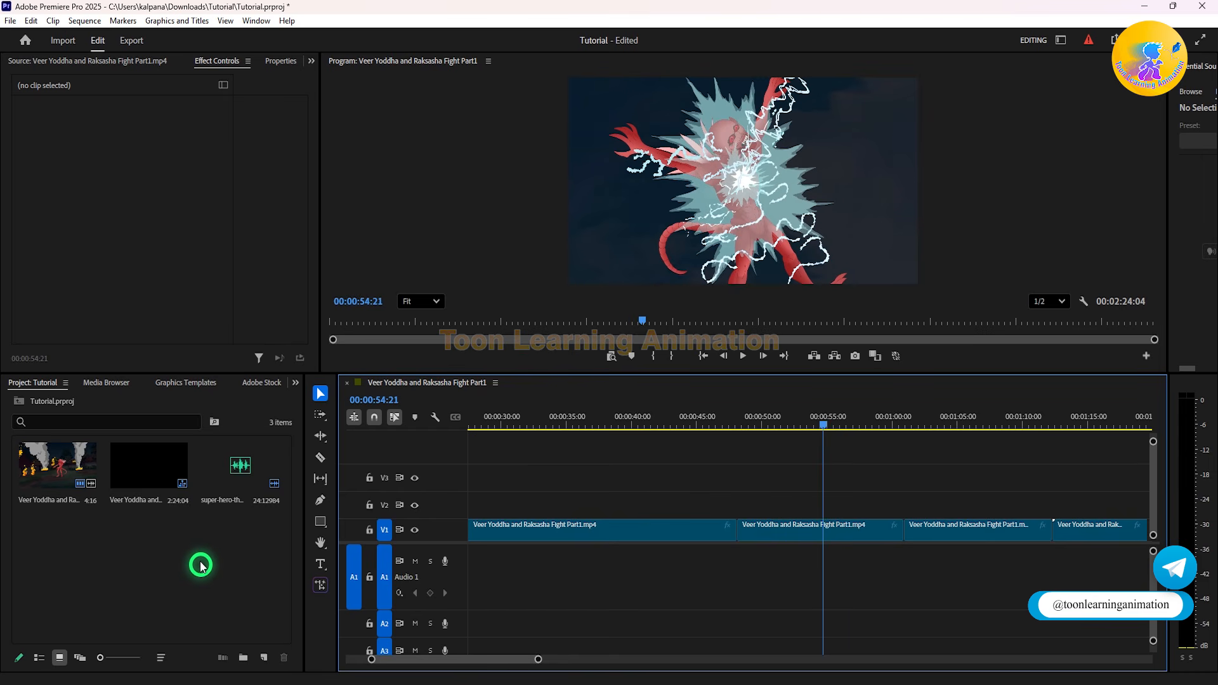
Step: Create a 1920 x 1080 adjustment layer at 30.00 fps with square pixels in the project
right_click(148, 553)
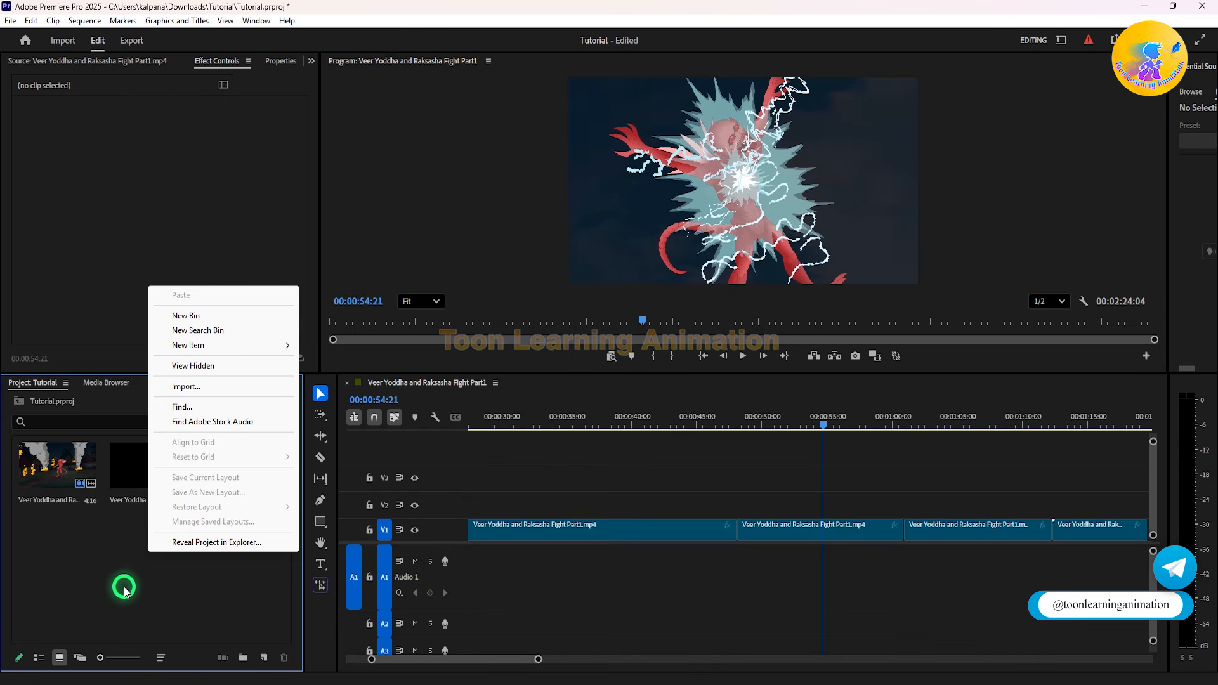
mouse_move(204, 345)
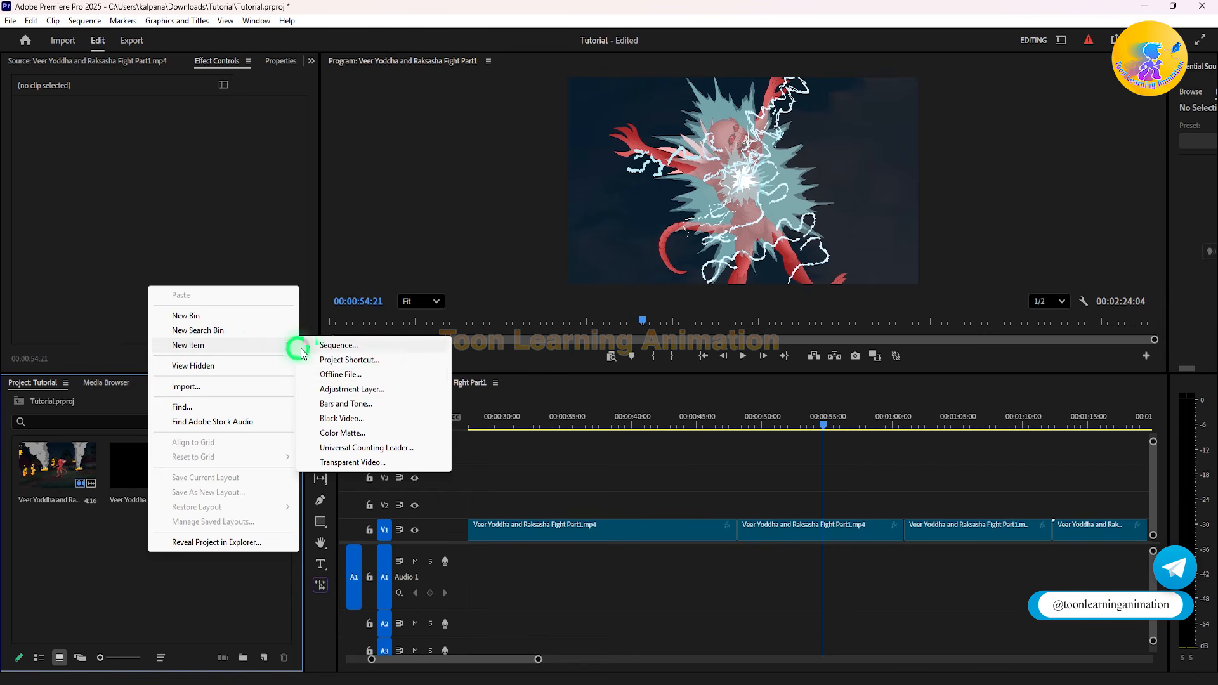
left_click(365, 389)
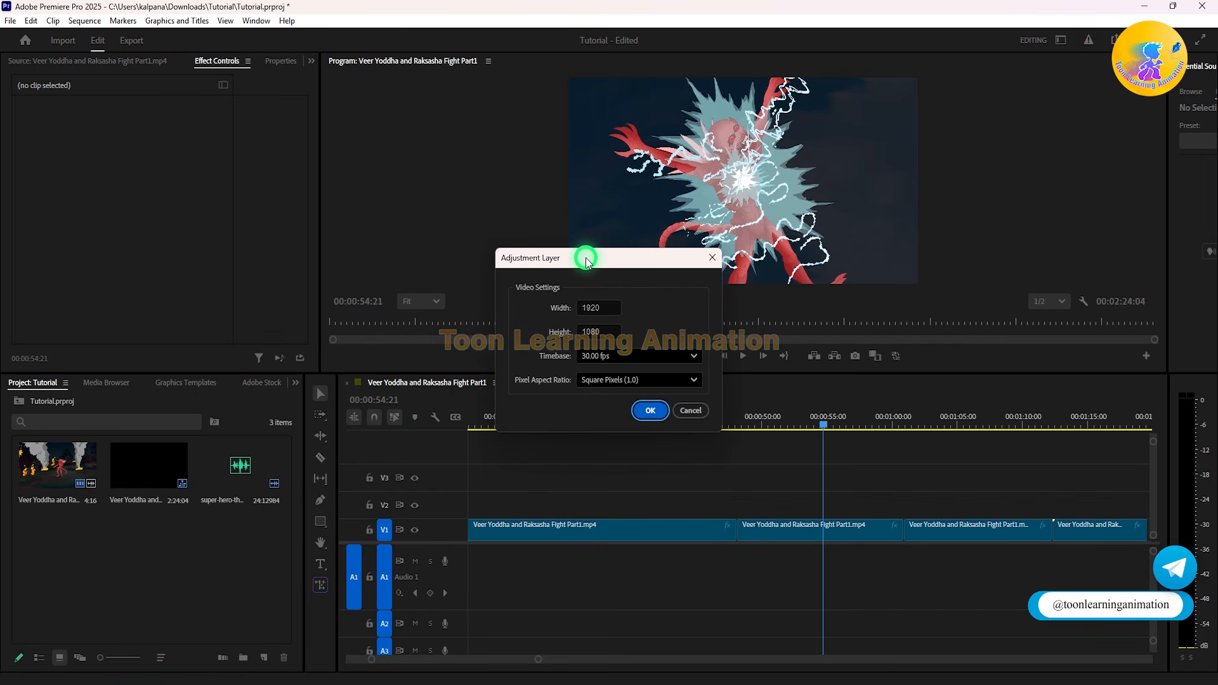
left_click_drag(585, 257, 1010, 357)
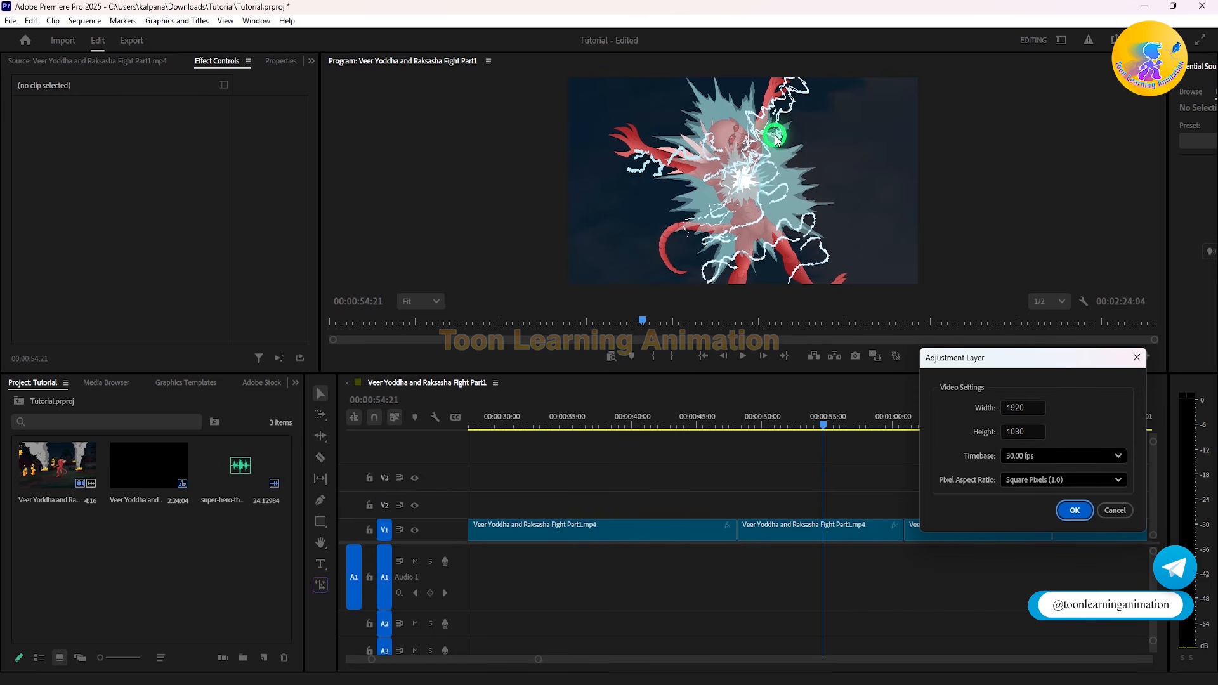
left_click(1075, 511)
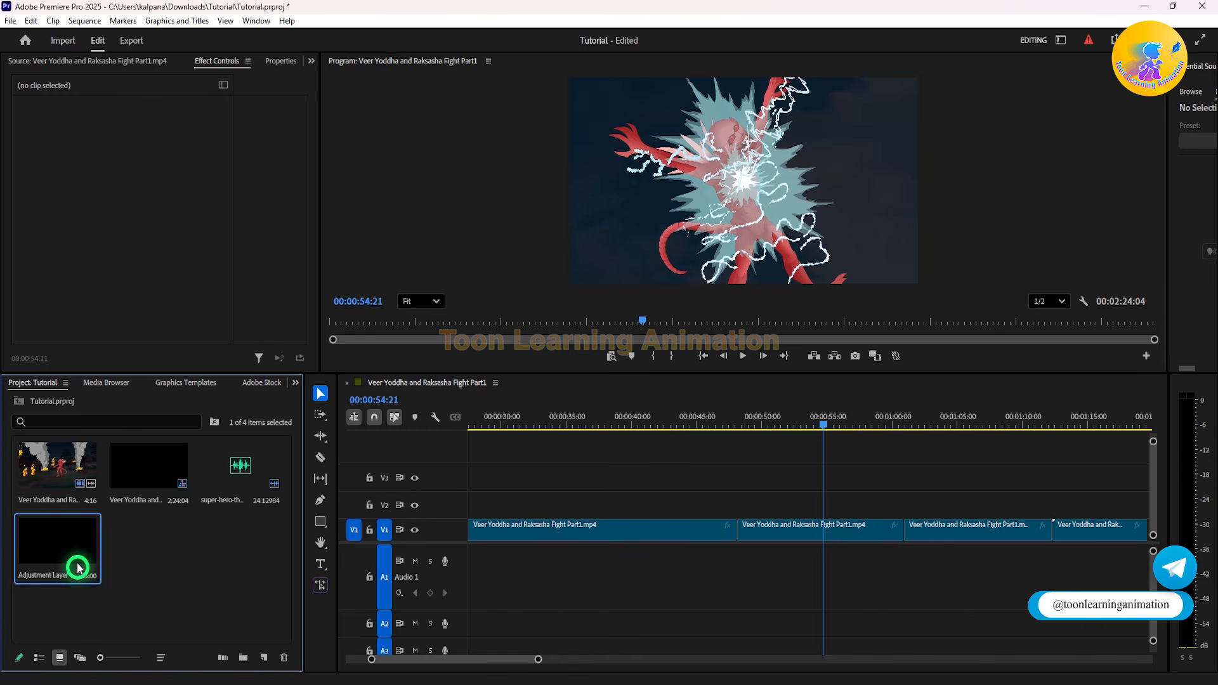
Step: Try placing the adjustment layer directly on V1 at 00:00:52:09 and undo the placement
left_click_drag(58, 550, 85, 554)
left_click_drag(310, 608, 787, 554)
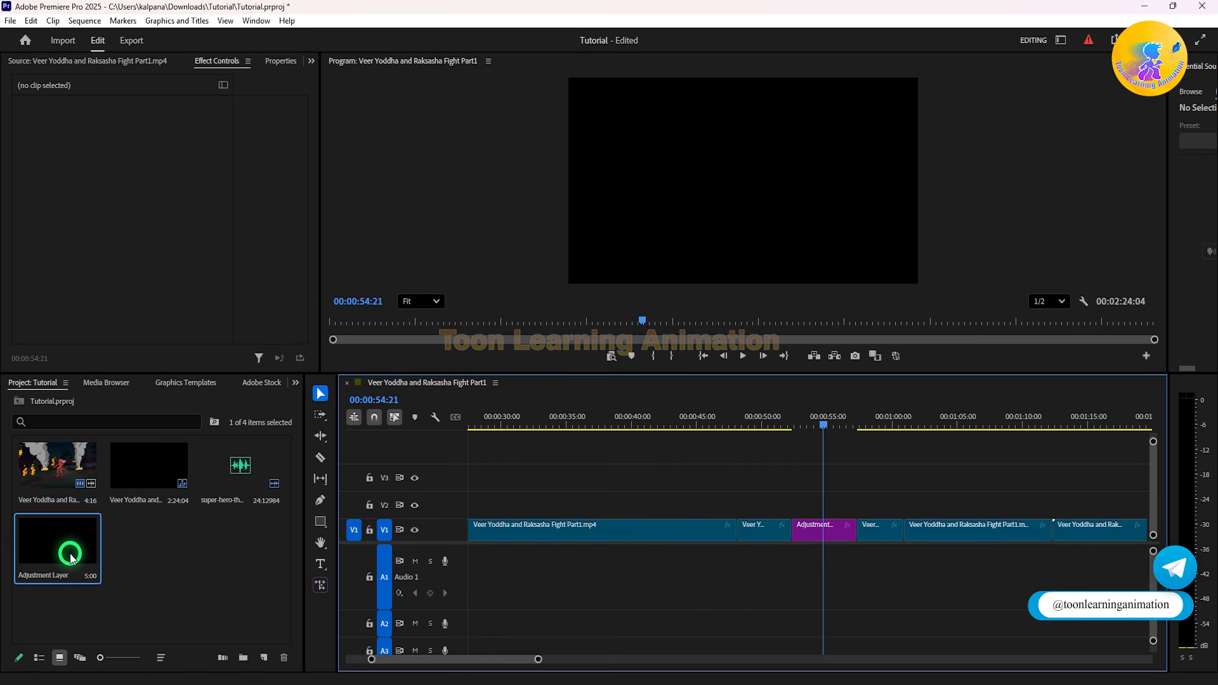
left_click_drag(71, 557, 808, 531)
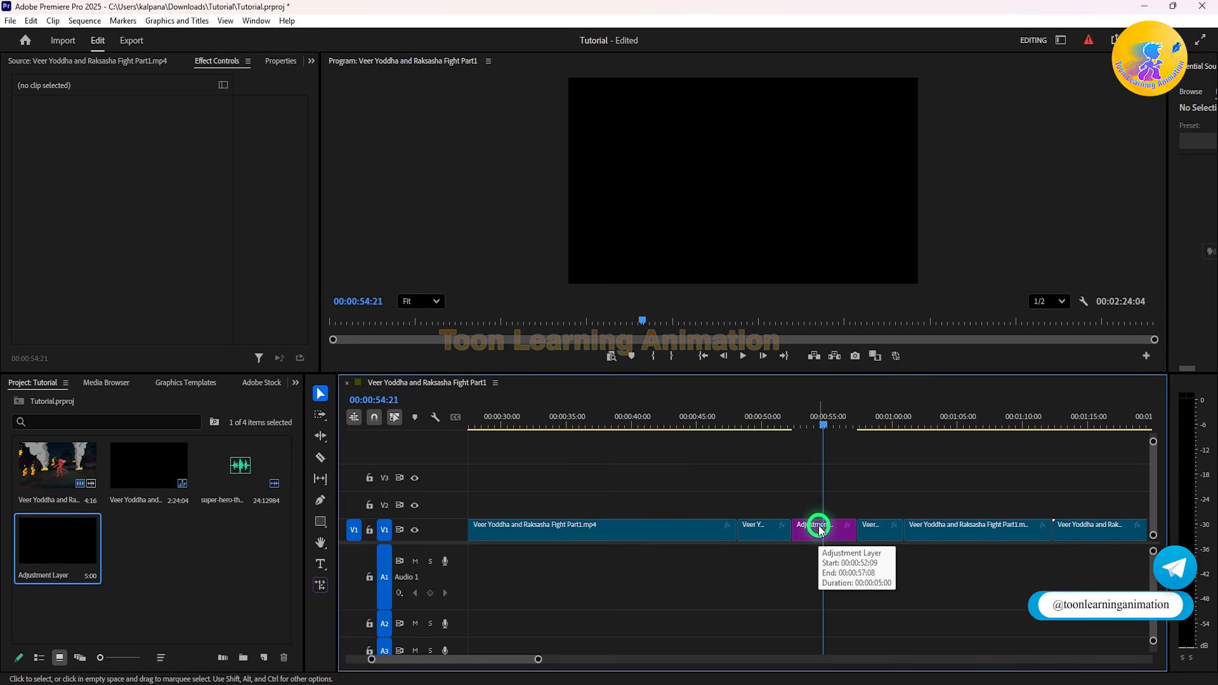
key("ctrl+z")
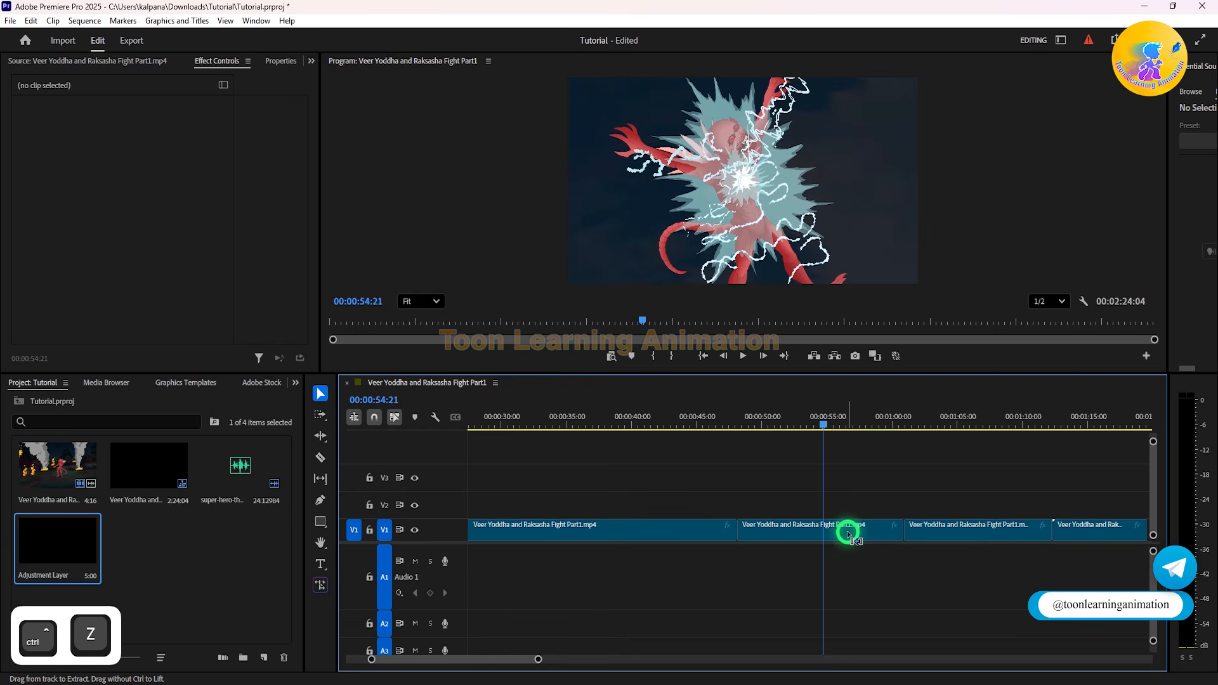
Step: Place the adjustment layer on V2 above the video clip, starting at about 00:00:52
left_click_drag(830, 554, 792, 519)
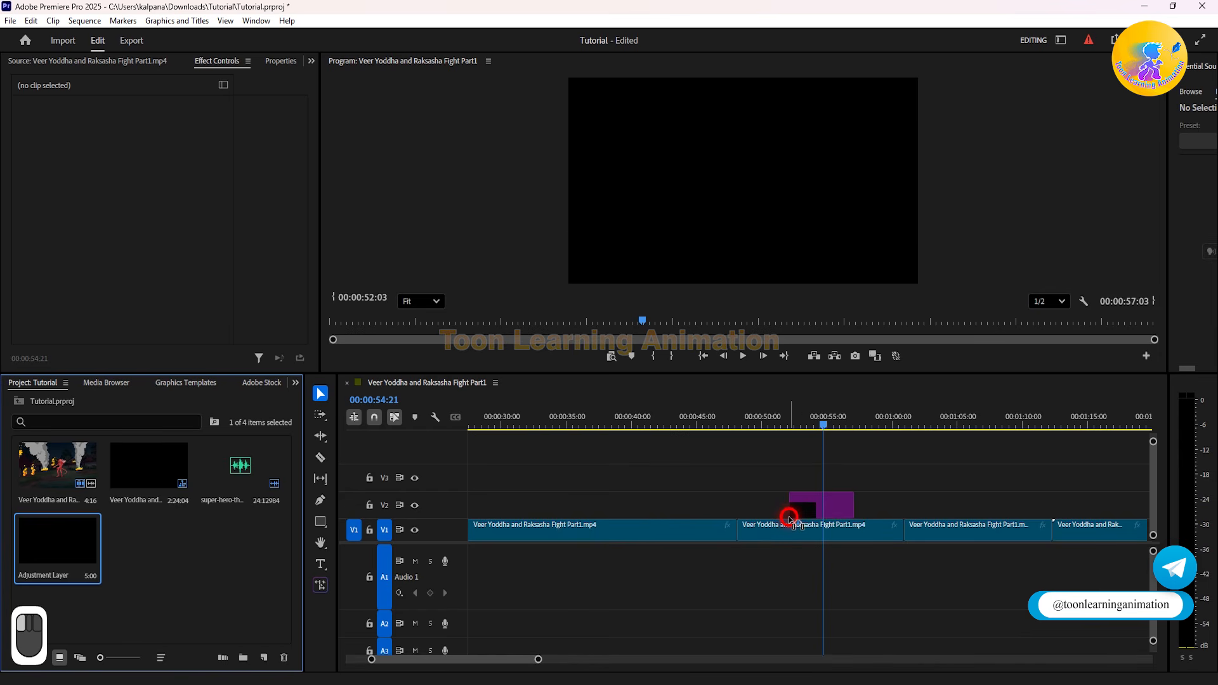
left_click_drag(789, 517, 787, 584)
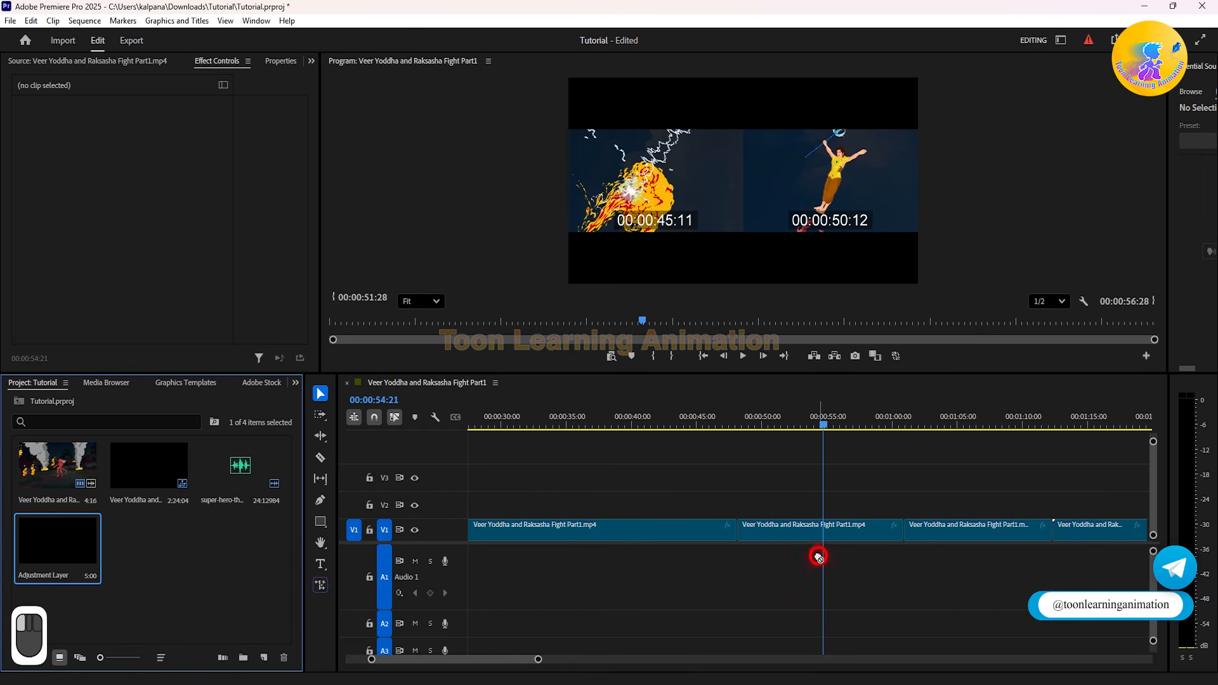
left_click_drag(818, 556, 793, 506)
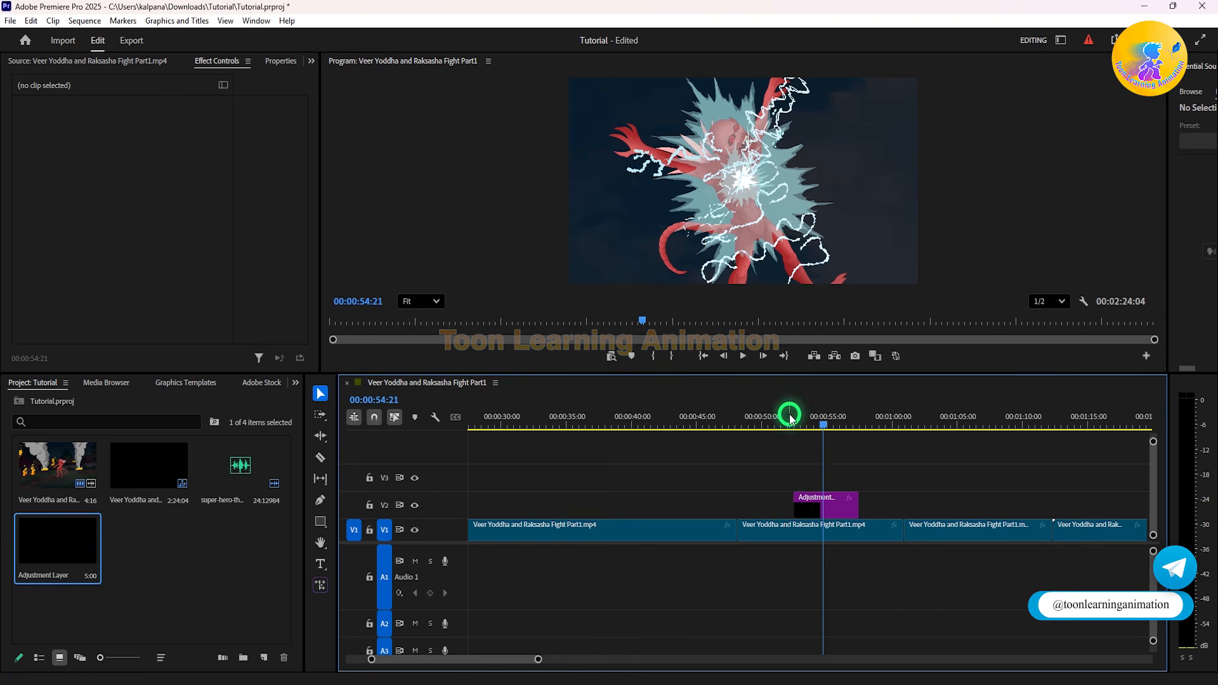
Step: Apply Gaussian Blur to the adjustment layer on V2 and preview the sequence from 00:00:51:13
left_click(831, 510)
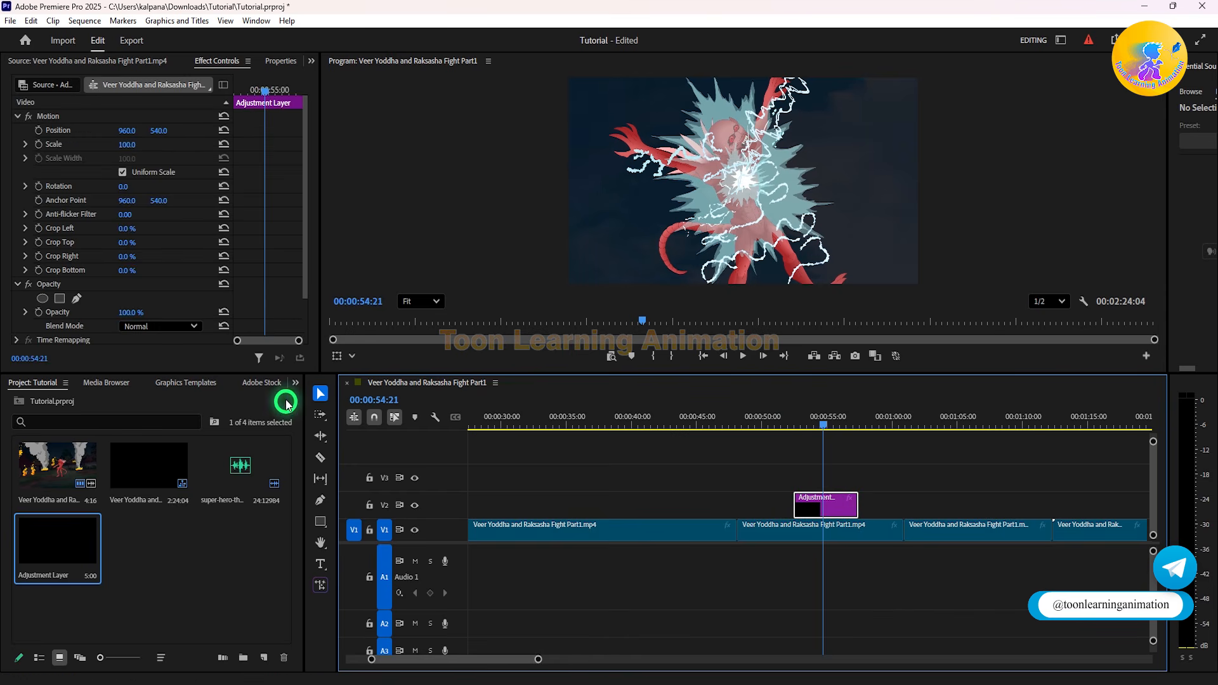
left_click(296, 381)
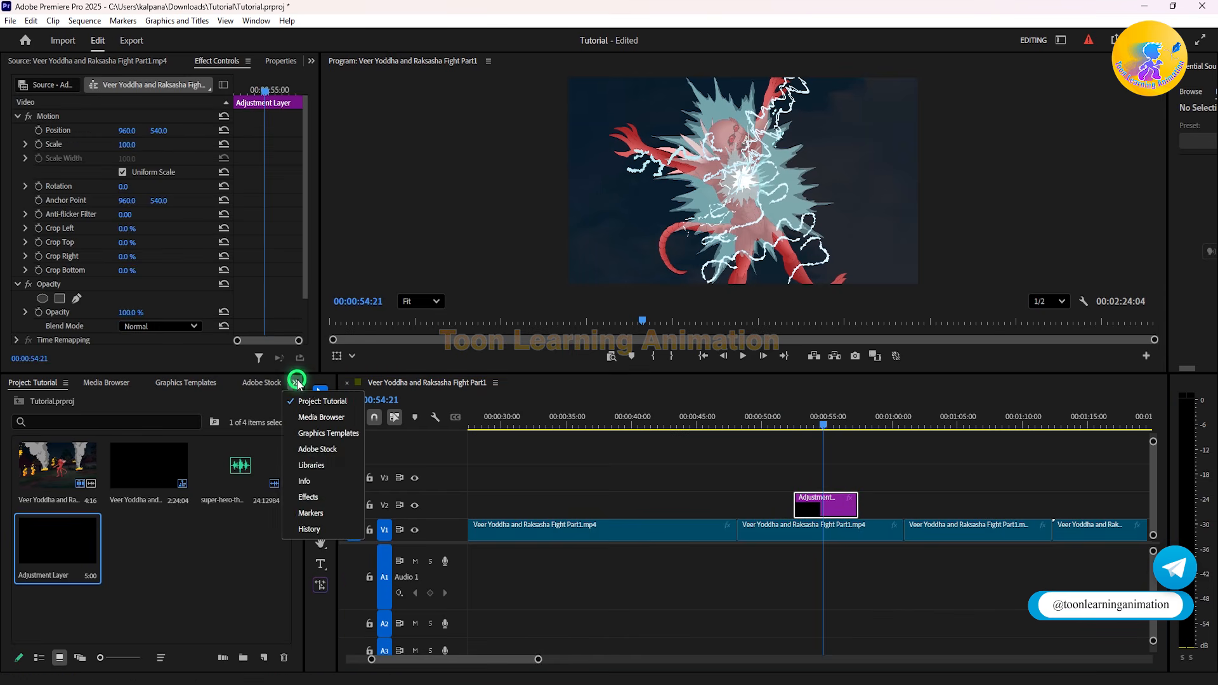
left_click(317, 500)
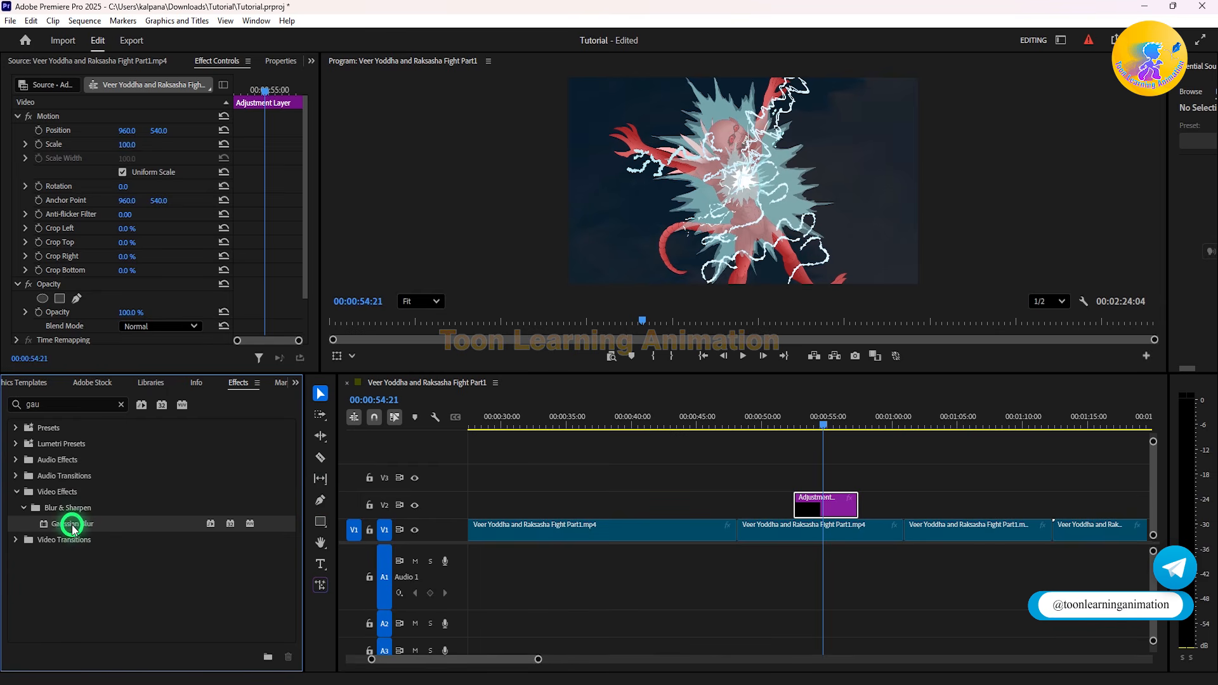
left_click_drag(71, 526, 357, 527)
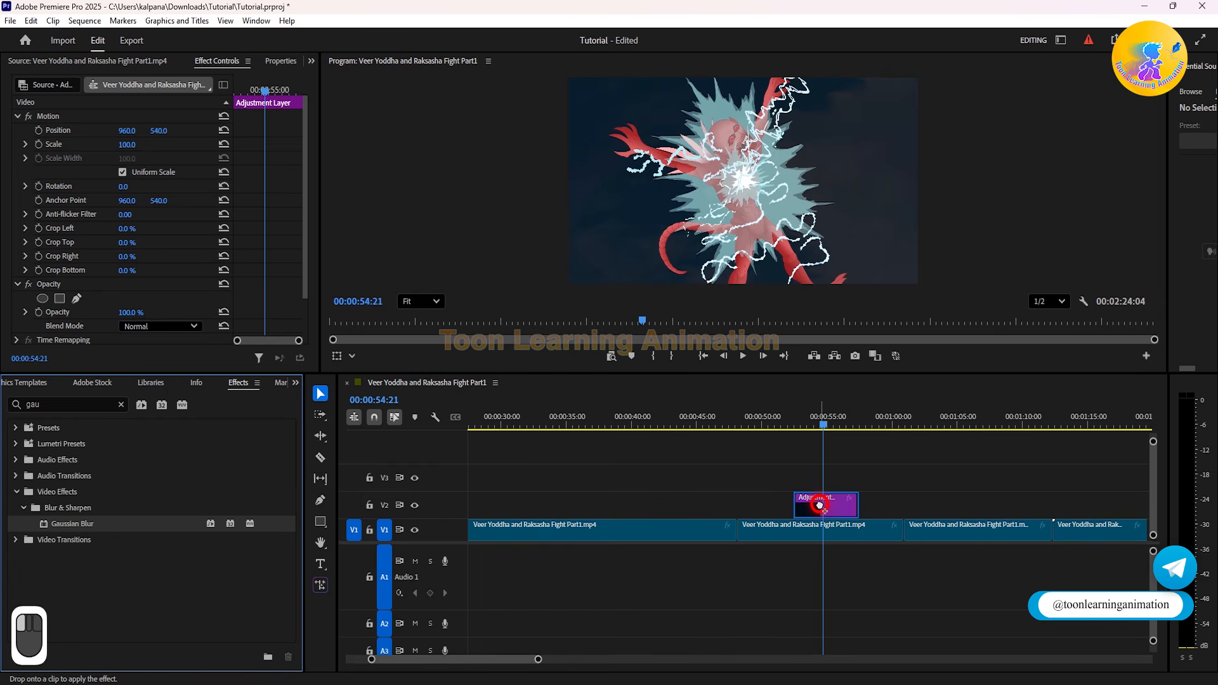
left_click_drag(820, 505, 821, 507)
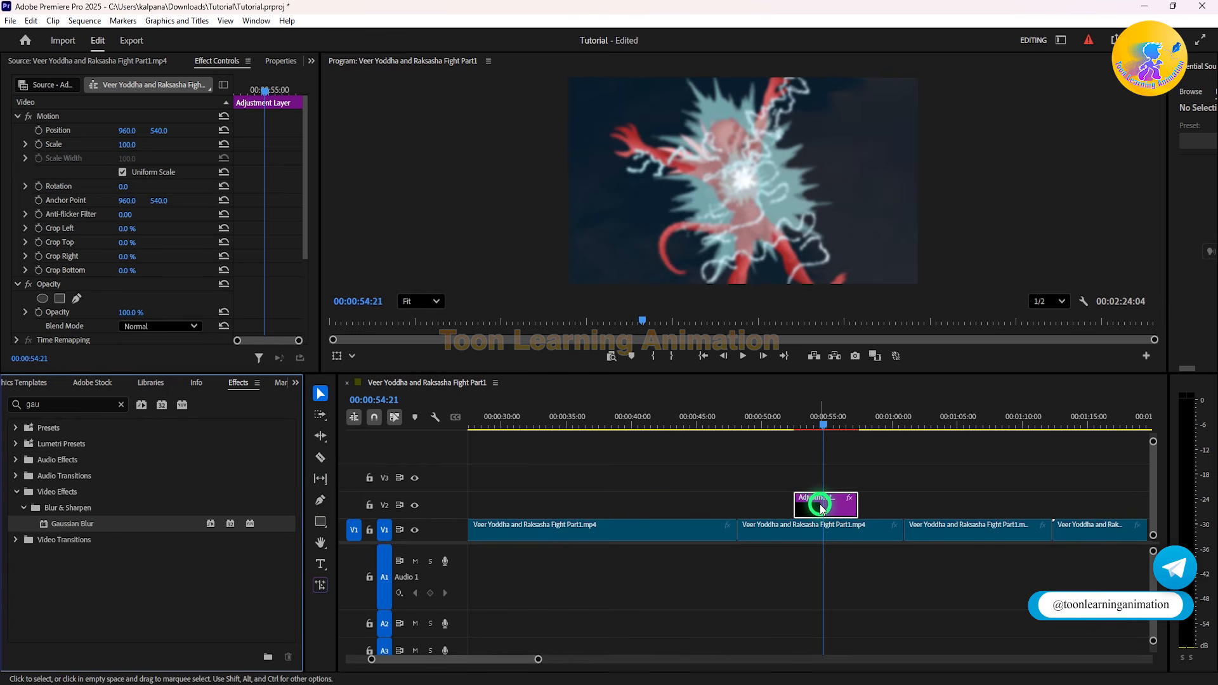
left_click(783, 417)
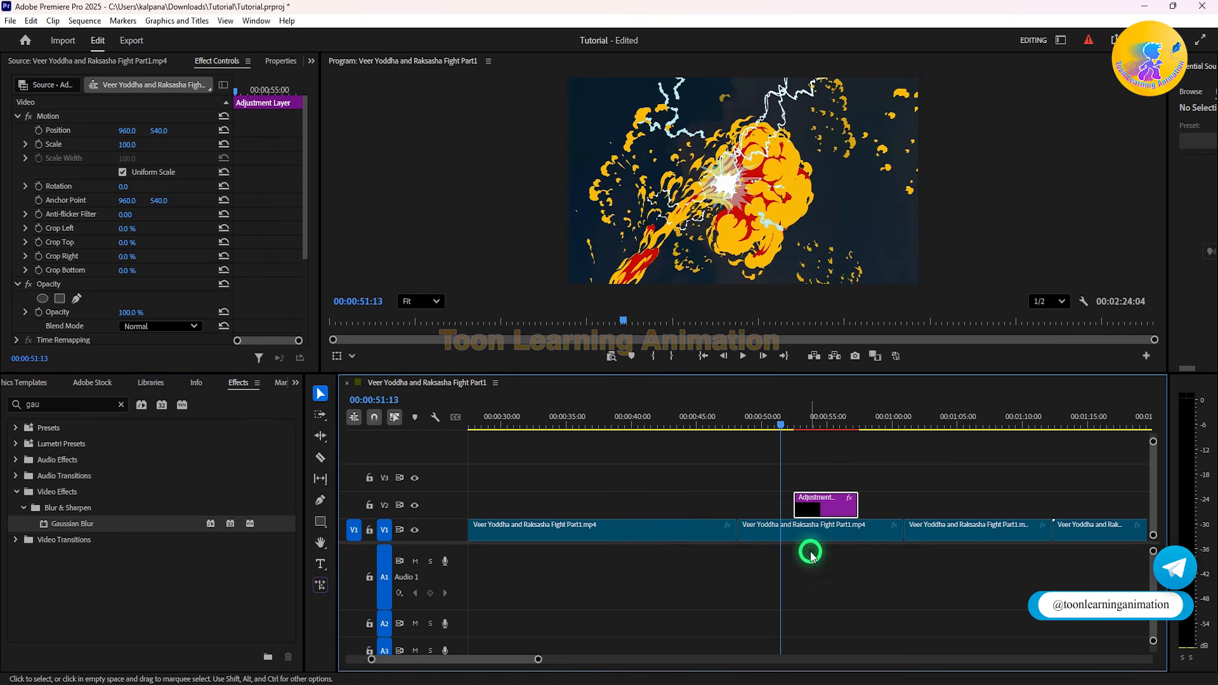
key("space")
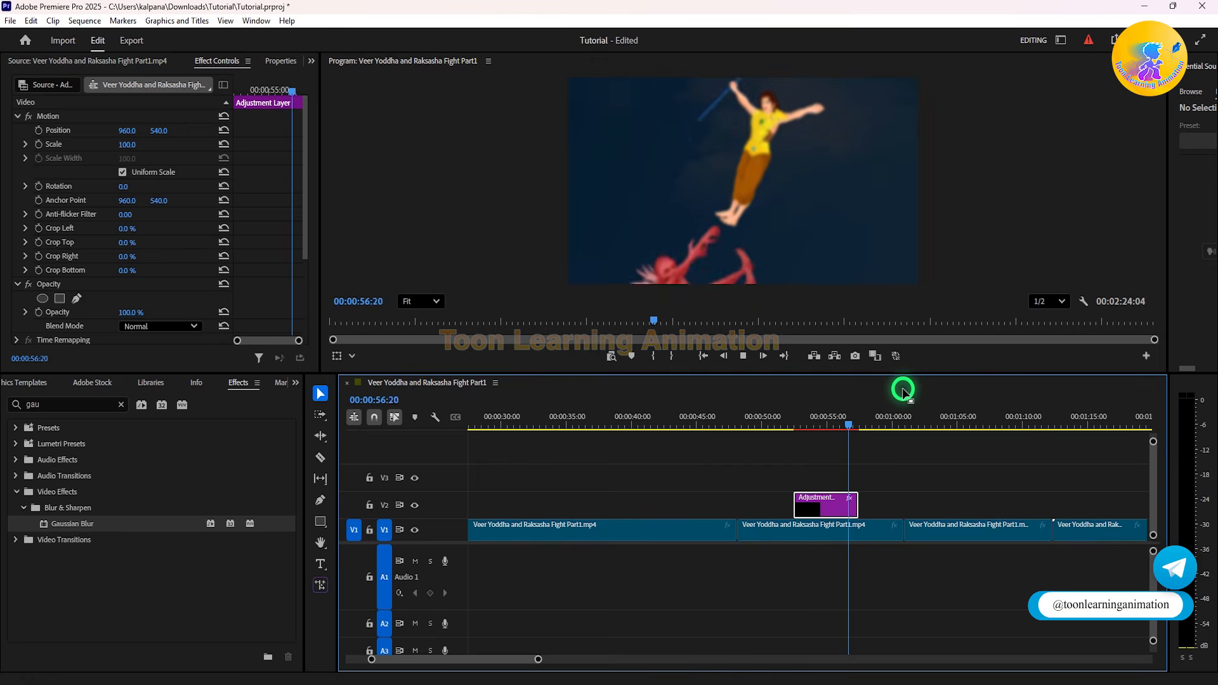
key("space")
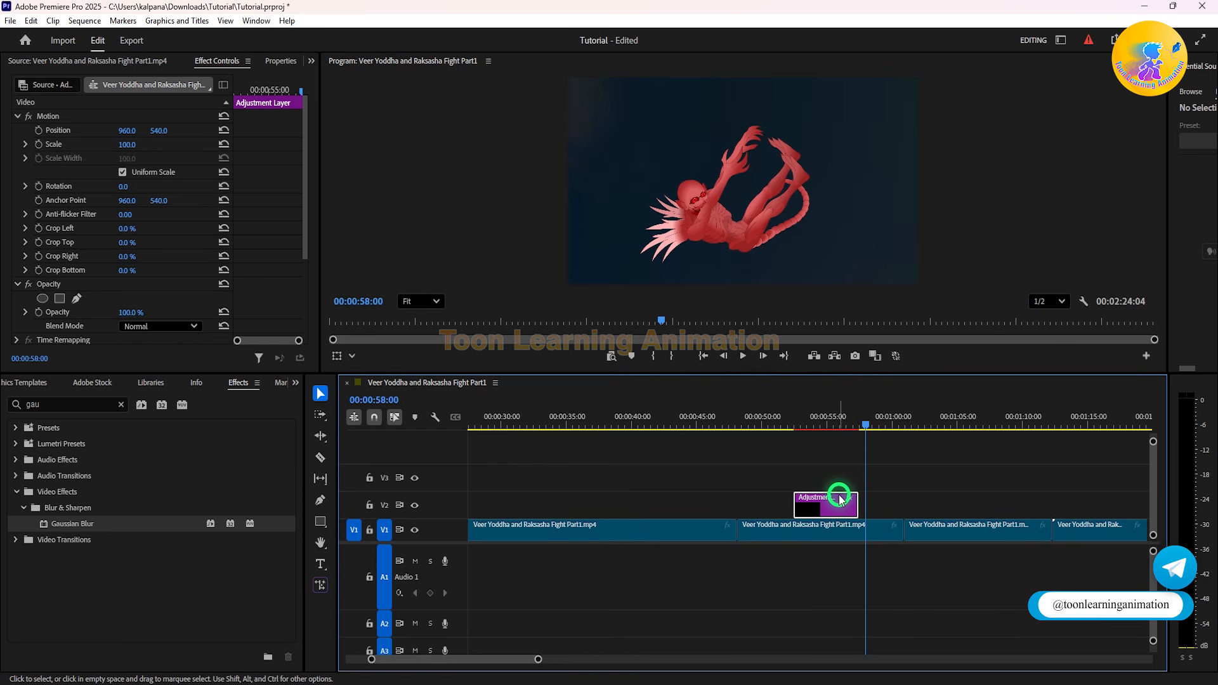
Step: Move the adjustment layer along V2 to about 00:01:03 and preview the blur there
left_click_drag(830, 504, 958, 499)
left_click(931, 415)
key("space")
key("space")
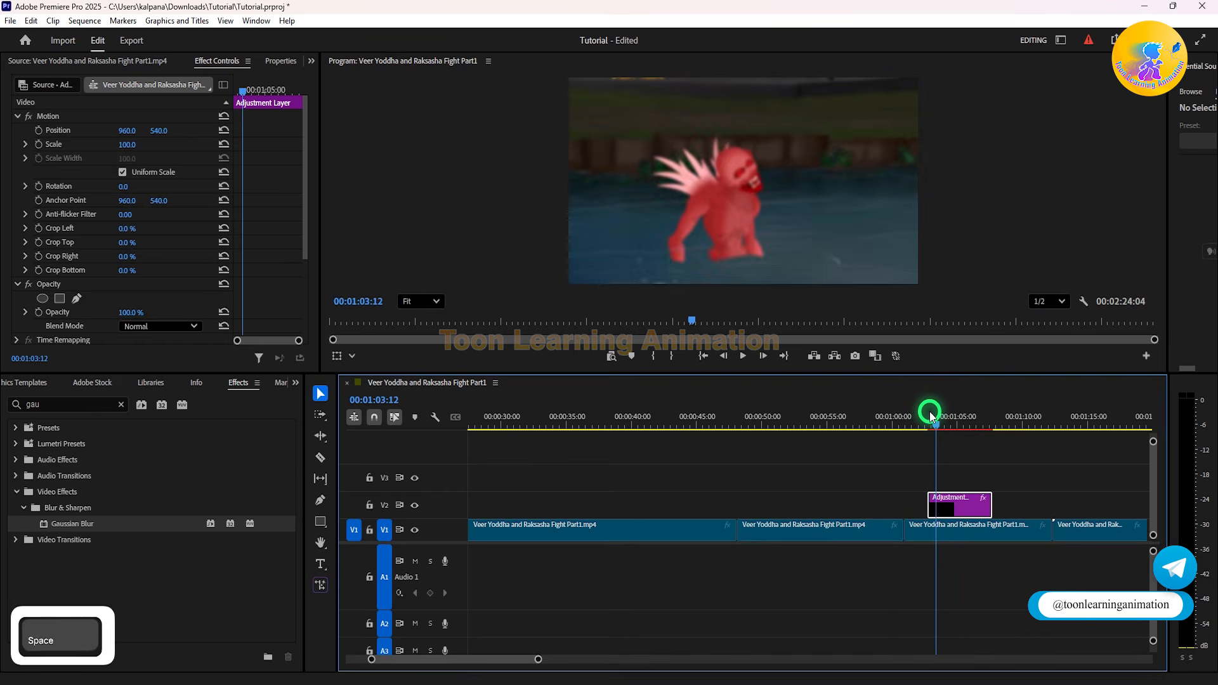
left_click_drag(835, 430, 918, 444)
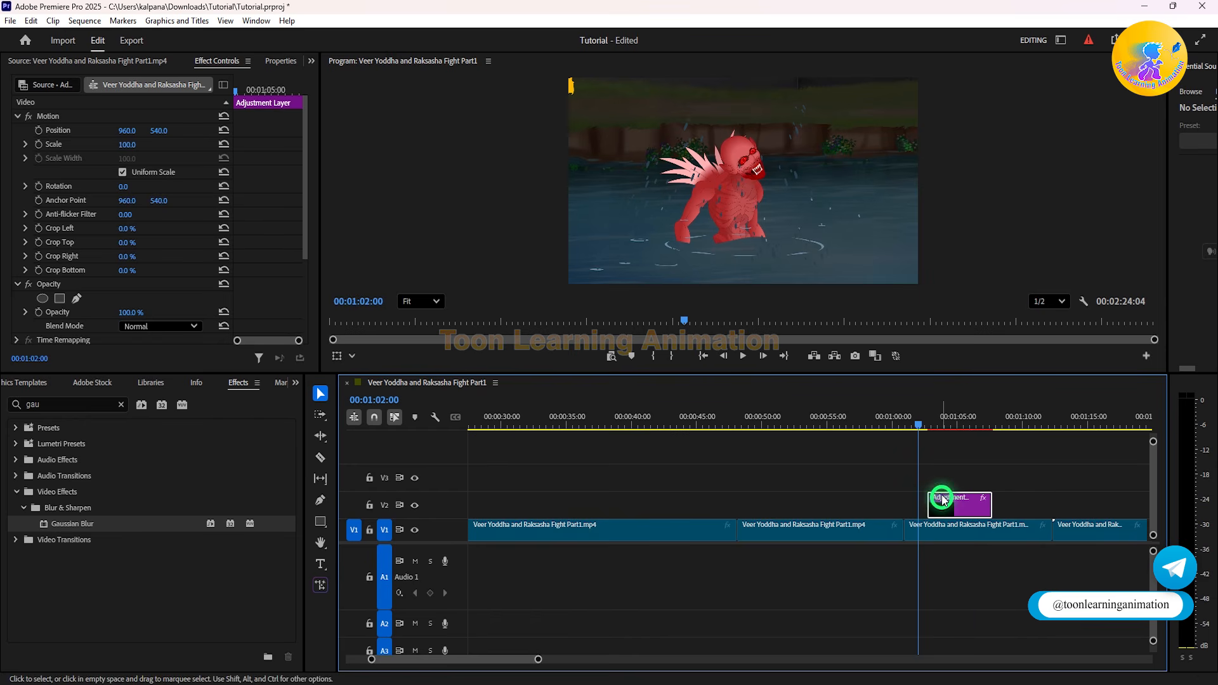
left_click_drag(947, 425, 1009, 426)
Step: Shorten the adjustment layer to about one second, position it near 00:00:53:14, and preview the sequence
left_click_drag(962, 498, 805, 501)
left_click(808, 421)
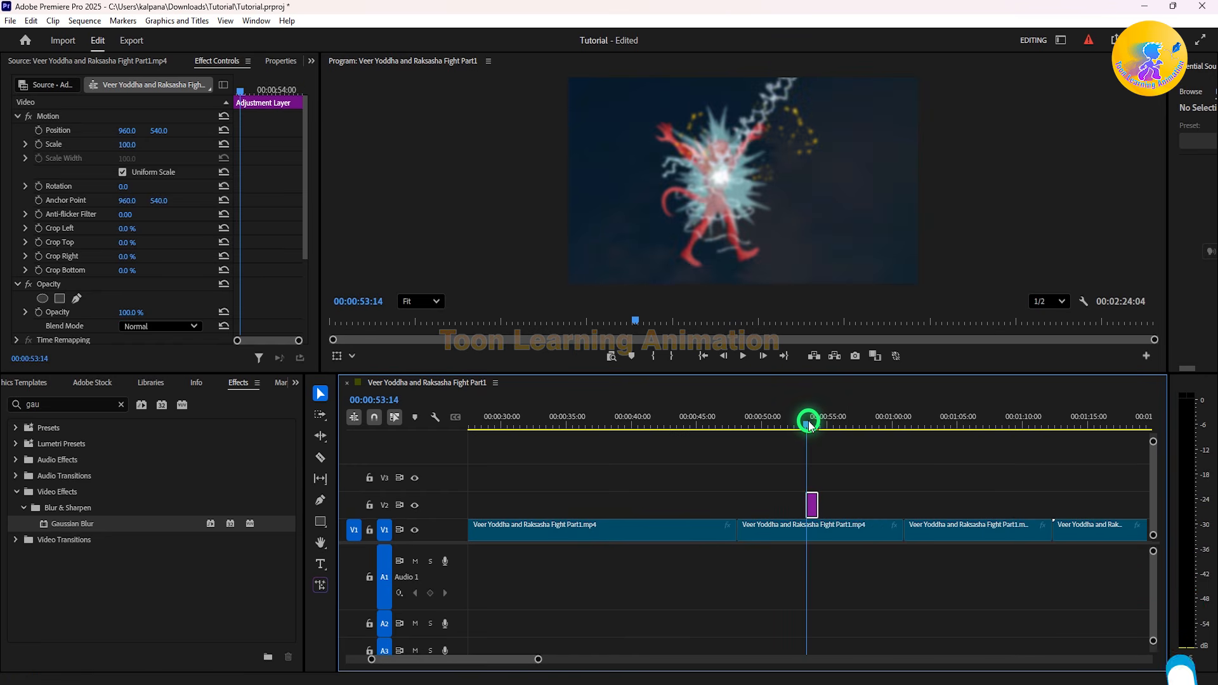
key("space")
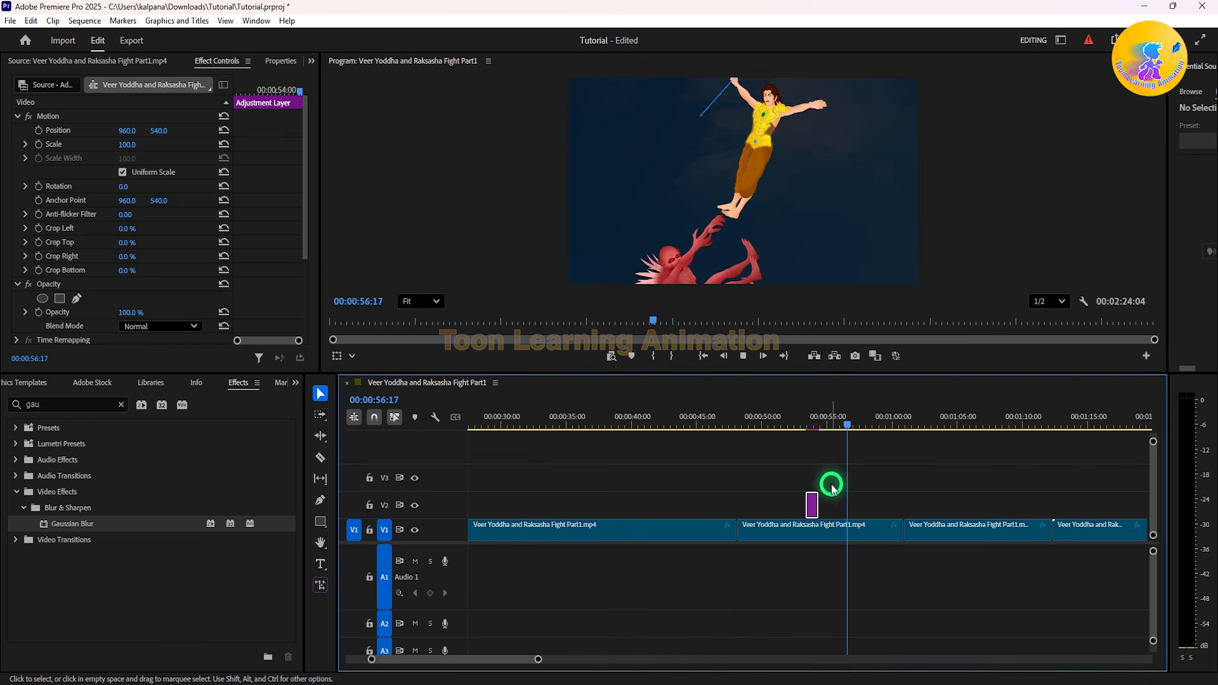
key("space")
Step: Move the short adjustment layer on V2 to about 00:00:41 and play the sequence across it
left_click_drag(814, 503, 780, 507)
left_click_drag(656, 508, 654, 507)
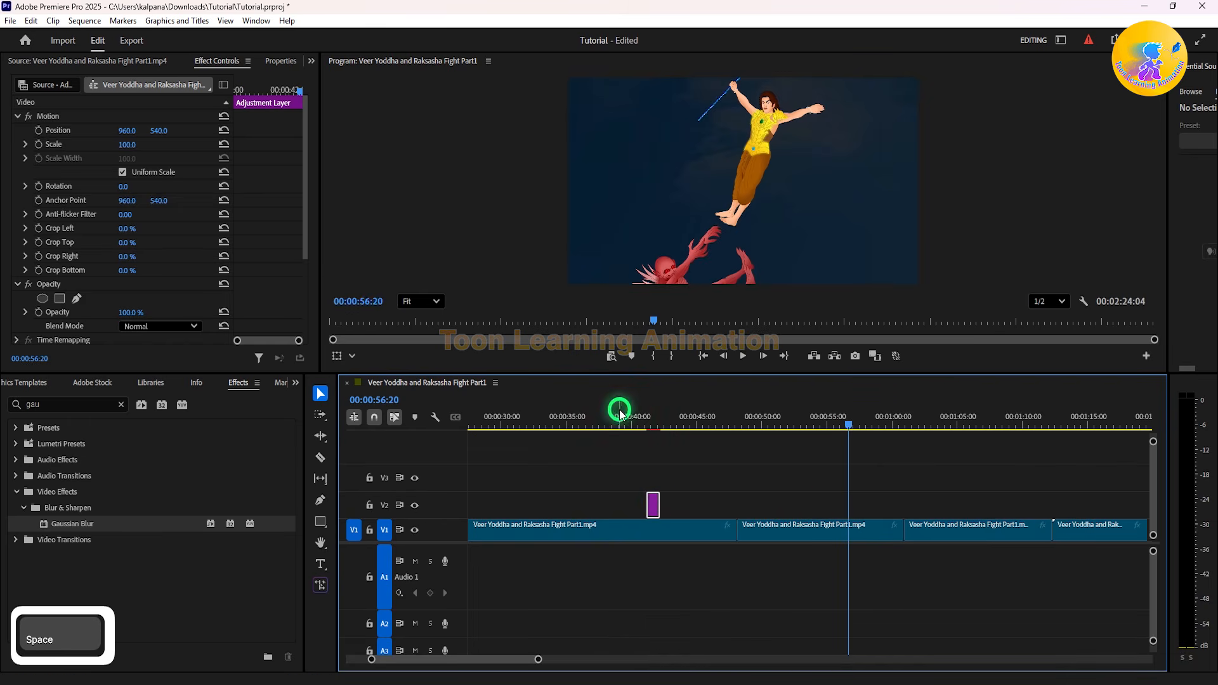
left_click(644, 417)
key("space")
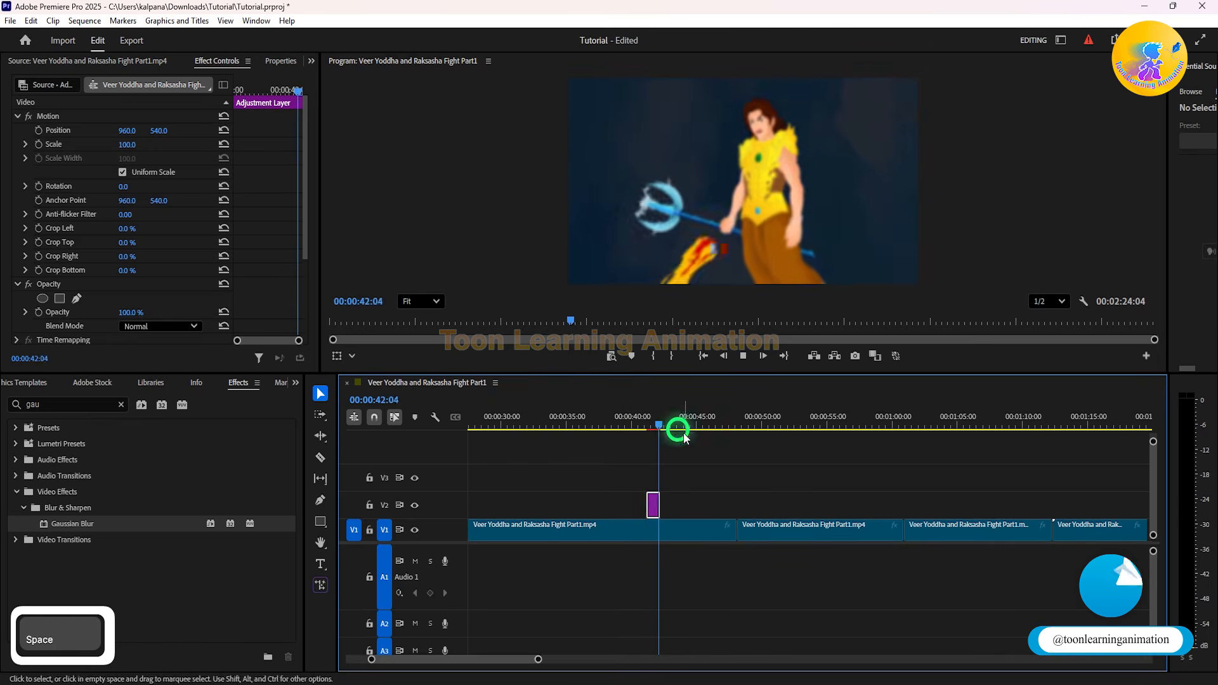
Step: Move and resize the adjustment layer on V2 so that it spans about 00:00:51 to 00:00:56
left_click_drag(675, 422, 802, 442)
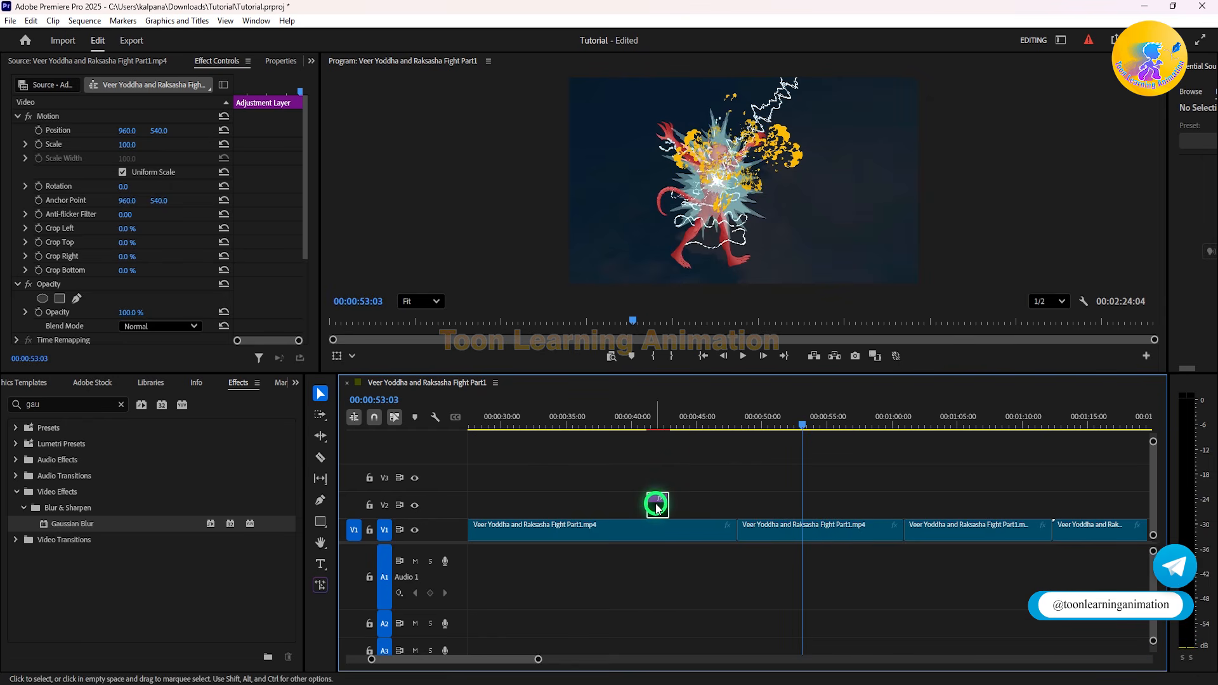
left_click_drag(662, 504, 1013, 504)
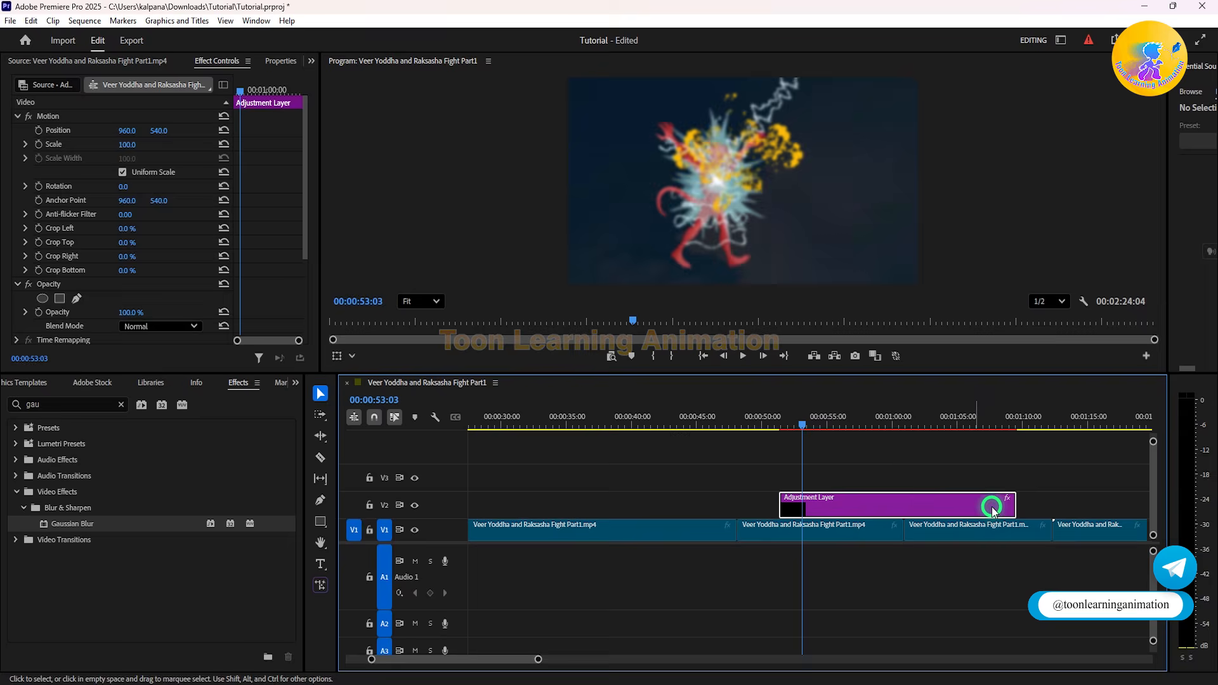
left_click_drag(769, 417, 839, 505)
Step: Set the Blurriness of the adjustment layer's Gaussian Blur to 35
scroll(114, 299, "down", 4)
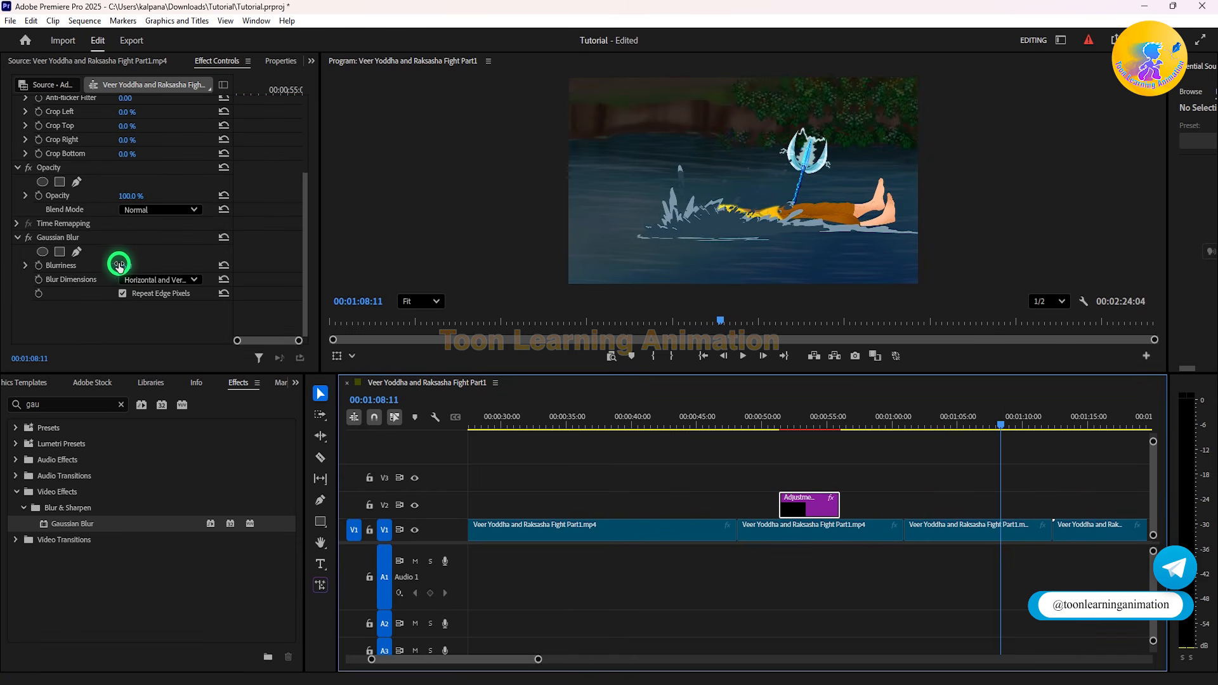
left_click(126, 265)
type("35")
key("Return")
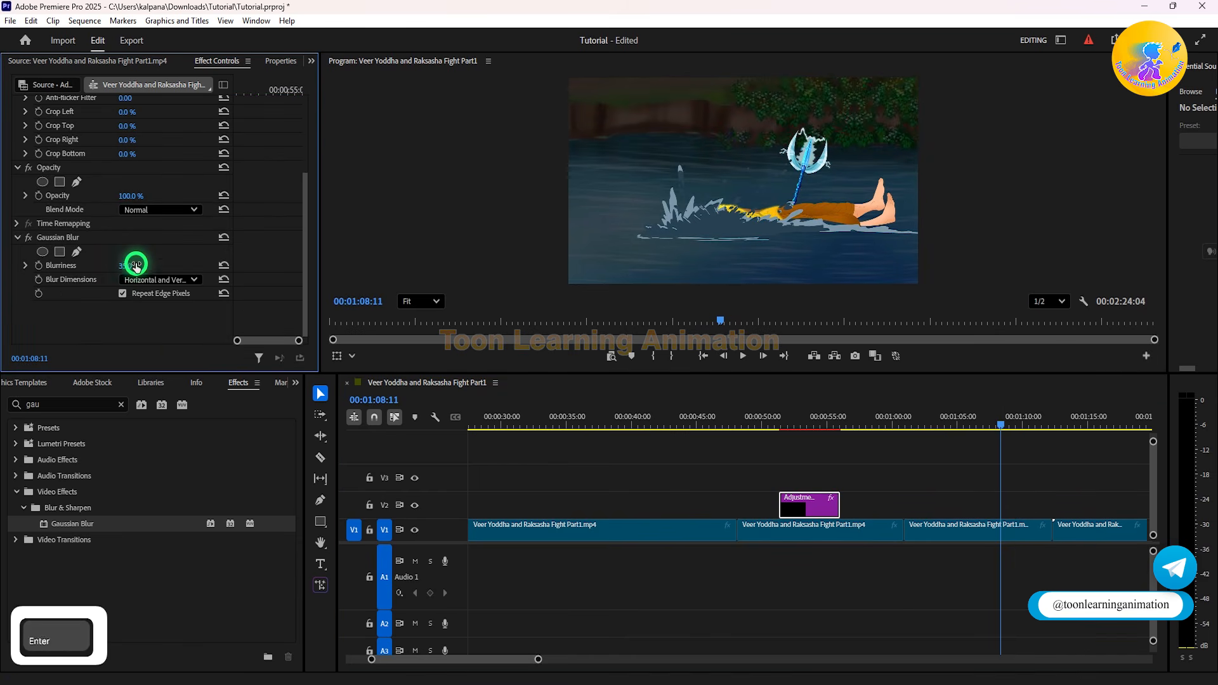
Step: Play the blurred section from 00:00:52:00 and set the adjustment layer's Gaussian Blur Blurriness to 50
left_click(788, 420)
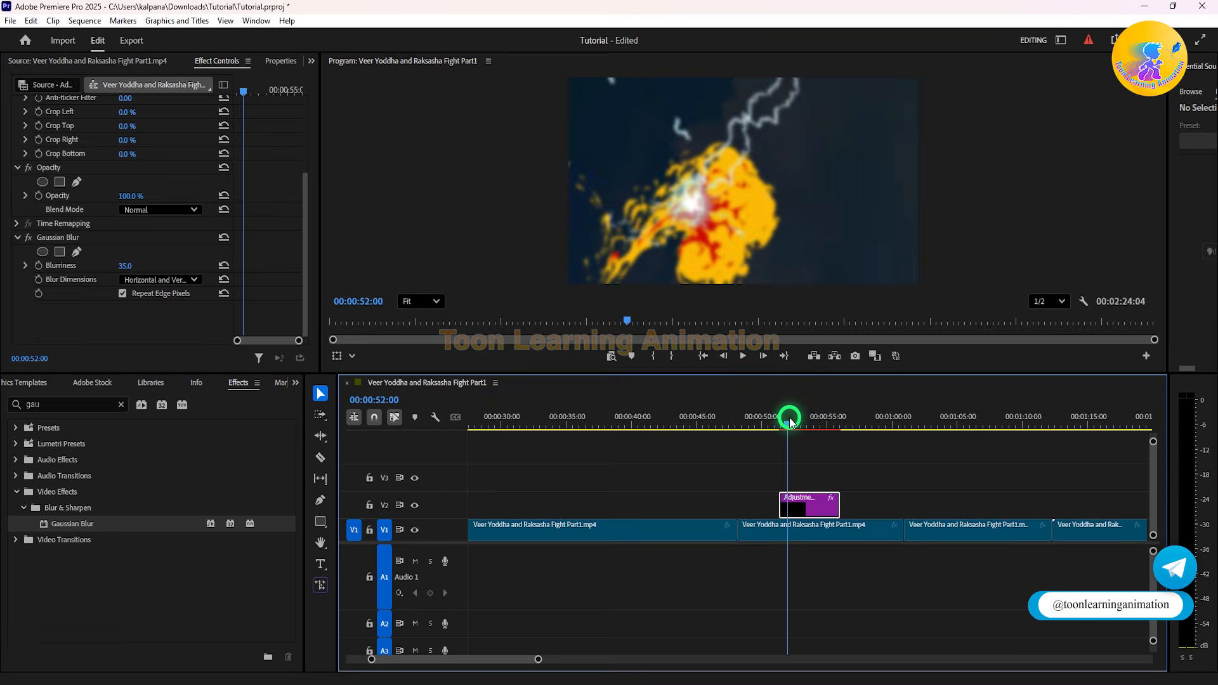
key("space")
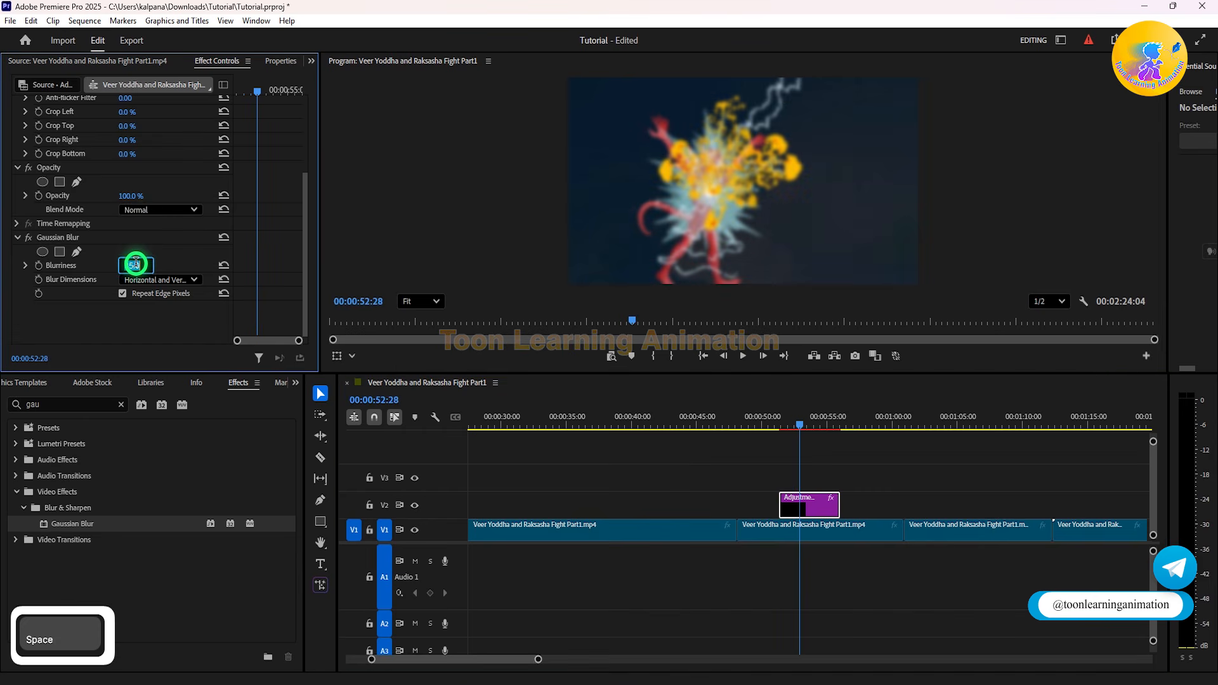
left_click(124, 266)
type("50")
key("Return")
left_click(798, 419)
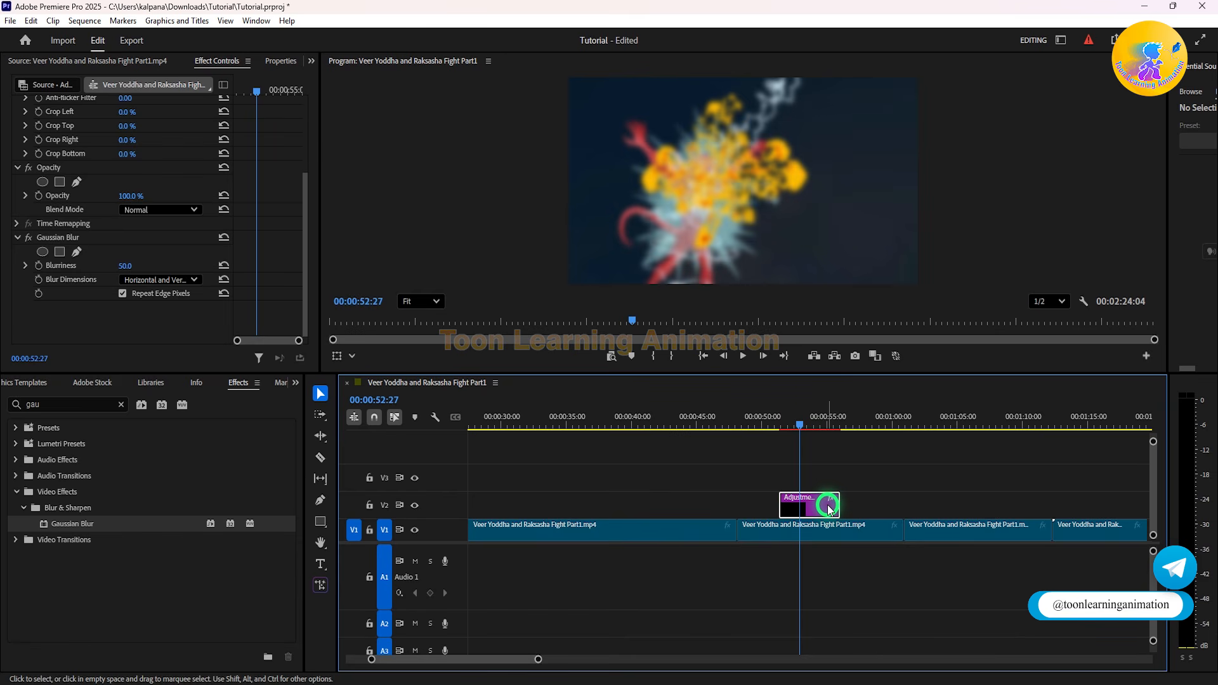
Step: Set the Gaussian Blur's Blurriness to 35 and check the frame at 00:00:51:28
left_click(102, 240)
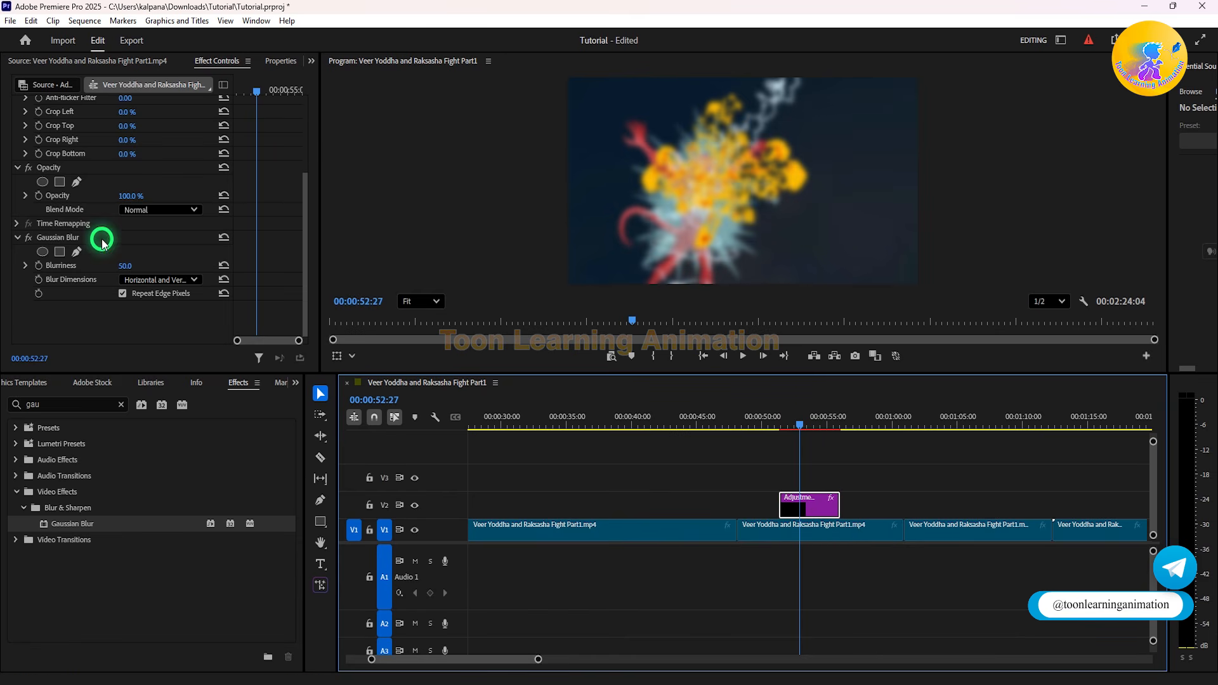
left_click(121, 267)
type("3")
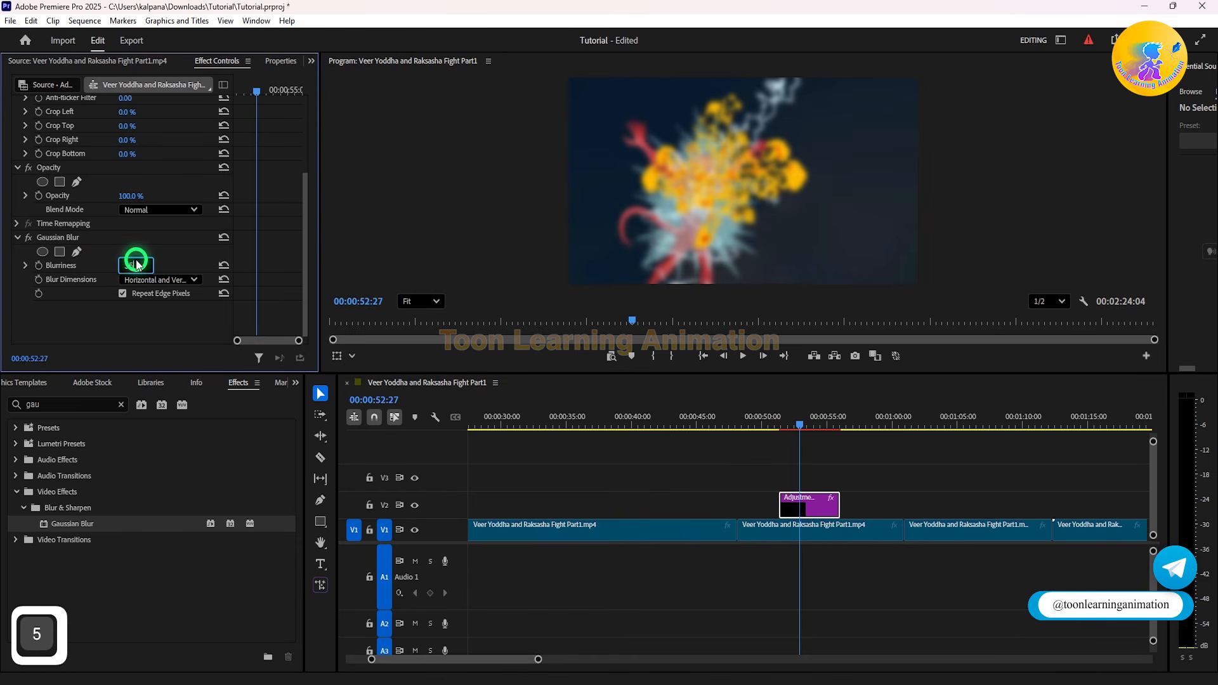
key("Return")
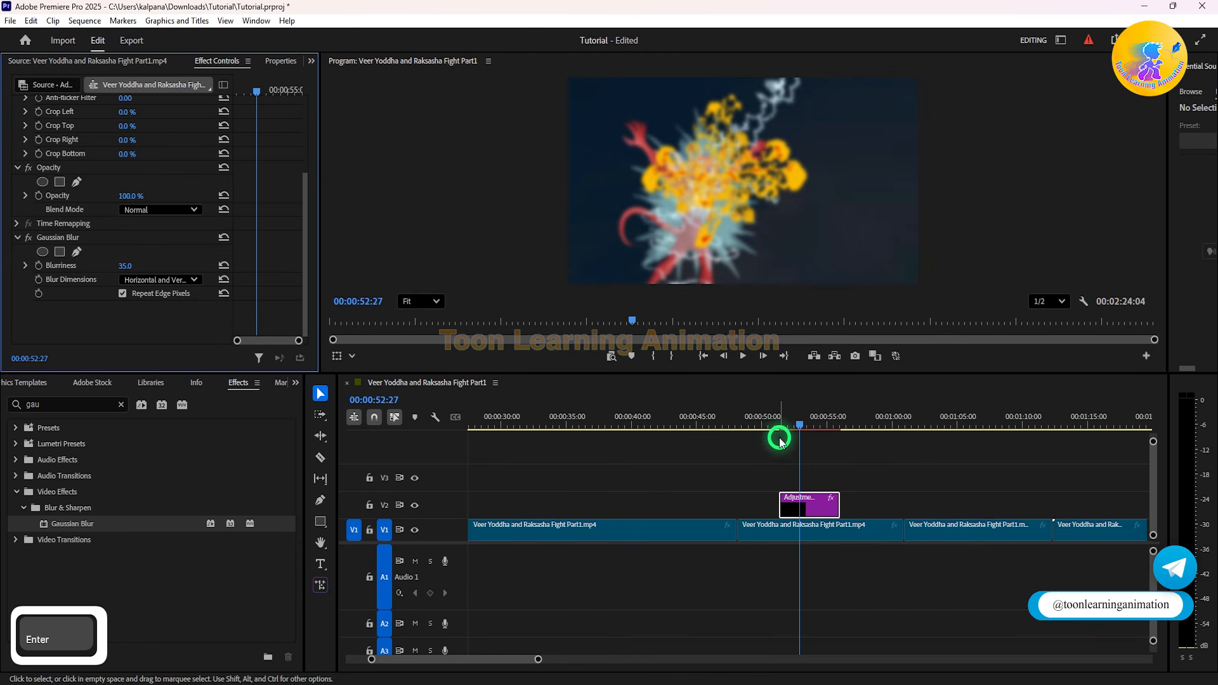
left_click(787, 422)
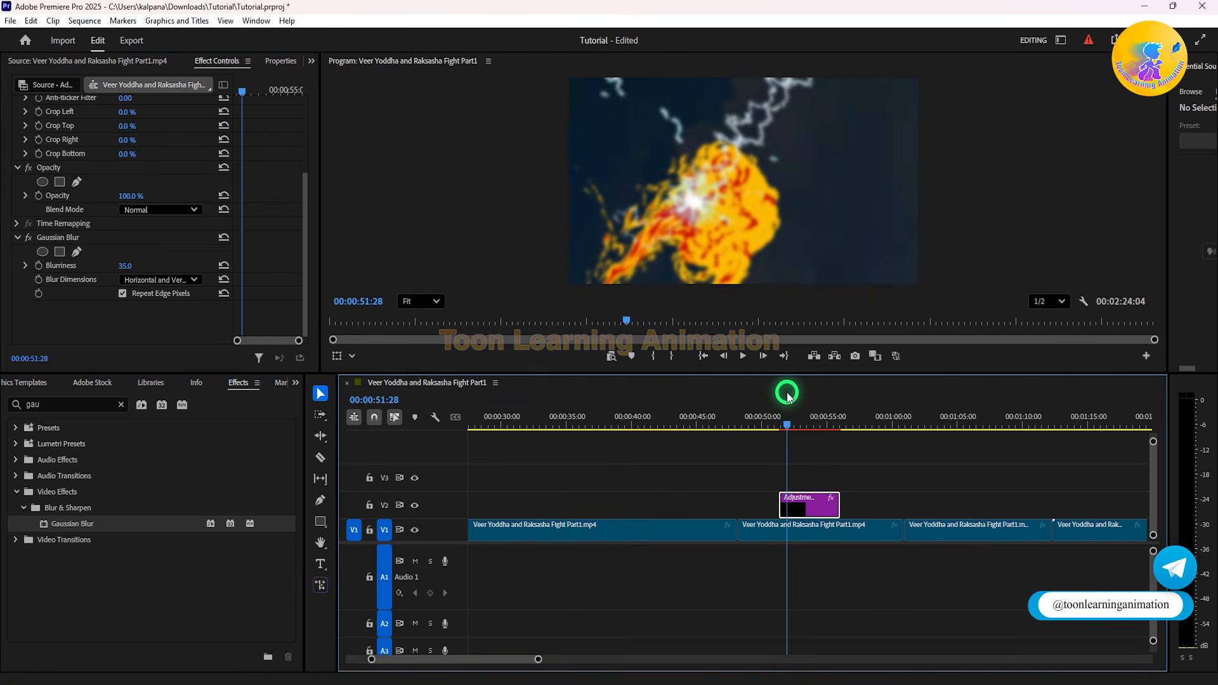
Step: Move the adjustment layer on V2 to start at 00:00:47:28 and narrow its preview frame so it covers only the red character
left_click(733, 423)
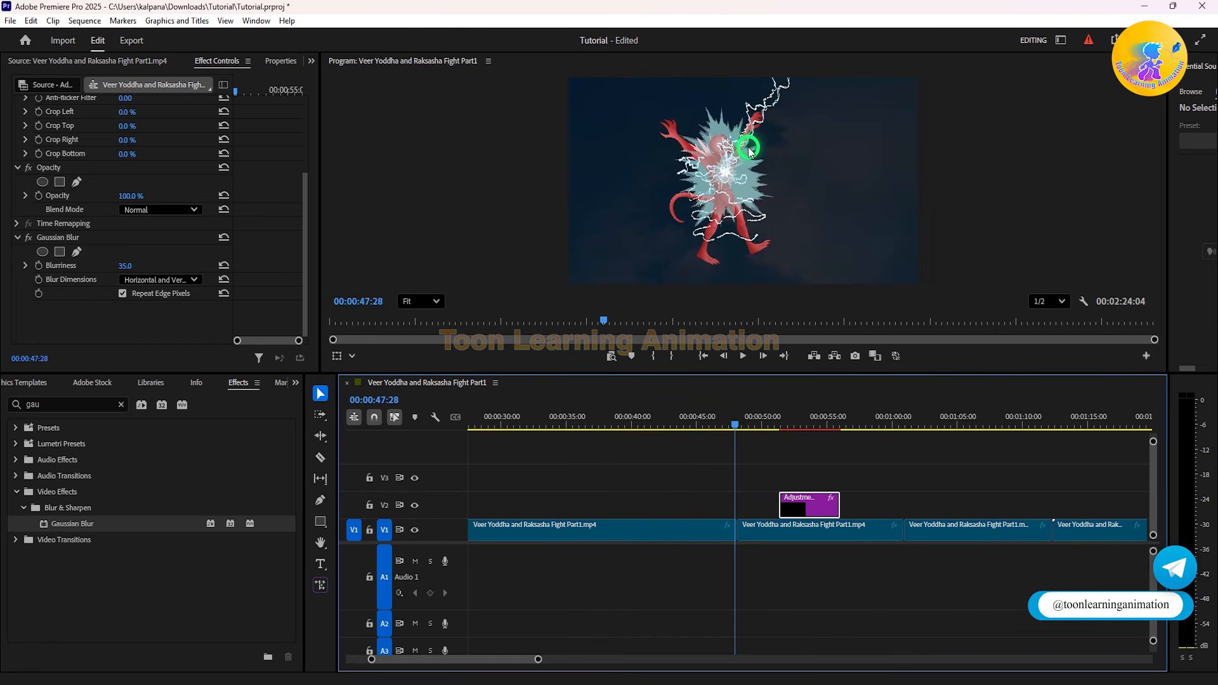
left_click_drag(812, 505, 768, 502)
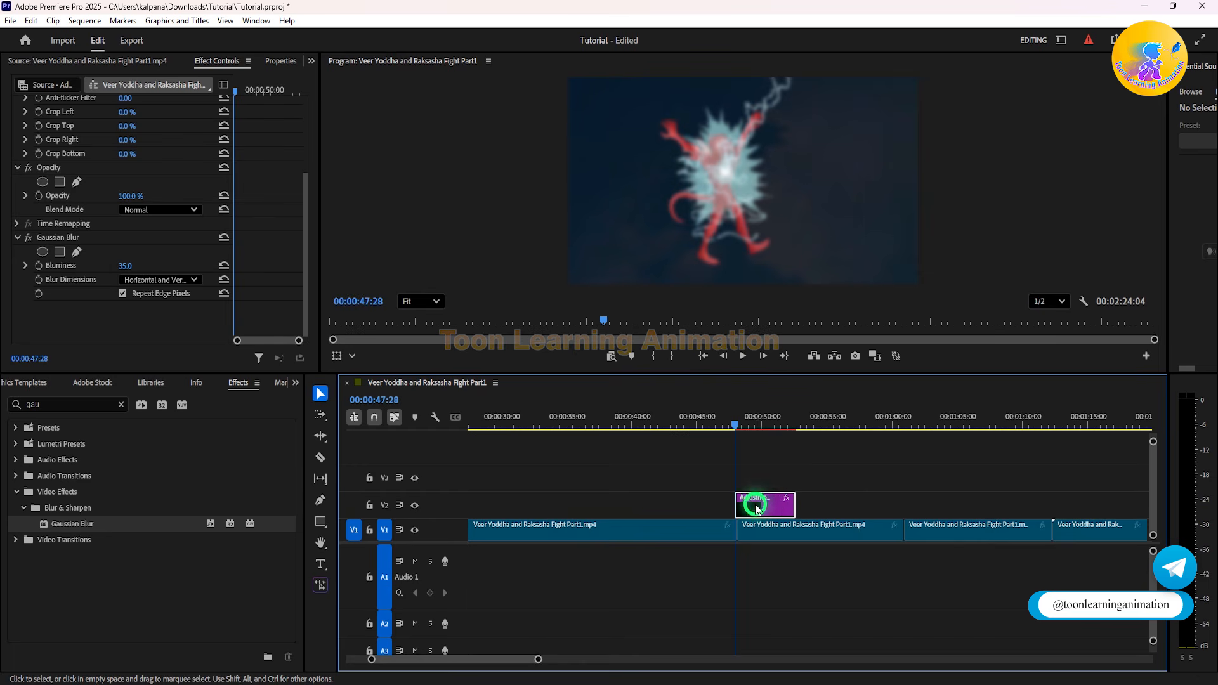
left_click(783, 238)
left_click(782, 183)
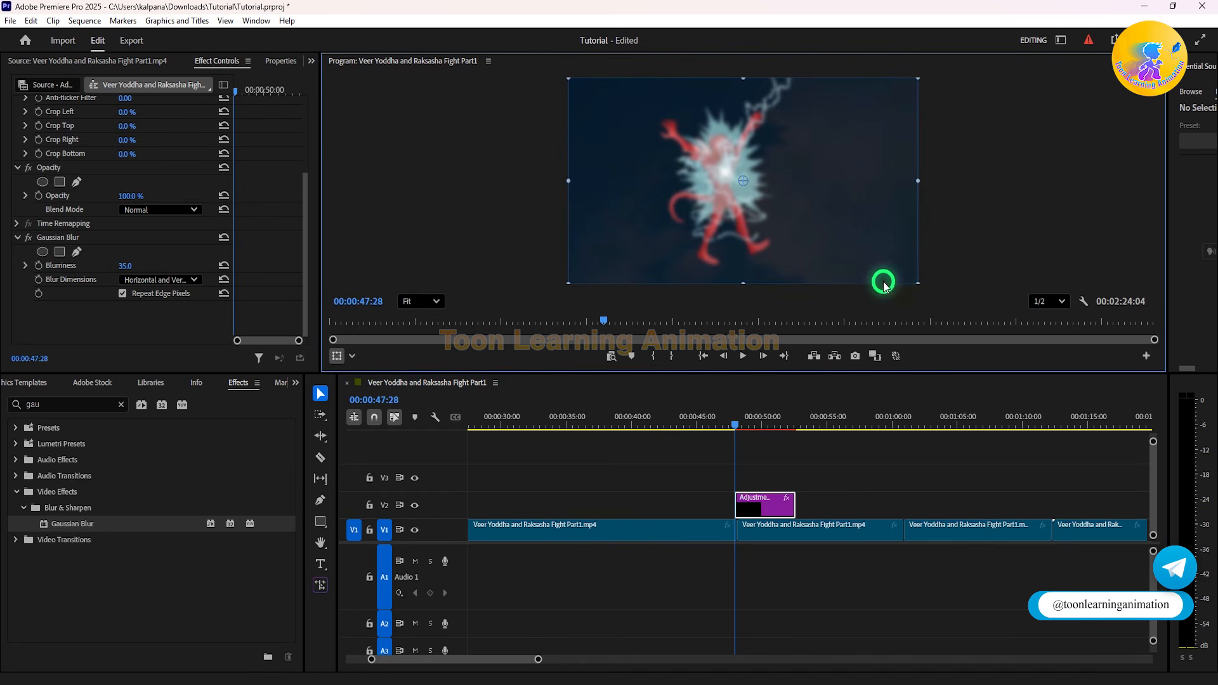
left_click_drag(918, 283, 662, 330)
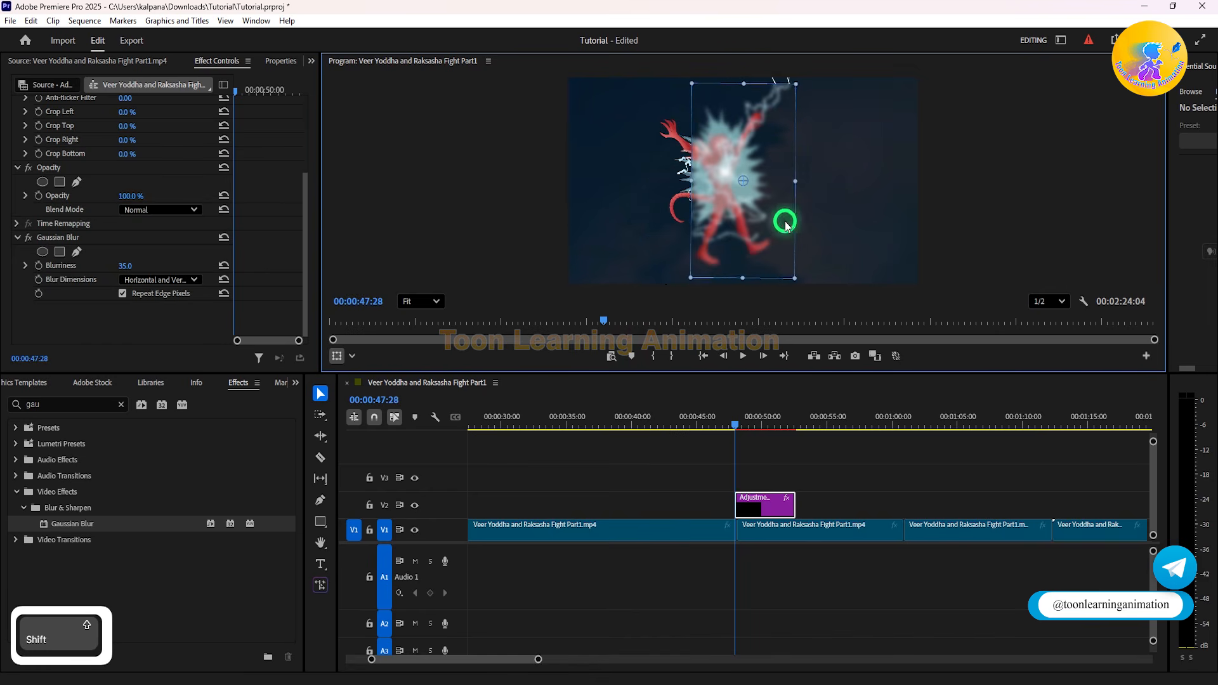
left_click_drag(784, 222, 747, 222)
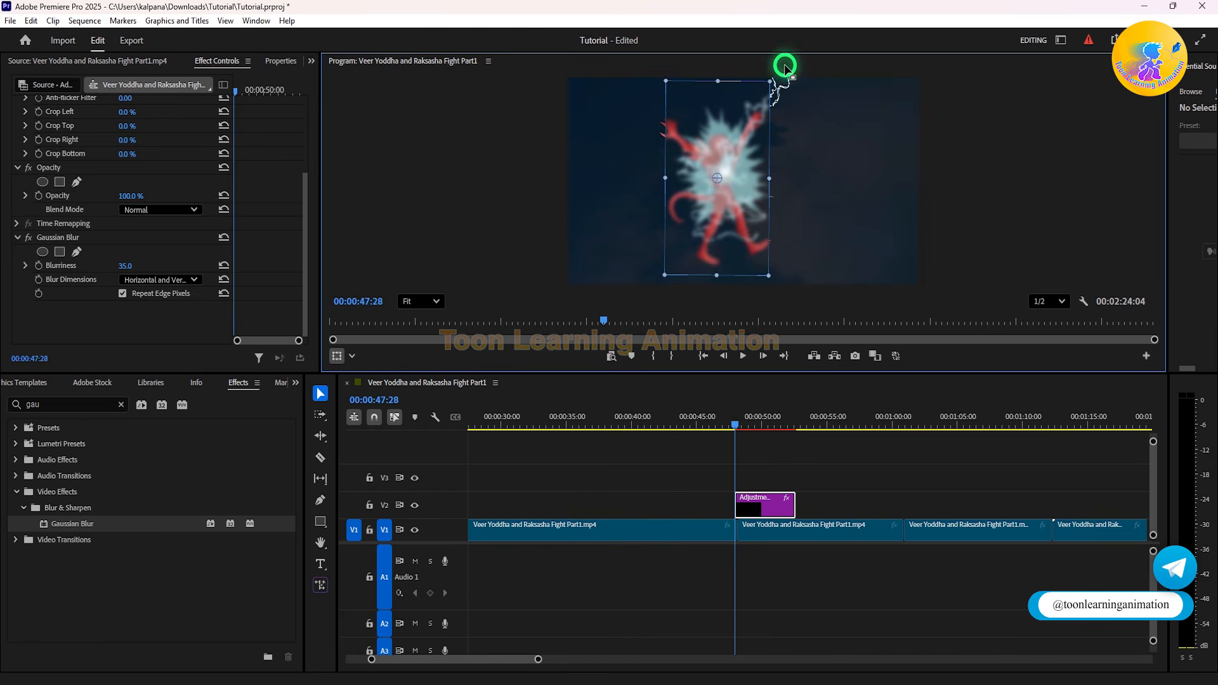
Step: Shift the adjustment layer on V2 to start at about 00:00:46 and scrub across the clip cut to check the blurred area
left_click(779, 464)
mouse_move(734, 417)
left_mouse_down()
mouse_move(750, 424)
mouse_move(726, 427)
left_mouse_up()
left_click_drag(770, 503, 750, 503)
left_click_drag(696, 428, 743, 427)
left_click(783, 435)
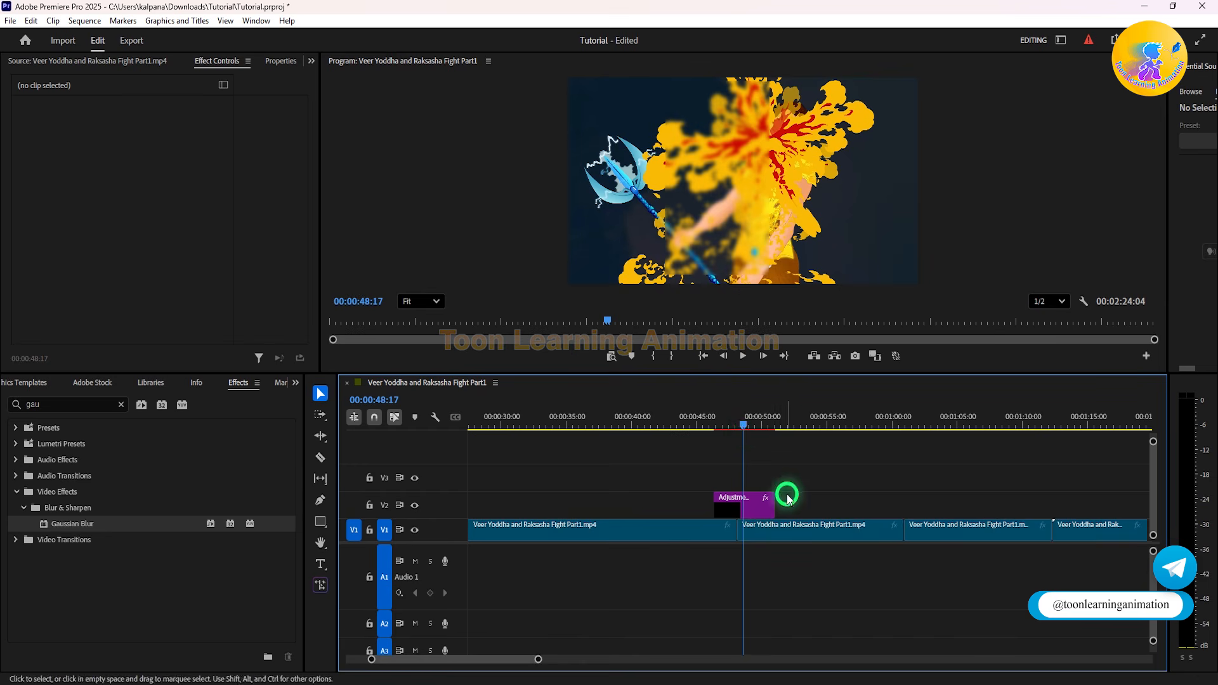
Step: Trim the end of the adjustment layer back to the clip cut at about 00:00:48
left_click(739, 427)
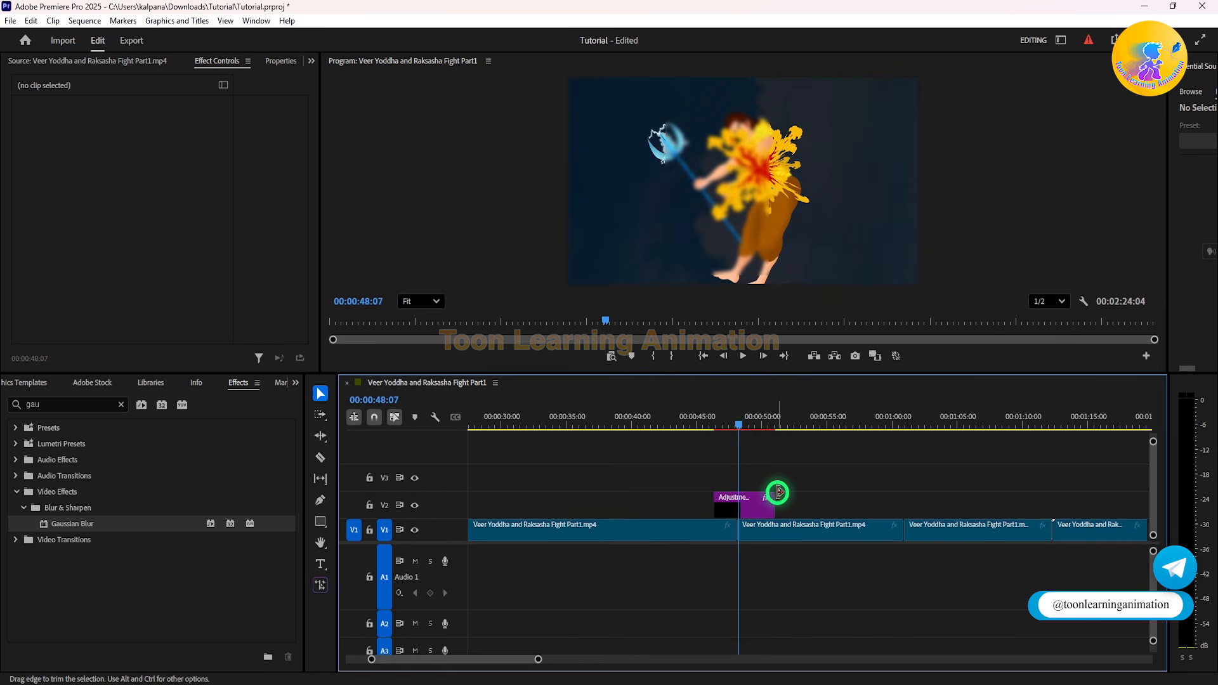
left_click_drag(777, 493, 737, 497)
mouse_move(736, 422)
left_mouse_down()
mouse_move(756, 424)
mouse_move(713, 429)
mouse_move(728, 426)
left_mouse_up()
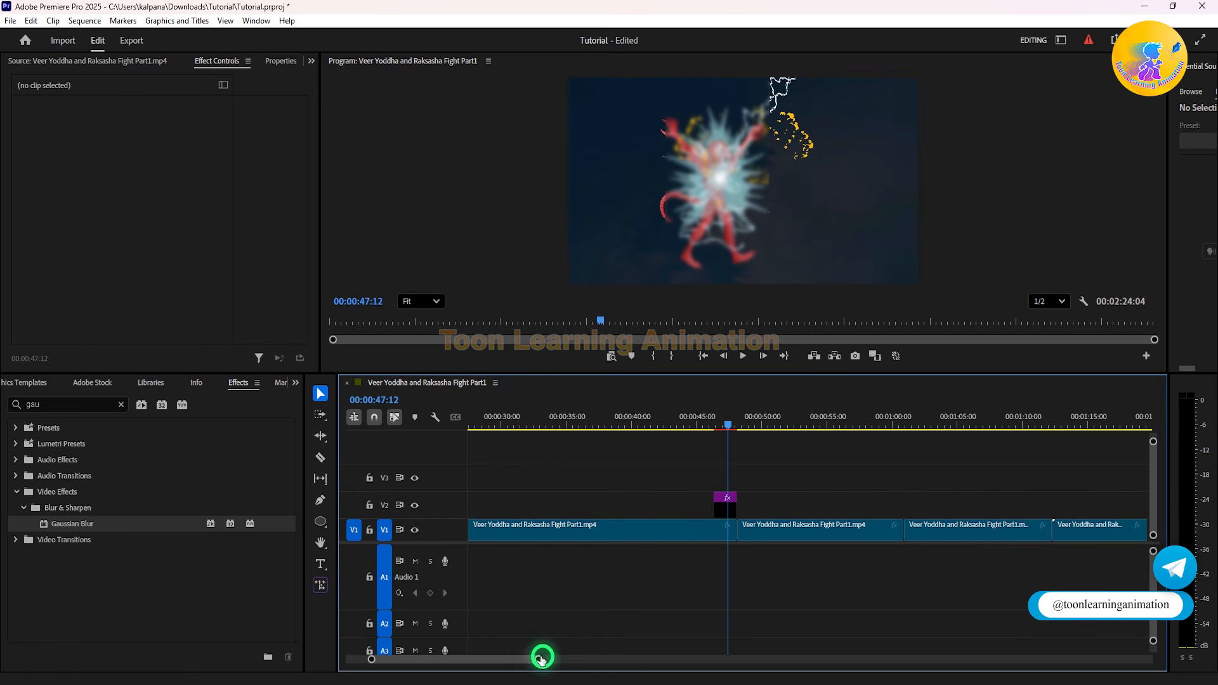
Step: Add Green Screen Video.mp4 from the tutorial folder in File Explorer to track V2 at about 00:00:20
left_click_drag(507, 658, 481, 659)
left_click(588, 422)
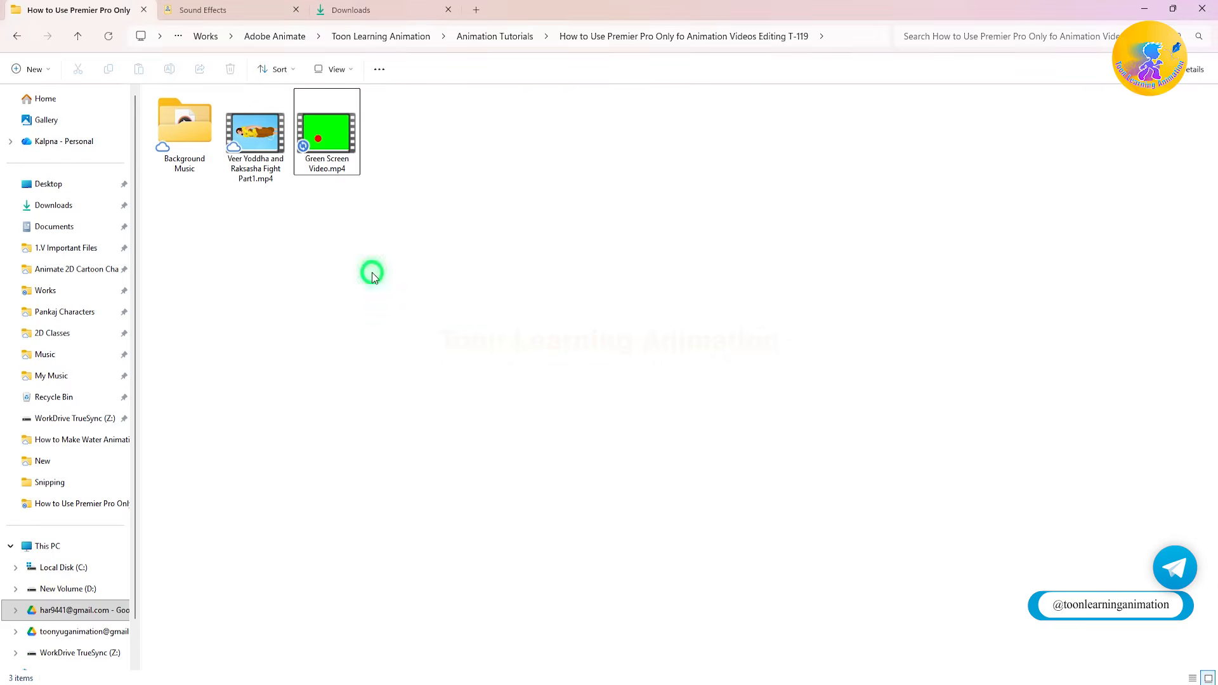
left_click(343, 149)
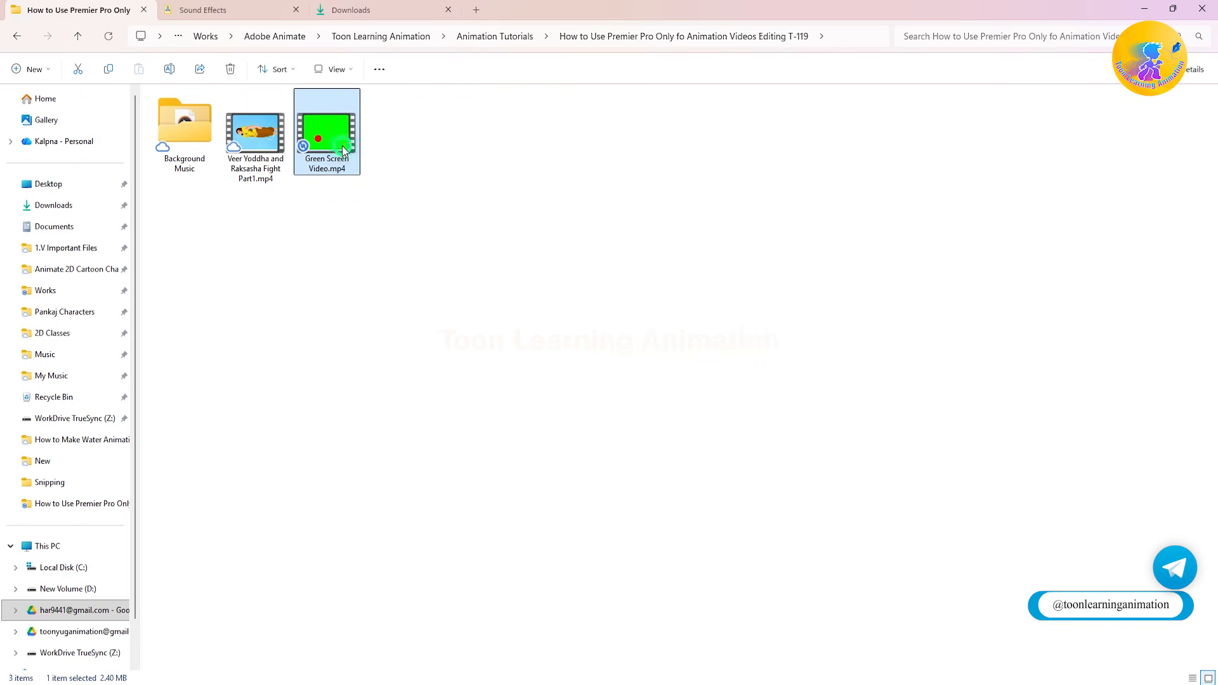
double_click(341, 147)
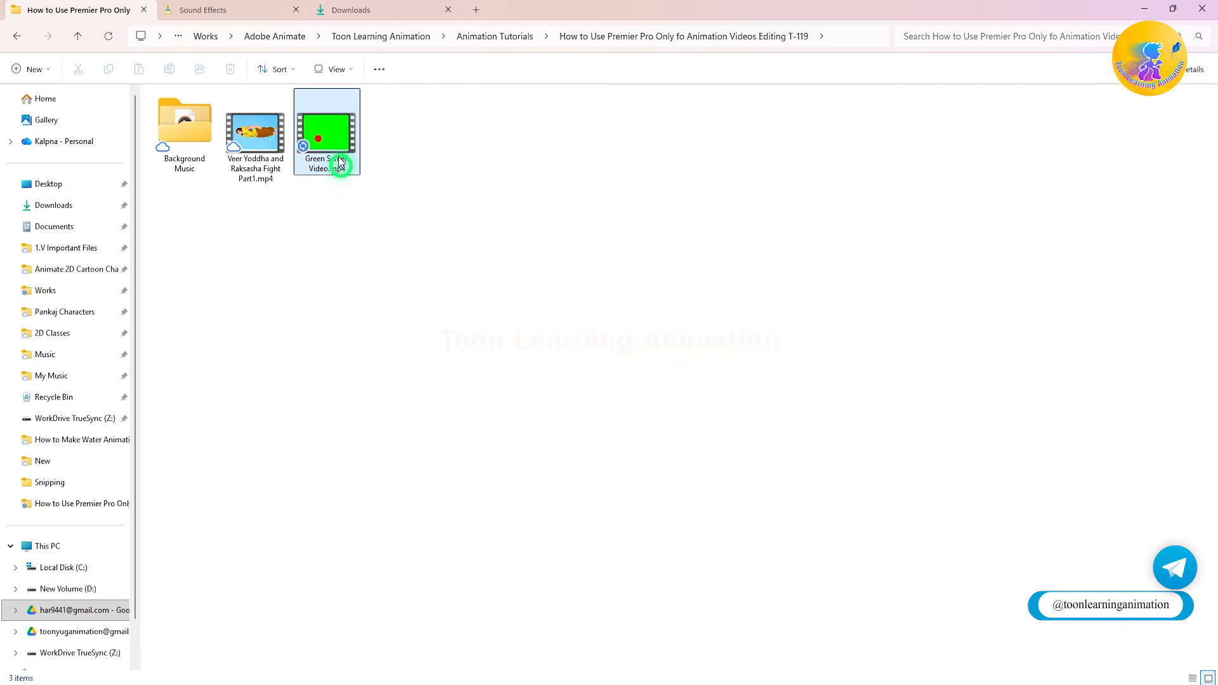
left_click_drag(336, 166, 199, 596)
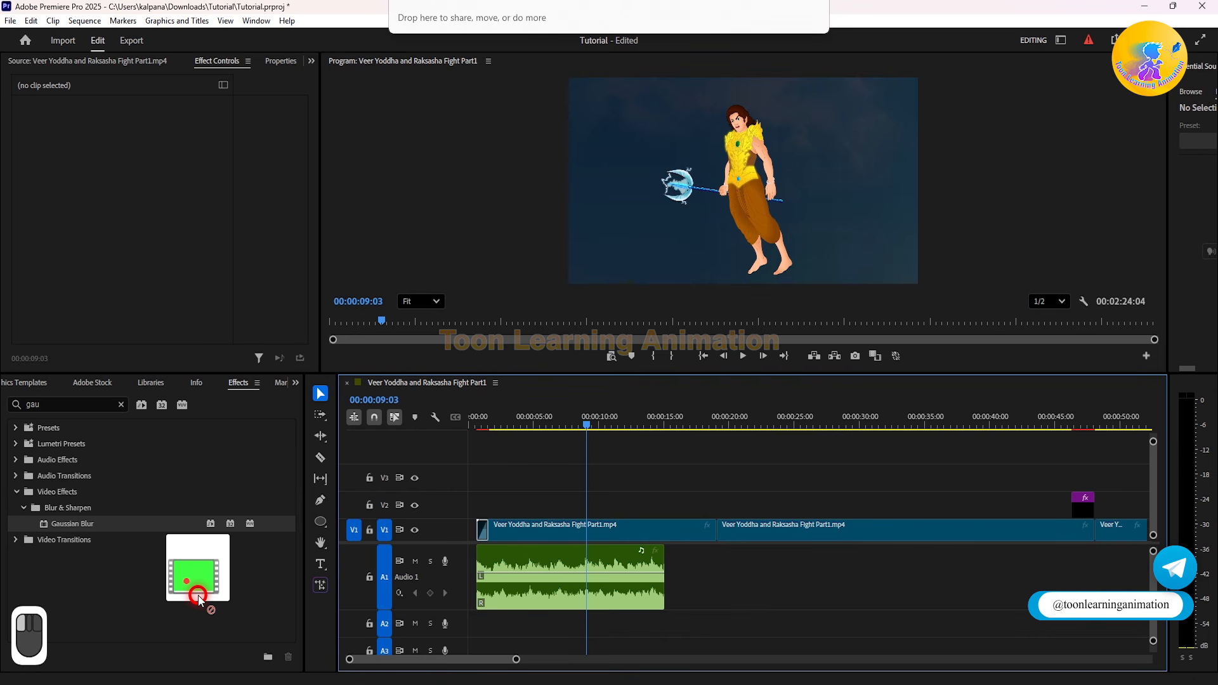
left_click_drag(198, 595, 732, 511)
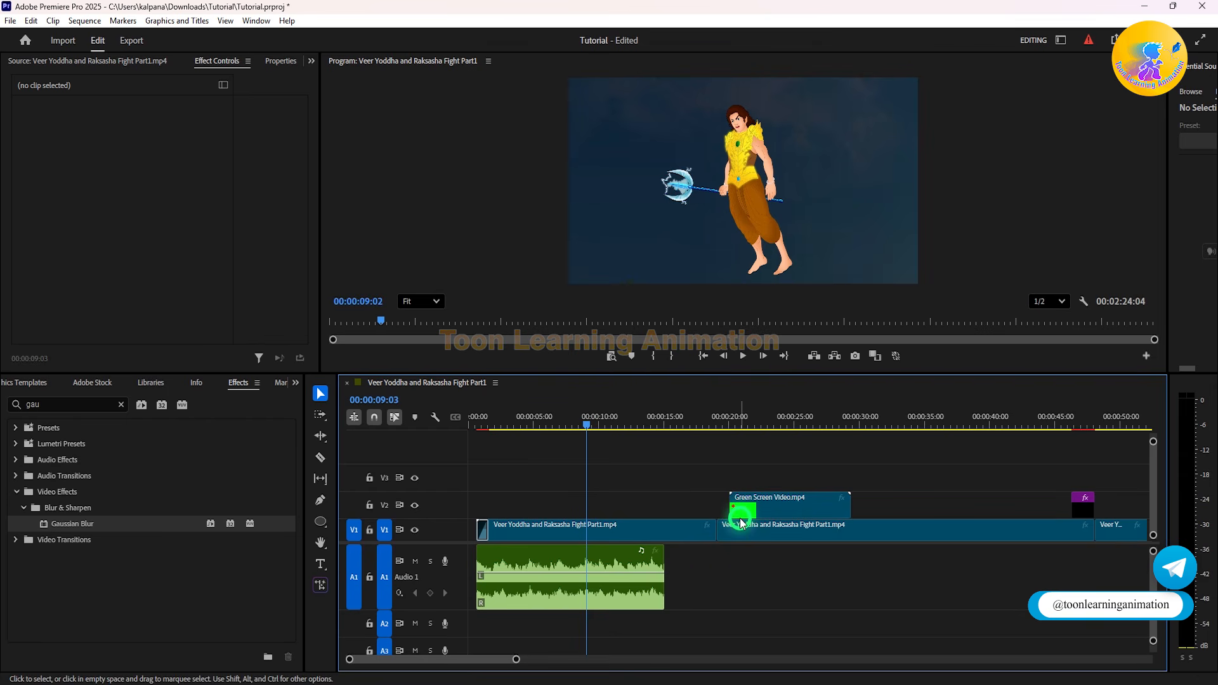
Step: Locate the imported green screen video among the project items and play the sequence from 00:00:19:13 to view it
left_click(1150, 571)
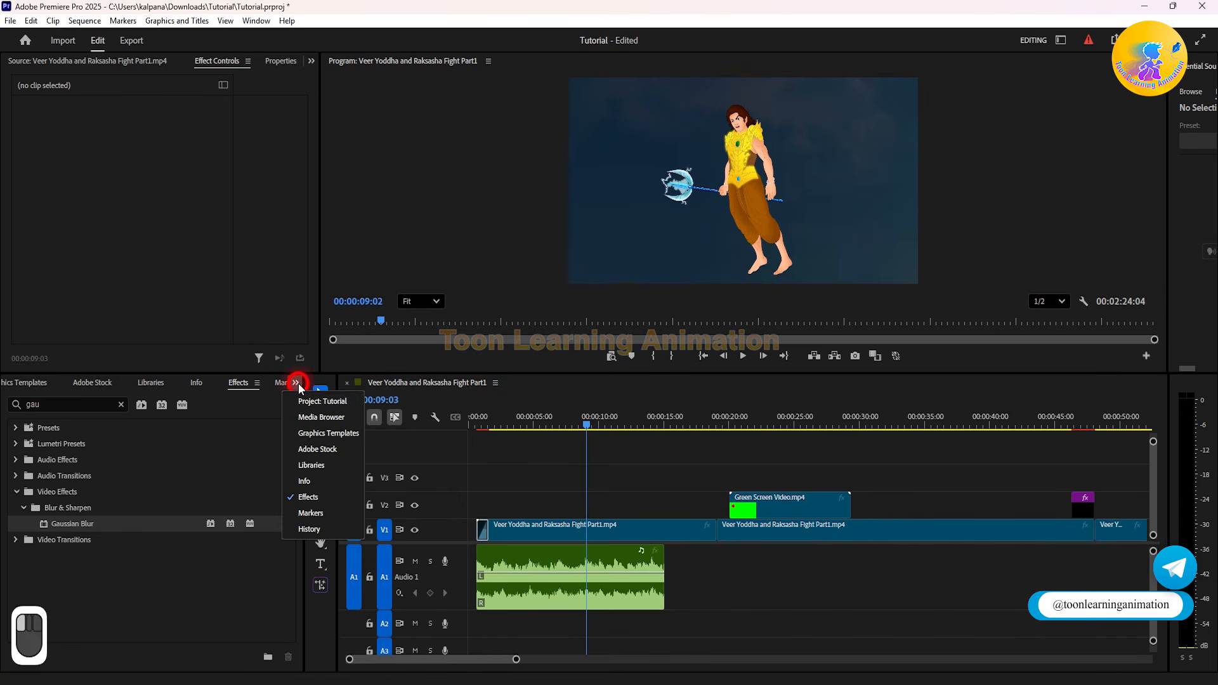
left_click(329, 401)
left_click(109, 539)
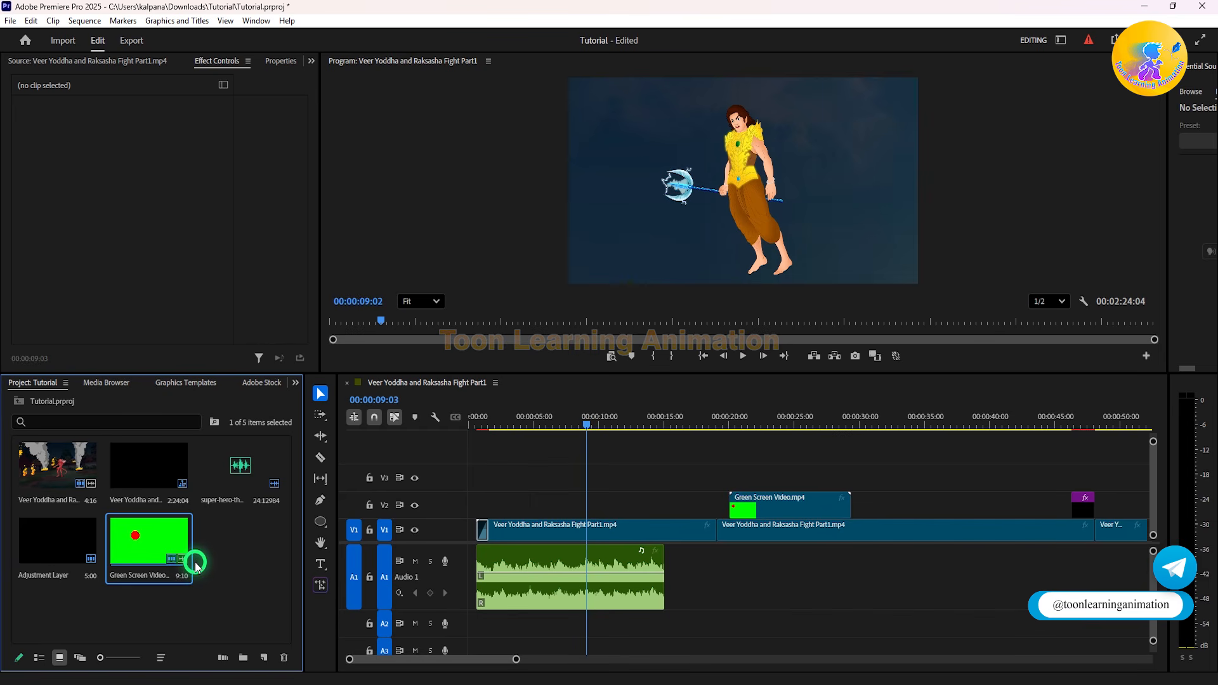
left_click(207, 602)
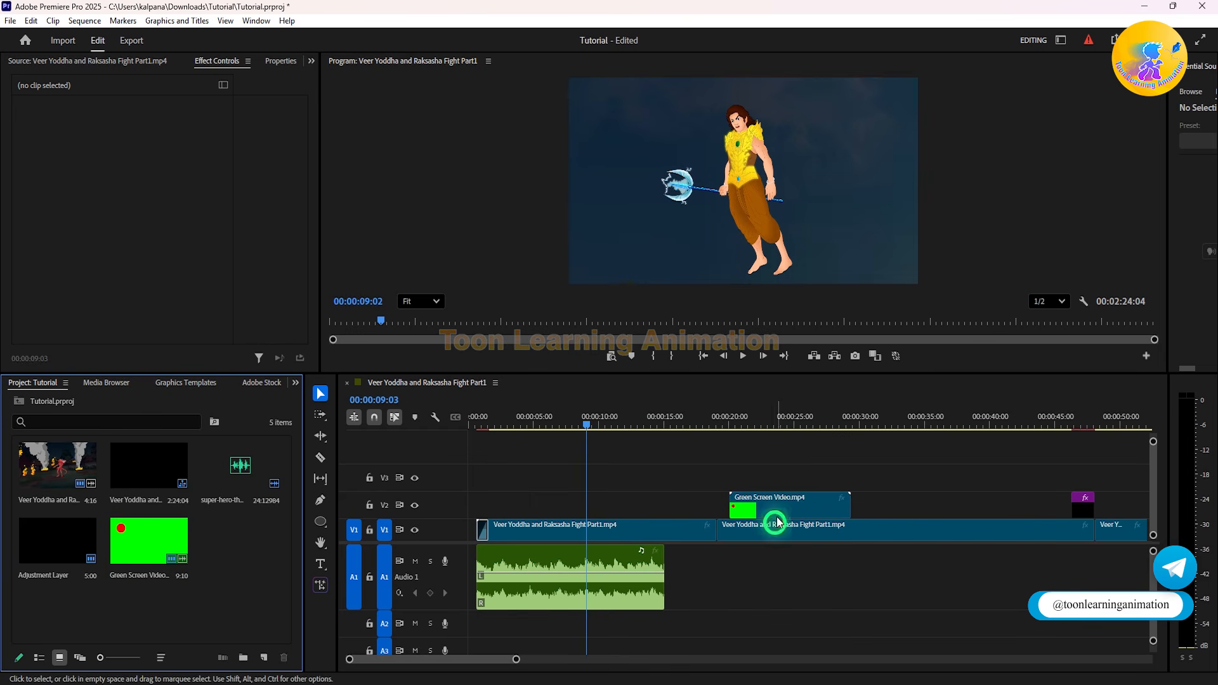
left_click_drag(740, 424, 725, 425)
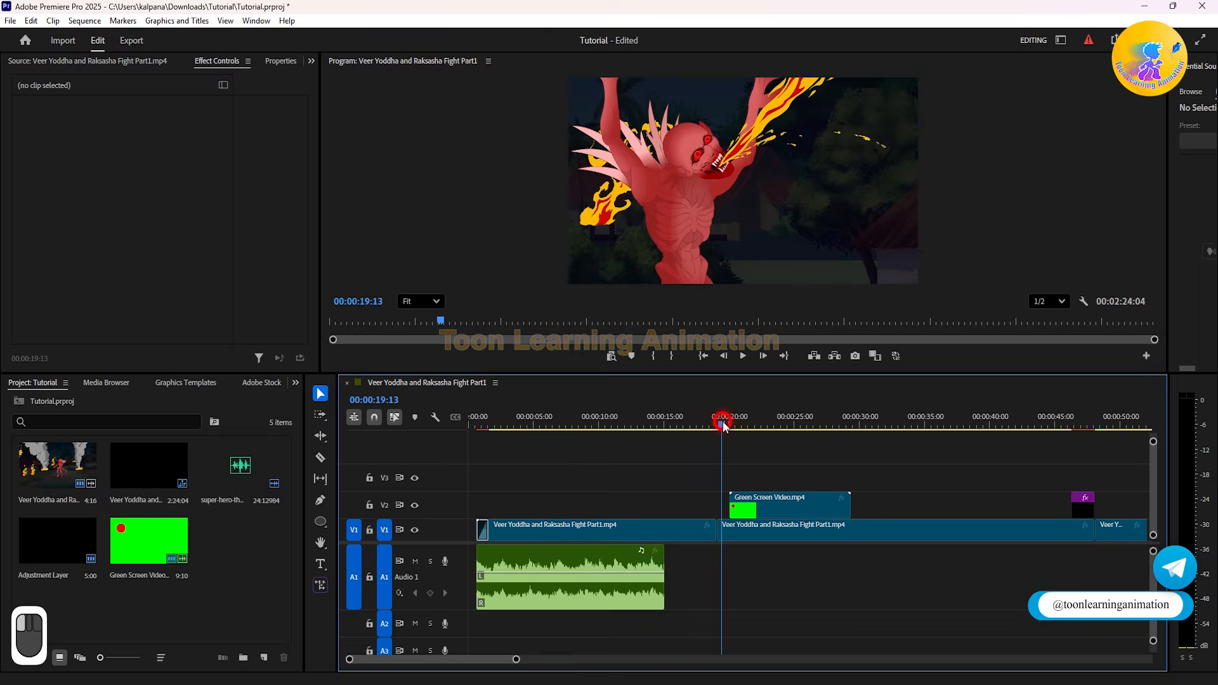
key("space")
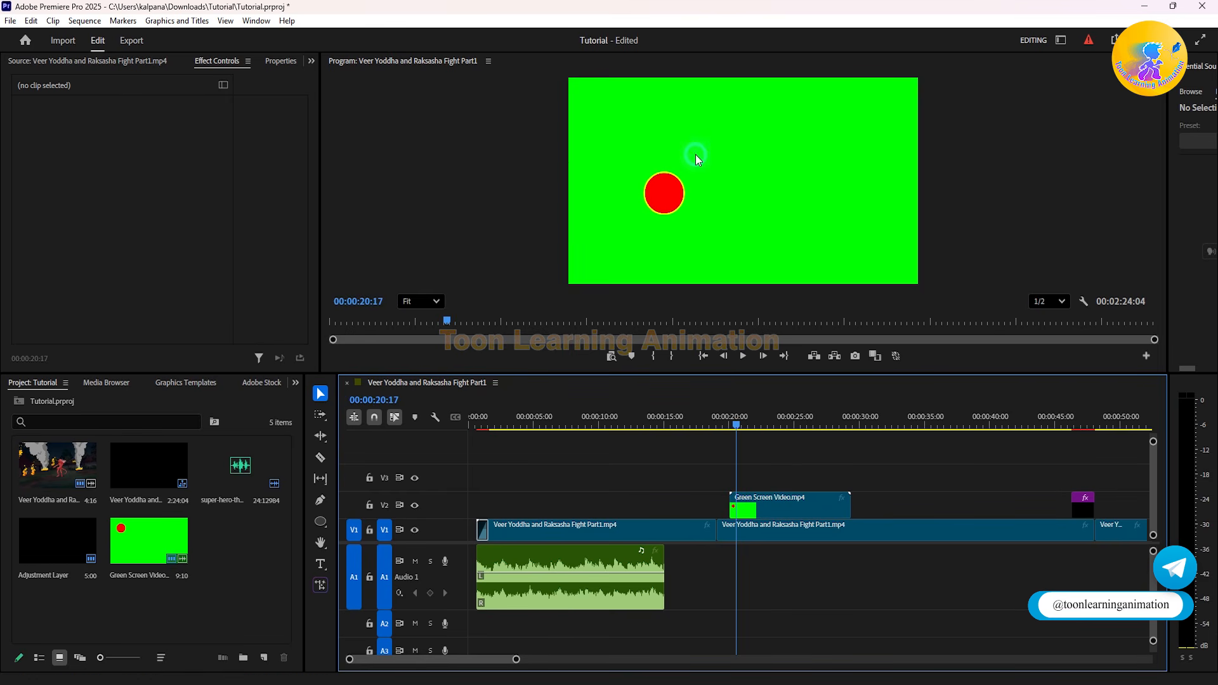
Step: Move the green screen clip on V2 to start at about 00:00:32 and go to 00:00:34:12
left_click_drag(774, 503, 932, 504)
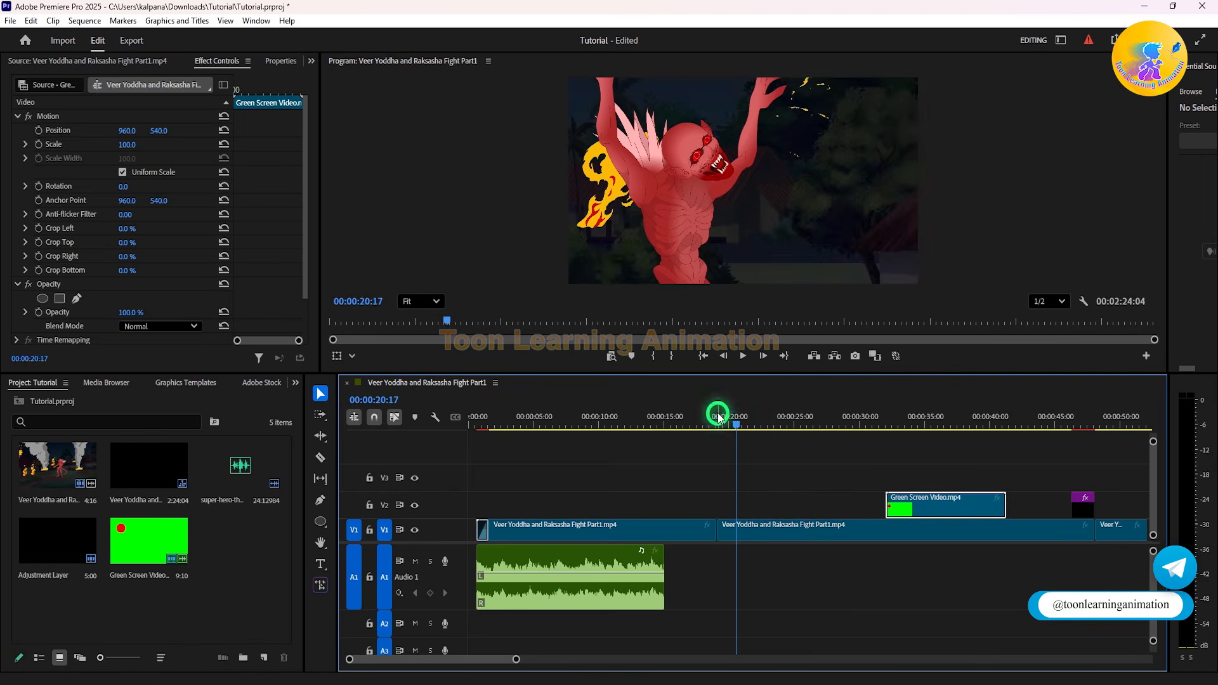
left_click_drag(719, 417, 917, 456)
Step: Try scaling the green screen clip down to 41.9 and preview it over the footage from 00:00:31:09
left_click(804, 172)
left_click(937, 279)
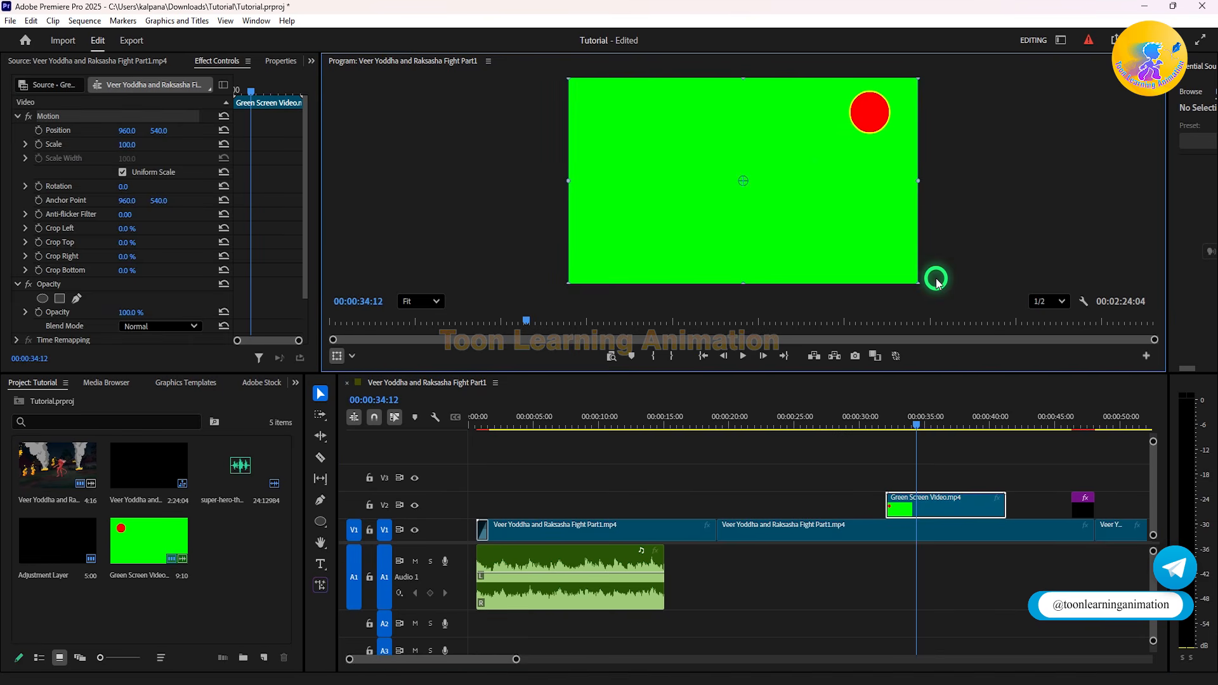
left_click_drag(916, 283, 750, 222)
left_click(879, 420)
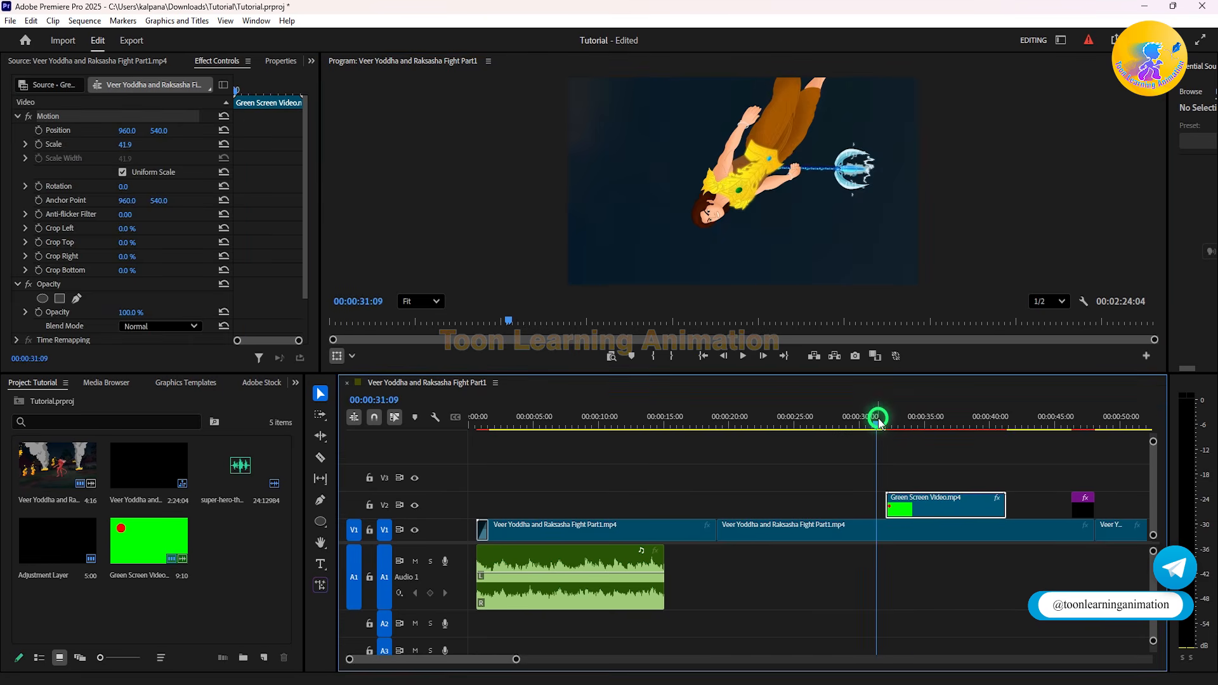
key("space")
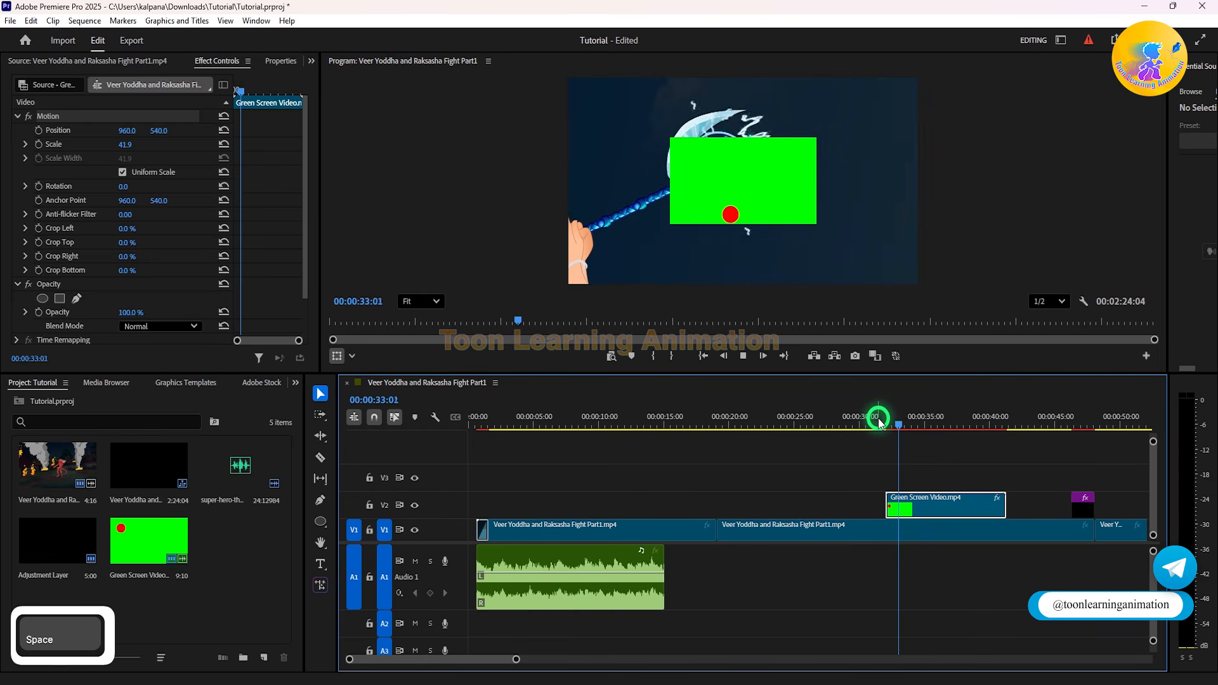
key("space")
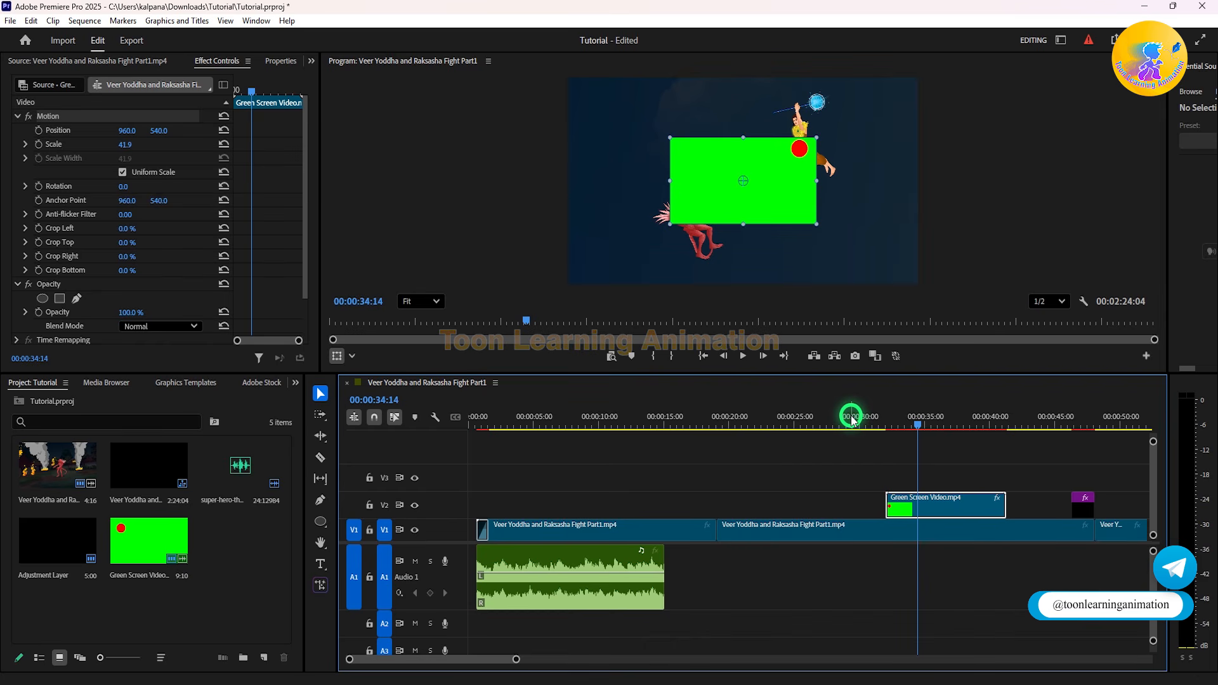
key("ctrl+z")
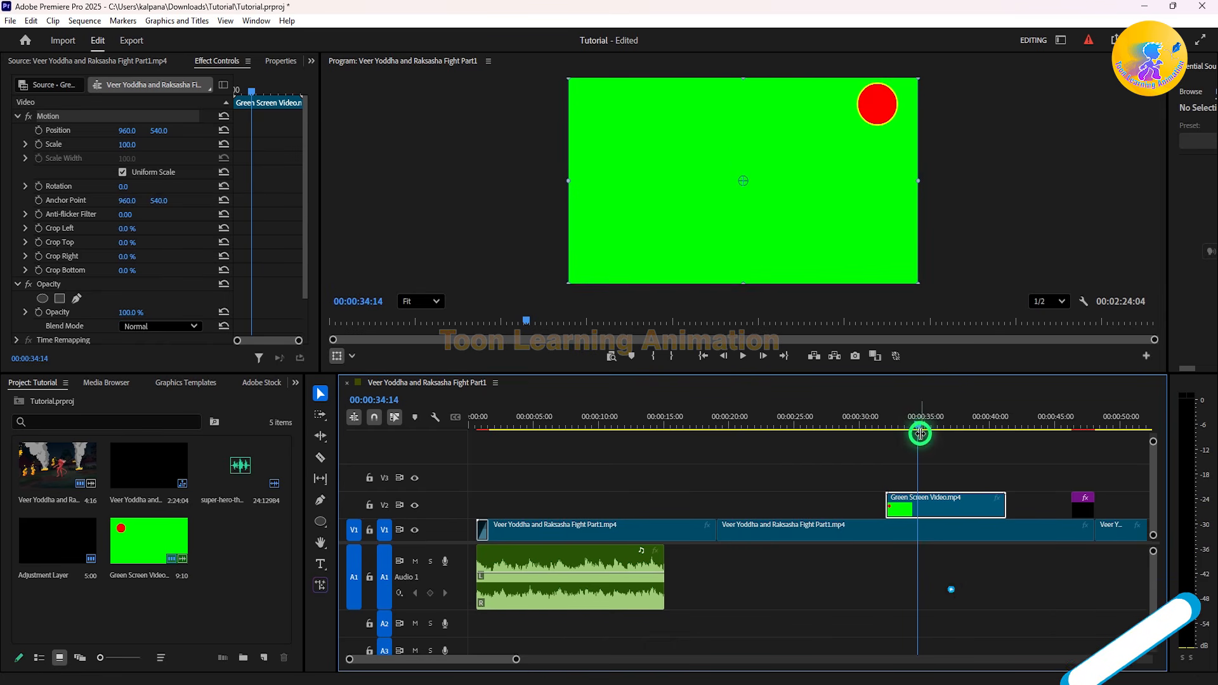
Step: Search the effects for "ultr" and apply Ultra Key to the green screen clip on V2
left_click(940, 471)
left_click(938, 505)
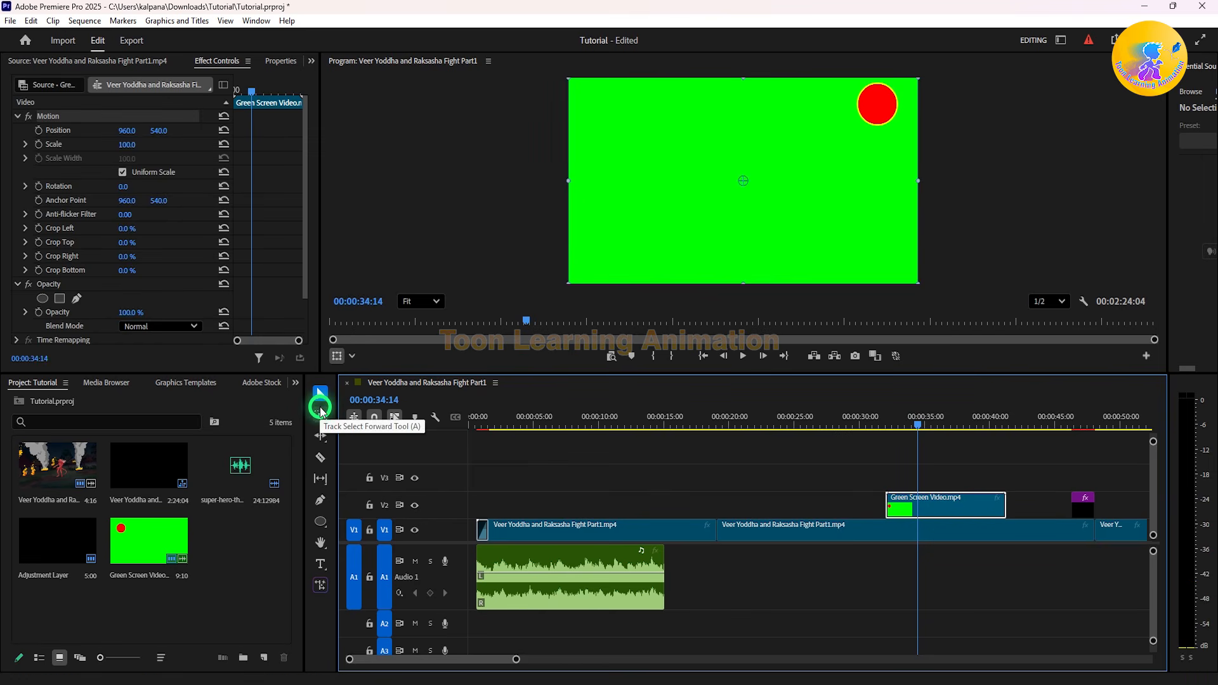
left_click(296, 383)
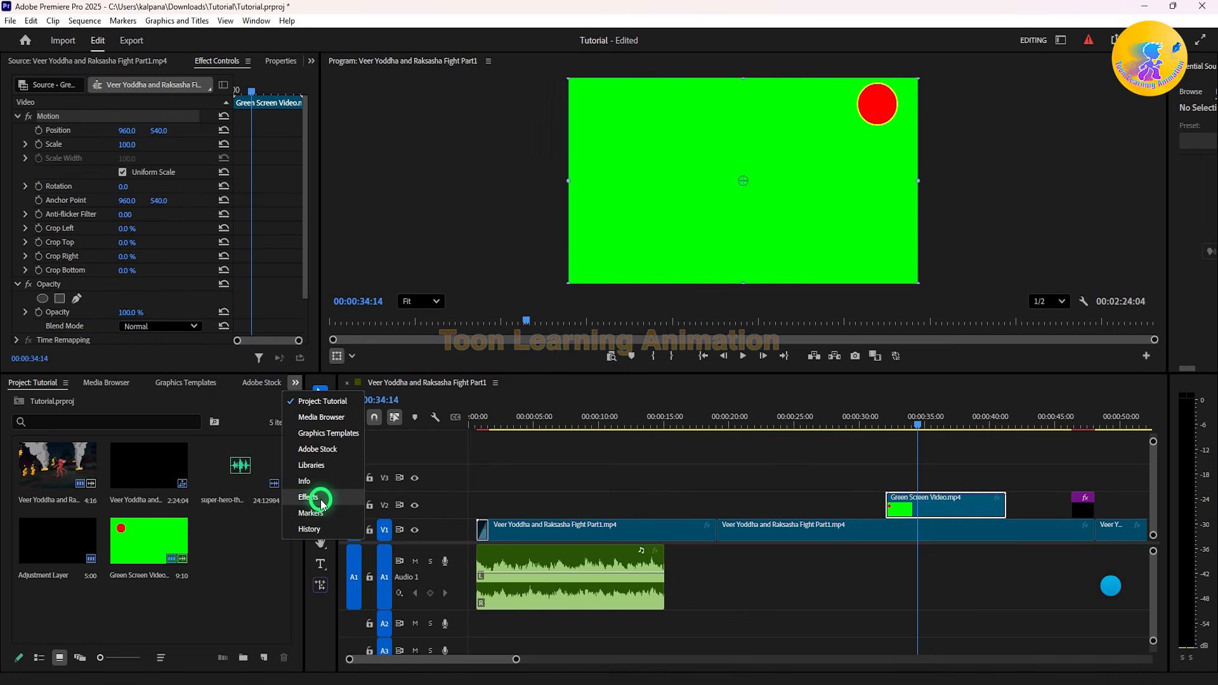
left_click(317, 499)
double_click(61, 411)
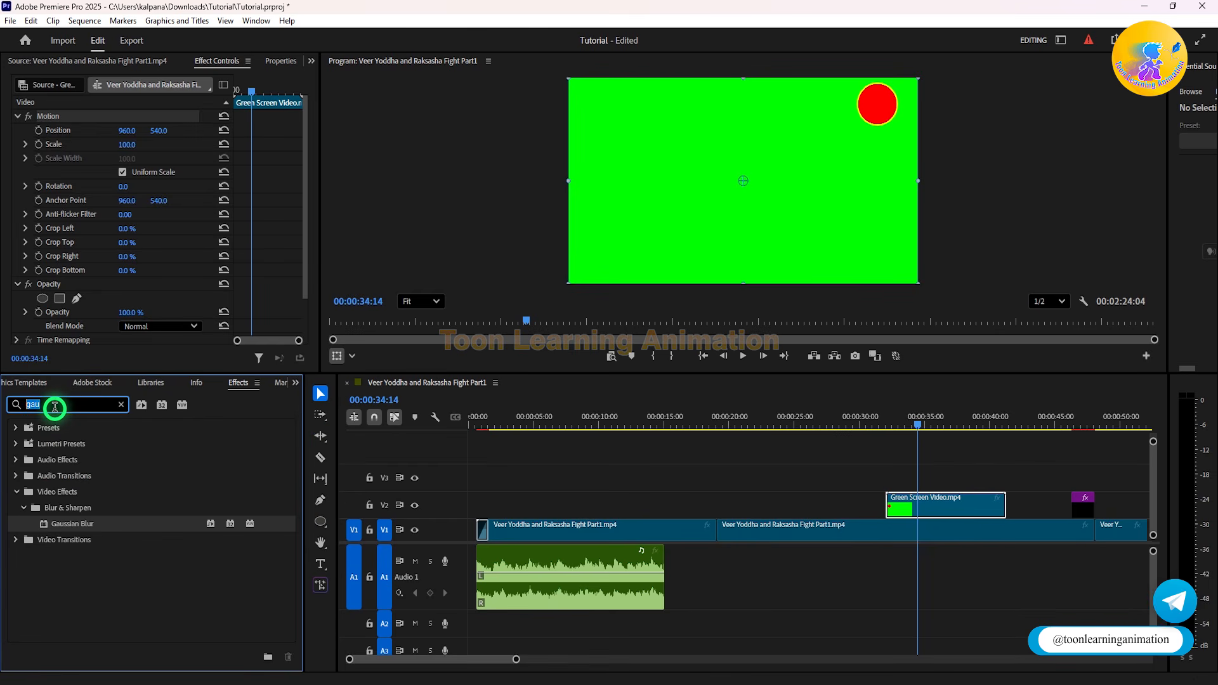
type("ultr")
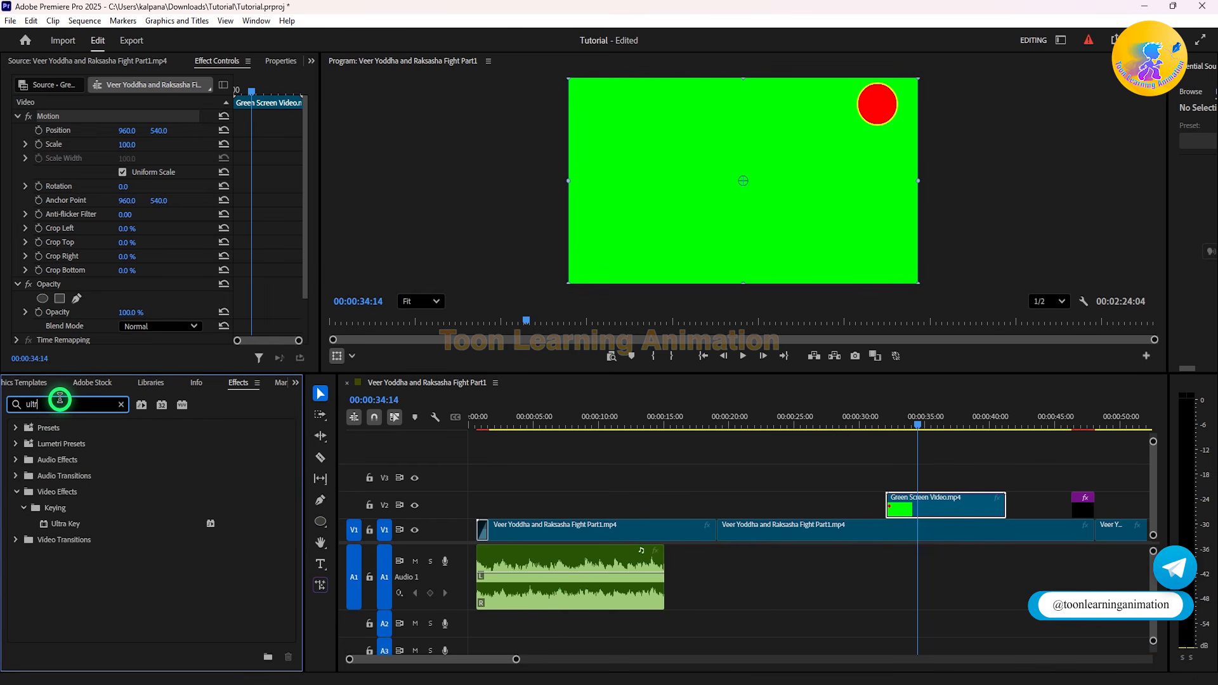
left_click(68, 526)
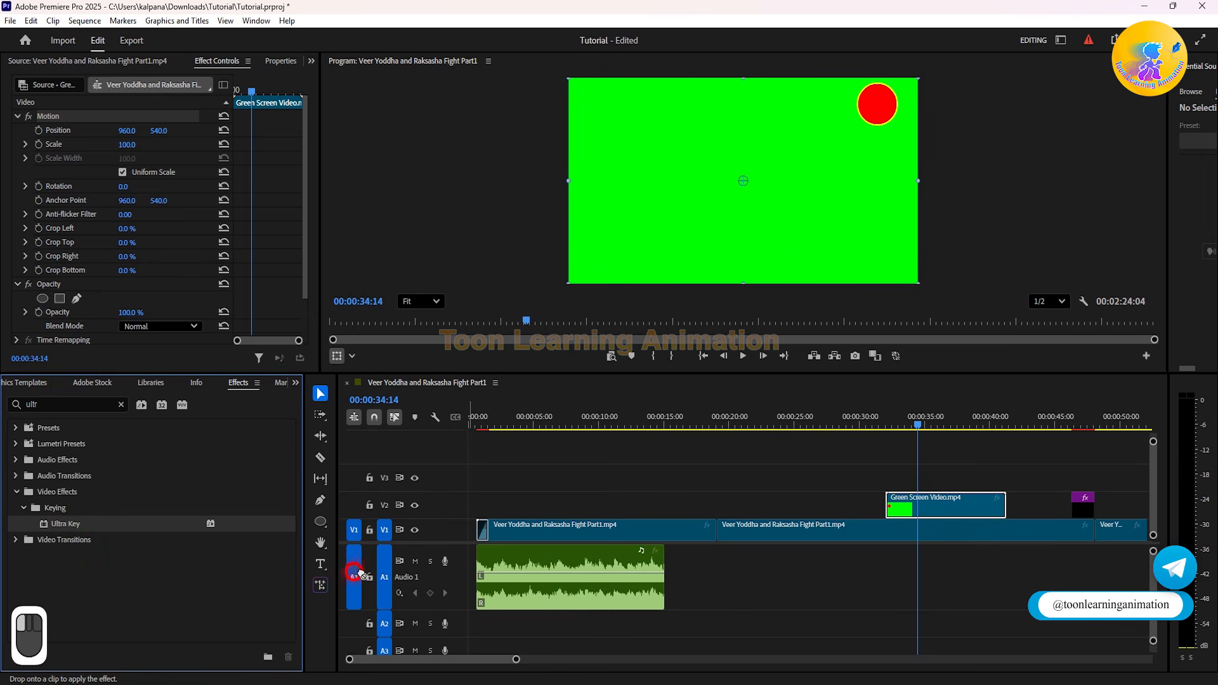
left_click_drag(765, 532, 928, 502)
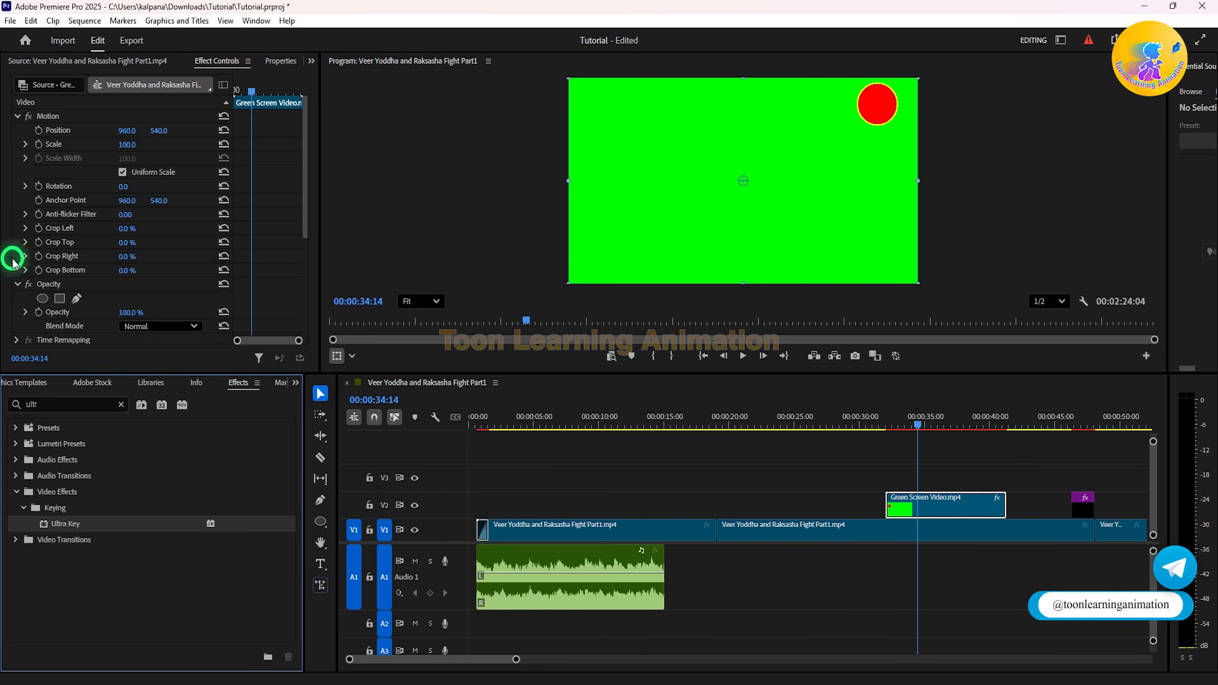
Step: Sample the clip's green background as the Ultra Key key color and play the keyed overlay from about 00:00:32
scroll(76, 209, "down", 3)
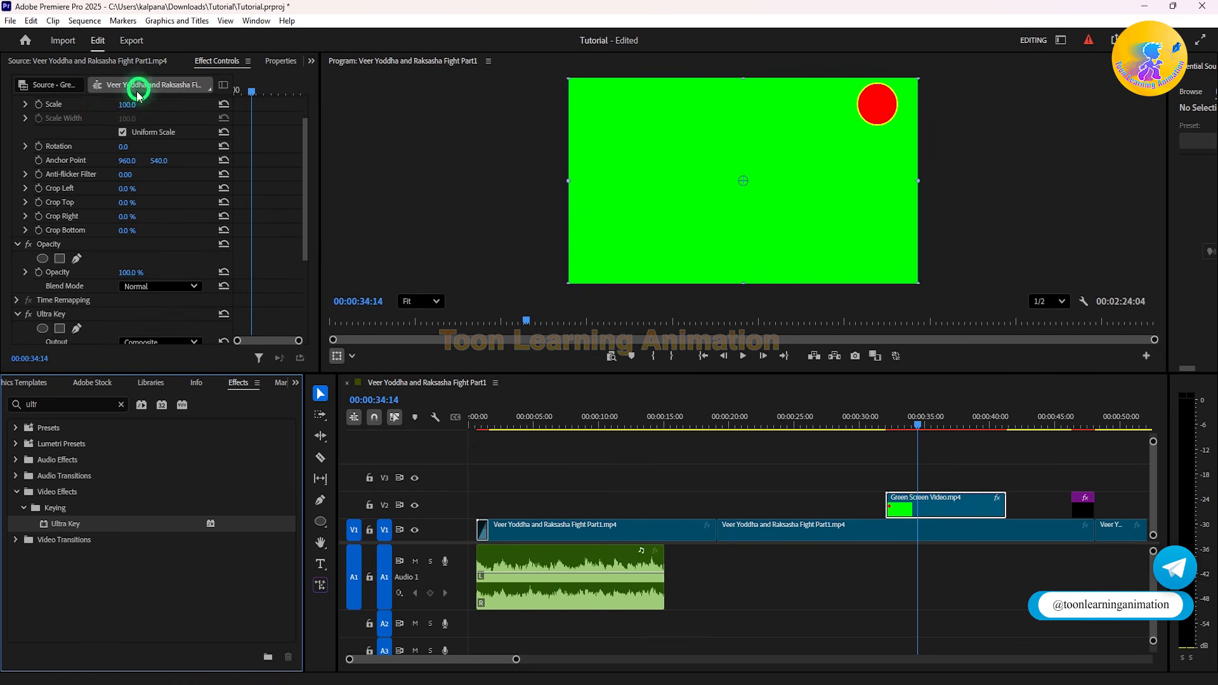
scroll(111, 283, "down", 1)
scroll(111, 284, "down", 2)
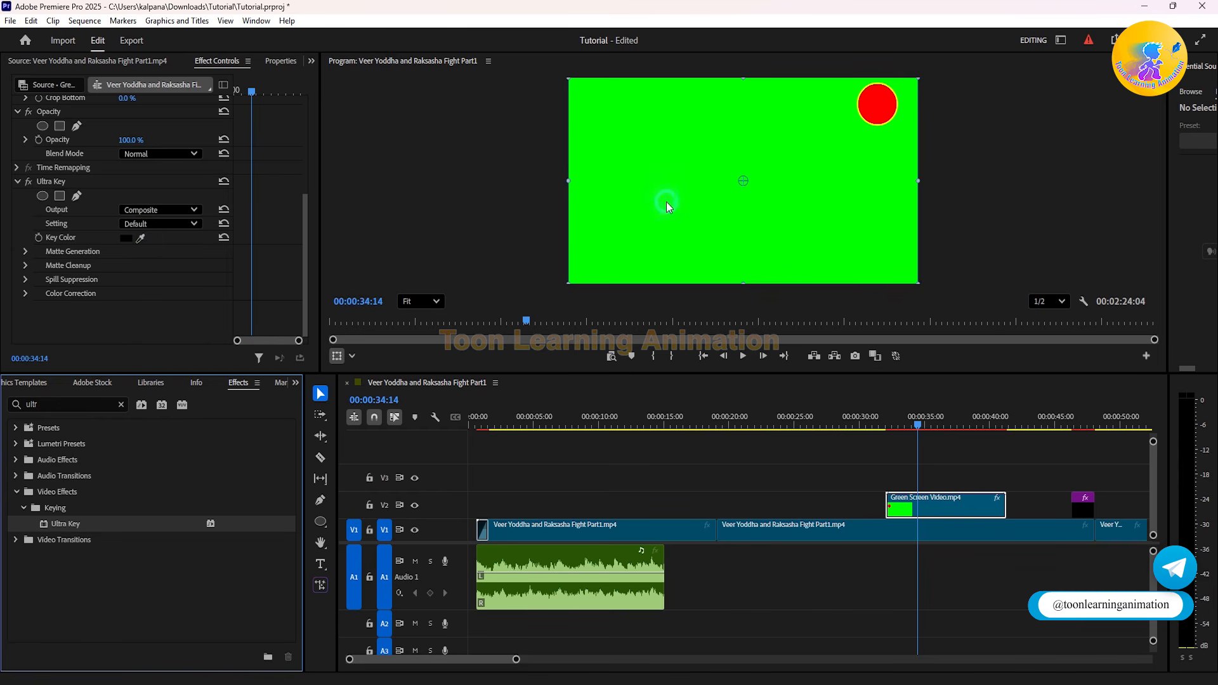
left_click_drag(140, 243, 687, 260)
left_click_drag(710, 146, 708, 155)
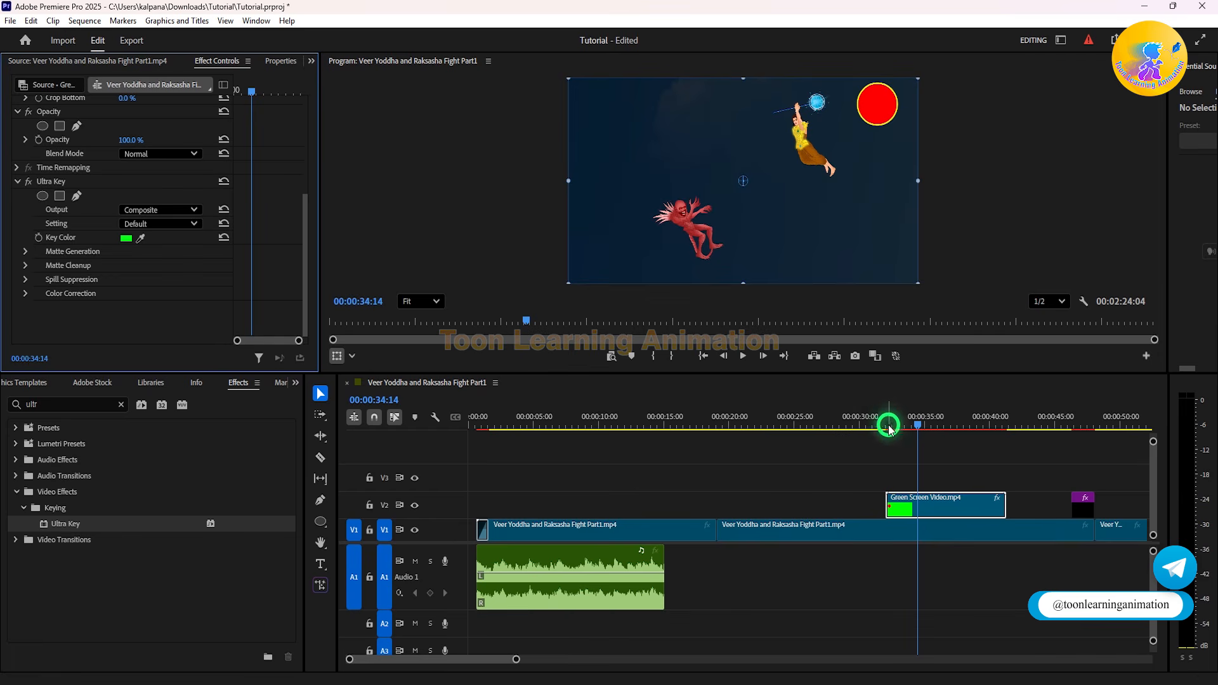
key("space")
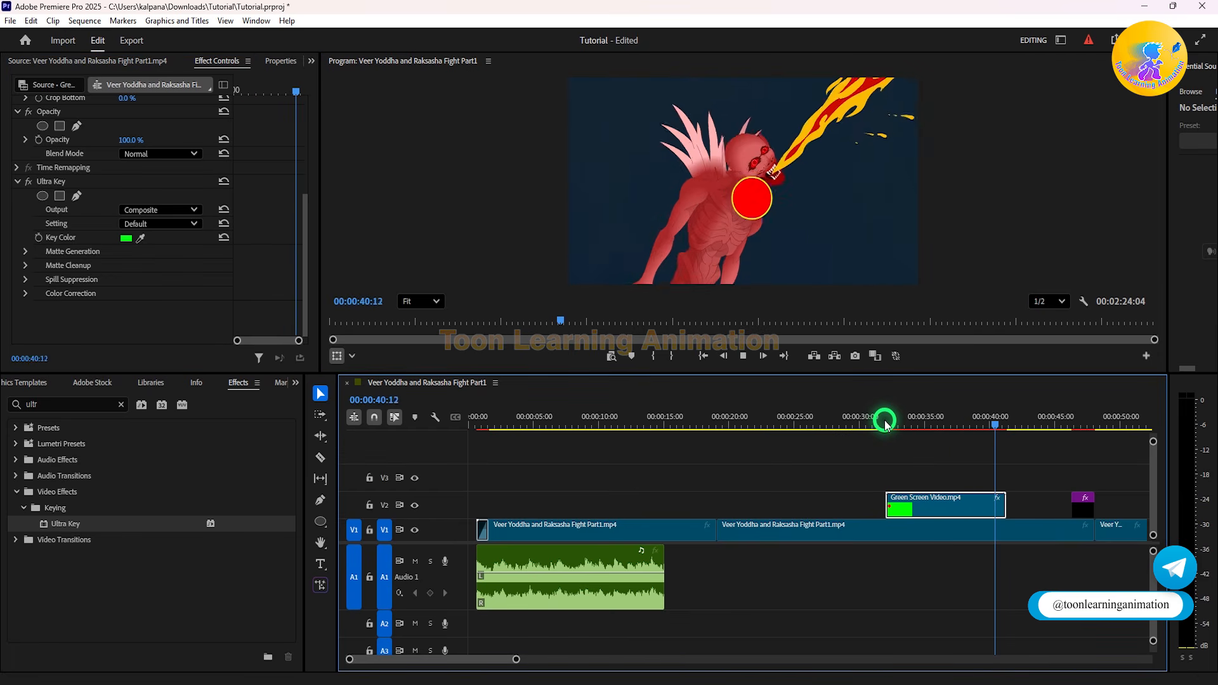
key("space")
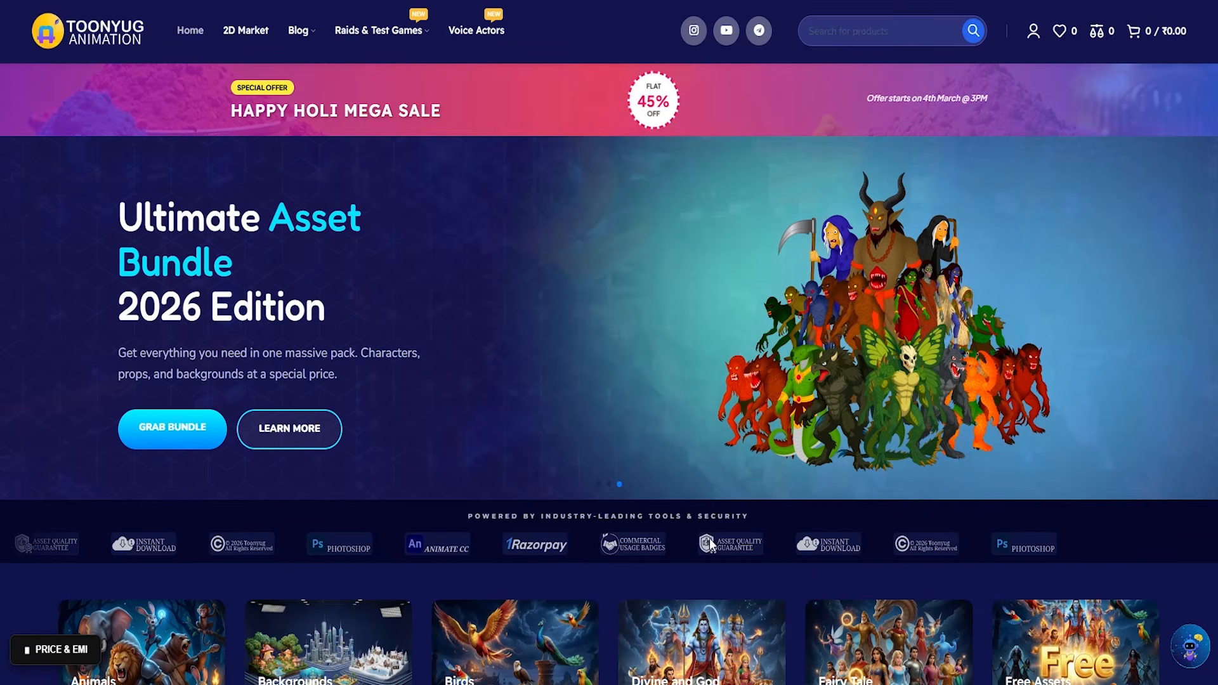
Step: Browse the Toonyug Animation home page, looking over its new creative assets, mega packs, courses and license details
scroll(1026, 557, "down", 5)
scroll(687, 333, "down", 10)
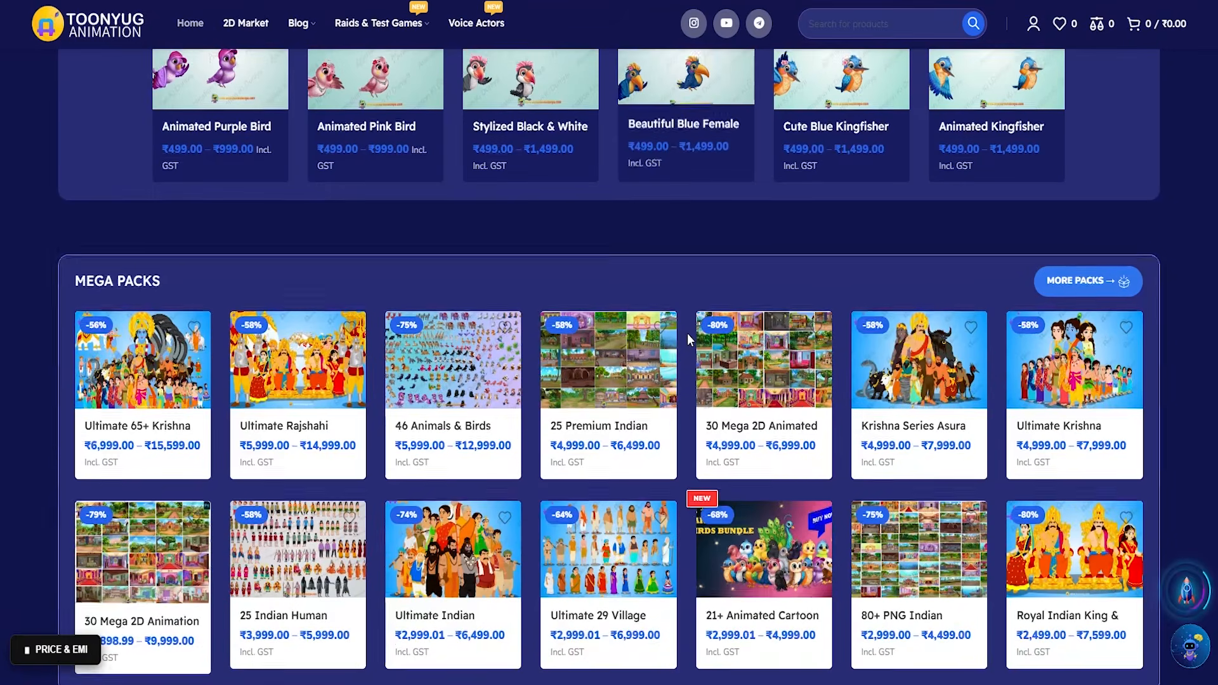
scroll(687, 333, "down", 2)
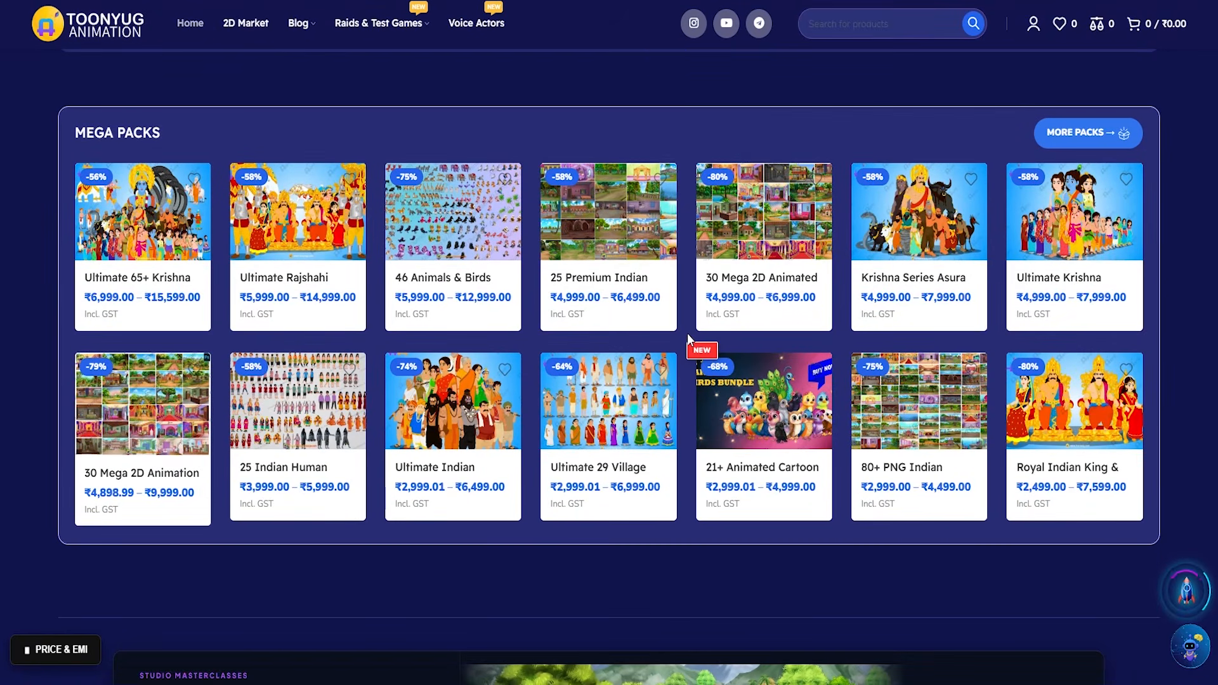
left_click(657, 439)
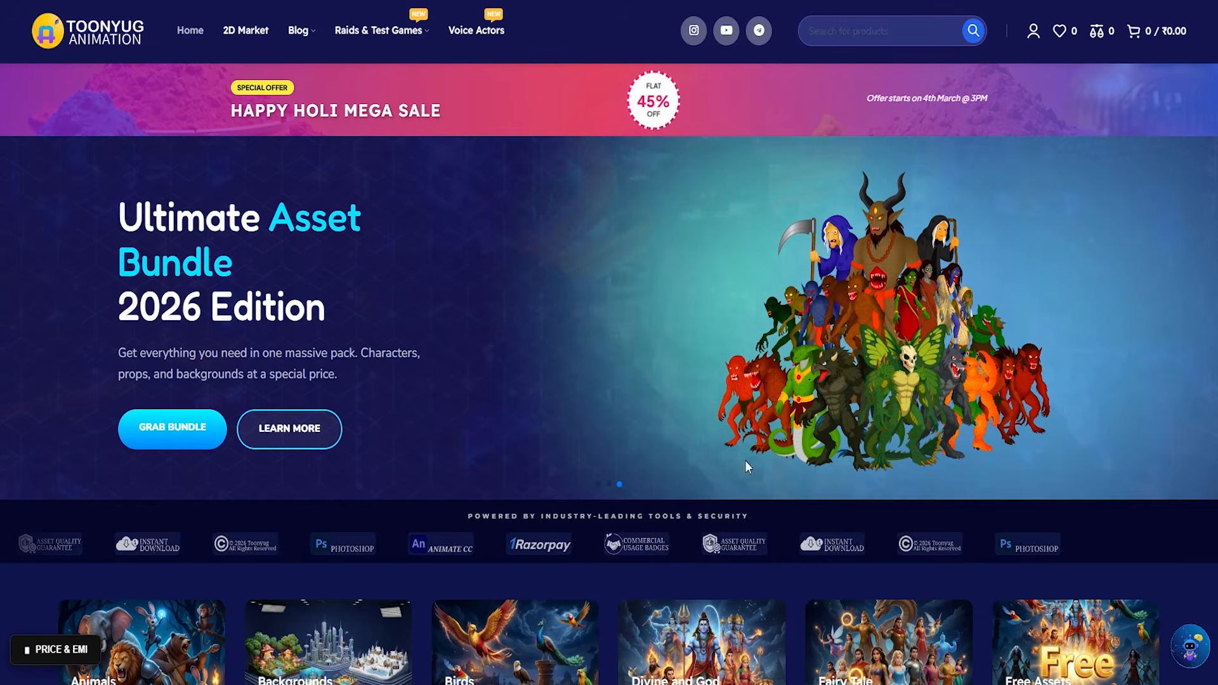
scroll(1027, 557, "down", 10)
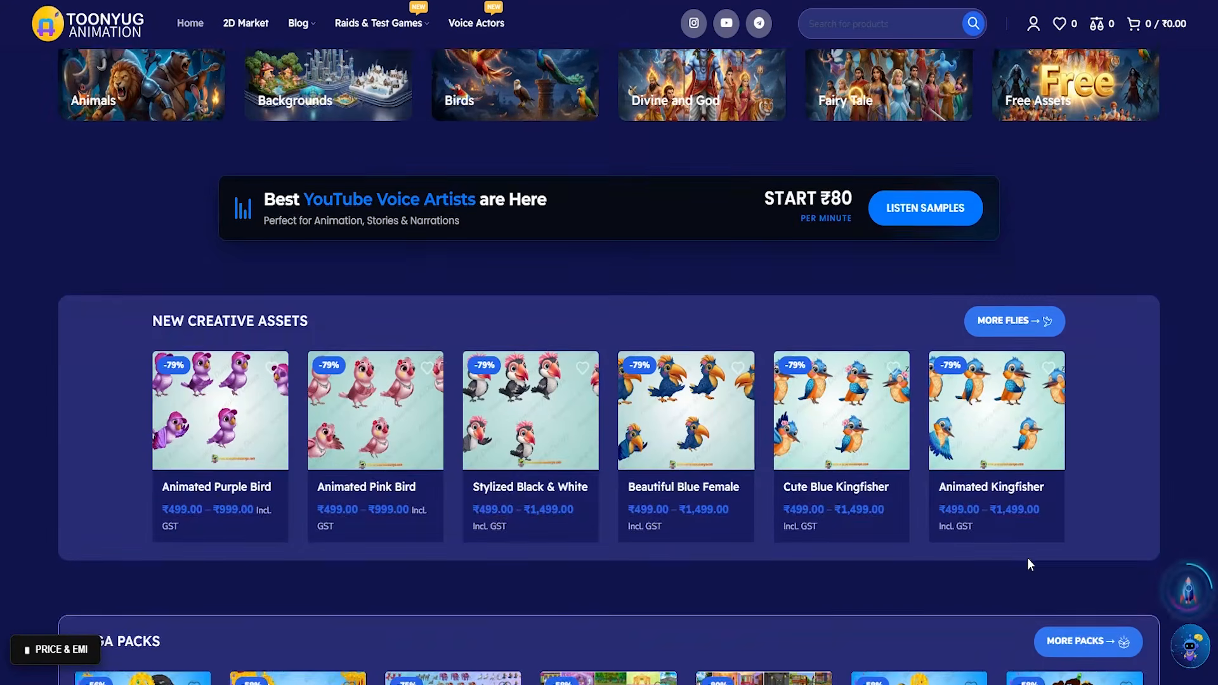
scroll(1027, 558, "down", 10)
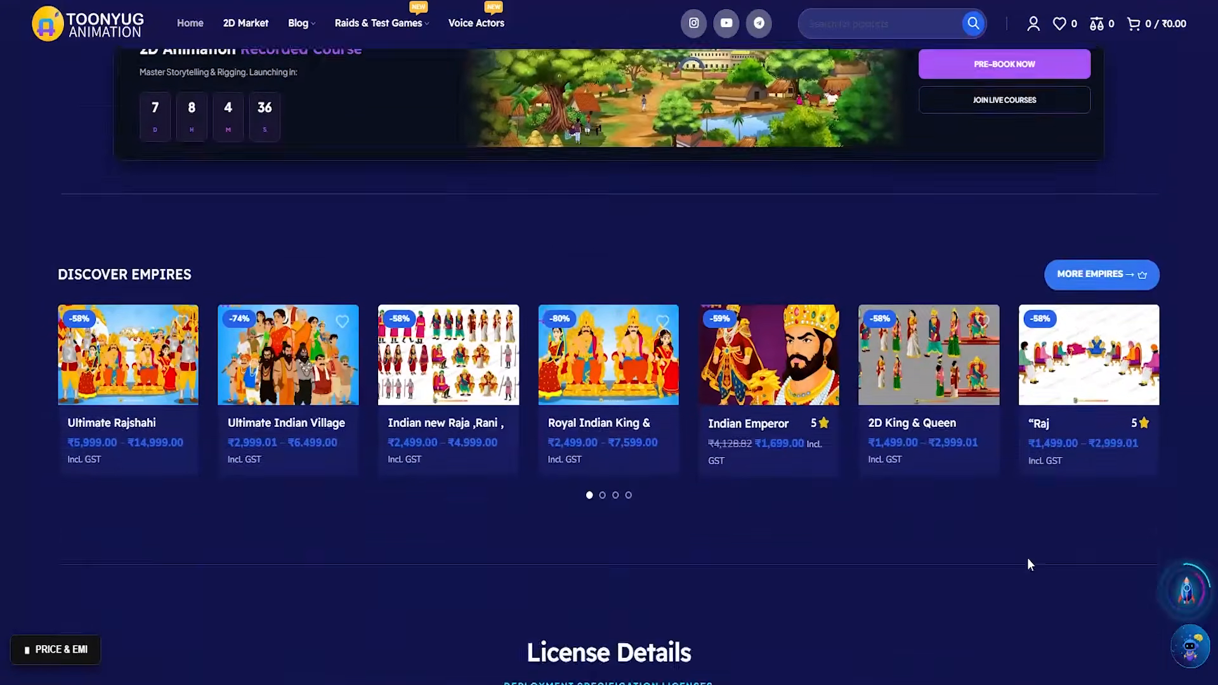
scroll(1026, 558, "down", 10)
scroll(1027, 557, "up", 2)
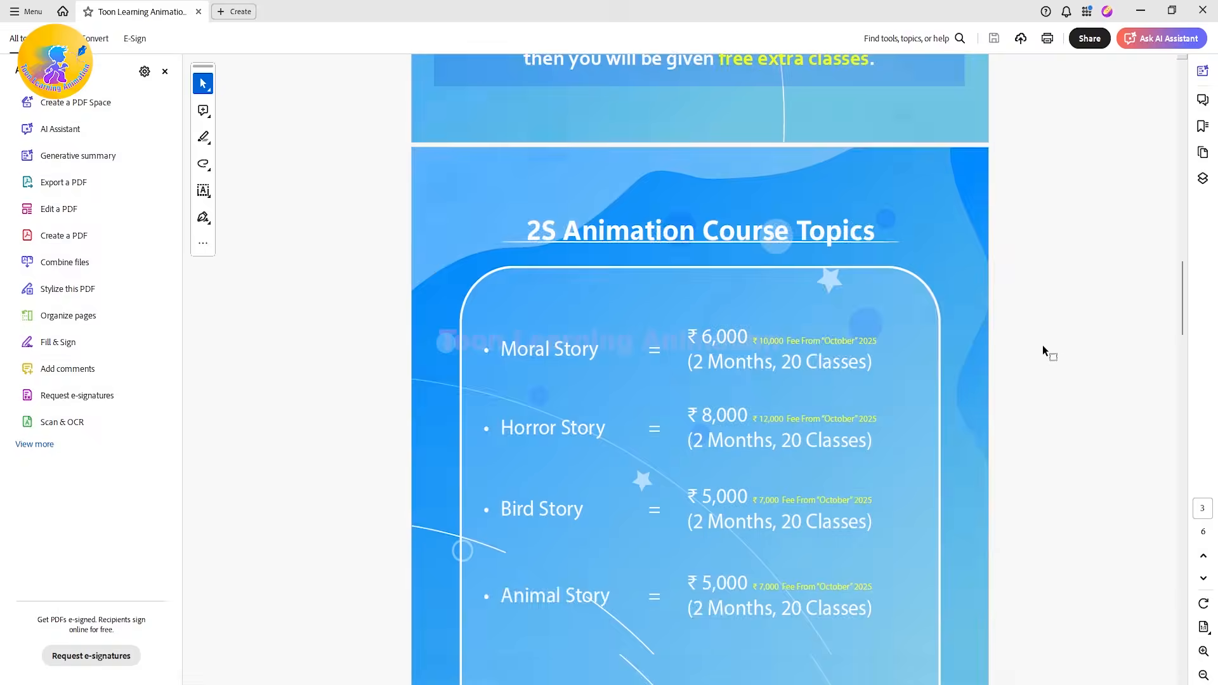
Step: Look through the Toon Learning Animation course PDF, from the course topics to the class index
scroll(1043, 346, "down", 20)
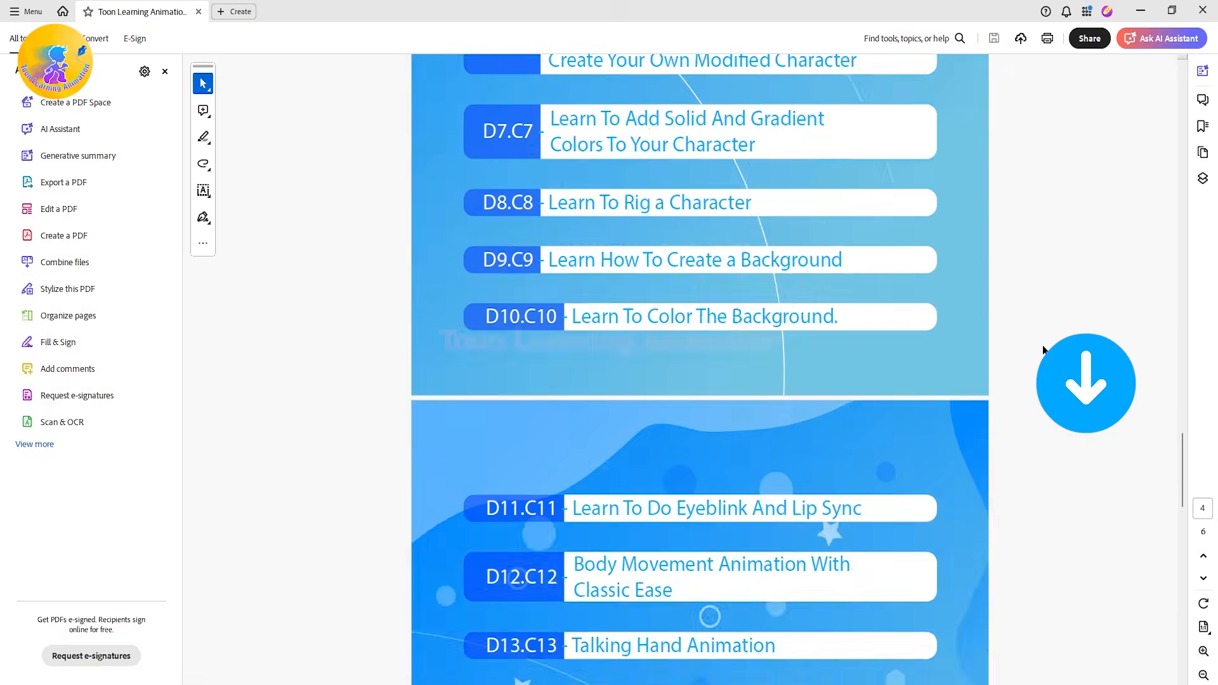
scroll(1042, 346, "up", 20)
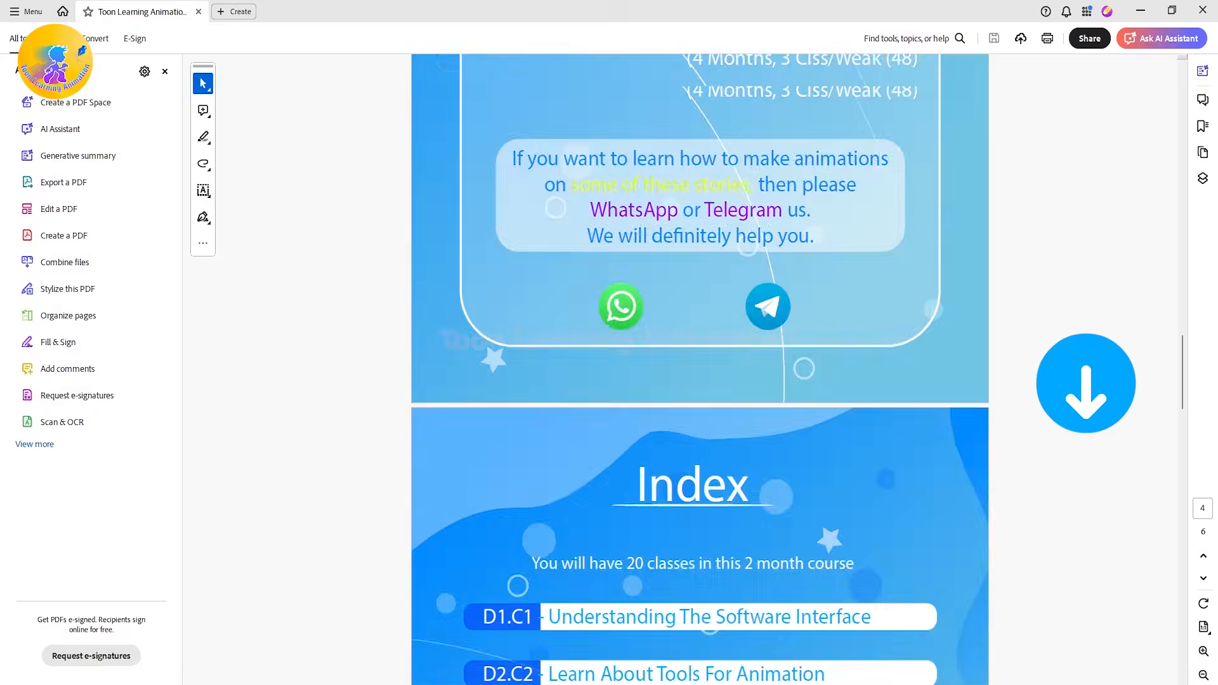